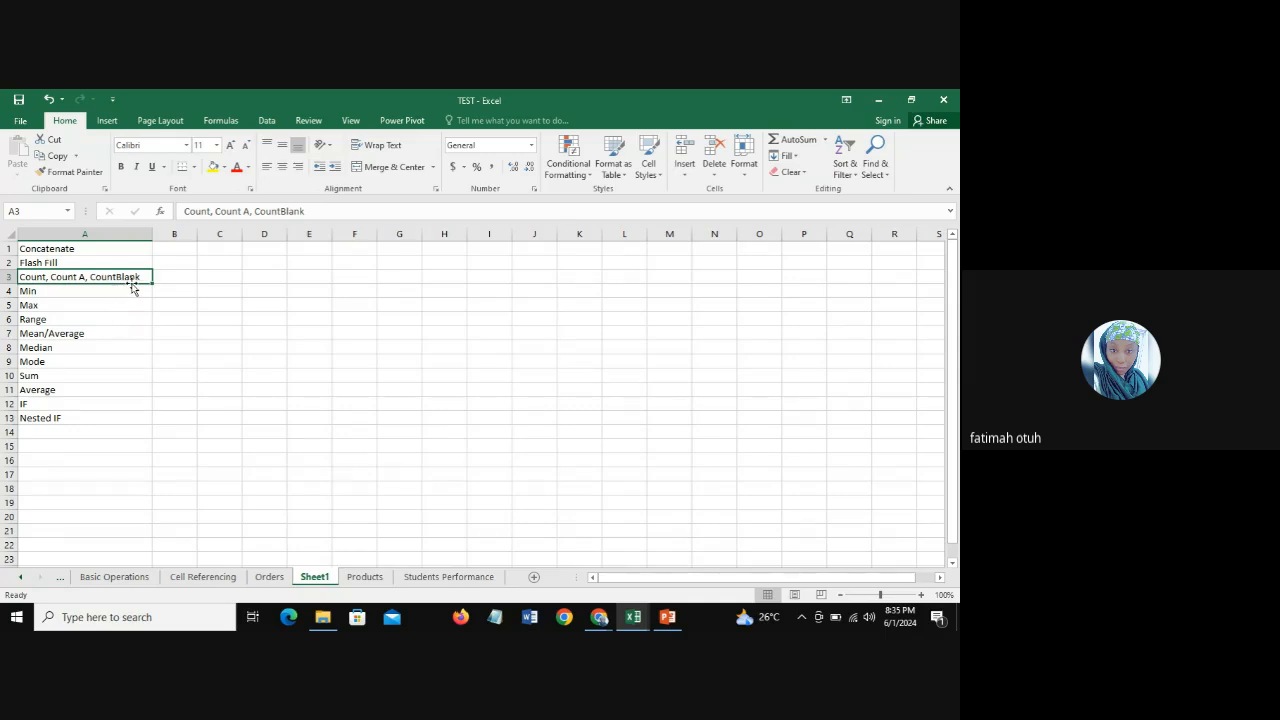
# Step: Switch to PowerPoint to review the Excel Functions slide and return to the TEST workbook in Excel
pyautogui.click(667, 617)
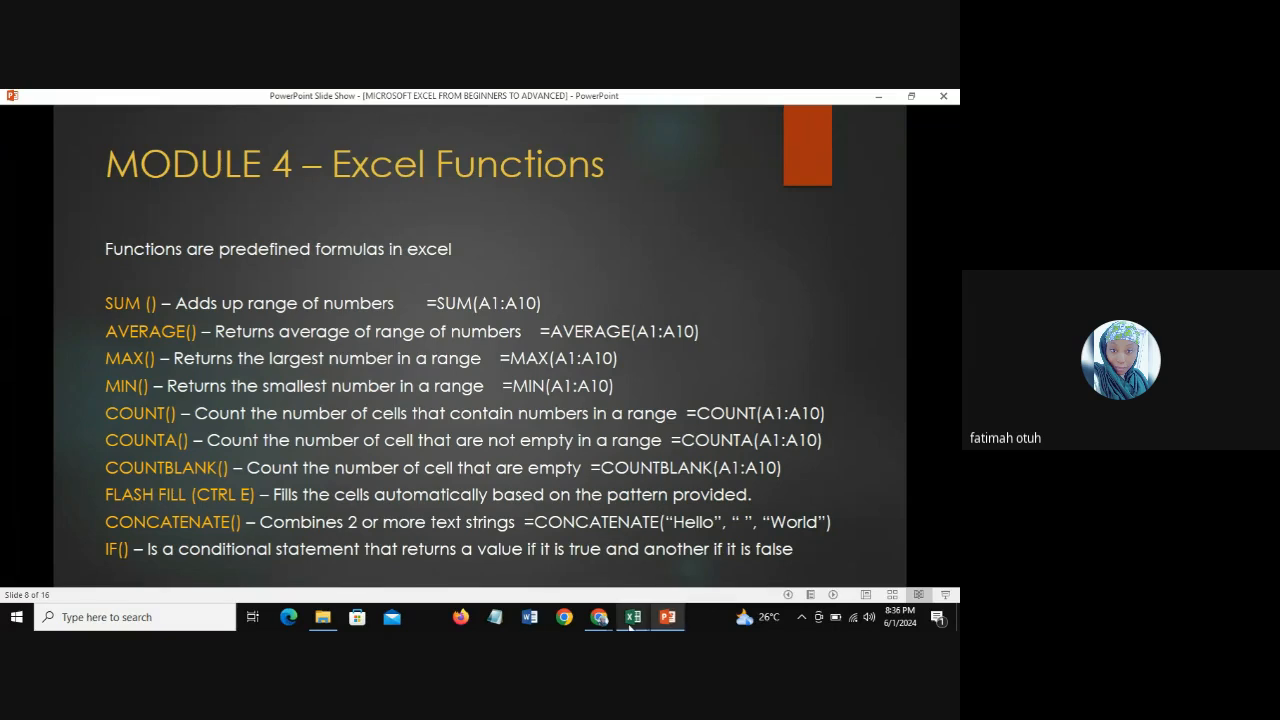
pyautogui.moveTo(631, 620)
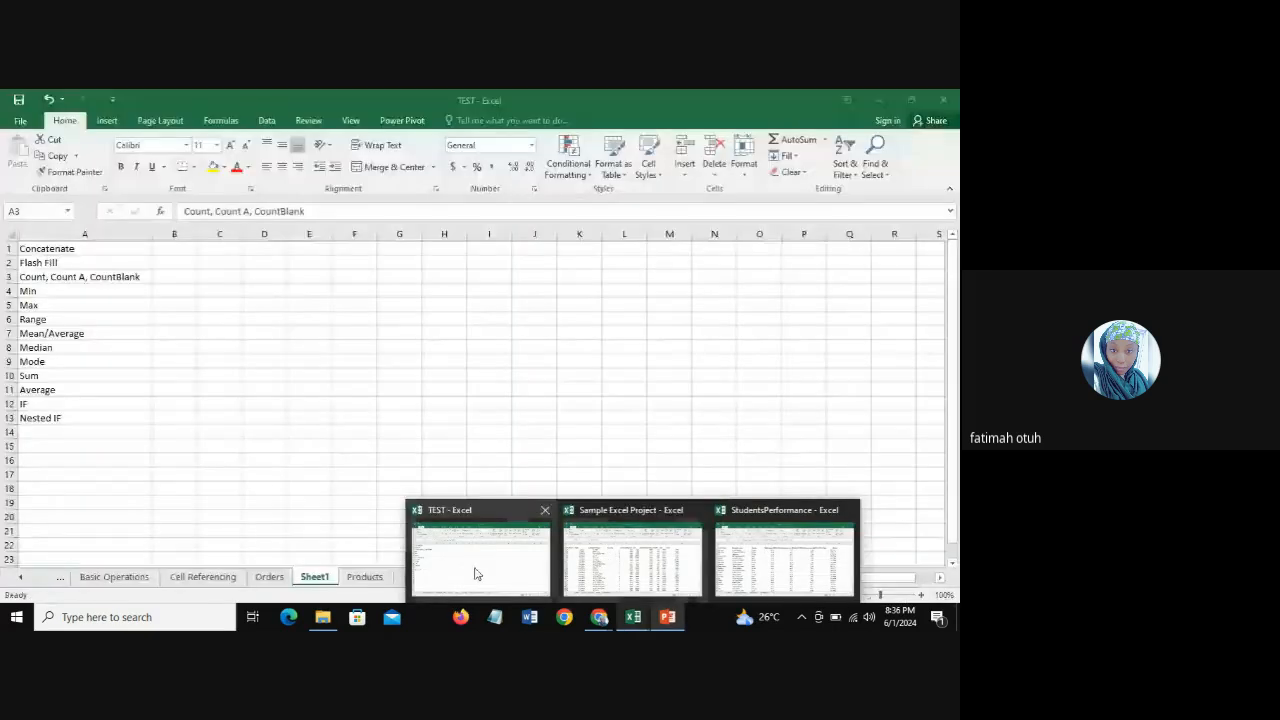
pyautogui.click(476, 573)
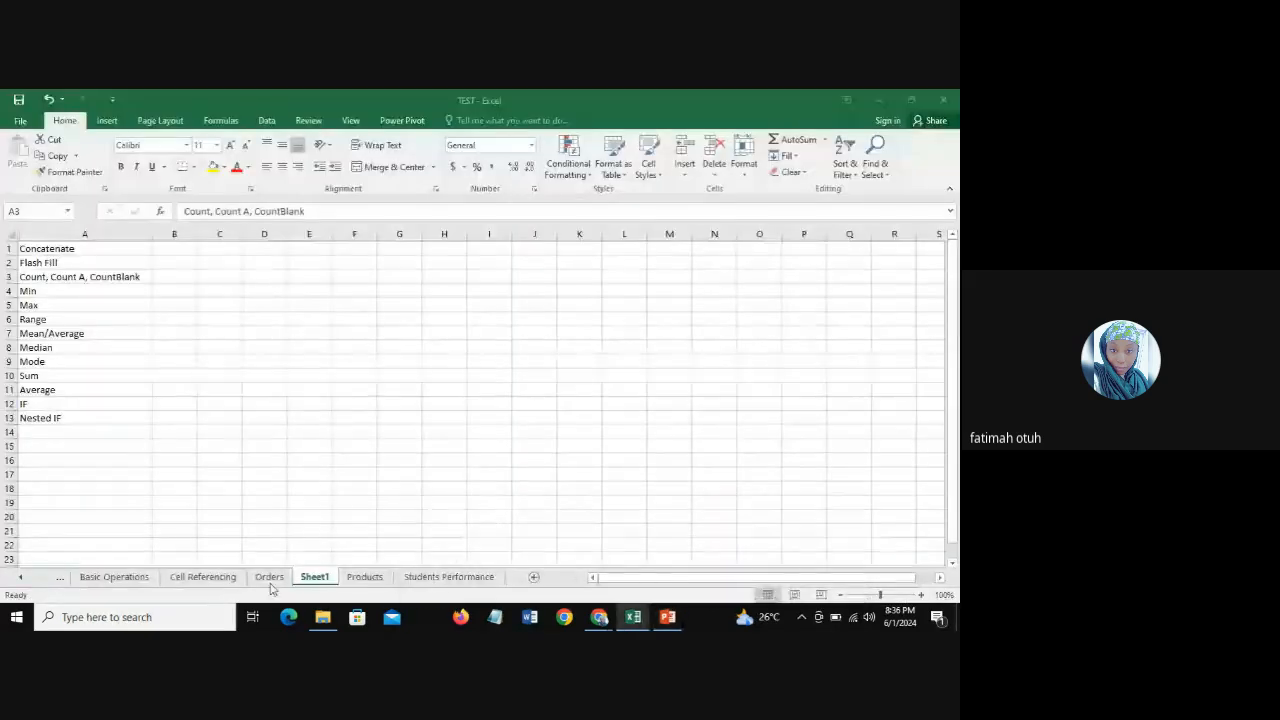
# Step: Freeze panes at cell B3 on the Orders sheet to lock rows 1 and 2 and the Order ID column
pyautogui.click(269, 577)
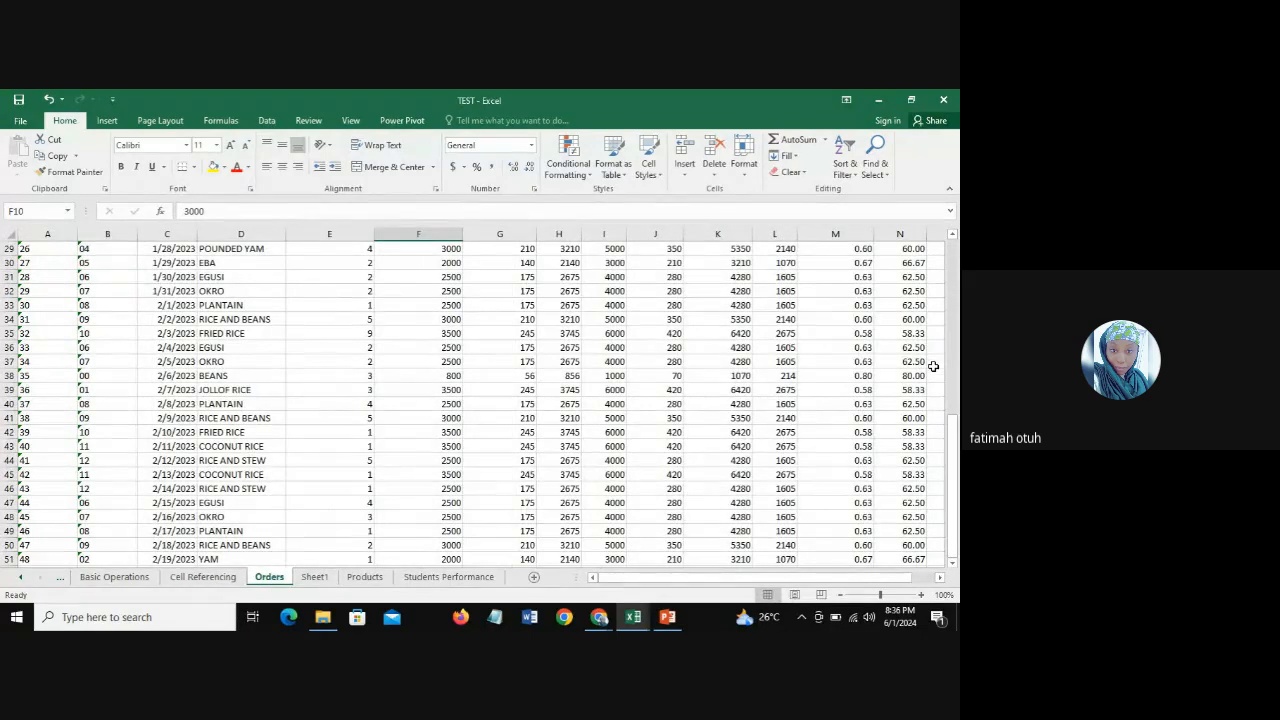
pyautogui.moveTo(953, 479); pyautogui.dragTo(959, 296)
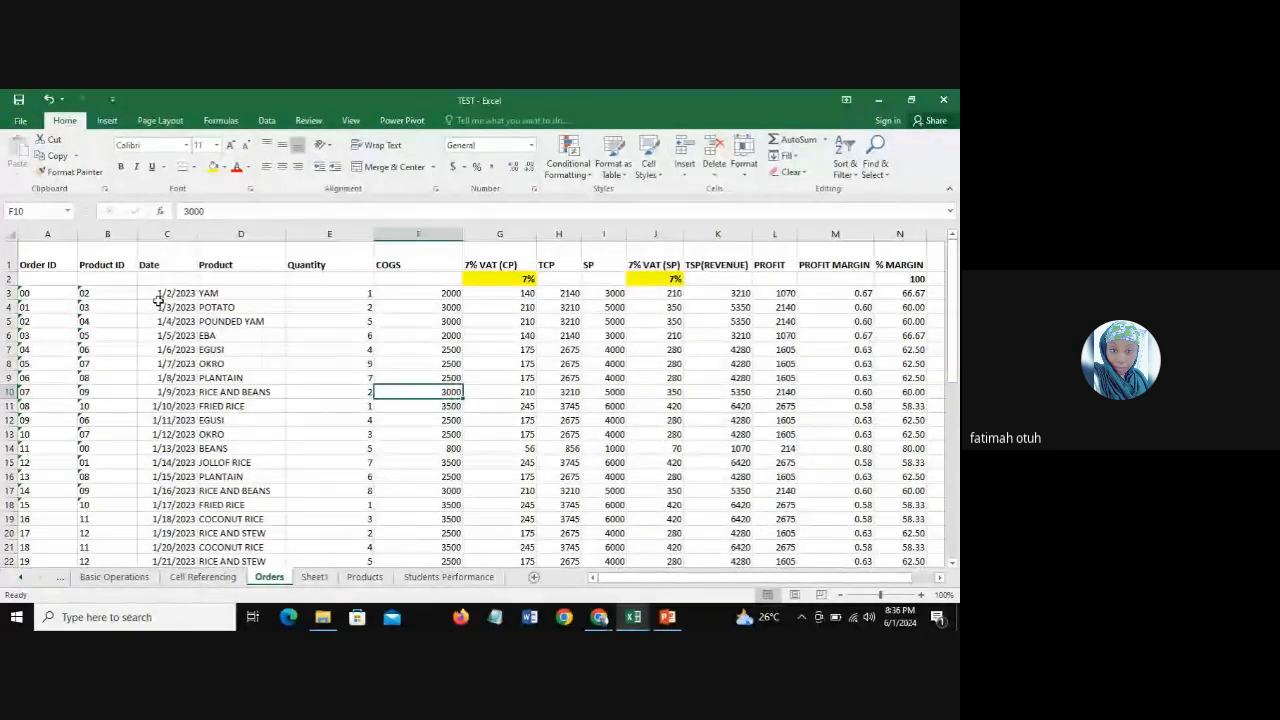
pyautogui.click(3, 262)
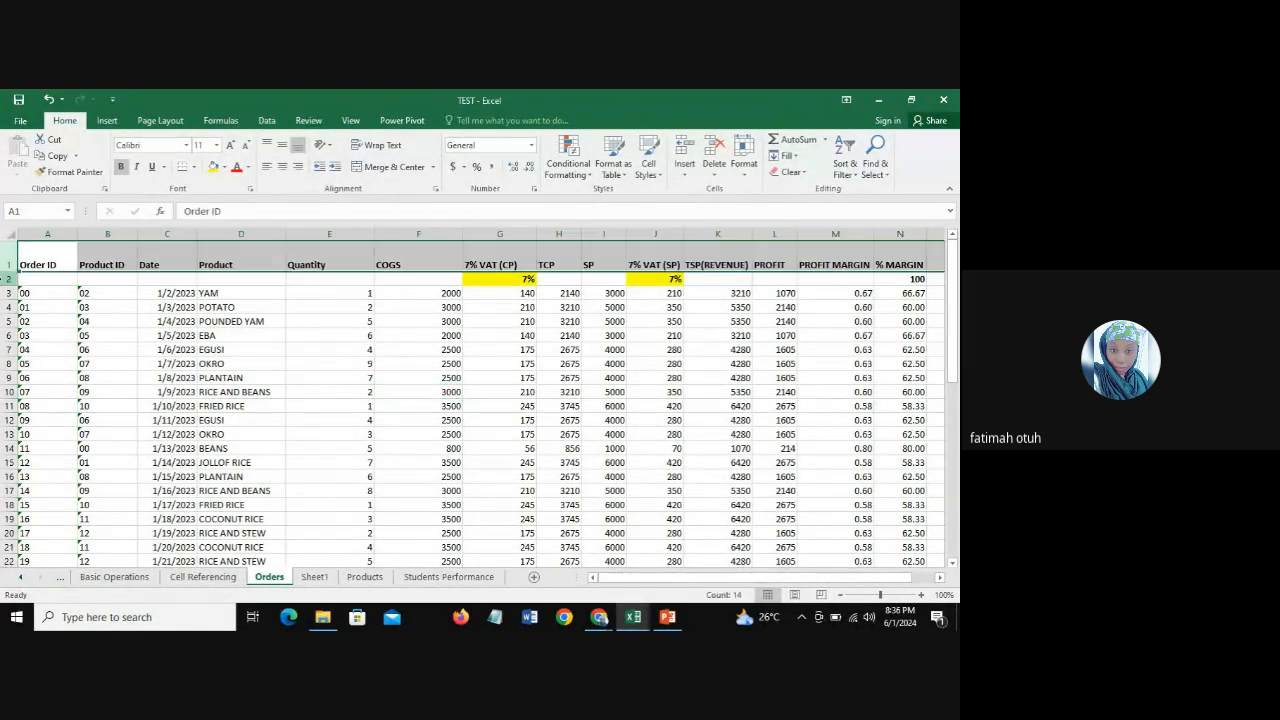
pyautogui.click(6, 279)
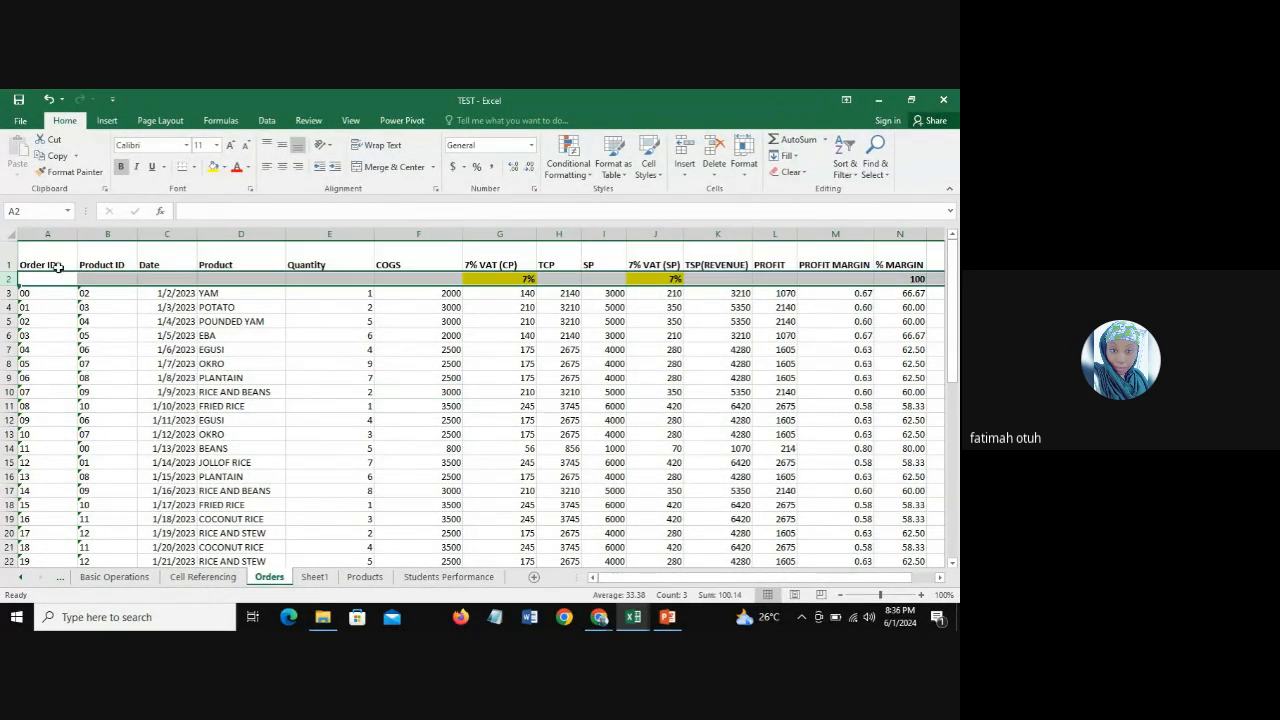
pyautogui.click(3, 262)
pyautogui.click(6, 279)
pyautogui.click(9, 256)
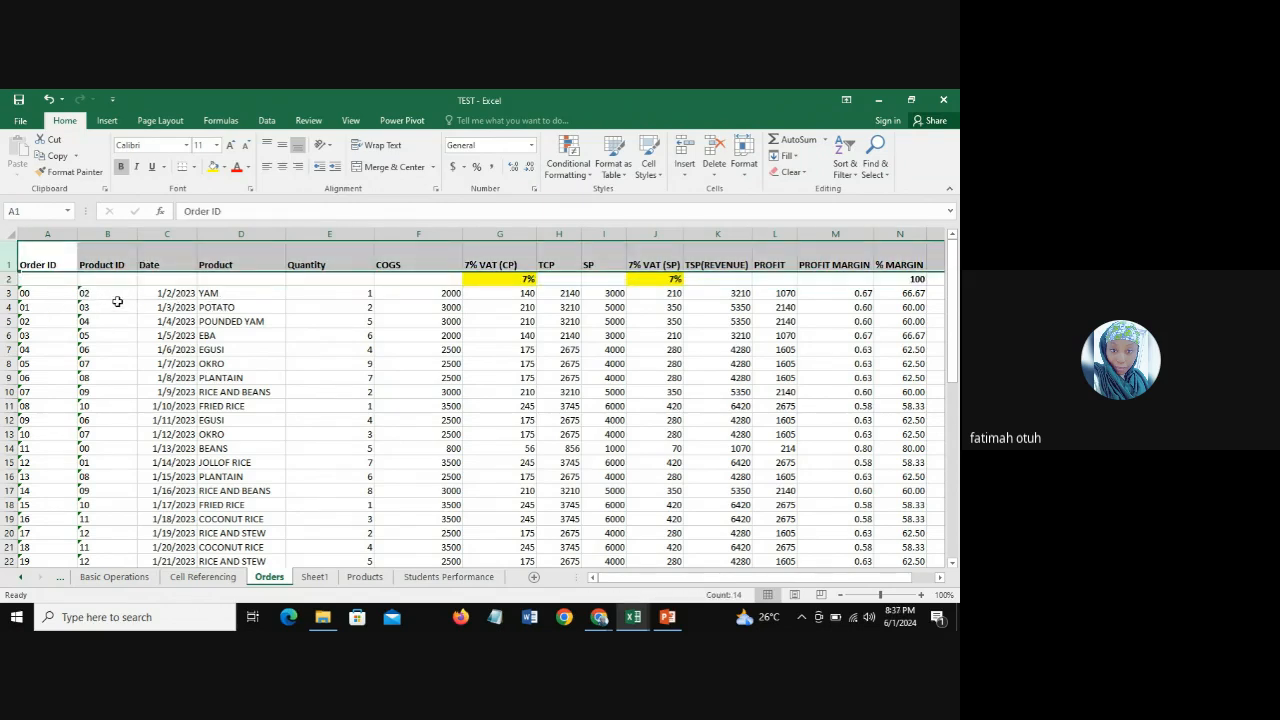
pyautogui.click(110, 293)
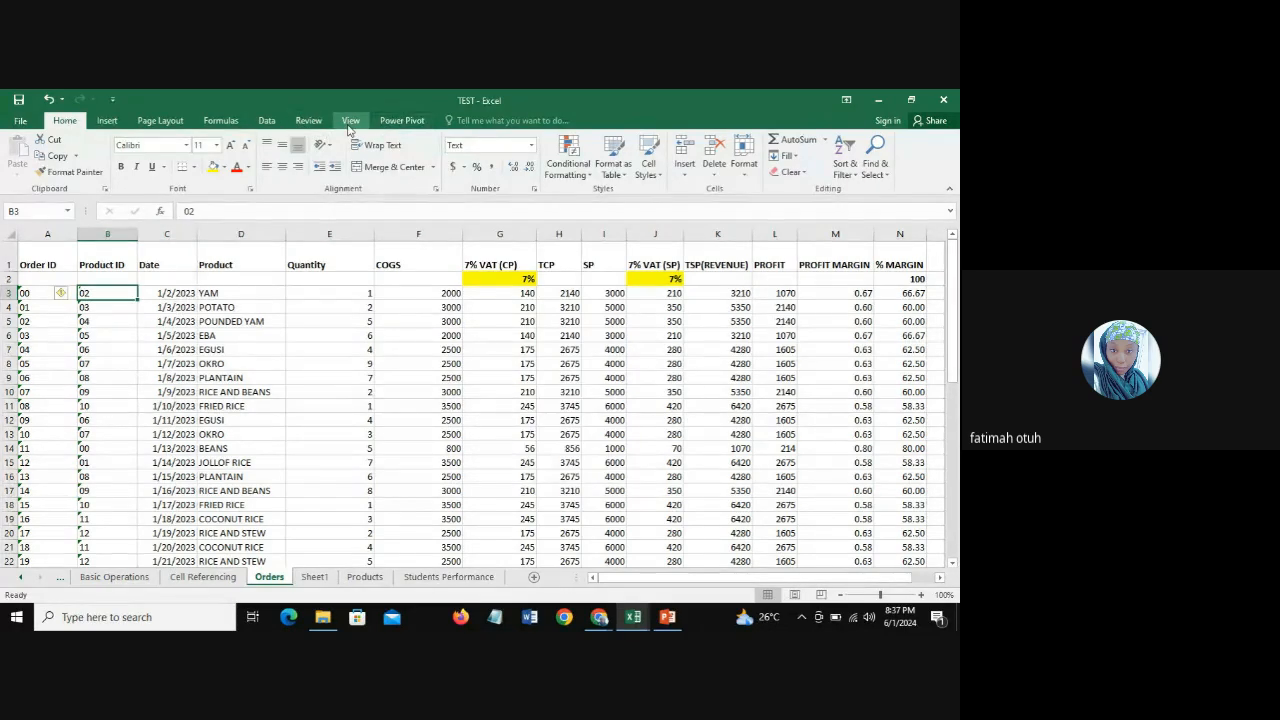
pyautogui.click(9, 265)
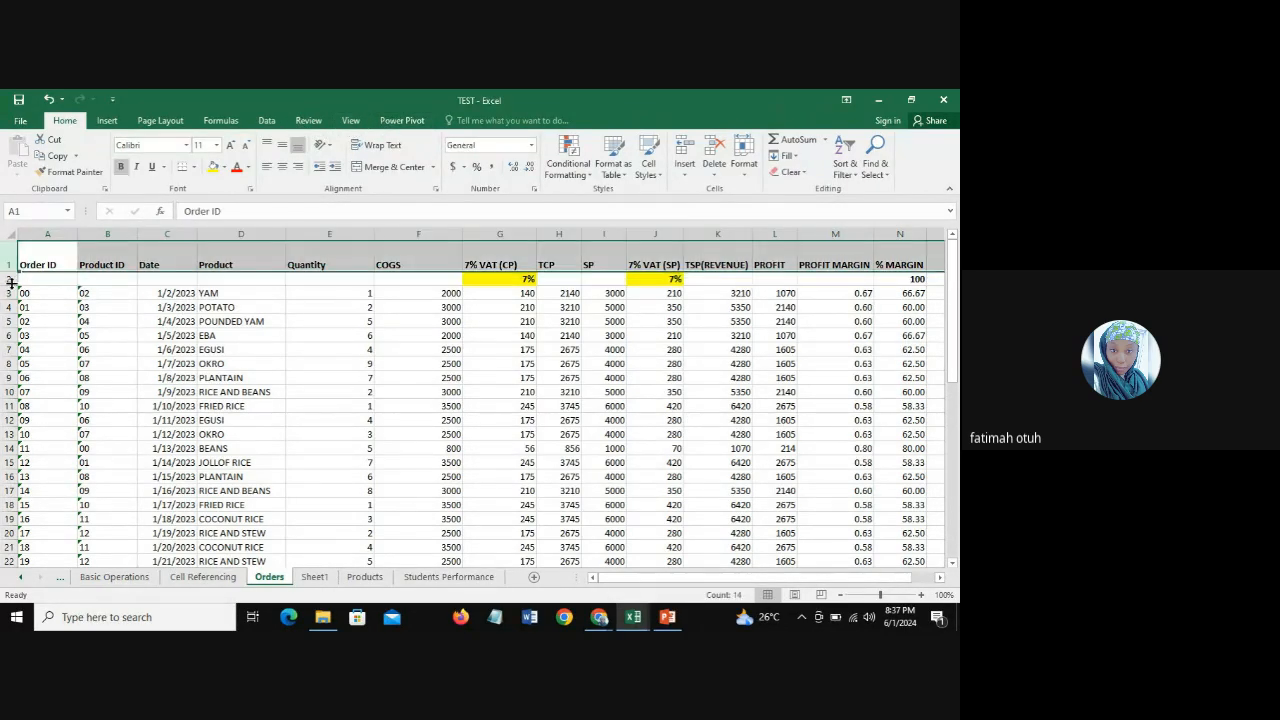
pyautogui.click(104, 294)
pyautogui.click(350, 121)
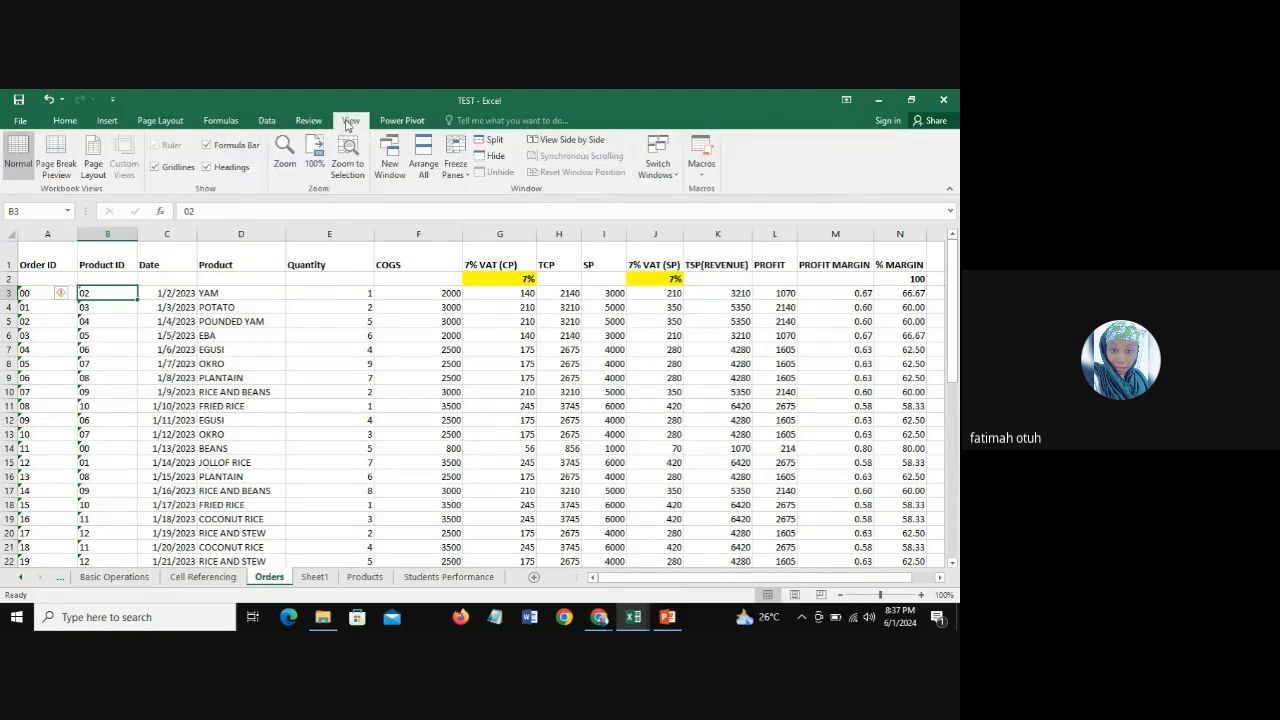
pyautogui.click(456, 160)
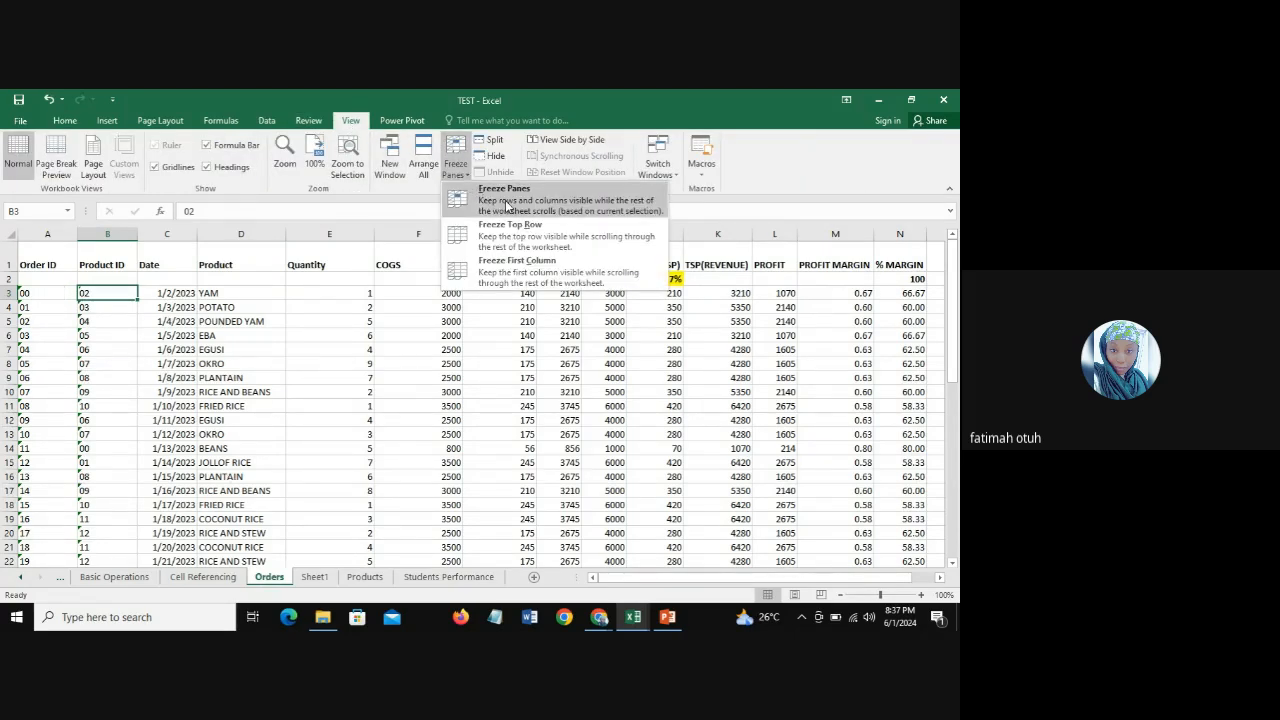
pyautogui.click(507, 205)
# Step: Check the frozen header rows and Order ID column against the last orders and the columns further across
pyautogui.click(118, 347)
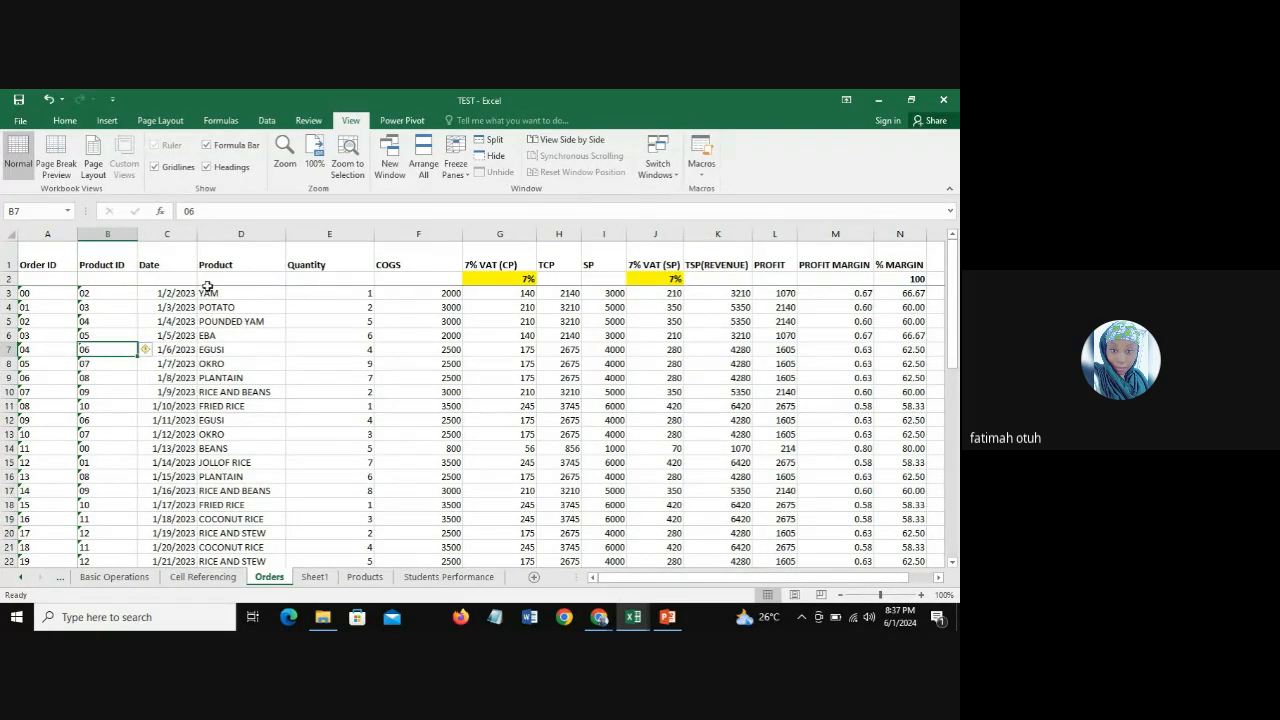
pyautogui.moveTo(955, 298); pyautogui.dragTo(955, 535)
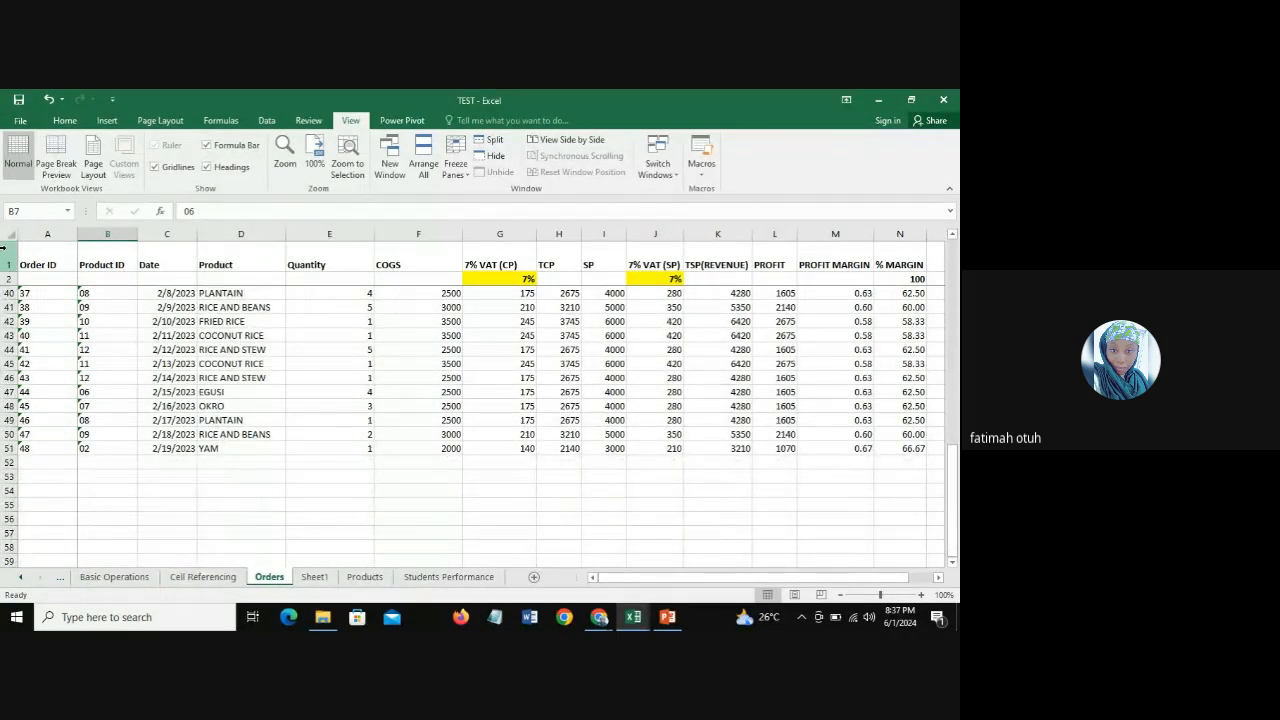
pyautogui.click(8, 278)
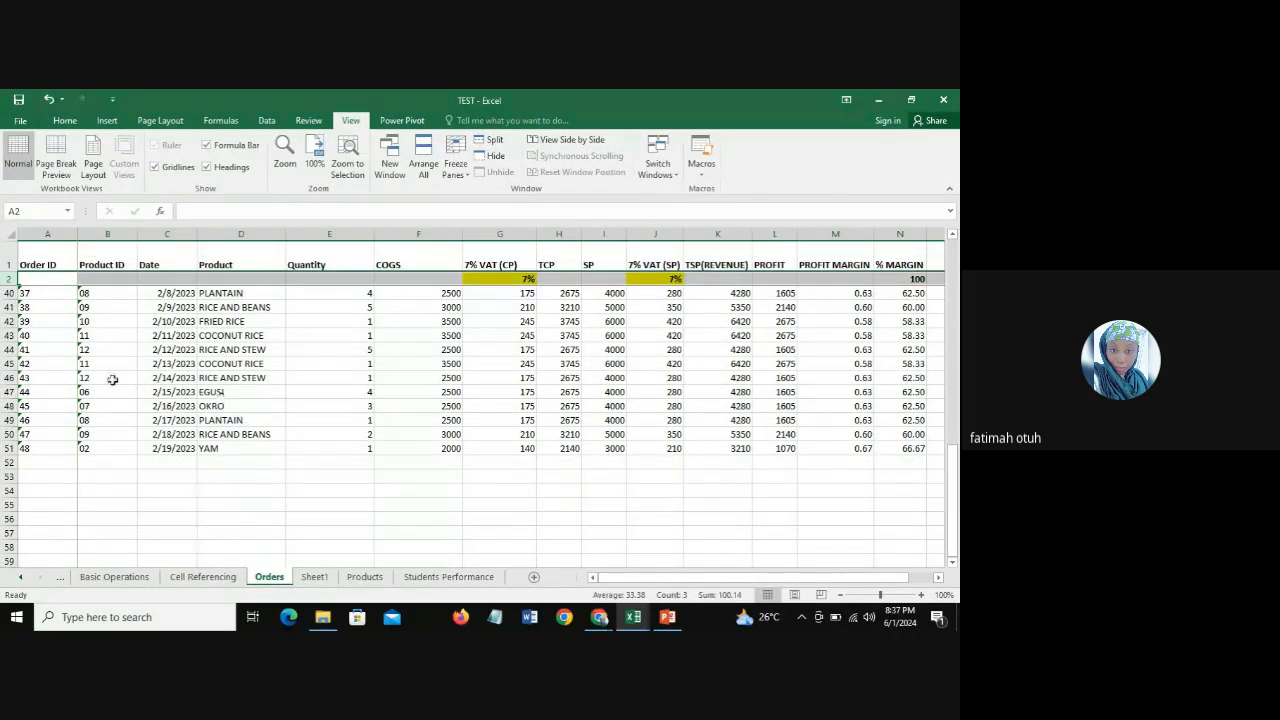
pyautogui.click(432, 462)
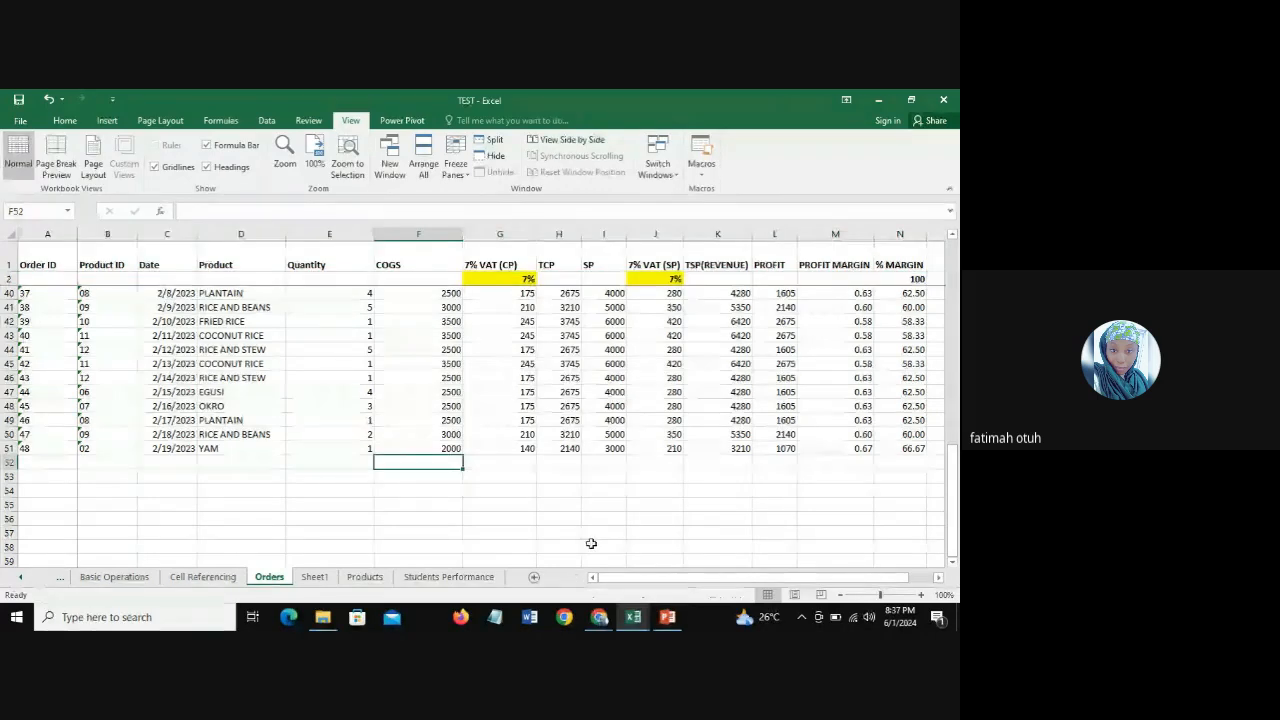
pyautogui.moveTo(614, 578); pyautogui.dragTo(670, 588)
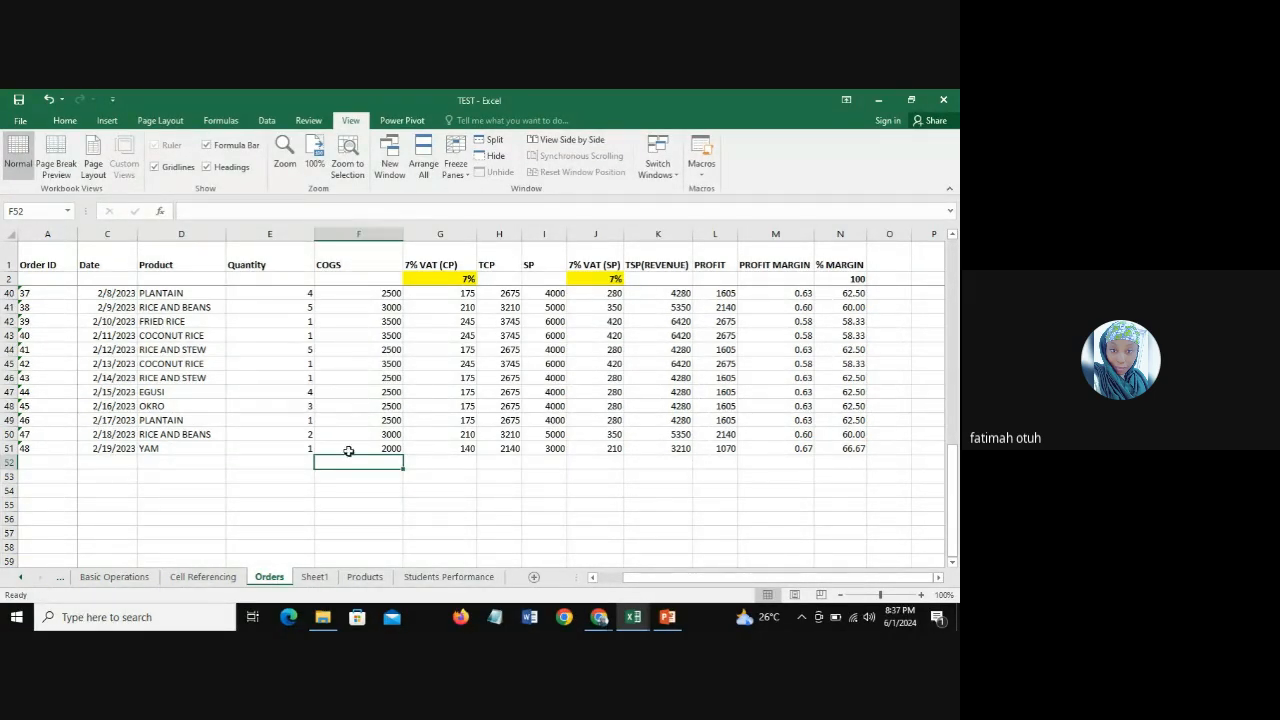
# Step: Count the numeric COGS values in cell F53 with the formula =COUNT(F3:F51)
pyautogui.click(342, 476)
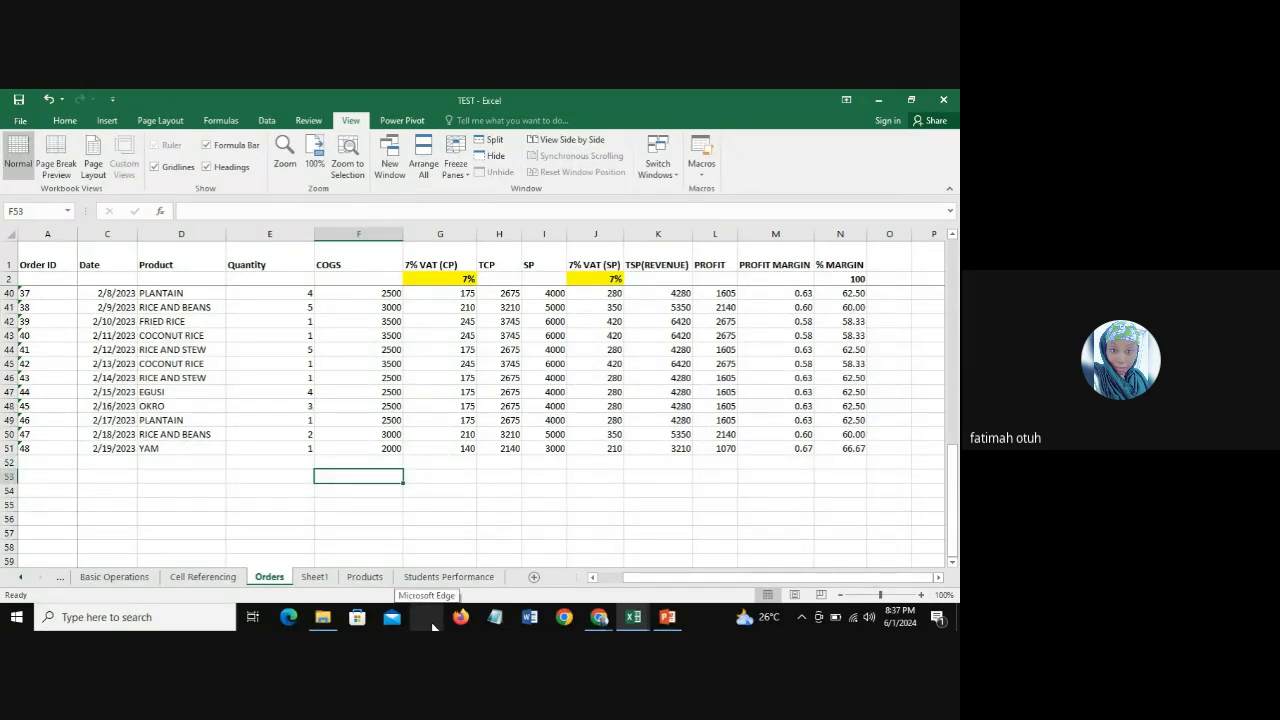
pyautogui.write('=C')
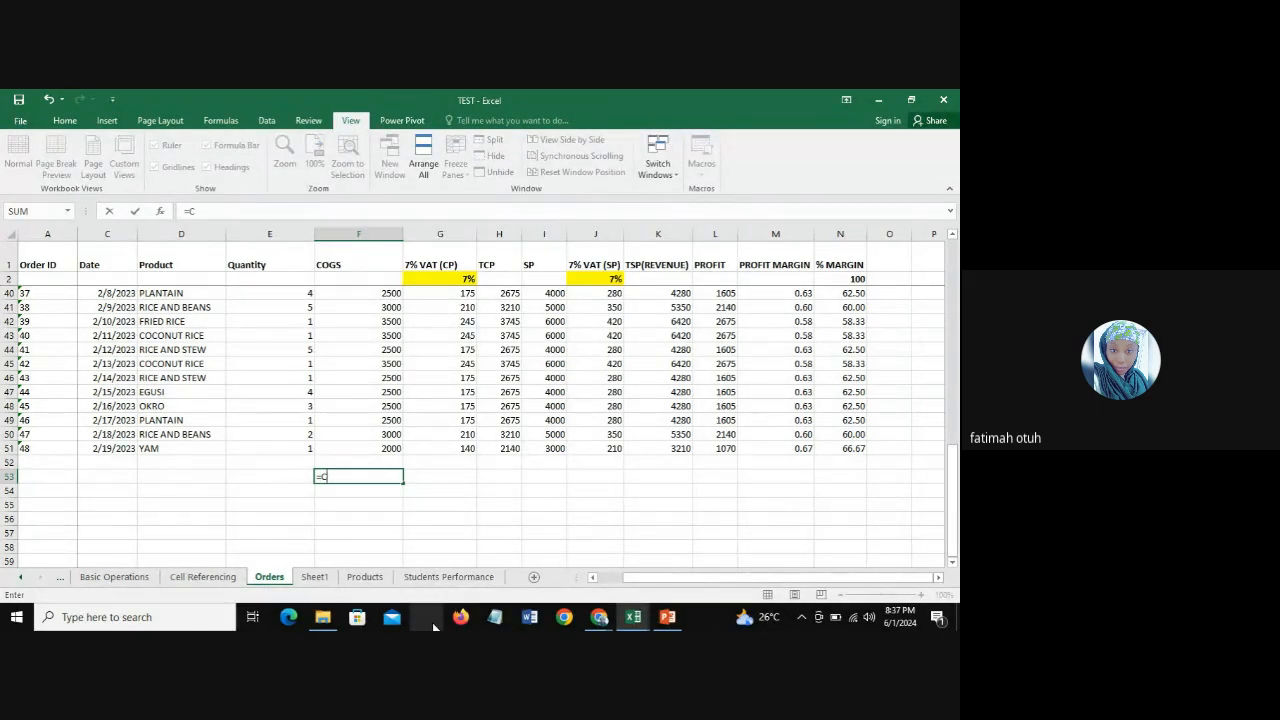
pyautogui.press('Escape')
pyautogui.write('Count')
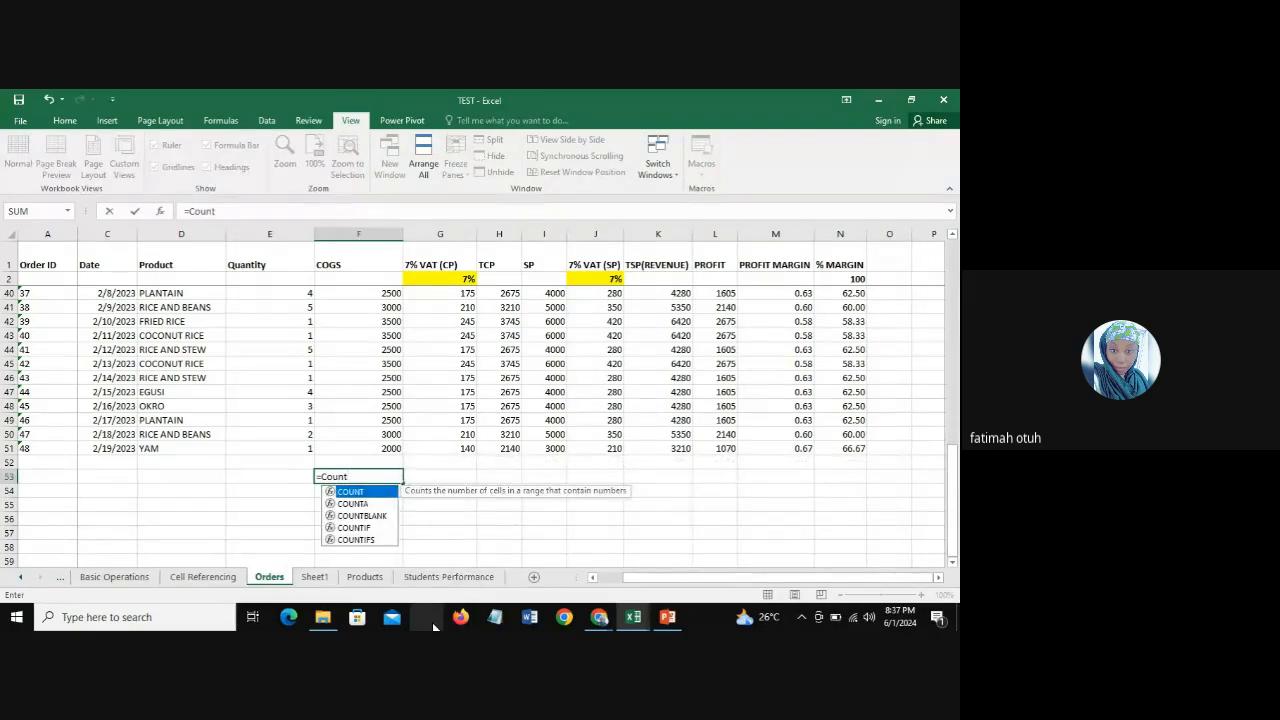
pyautogui.doubleClick(350, 492)
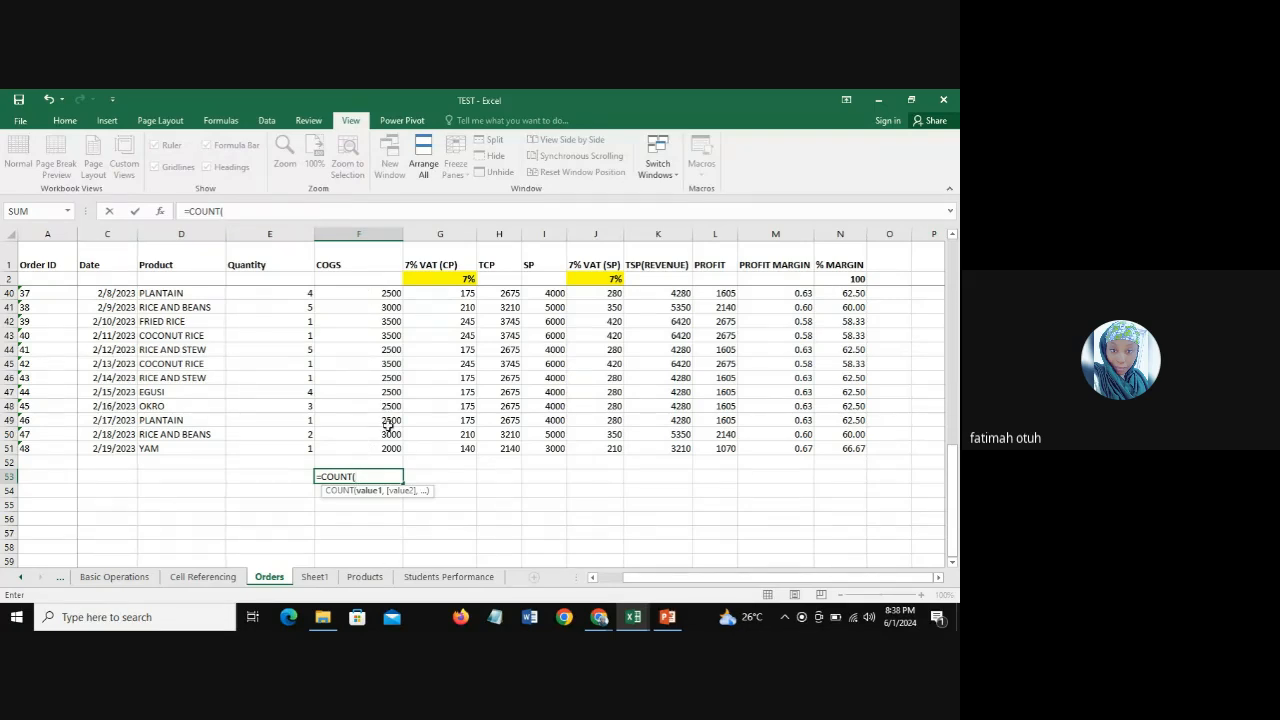
pyautogui.moveTo(376, 448); pyautogui.dragTo(363, 289)
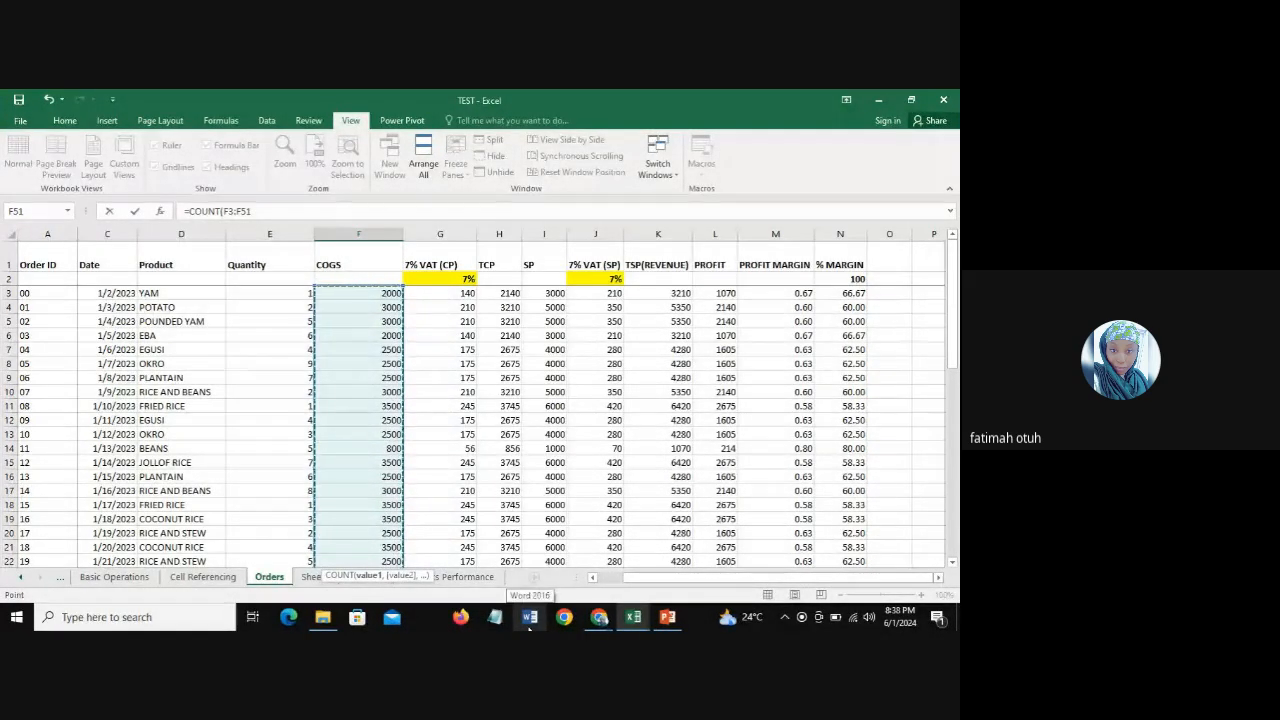
pyautogui.write(')')
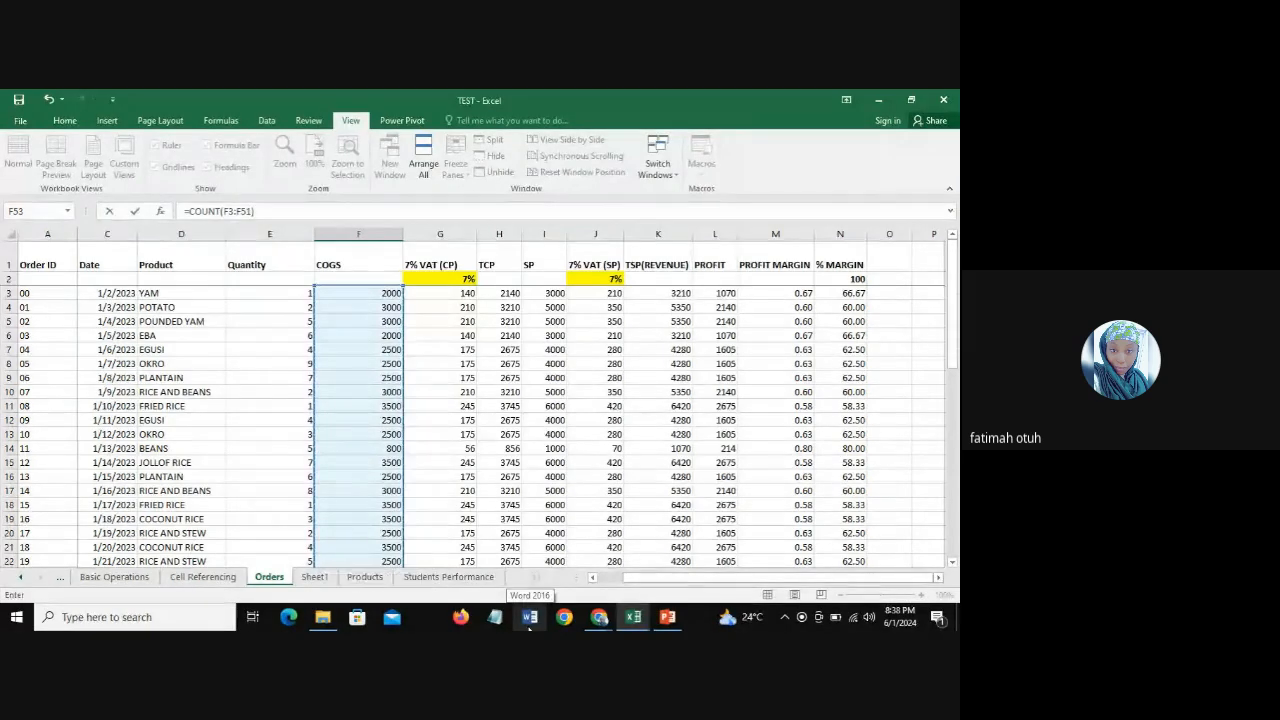
pyautogui.hotkey('ctrl', 'Return')
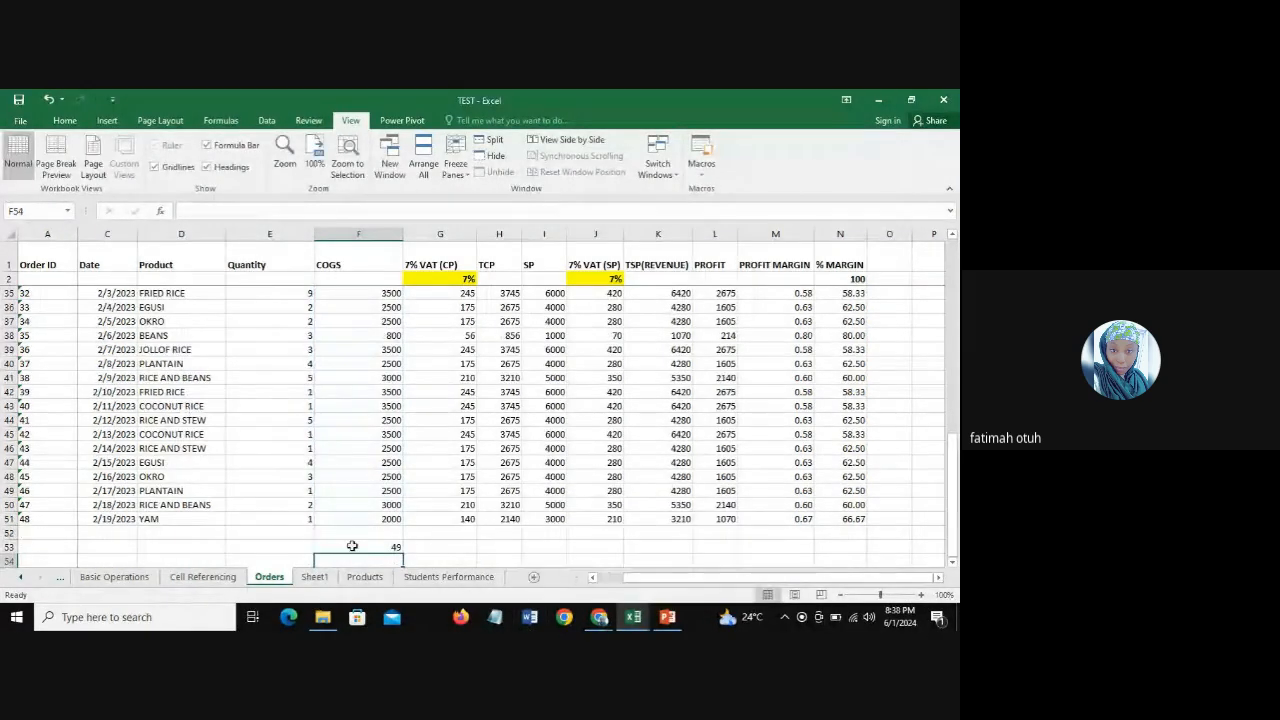
pyautogui.click(353, 546)
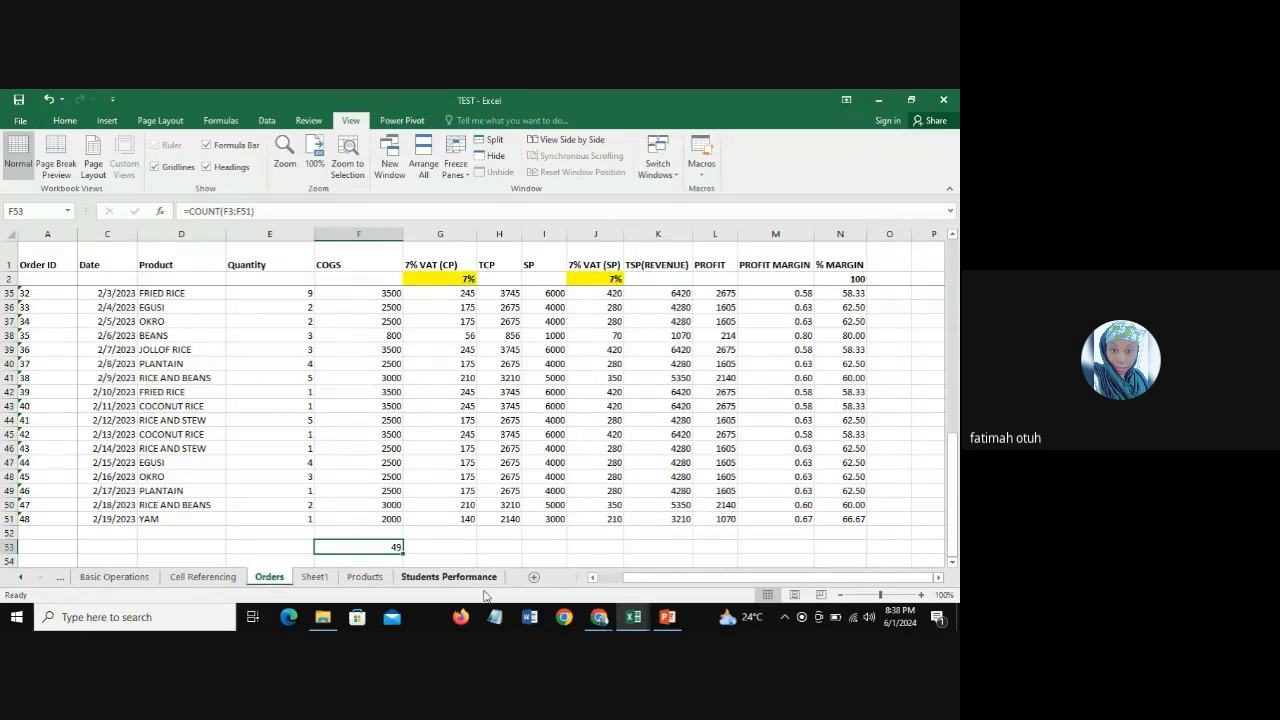
# Step: Select the COGS values in F3:F51 and compare their status bar count with the formula result in F53
pyautogui.moveTo(952, 542); pyautogui.dragTo(952, 536)
pyautogui.moveTo(369, 295); pyautogui.dragTo(369, 512)
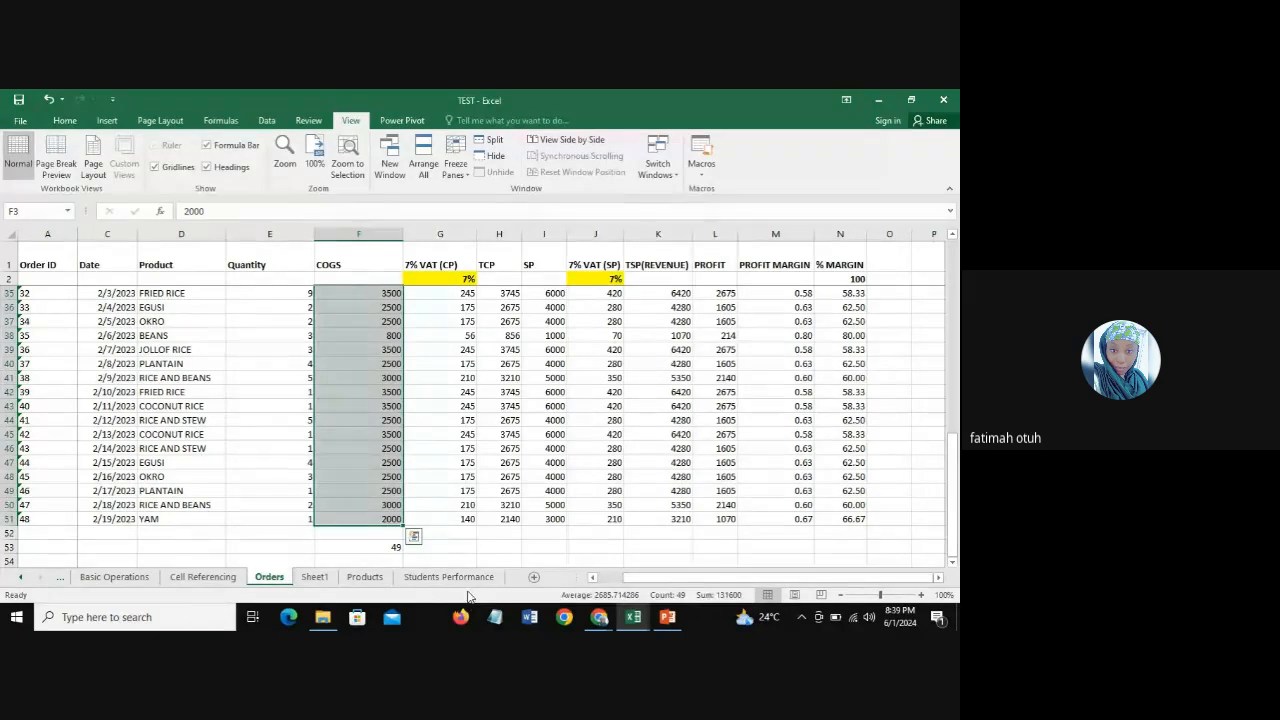
pyautogui.rightClick(475, 597)
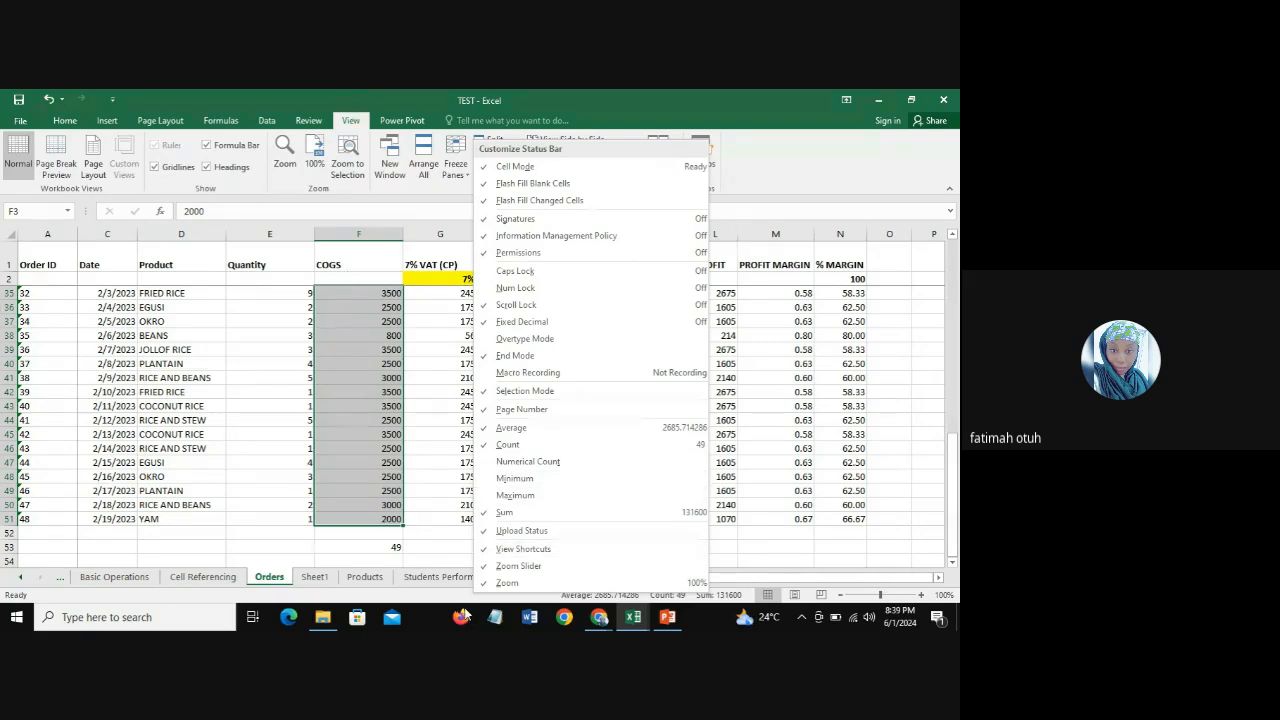
pyautogui.click(381, 548)
pyautogui.click(381, 548)
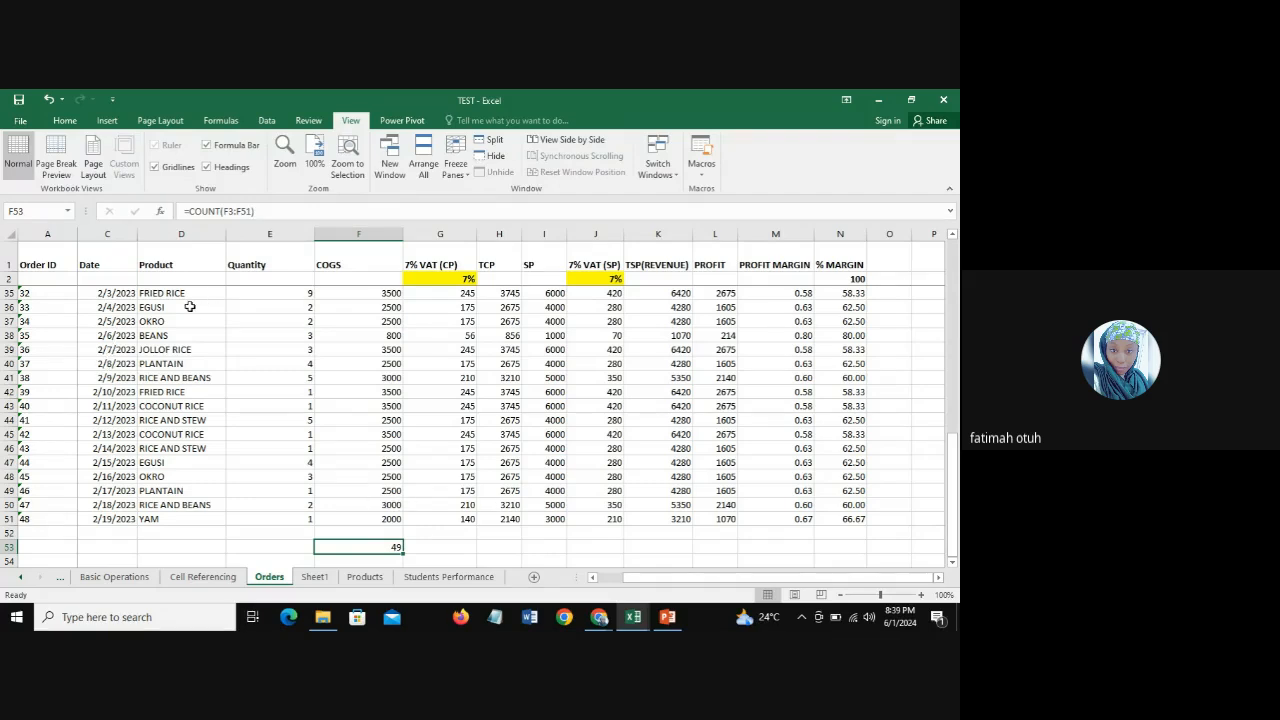
# Step: Apply the COUNT function to the Product column in cell D53 with the formula =COUNT(D3:D51)
pyautogui.click(160, 519)
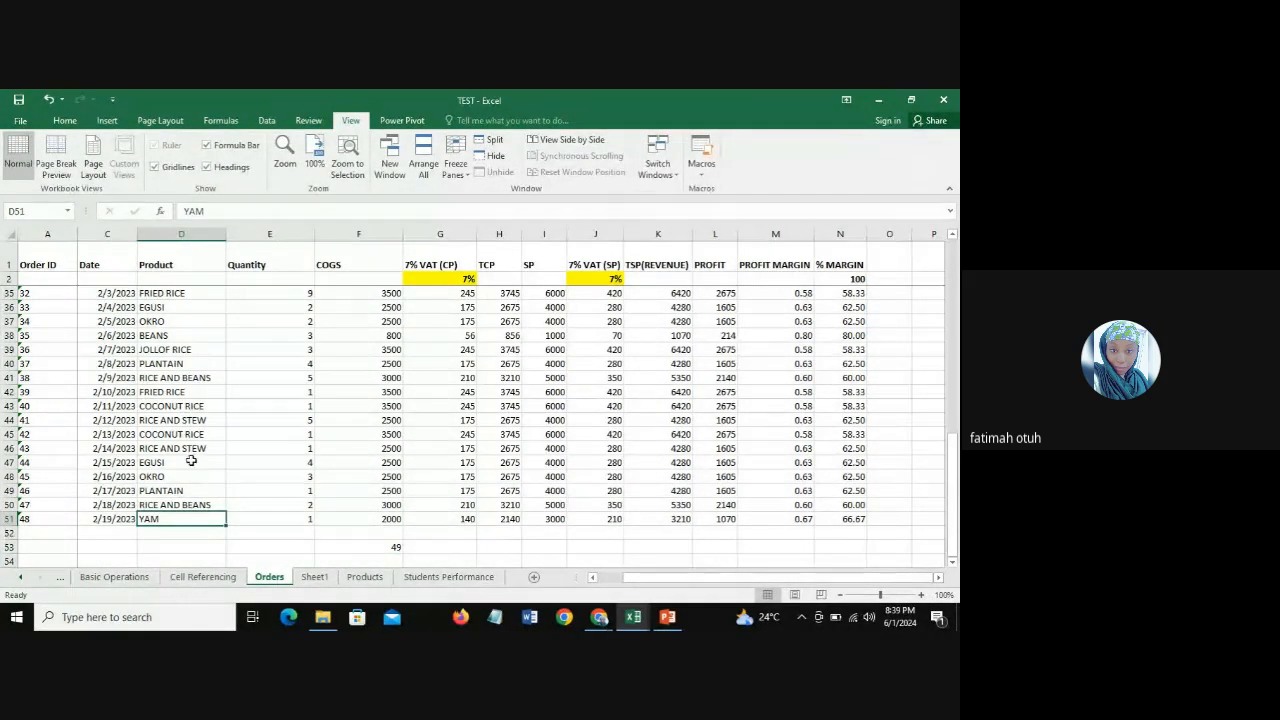
pyautogui.click(170, 546)
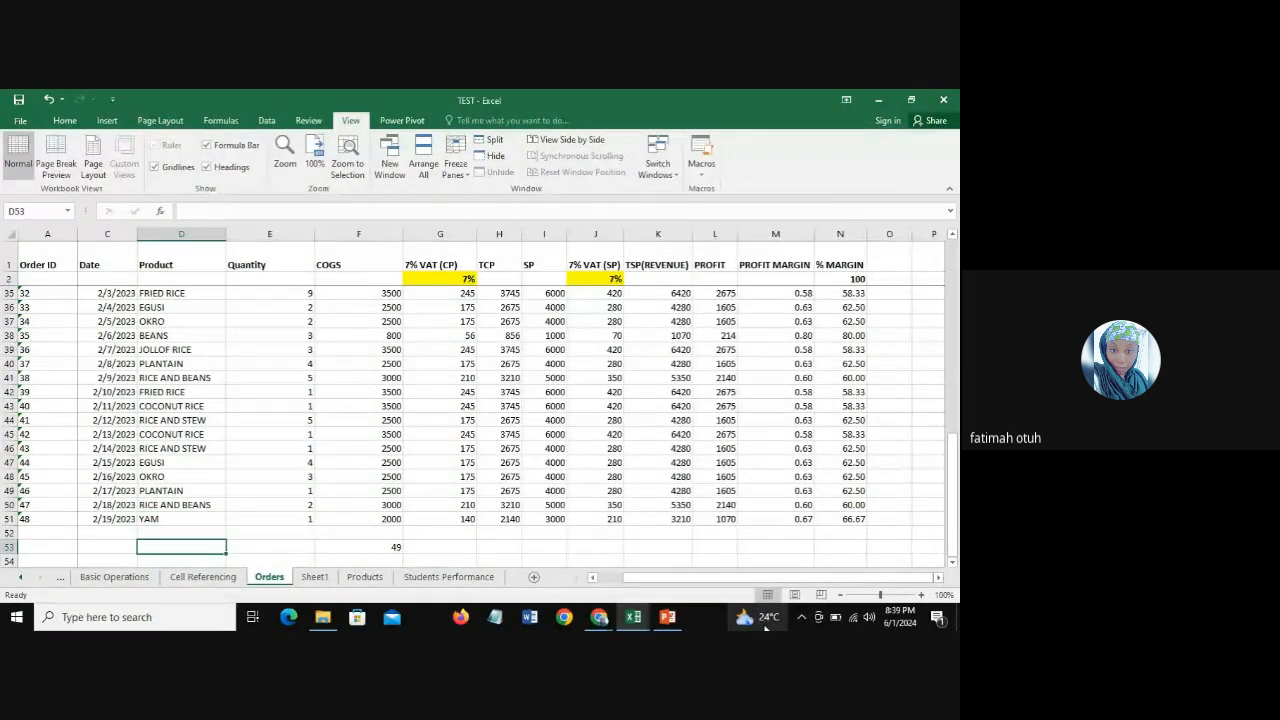
pyautogui.write('=c')
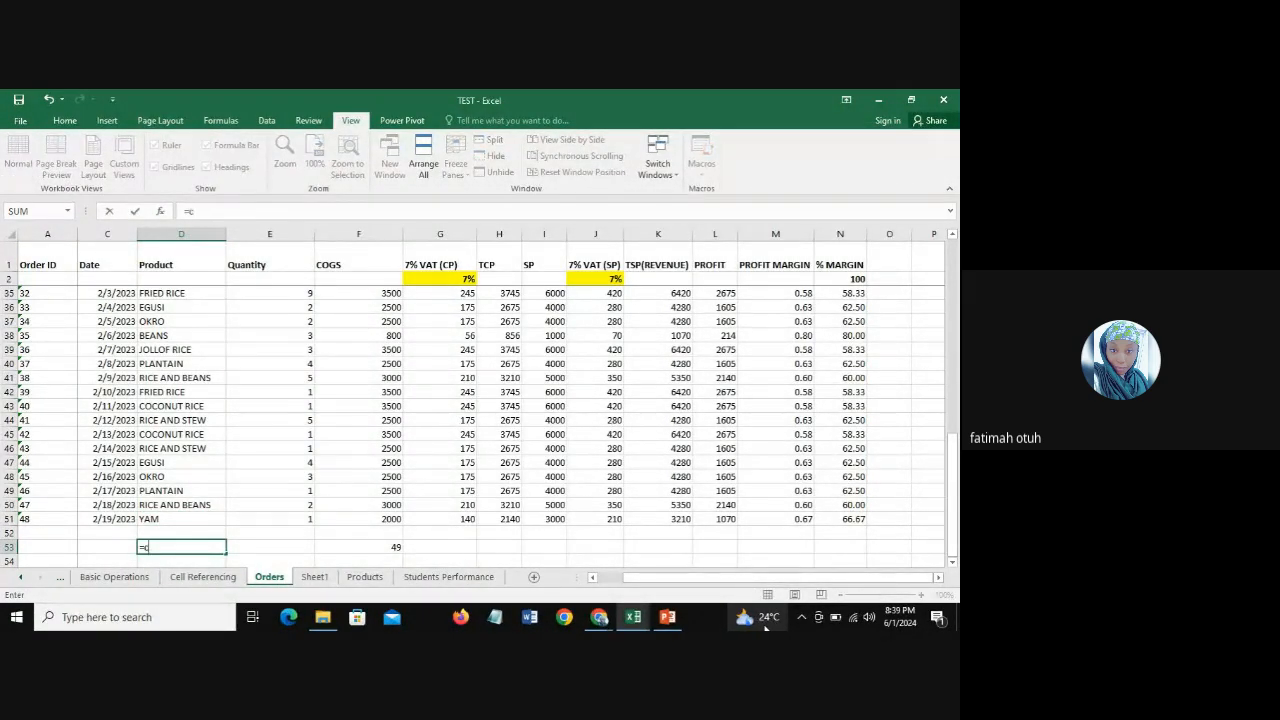
pyautogui.write('ount')
pyautogui.moveTo(765, 625)
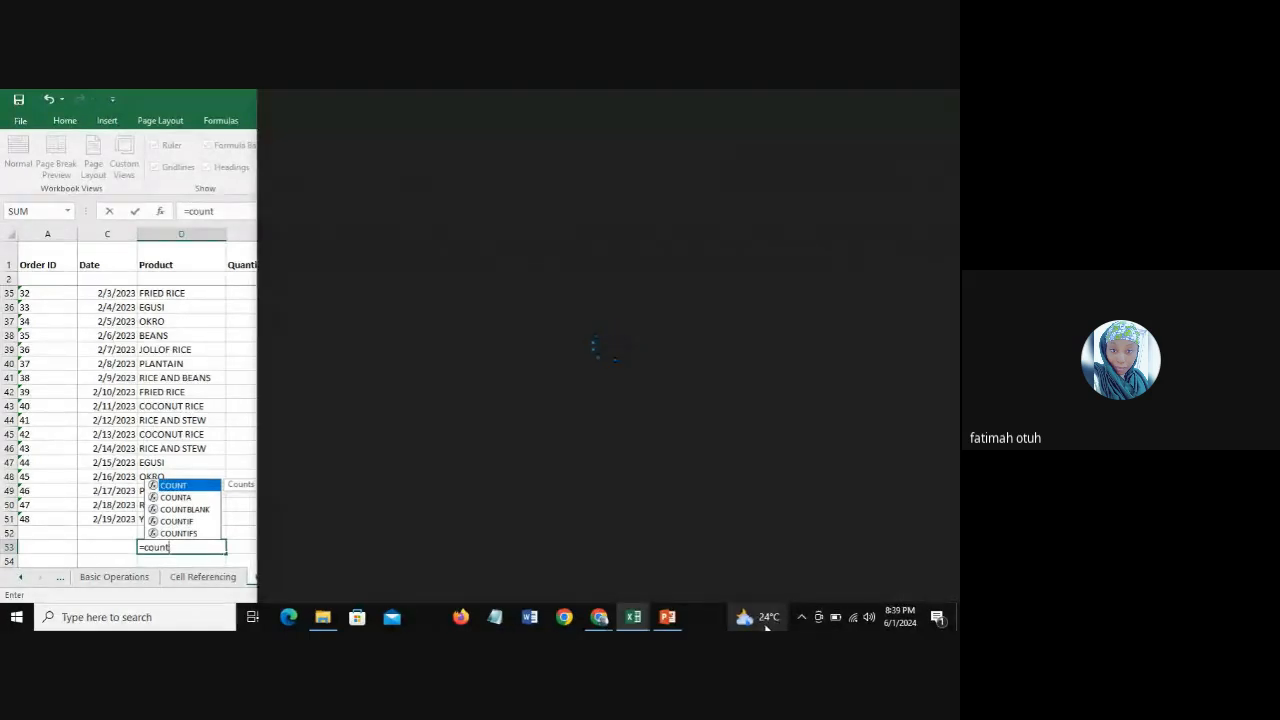
pyautogui.write('(')
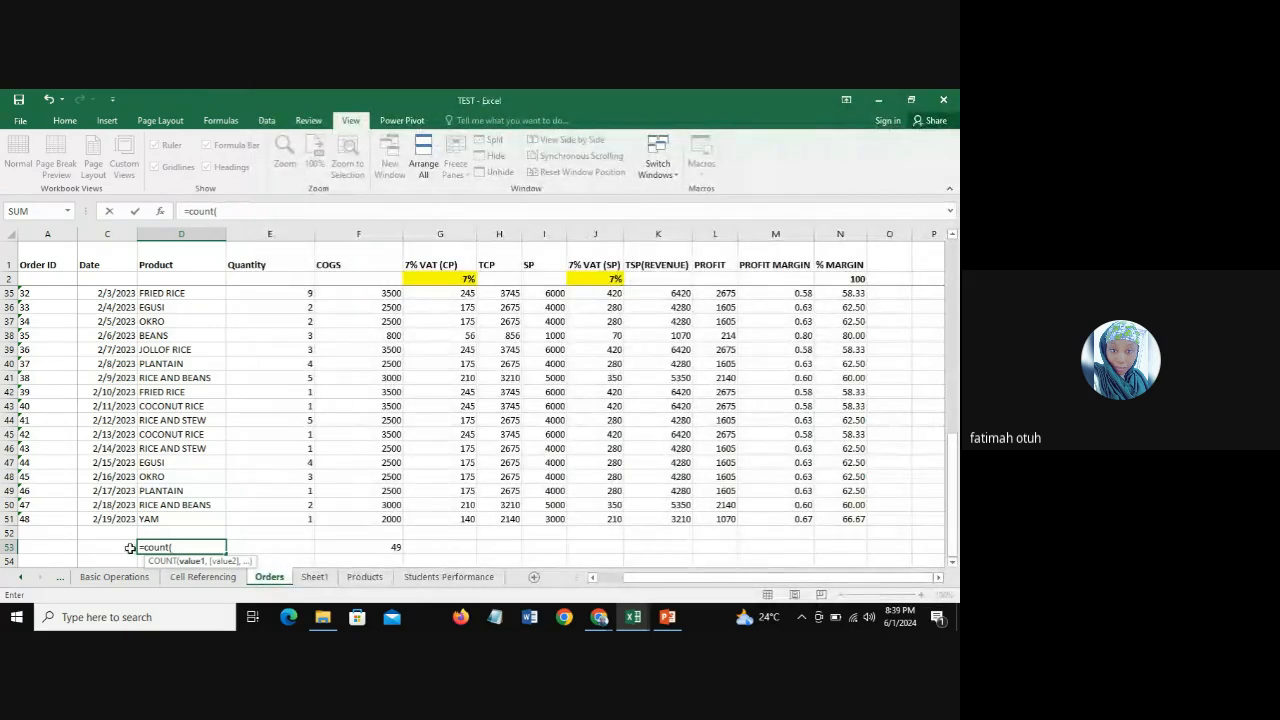
pyautogui.click(180, 547)
pyautogui.moveTo(145, 519); pyautogui.dragTo(171, 295)
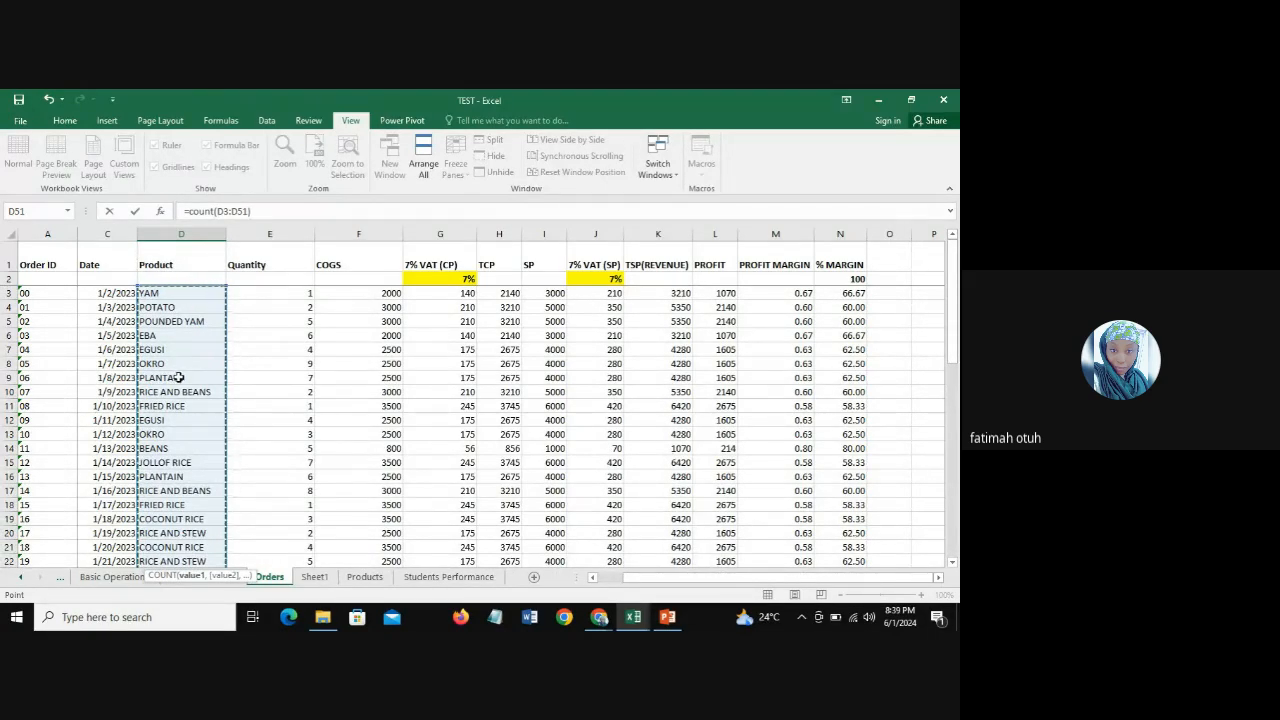
pyautogui.press('Return')
pyautogui.click(150, 547)
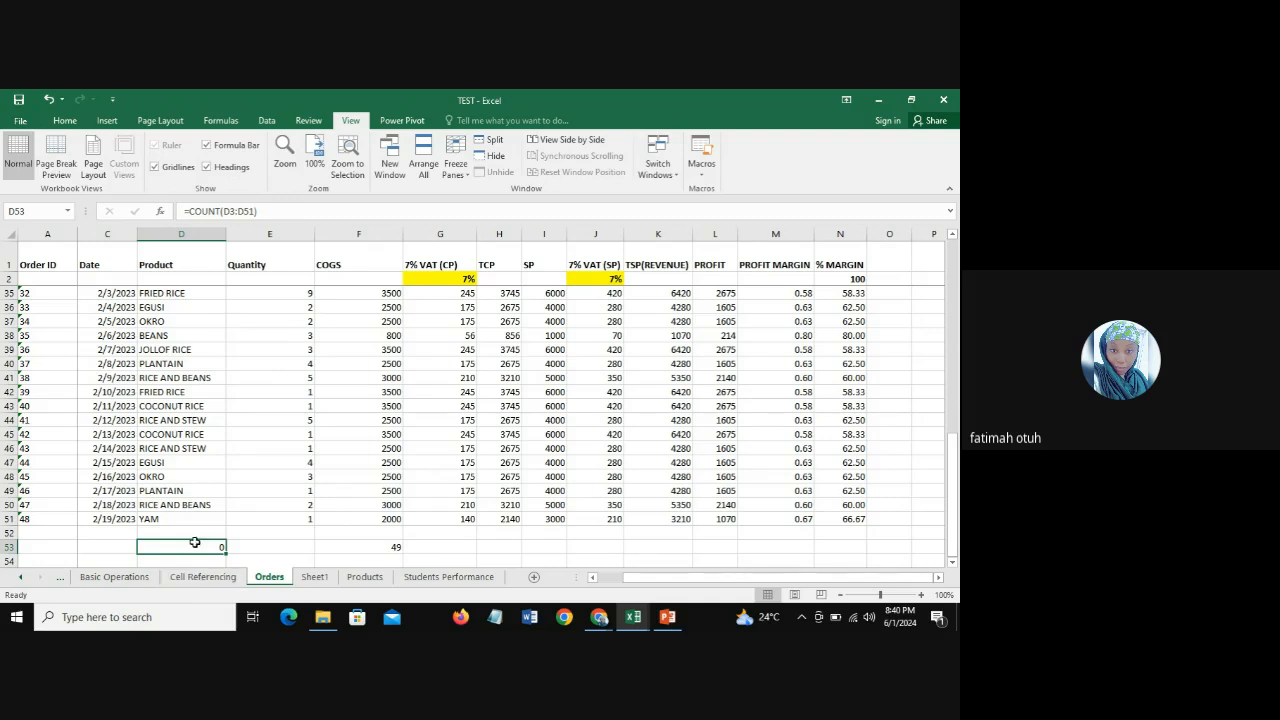
# Step: Compare the text entries in the last Product rows with the numeric COGS entries beside them
pyautogui.click(170, 518)
pyautogui.click(170, 505)
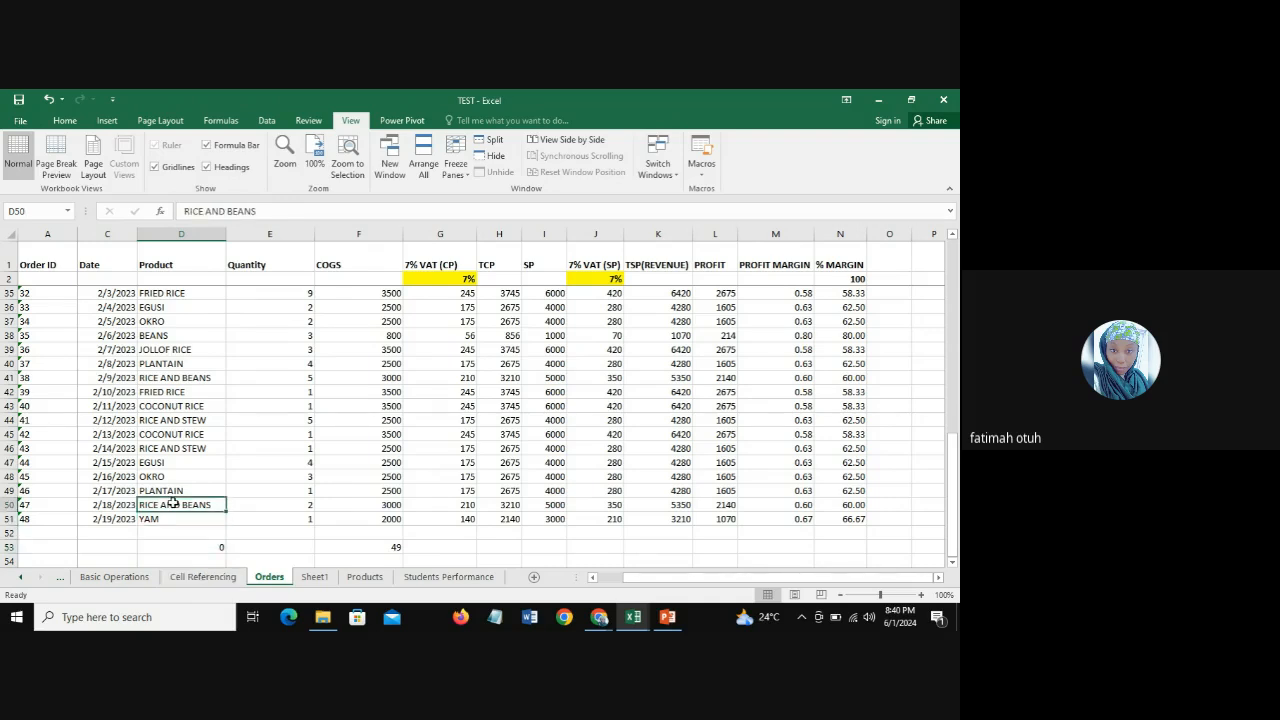
pyautogui.click(170, 490)
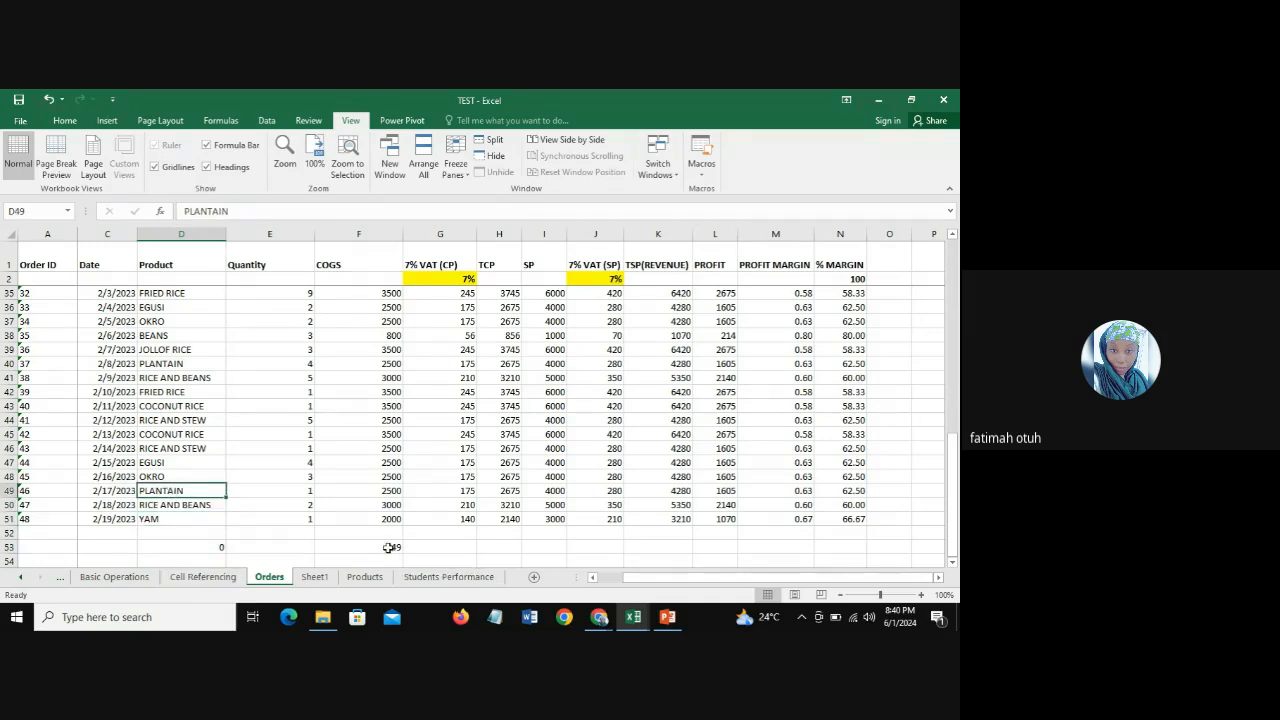
pyautogui.click(391, 515)
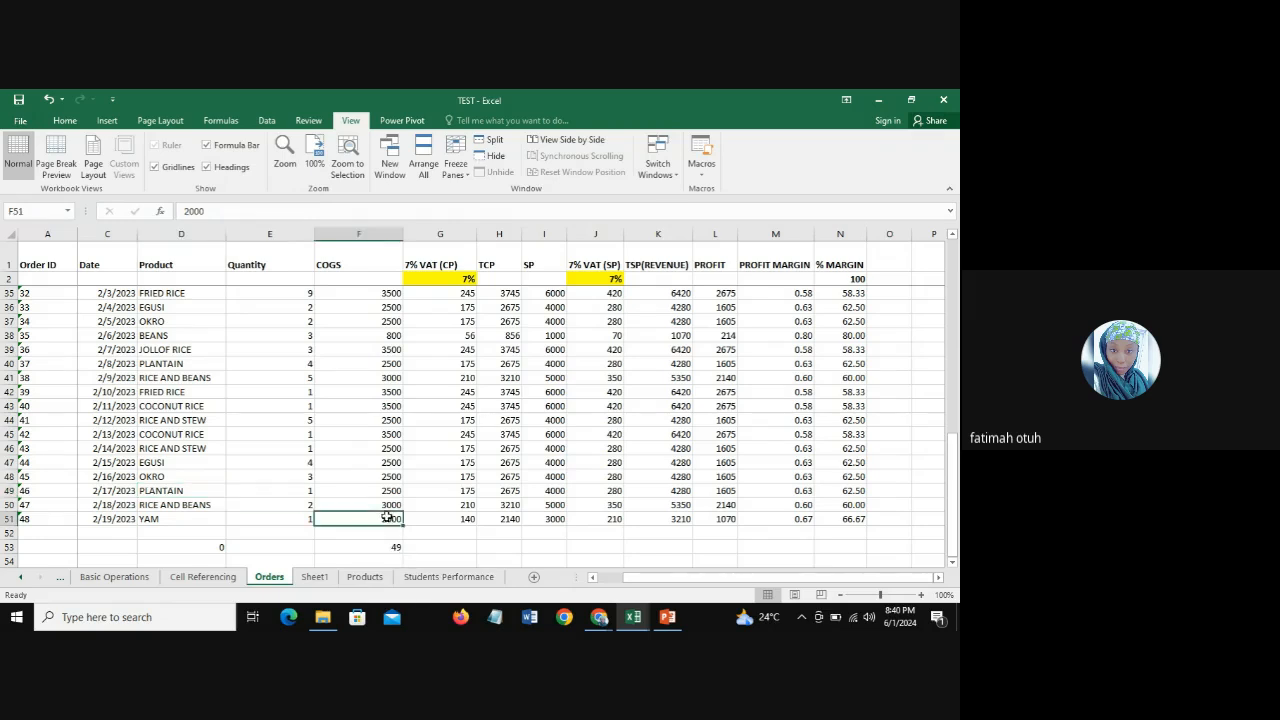
pyautogui.click(384, 494)
pyautogui.click(386, 450)
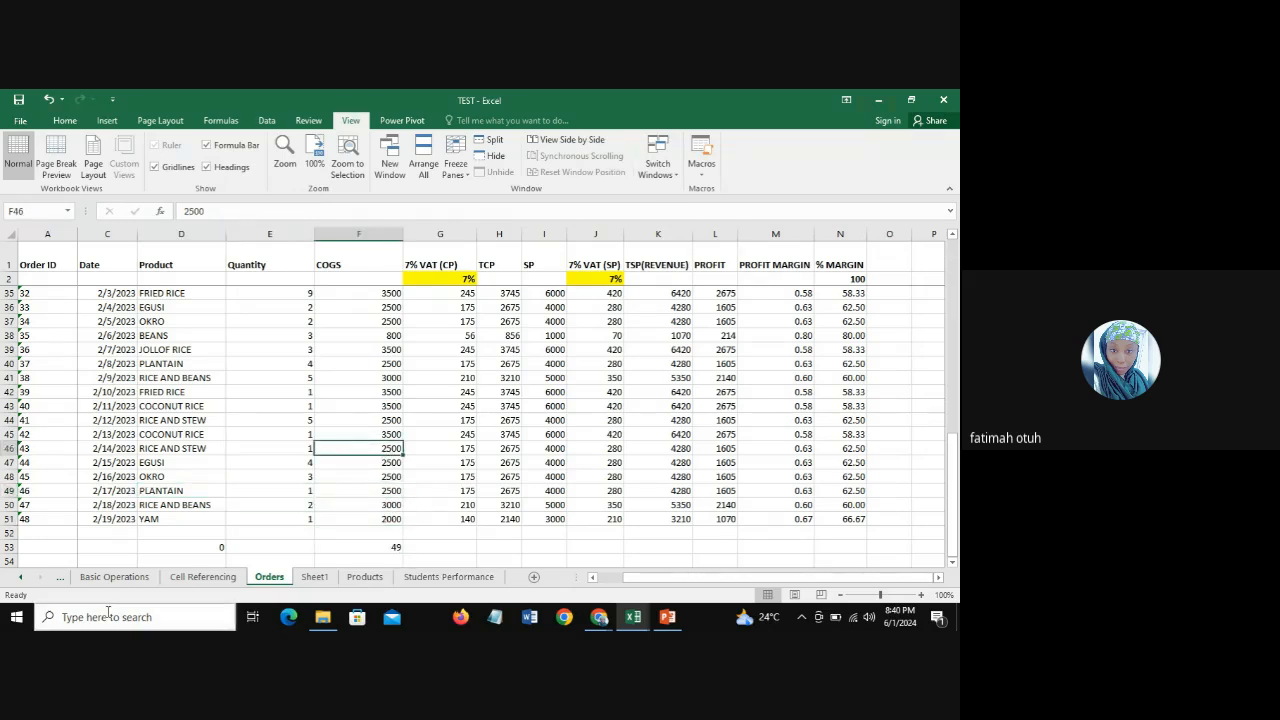
pyautogui.click(171, 515)
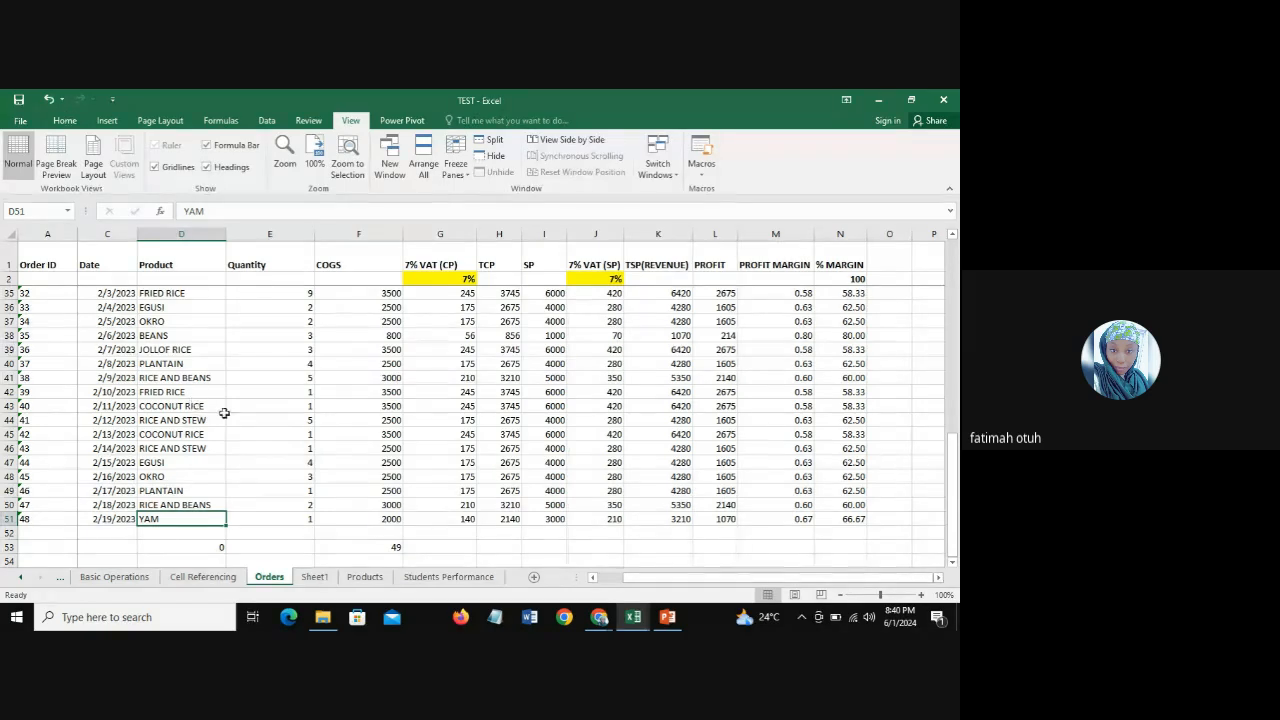
# Step: Change the Product column's count formula in cell D53 to =COUNTA(D3:D51)
pyautogui.click(199, 546)
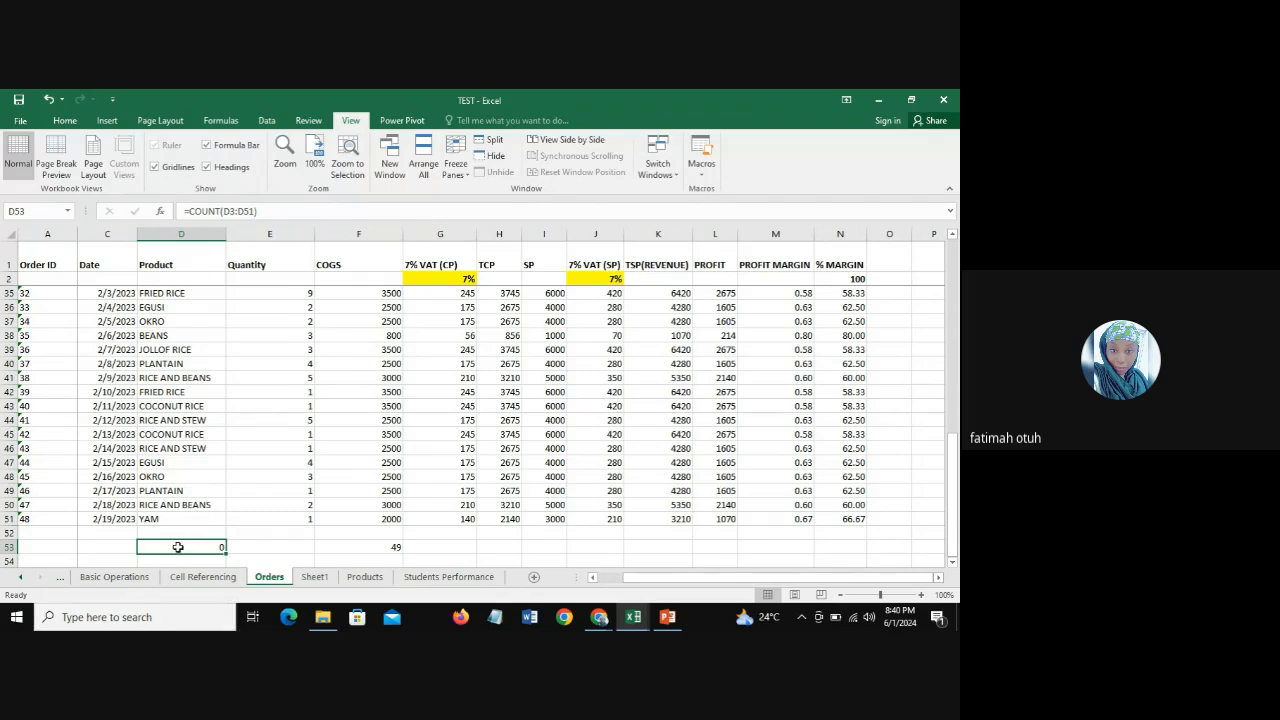
pyautogui.click(220, 211)
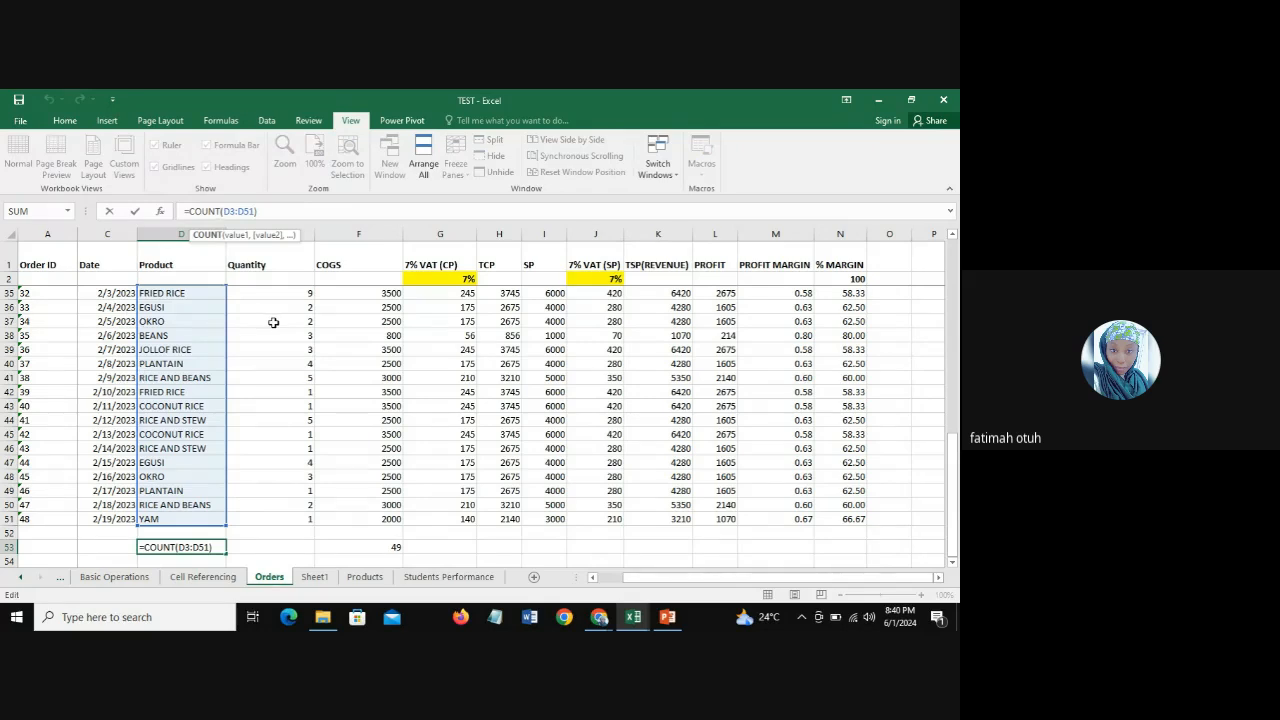
pyautogui.write('A')
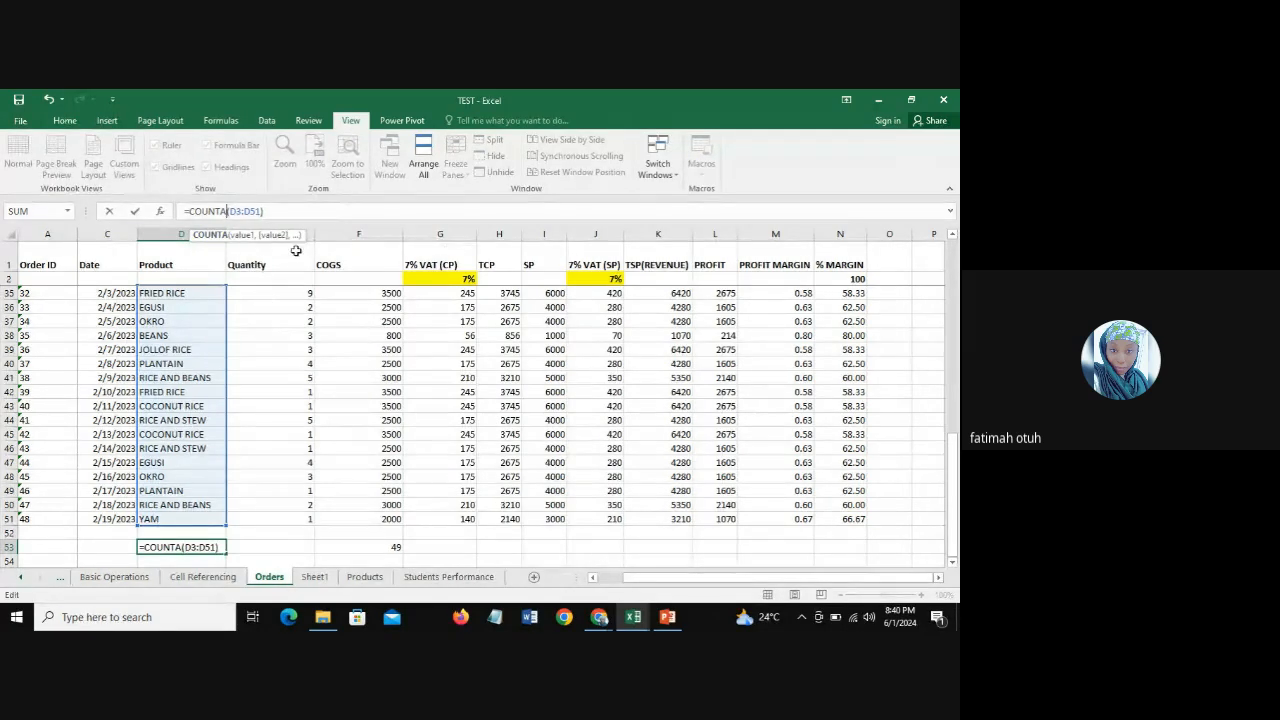
pyautogui.click(281, 213)
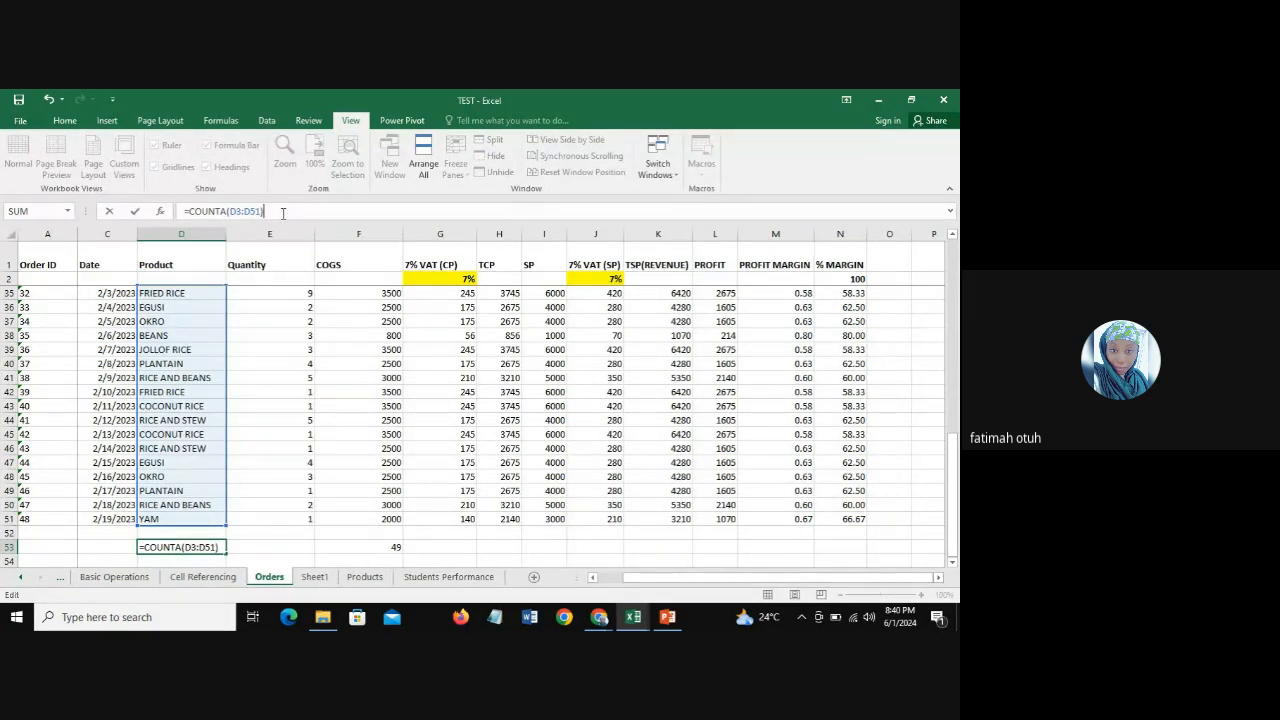
pyautogui.press('Return')
pyautogui.click(194, 546)
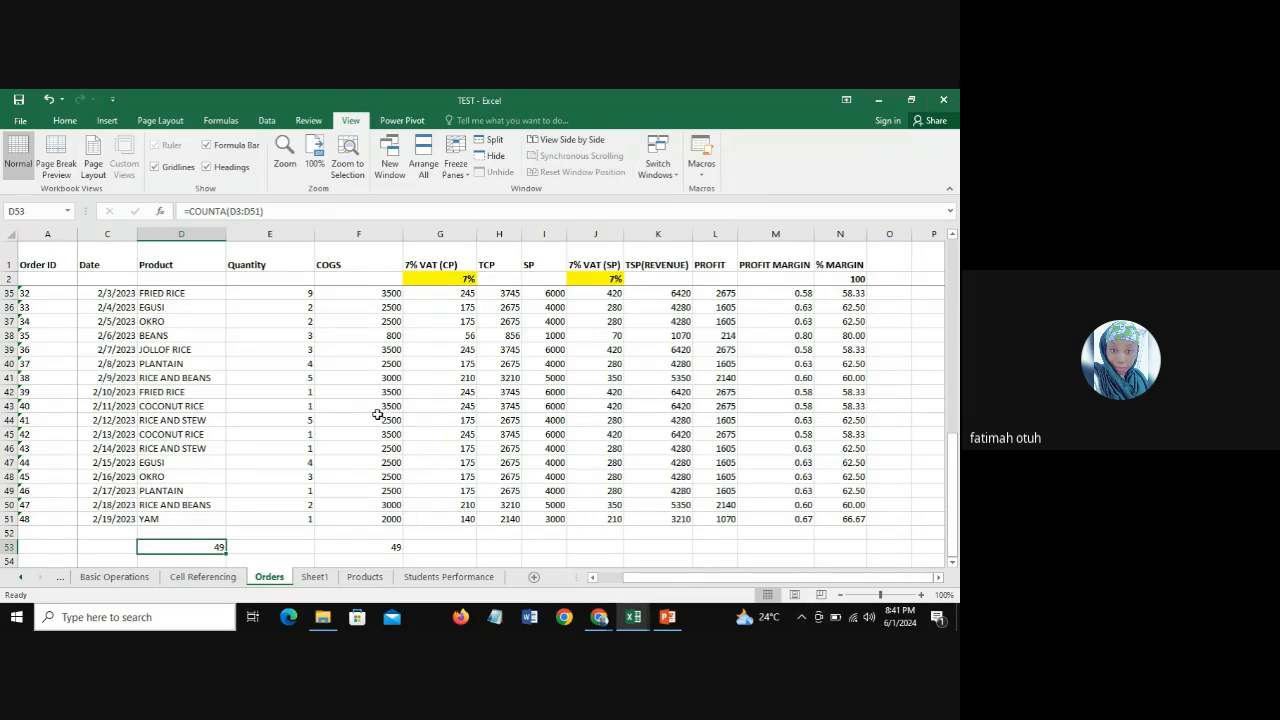
# Step: Clear the COGS values of the last two orders in cells F50:F51
pyautogui.click(374, 519)
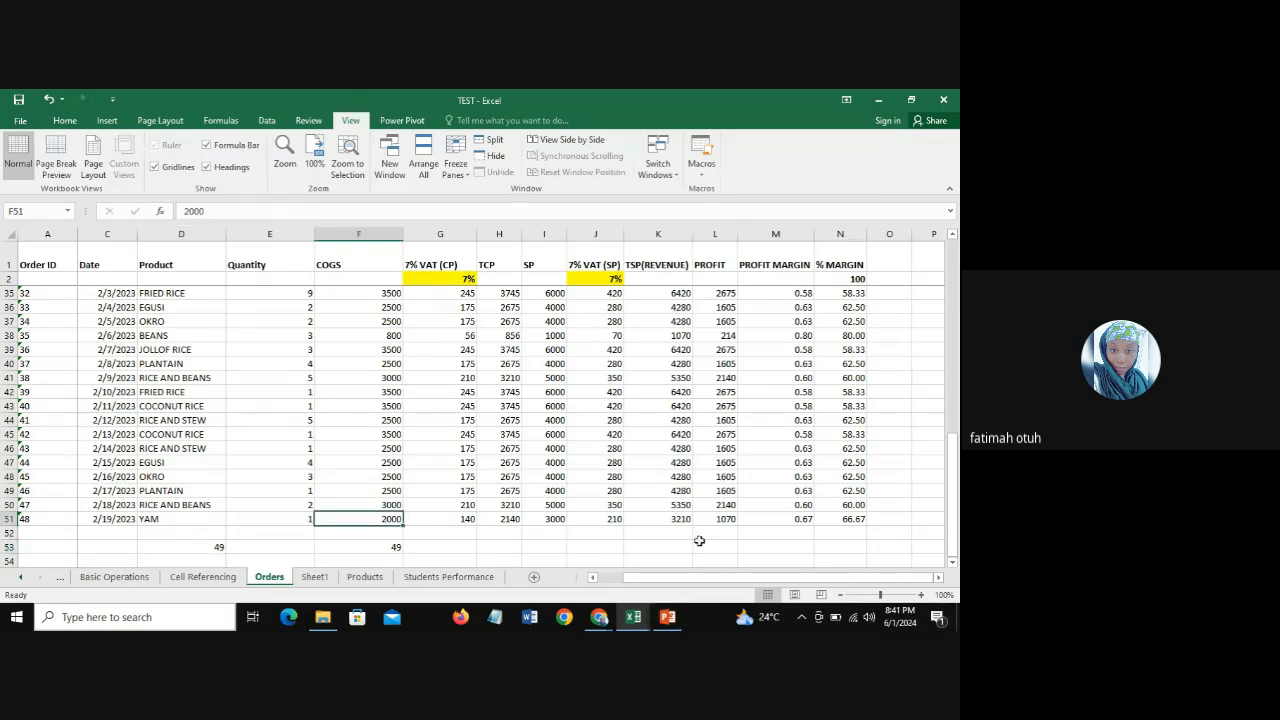
pyautogui.moveTo(378, 506)
pyautogui.mouseDown()
pyautogui.moveTo(372, 548)
pyautogui.moveTo(380, 518)
pyautogui.mouseUp()
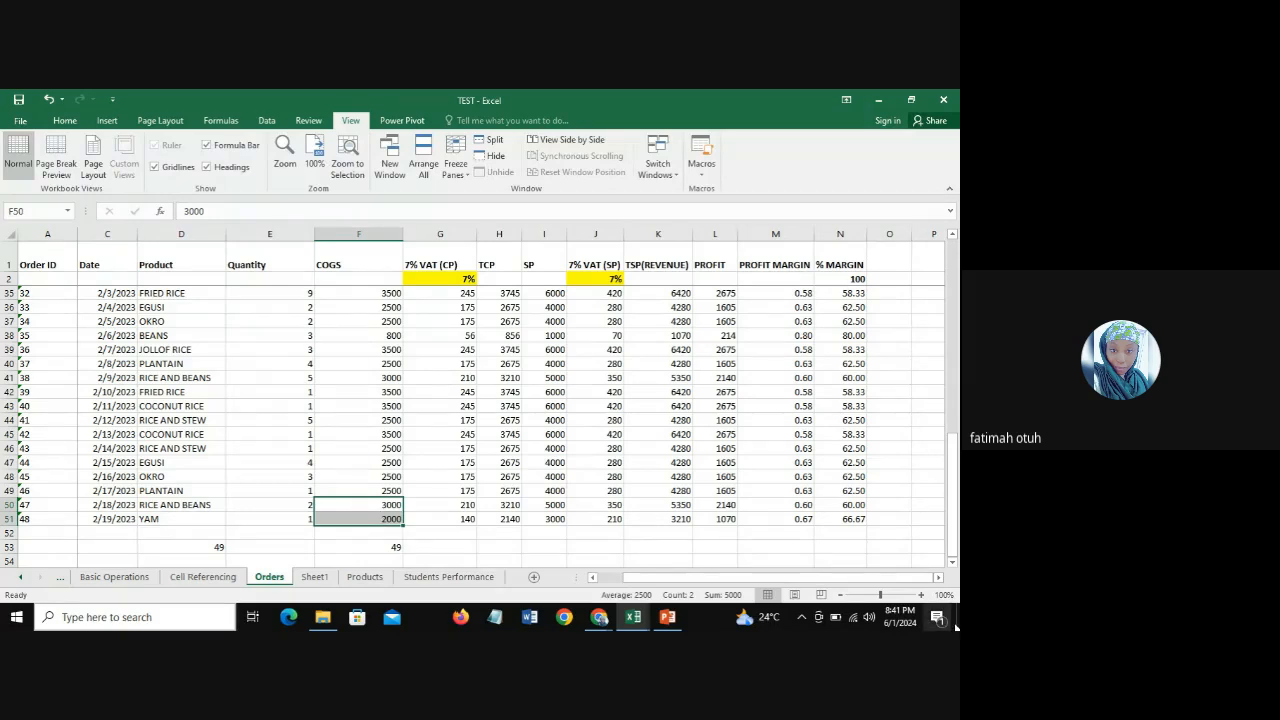
pyautogui.press('Delete')
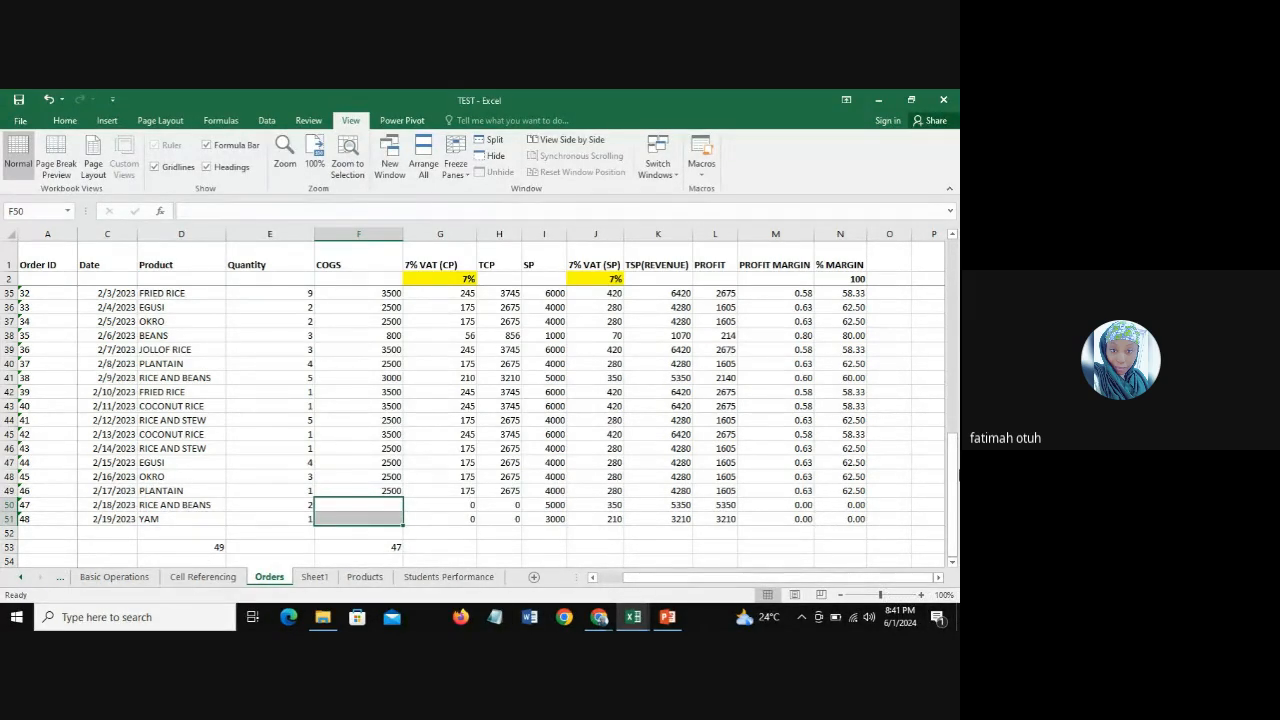
pyautogui.moveTo(955, 492); pyautogui.dragTo(955, 487)
pyautogui.click(952, 561)
pyautogui.click(952, 561)
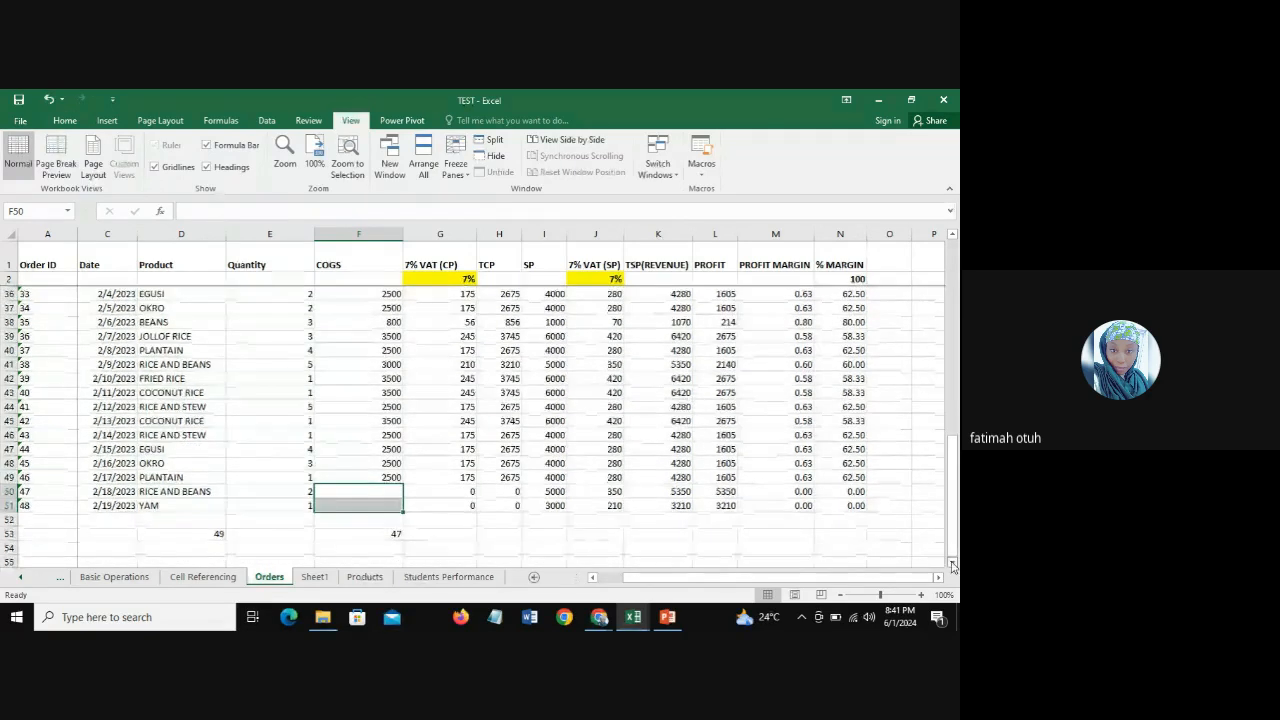
pyautogui.click(952, 561)
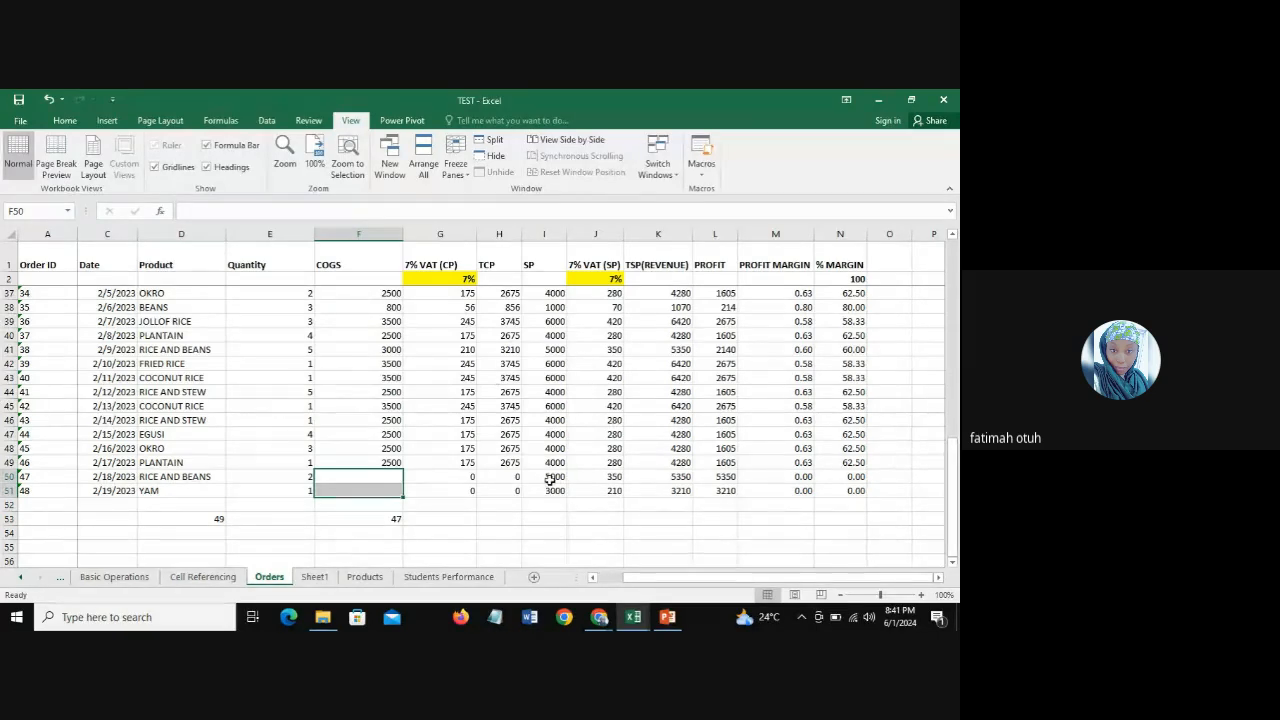
# Step: Count the empty COGS cells in cell F54 with the formula =COUNTBLANK(F3:F51)
pyautogui.click(380, 532)
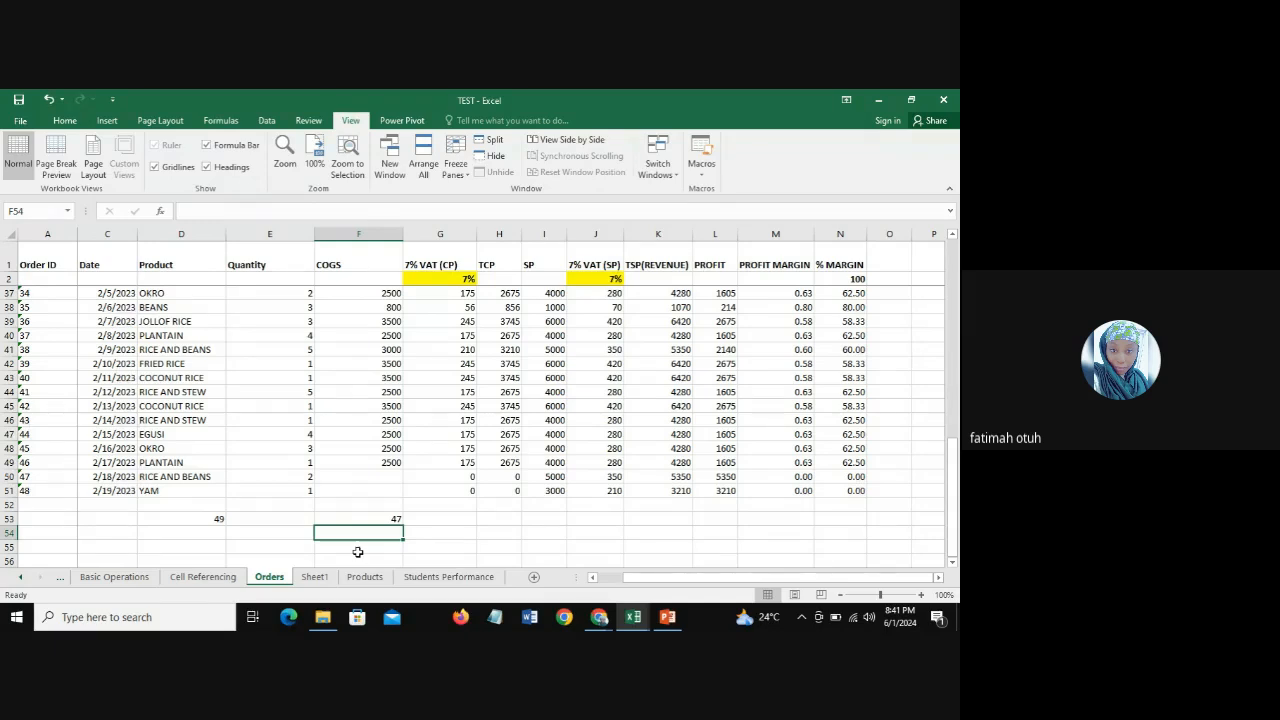
pyautogui.write('C')
pyautogui.press('BackSpace')
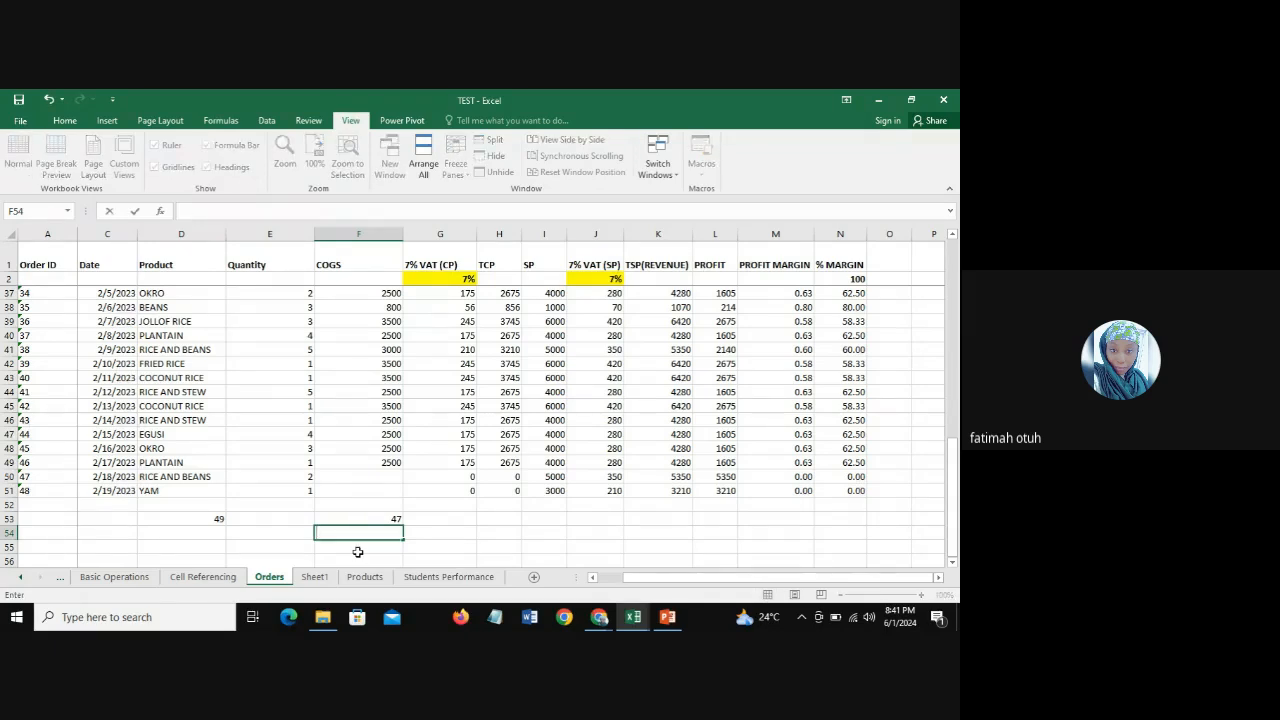
pyautogui.write('=Count')
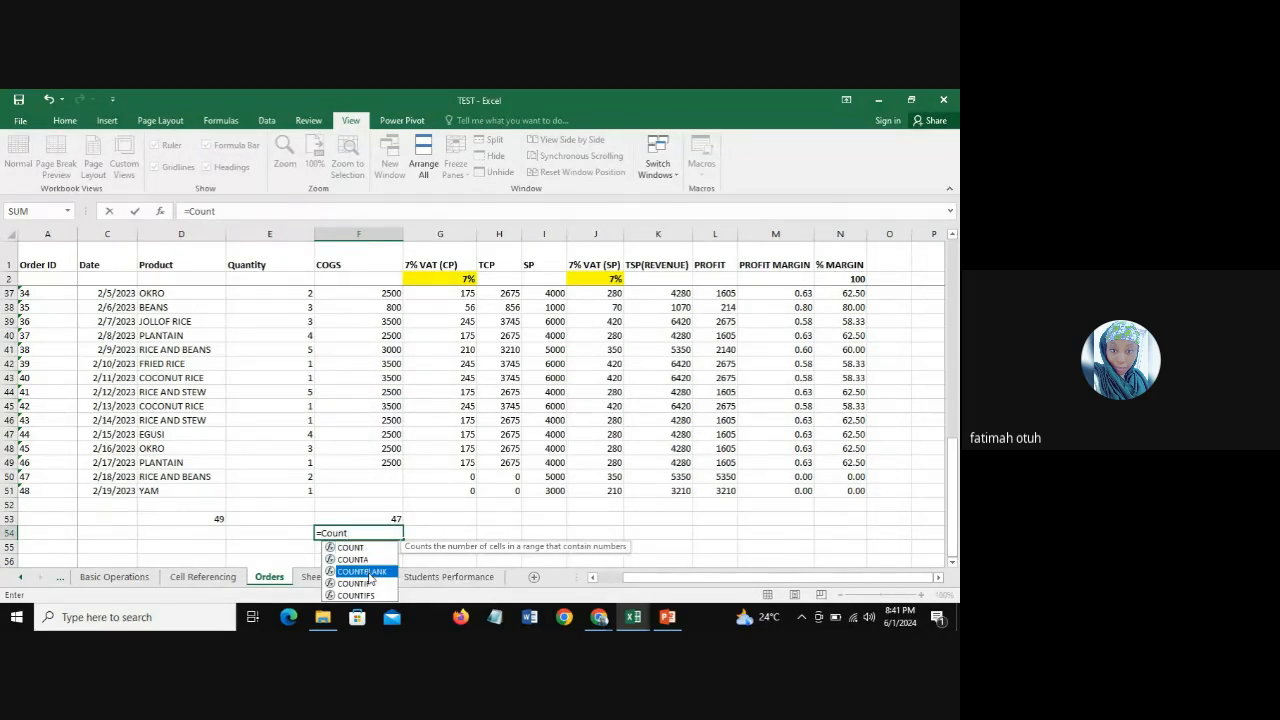
pyautogui.doubleClick(365, 572)
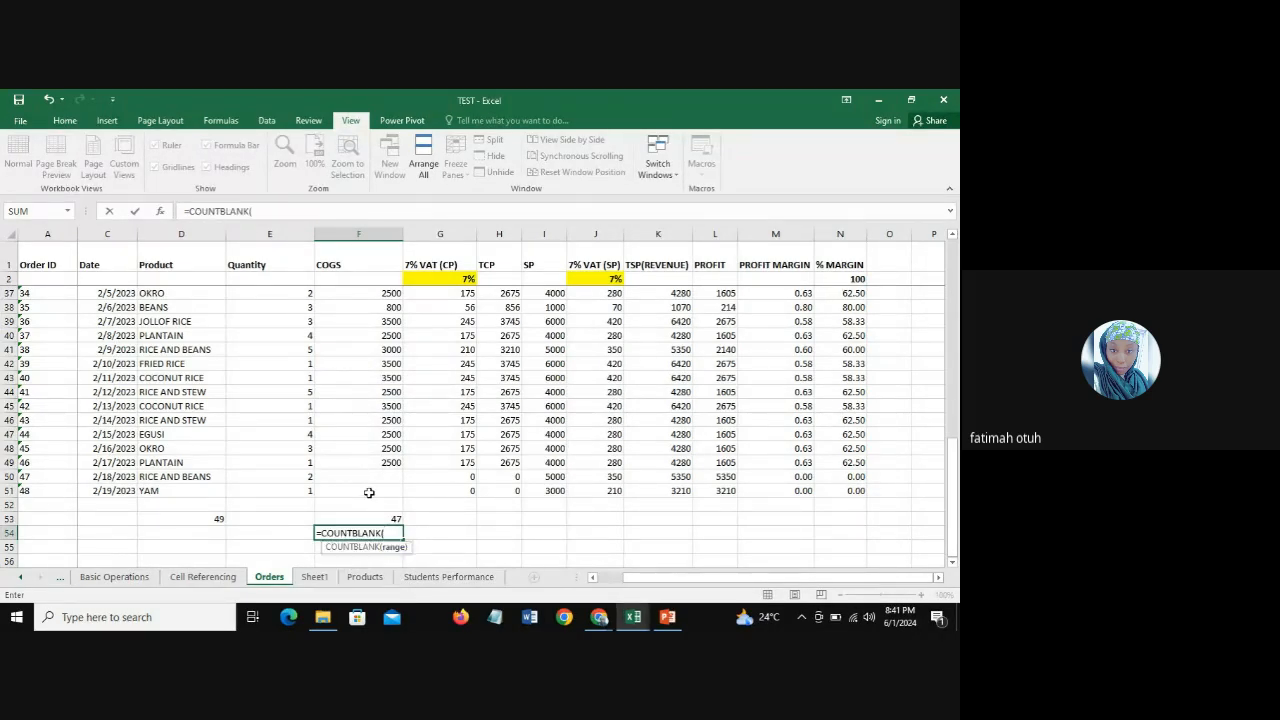
pyautogui.moveTo(366, 491); pyautogui.dragTo(380, 295)
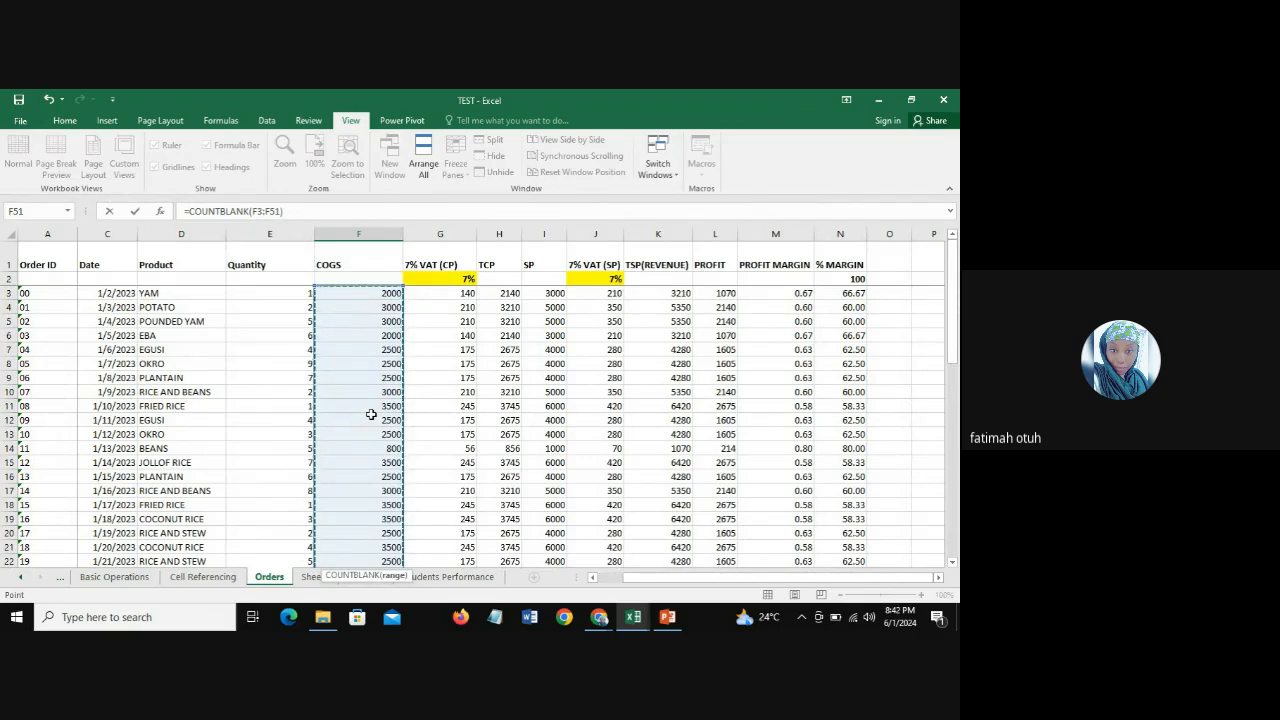
pyautogui.press('Return')
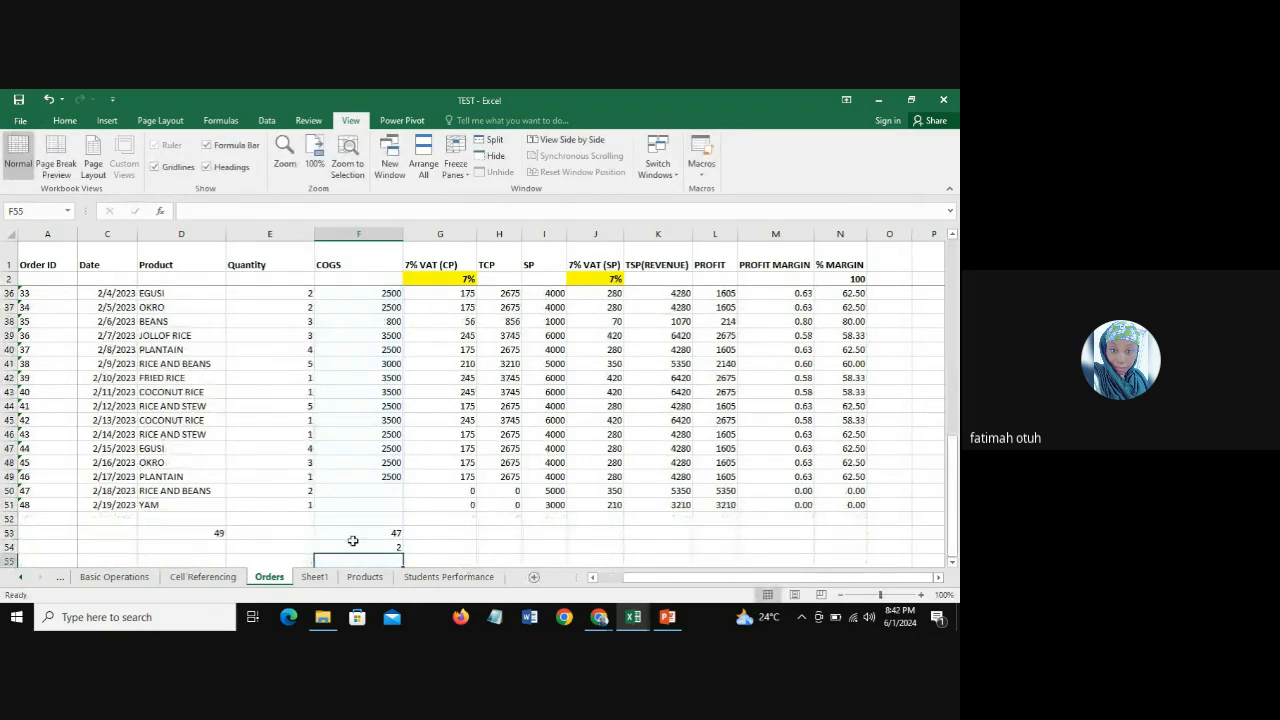
# Step: Check the COUNTBLANK result in F54 against the empty COGS cells F50 and F51
pyautogui.click(366, 547)
pyautogui.moveTo(368, 491)
pyautogui.mouseDown()
pyautogui.moveTo(372, 520)
pyautogui.moveTo(371, 505)
pyautogui.mouseUp()
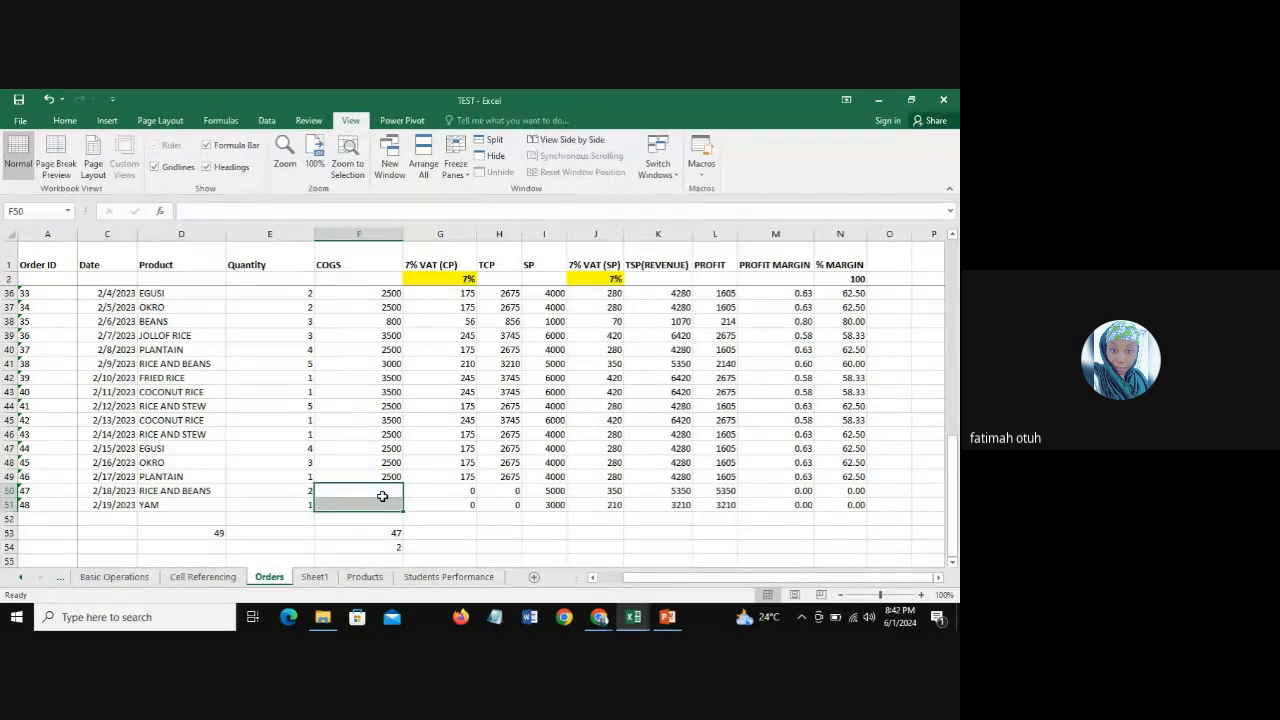
pyautogui.click(357, 496)
pyautogui.click(357, 510)
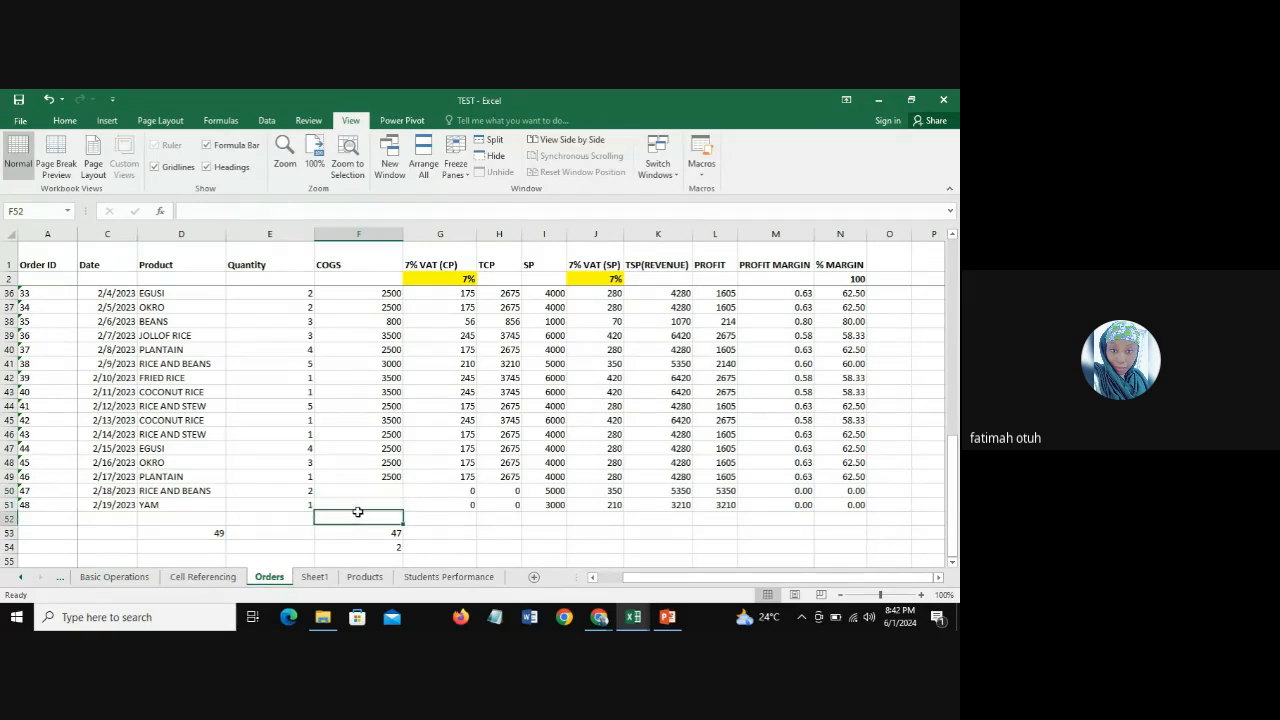
# Step: Fill the empty COGS cells with 3000 in F50 and 2000 in F51
pyautogui.click(368, 487)
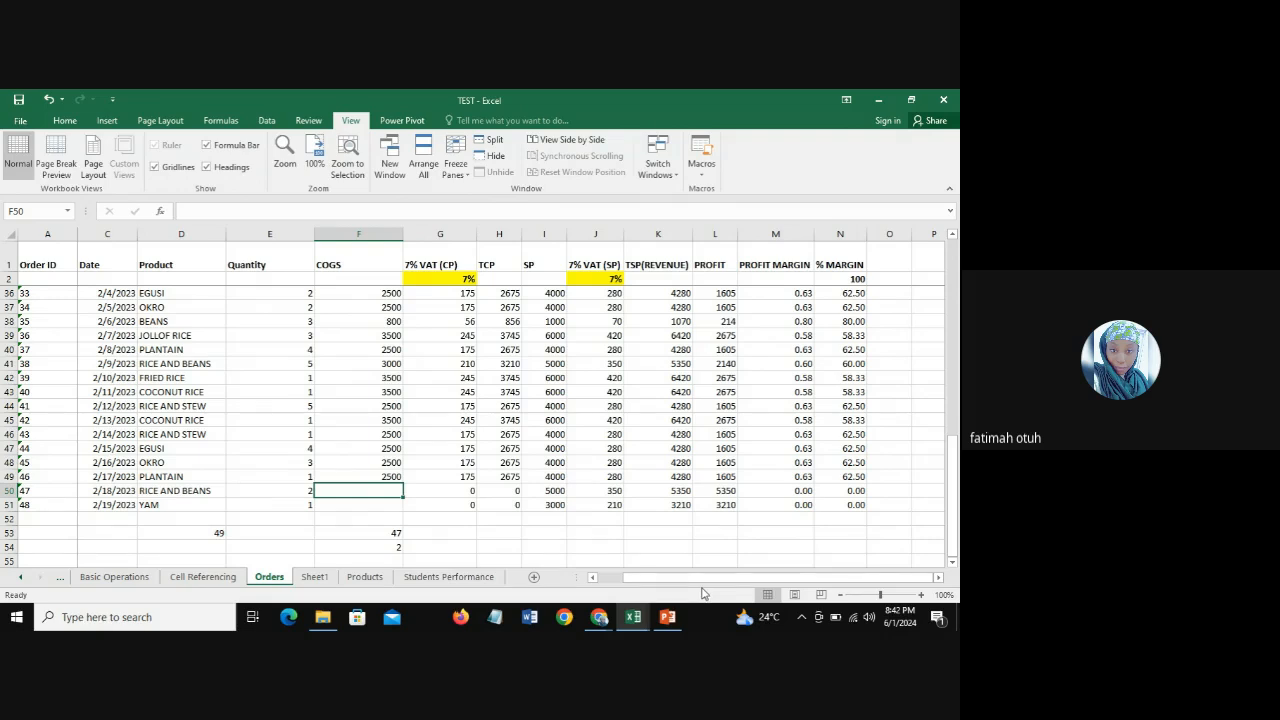
pyautogui.write('3000')
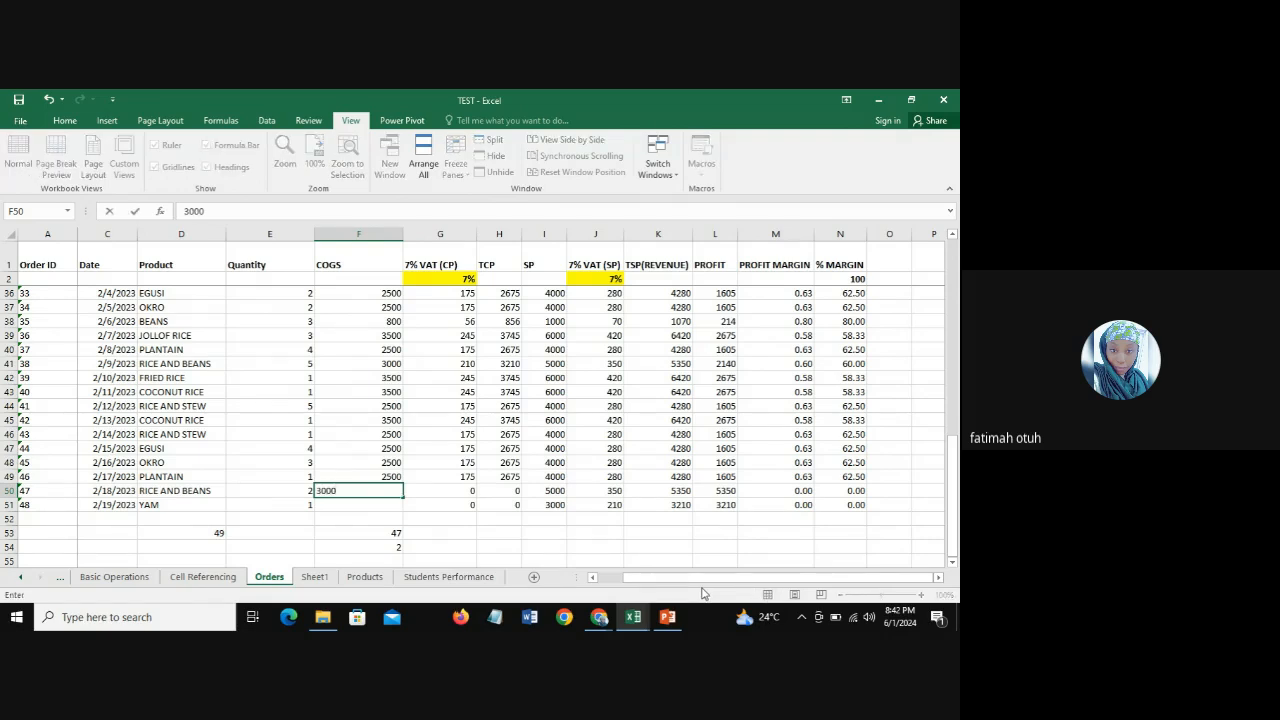
pyautogui.press('Return')
pyautogui.write('2000')
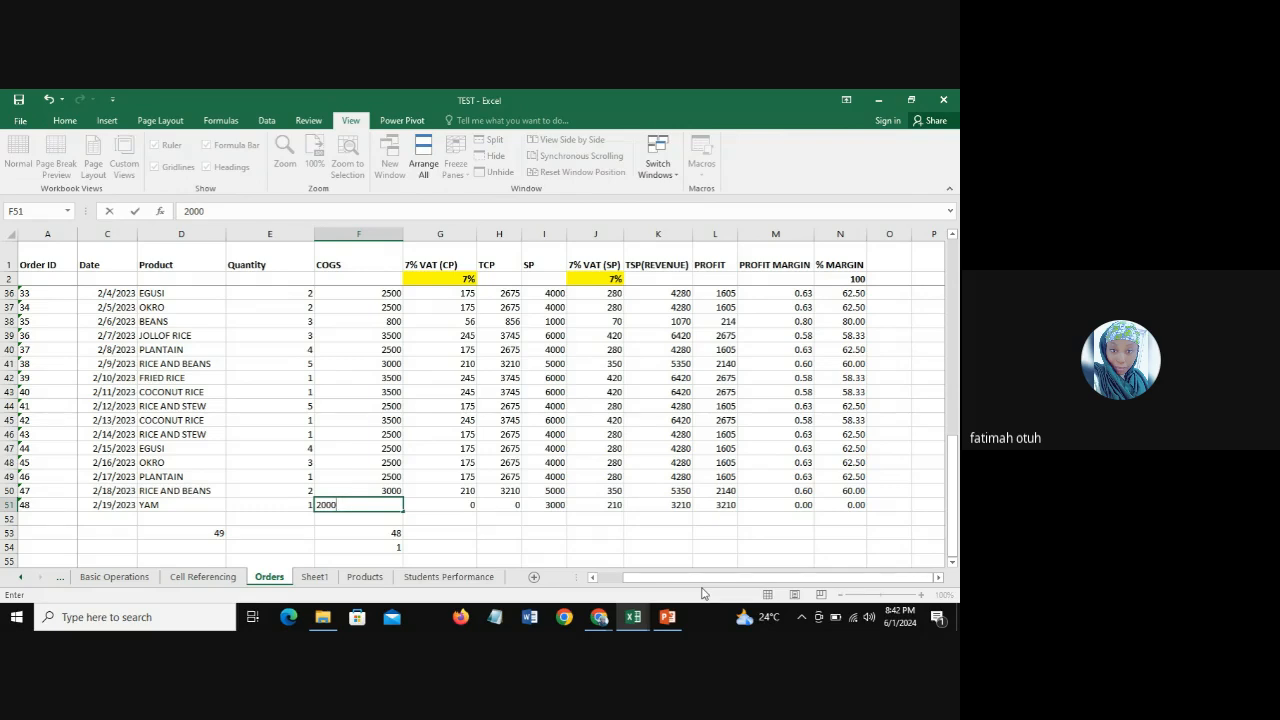
pyautogui.press('Return')
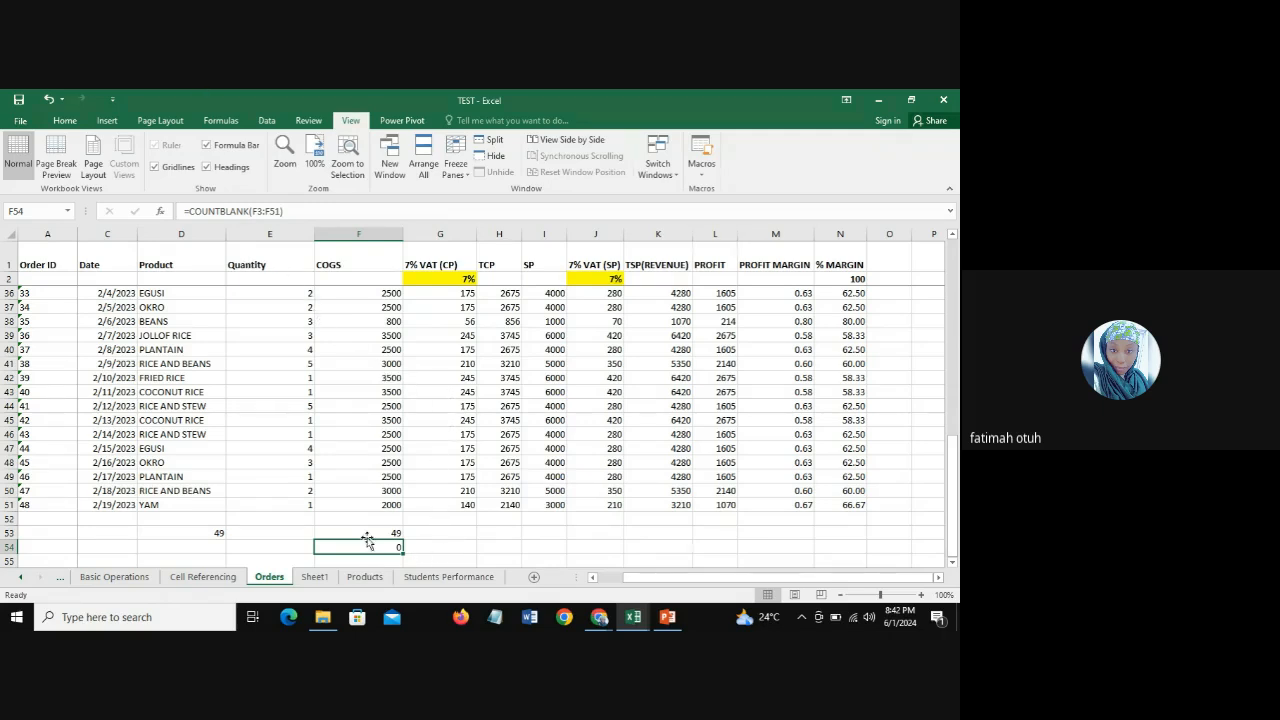
# Step: Highlight the "Count, Count A, CountBlank" topic in cell A3 of Sheet1 with yellow fill
pyautogui.click(314, 577)
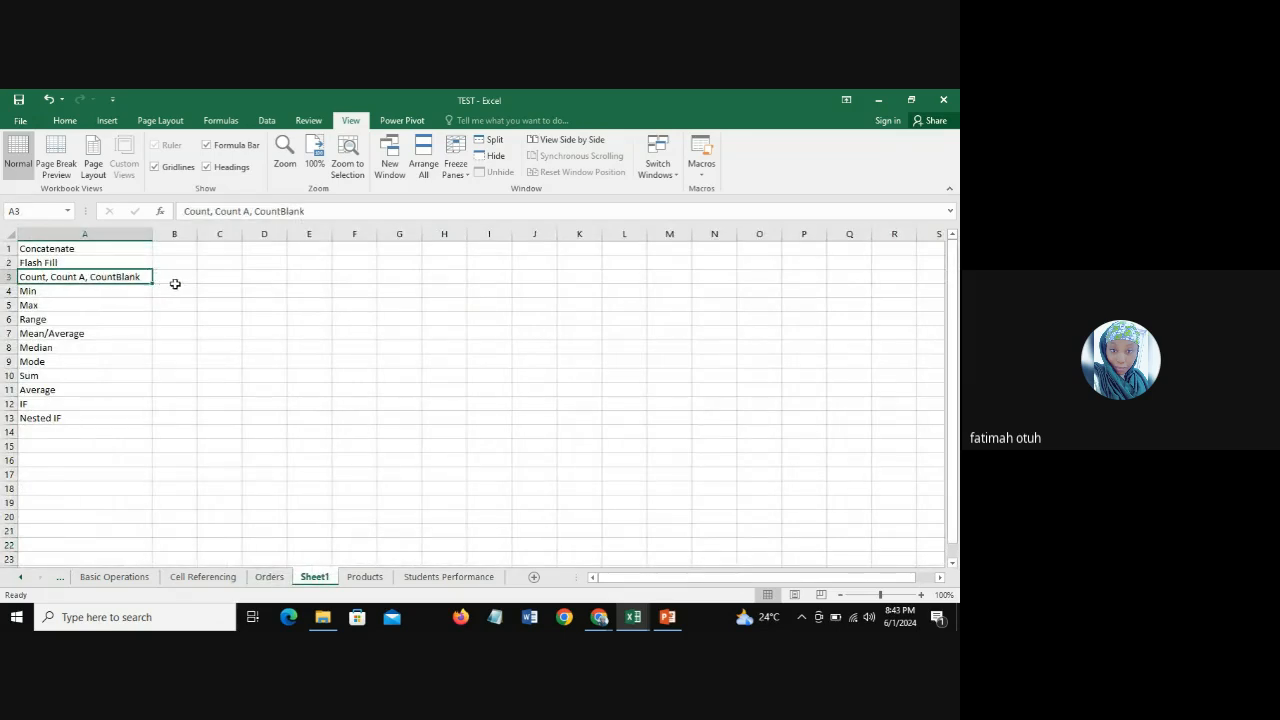
pyautogui.click(65, 121)
pyautogui.click(212, 166)
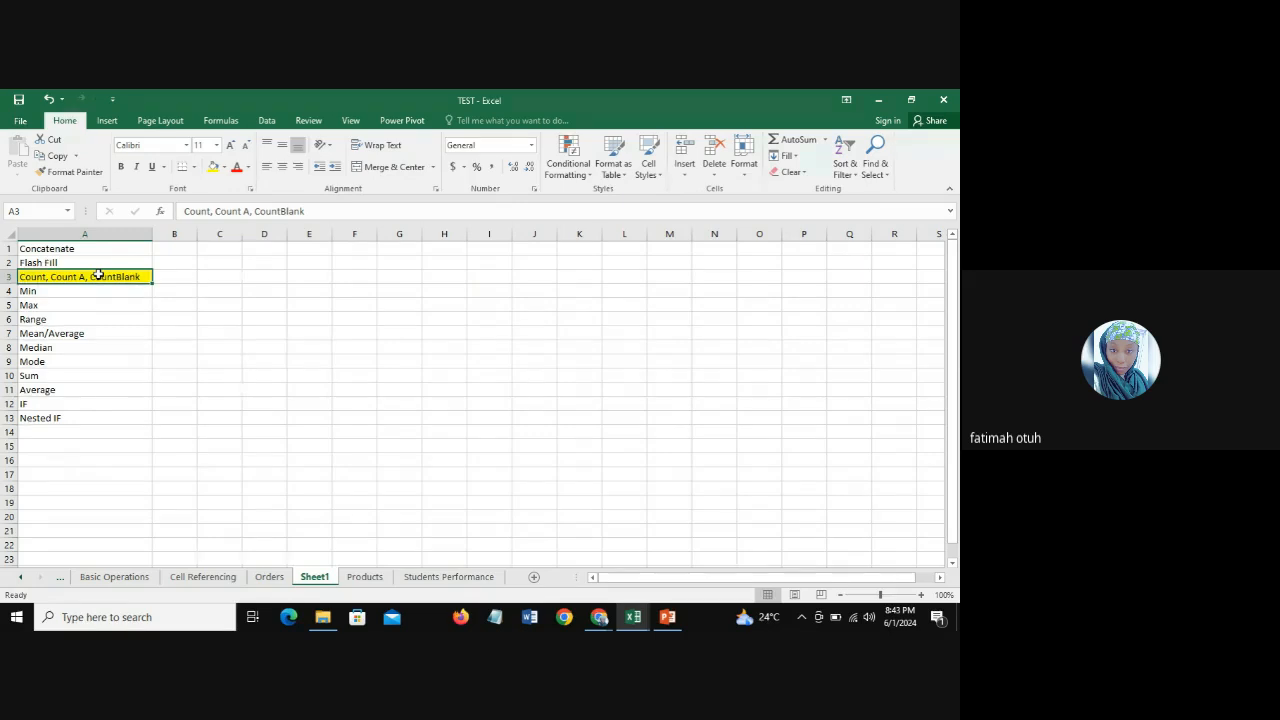
# Step: Go through the Min, Max, Range and Mean/Average topics in cells A4 to A7 of Sheet1
pyautogui.click(47, 292)
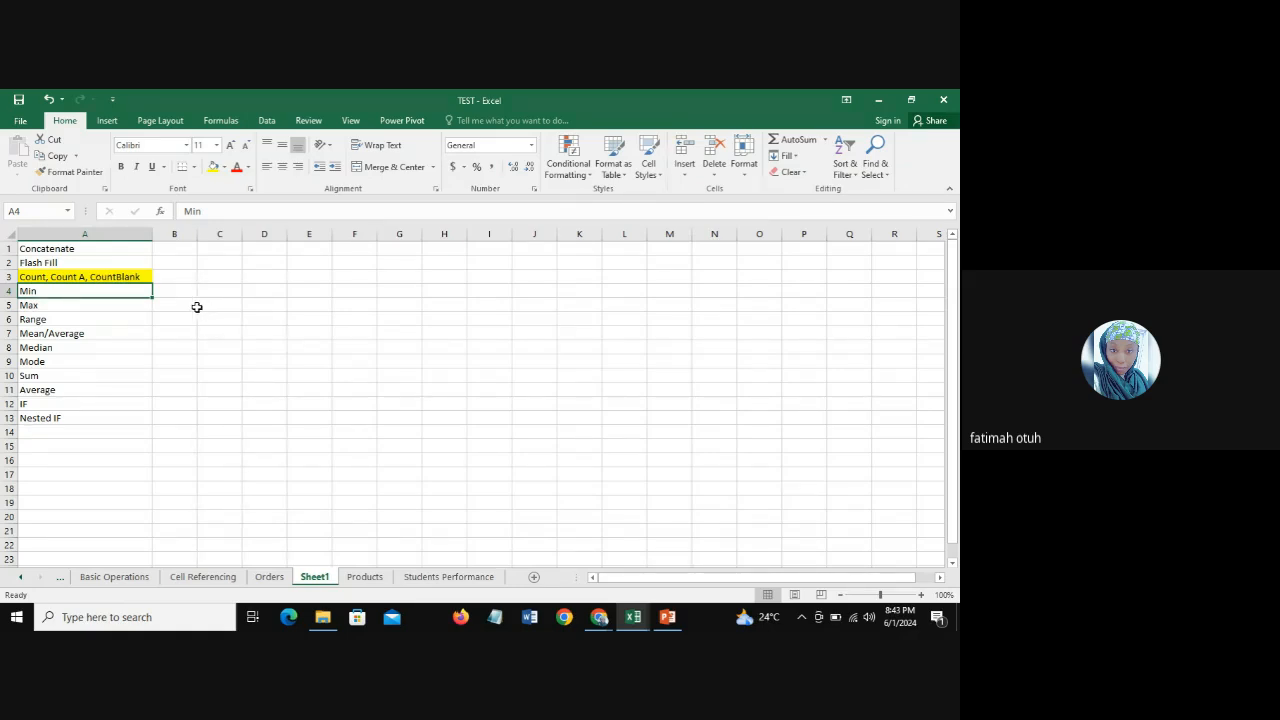
pyautogui.click(55, 303)
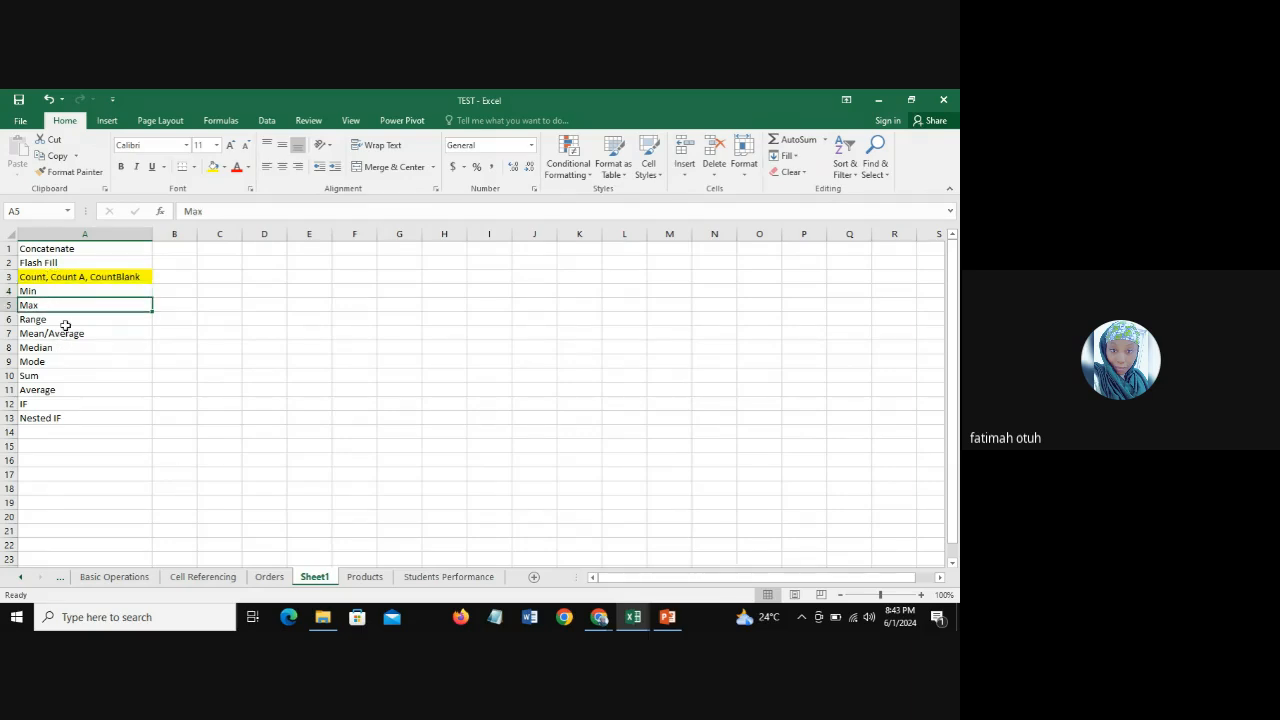
pyautogui.click(64, 320)
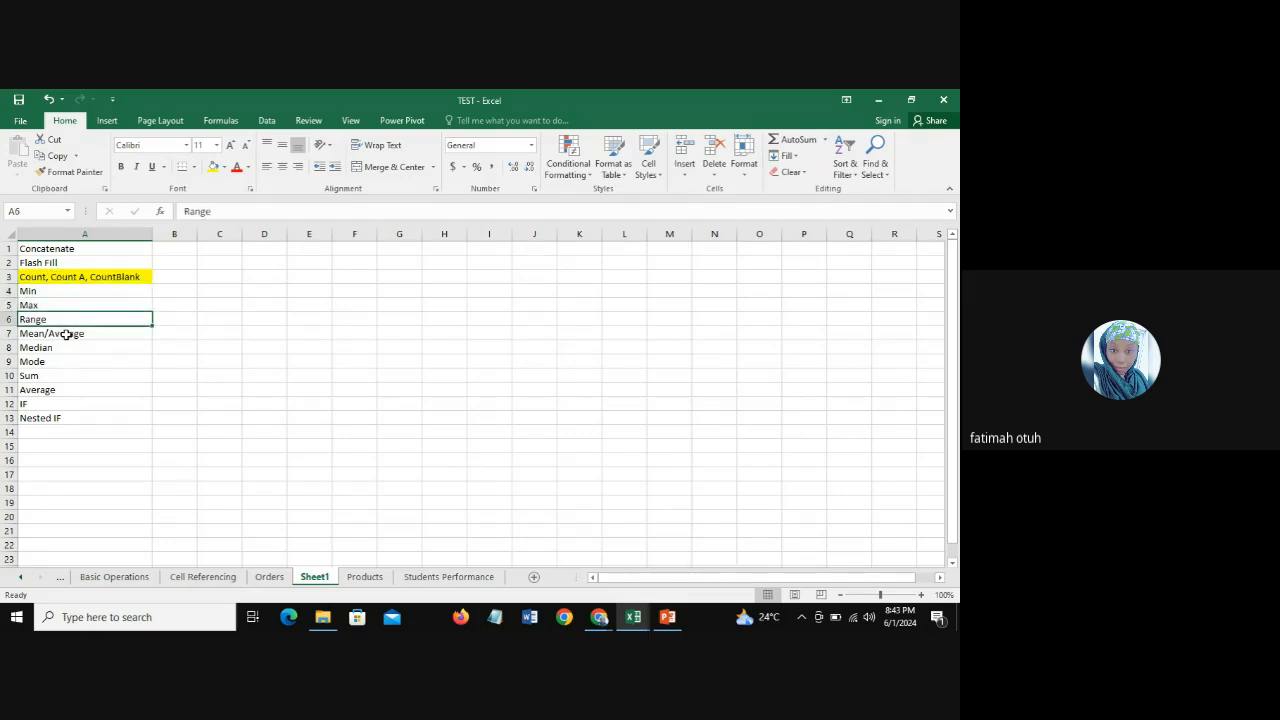
pyautogui.click(66, 334)
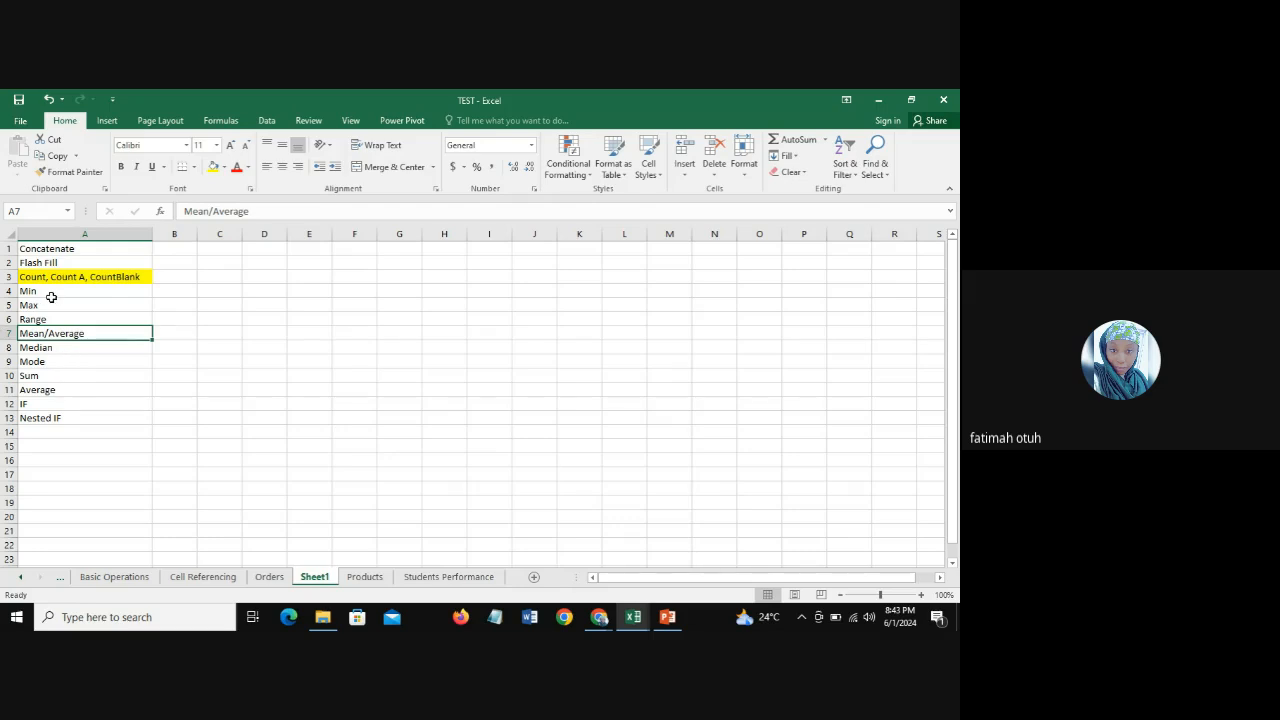
# Step: On the Orders sheet, enter a MAX formula in K53 over the TSP(REVENUE) values K3:K51
pyautogui.click(268, 577)
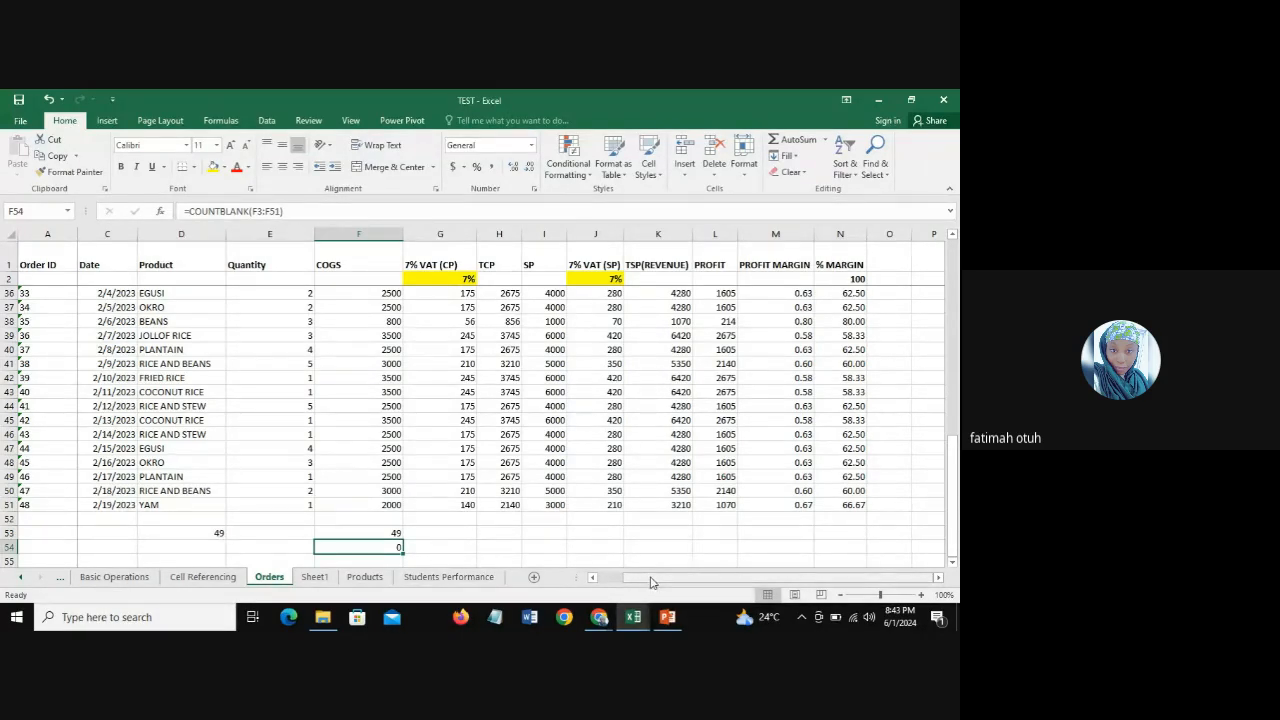
pyautogui.moveTo(670, 584); pyautogui.dragTo(676, 584)
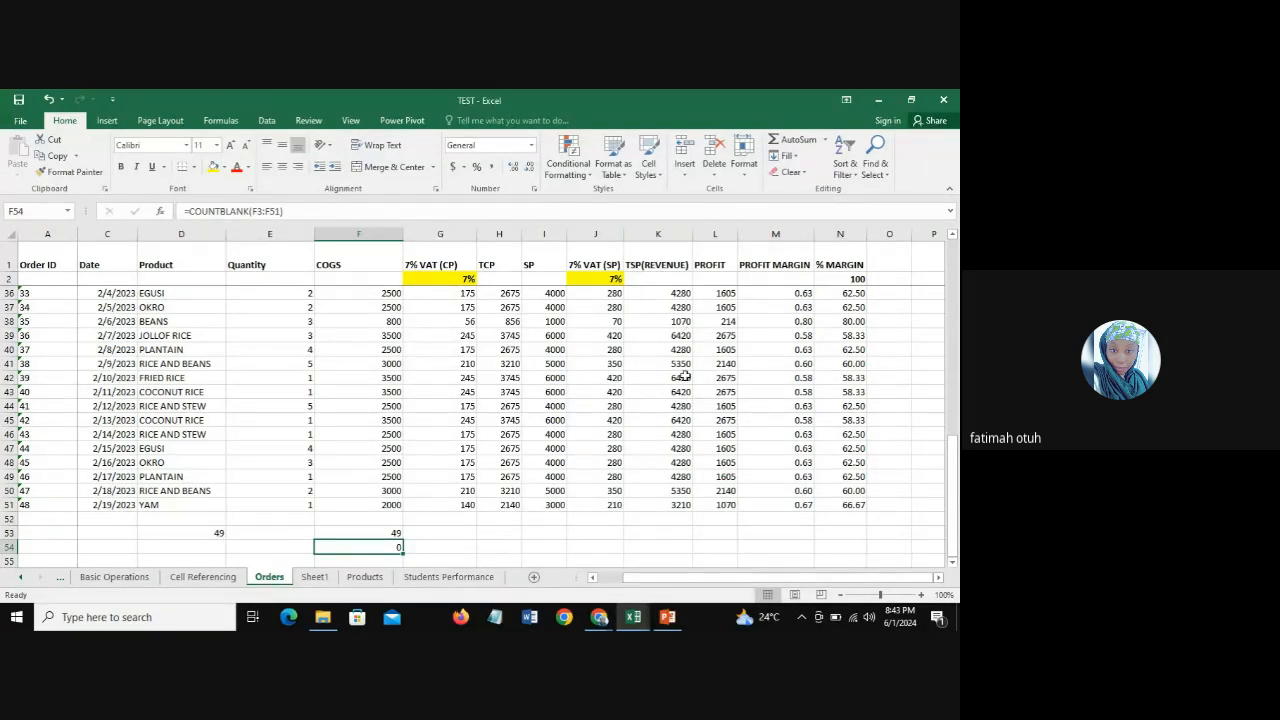
pyautogui.click(661, 233)
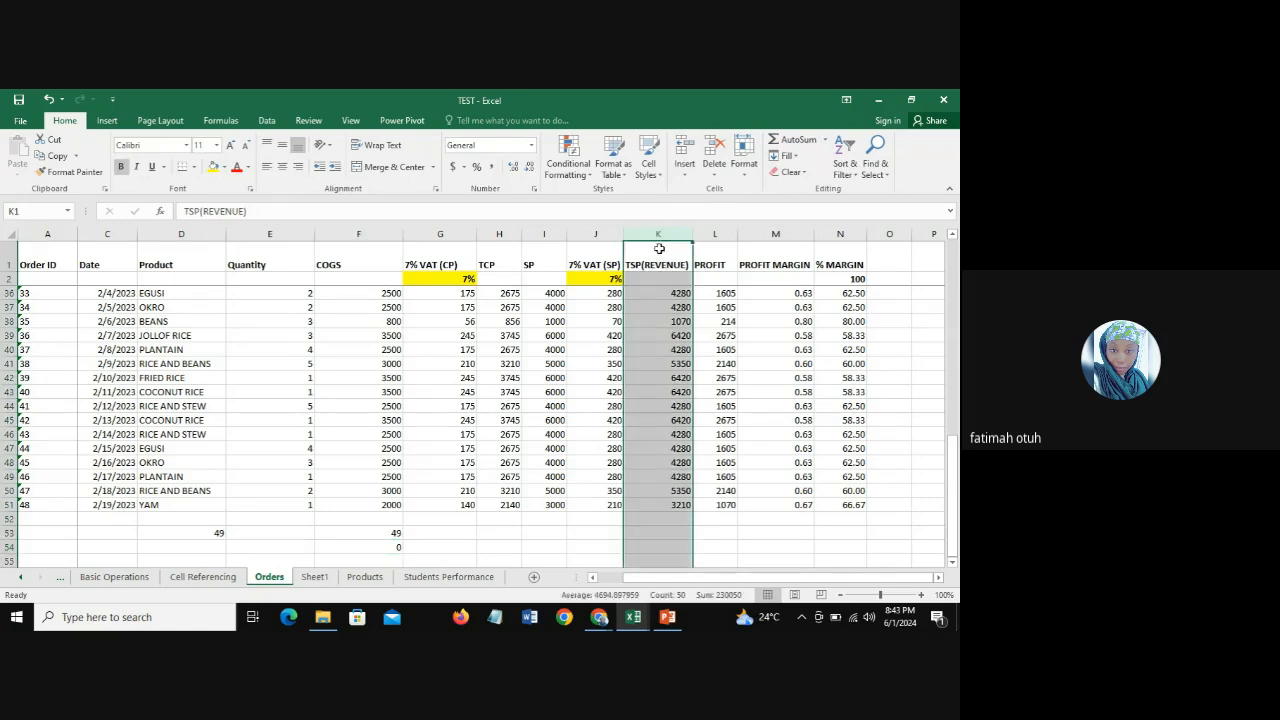
pyautogui.click(676, 505)
pyautogui.click(677, 533)
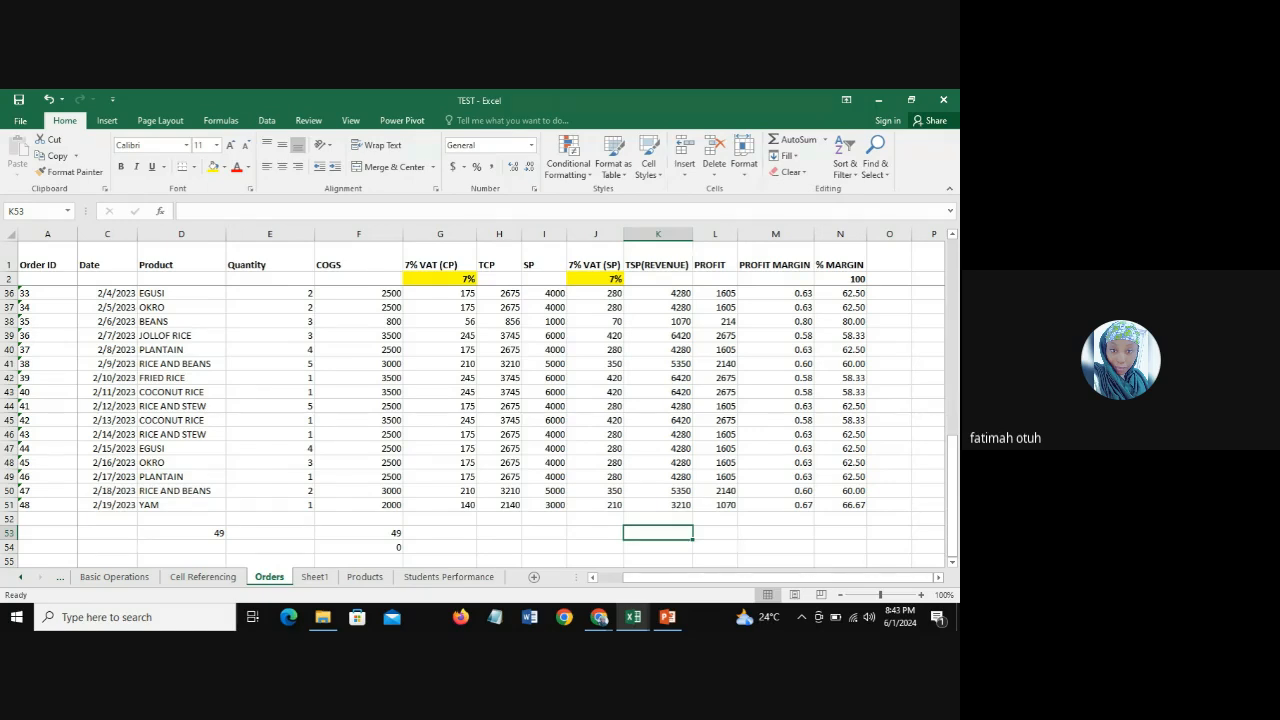
pyautogui.write('=')
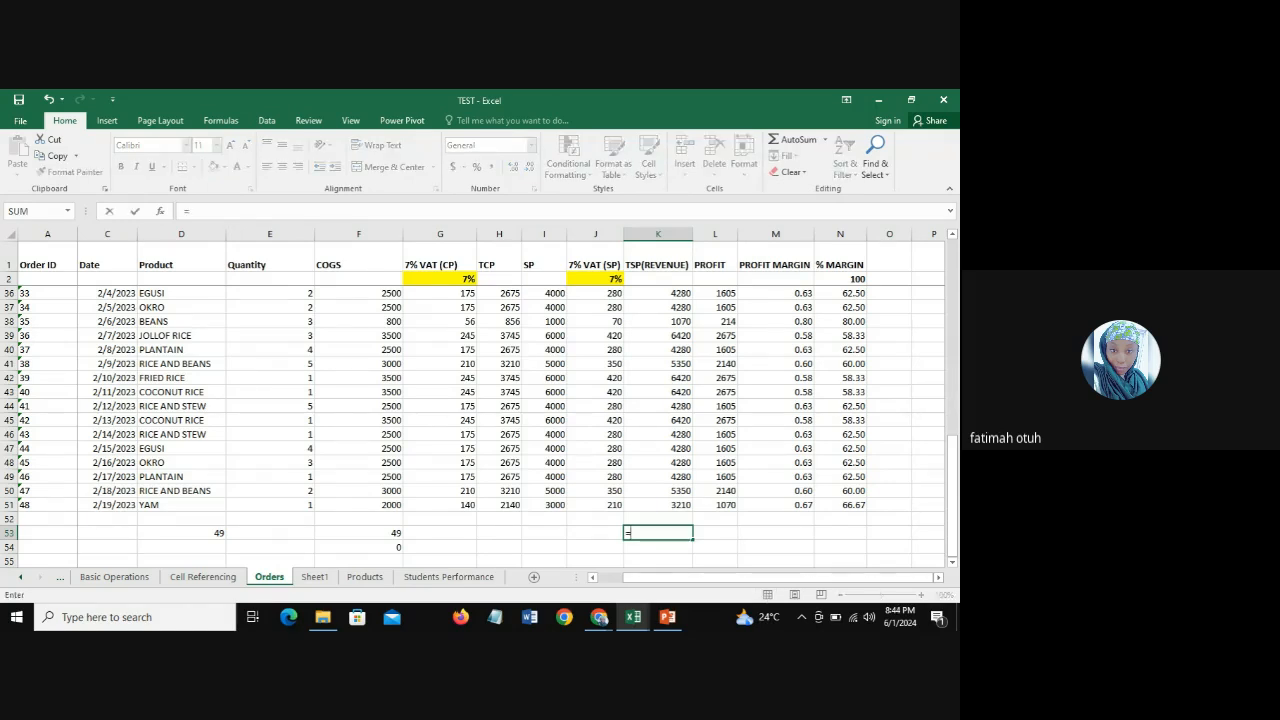
pyautogui.write('max')
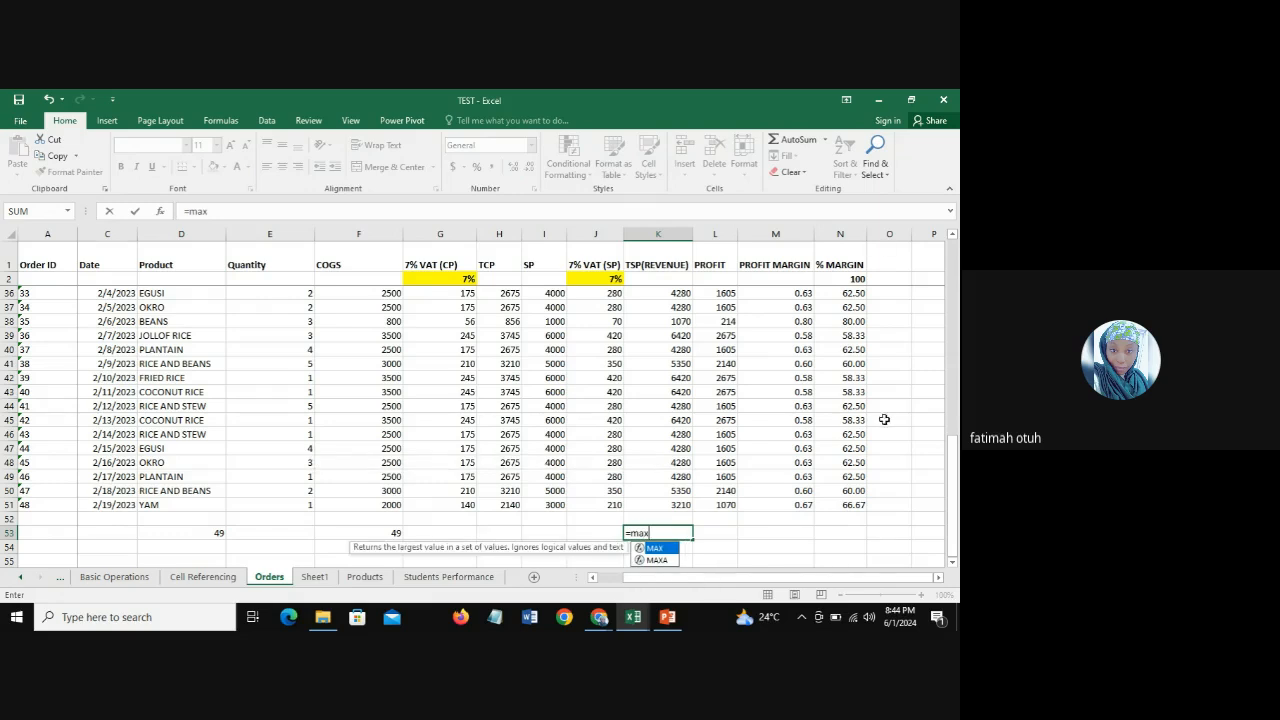
pyautogui.doubleClick(655, 550)
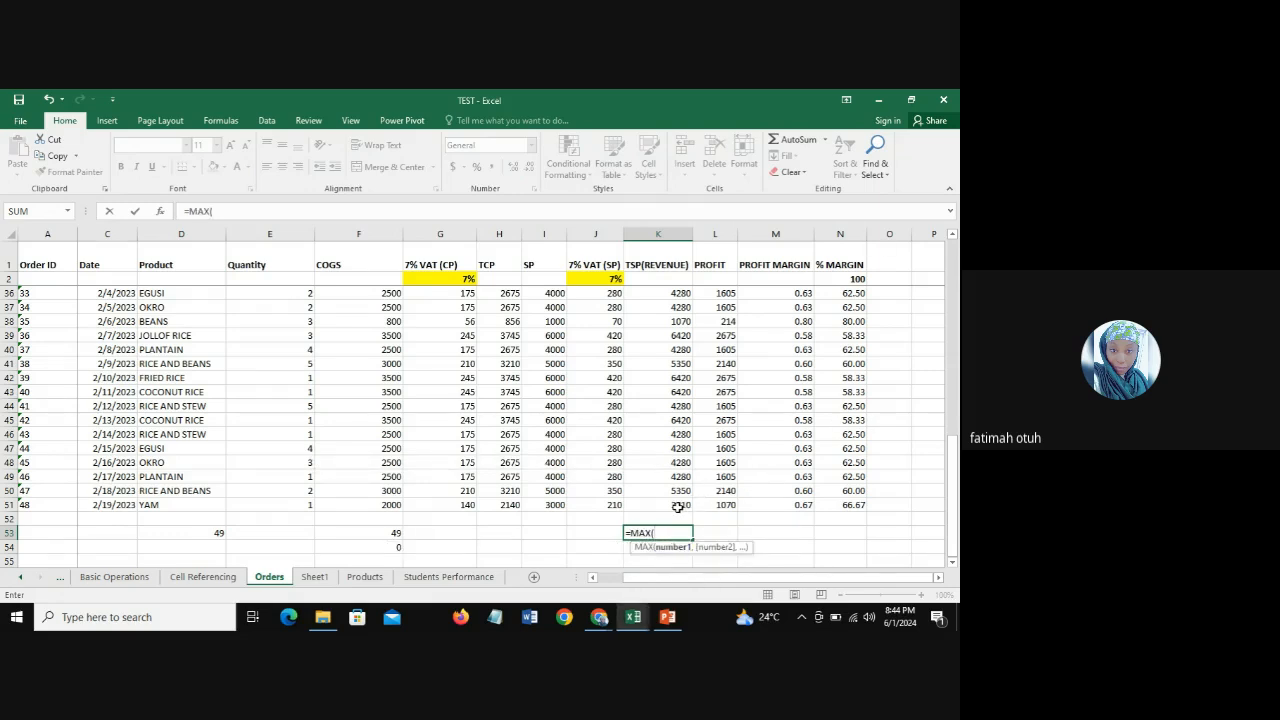
pyautogui.click(678, 505)
pyautogui.moveTo(678, 505); pyautogui.dragTo(660, 295)
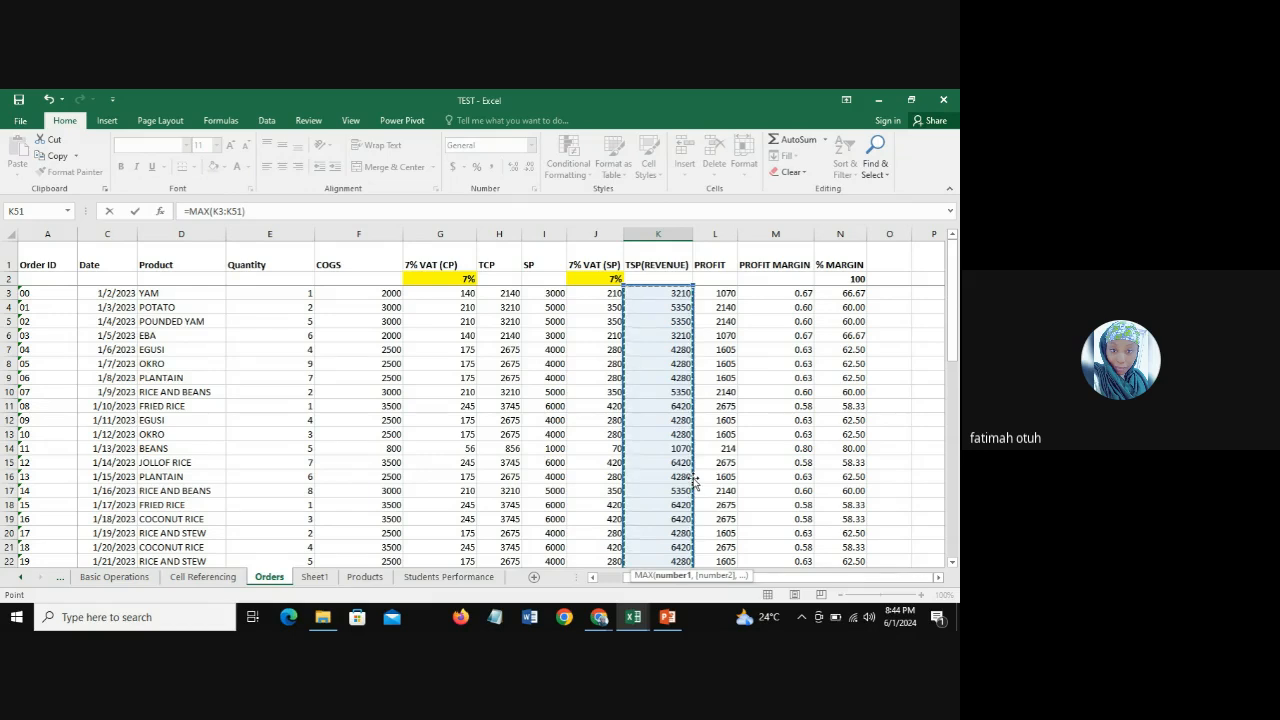
pyautogui.press('Return')
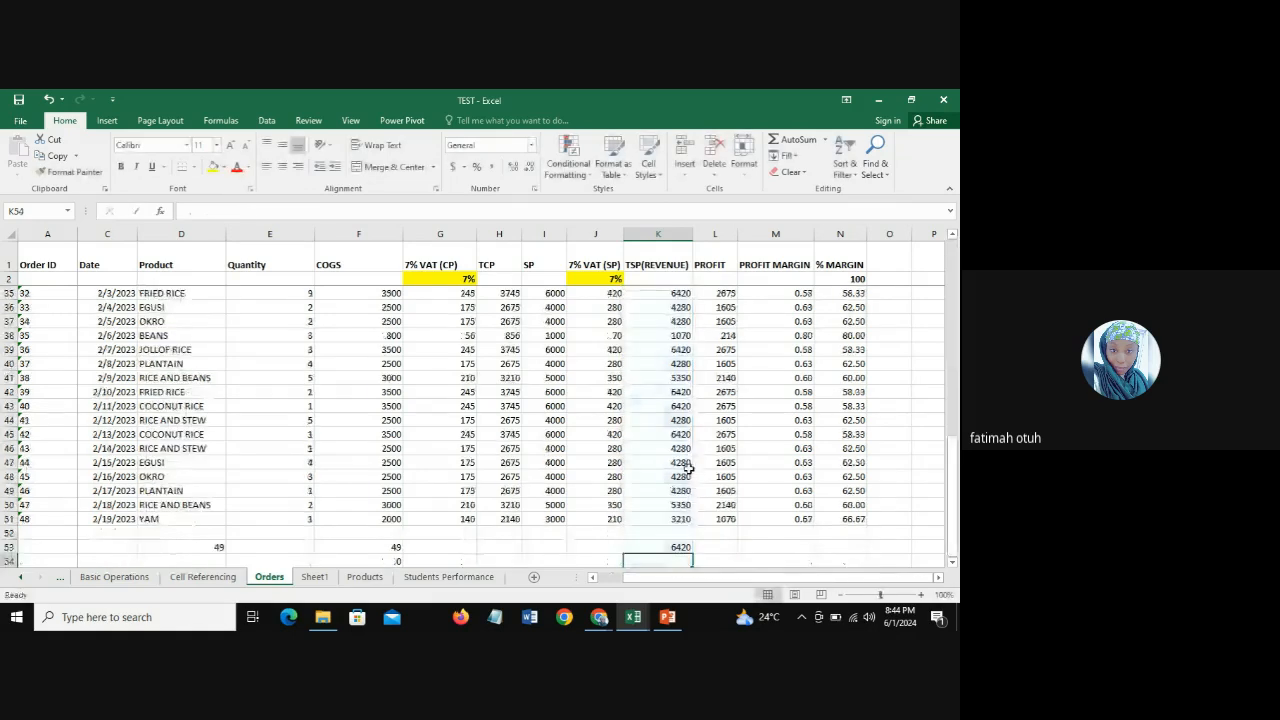
pyautogui.click(666, 548)
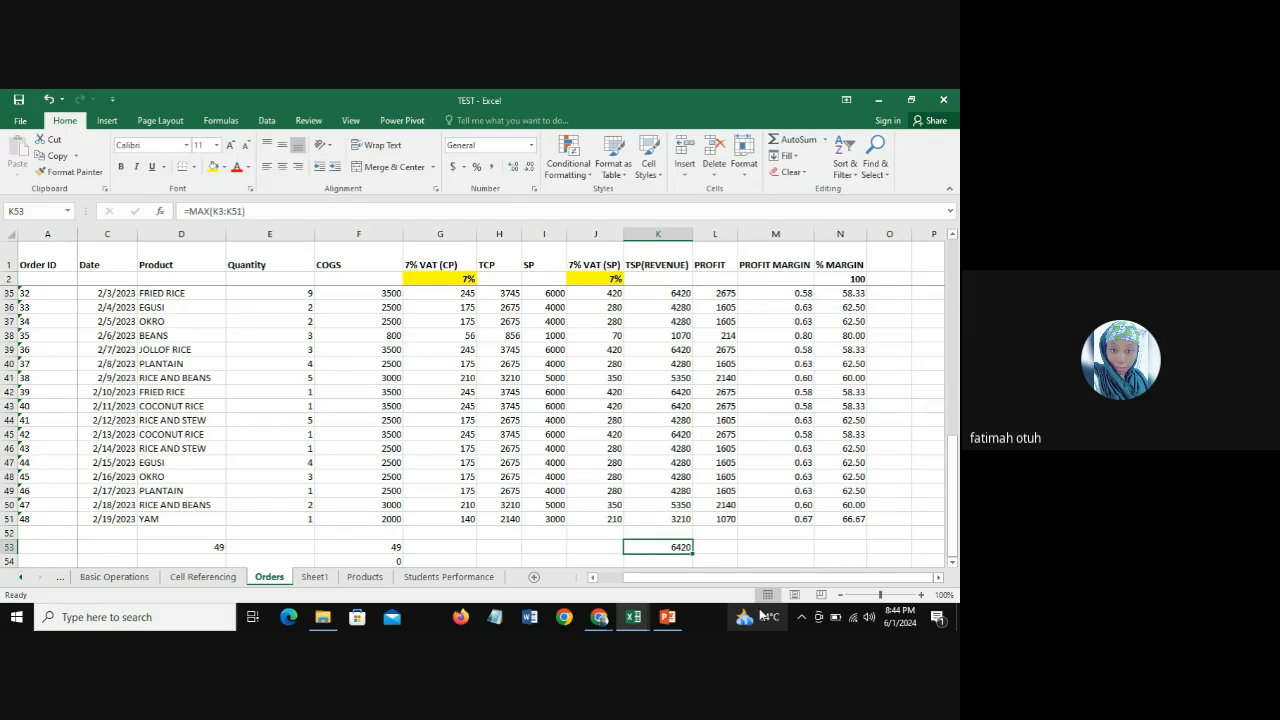
pyautogui.click(682, 560)
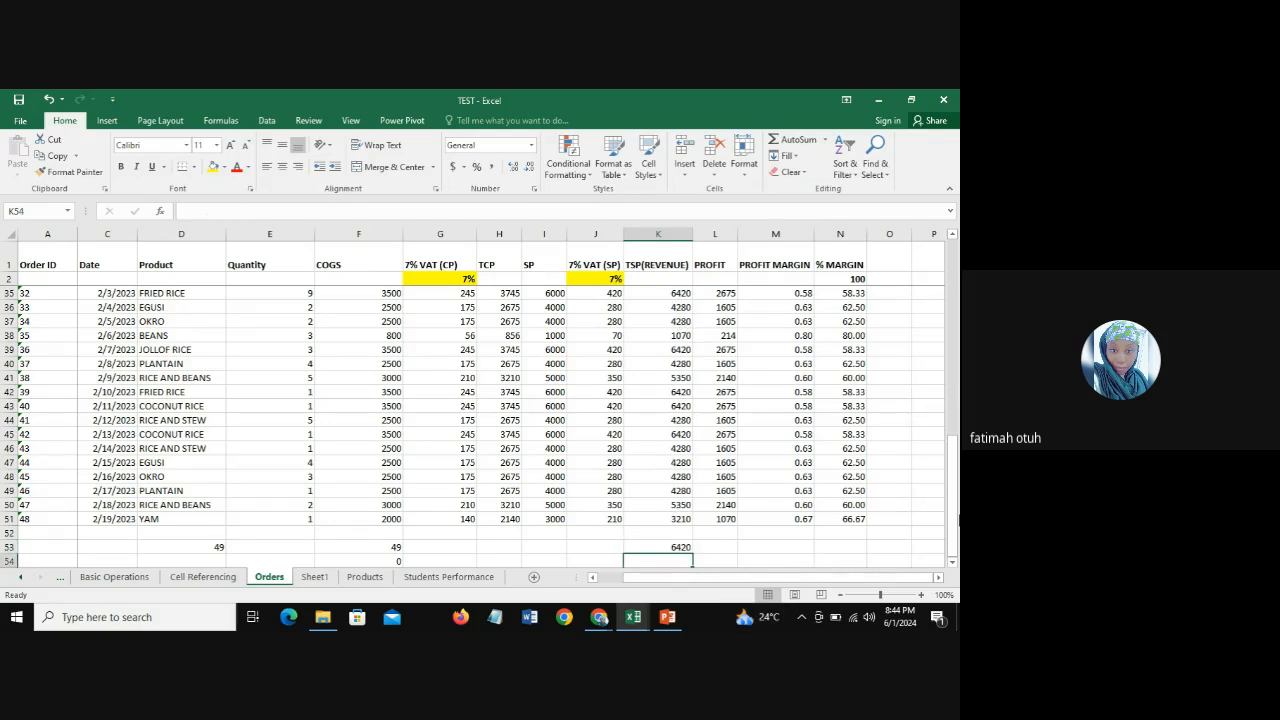
pyautogui.click(952, 562)
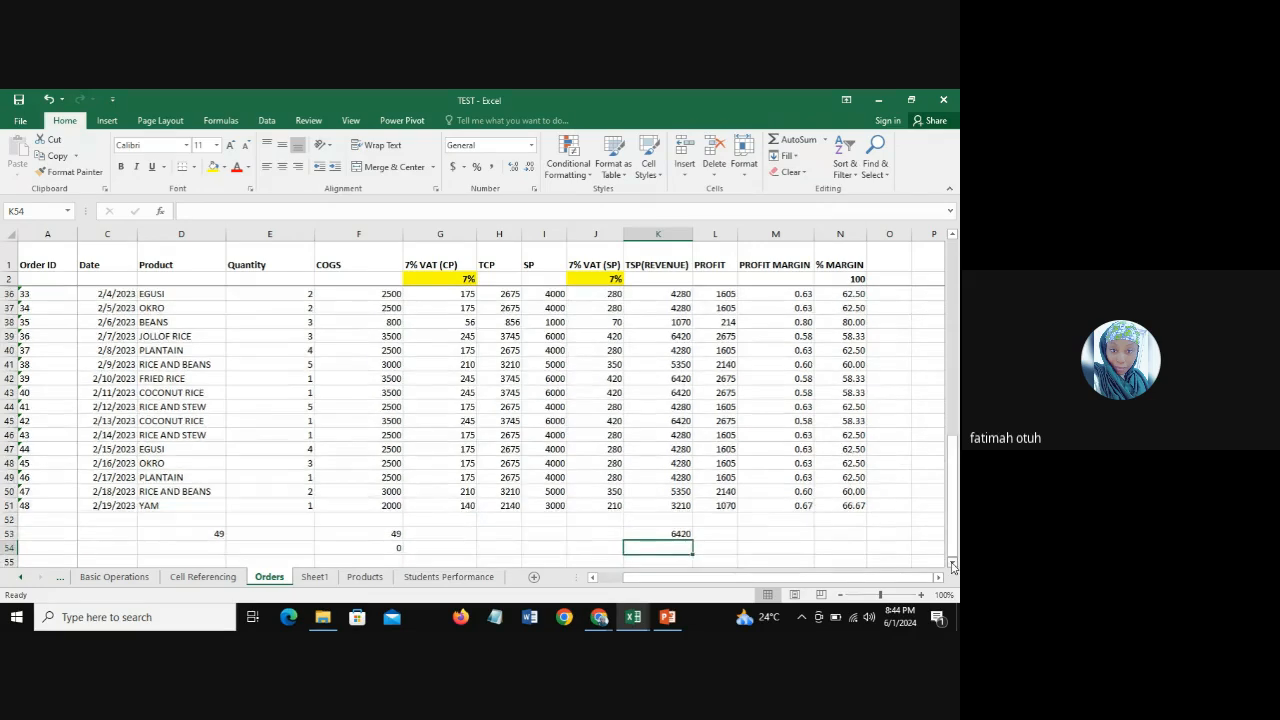
pyautogui.click(952, 562)
pyautogui.click(952, 562)
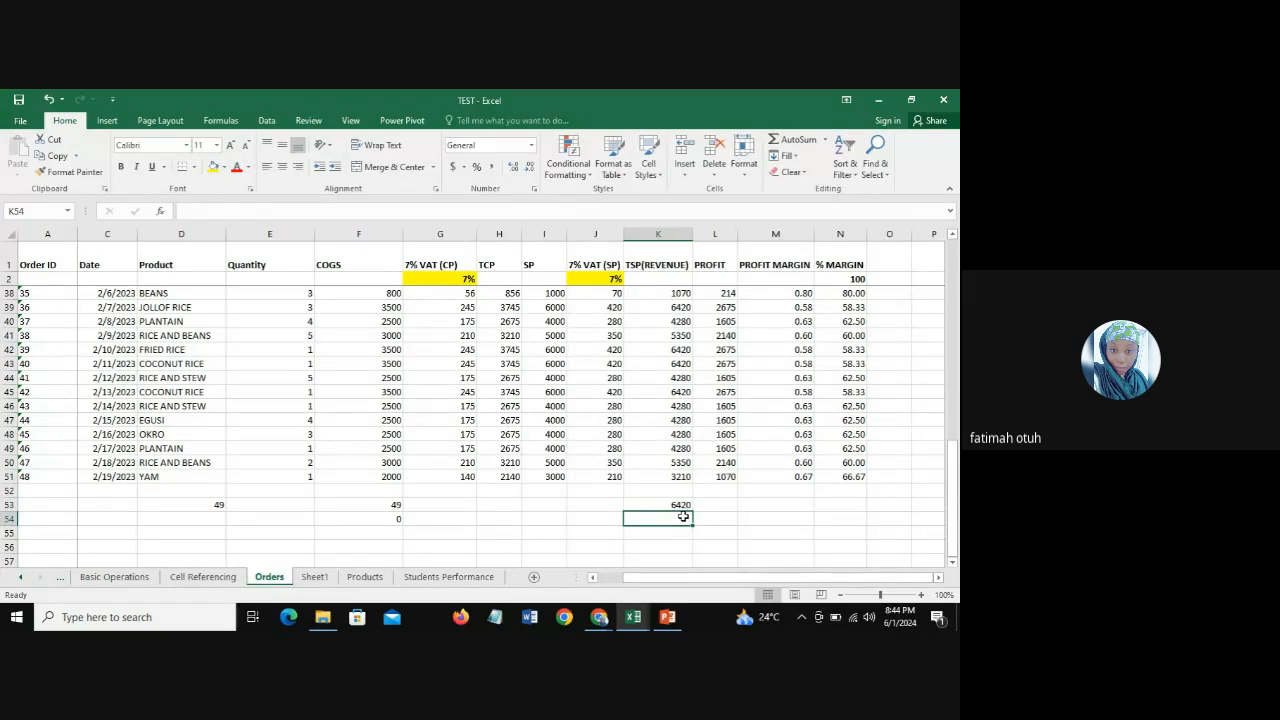
pyautogui.write('=')
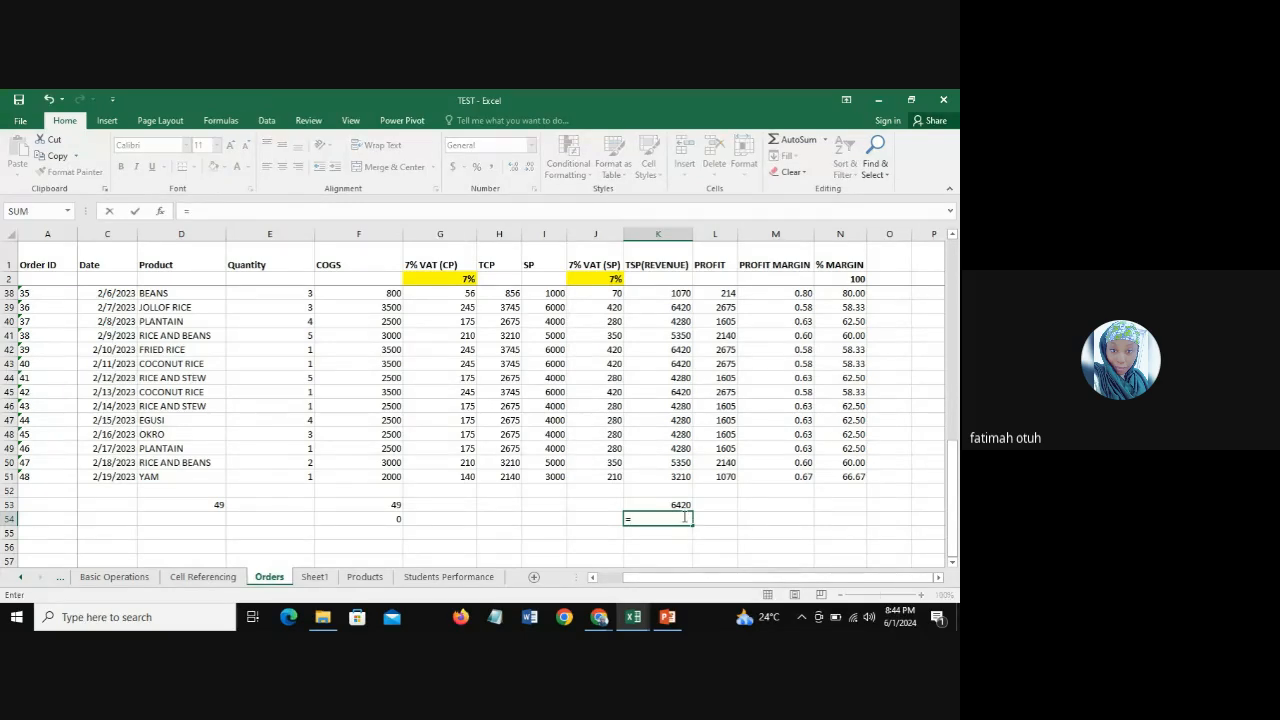
pyautogui.press('BackSpace')
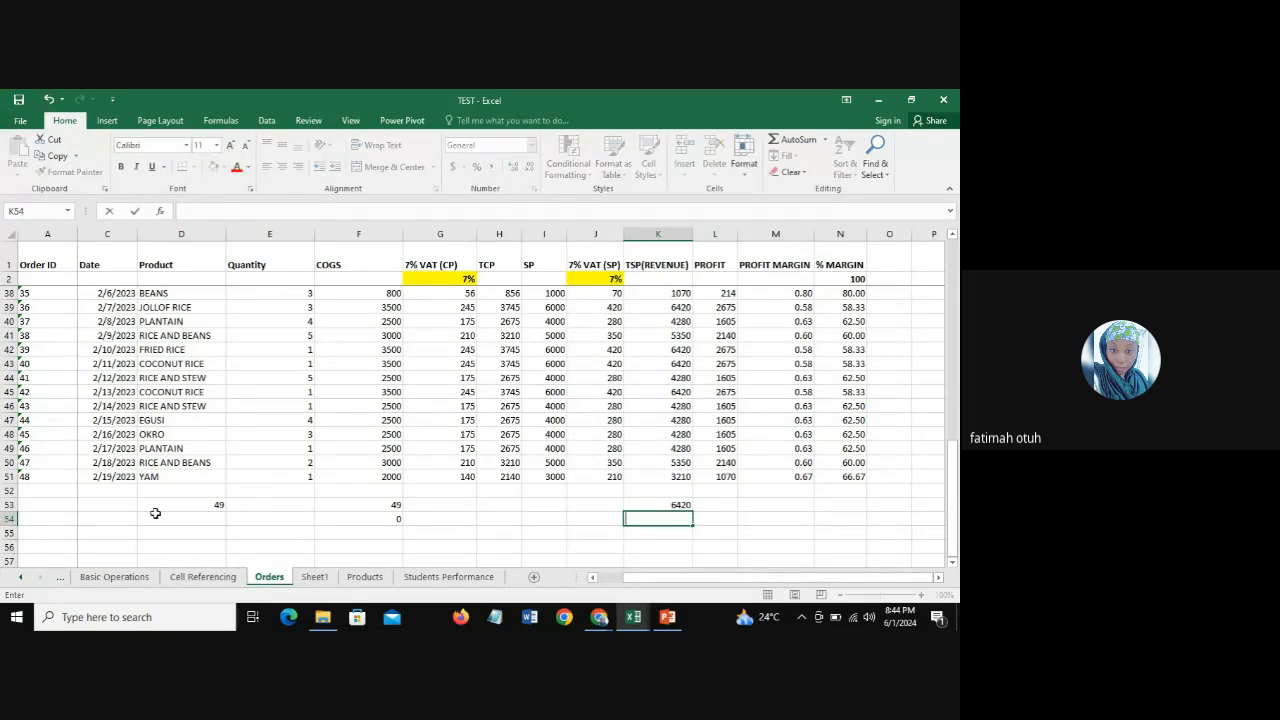
# Step: Label the product count in row 53 by entering "CountA" in C53
pyautogui.click(102, 507)
pyautogui.moveTo(599, 617)
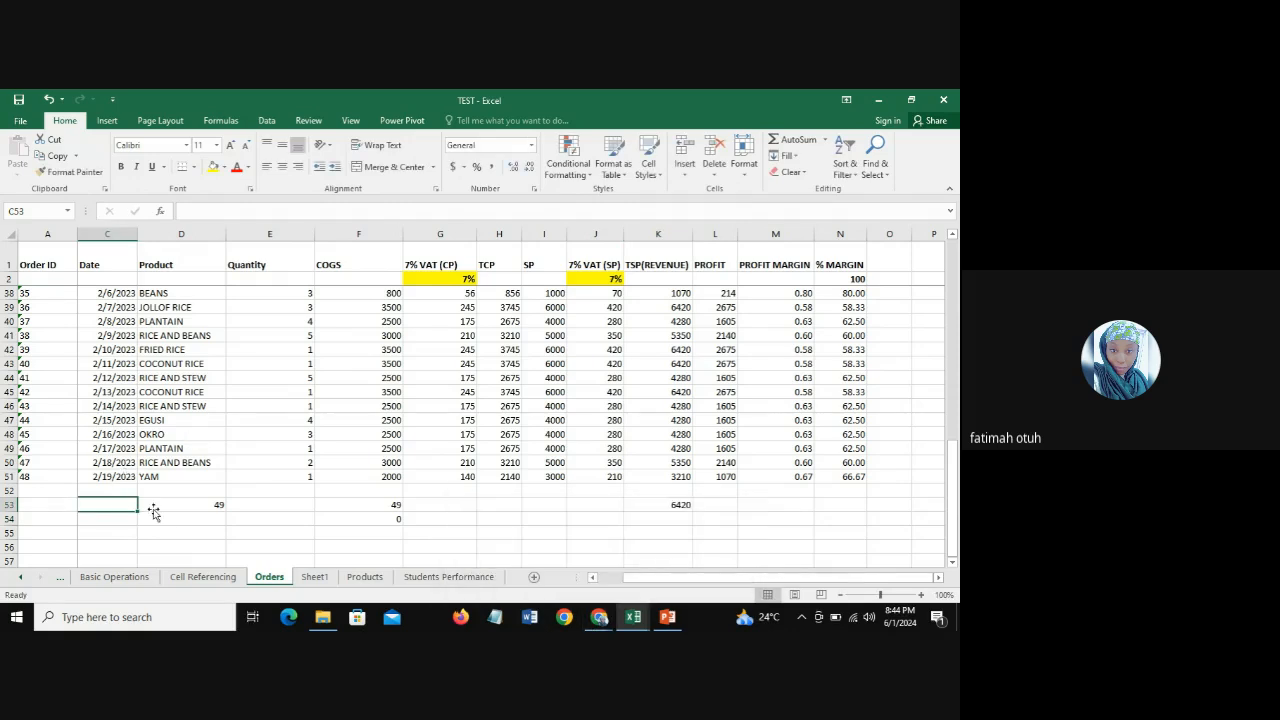
pyautogui.write('C')
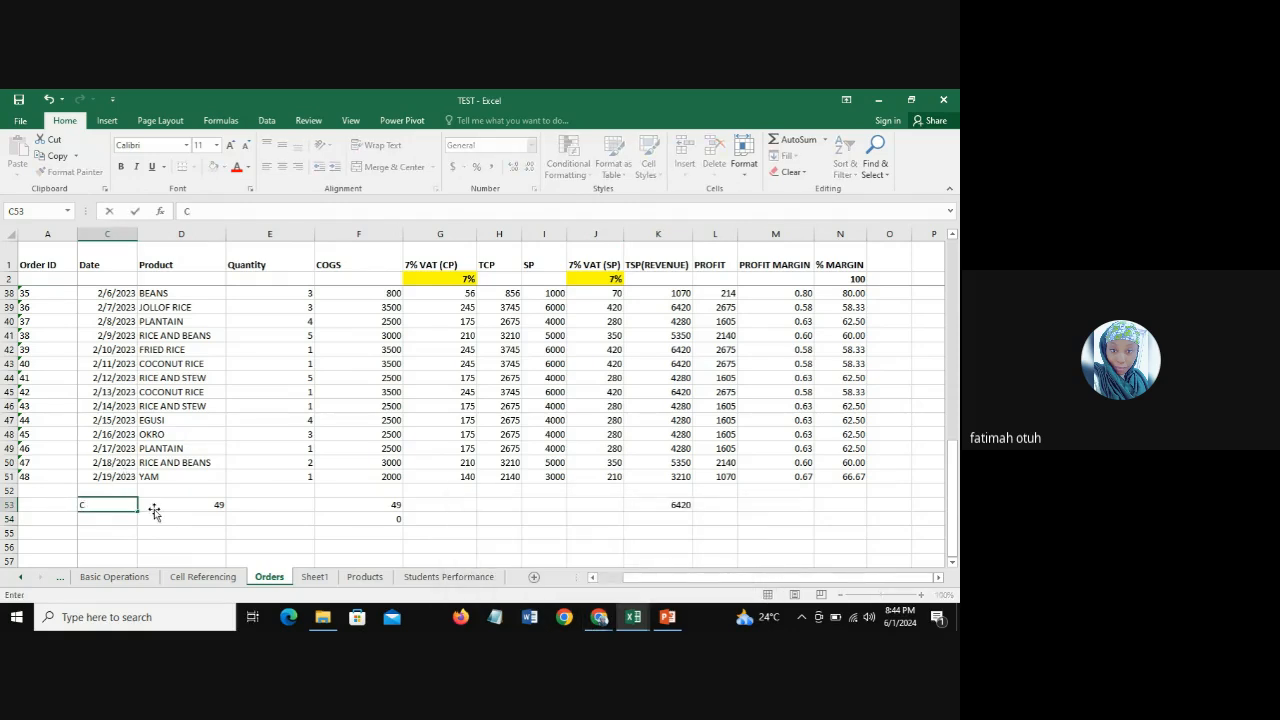
pyautogui.write('ountA')
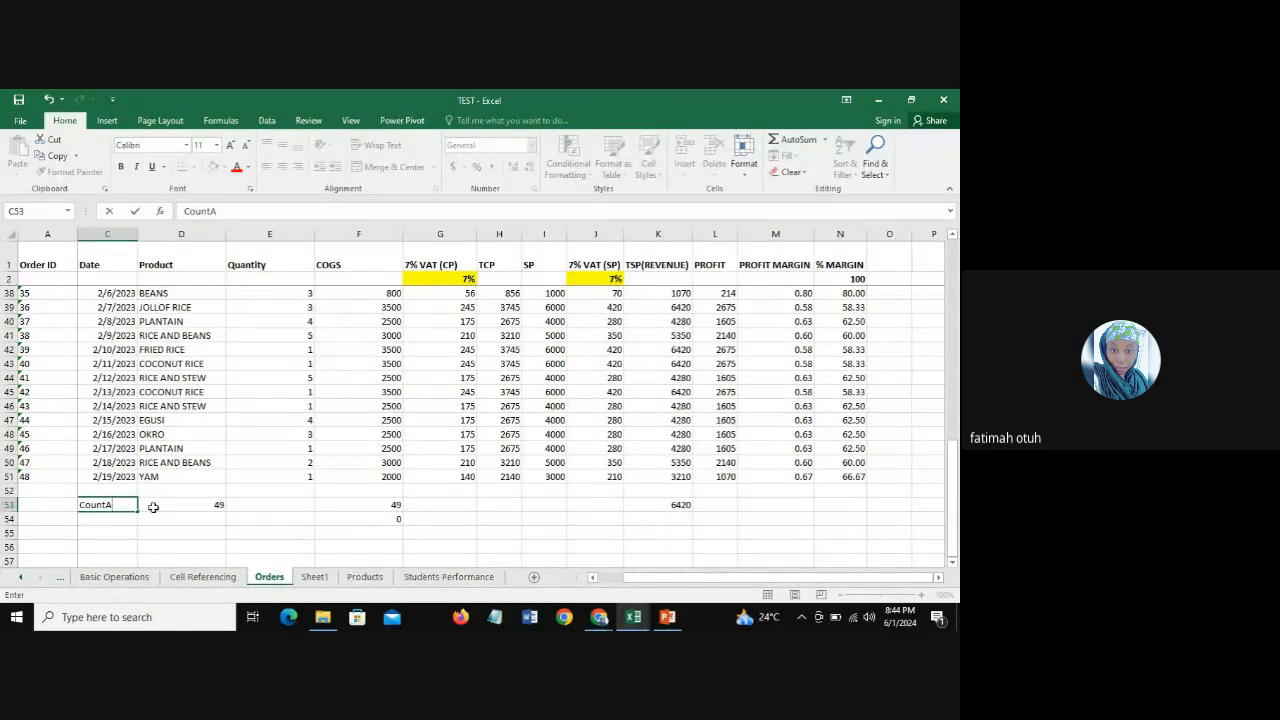
# Step: Label the COGS count results with "Count" in E53 and "CountBlank" in E54
pyautogui.click(280, 503)
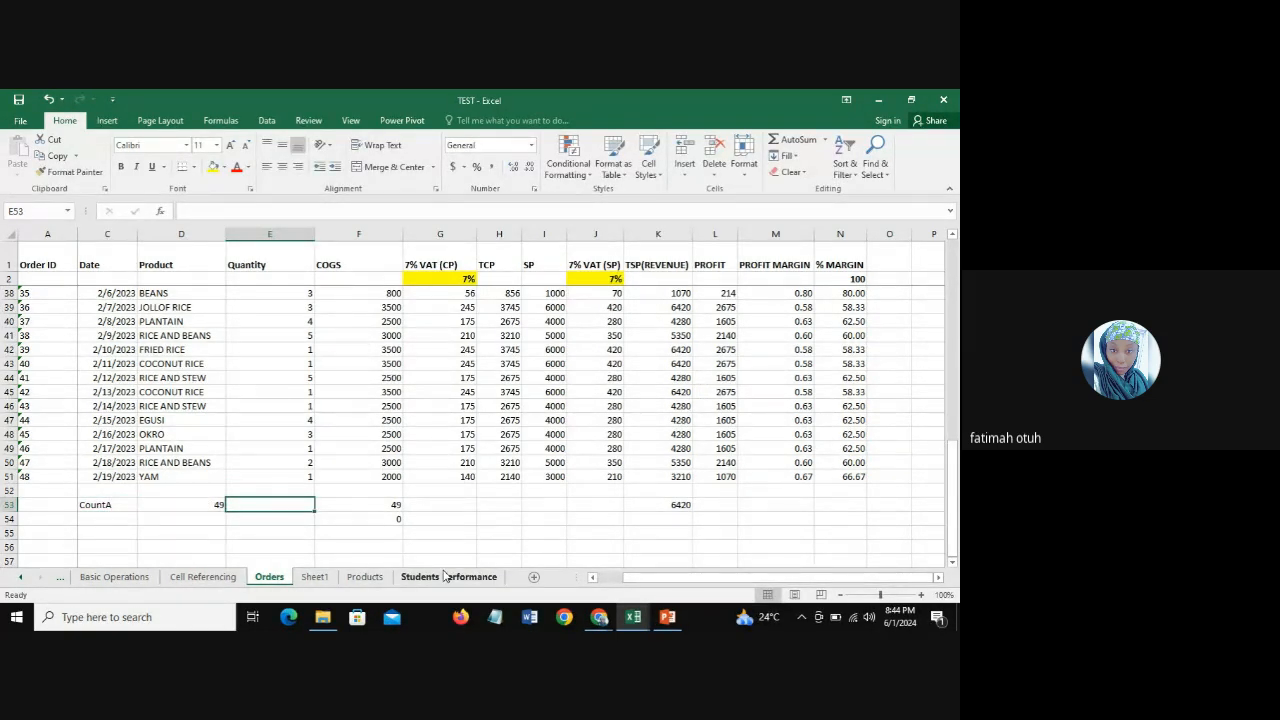
pyautogui.write('Coun')
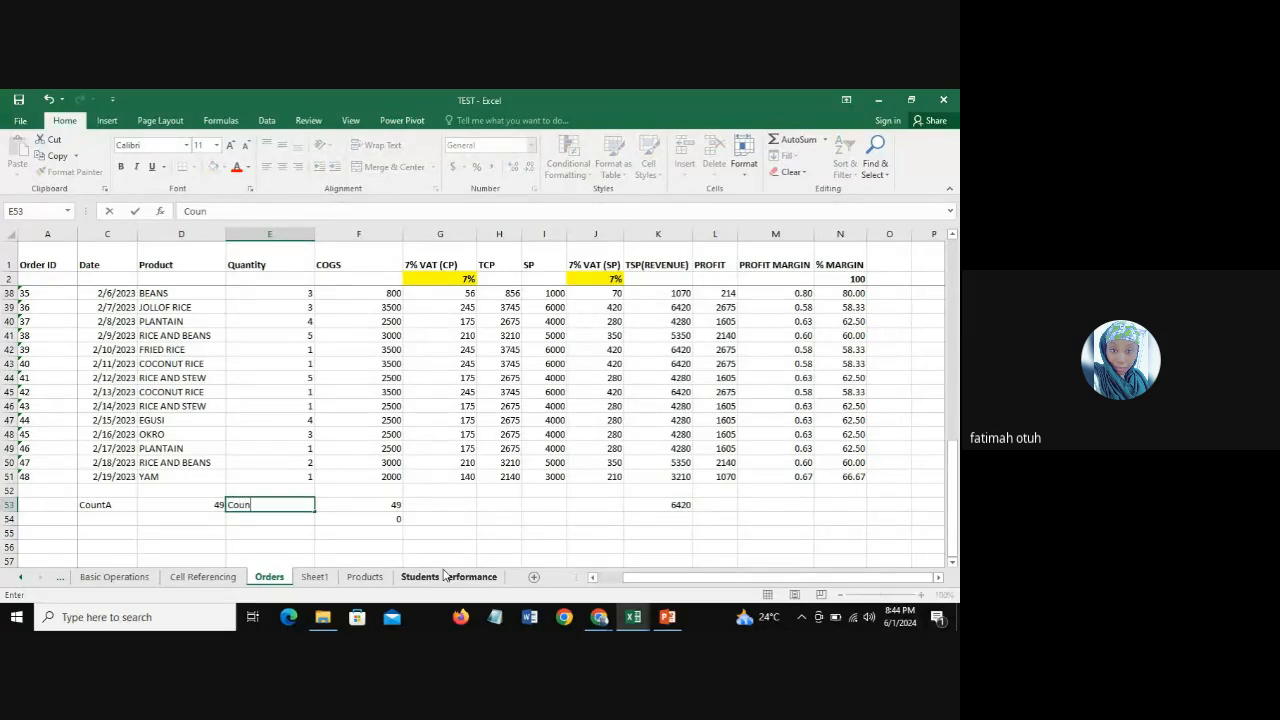
pyautogui.write('t')
pyautogui.press('Return')
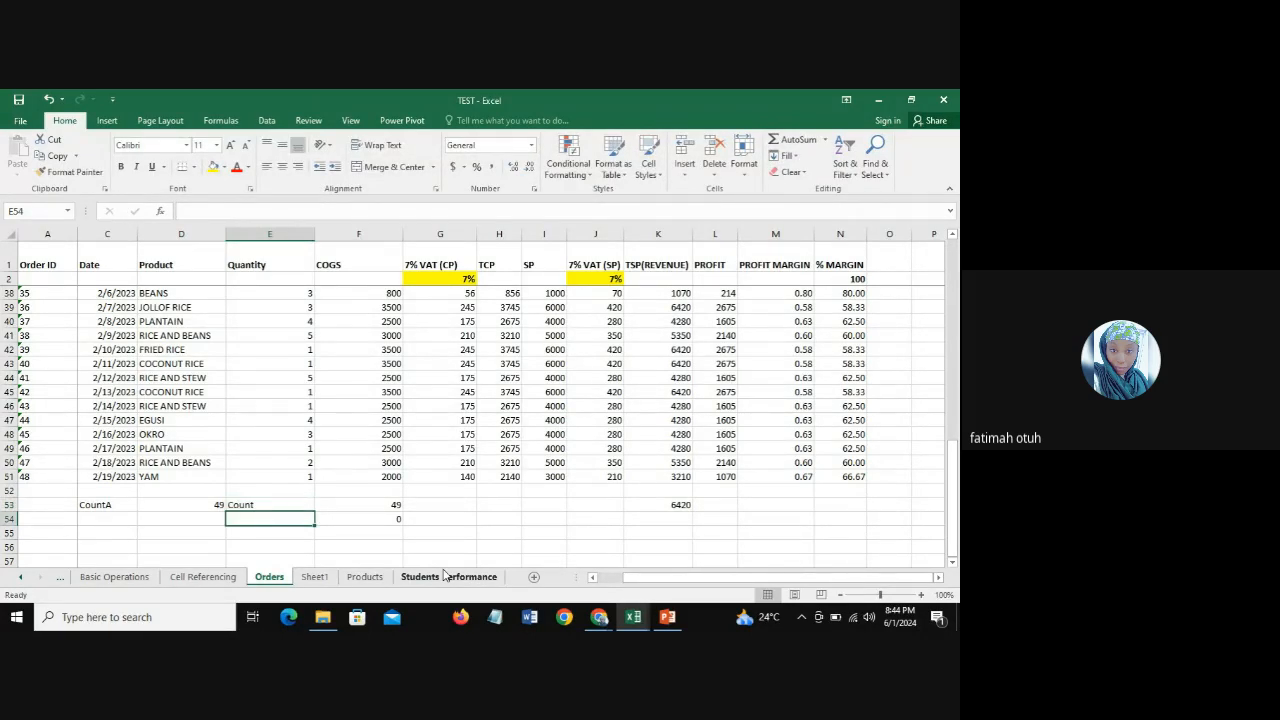
pyautogui.write('Count')
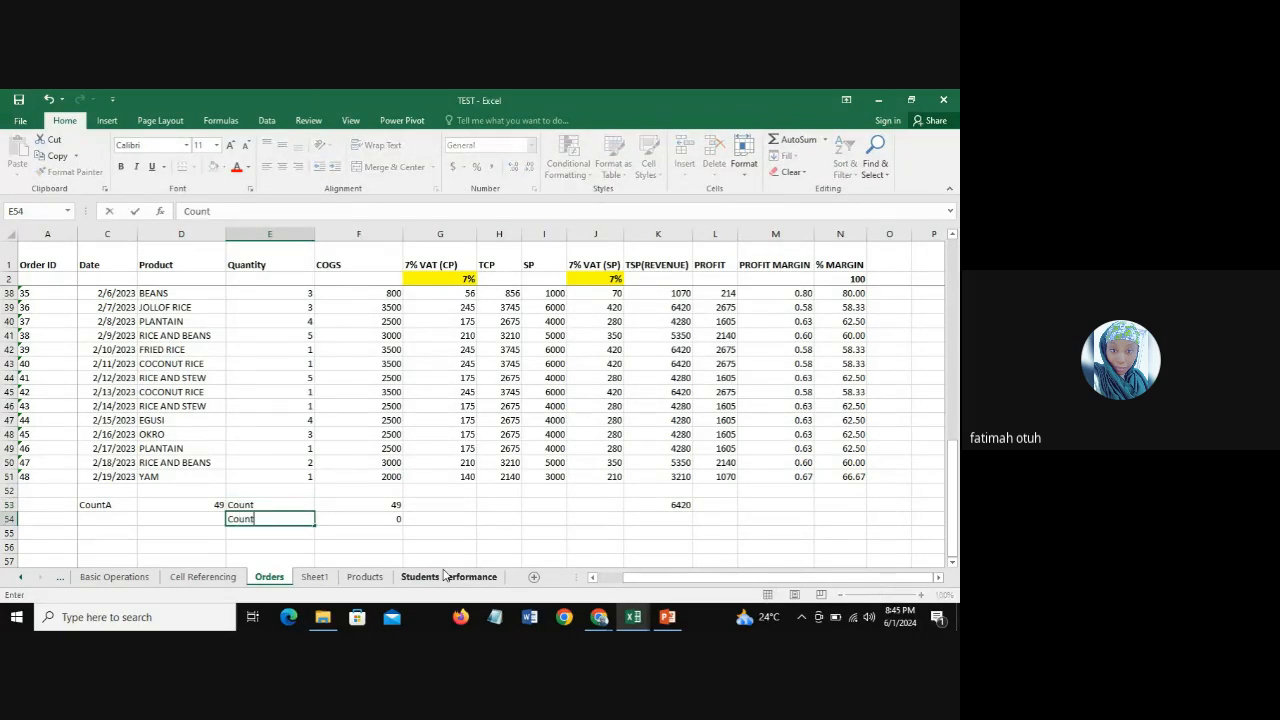
pyautogui.write('Blank')
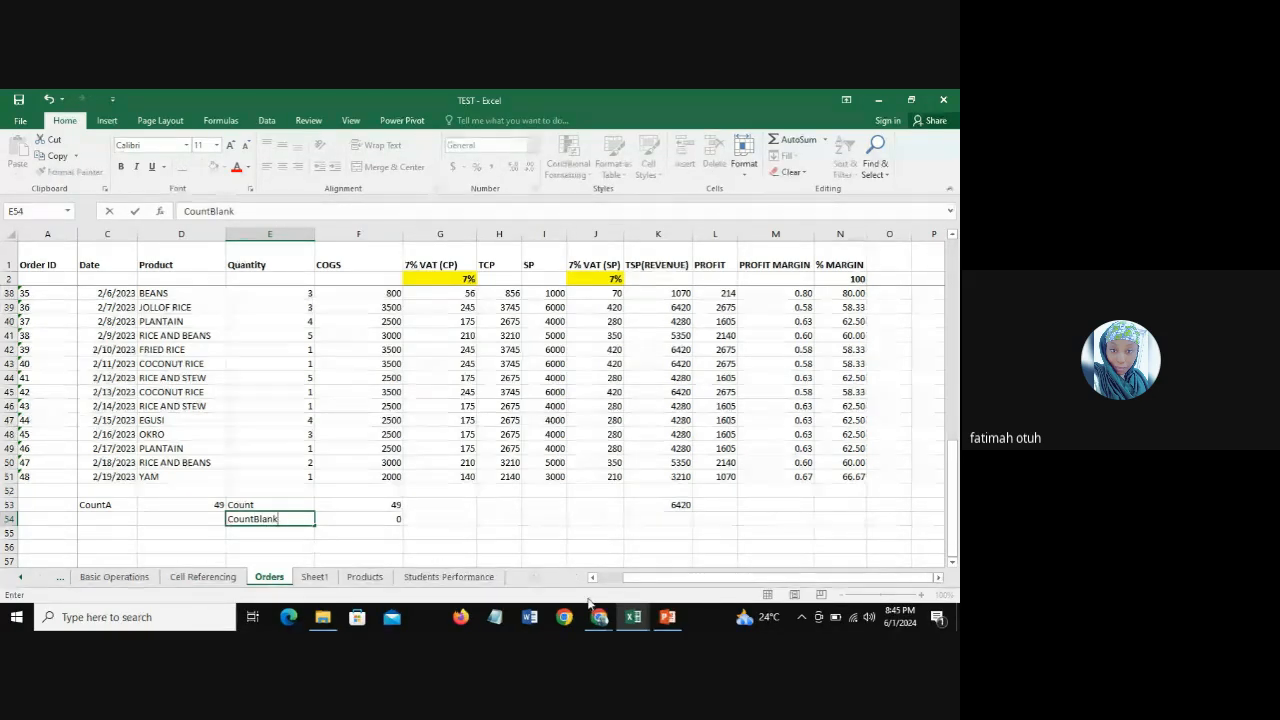
# Step: Enter the labels "Max" in J53 and "Min" in J54 beside the revenue column
pyautogui.click(598, 504)
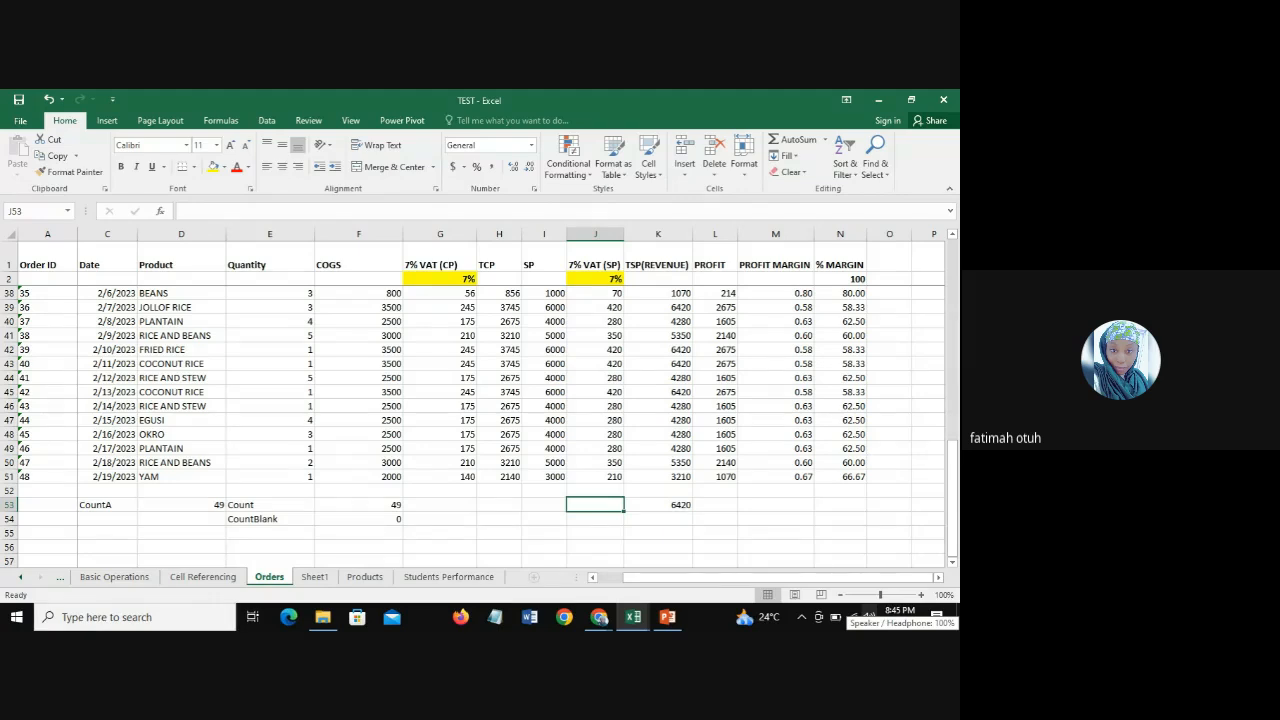
pyautogui.write('Max')
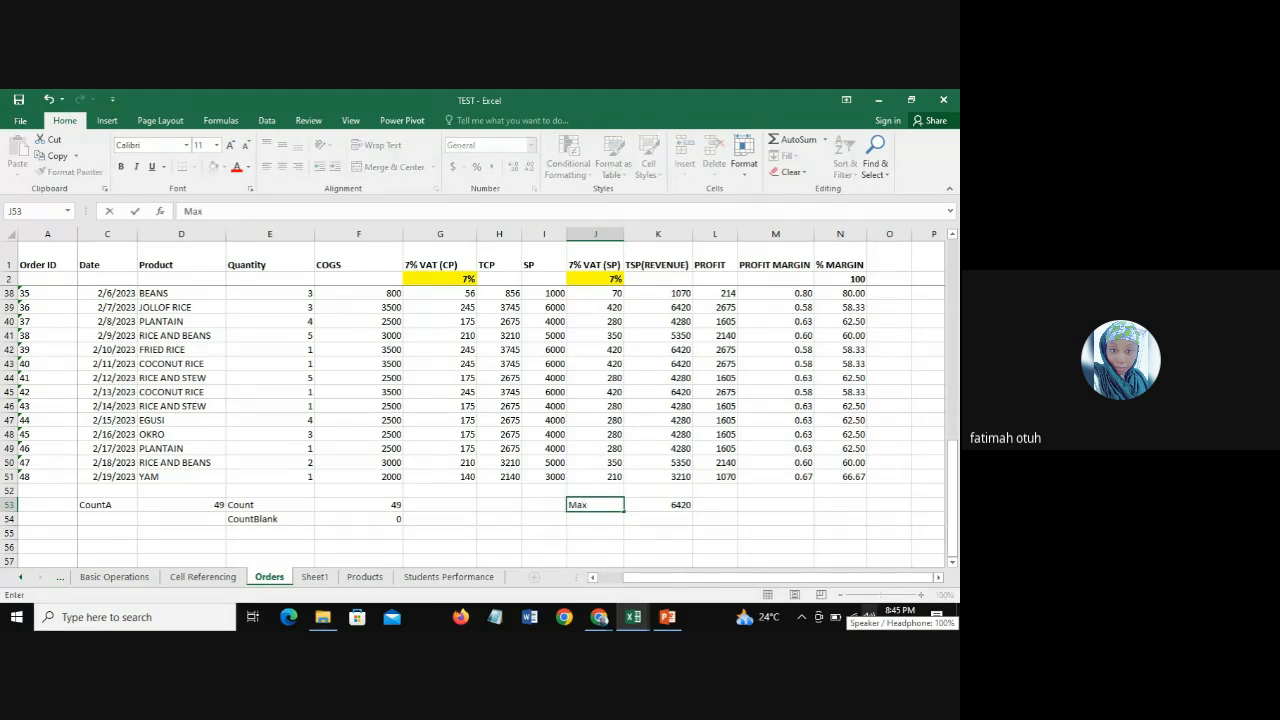
pyautogui.press('Return')
pyautogui.write('Mi')
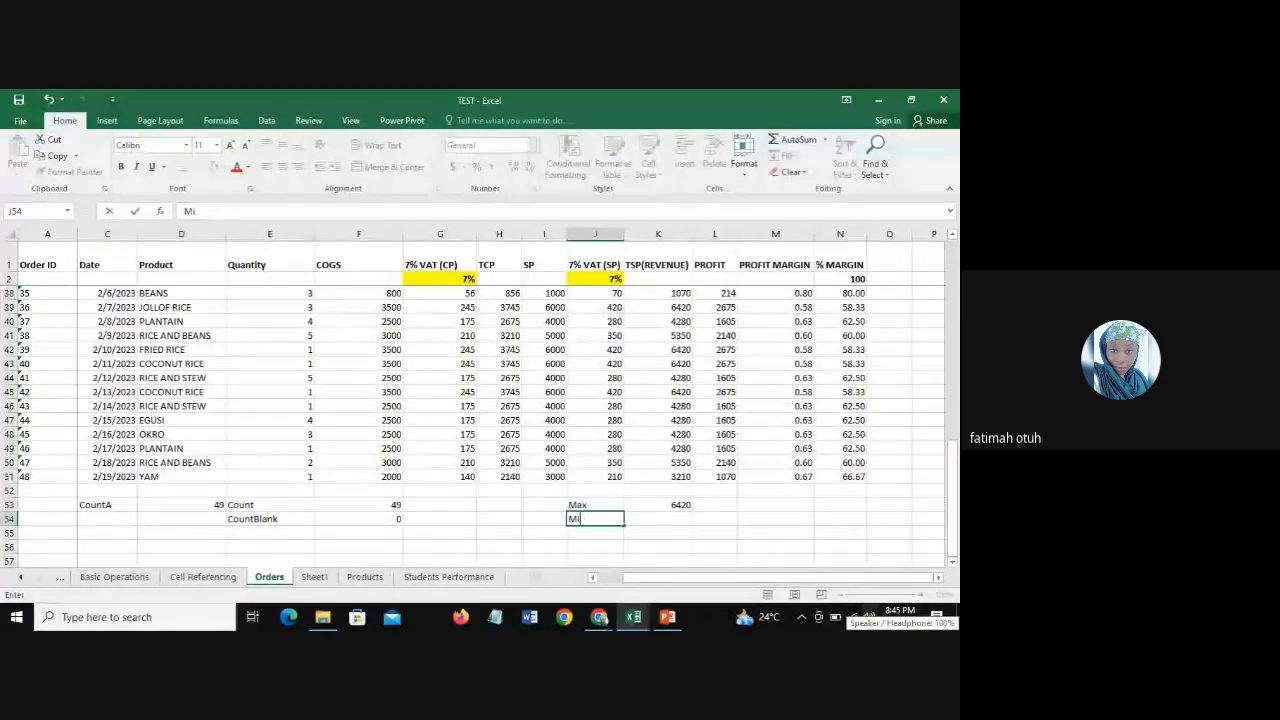
pyautogui.write('n')
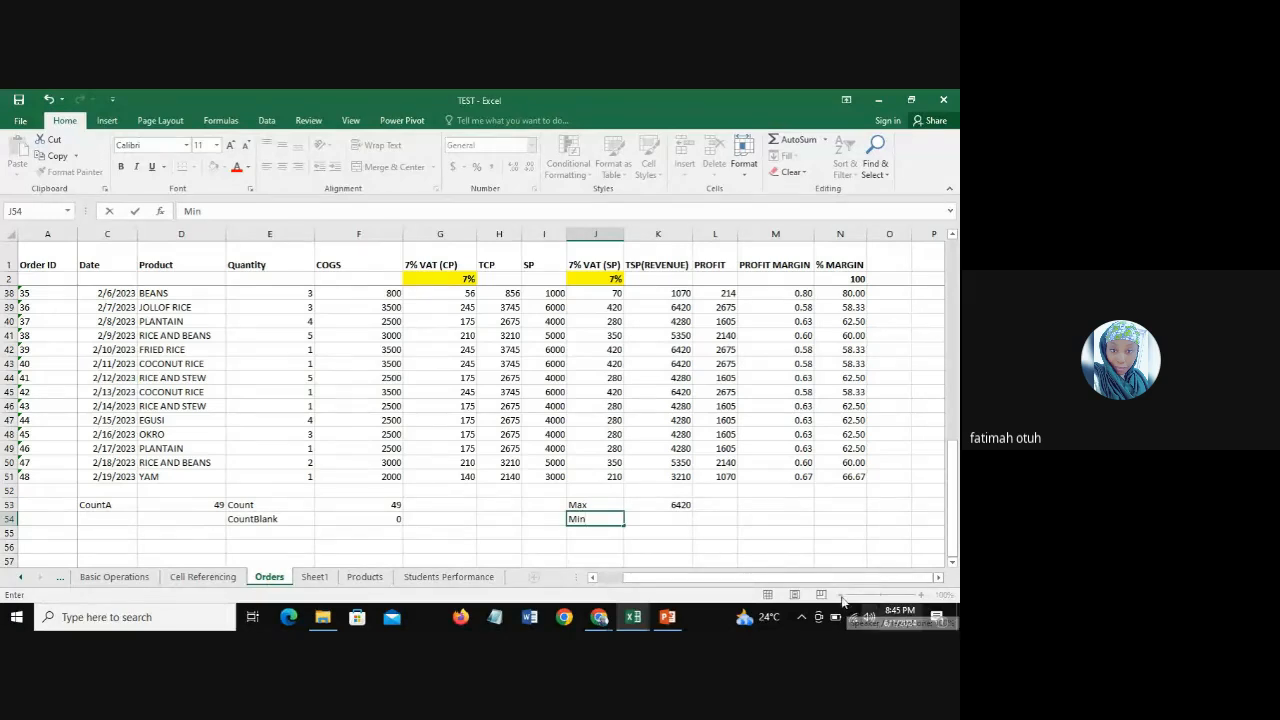
pyautogui.press('Tab')
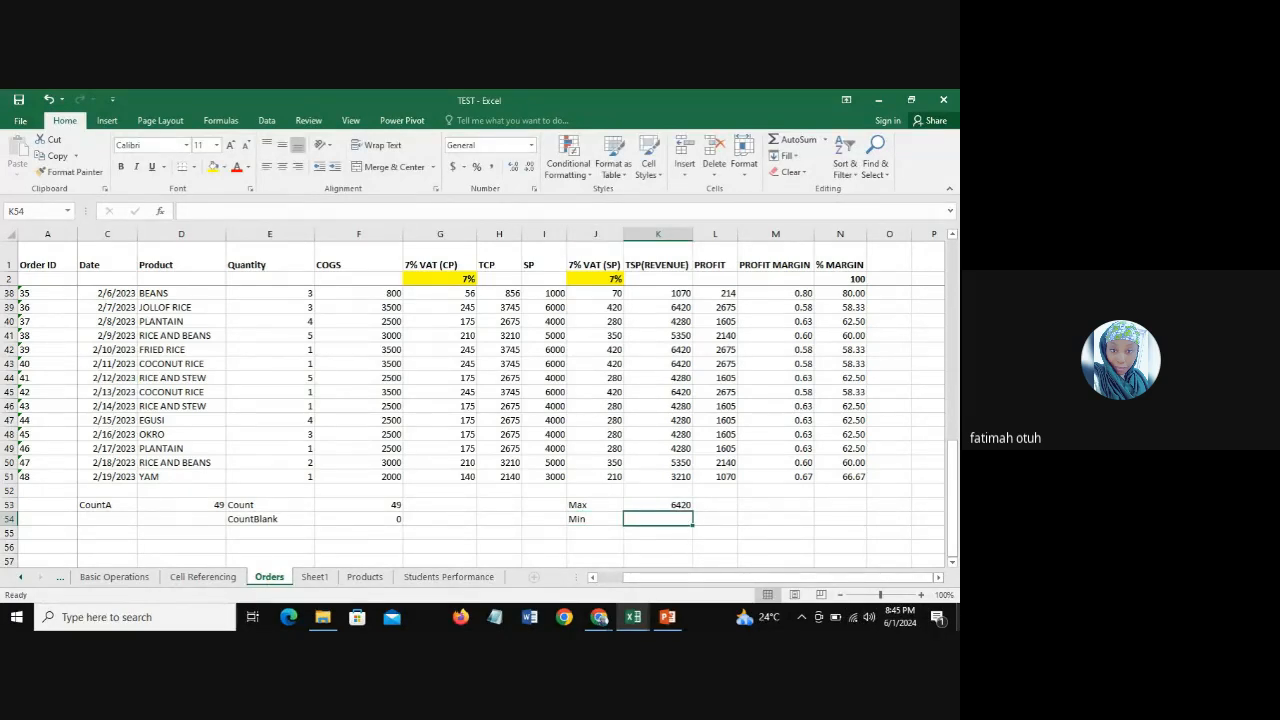
# Step: Start a MIN function in K54 beside the Min label
pyautogui.write('=min')
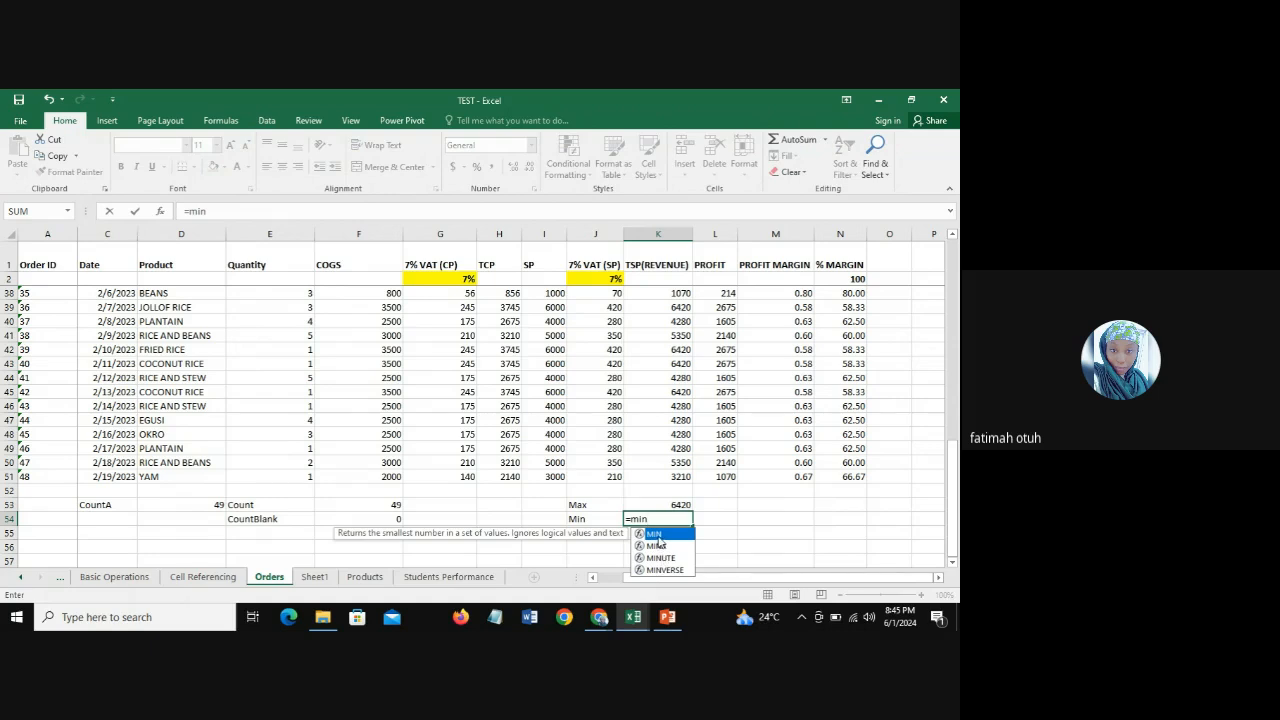
pyautogui.doubleClick(657, 535)
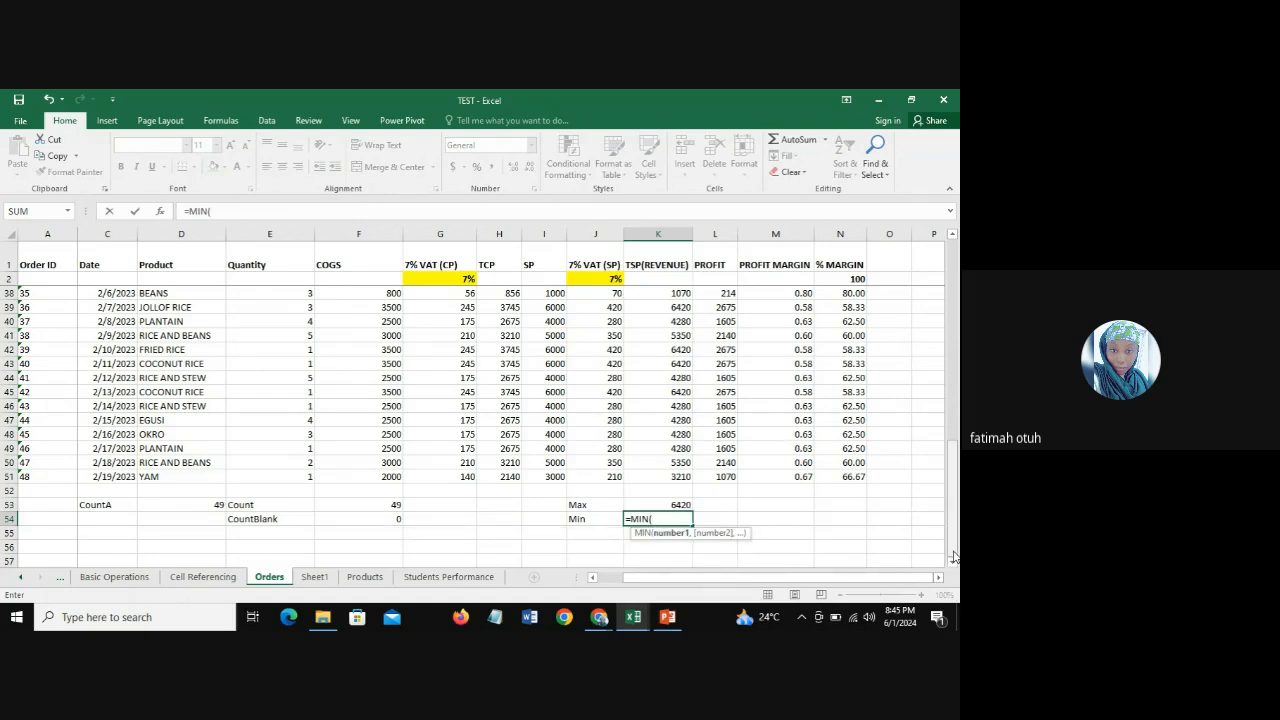
pyautogui.moveTo(953, 556); pyautogui.dragTo(954, 346)
pyautogui.moveTo(957, 541); pyautogui.dragTo(955, 563)
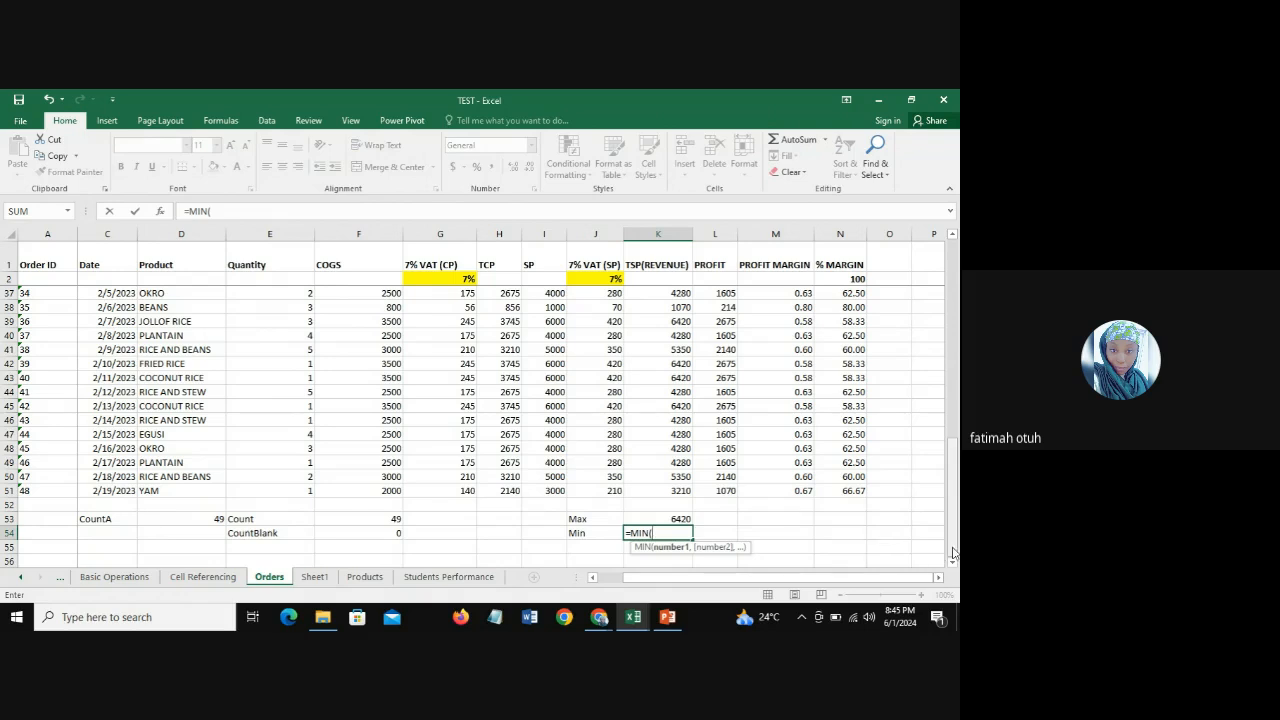
pyautogui.moveTo(955, 552); pyautogui.dragTo(956, 290)
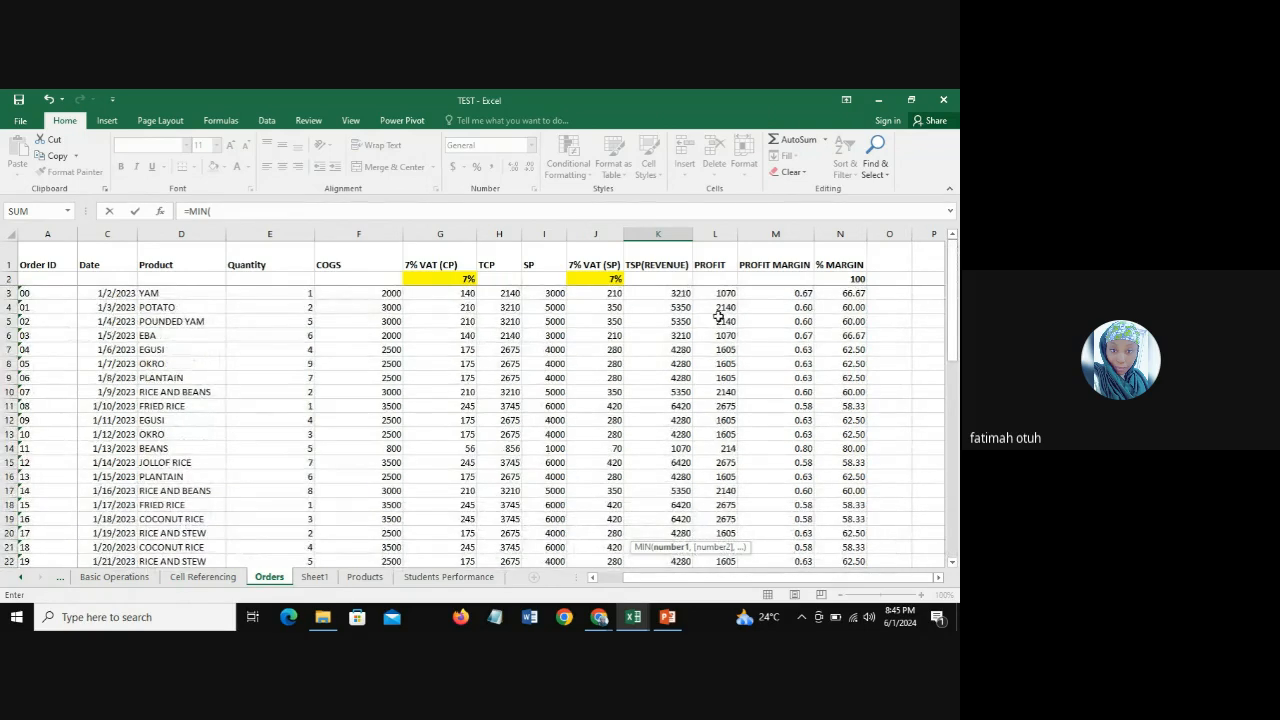
pyautogui.click(650, 295)
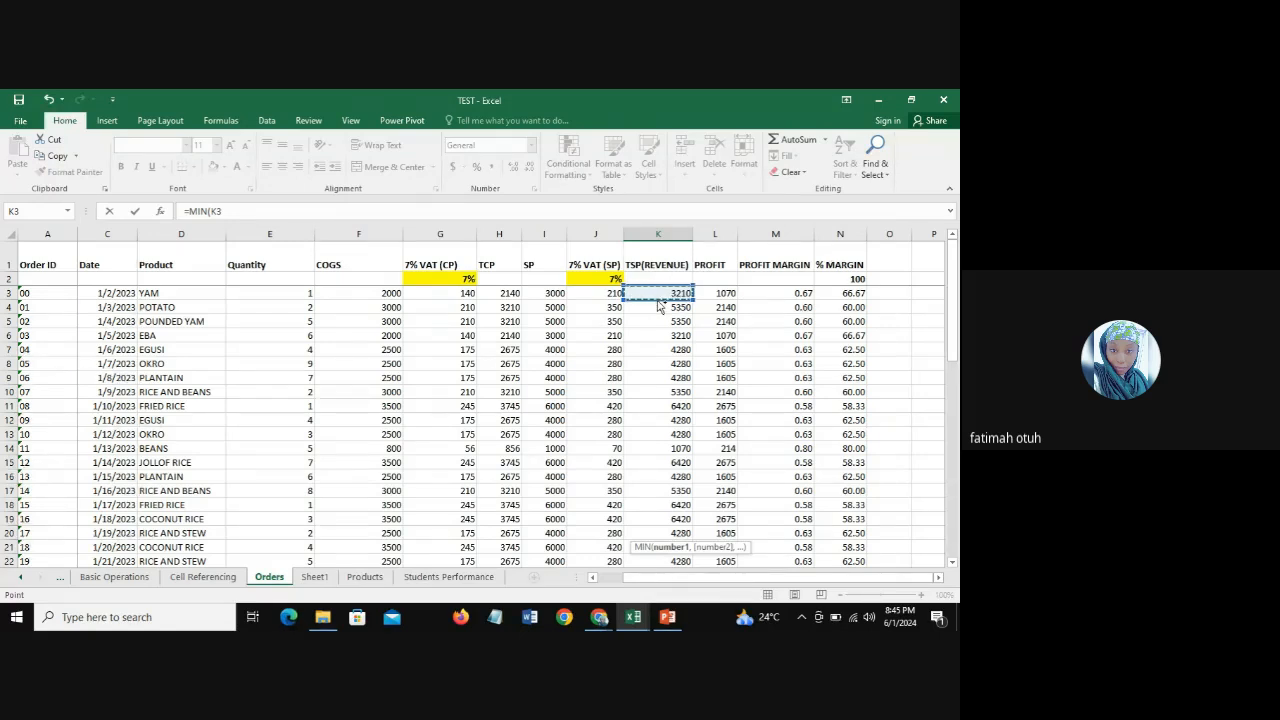
pyautogui.hotkey('ctrl', 'shift', 'Down')
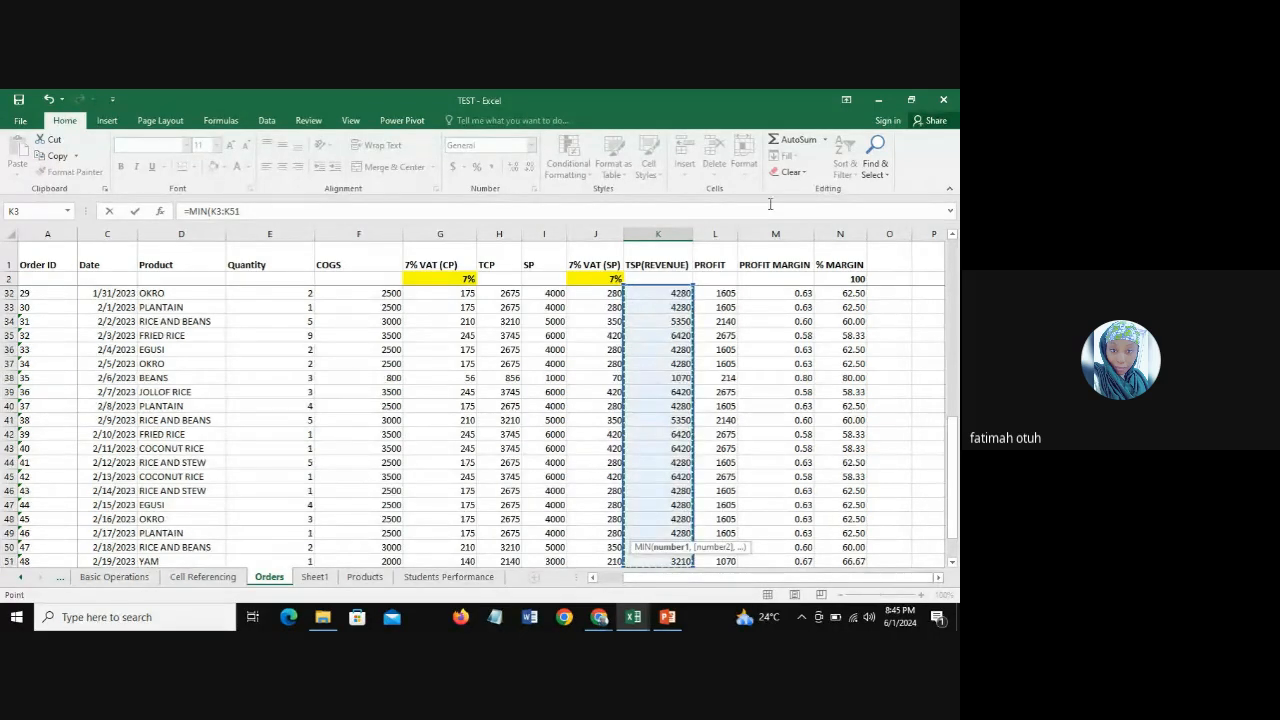
pyautogui.moveTo(954, 500); pyautogui.dragTo(954, 512)
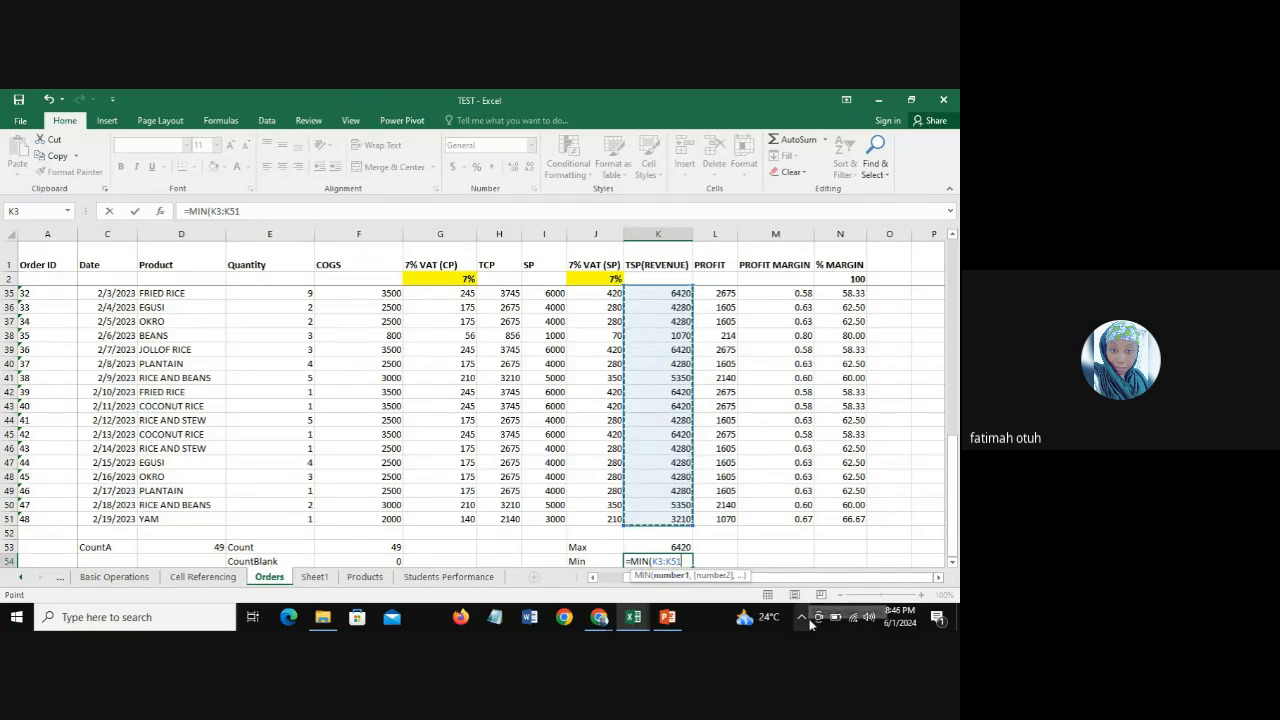
pyautogui.press('BackSpace')
pyautogui.press('BackSpace')
pyautogui.press('BackSpace')
pyautogui.press('BackSpace')
pyautogui.press('BackSpace')
pyautogui.press('BackSpace')
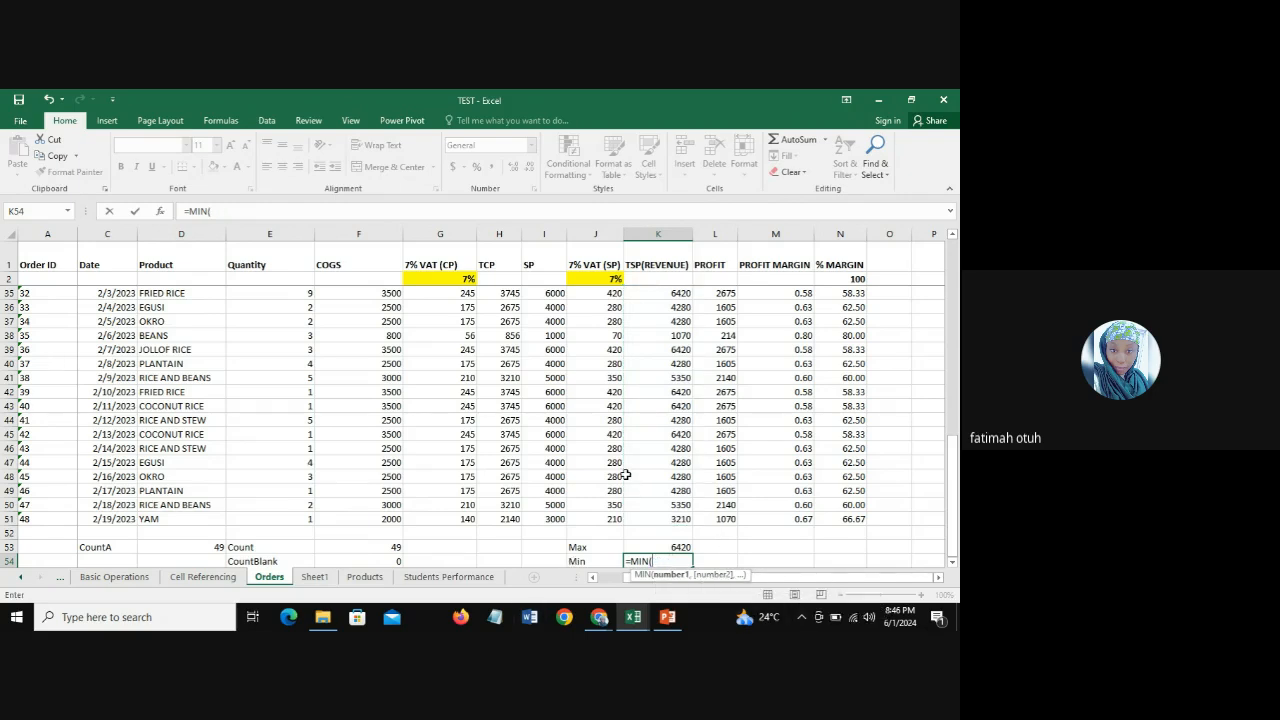
# Step: Complete the MIN formula in K54 with the TSP(REVENUE) values K3:K51
pyautogui.moveTo(953, 533); pyautogui.dragTo(953, 250)
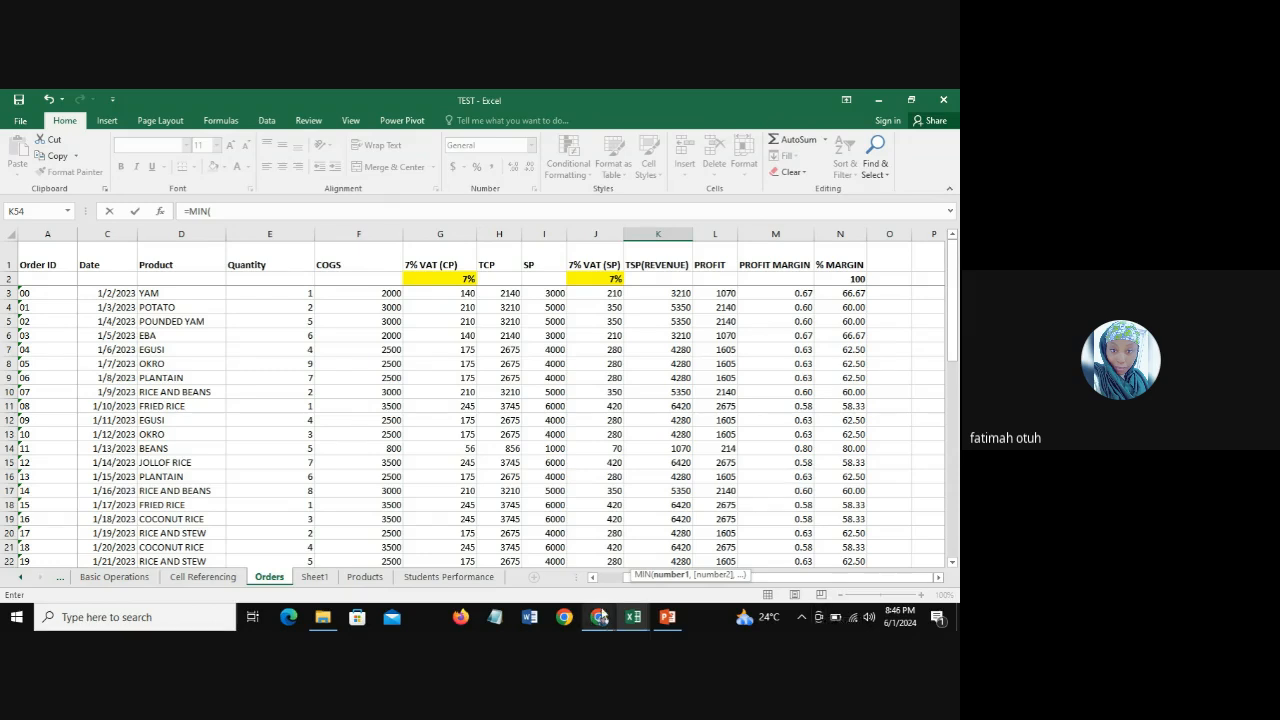
pyautogui.moveTo(953, 307); pyautogui.dragTo(957, 268)
pyautogui.click(665, 292)
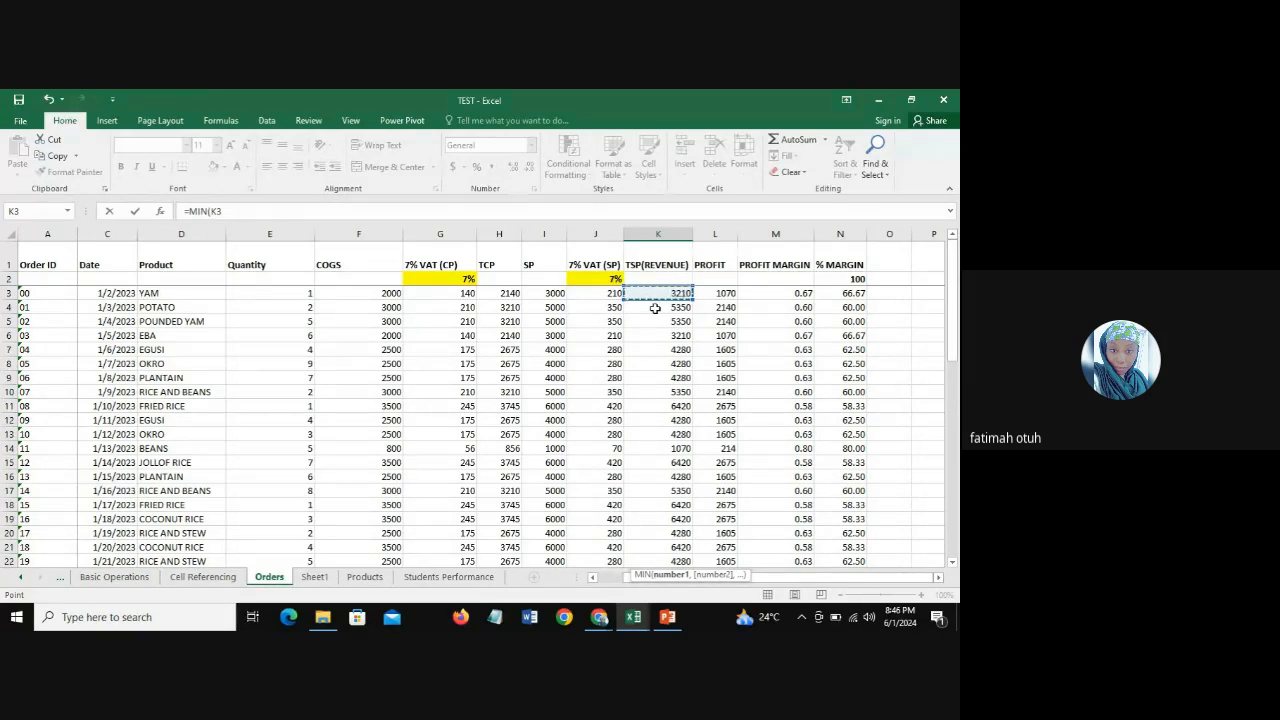
pyautogui.hotkey('ctrl', 'shift', 'Down')
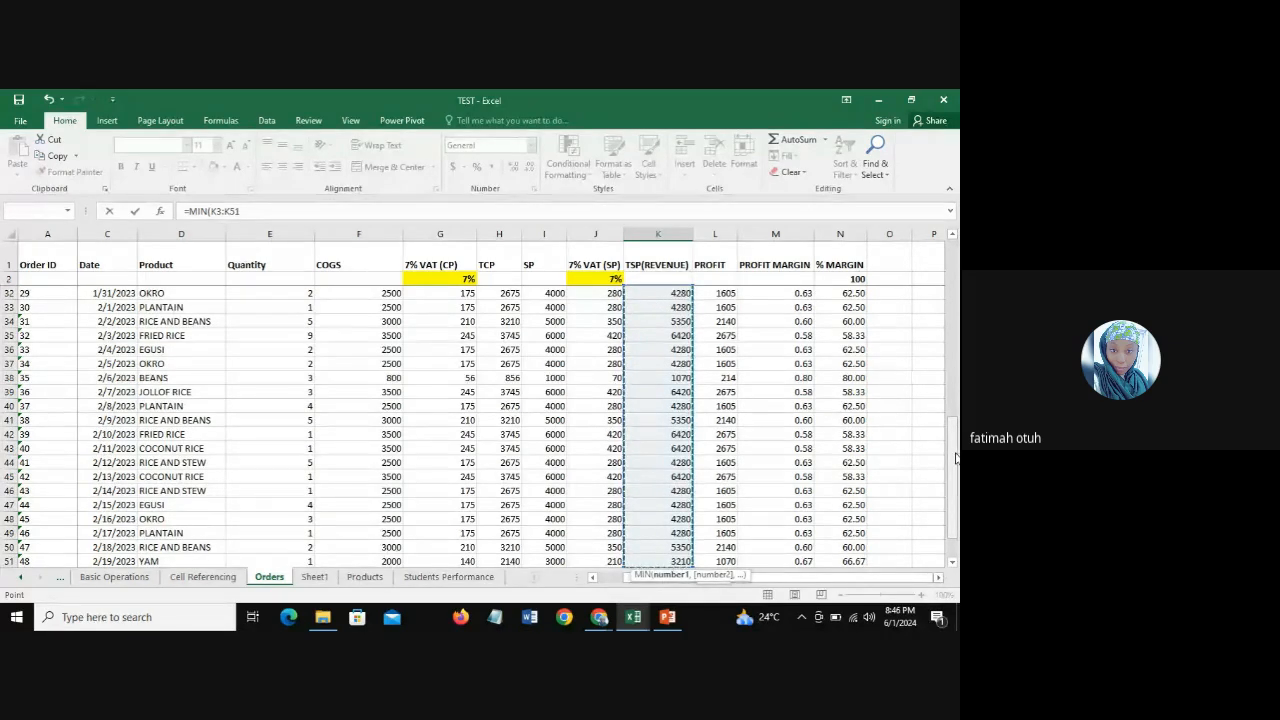
pyautogui.scroll(-1, 844, 500)
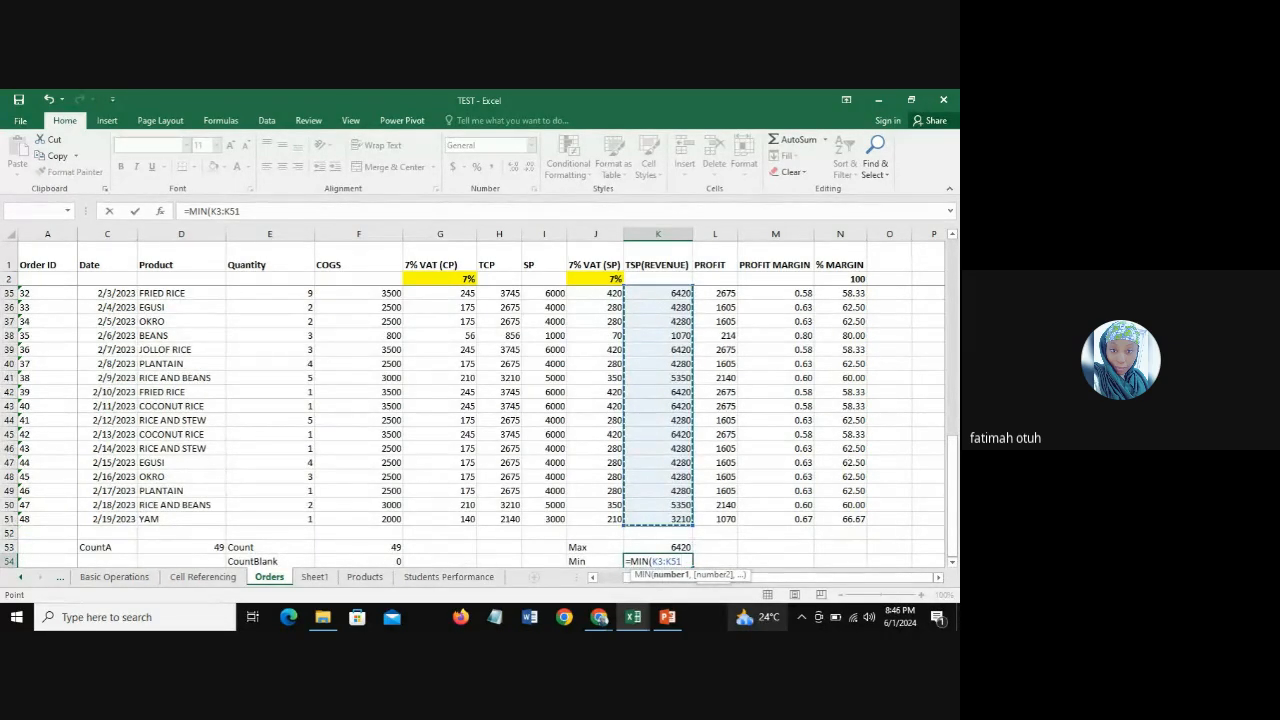
pyautogui.write(')')
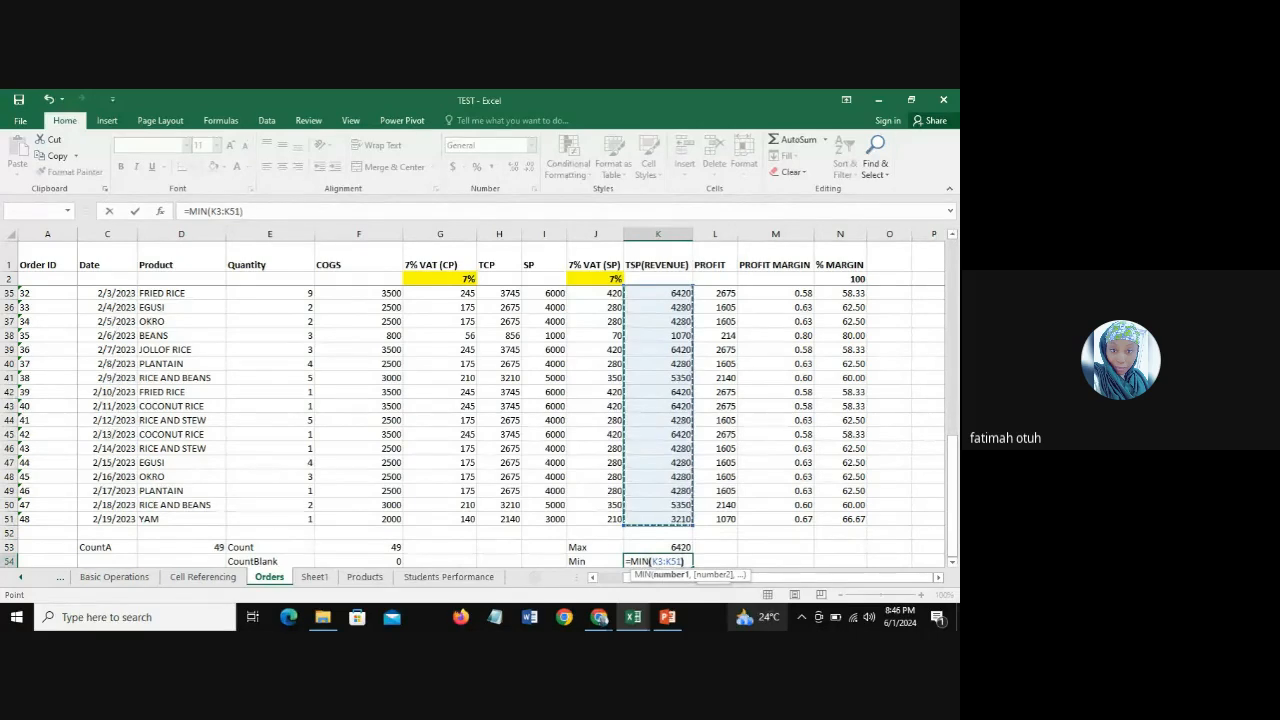
pyautogui.press('Return')
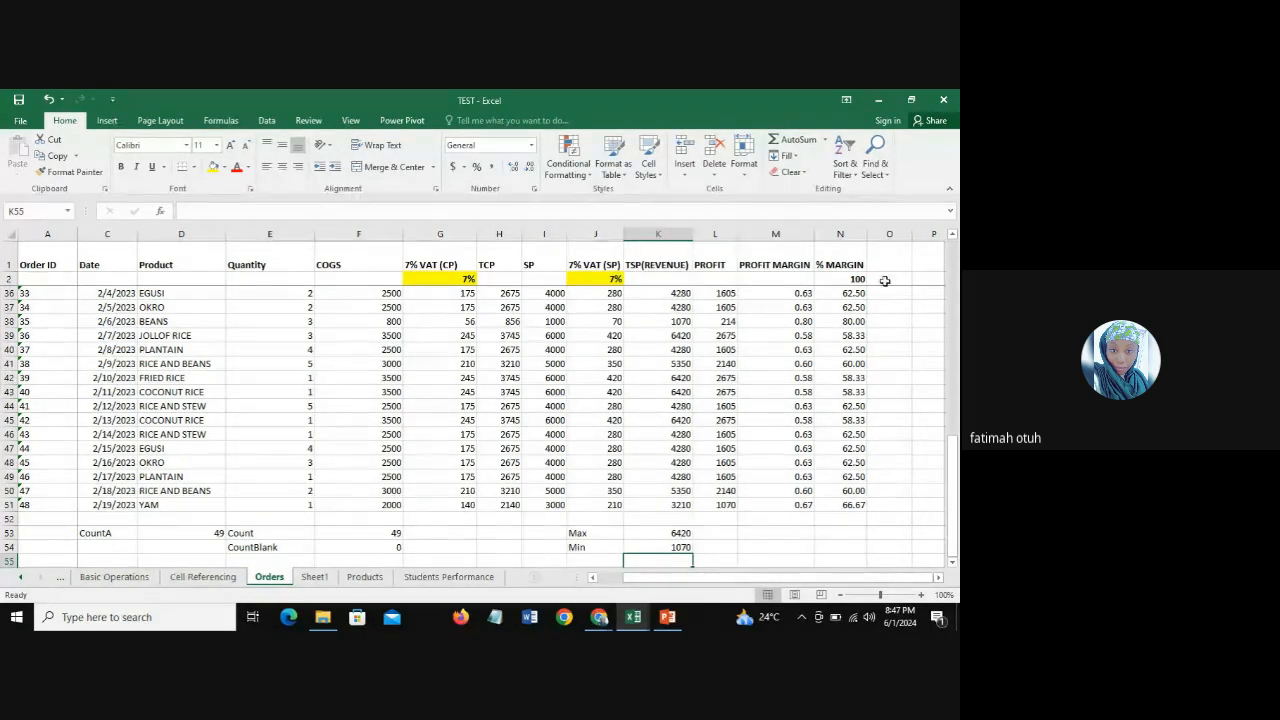
pyautogui.click(658, 548)
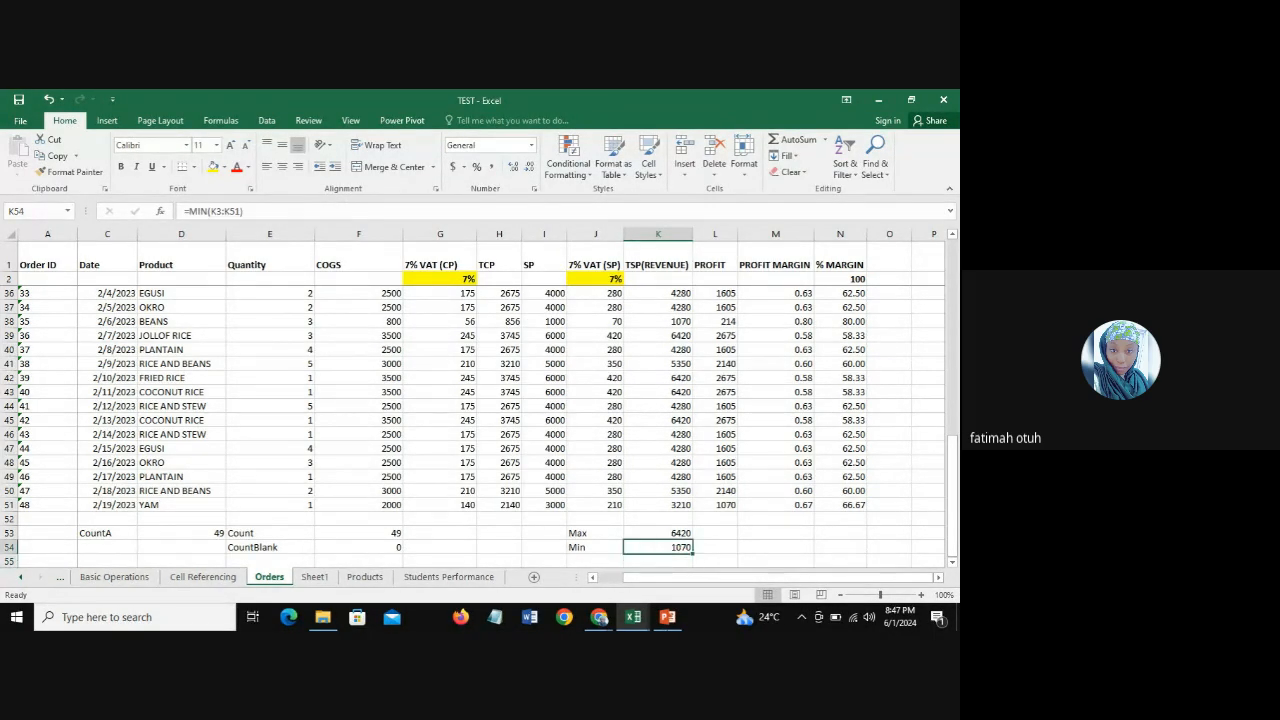
pyautogui.click(657, 234)
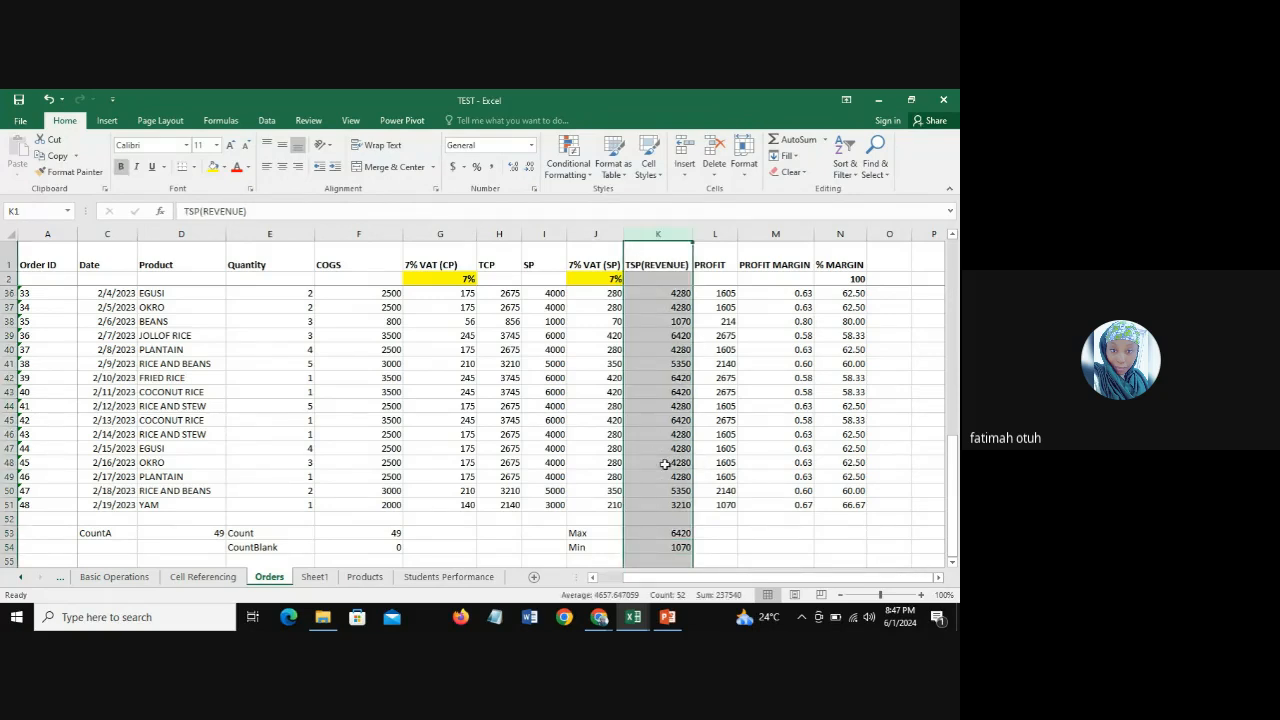
pyautogui.click(671, 548)
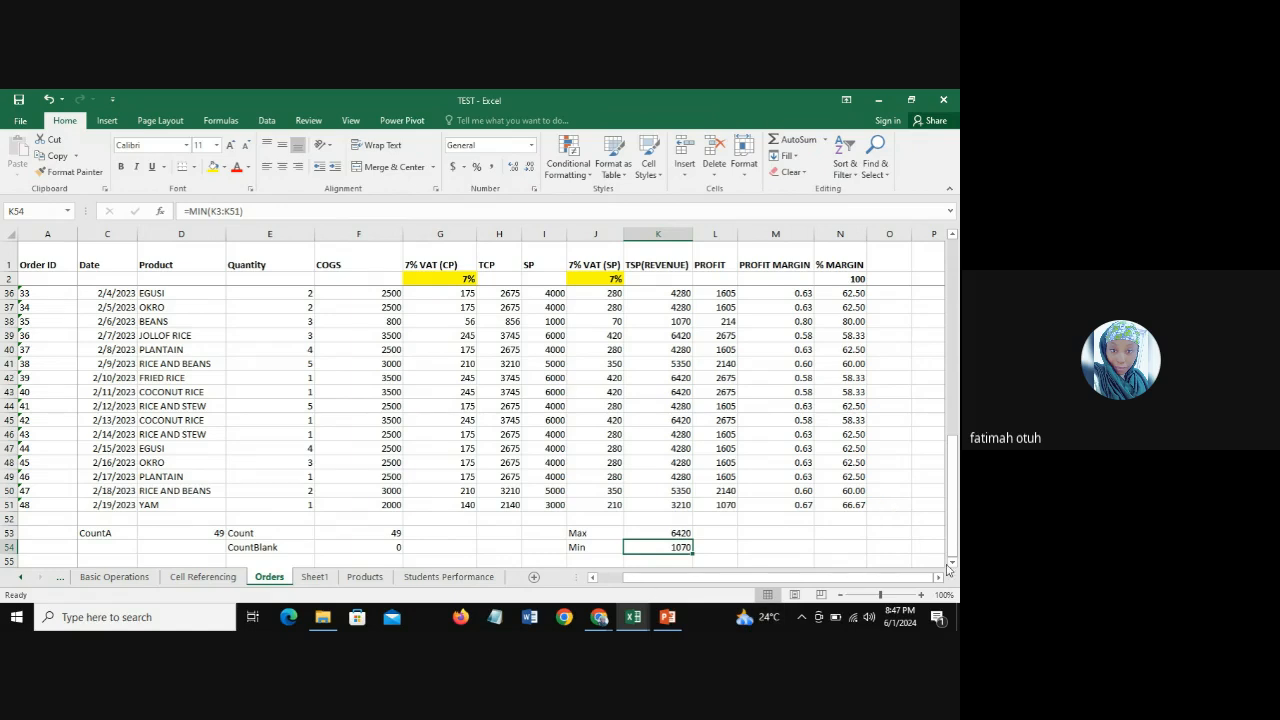
# Step: Enter the label "Range" in J55 below the Min label
pyautogui.scroll(-1, 953, 566)
pyautogui.click(585, 518)
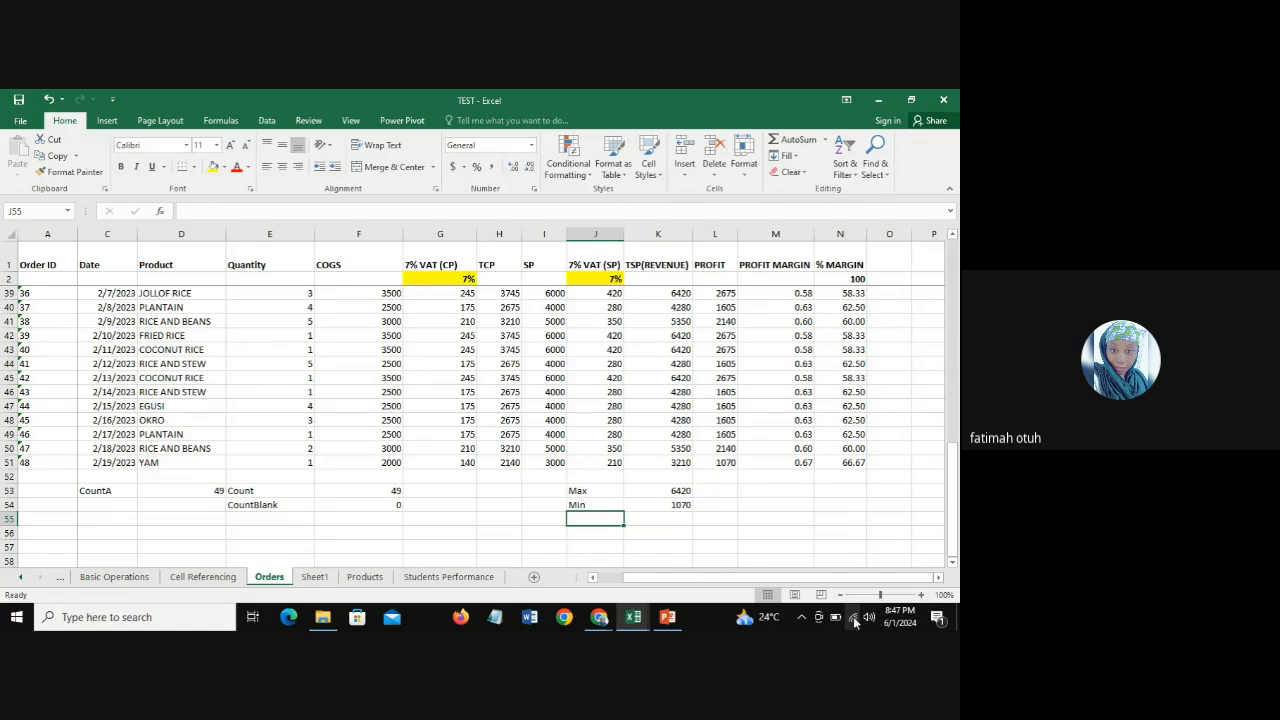
pyautogui.write('RA')
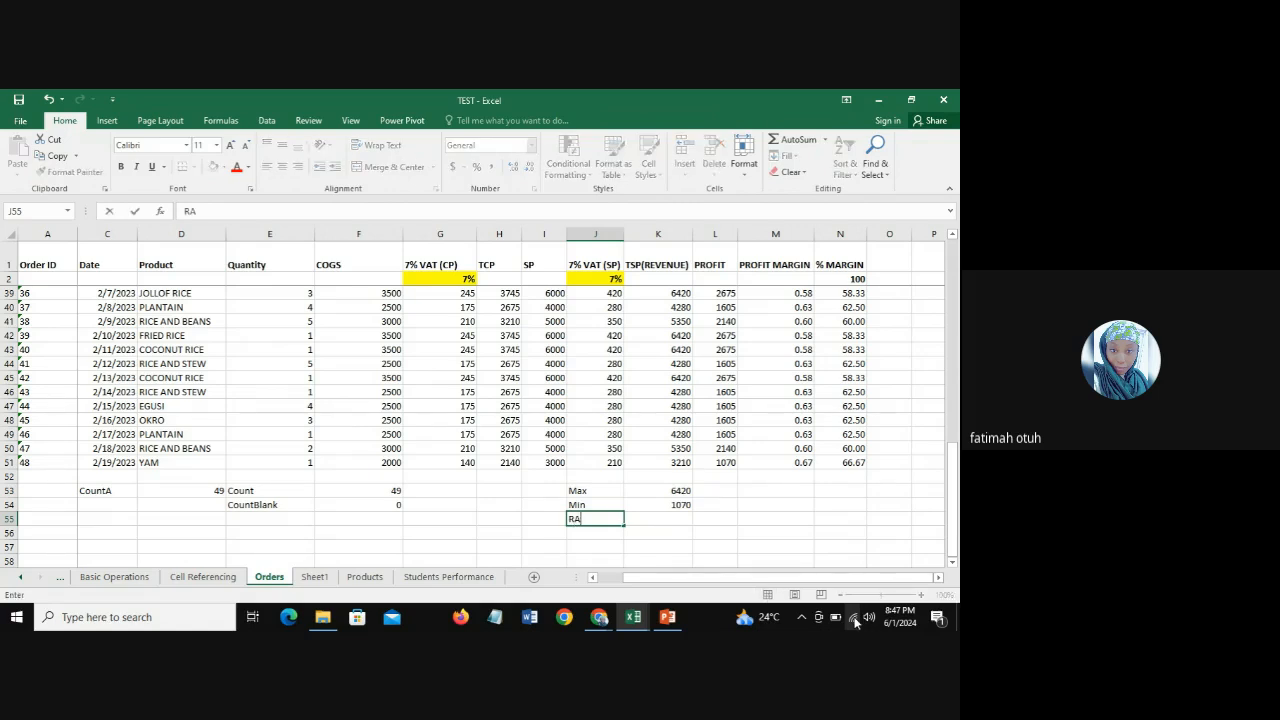
pyautogui.press('BackSpace')
pyautogui.write('ange')
pyautogui.press('Tab')
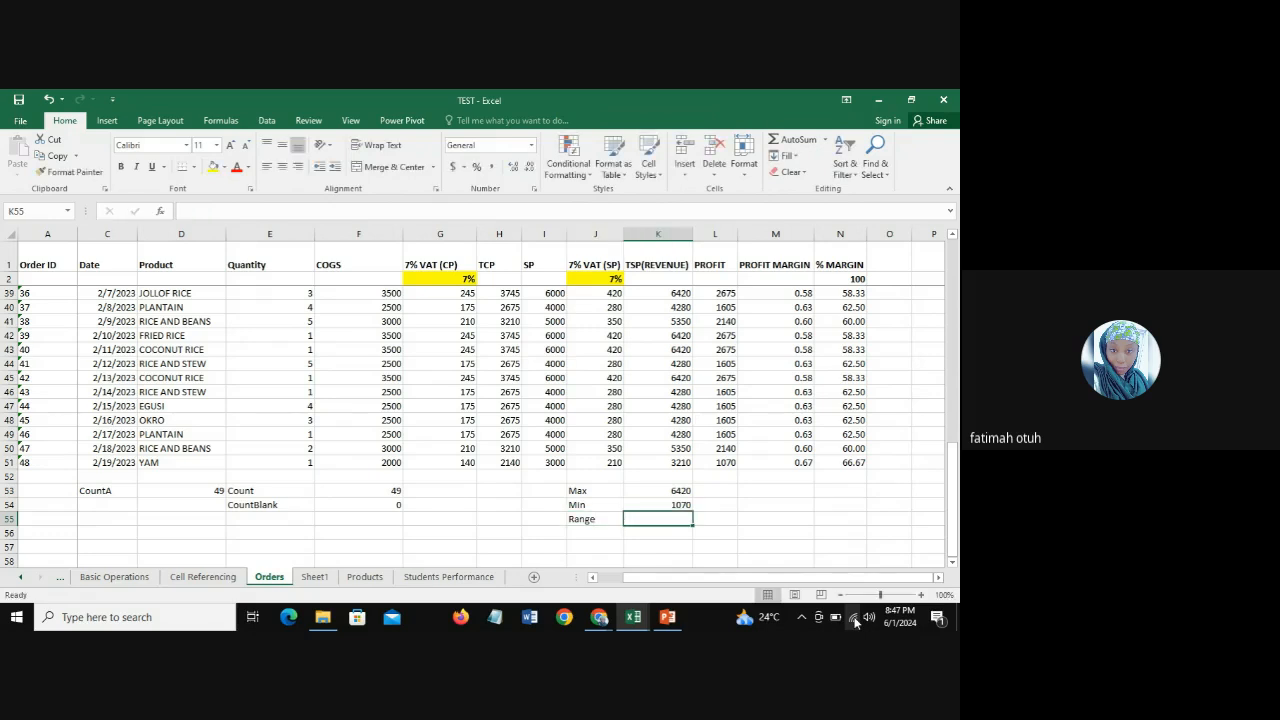
# Step: Calculate the revenue range in K55 by subtracting the minimum from the maximum with =K53-K54
pyautogui.write('=')
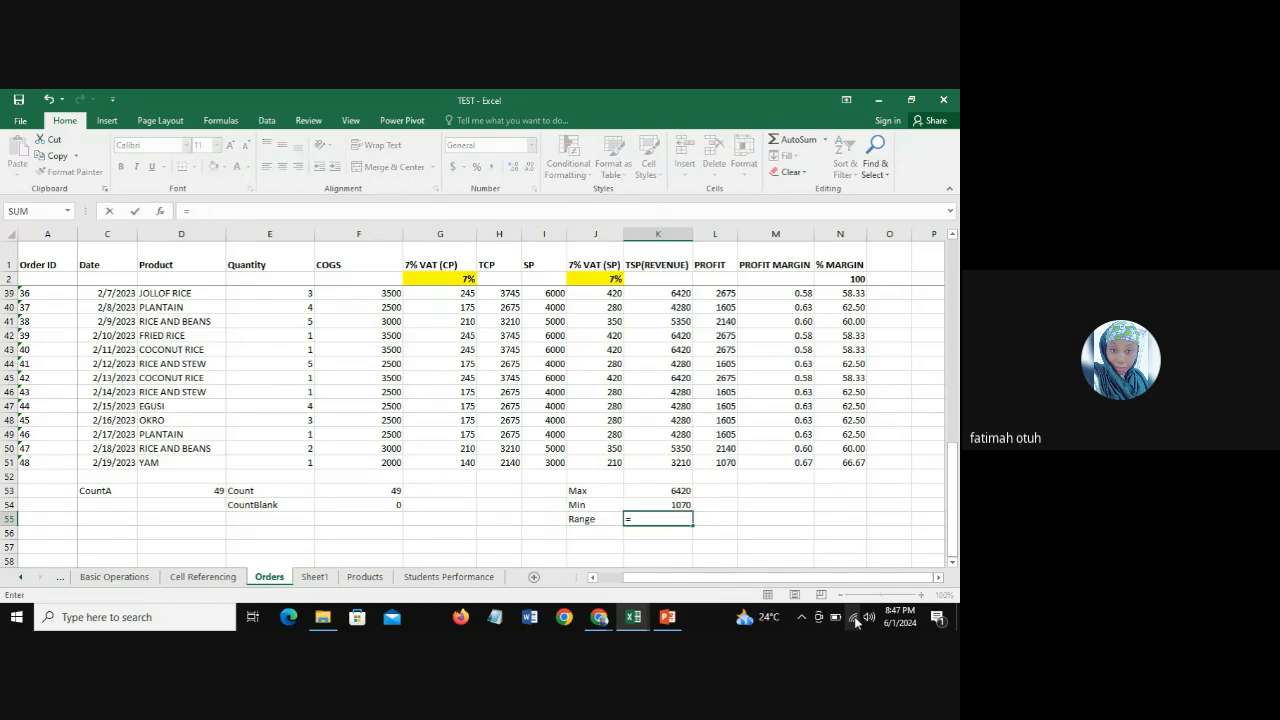
pyautogui.click(678, 490)
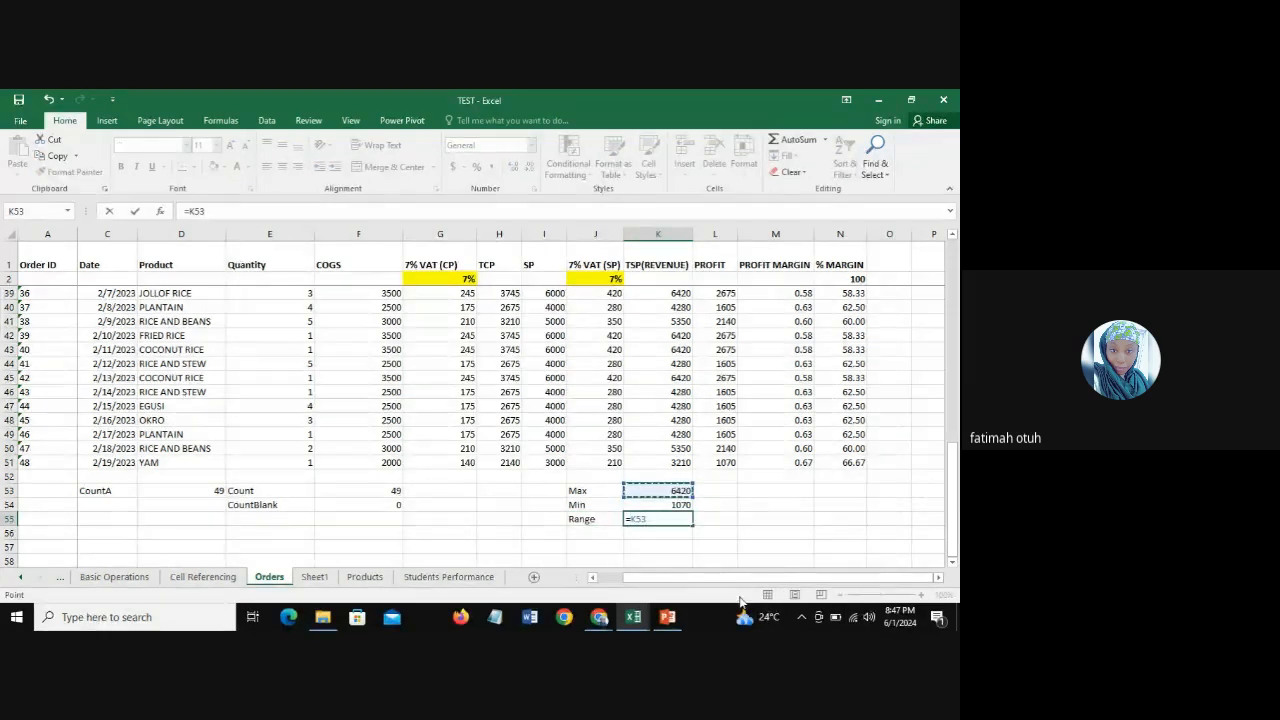
pyautogui.write('-')
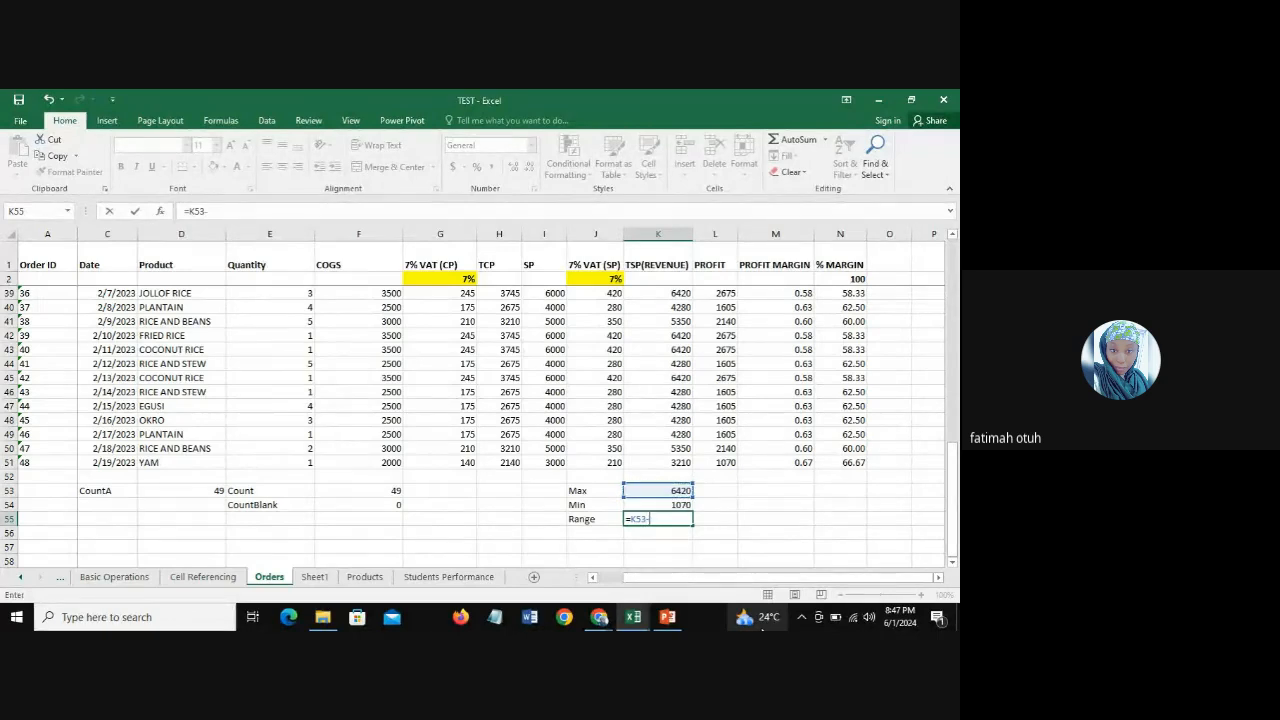
pyautogui.click(645, 505)
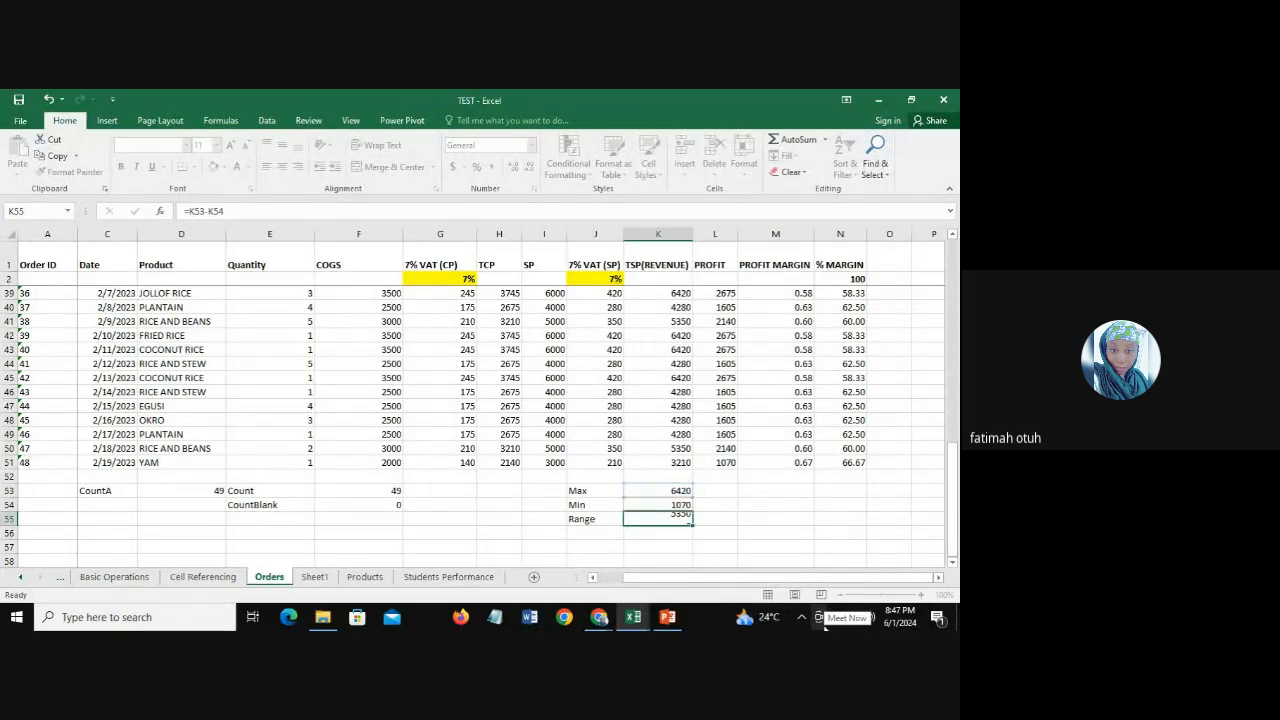
pyautogui.hotkey('ctrl', 'Return')
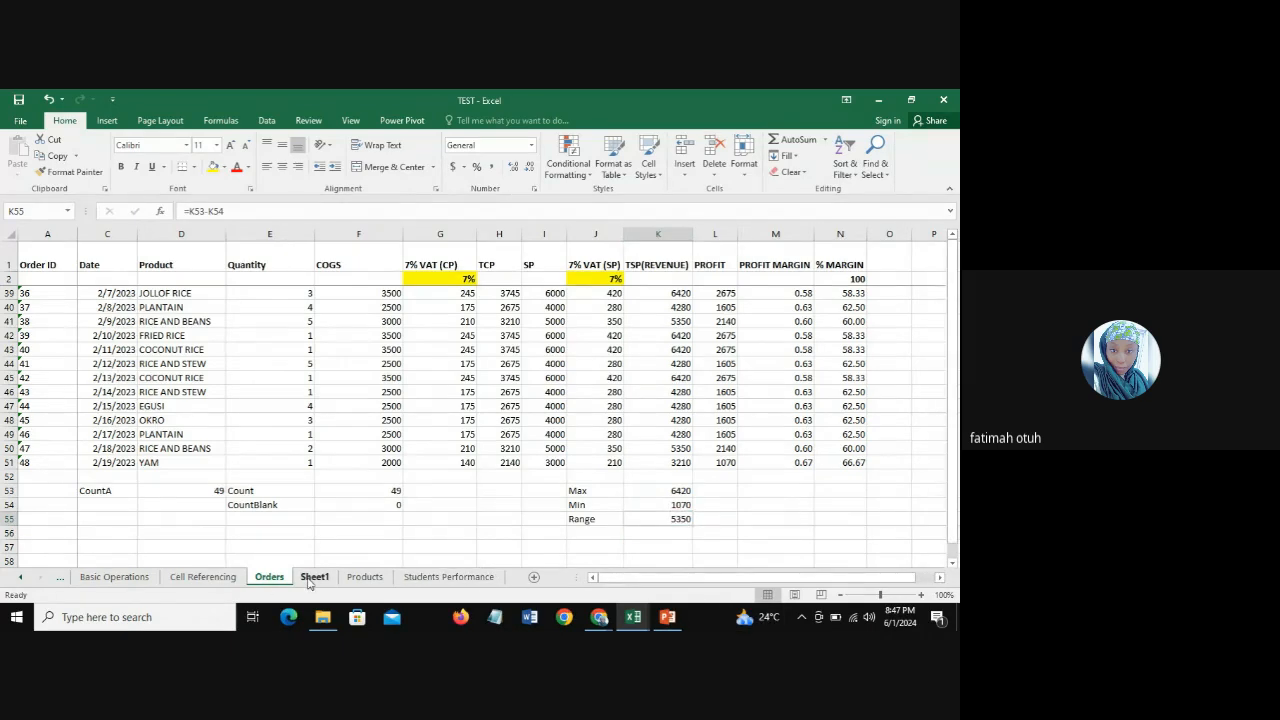
# Step: On Sheet1, fill the Min, Max and Range entries in A4:A6 with yellow to mark them as covered
pyautogui.click(308, 580)
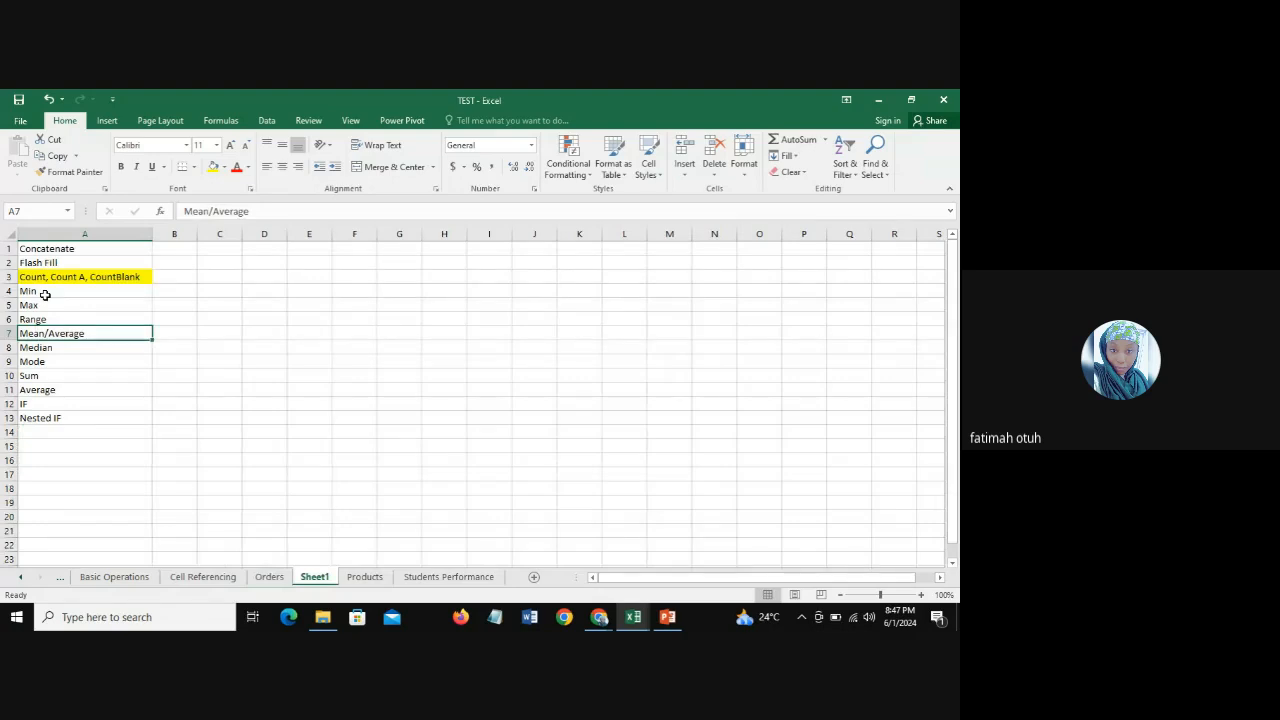
pyautogui.moveTo(45, 294); pyautogui.dragTo(46, 317)
pyautogui.click(211, 168)
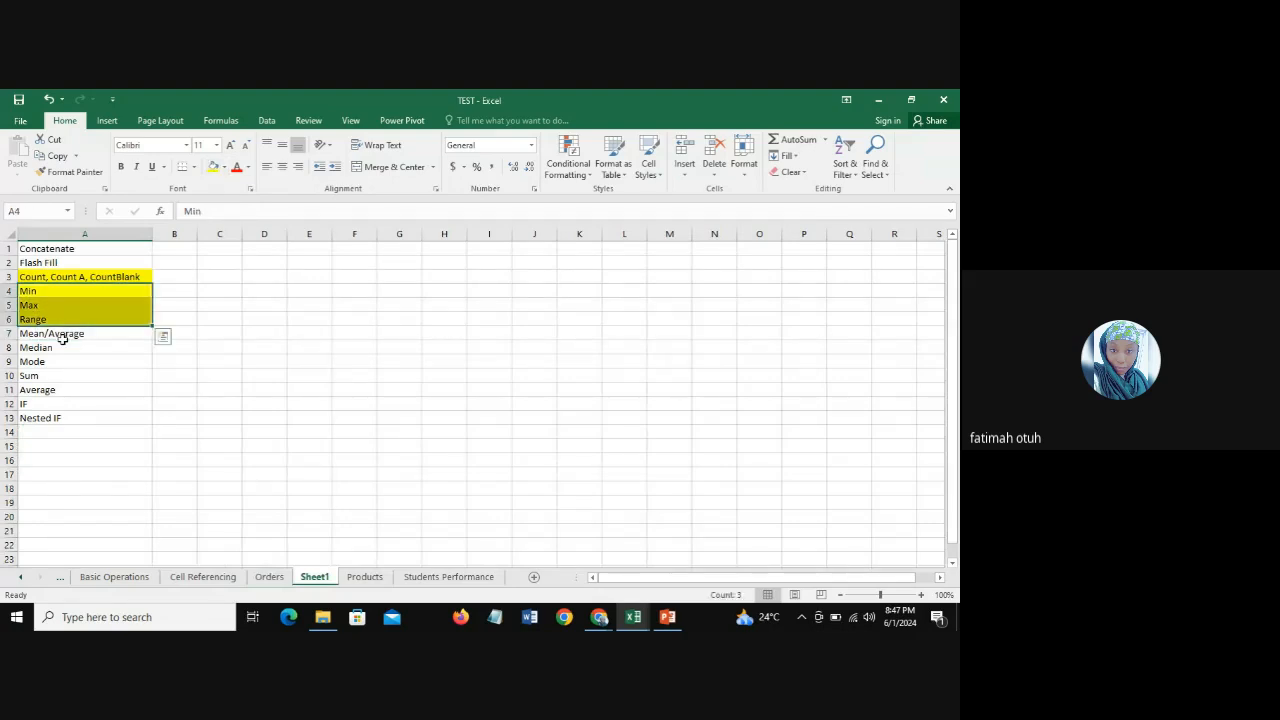
pyautogui.click(62, 336)
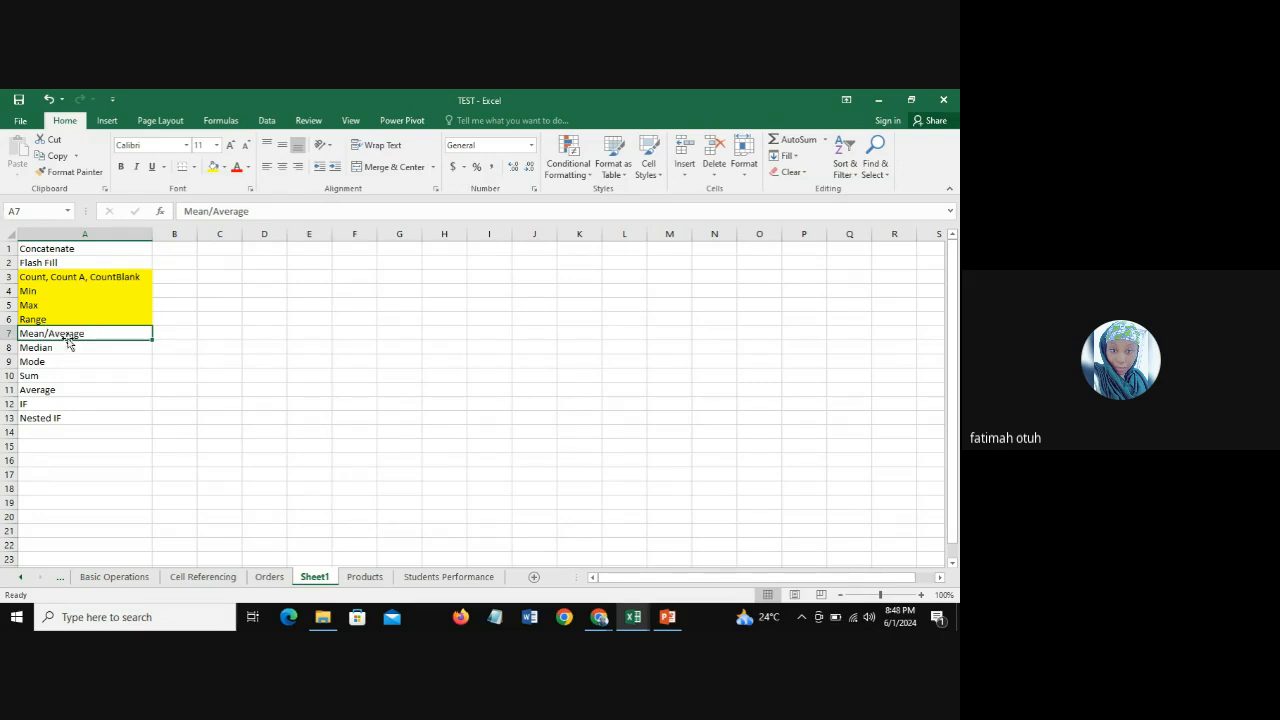
# Step: On the Orders sheet, enter the label "Mean/Average" in J56 below the Range label
pyautogui.click(268, 578)
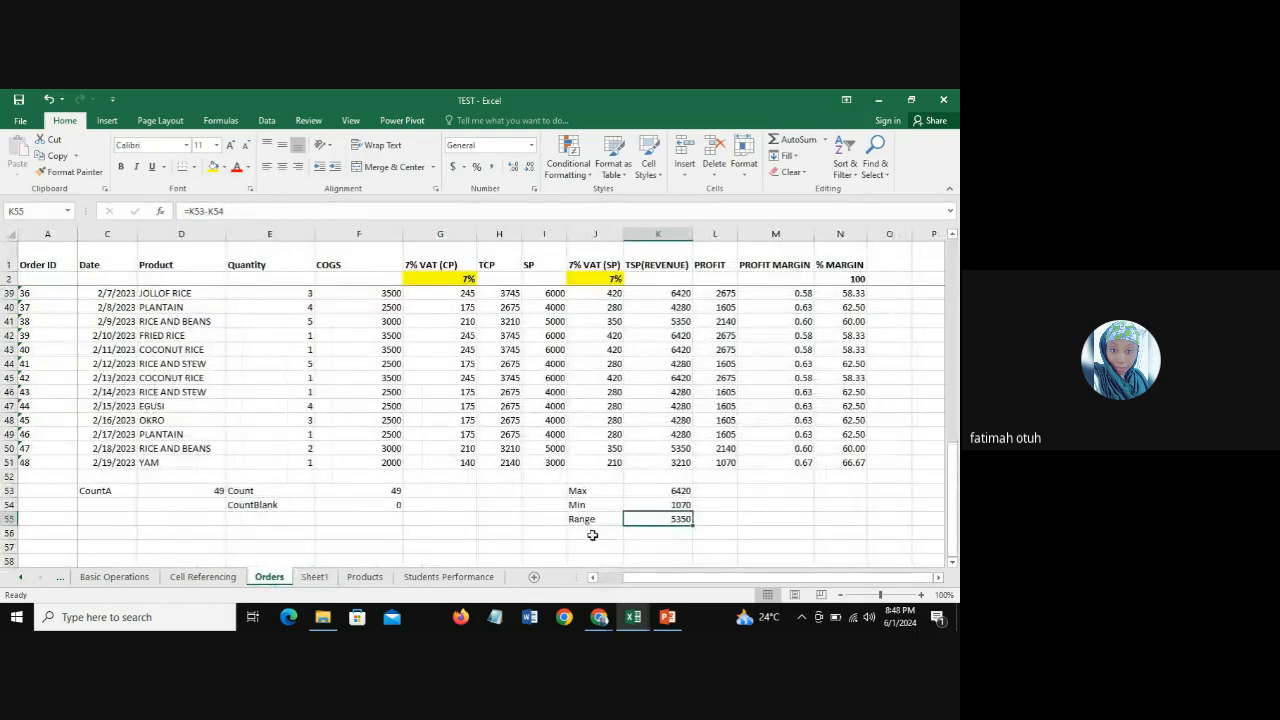
pyautogui.click(595, 532)
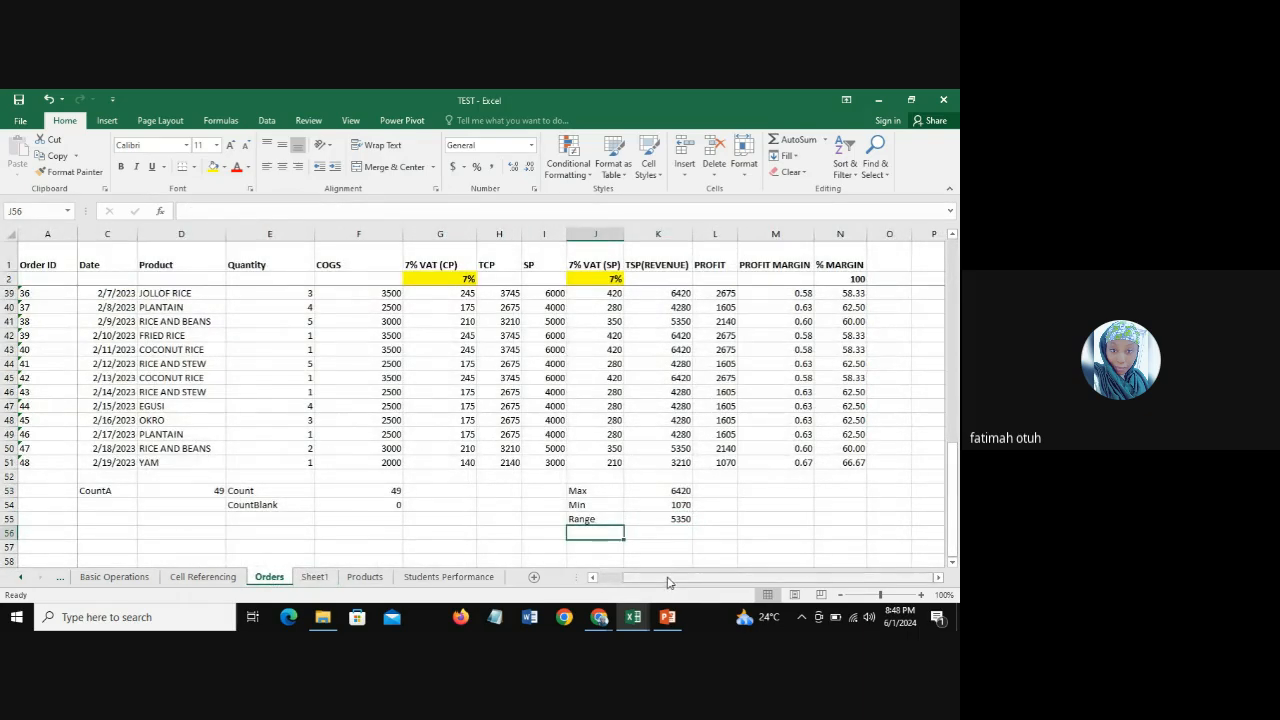
pyautogui.write('Mean')
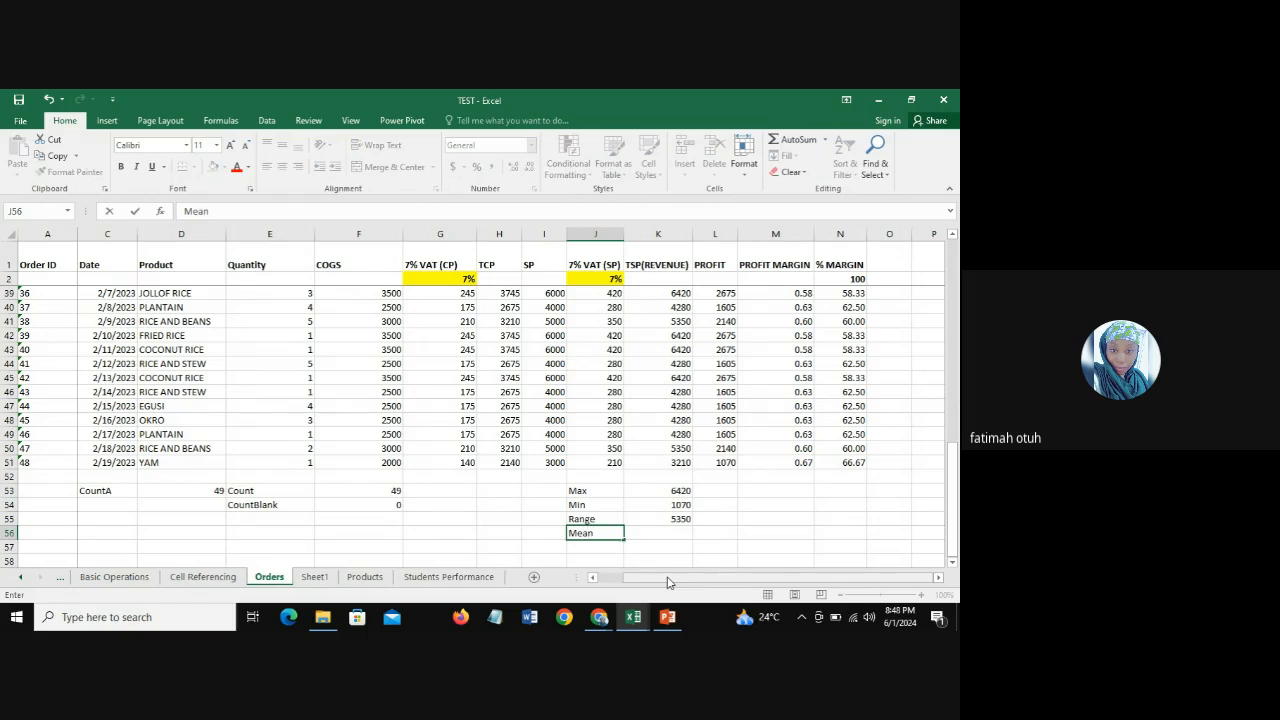
pyautogui.write('/Average')
pyautogui.press('Tab')
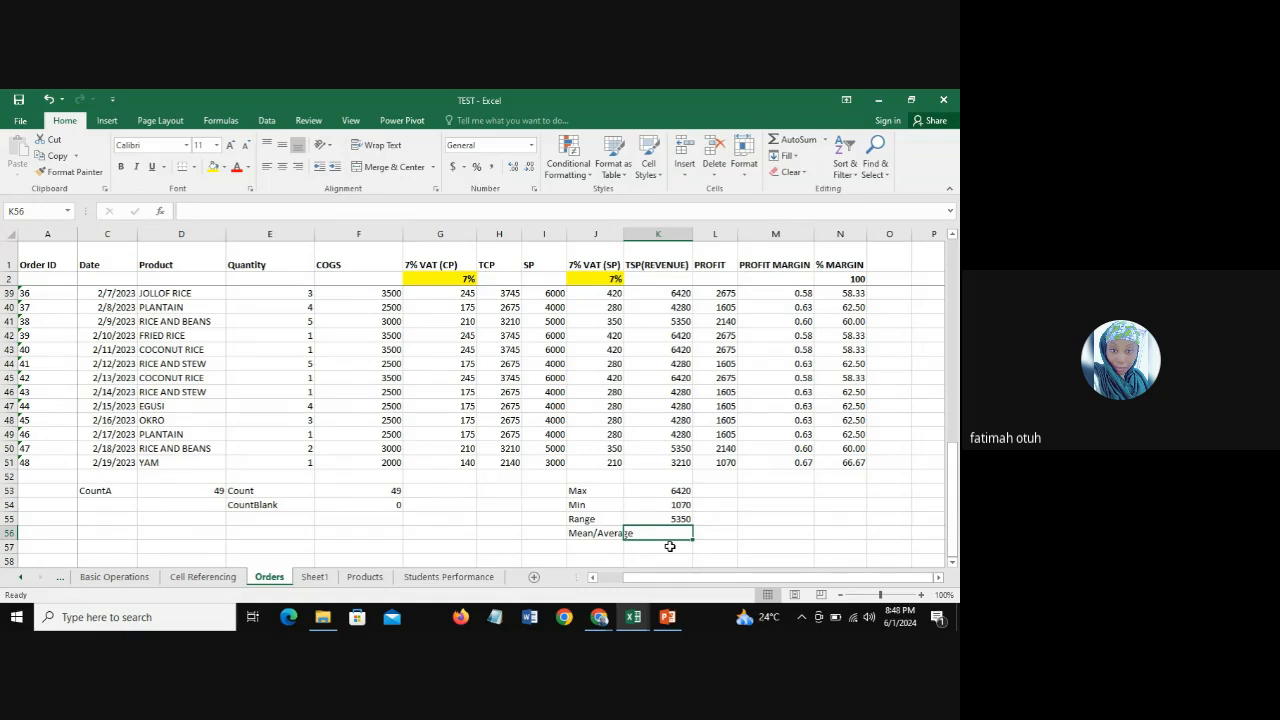
# Step: Calculate the average revenue in K56 with =AVERAGE(K3:K51)
pyautogui.write('=')
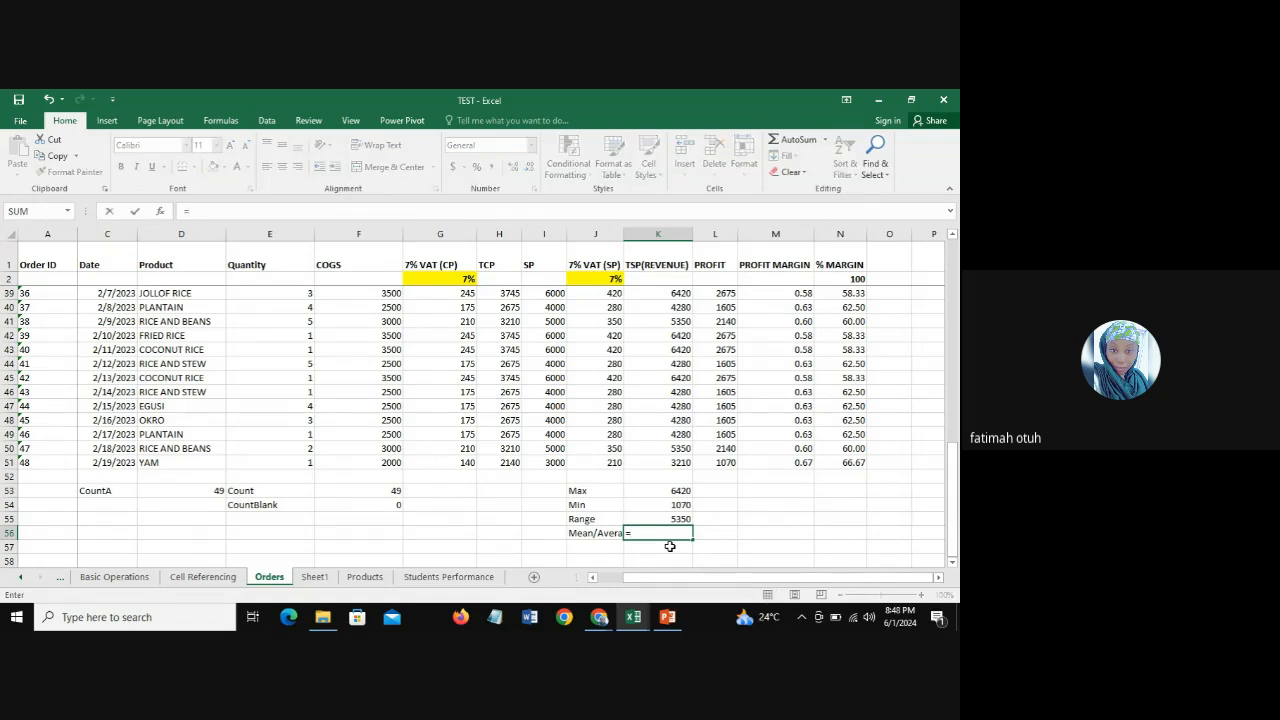
pyautogui.write('ave')
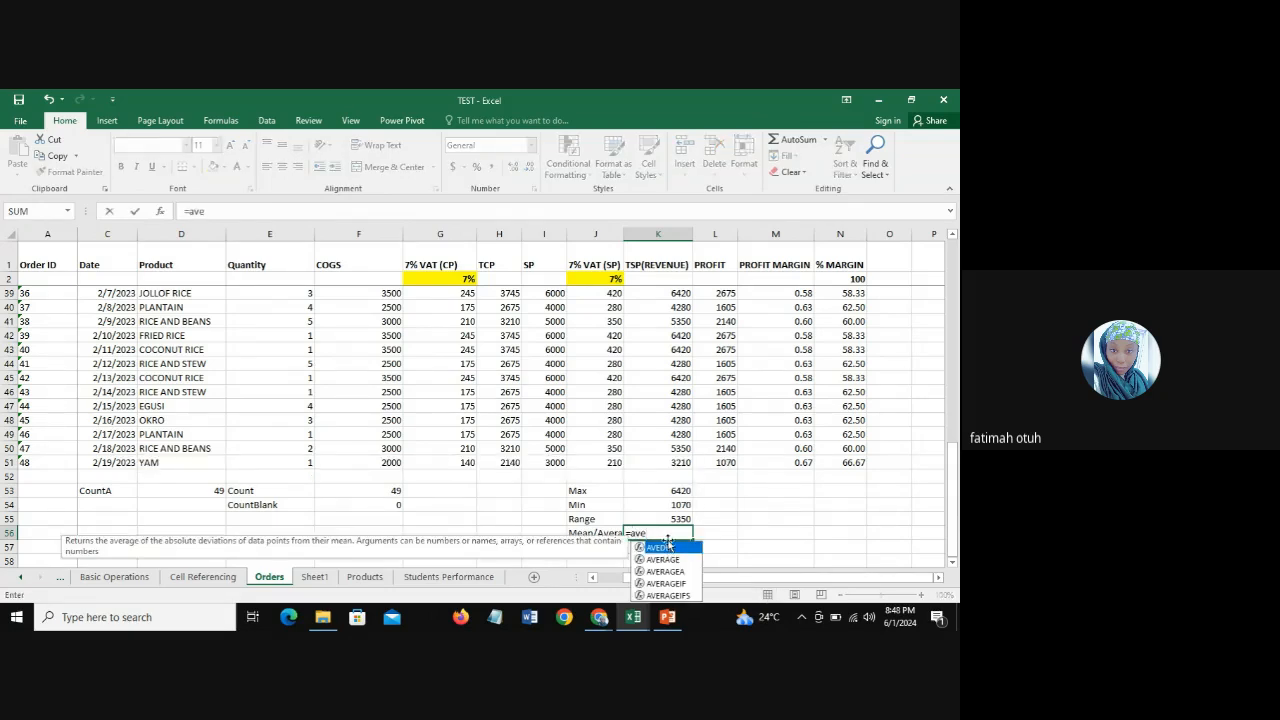
pyautogui.doubleClick(672, 560)
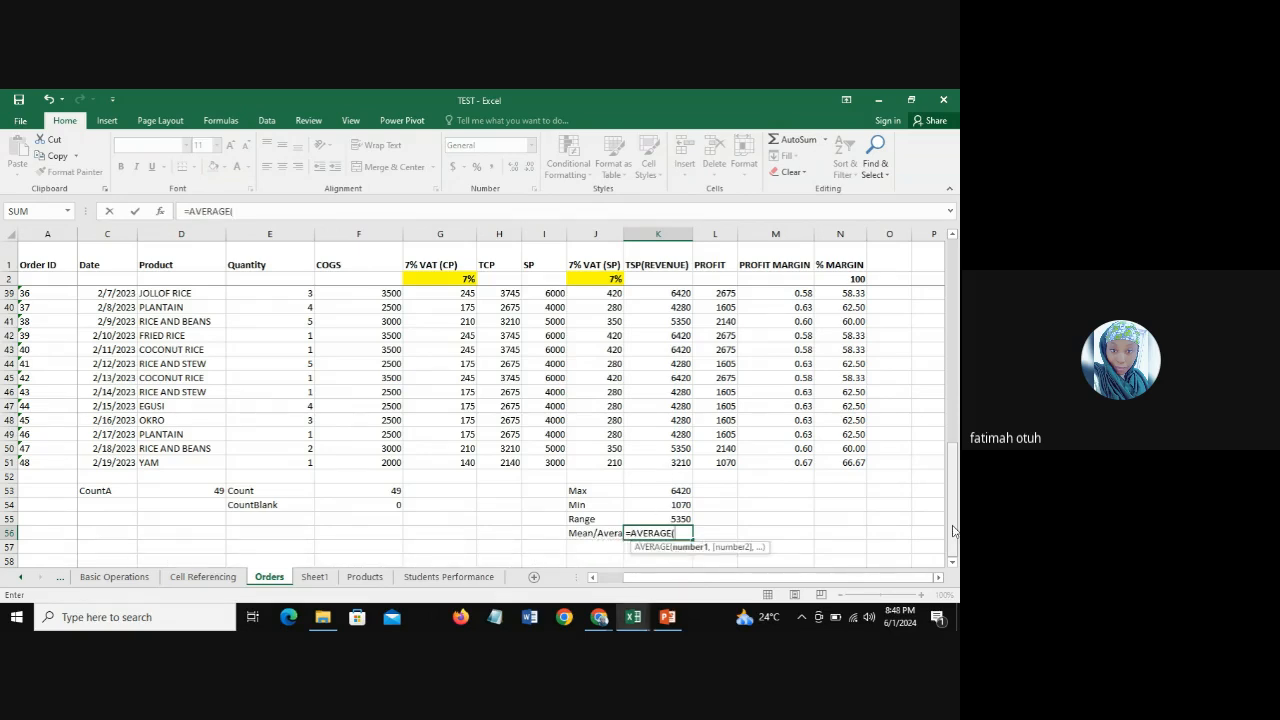
pyautogui.moveTo(952, 530); pyautogui.dragTo(952, 328)
pyautogui.click(663, 293)
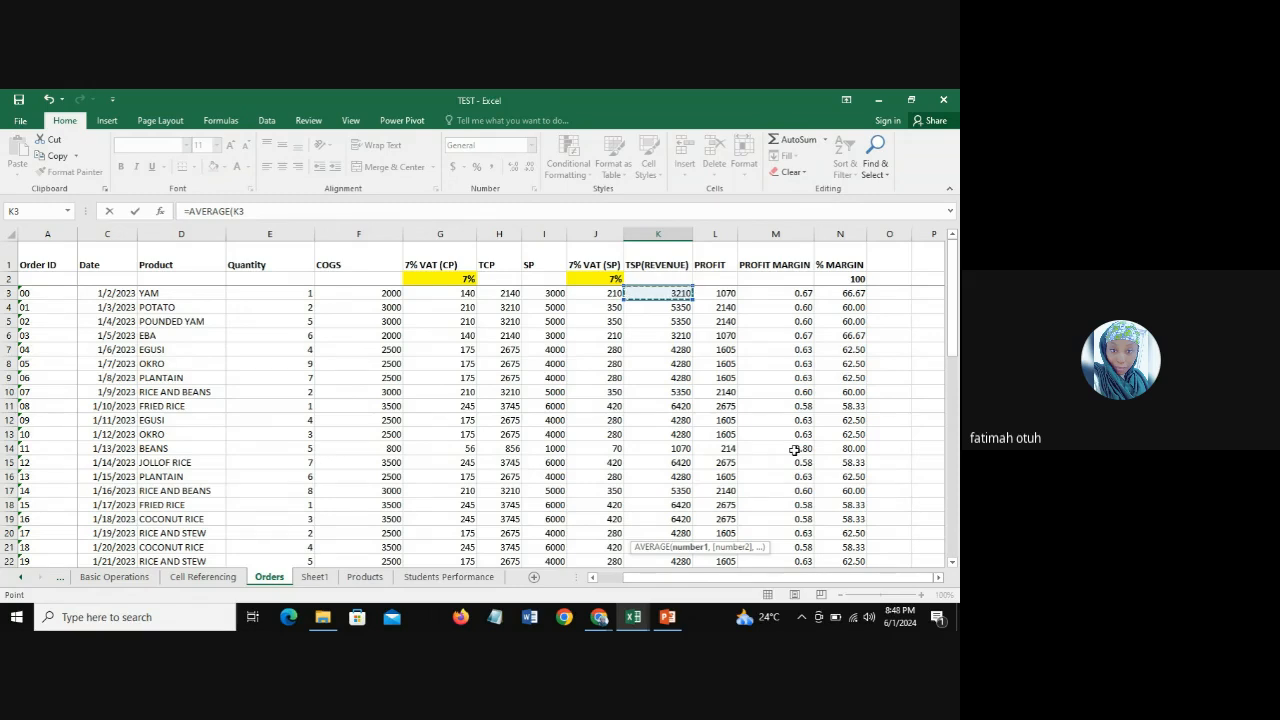
pyautogui.hotkey('ctrl', 'shift', 'Down')
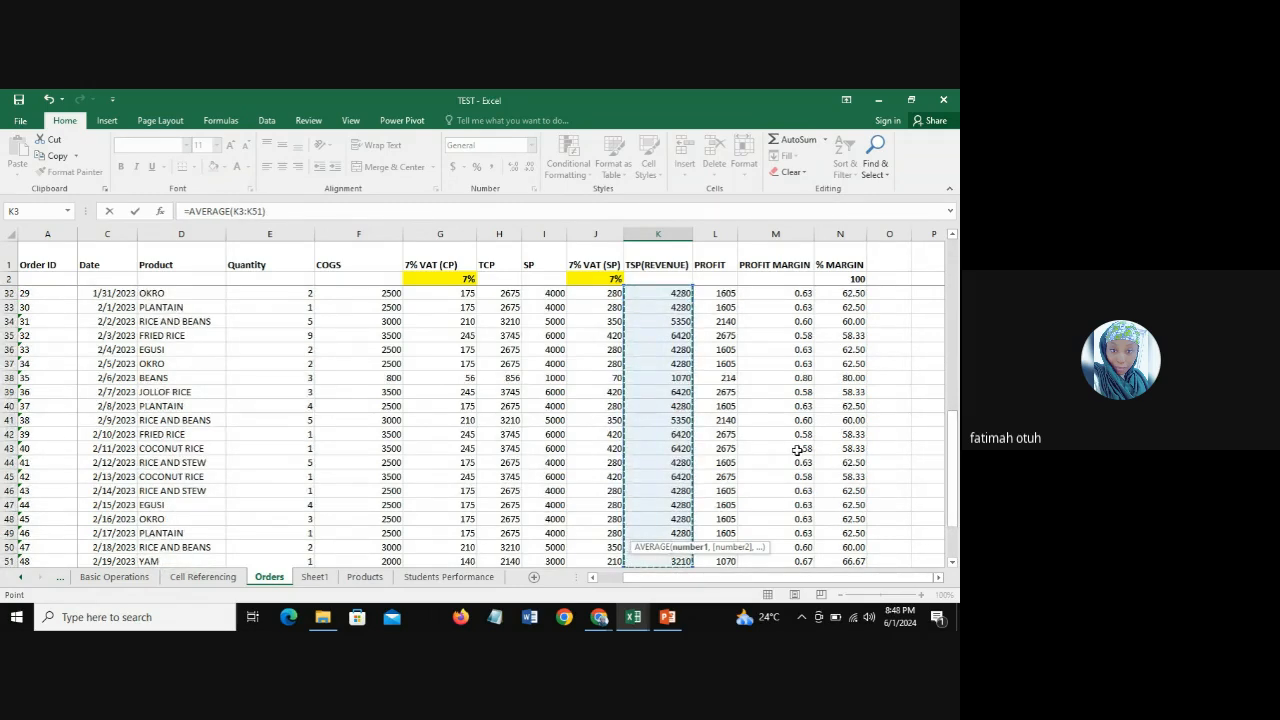
pyautogui.write(')')
pyautogui.press('Return')
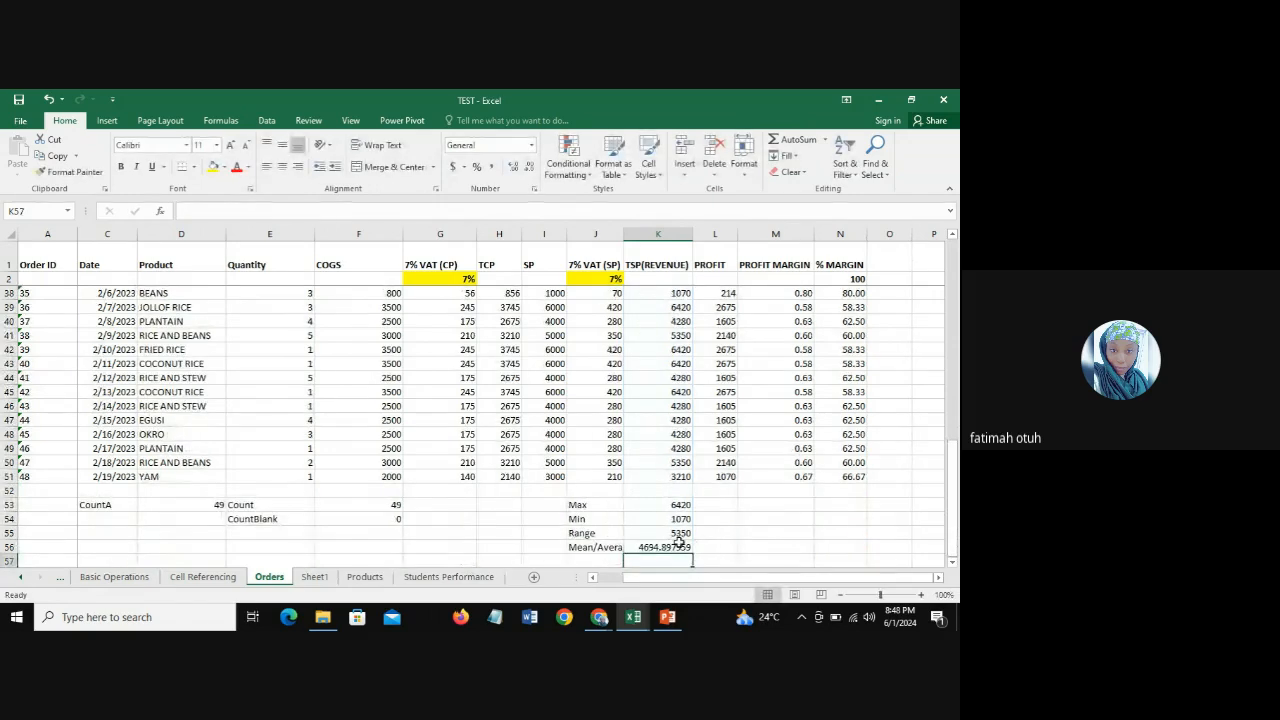
# Step: Reduce the average revenue in K56 to two decimal places
pyautogui.press('Up')
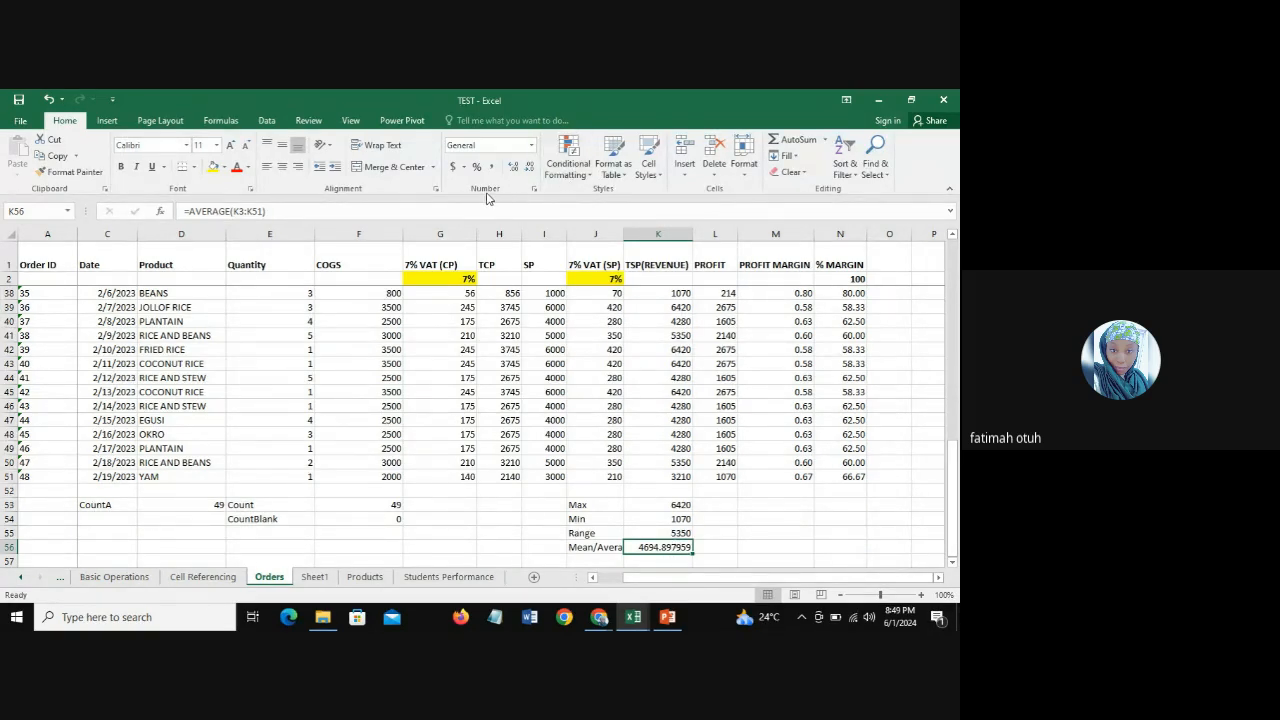
pyautogui.click(528, 168)
pyautogui.click(528, 168)
pyautogui.click(528, 168)
pyautogui.click(528, 168)
# Step: Check the next topic on Sheet1 and enter the label "Median" in J57 of the Orders sheet
pyautogui.click(590, 559)
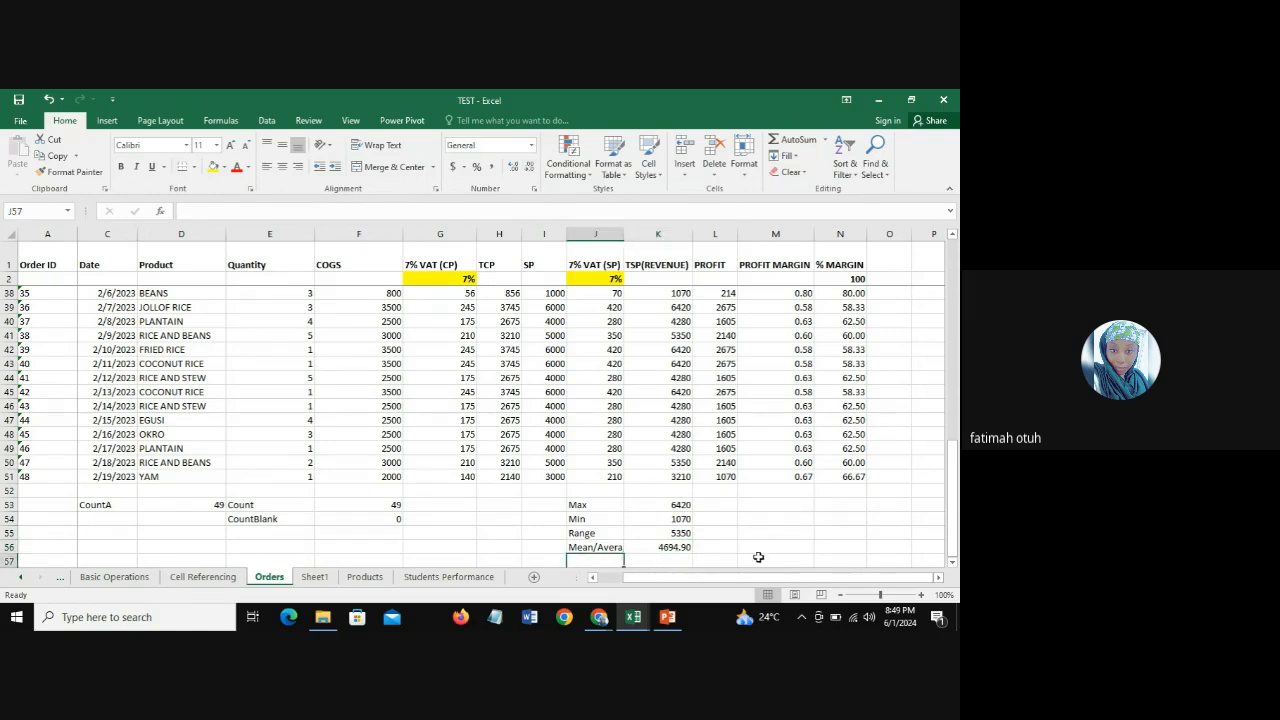
pyautogui.click(952, 562)
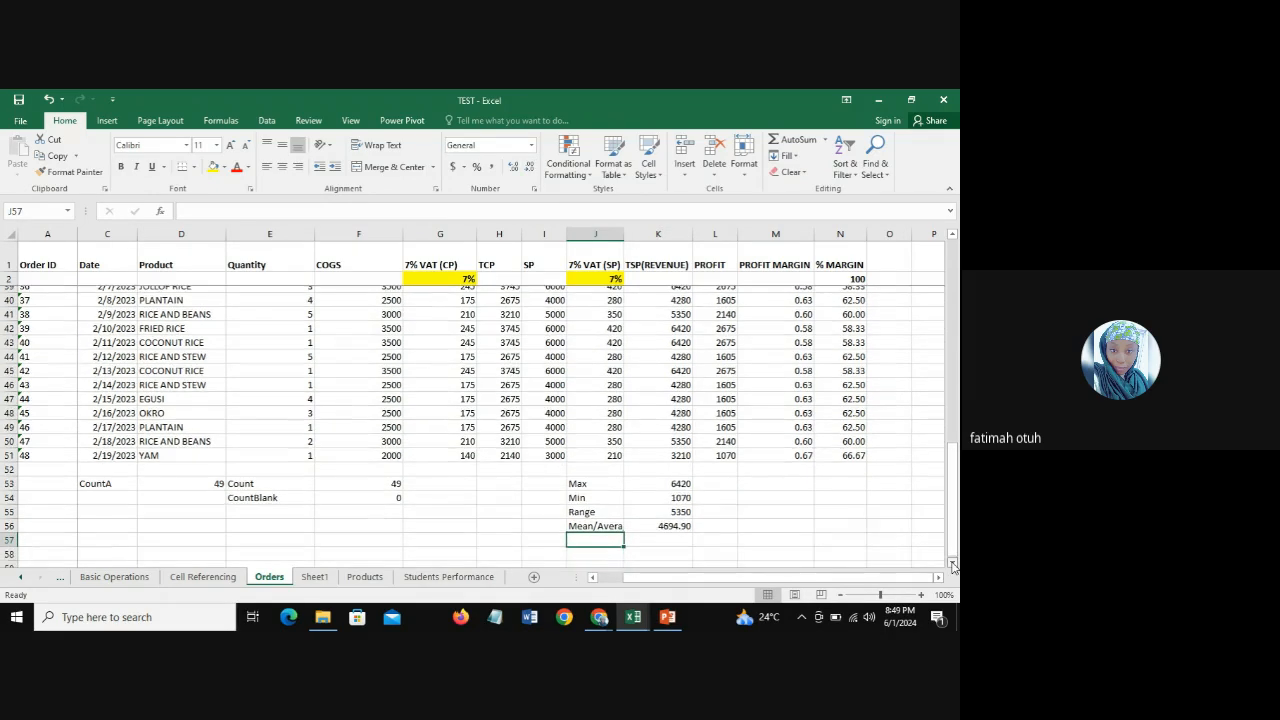
pyautogui.click(952, 562)
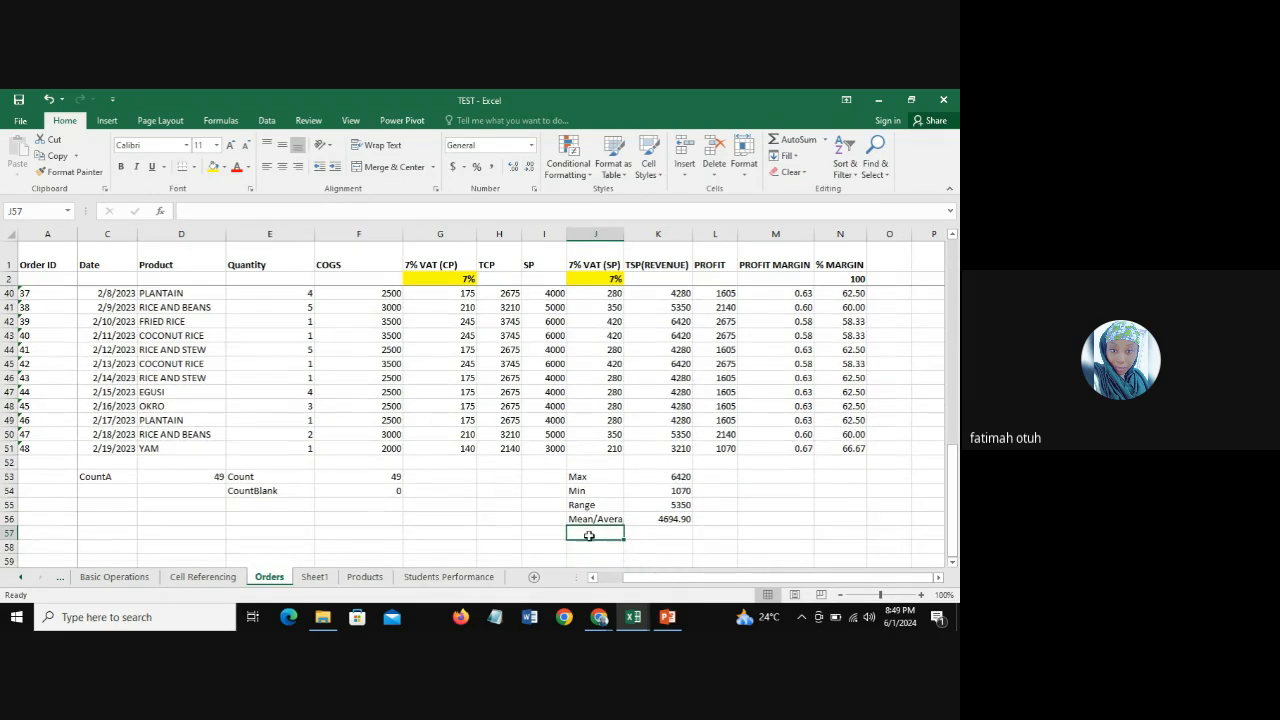
pyautogui.click(315, 577)
pyautogui.click(56, 347)
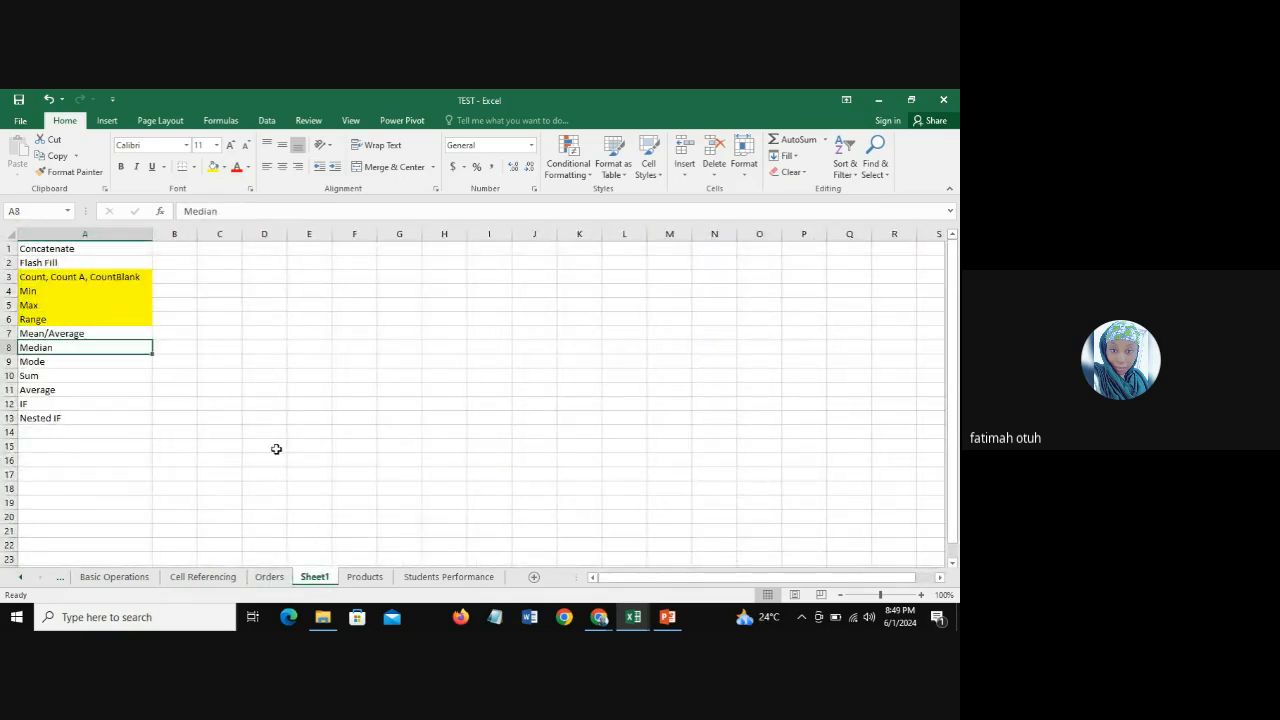
pyautogui.click(271, 579)
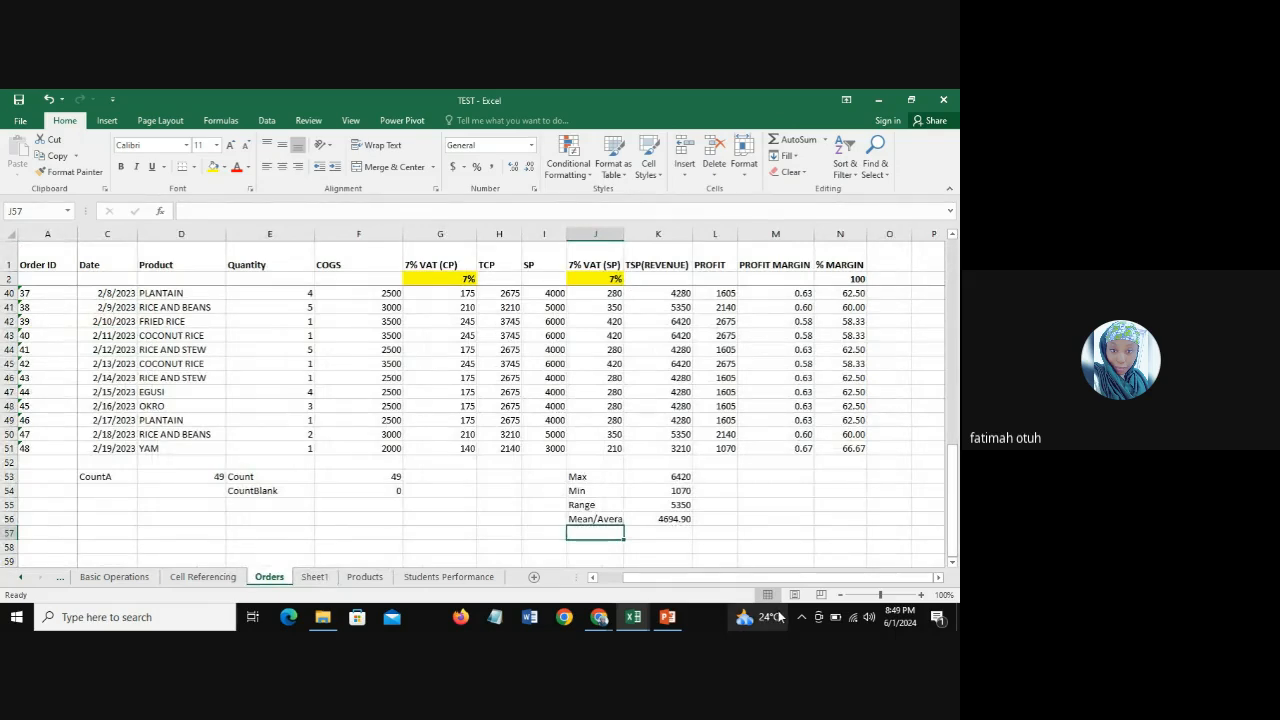
pyautogui.write('Med')
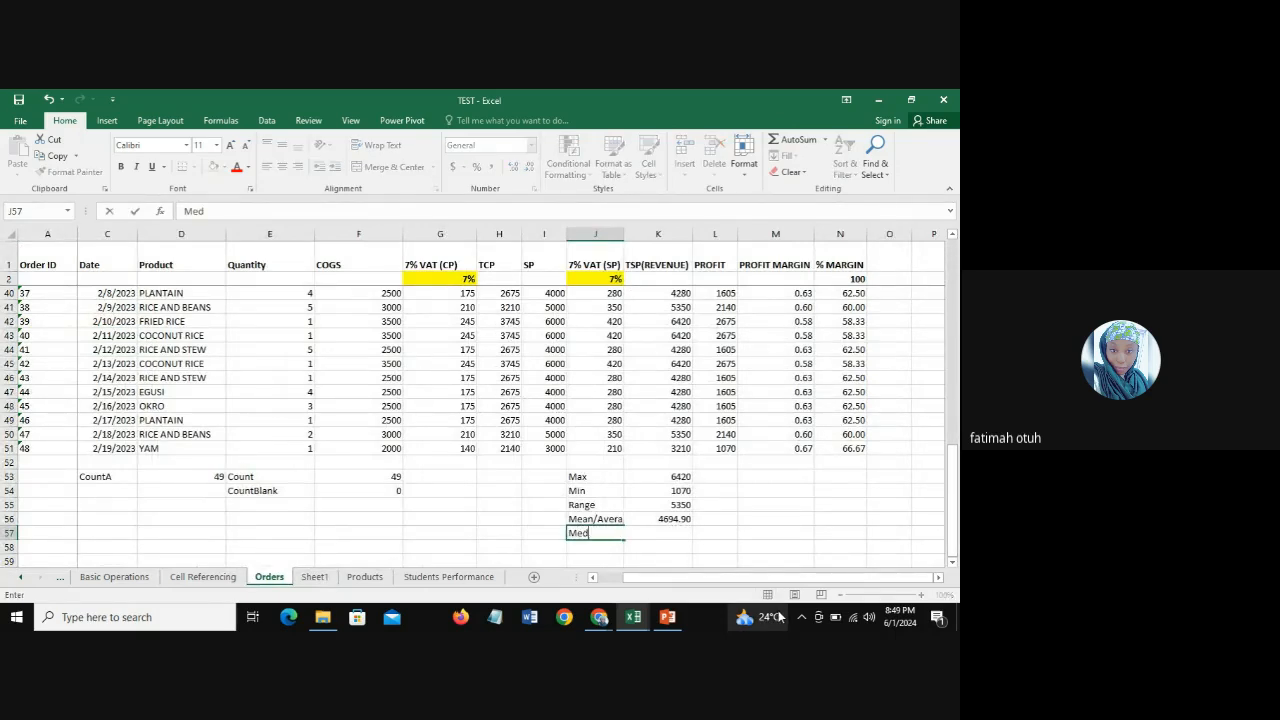
pyautogui.write('ian')
pyautogui.press('Tab')
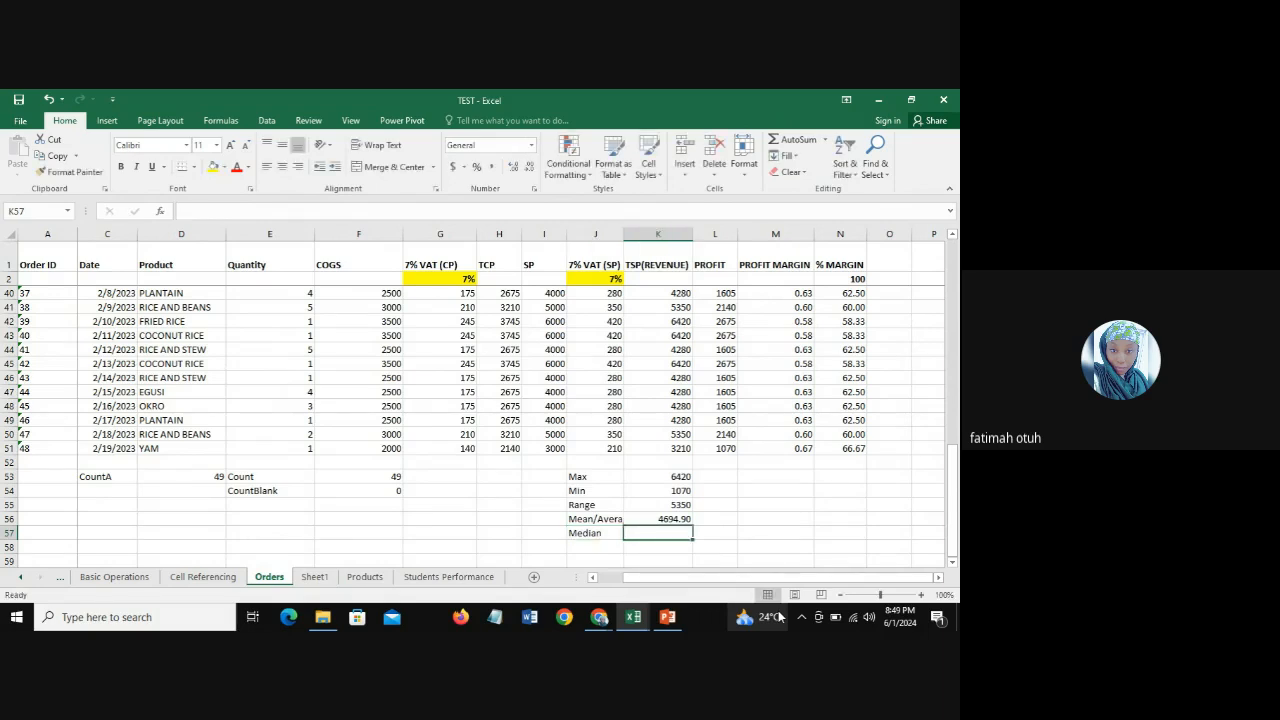
# Step: Calculate the median revenue in K57 with =MEDIAN(K3:K51)
pyautogui.write('=medi')
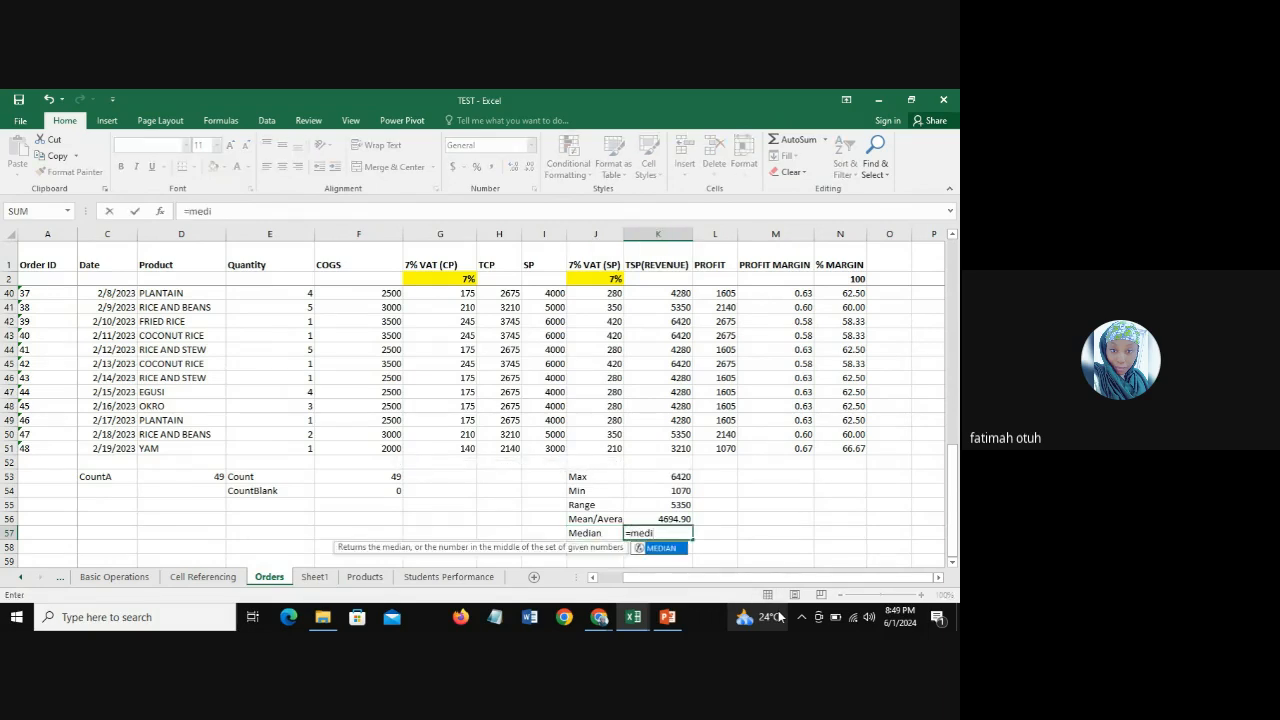
pyautogui.doubleClick(667, 548)
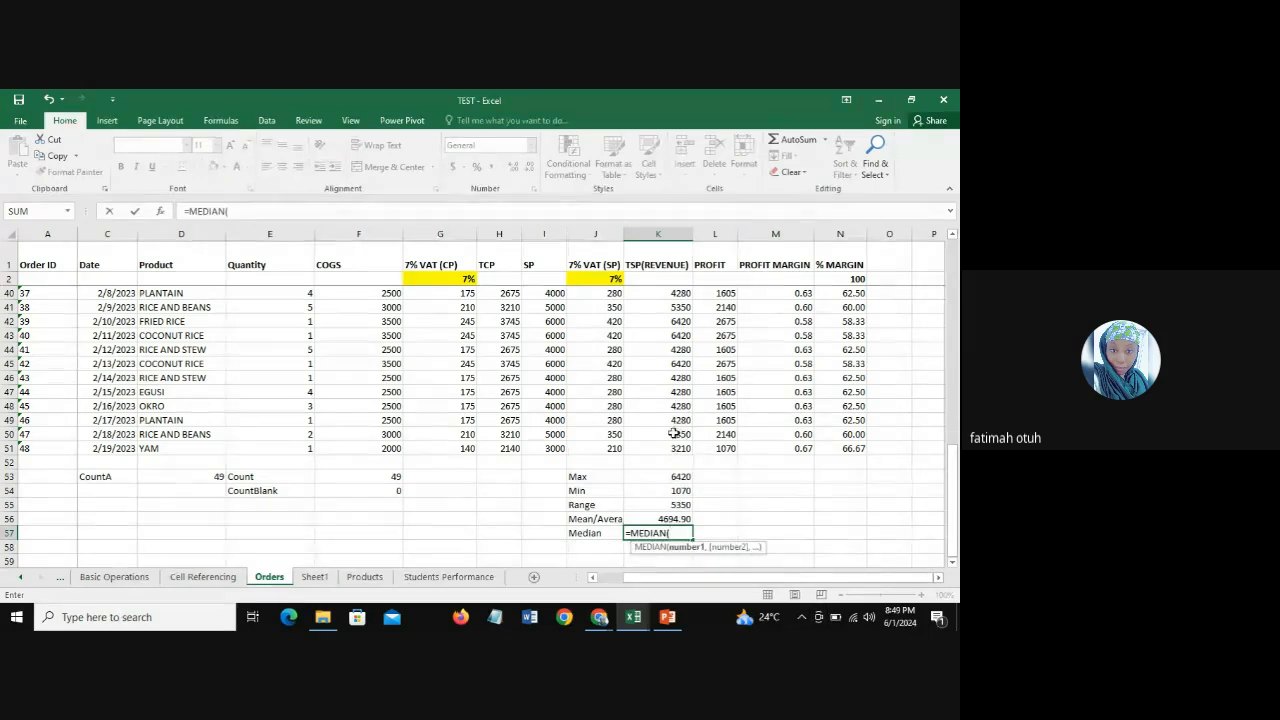
pyautogui.moveTo(676, 450); pyautogui.dragTo(666, 289)
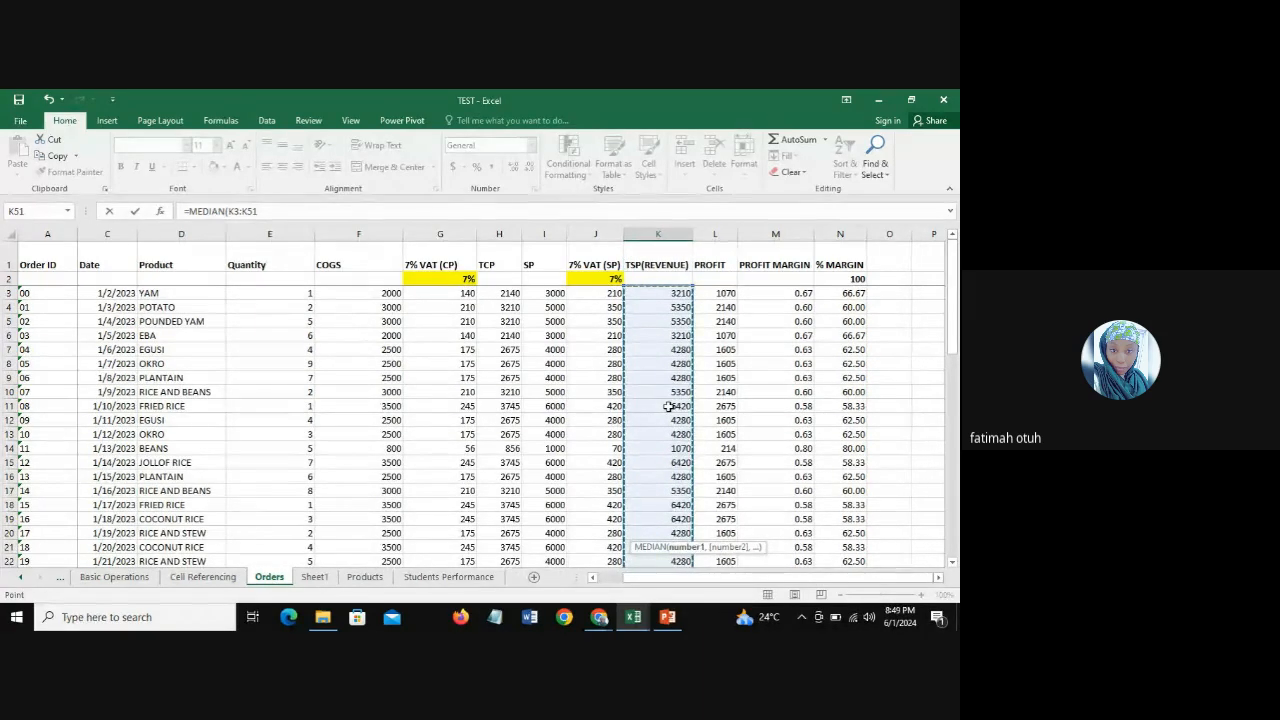
pyautogui.press('Return')
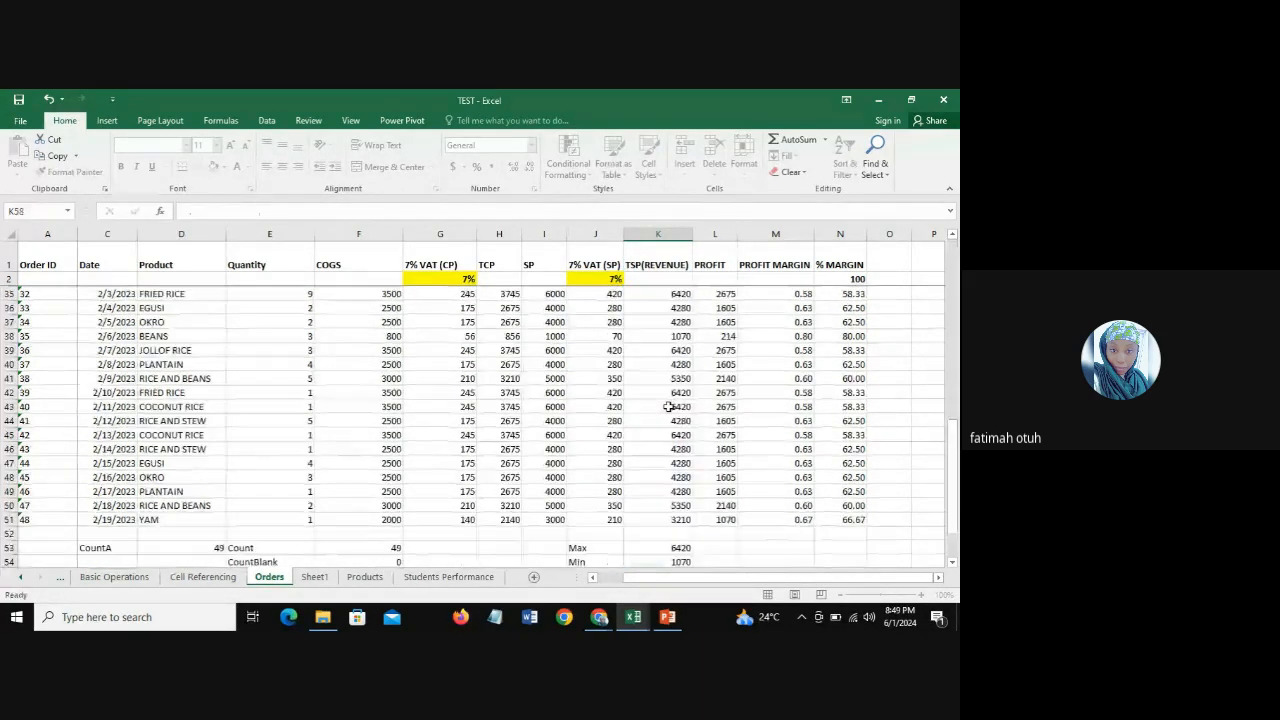
pyautogui.click(660, 548)
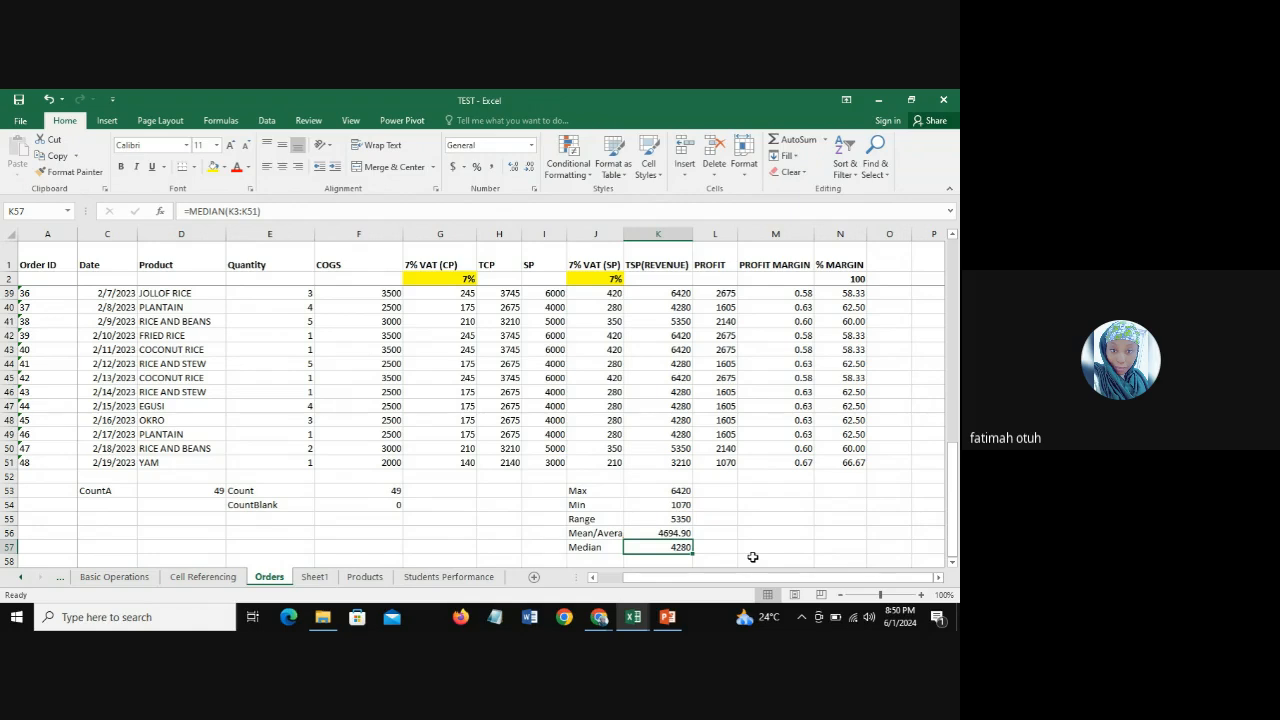
# Step: Enter the label "Mode" in J58 below the Median label
pyautogui.click(604, 560)
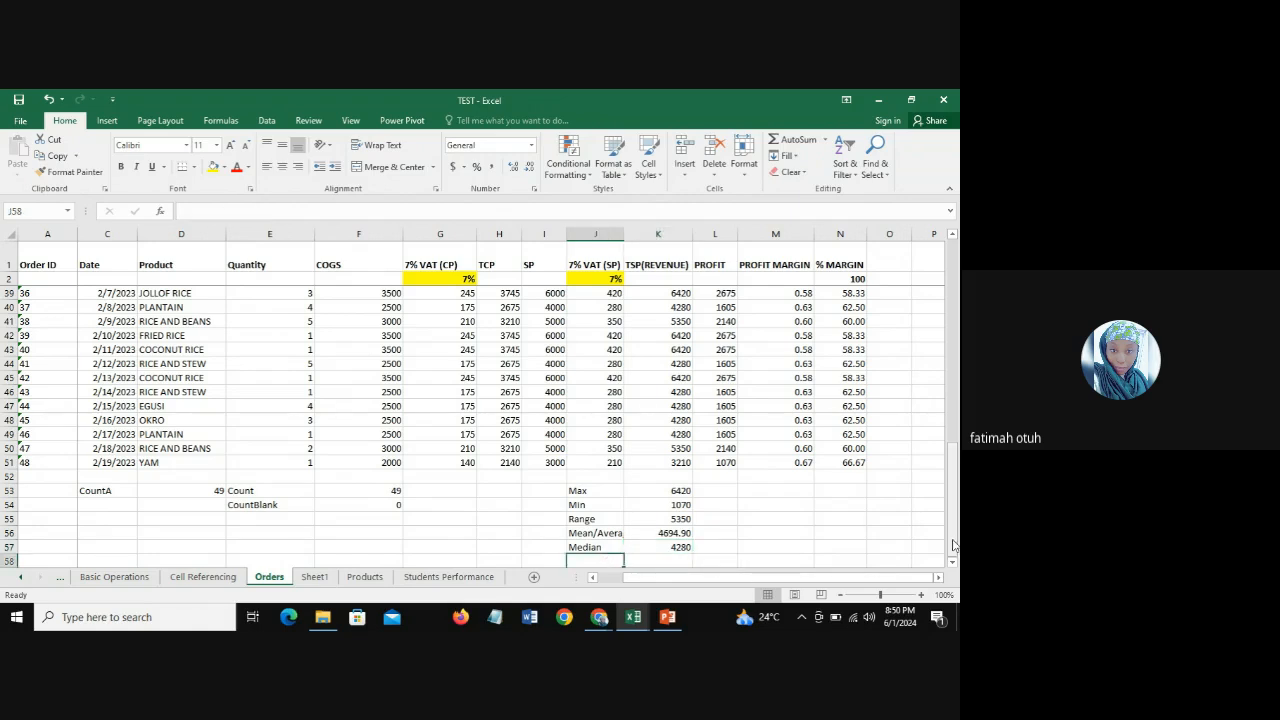
pyautogui.scroll(-1, 830, 544)
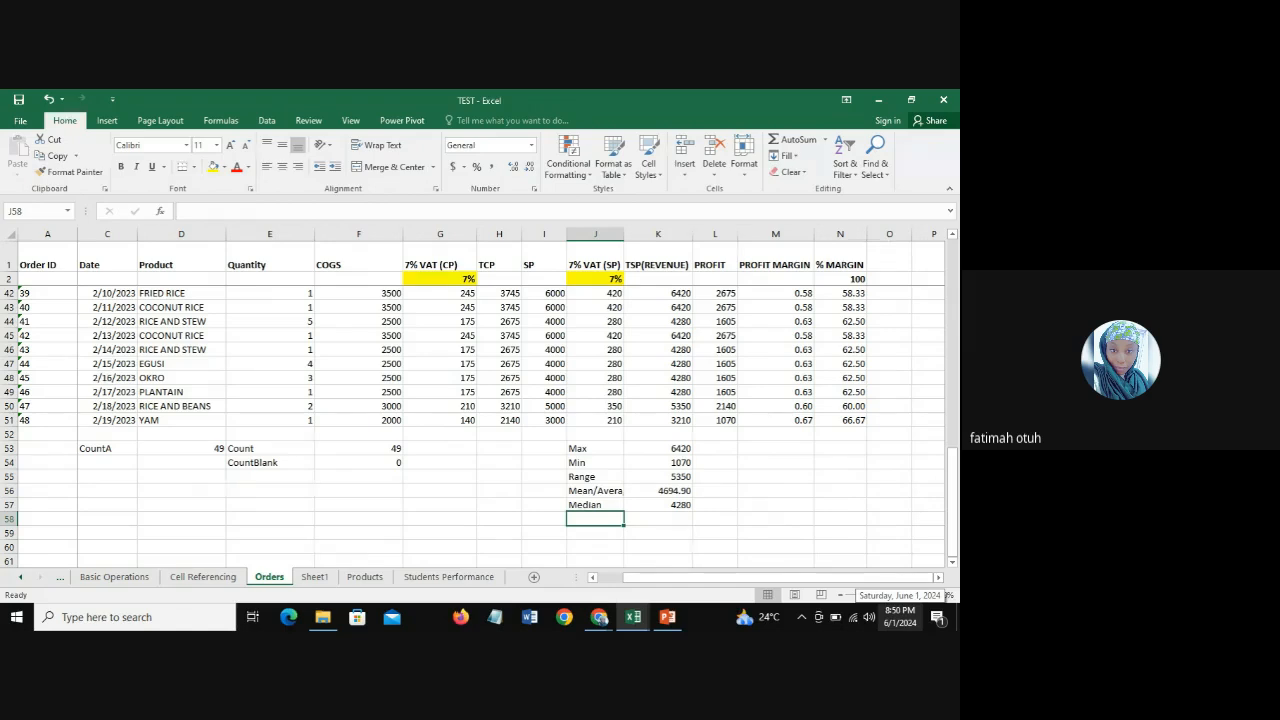
pyautogui.write('Mode')
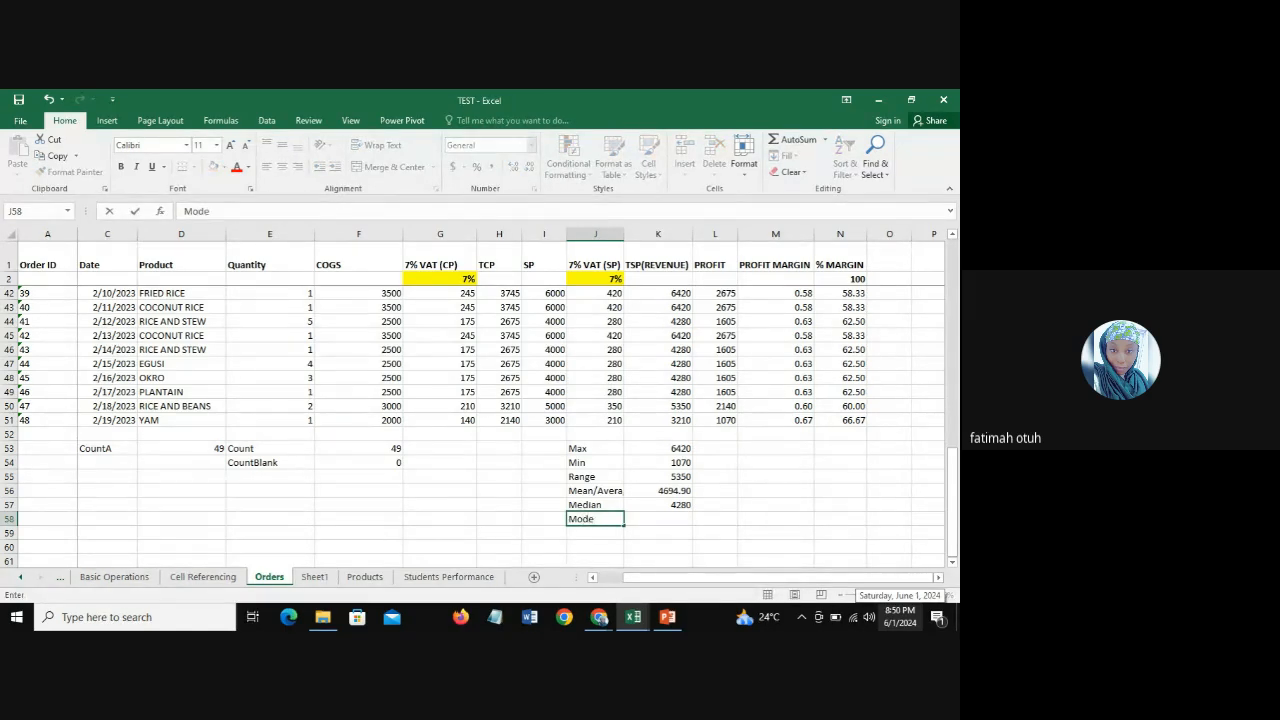
pyautogui.press('Tab')
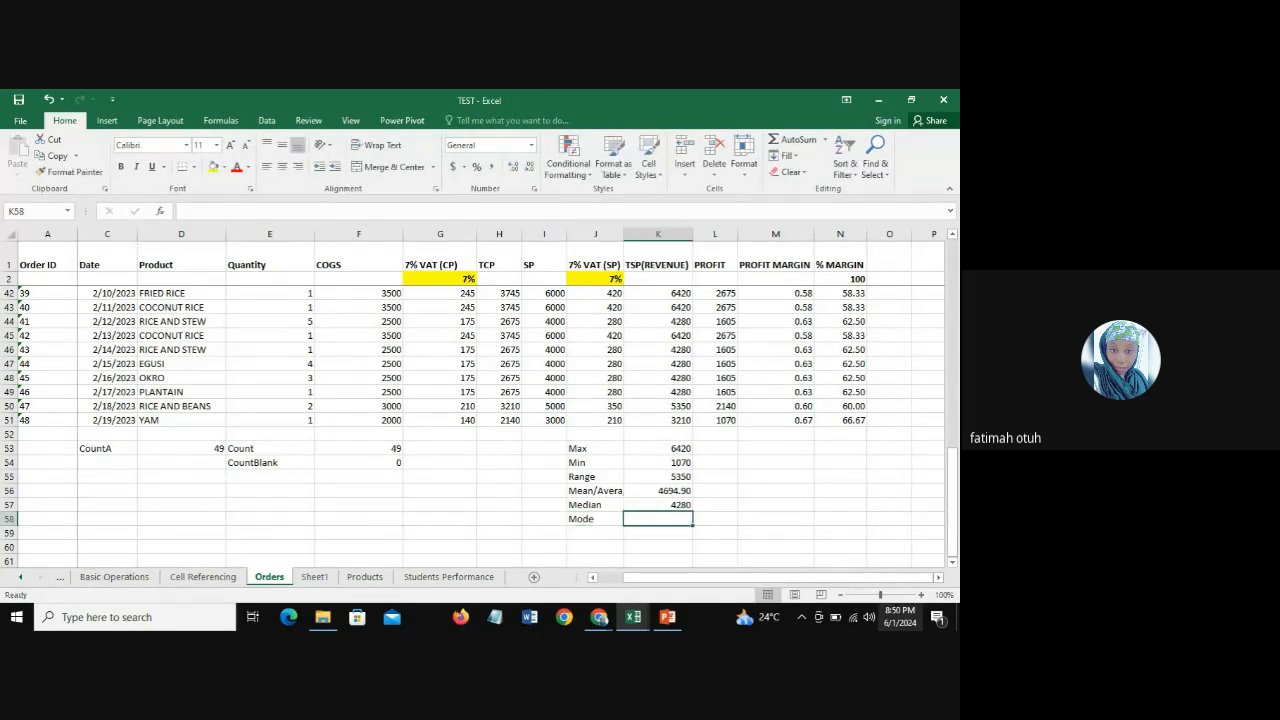
# Step: Calculate the most frequent revenue value in K58 using the MODE function over K3:K51
pyautogui.write('=')
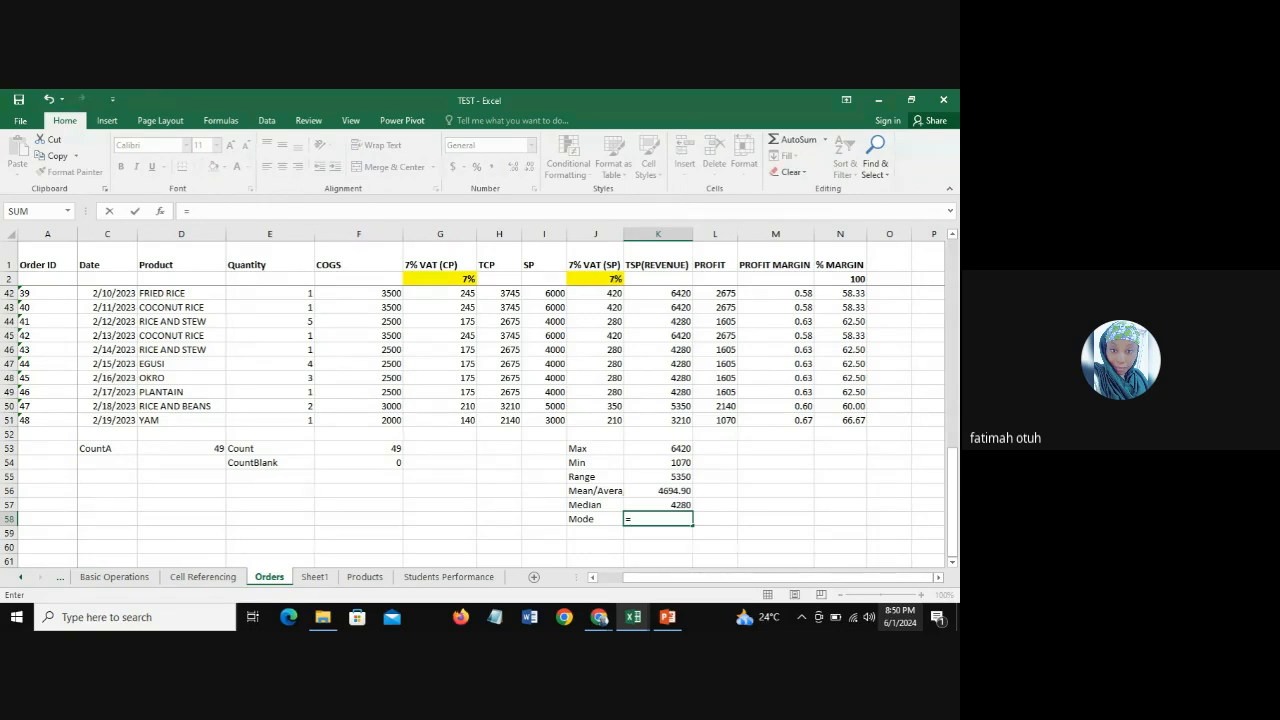
pyautogui.write('mod')
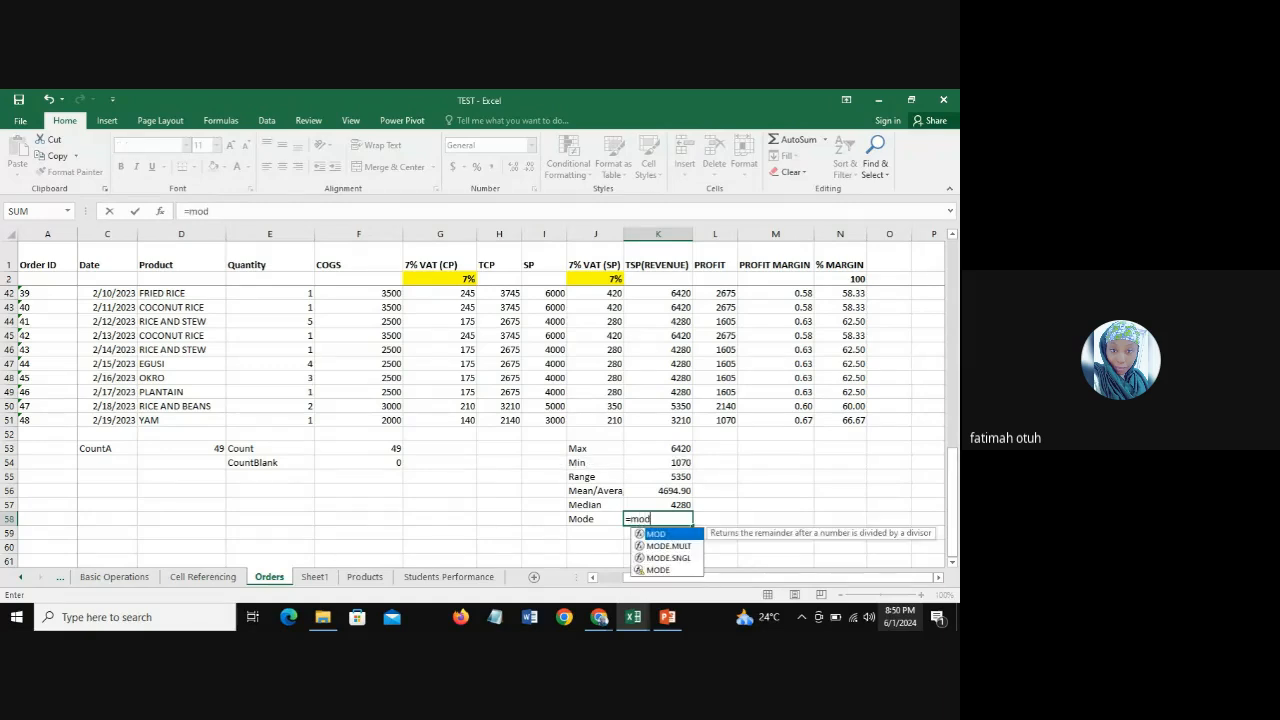
pyautogui.write('e')
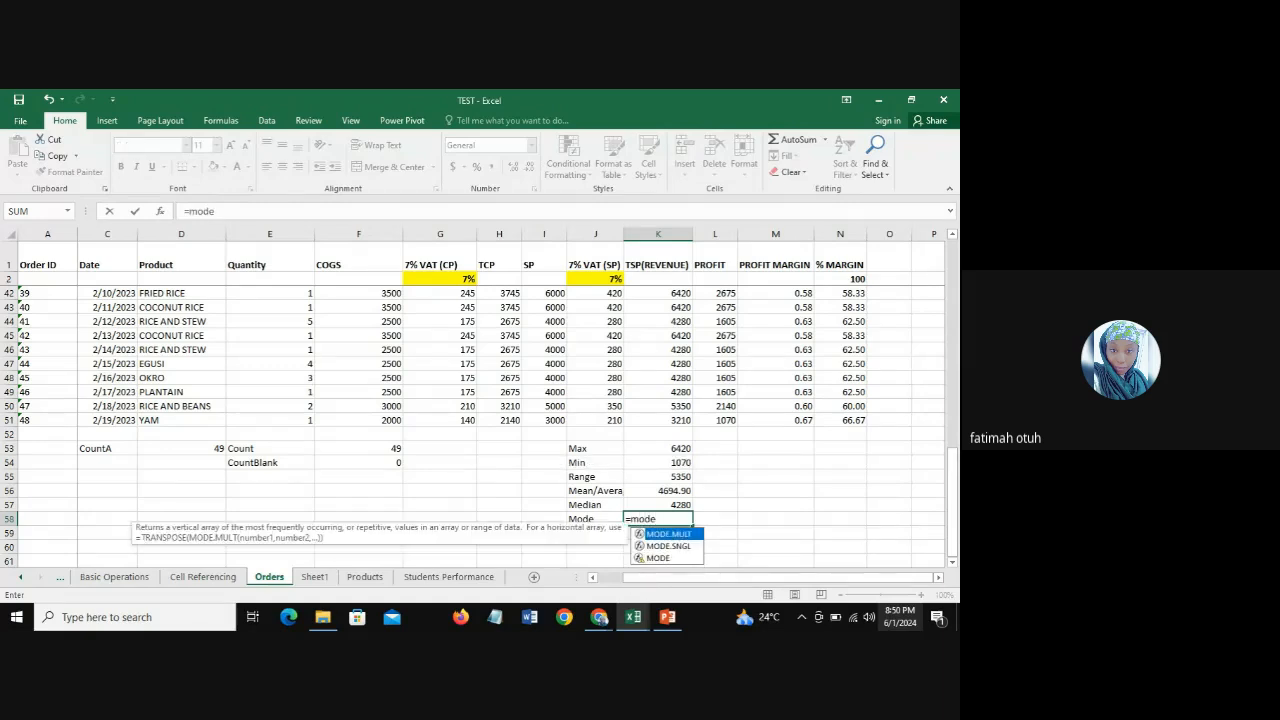
pyautogui.click(657, 558)
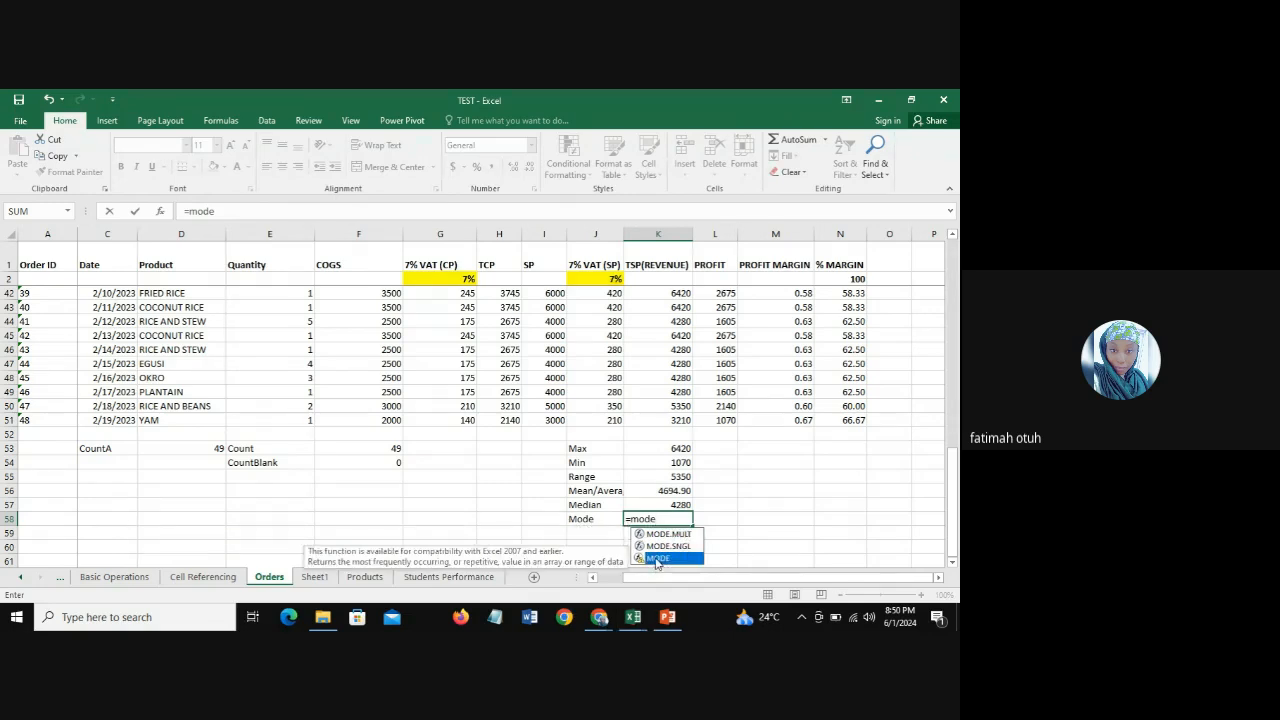
pyautogui.doubleClick(657, 559)
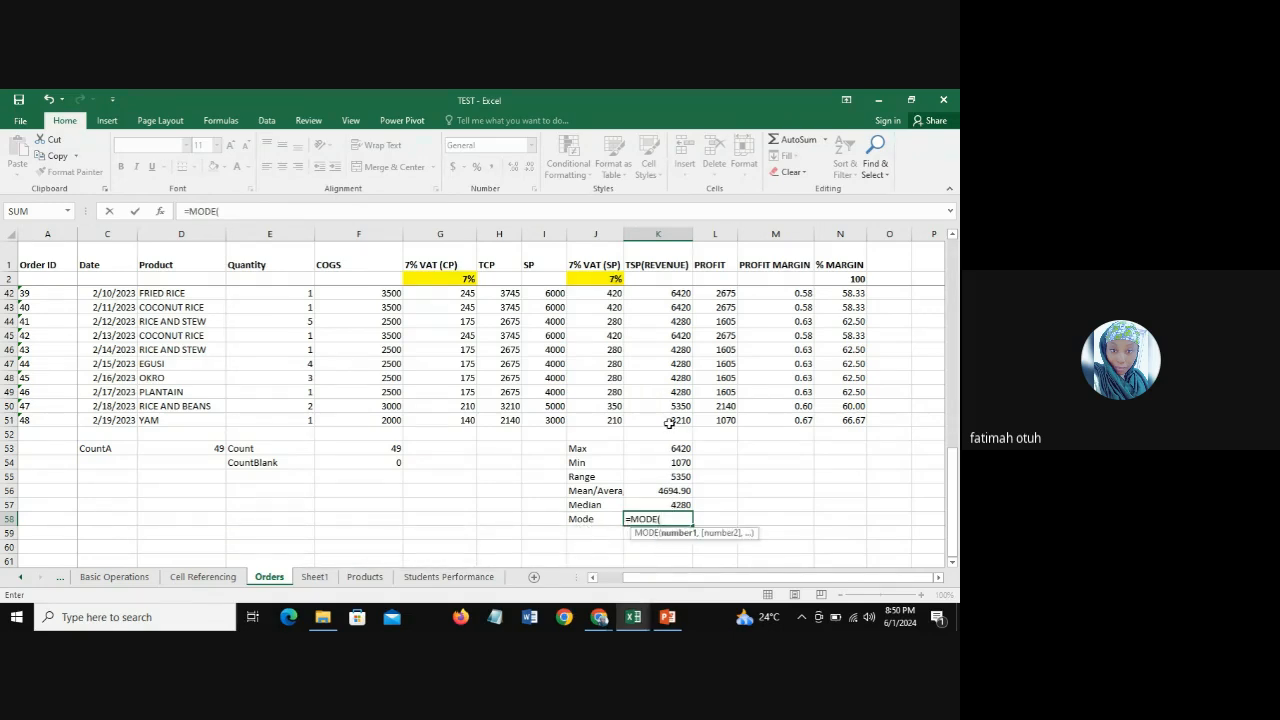
pyautogui.moveTo(669, 423); pyautogui.dragTo(671, 288)
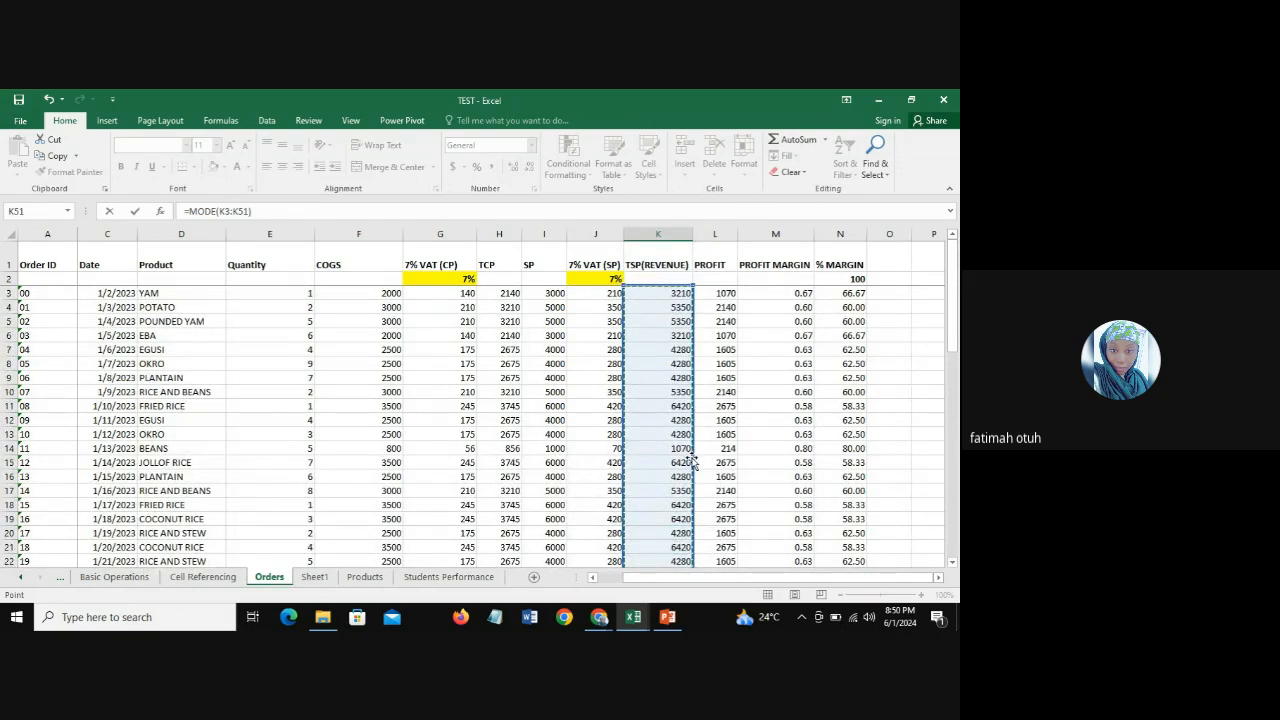
pyautogui.press('Return')
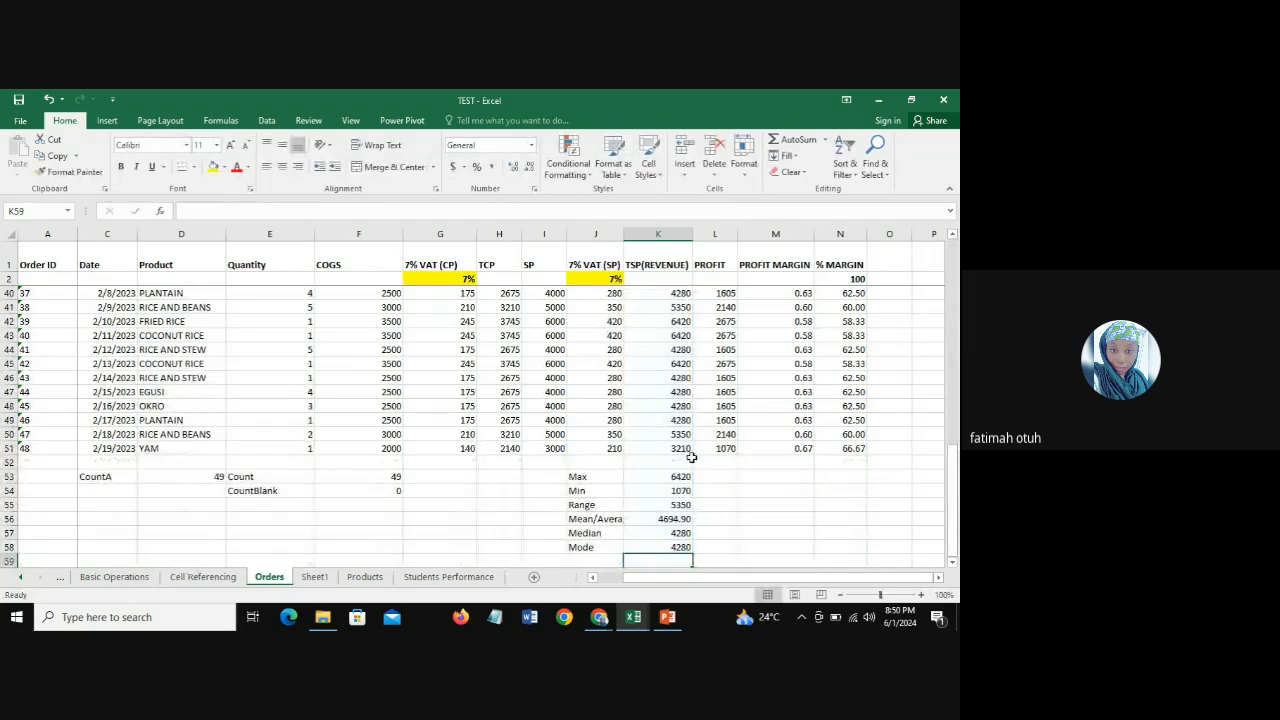
pyautogui.click(668, 547)
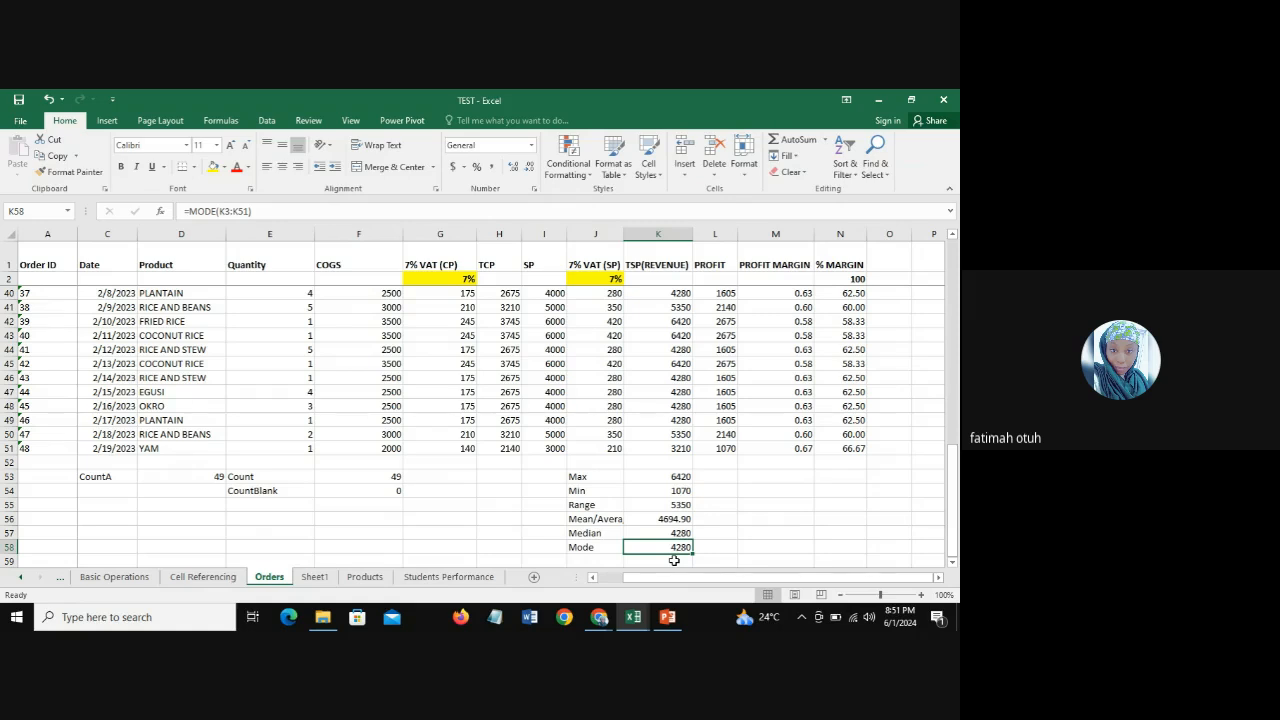
# Step: Switch to the Google Meet call in Chrome to check on the participants, and return to the TEST workbook in Excel
pyautogui.click(600, 620)
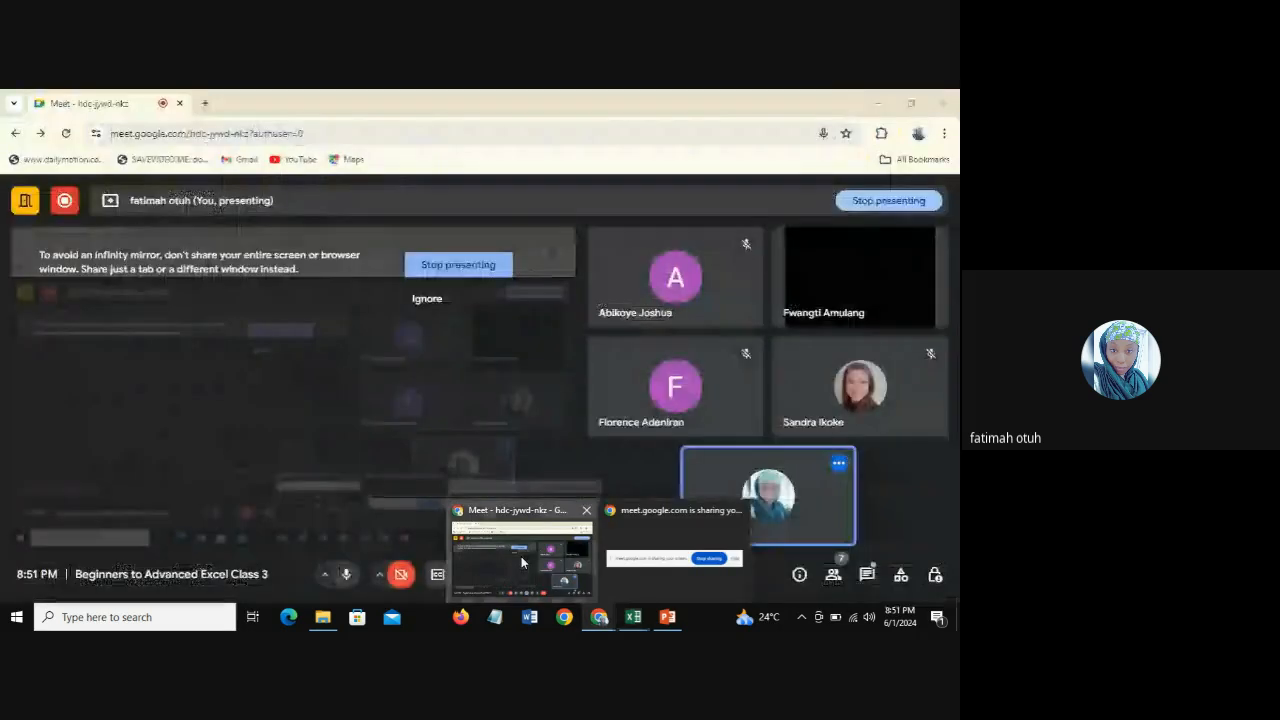
pyautogui.click(522, 532)
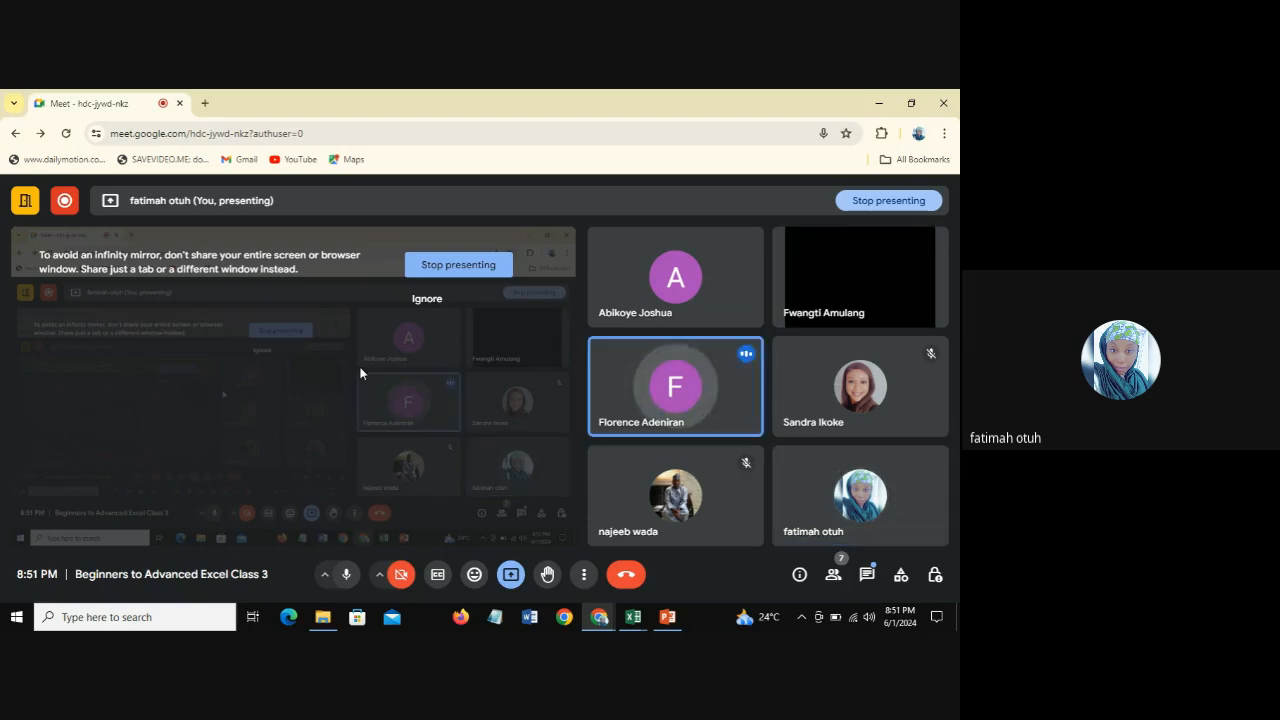
pyautogui.click(628, 619)
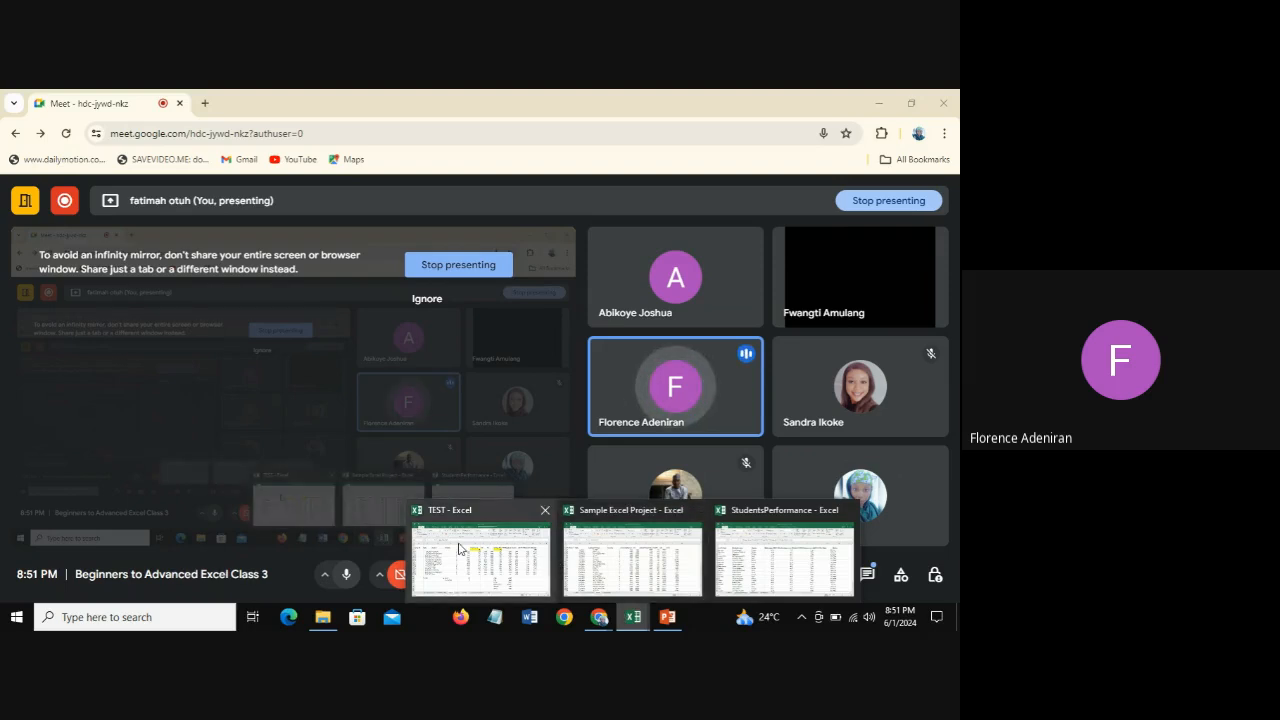
pyautogui.moveTo(460, 548)
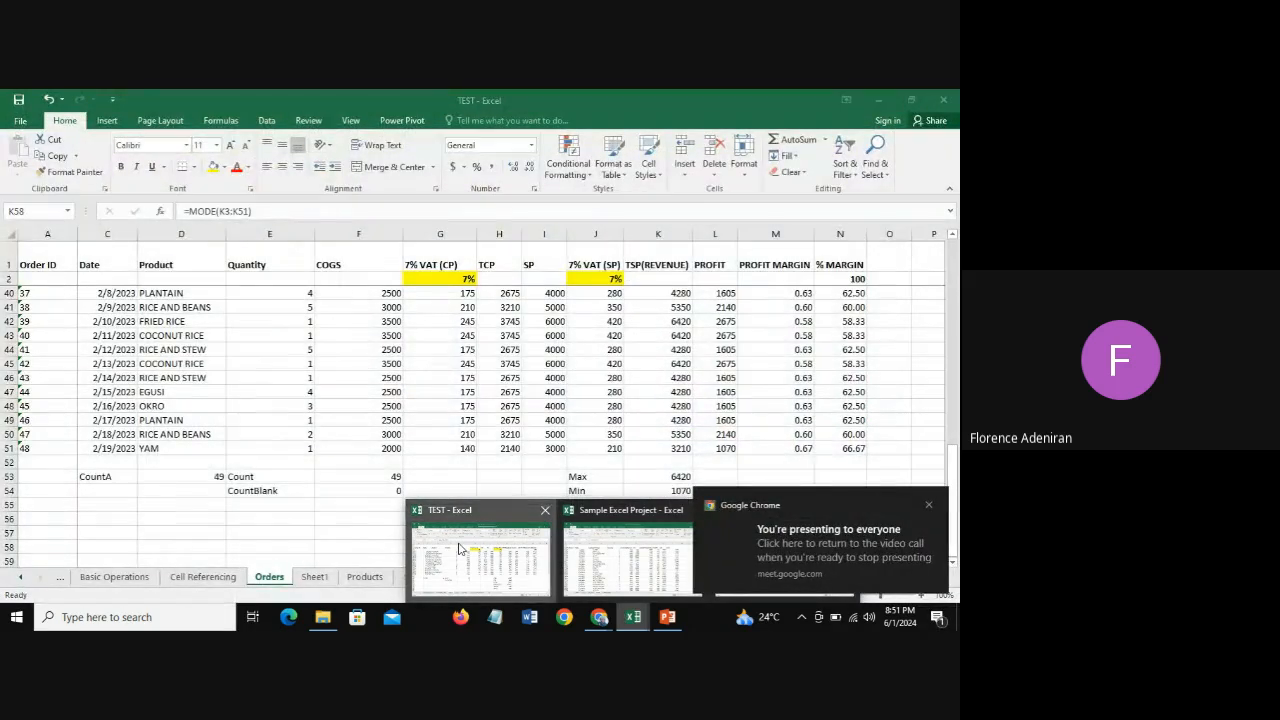
pyautogui.click(460, 548)
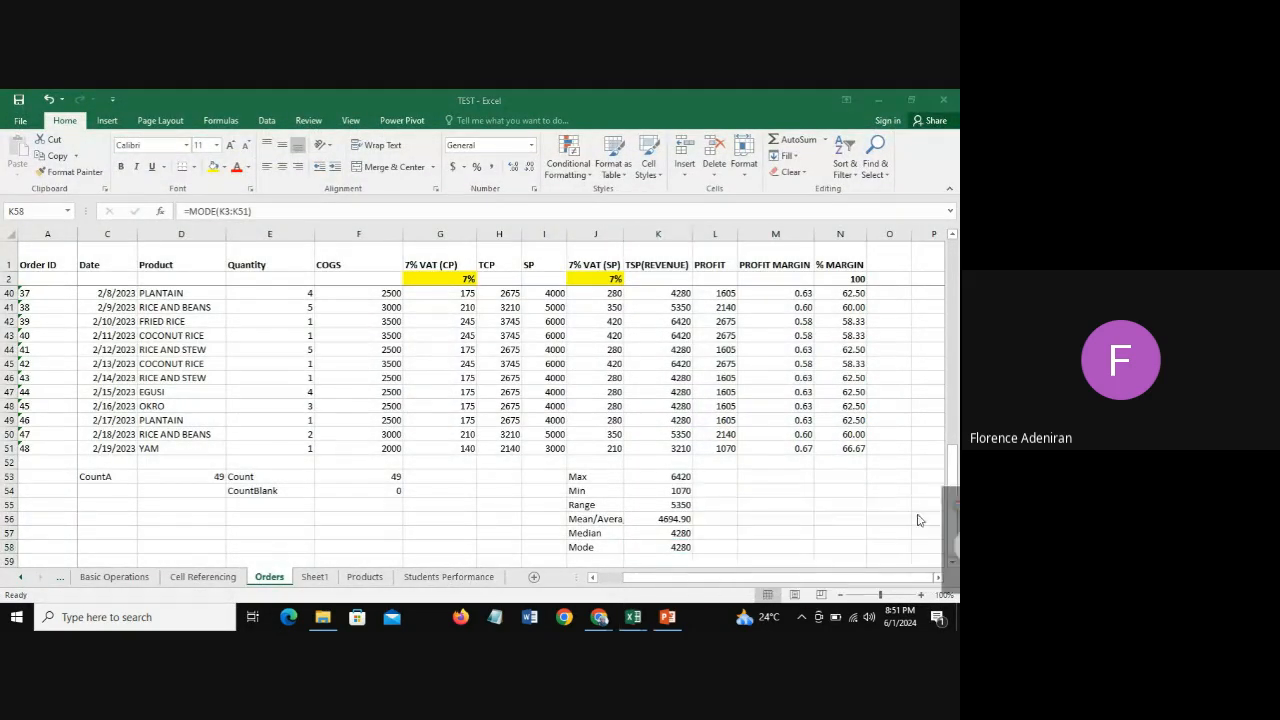
# Step: Bring up the Google Meet window in Chrome for a look at the call and return to the Orders sheet
pyautogui.click(929, 505)
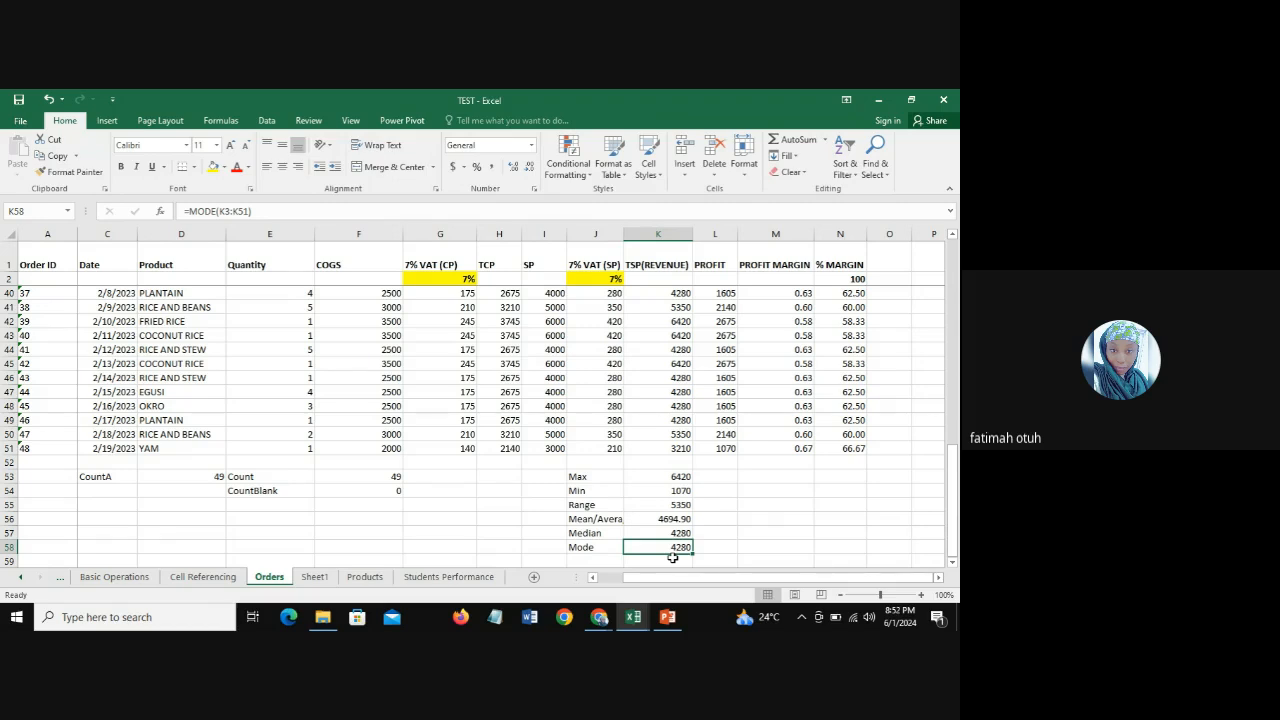
pyautogui.moveTo(600, 620)
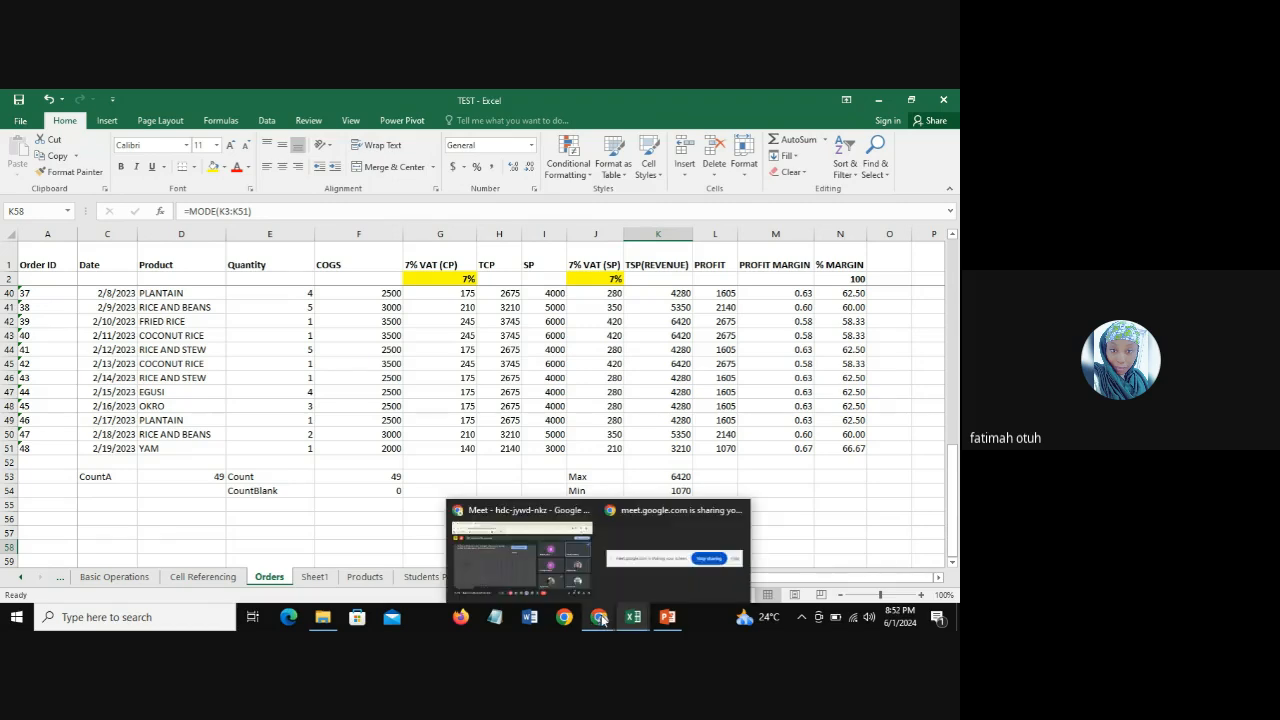
pyautogui.click(574, 585)
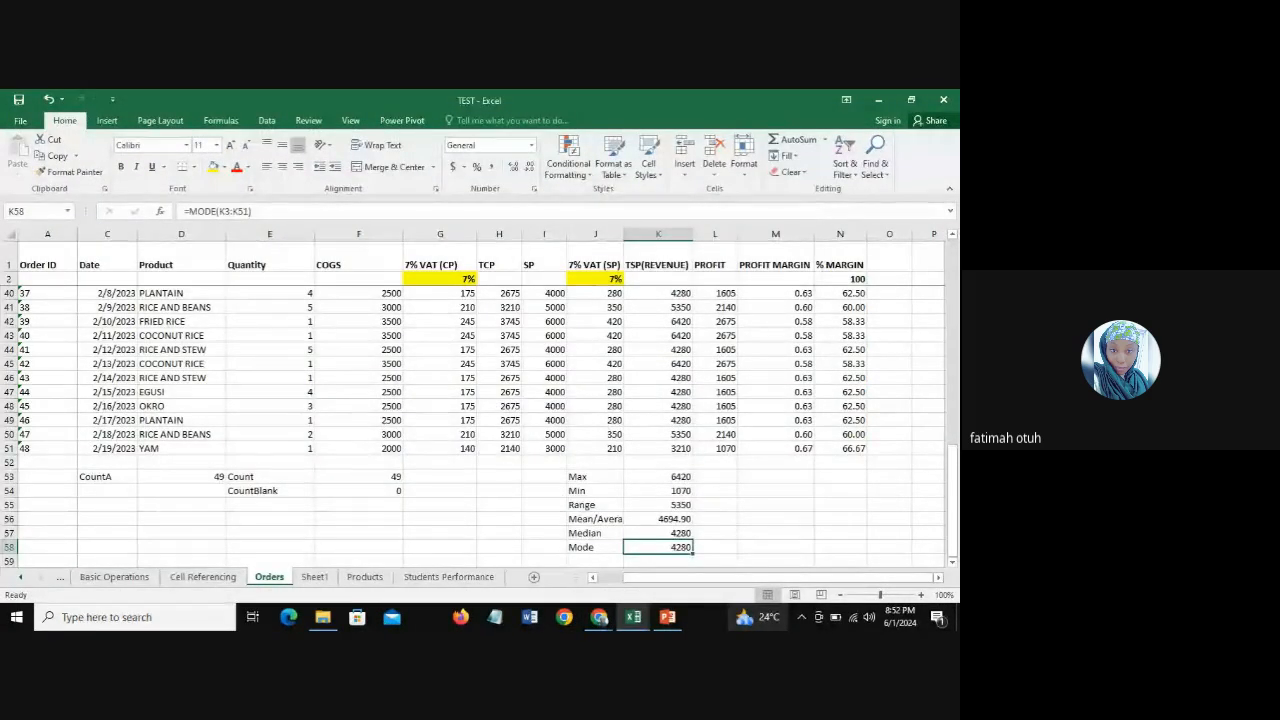
# Step: Review the Median and Mode labels in J57:J58 together with their formulas in K57 and K58
pyautogui.click(589, 547)
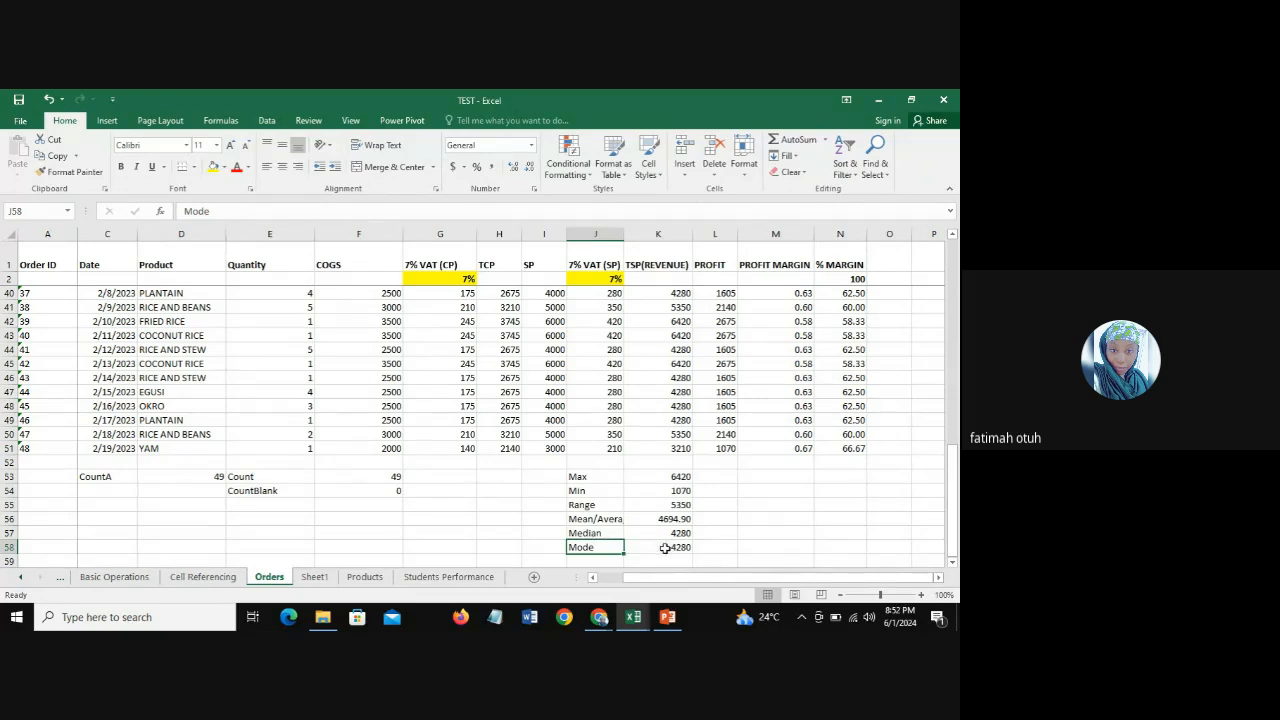
pyautogui.click(664, 548)
pyautogui.click(598, 533)
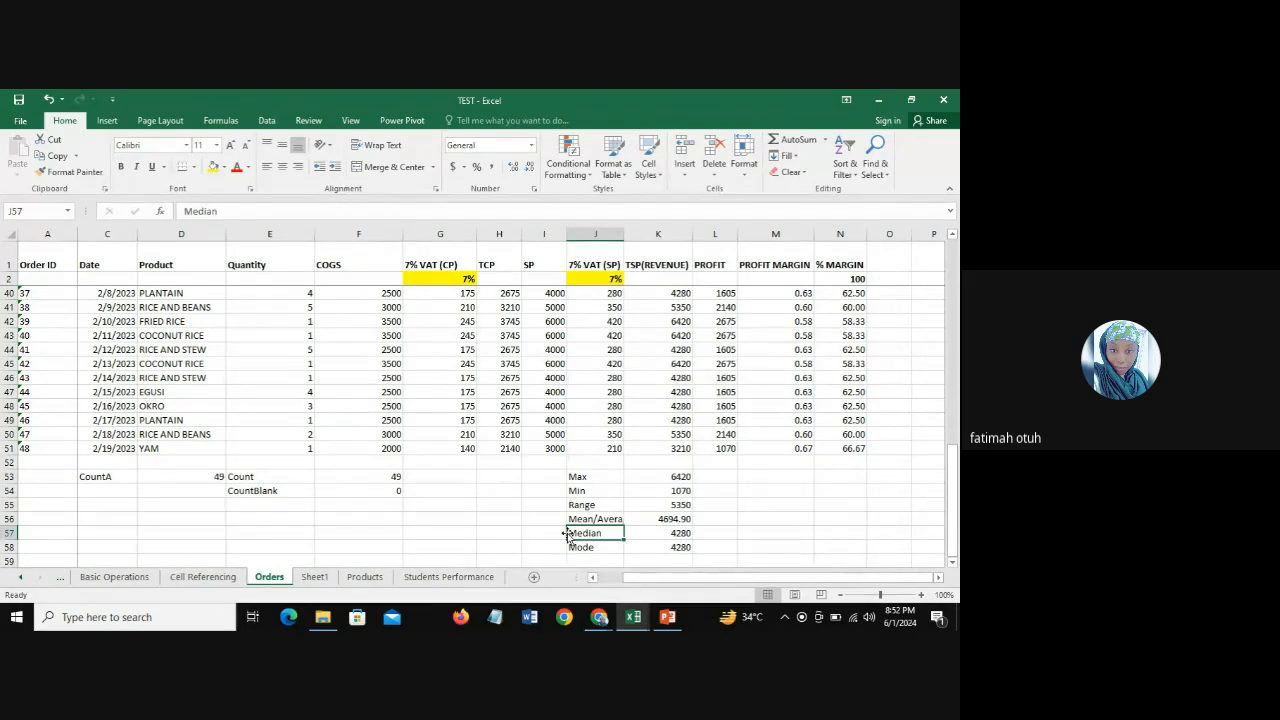
pyautogui.click(582, 547)
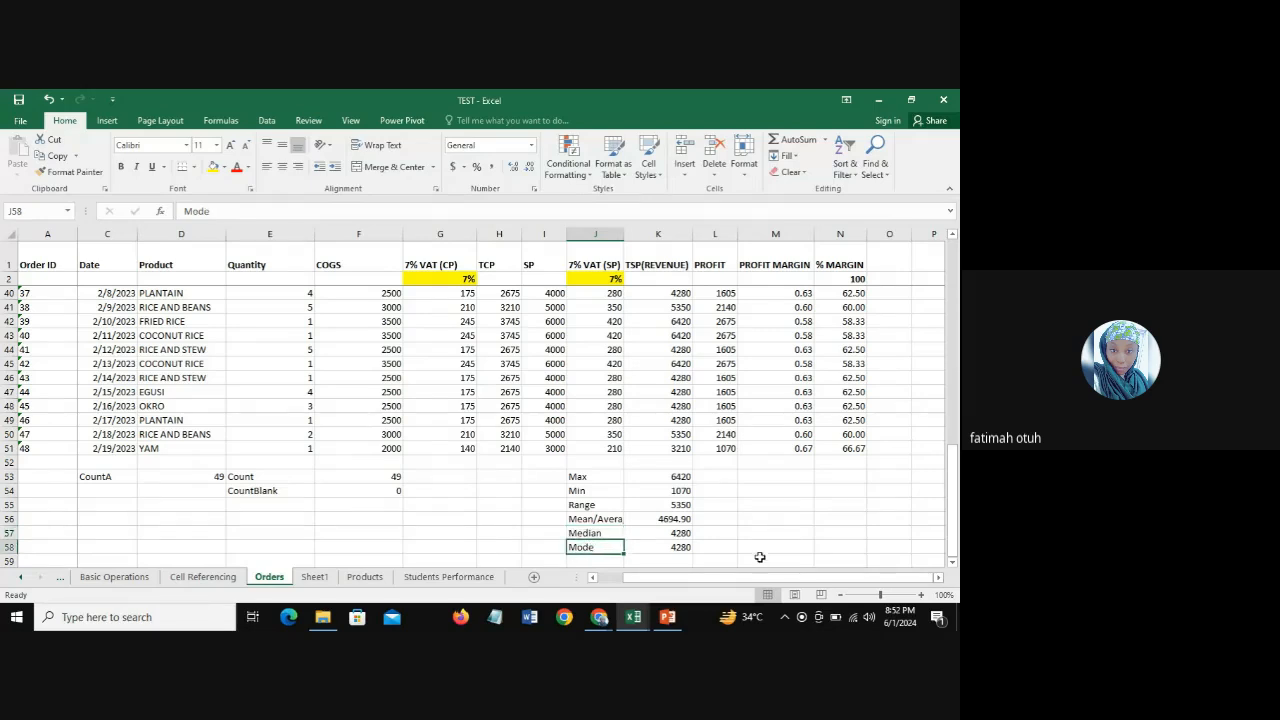
pyautogui.click(679, 549)
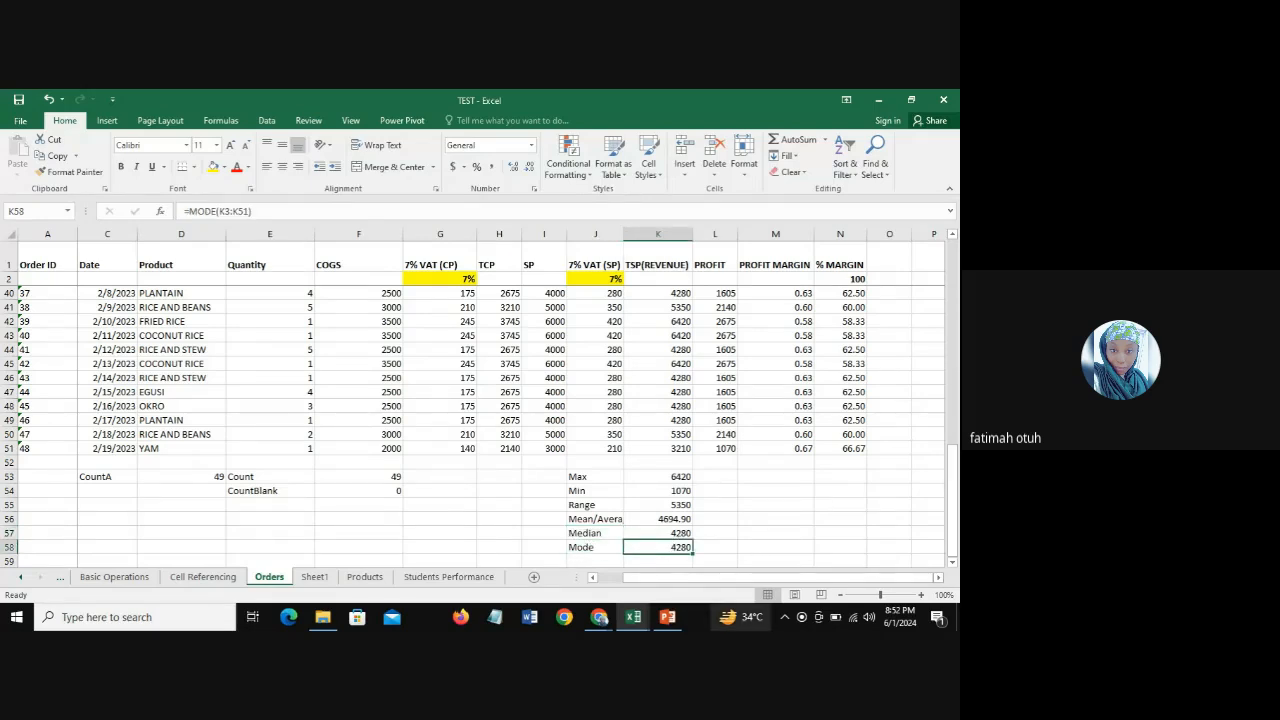
pyautogui.click(675, 533)
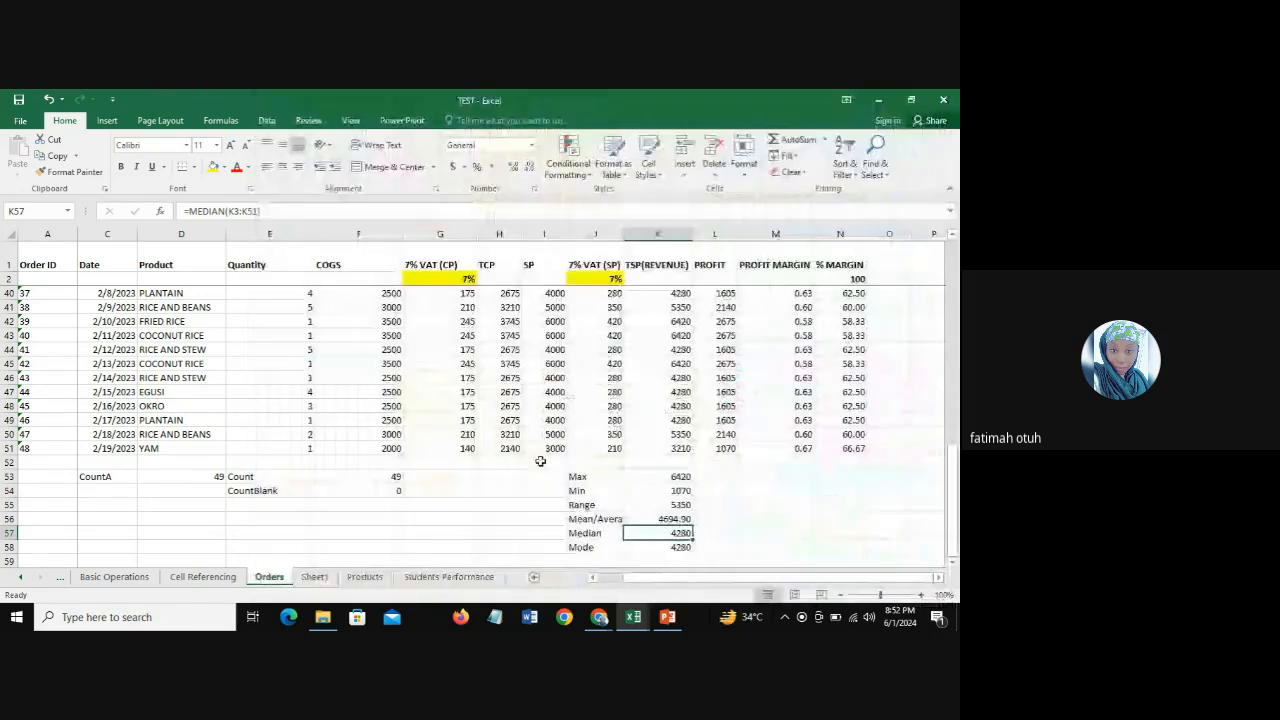
pyautogui.click(650, 548)
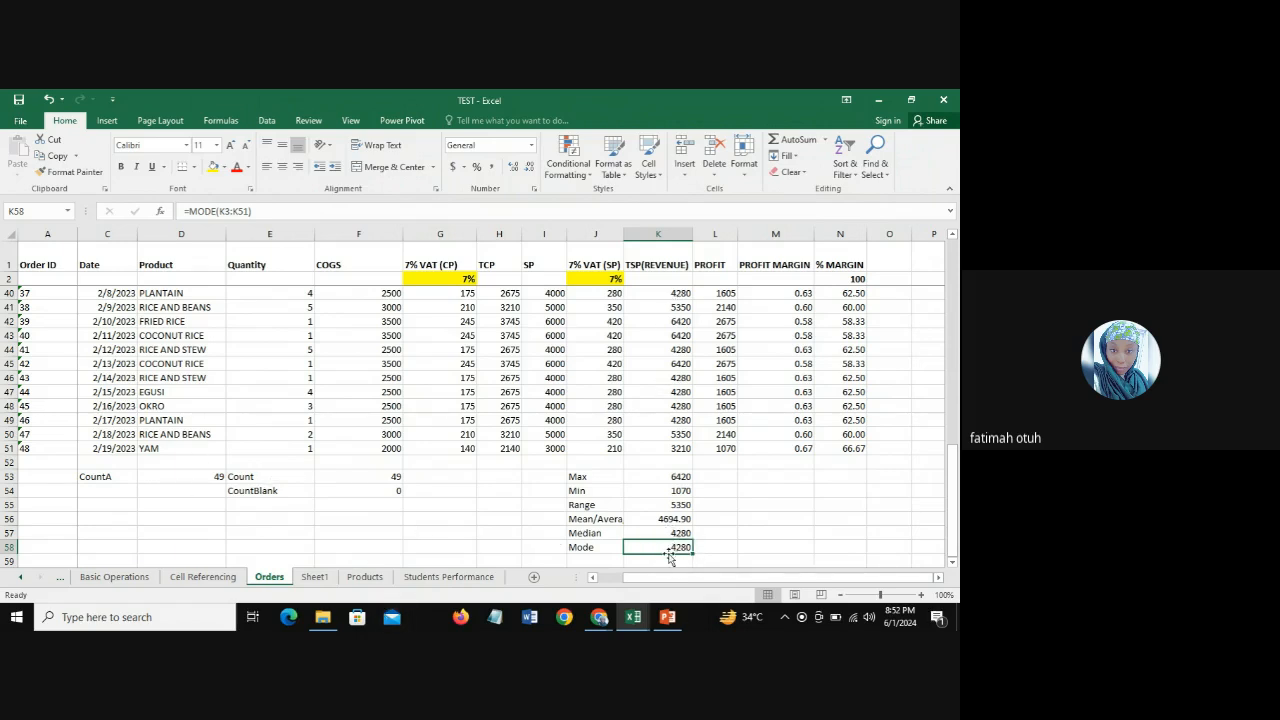
# Step: Compare the mean, median and mode results in K56:K58 with their labels in J56:J58
pyautogui.moveTo(672, 520); pyautogui.dragTo(670, 546)
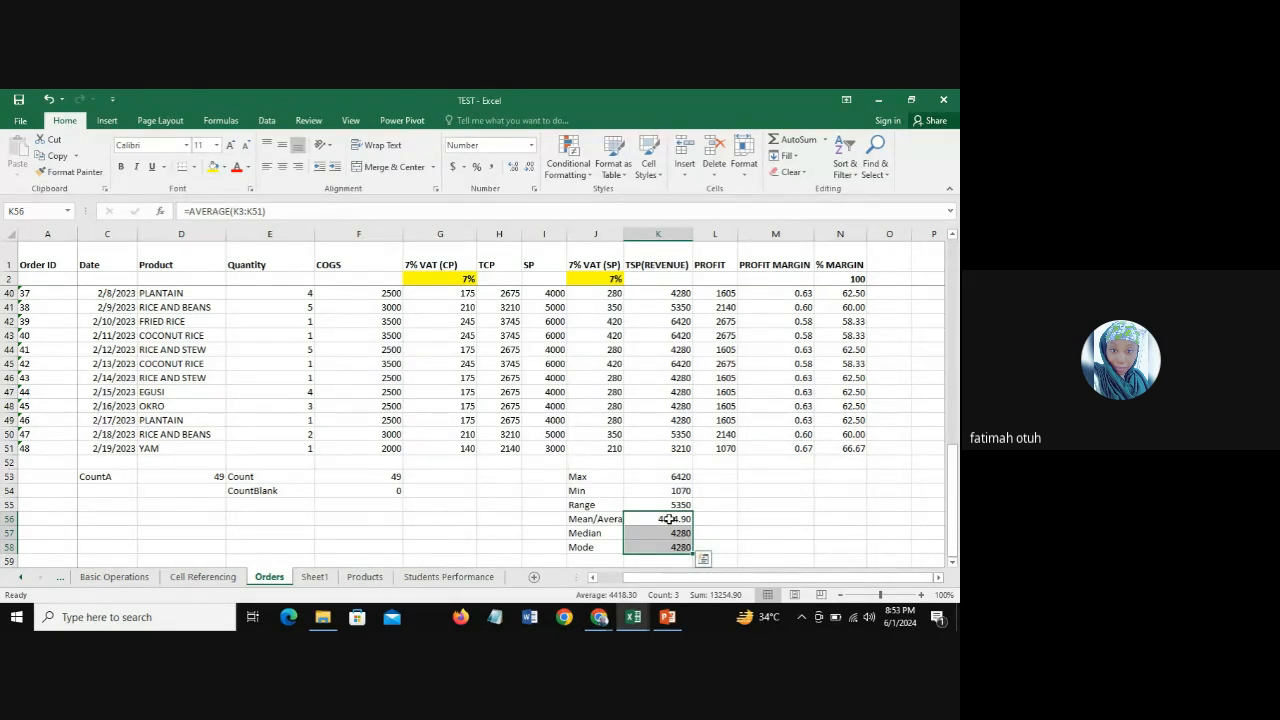
pyautogui.moveTo(677, 519); pyautogui.dragTo(680, 549)
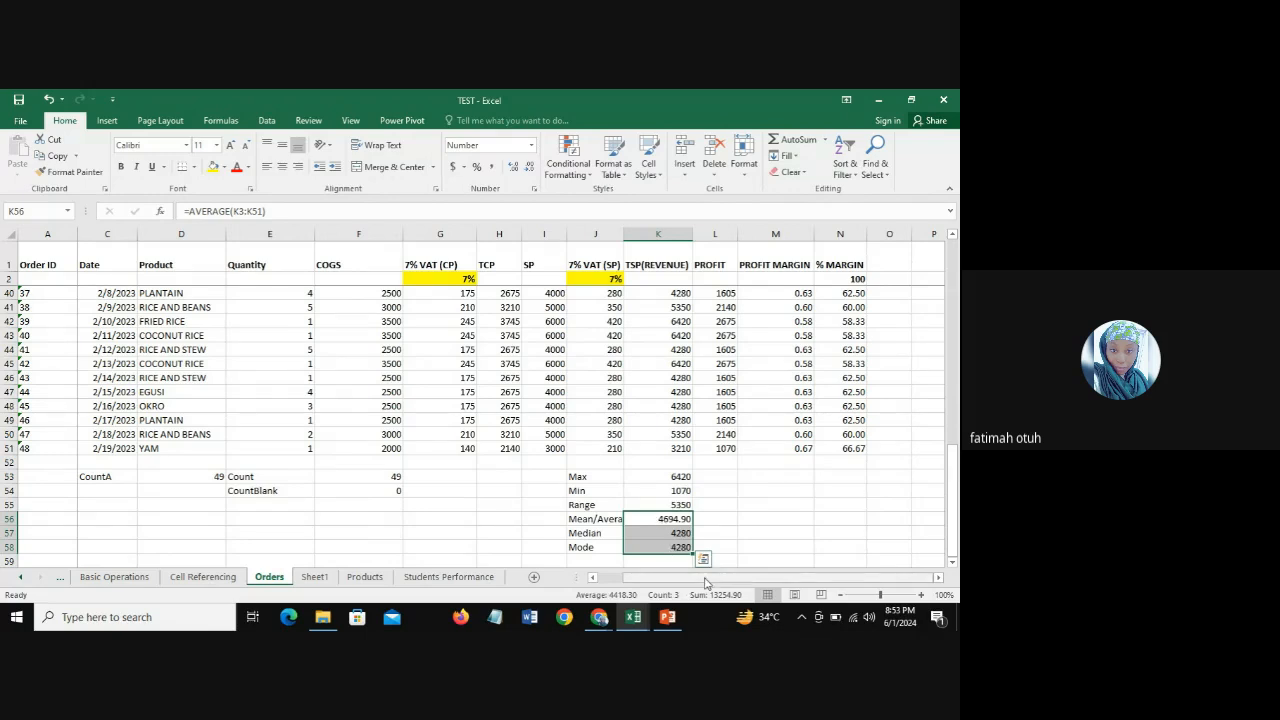
pyautogui.click(660, 536)
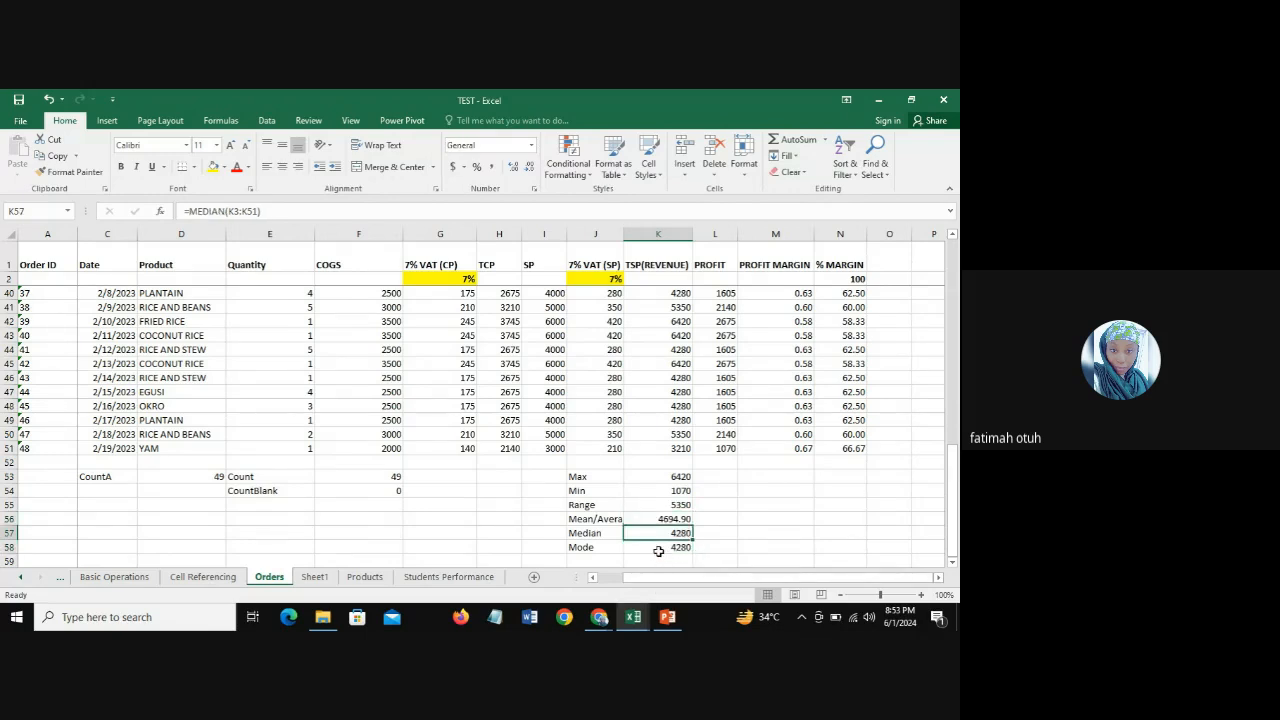
pyautogui.click(659, 549)
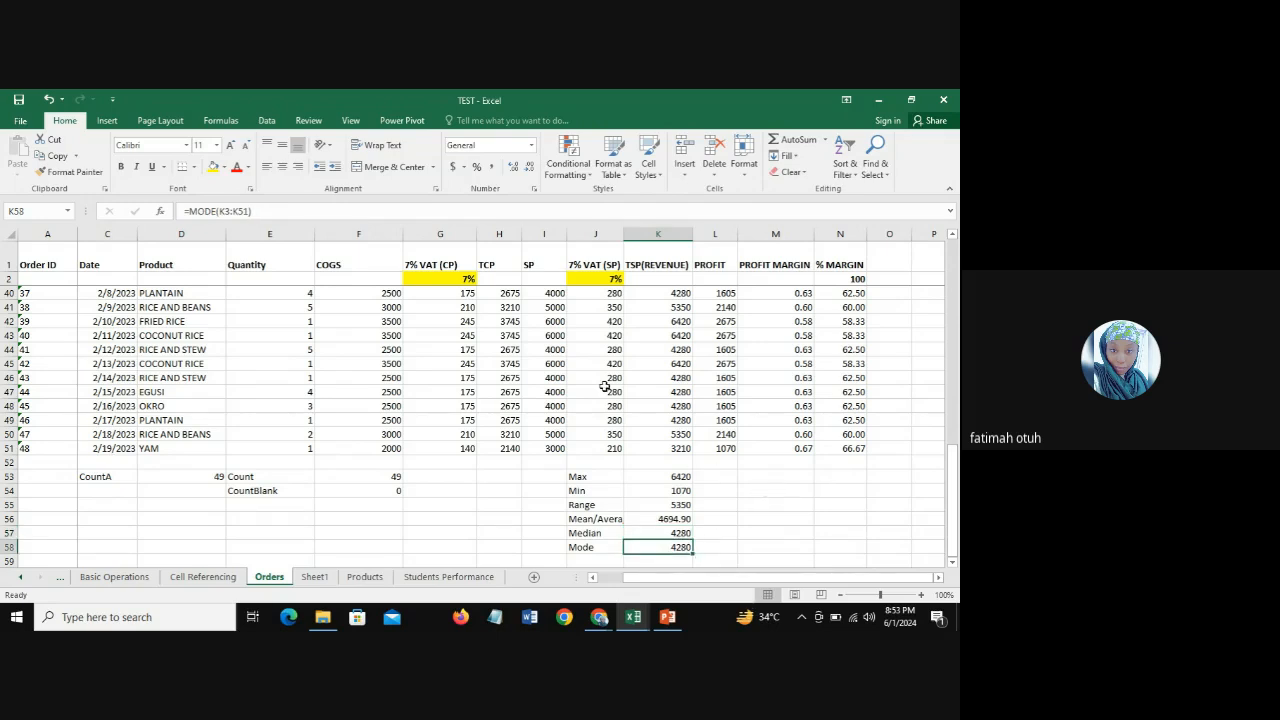
pyautogui.moveTo(658, 520); pyautogui.dragTo(690, 549)
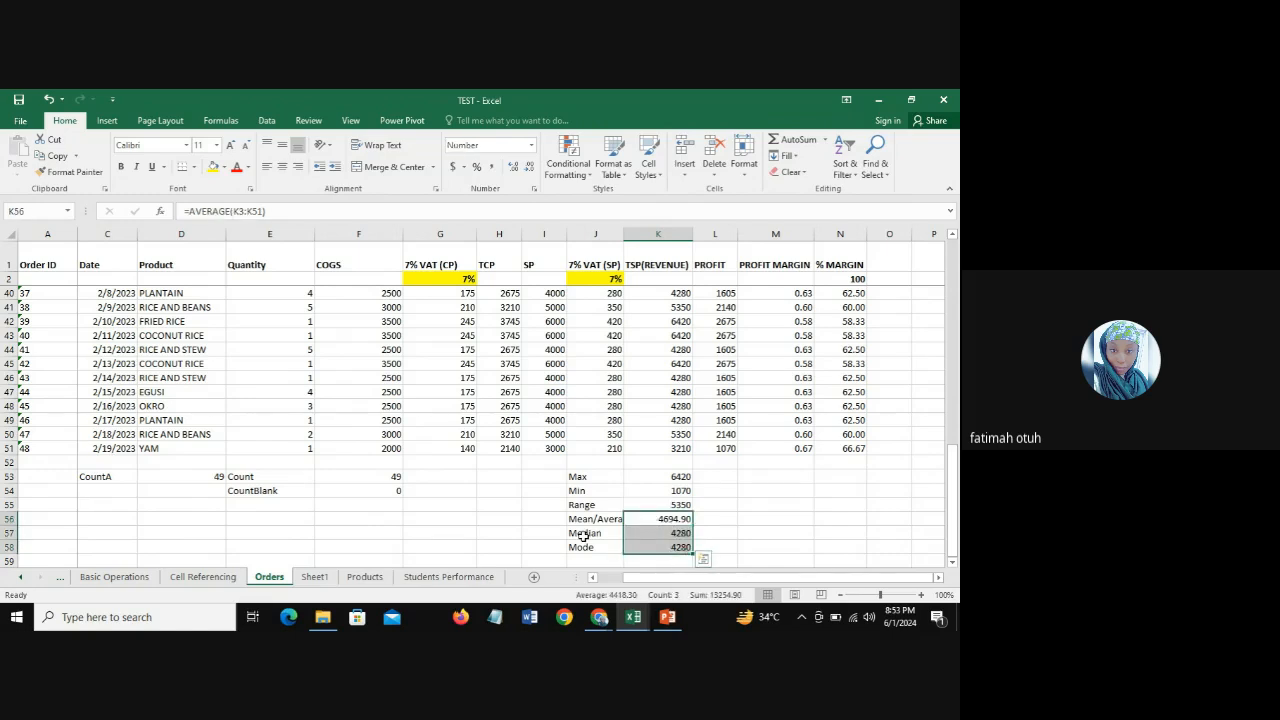
pyautogui.moveTo(583, 520); pyautogui.dragTo(596, 549)
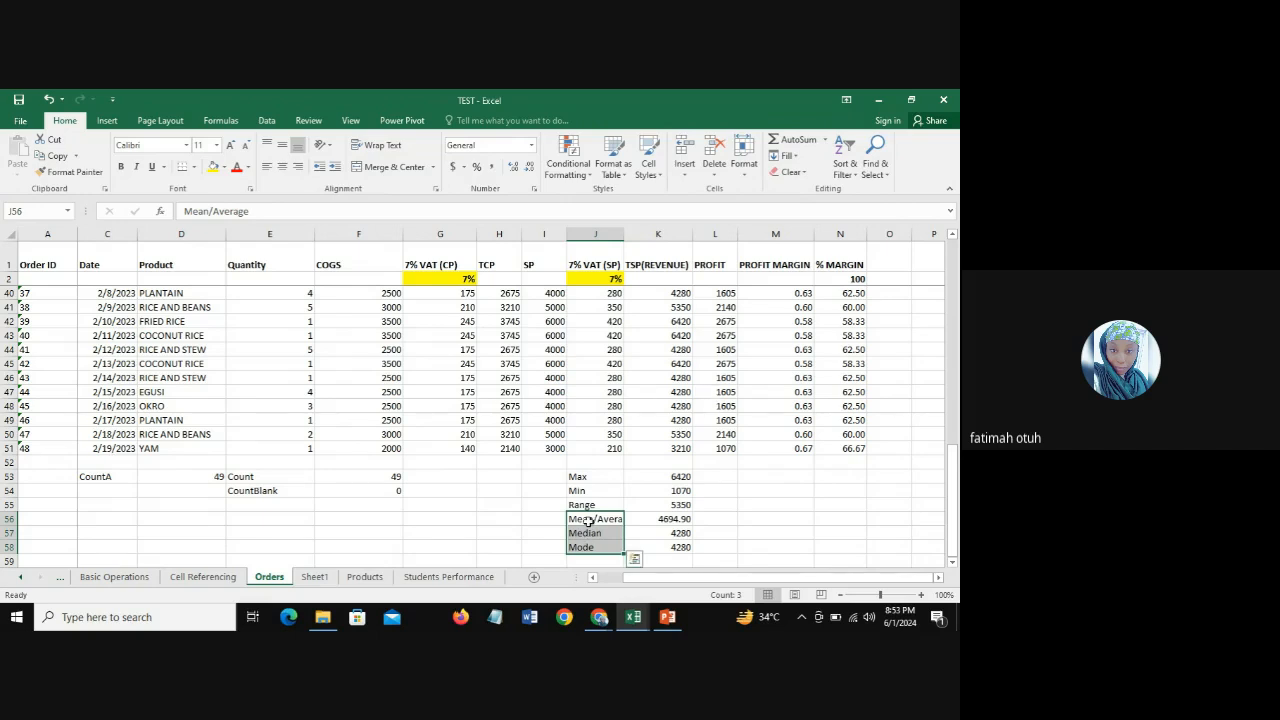
pyautogui.moveTo(586, 521); pyautogui.dragTo(591, 540)
pyautogui.moveTo(669, 518); pyautogui.dragTo(667, 545)
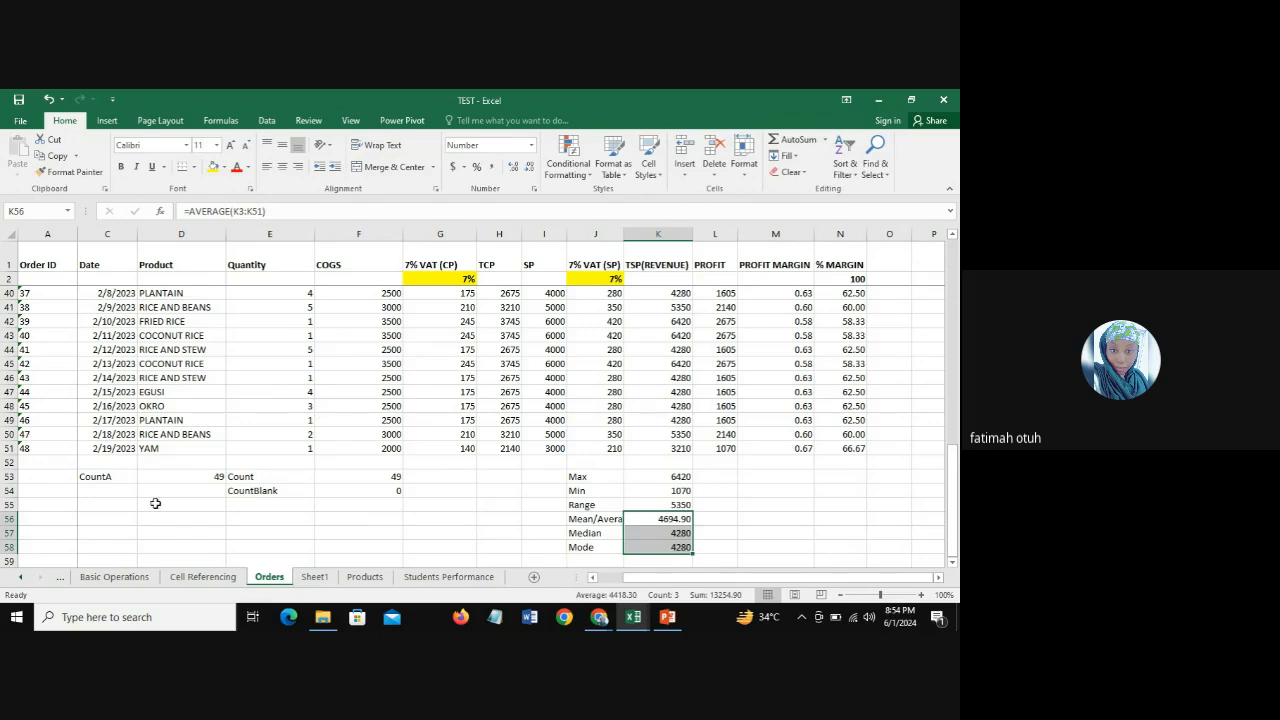
# Step: Highlight the Mean/Average, Median and Mode topics in A7:A9 on Sheet1 with yellow fill
pyautogui.click(316, 577)
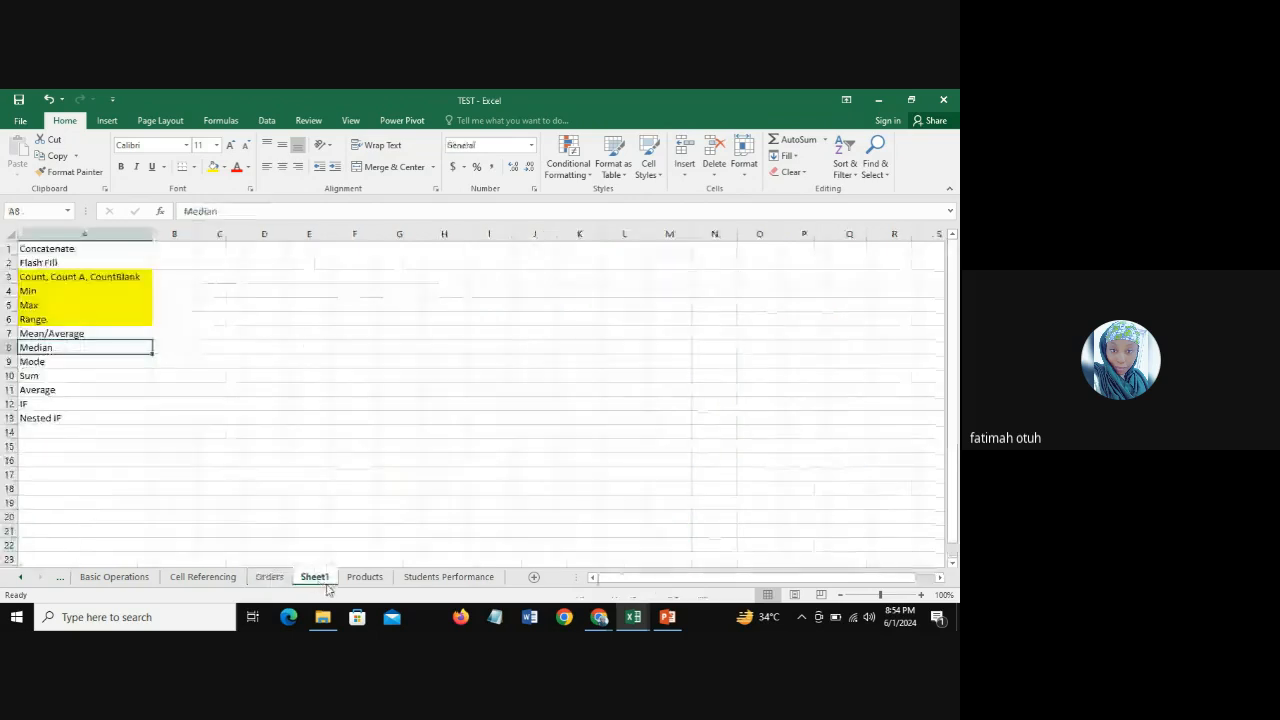
pyautogui.moveTo(67, 333); pyautogui.dragTo(71, 363)
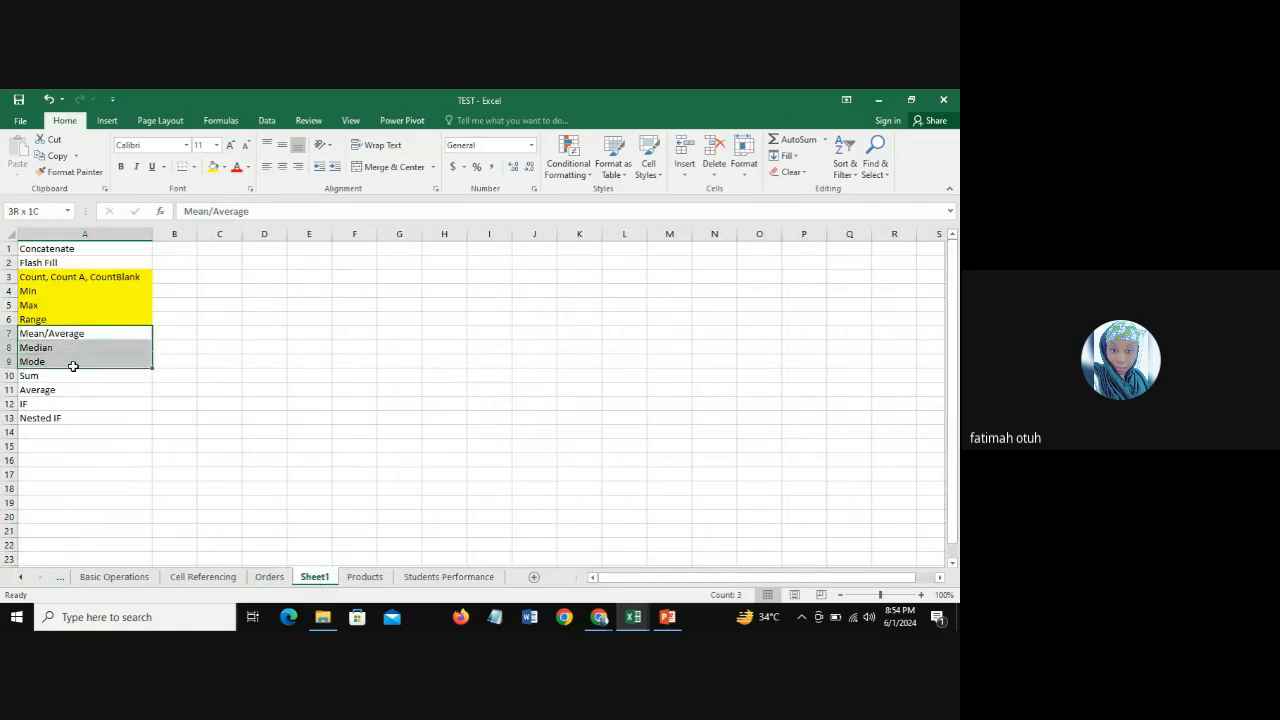
pyautogui.click(212, 167)
pyautogui.click(72, 376)
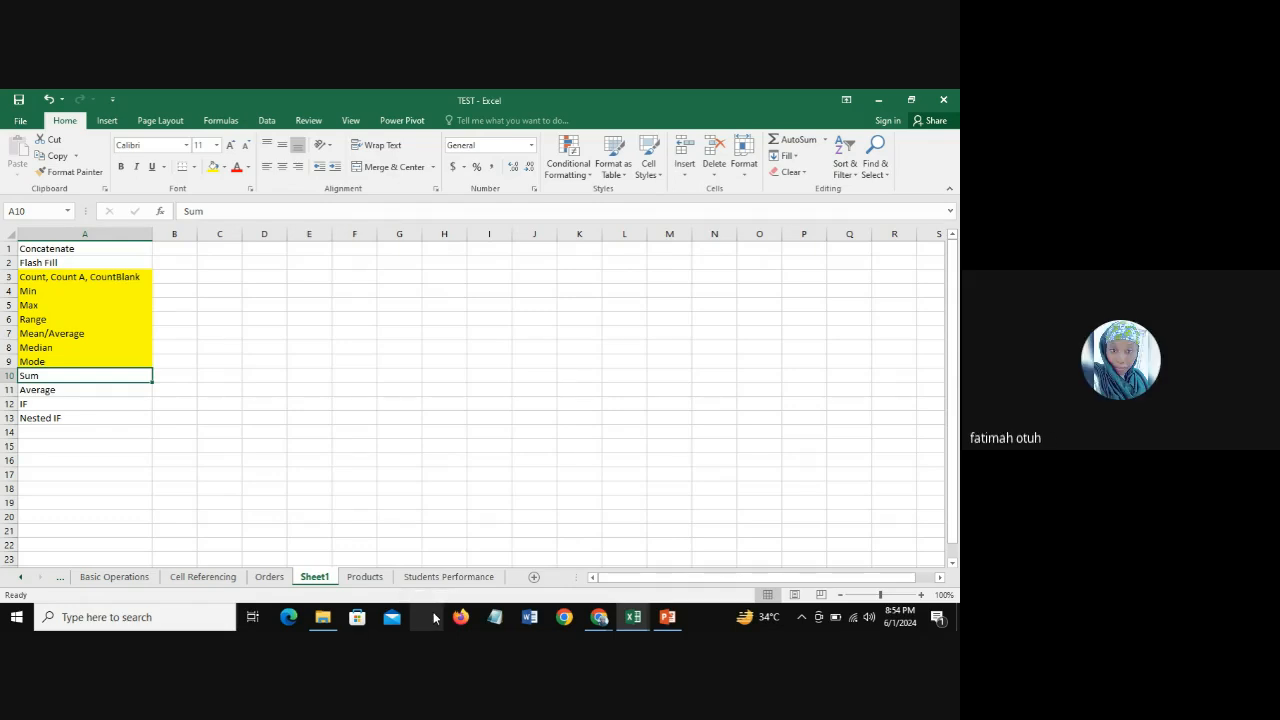
# Step: Review the highlighted topics in A3:A9 on Sheet1 and go to the Sum topic in A10
pyautogui.moveTo(607, 623)
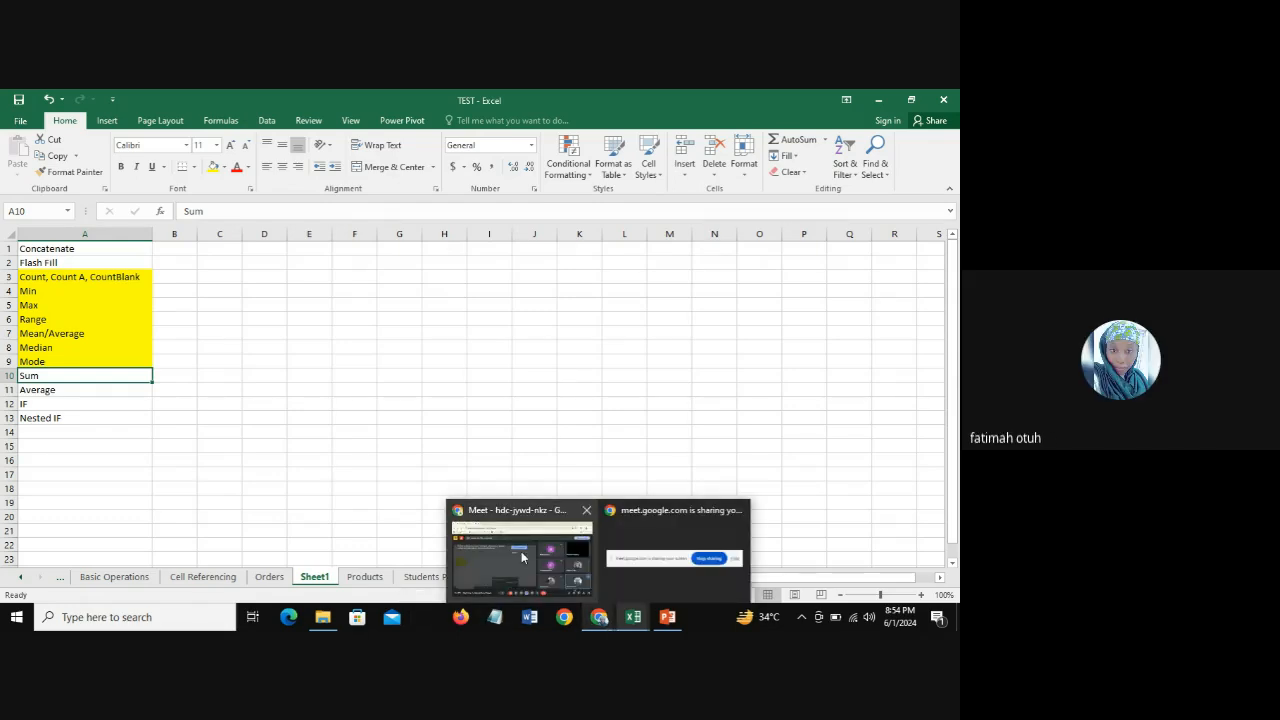
pyautogui.moveTo(521, 557)
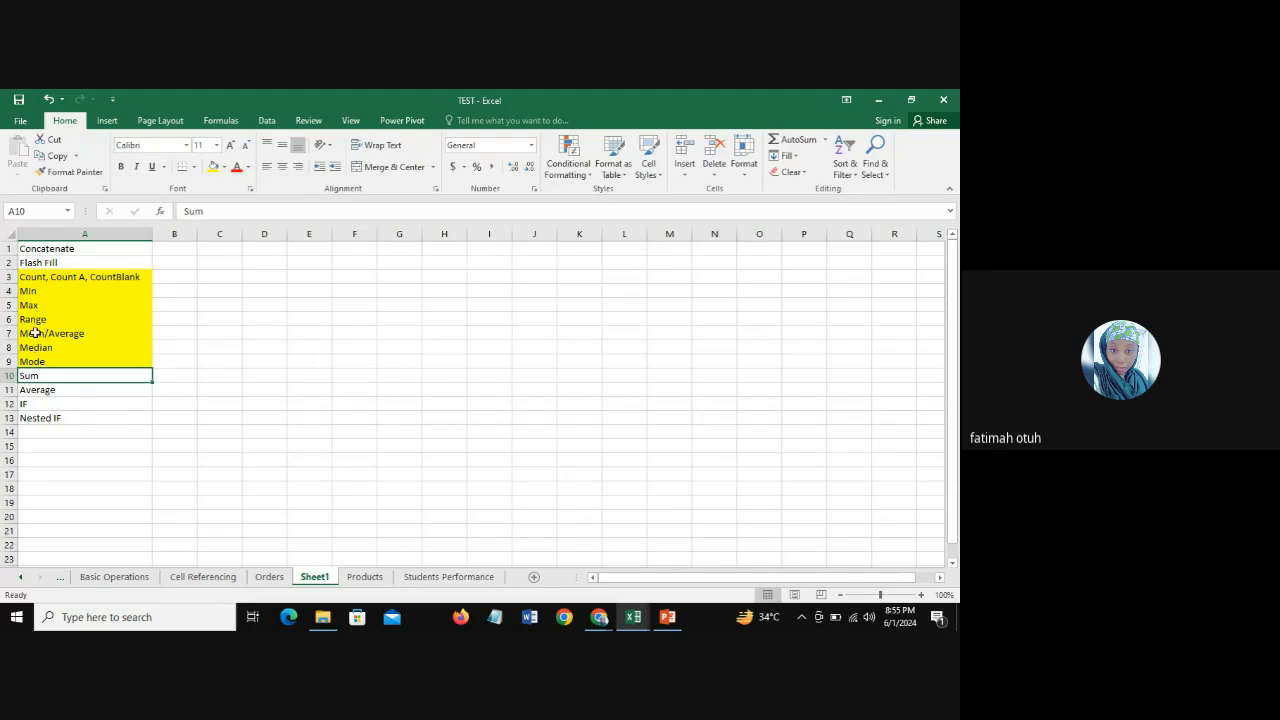
pyautogui.moveTo(35, 332); pyautogui.dragTo(40, 362)
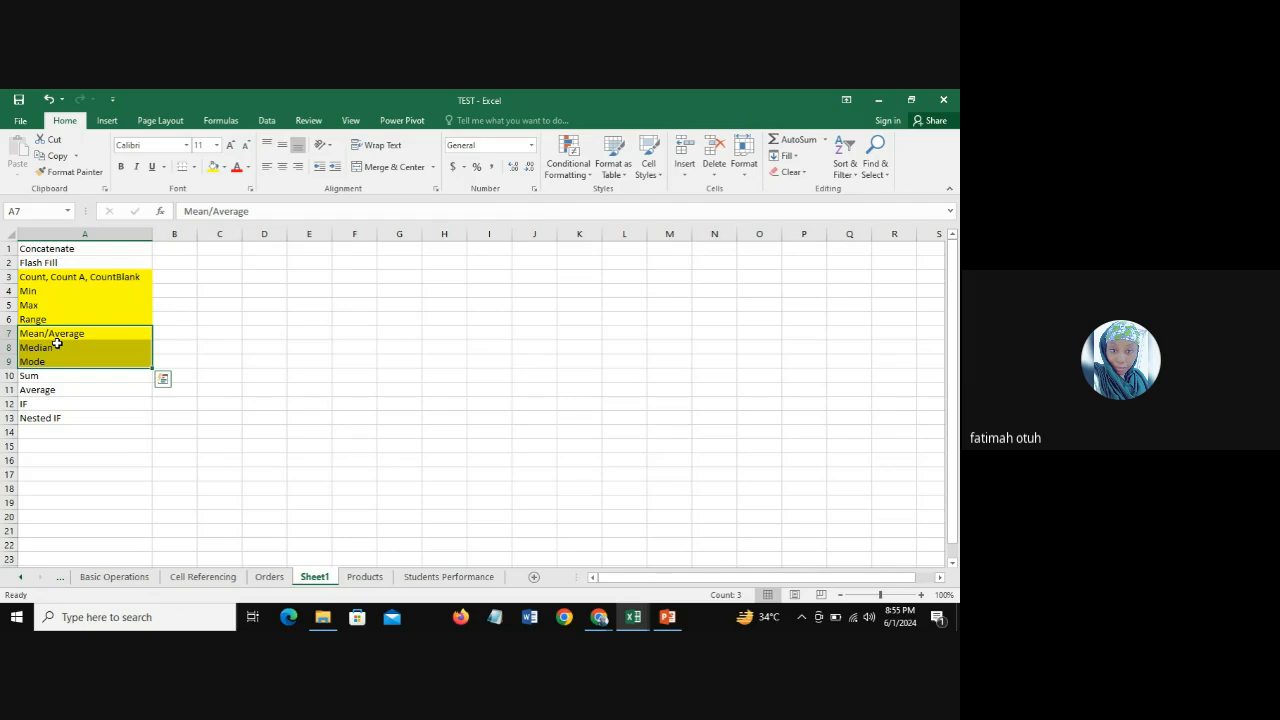
pyautogui.moveTo(60, 277); pyautogui.dragTo(68, 362)
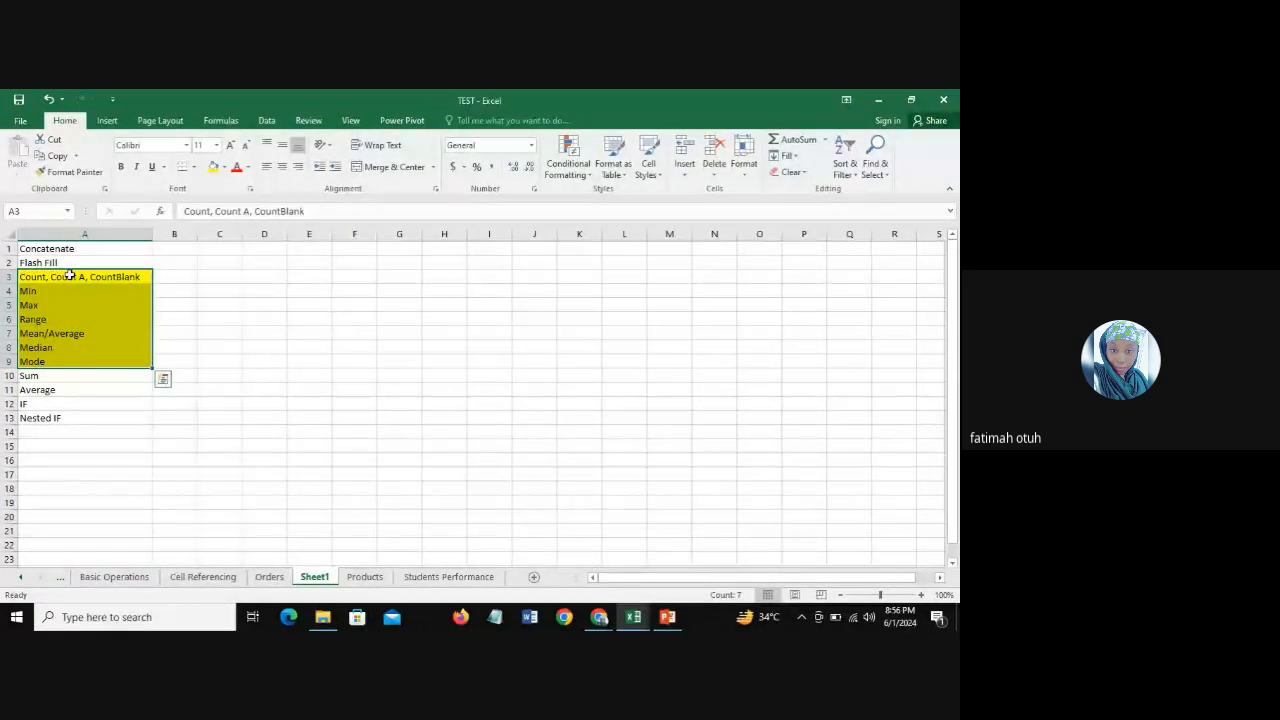
pyautogui.click(62, 377)
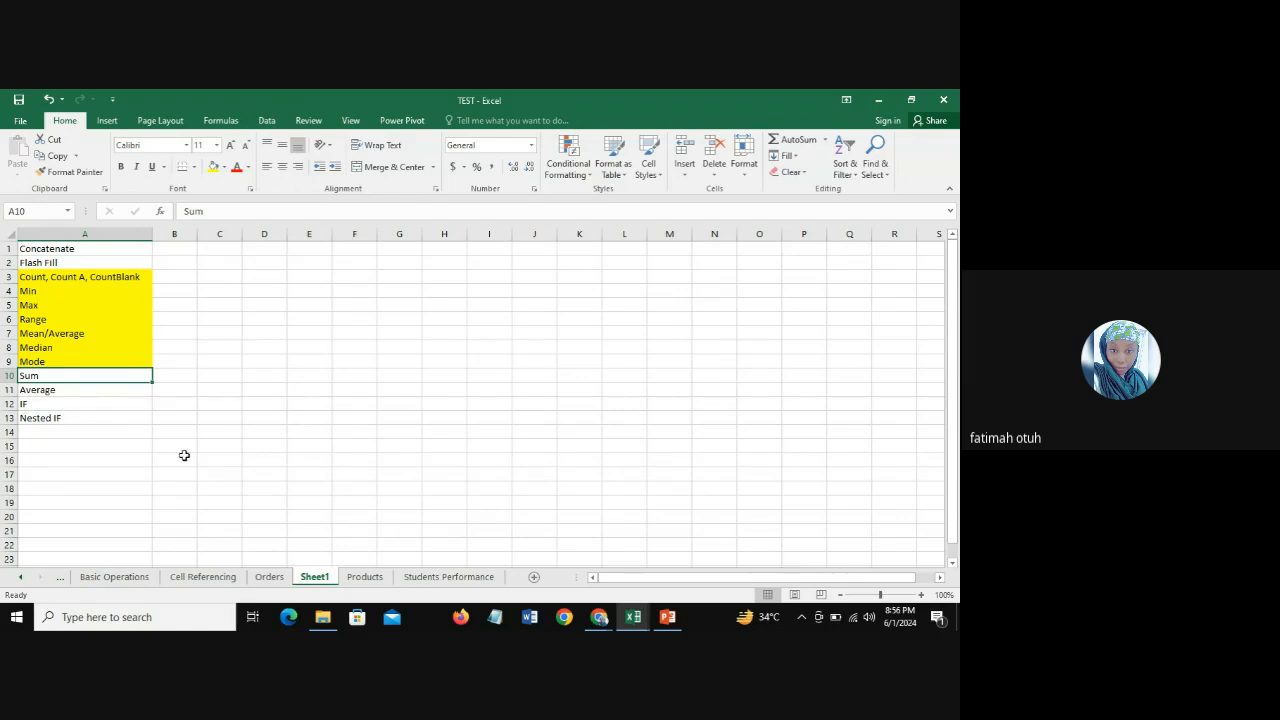
# Step: Enter the label "SUM" in H53 below the TCP column on the Orders sheet
pyautogui.click(268, 577)
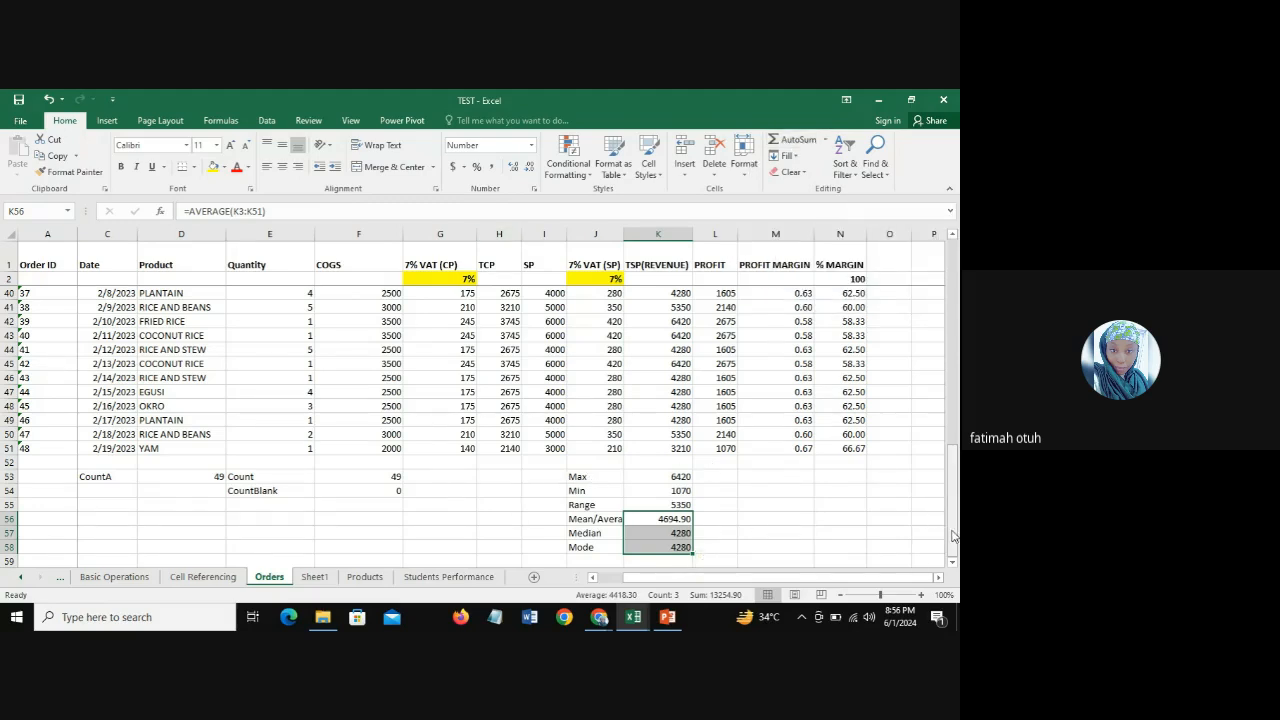
pyautogui.moveTo(952, 527); pyautogui.dragTo(953, 531)
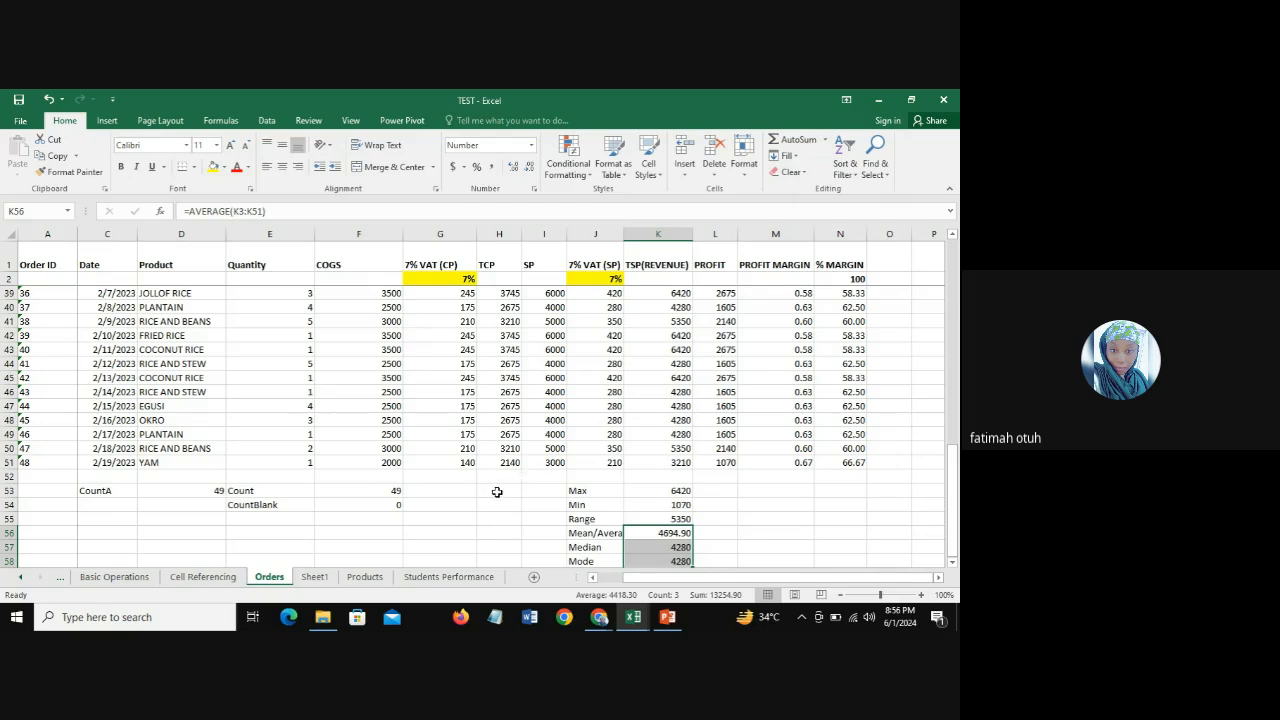
pyautogui.click(497, 492)
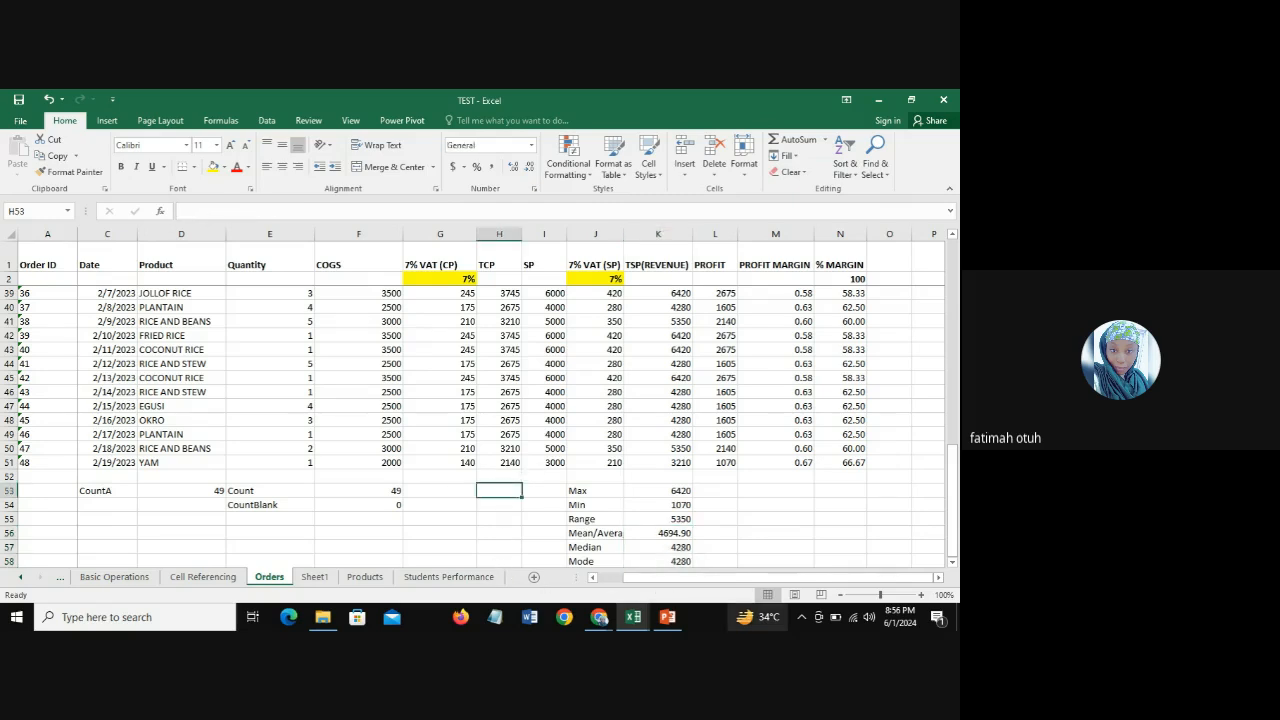
pyautogui.write('SUM')
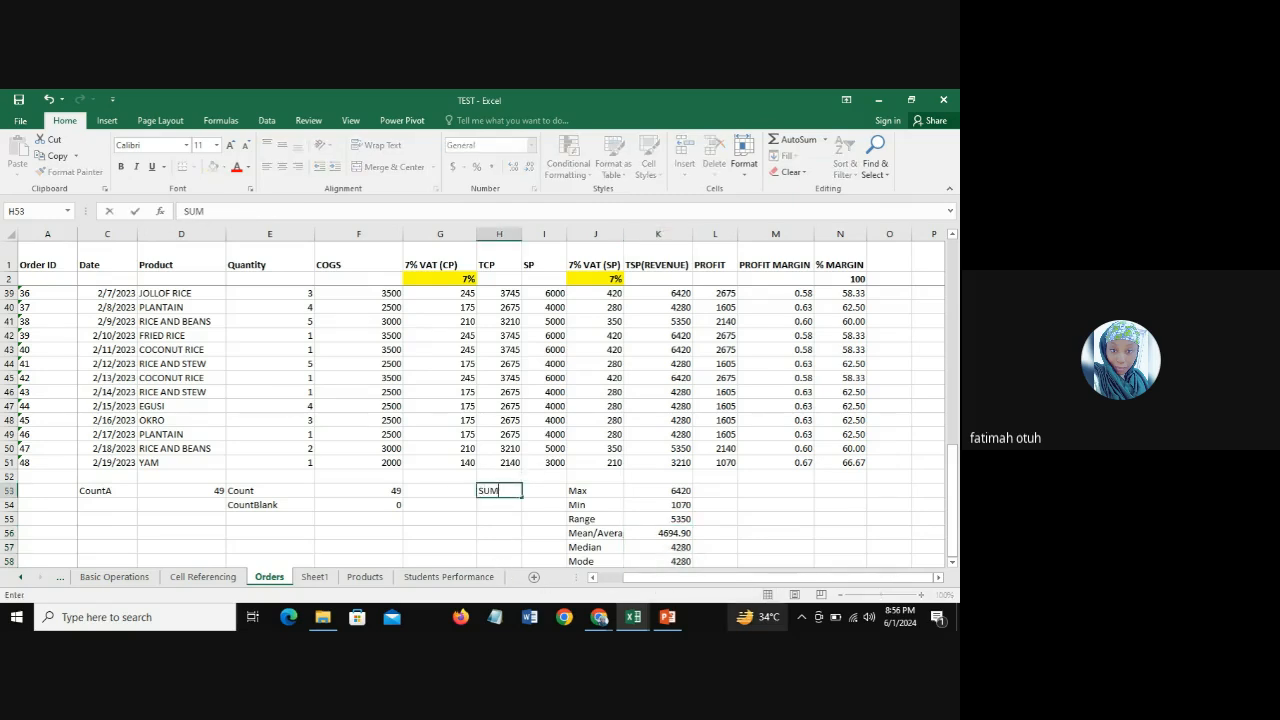
pyautogui.press('Tab')
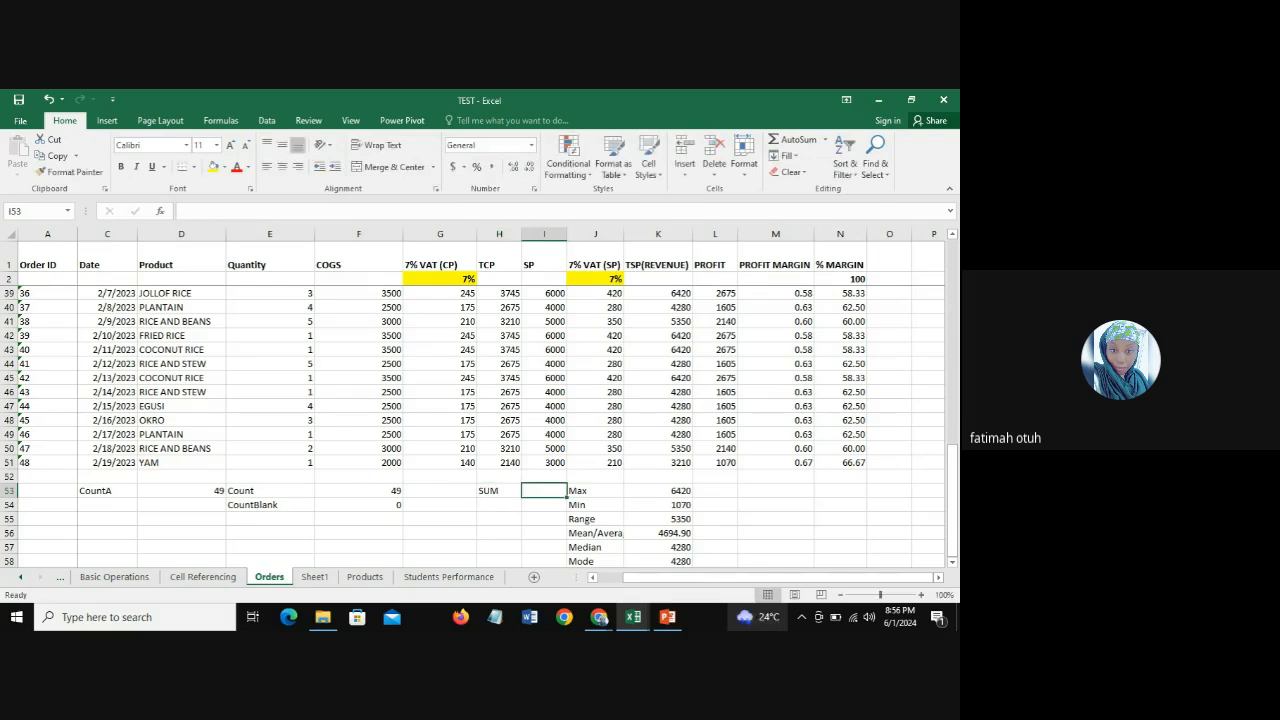
# Step: Calculate the total of the SP values I3:I51 in I53 with SUM and check the formula against the column's last value
pyautogui.write('=s')
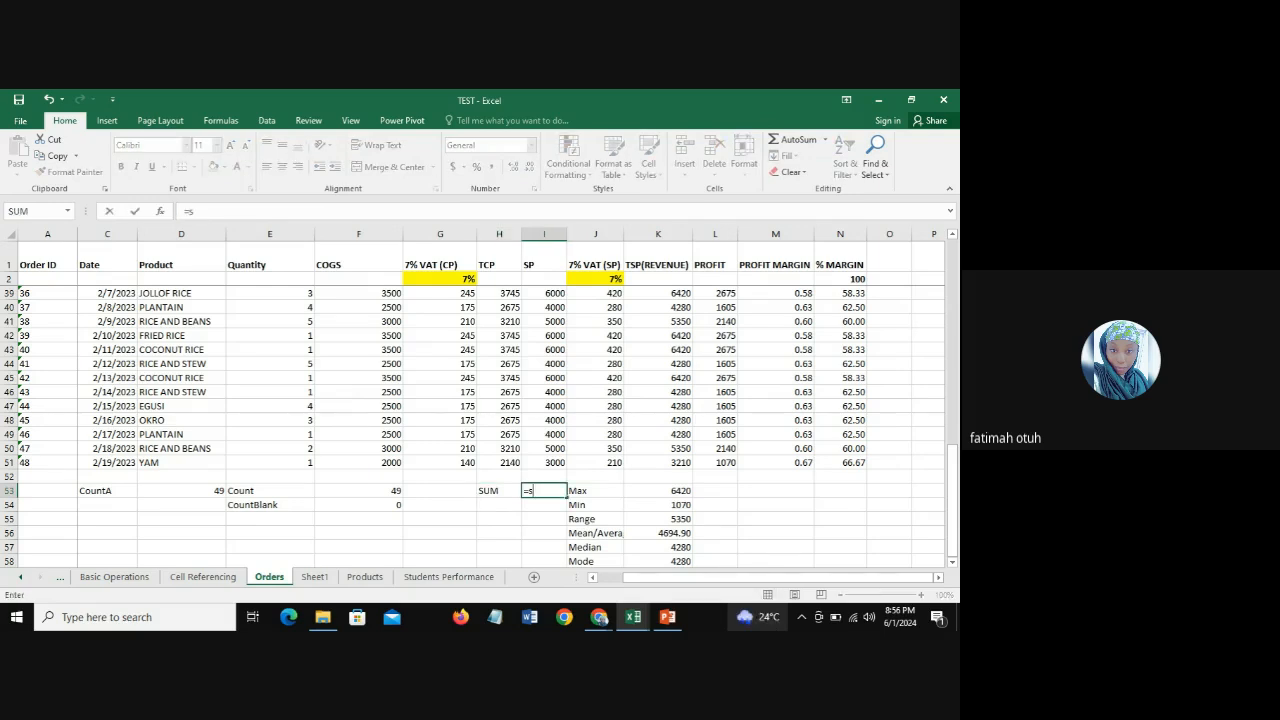
pyautogui.write('um')
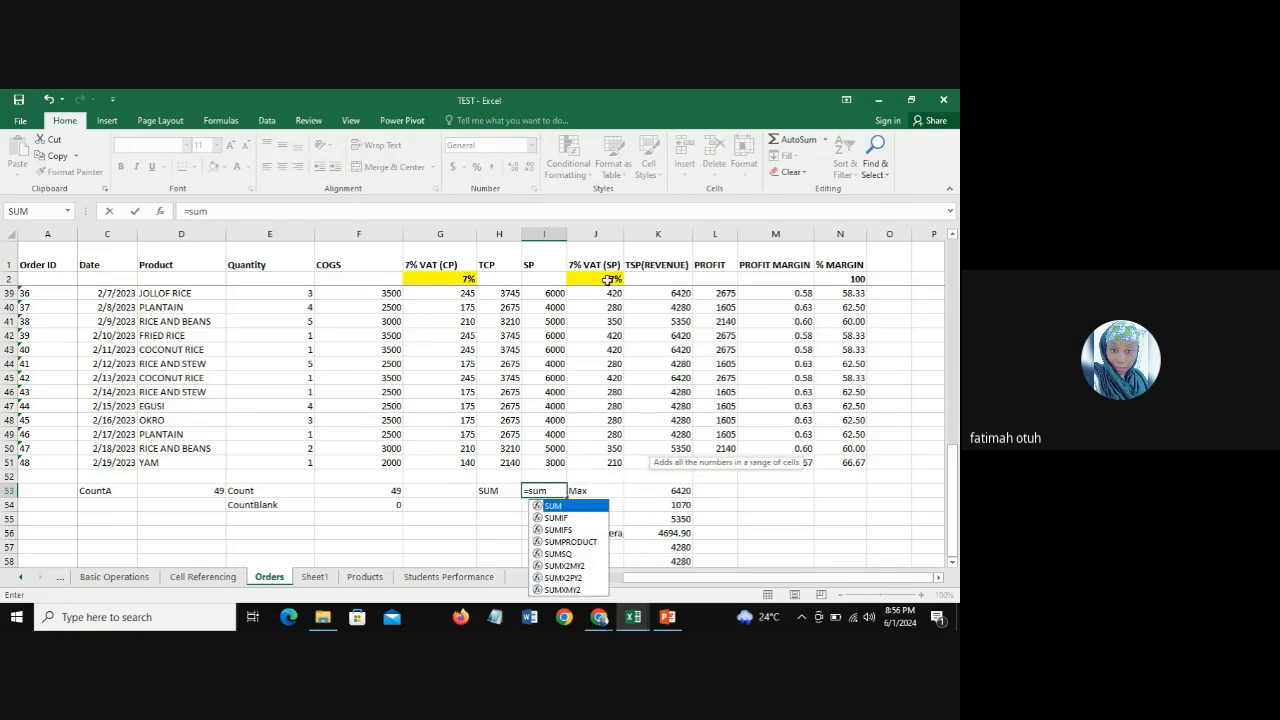
pyautogui.doubleClick(563, 508)
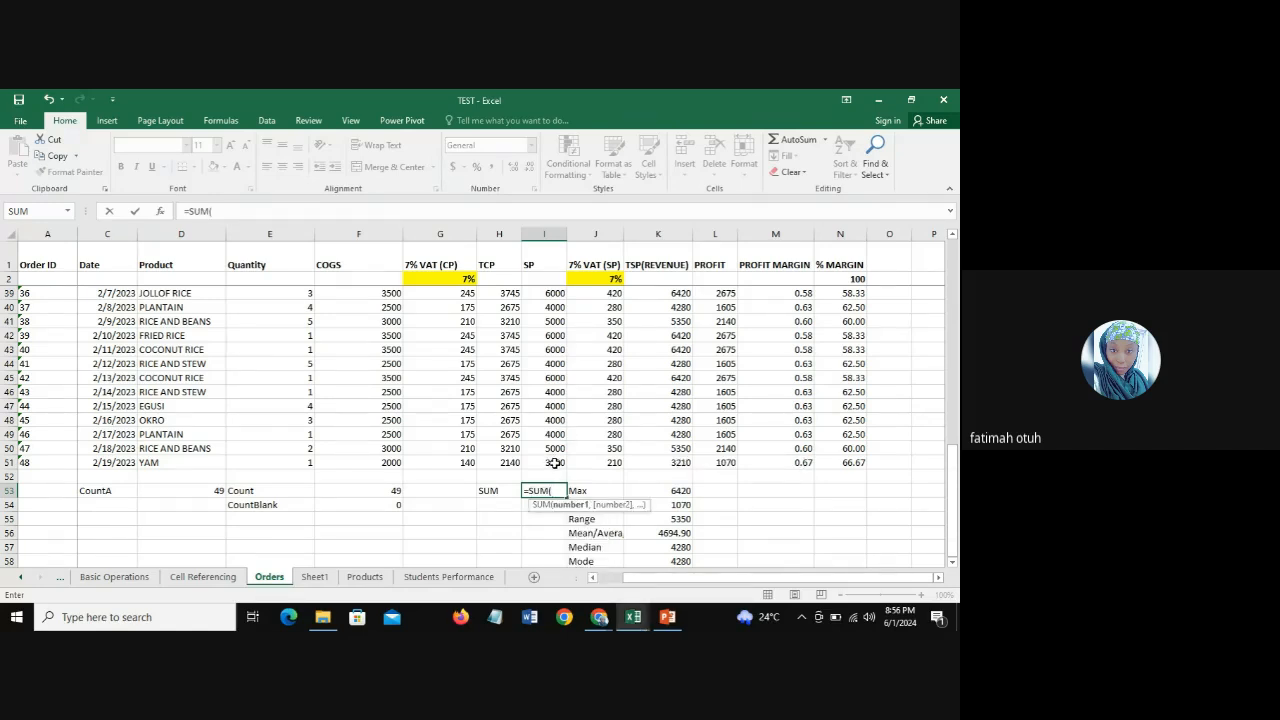
pyautogui.moveTo(554, 463); pyautogui.dragTo(552, 283)
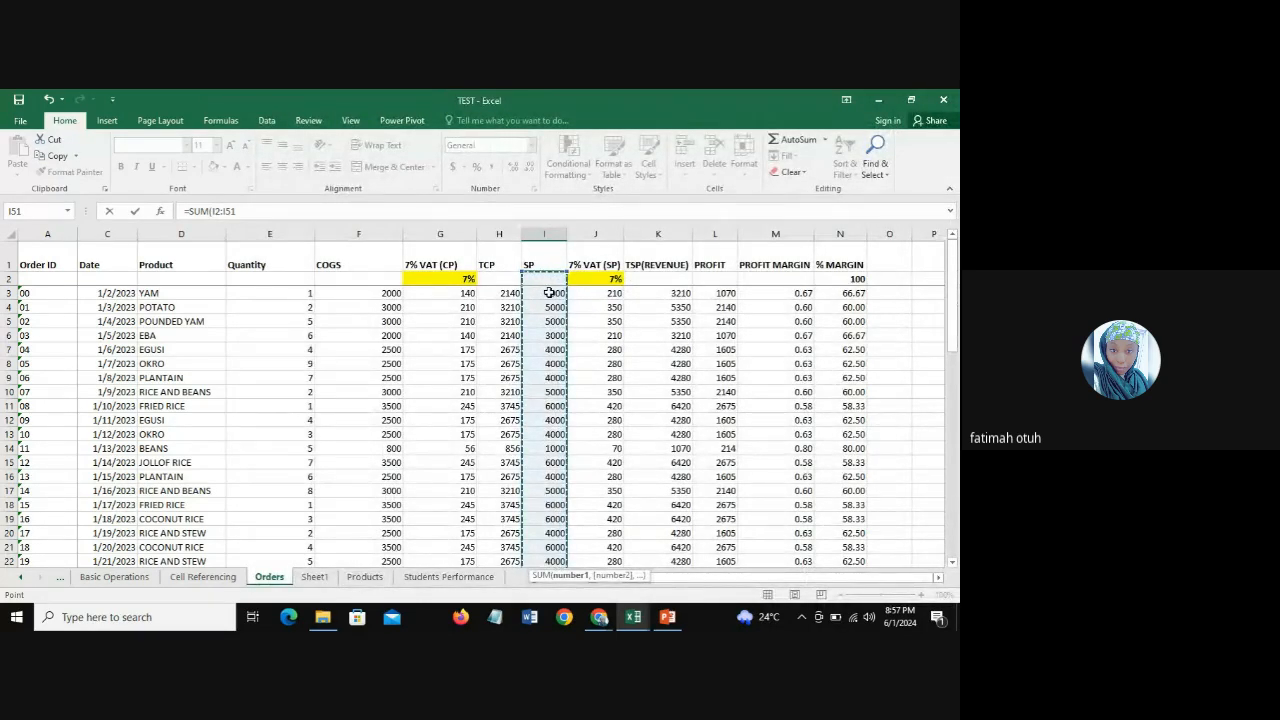
pyautogui.moveTo(549, 292)
pyautogui.mouseDown()
pyautogui.moveTo(549, 455)
pyautogui.moveTo(560, 318)
pyautogui.moveTo(566, 334)
pyautogui.moveTo(556, 290)
pyautogui.mouseUp()
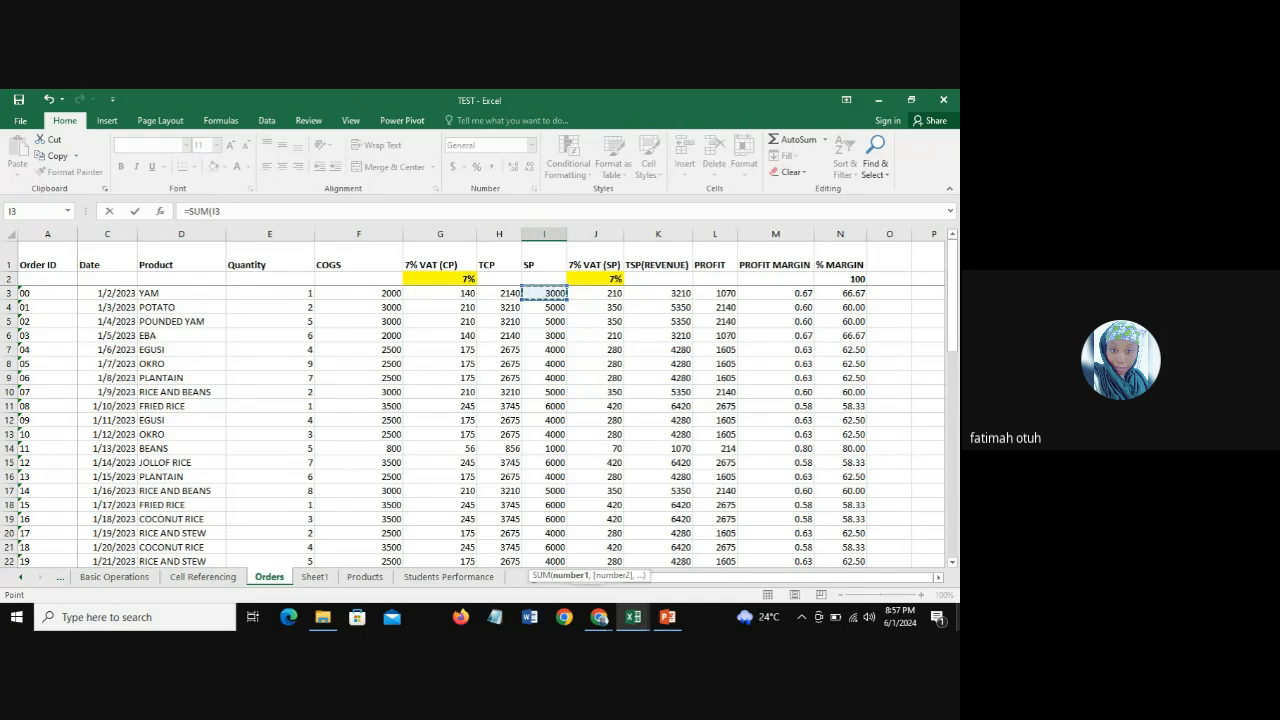
pyautogui.hotkey('ctrl', 'shift', 'Down')
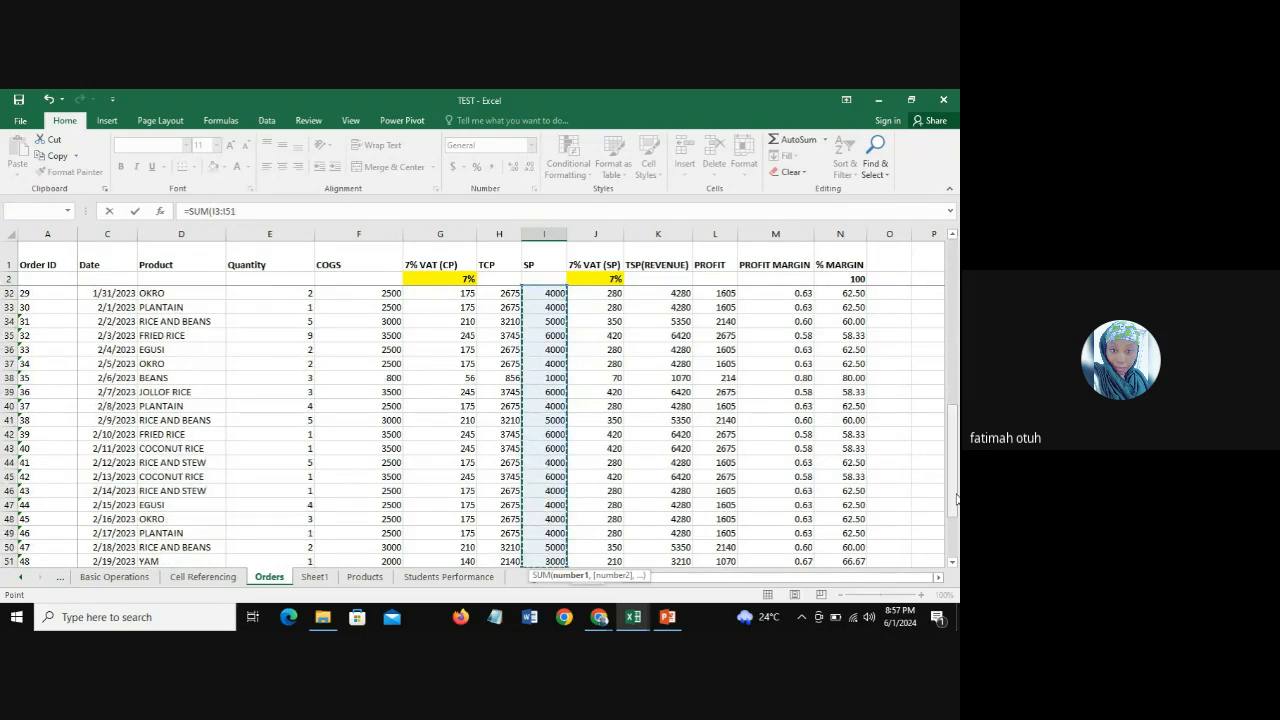
pyautogui.moveTo(956, 499); pyautogui.dragTo(956, 541)
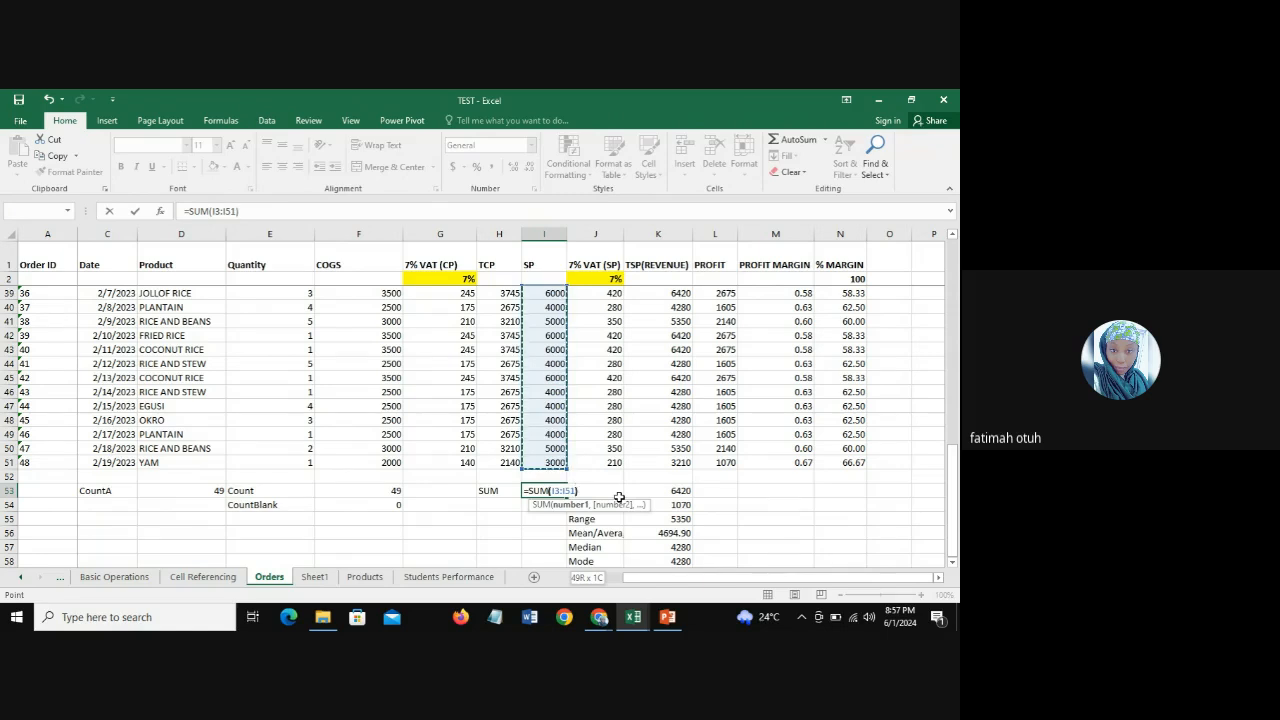
pyautogui.write(')')
pyautogui.press('Return')
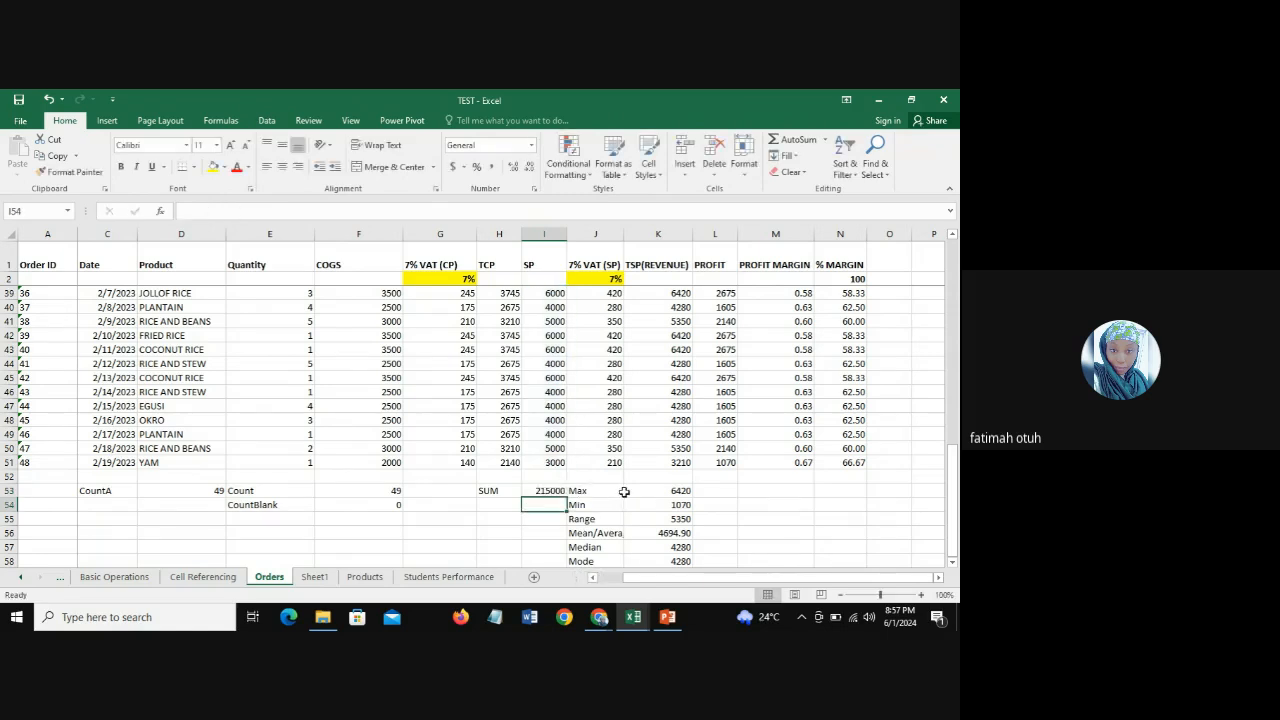
pyautogui.click(552, 486)
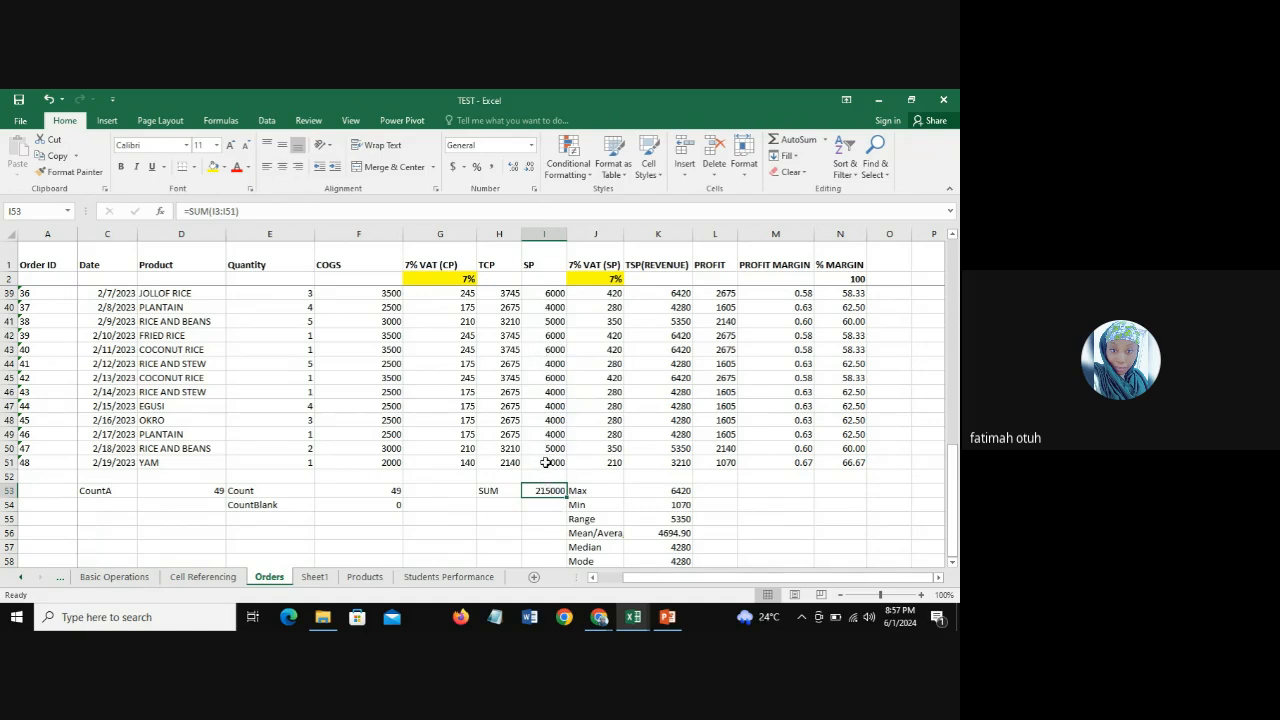
pyautogui.moveTo(551, 465); pyautogui.dragTo(553, 466)
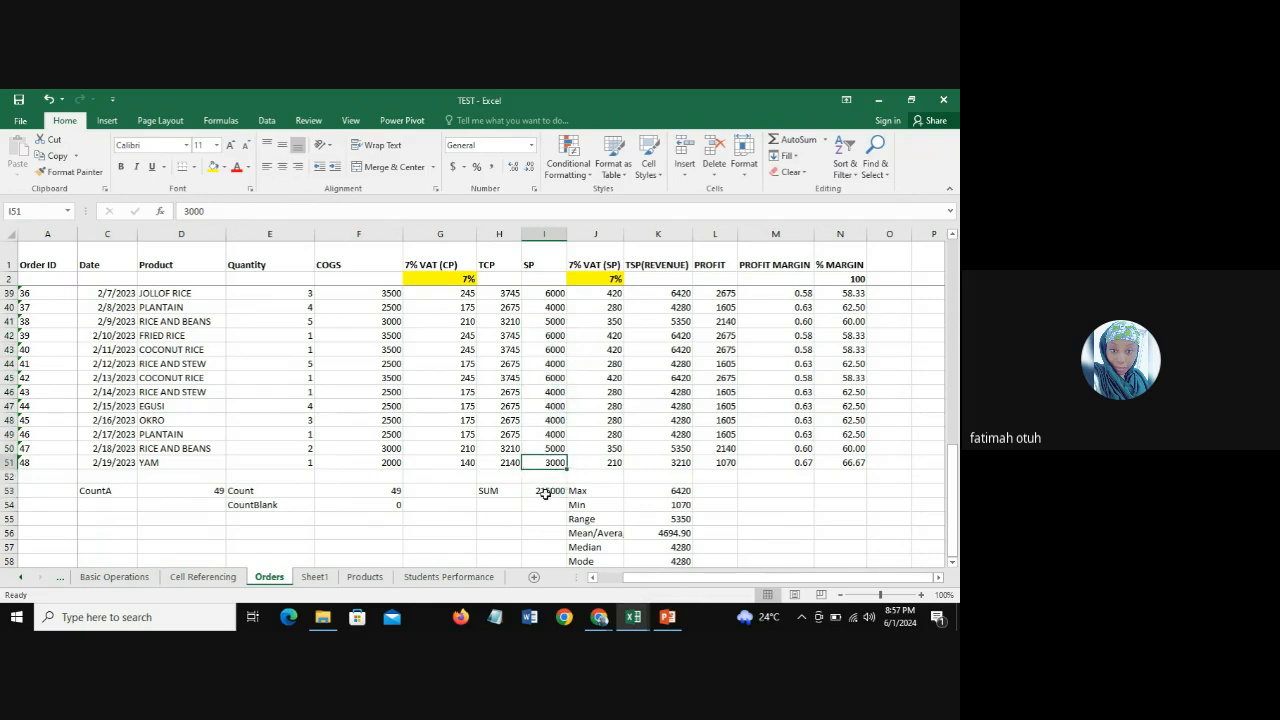
pyautogui.click(546, 493)
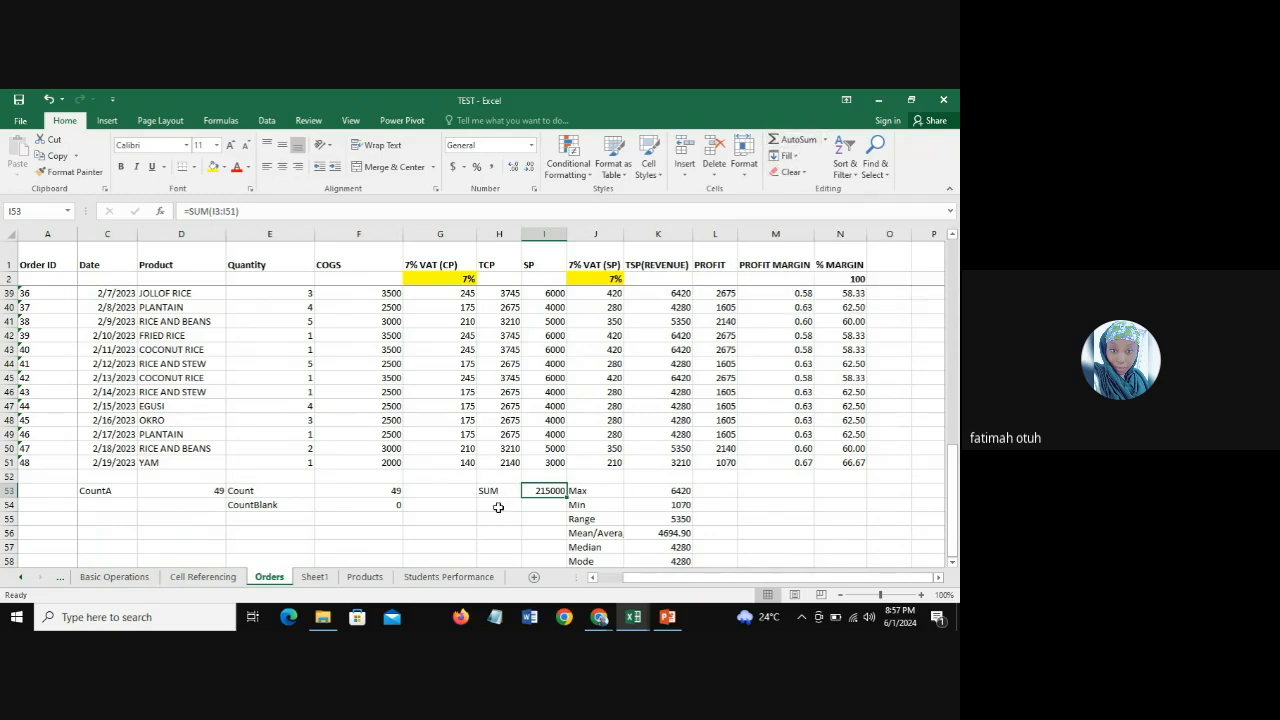
# Step: Total the SP values I3:I51 directly below the column in I52 using AutoSum
pyautogui.click(547, 476)
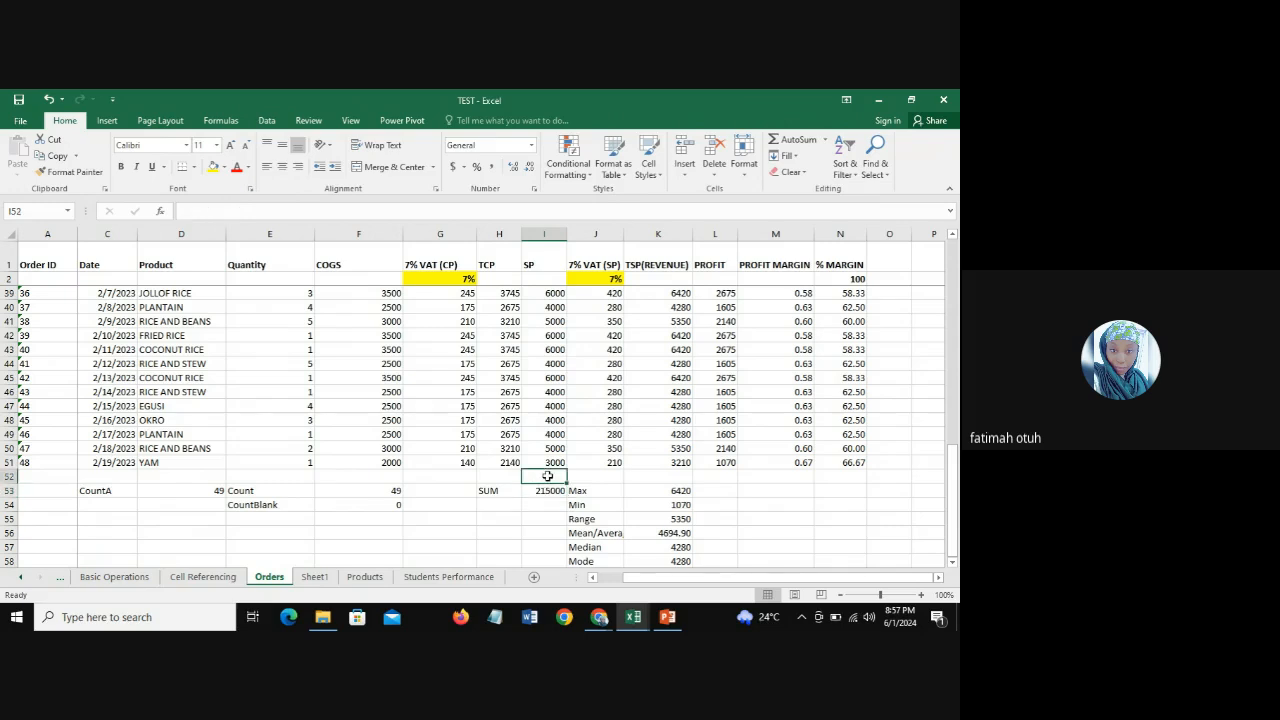
pyautogui.click(797, 141)
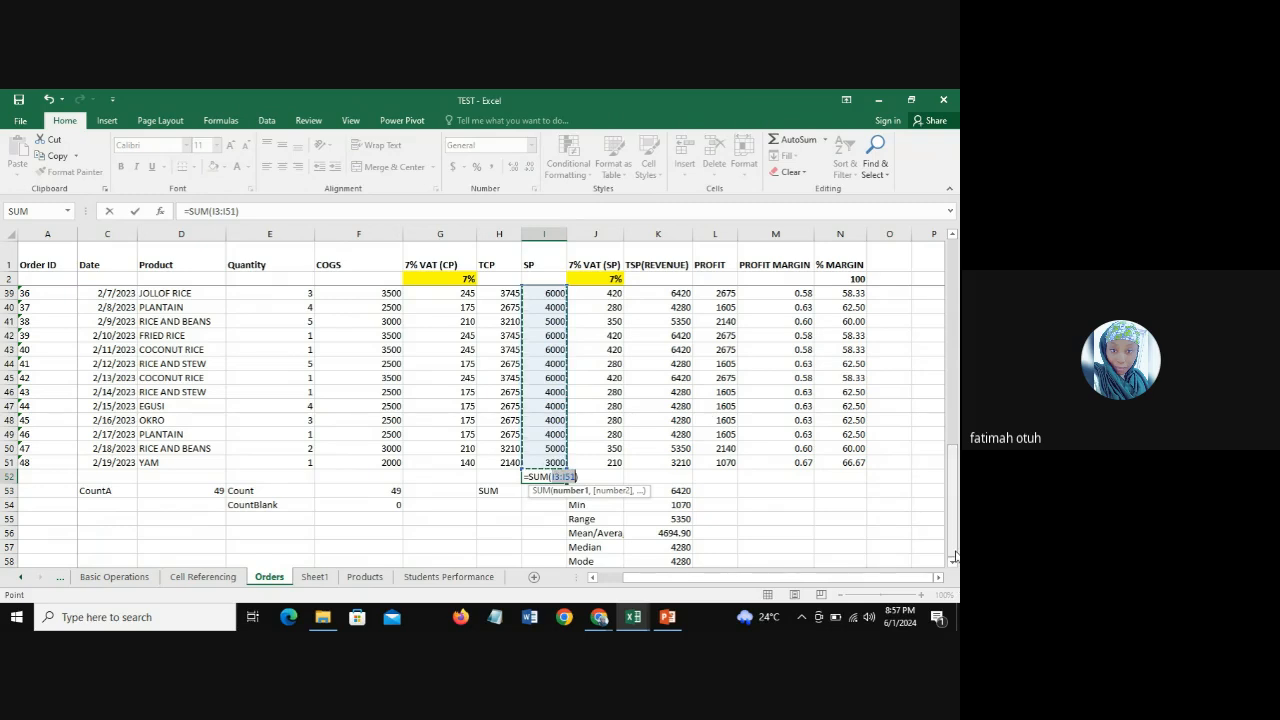
pyautogui.scroll(12, 955, 557)
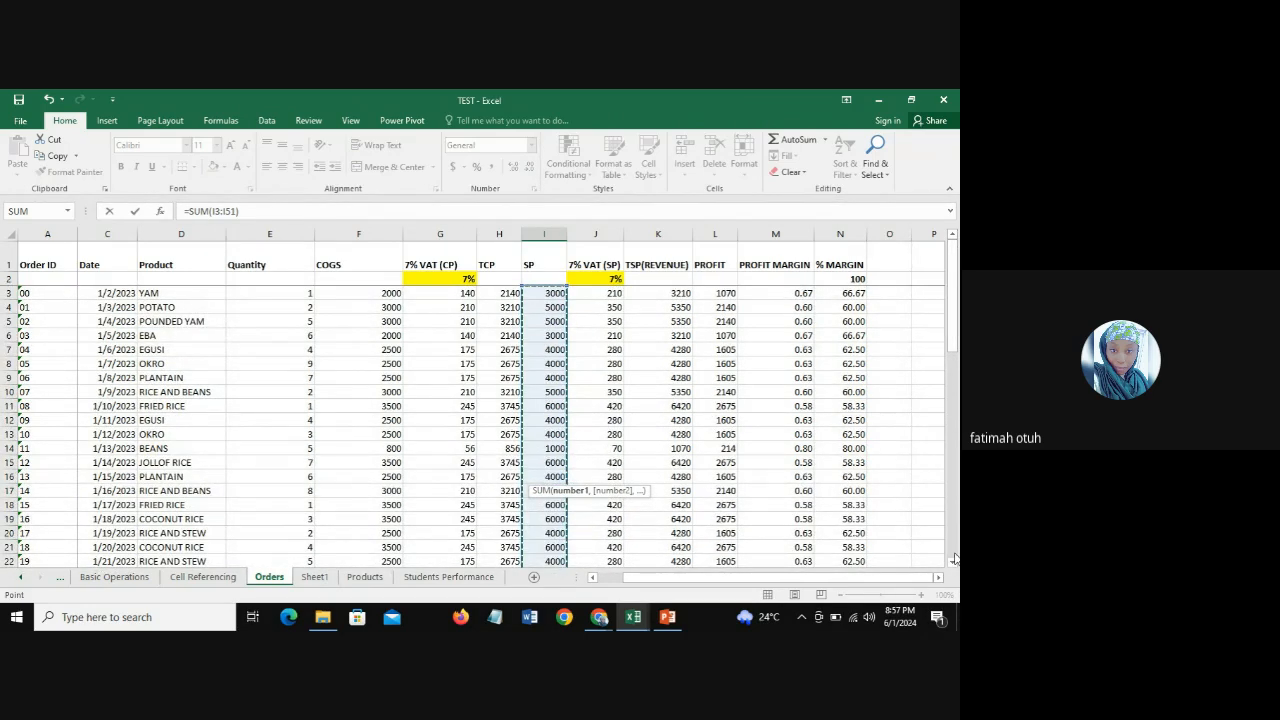
pyautogui.moveTo(953, 340); pyautogui.dragTo(955, 558)
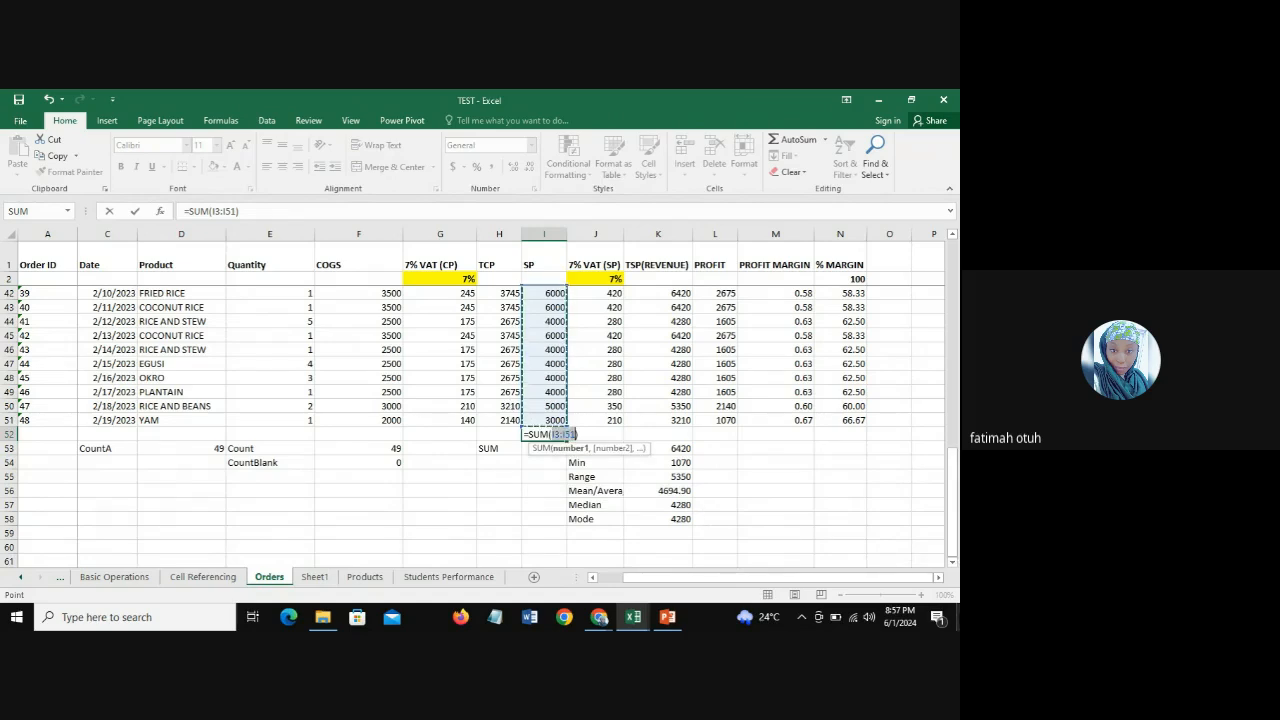
pyautogui.press('Return')
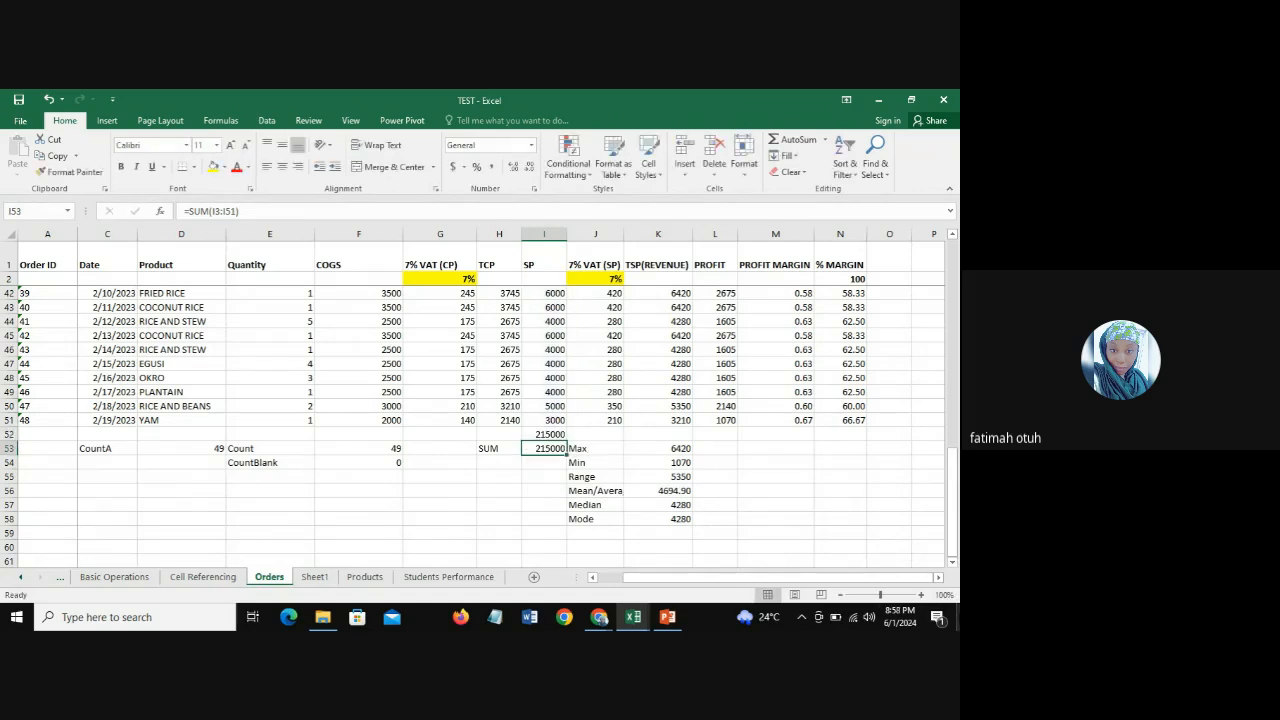
# Step: Delete the duplicate AutoSum total from I52, keeping the SUM formula in I53
pyautogui.click(545, 434)
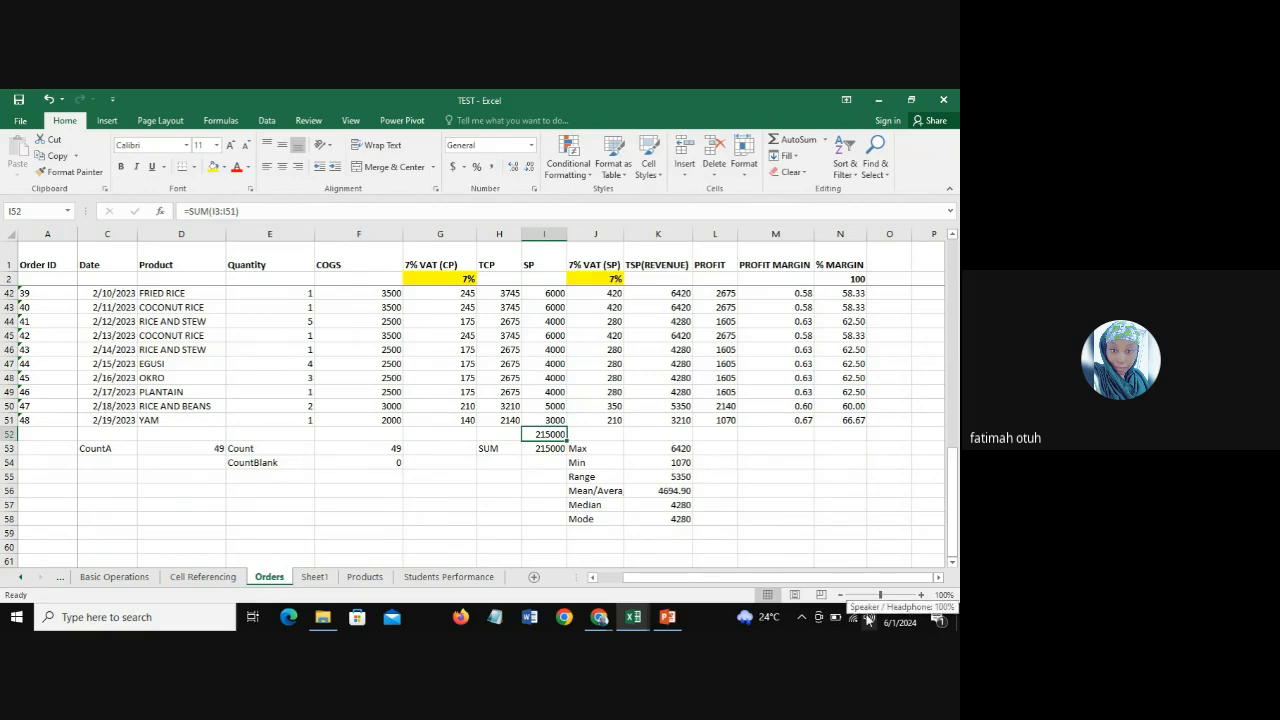
pyautogui.press('Delete')
pyautogui.click(530, 448)
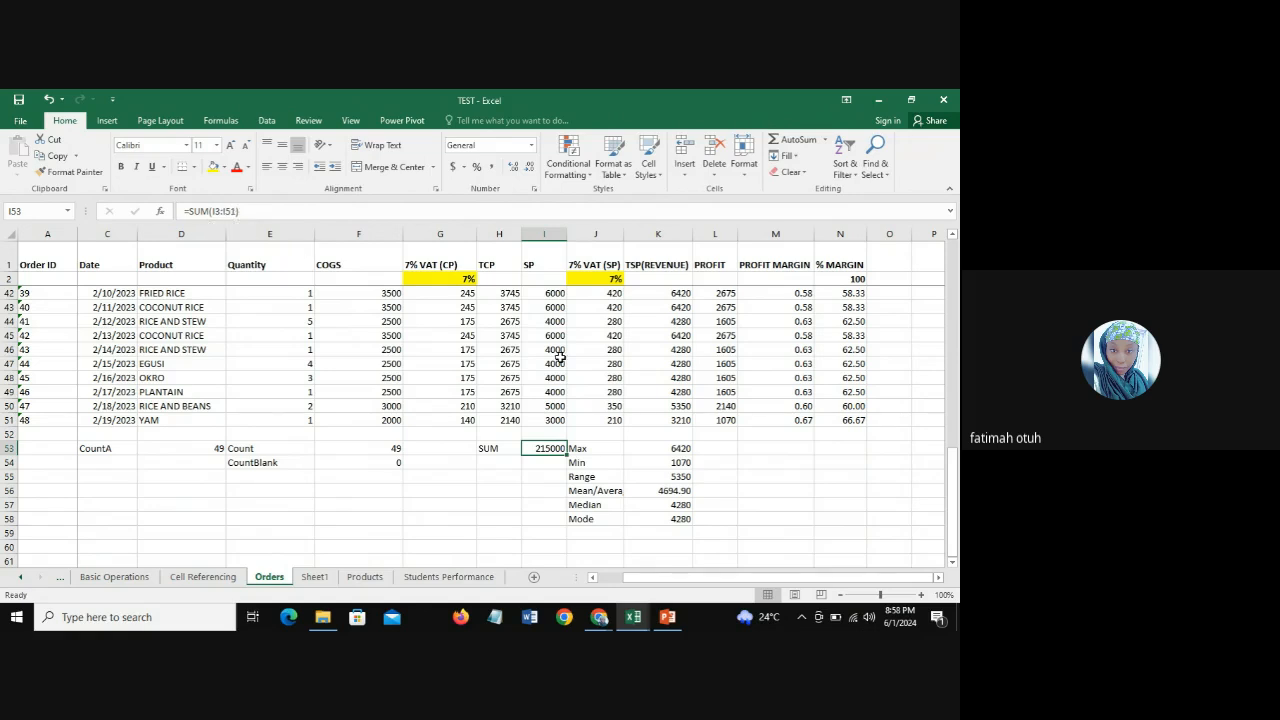
# Step: Review the SP values from I3 downwards against the SUM formula in I53
pyautogui.scroll(13, 699, 316)
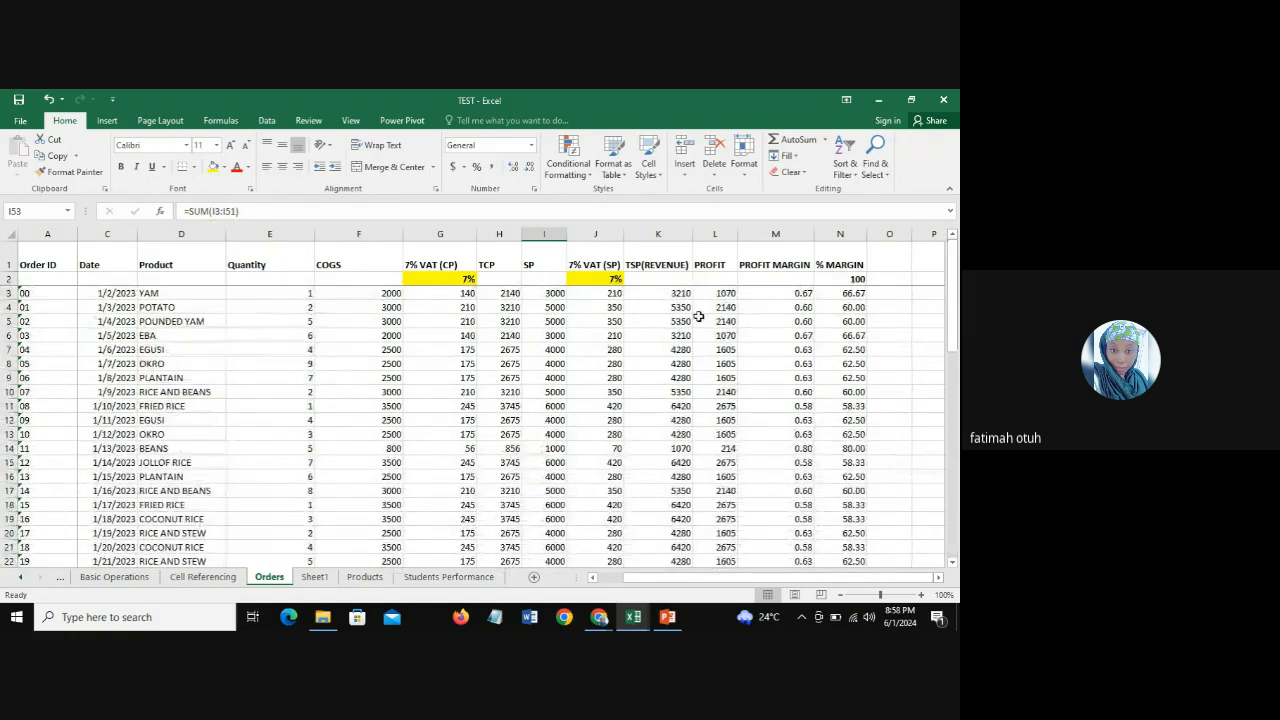
pyautogui.click(552, 295)
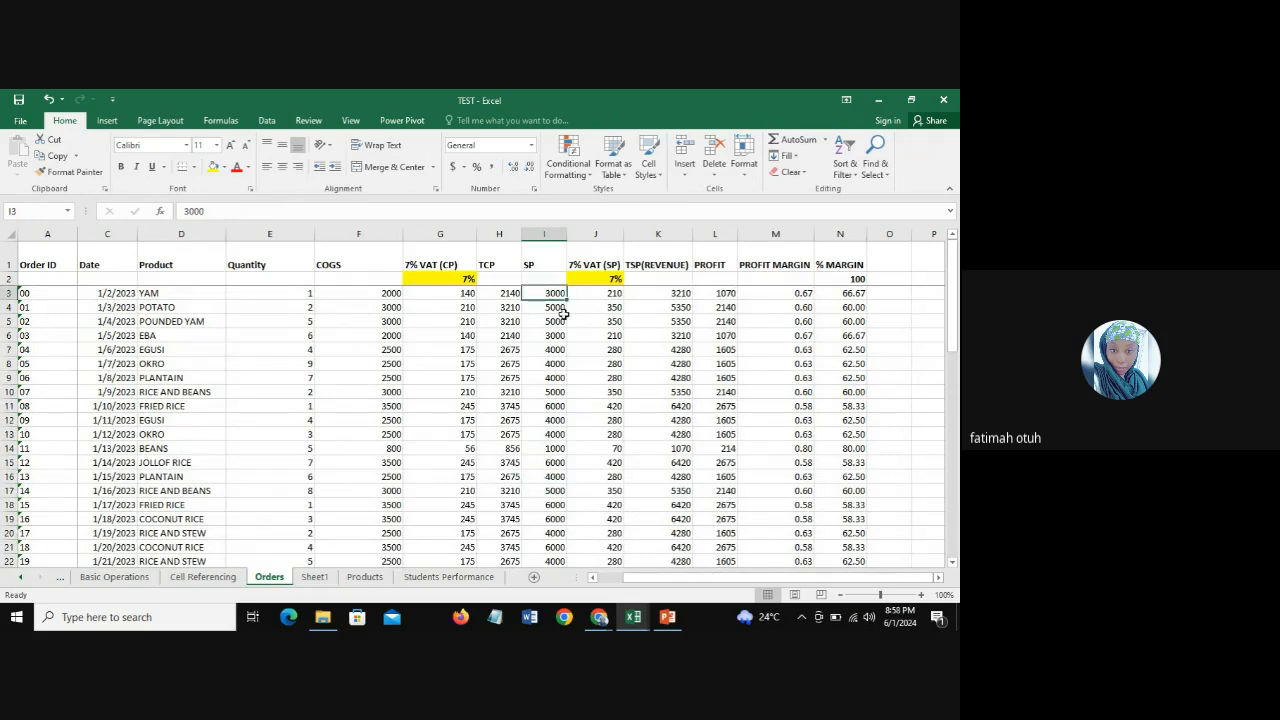
pyautogui.moveTo(953, 344); pyautogui.dragTo(954, 551)
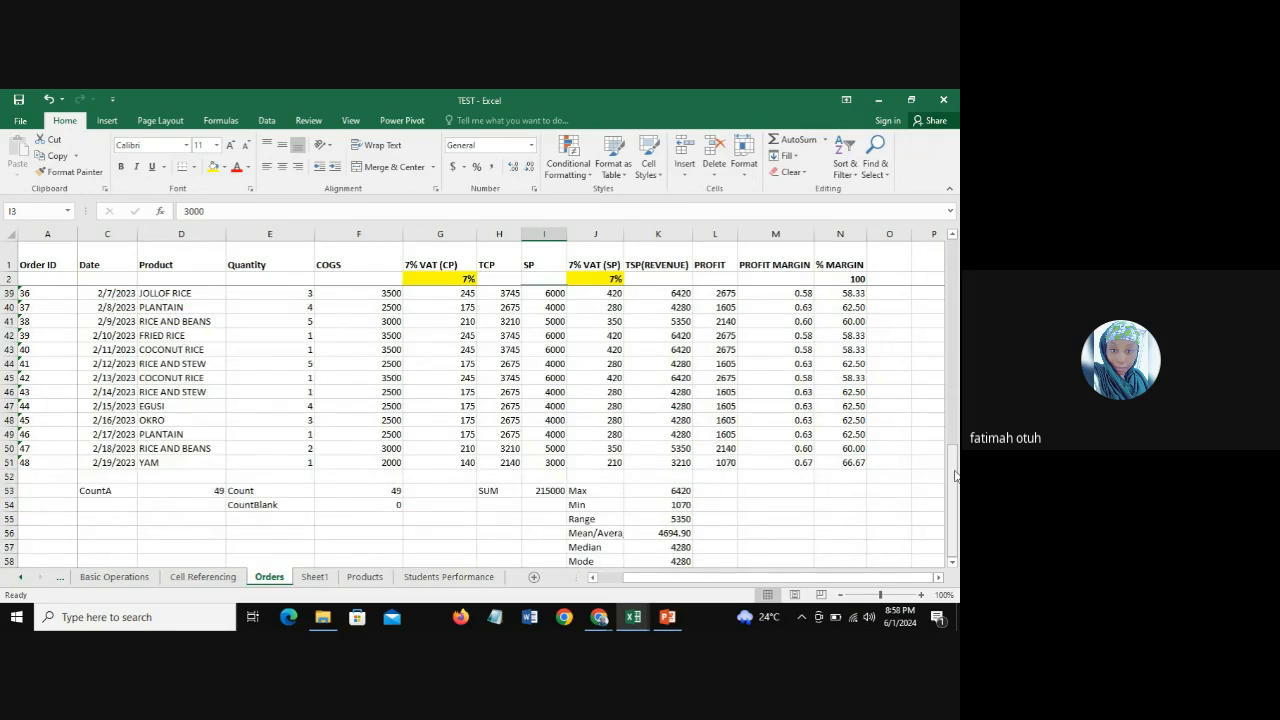
pyautogui.click(550, 491)
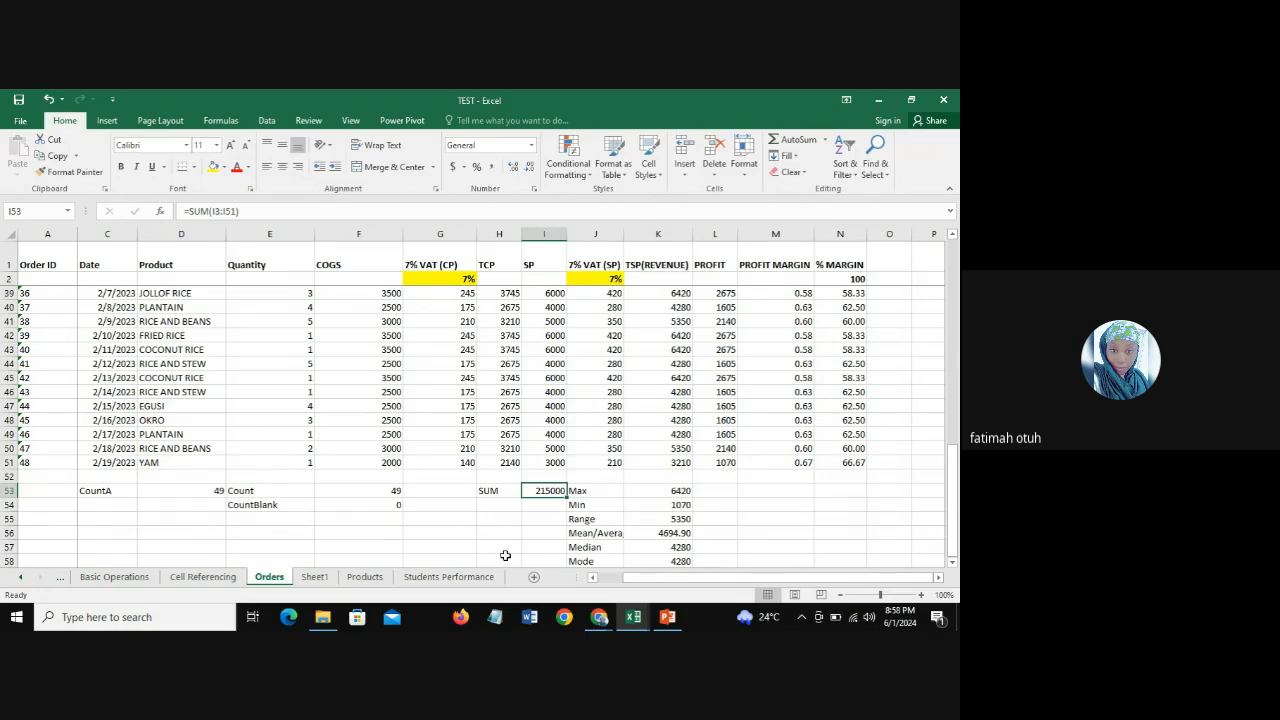
pyautogui.click(109, 122)
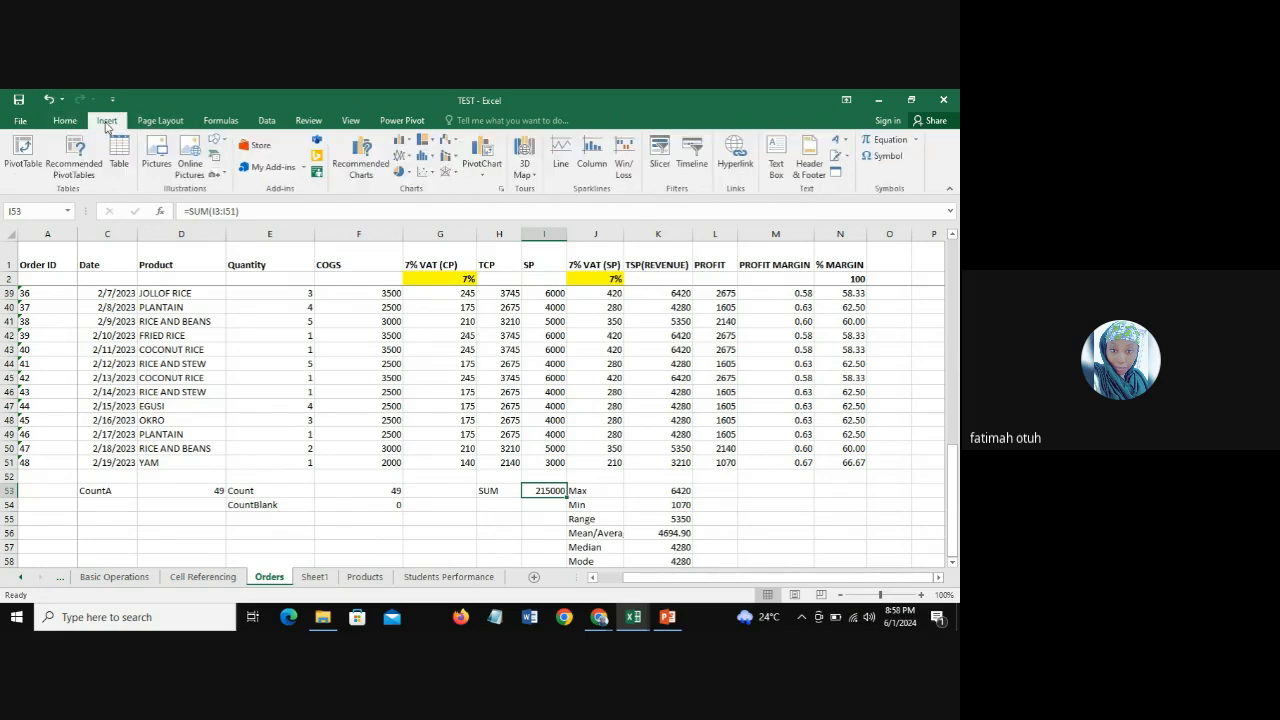
pyautogui.click(161, 121)
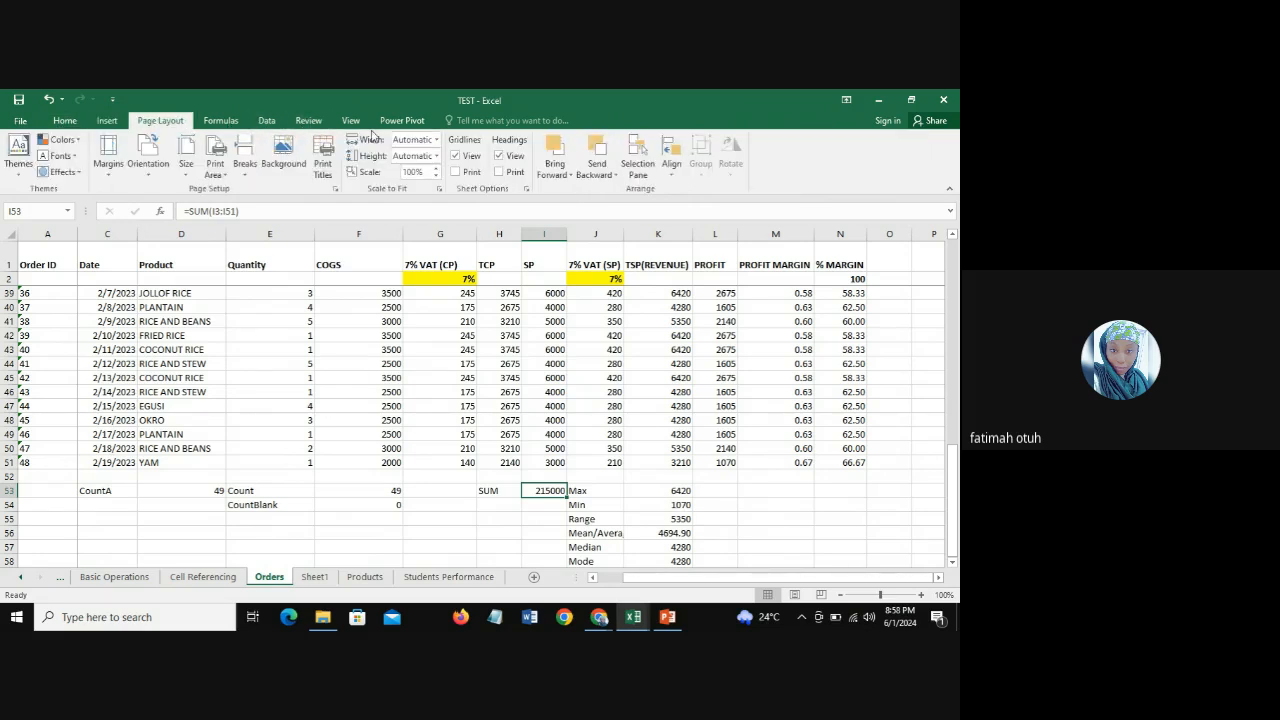
pyautogui.click(66, 121)
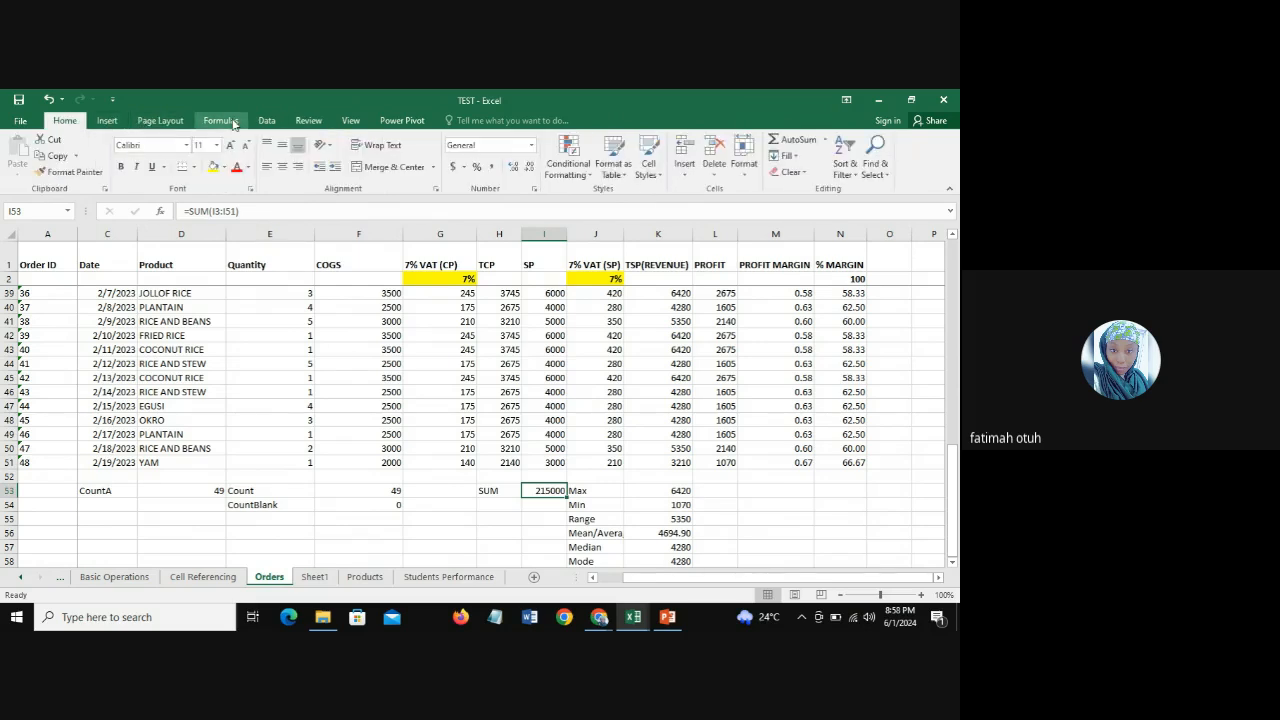
pyautogui.click(268, 121)
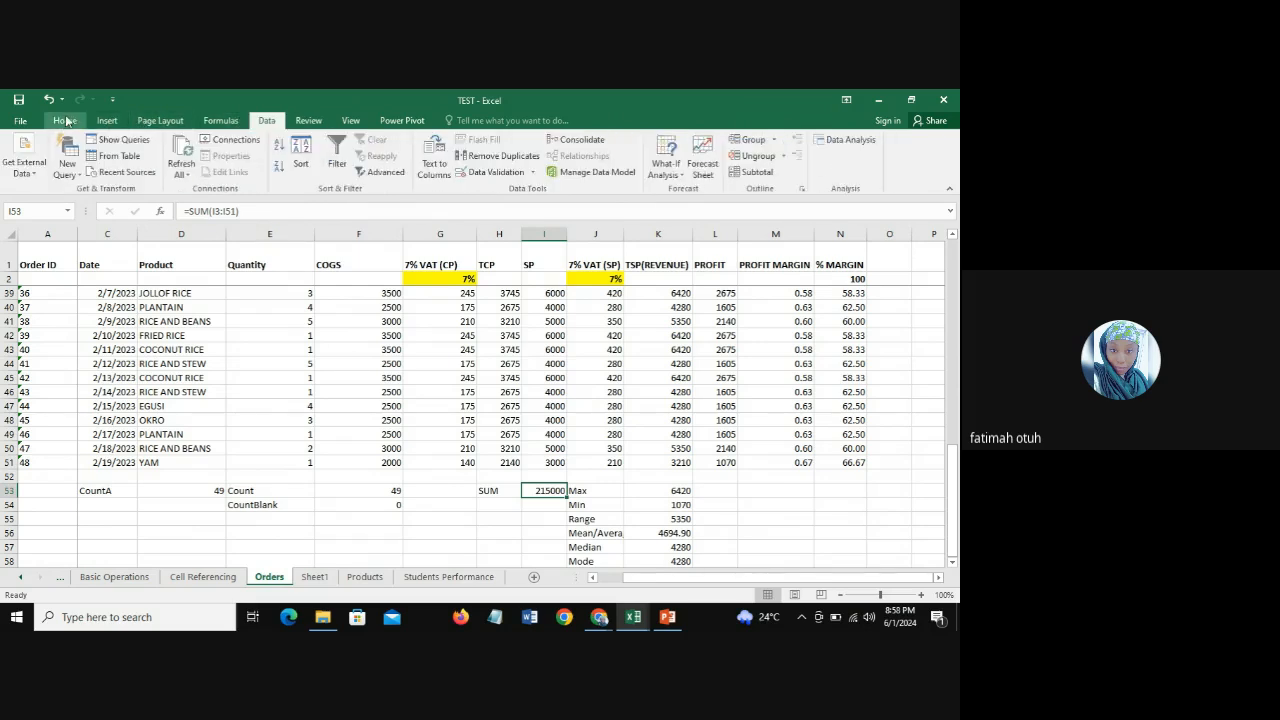
pyautogui.click(66, 121)
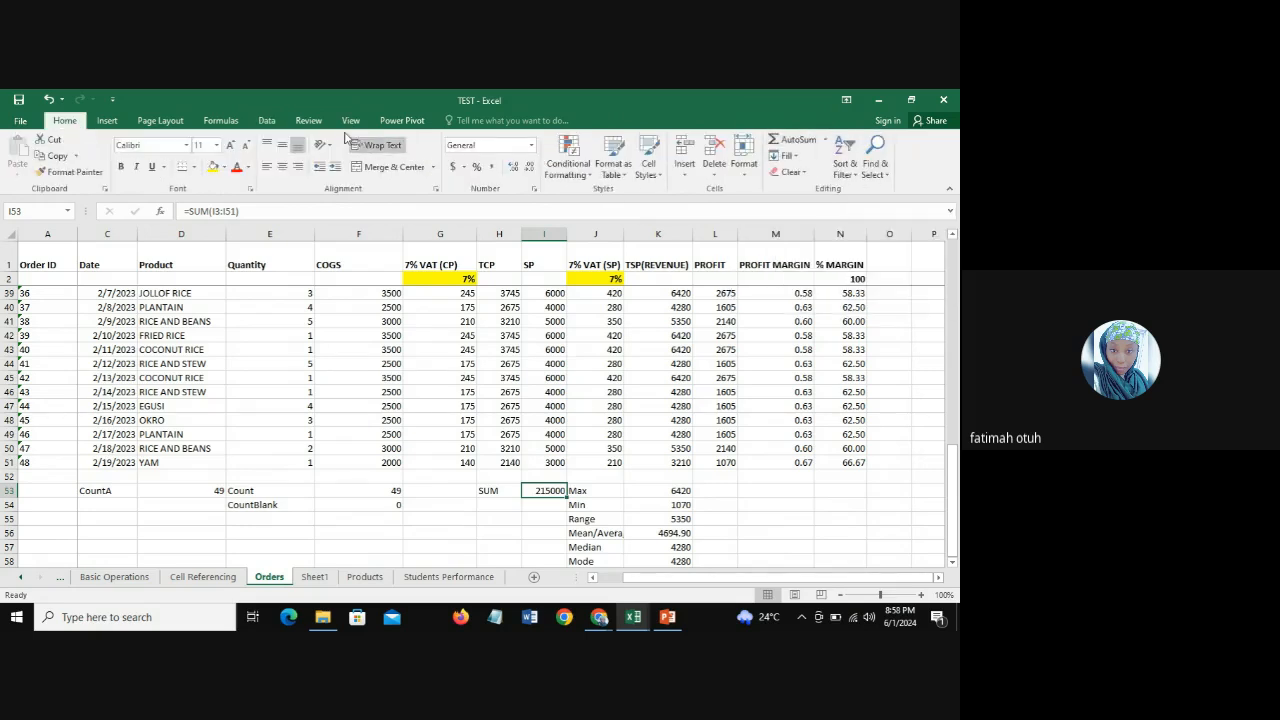
pyautogui.click(221, 121)
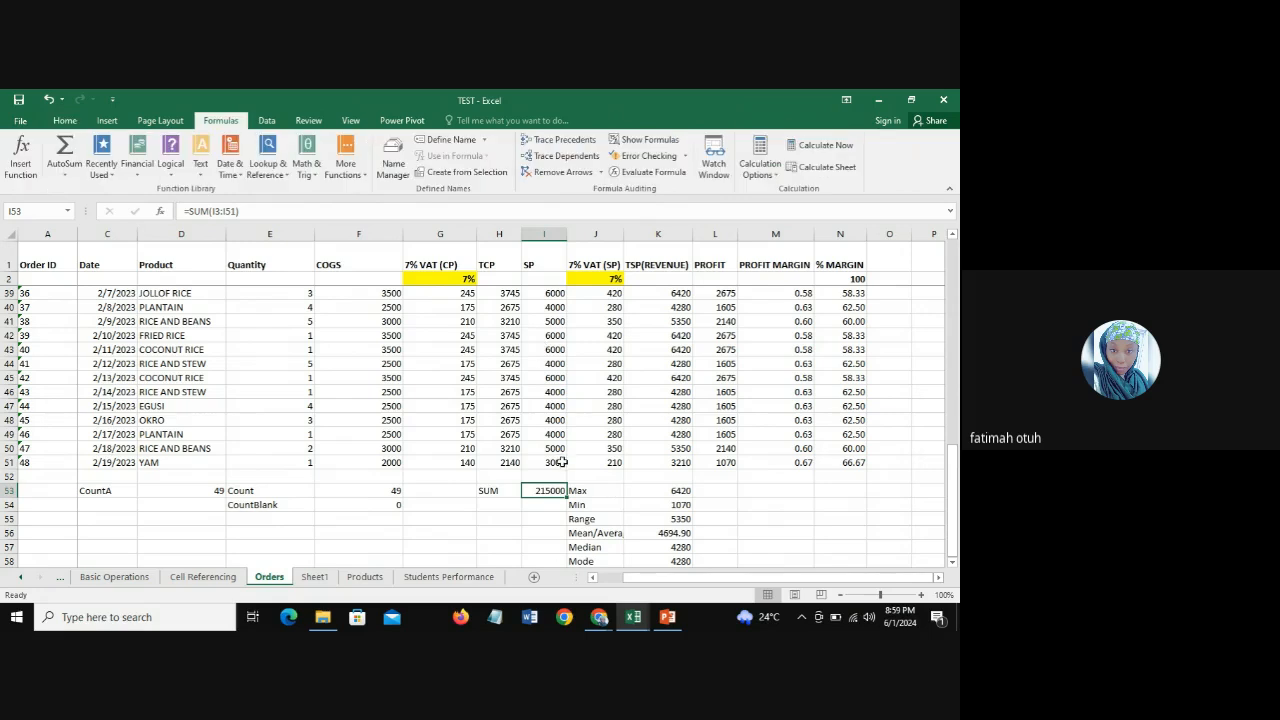
pyautogui.click(495, 493)
pyautogui.click(554, 492)
pyautogui.click(66, 121)
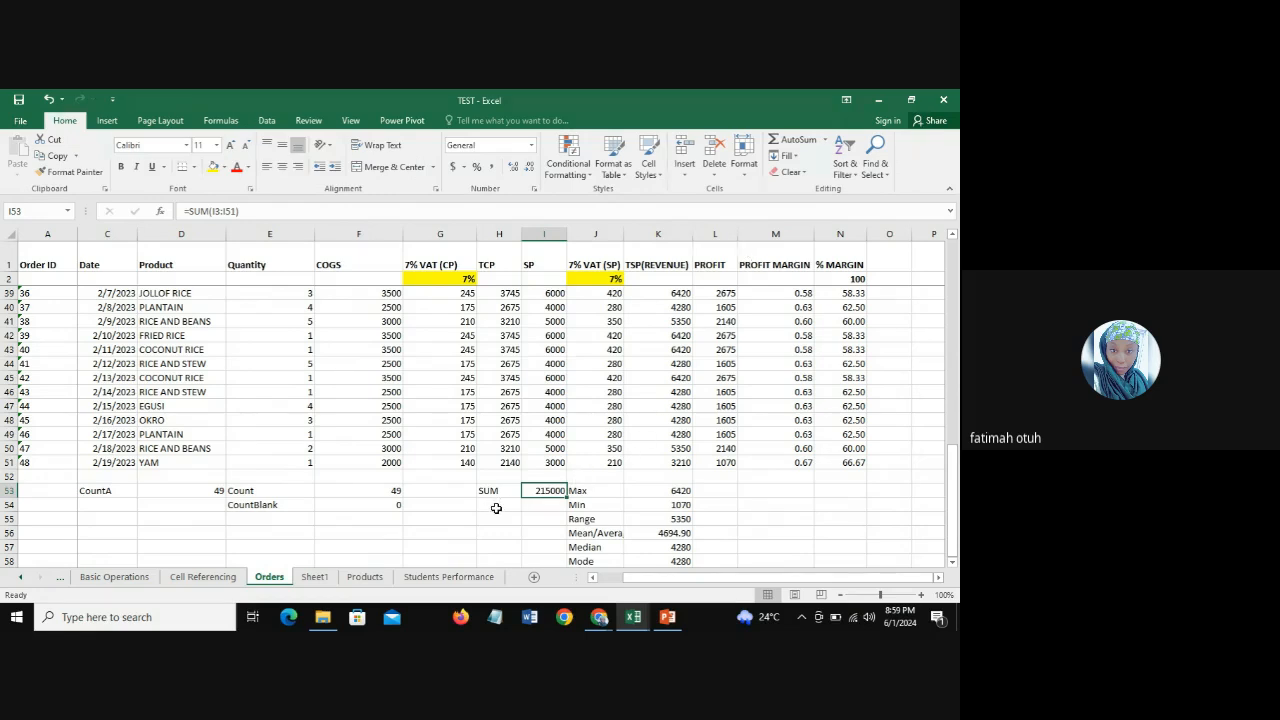
# Step: Check the Average topic in A11 on Sheet1 and enter the label "Average" in H54 on the Orders sheet
pyautogui.click(315, 578)
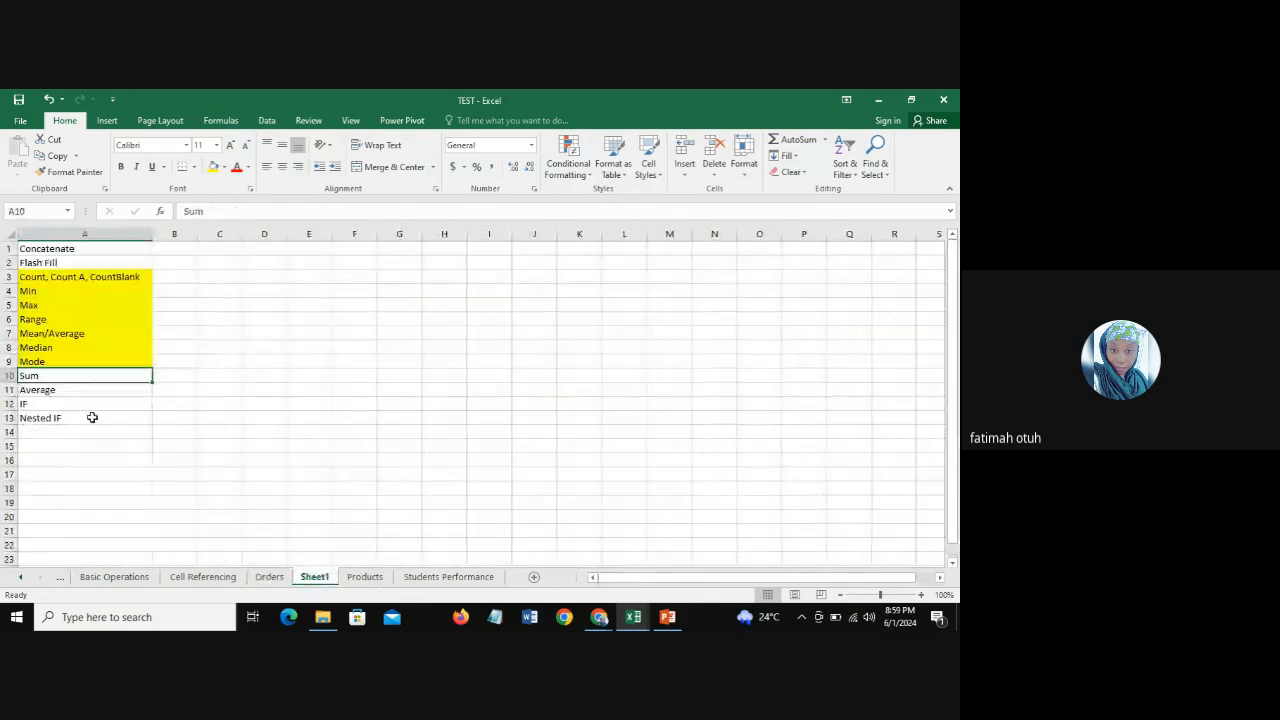
pyautogui.click(126, 390)
pyautogui.click(270, 578)
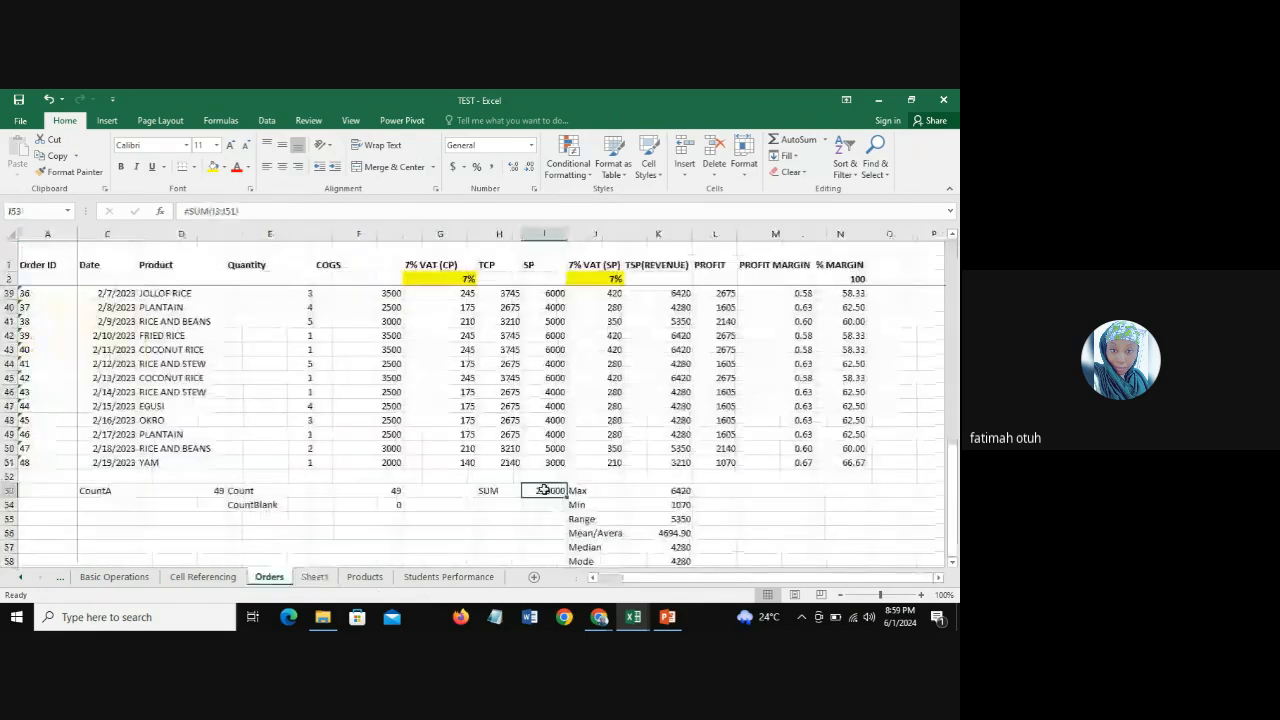
pyautogui.click(499, 504)
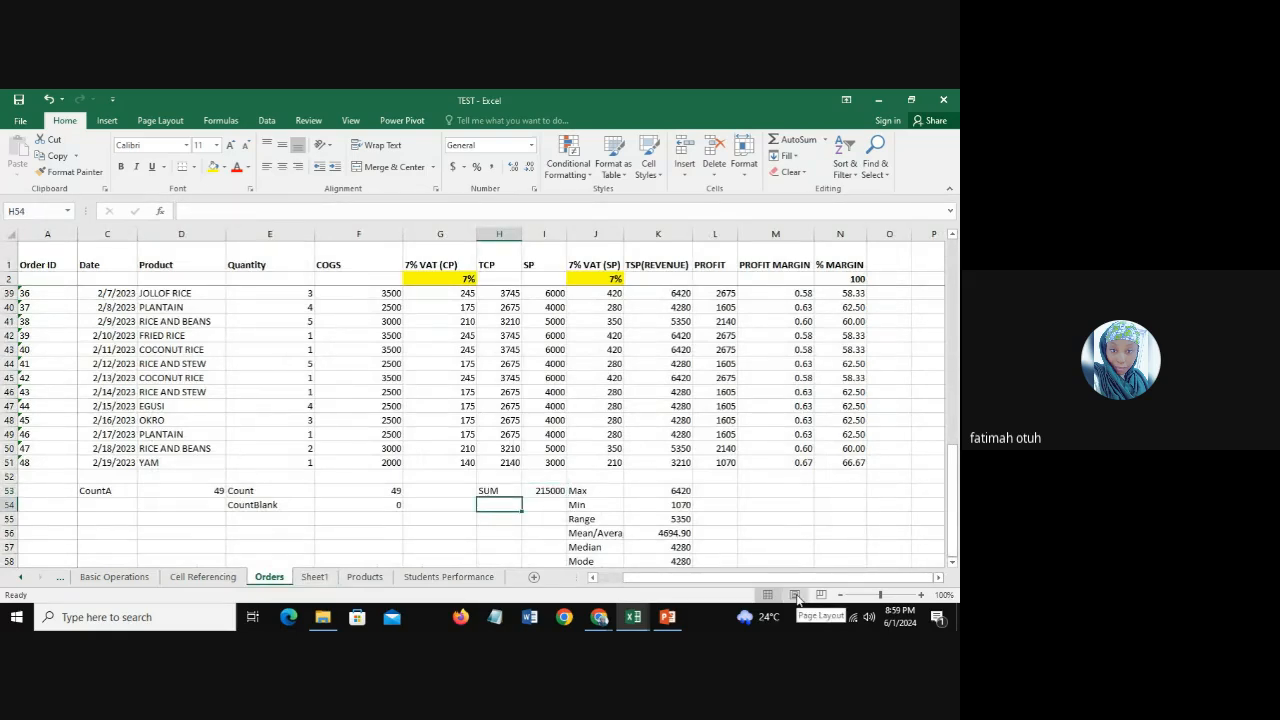
pyautogui.write('=')
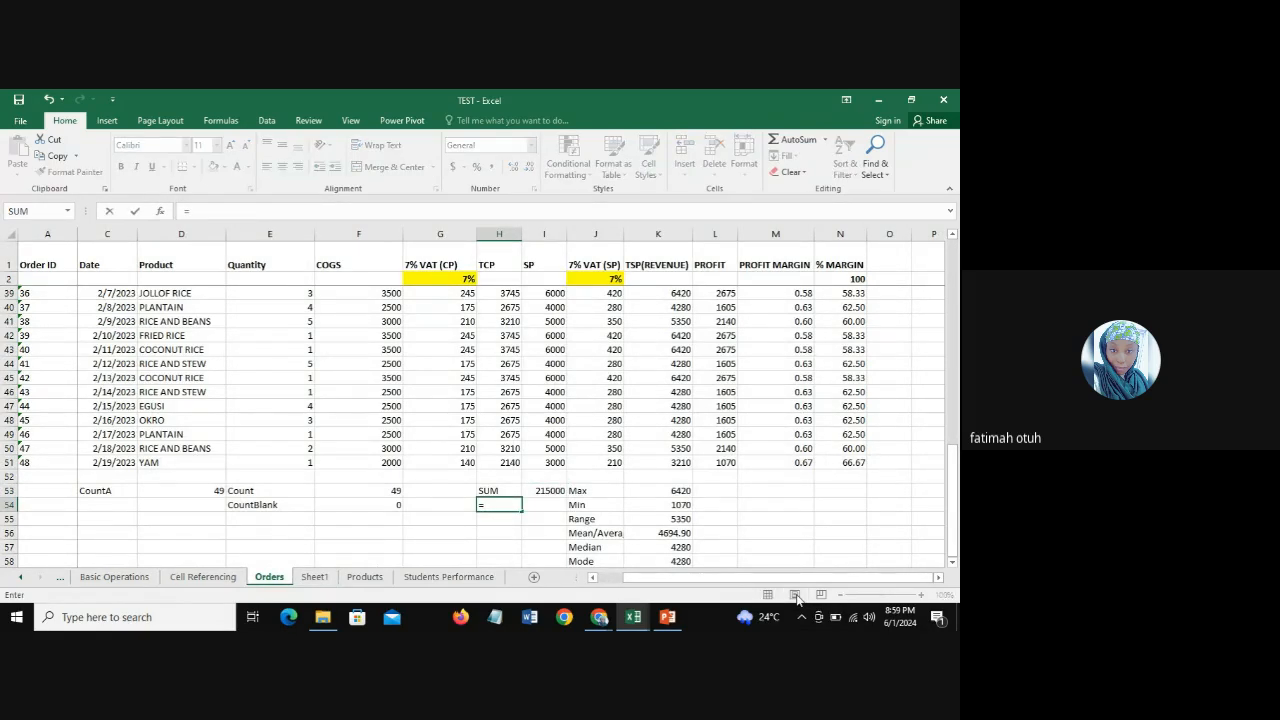
pyautogui.press('BackSpace')
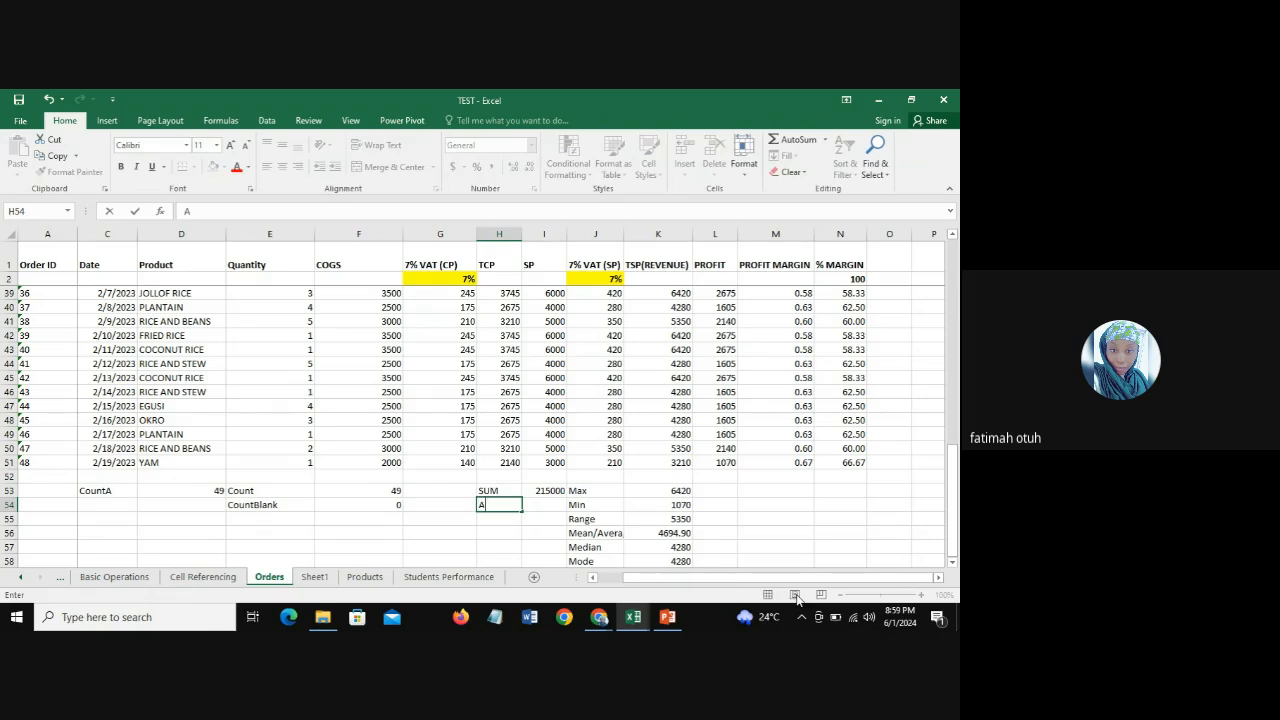
pyautogui.write('Average')
pyautogui.press('Tab')
# Step: Calculate the average of the SP values in I54 on the Orders sheet with =AVERAGE(I3:I51)
pyautogui.write('=')
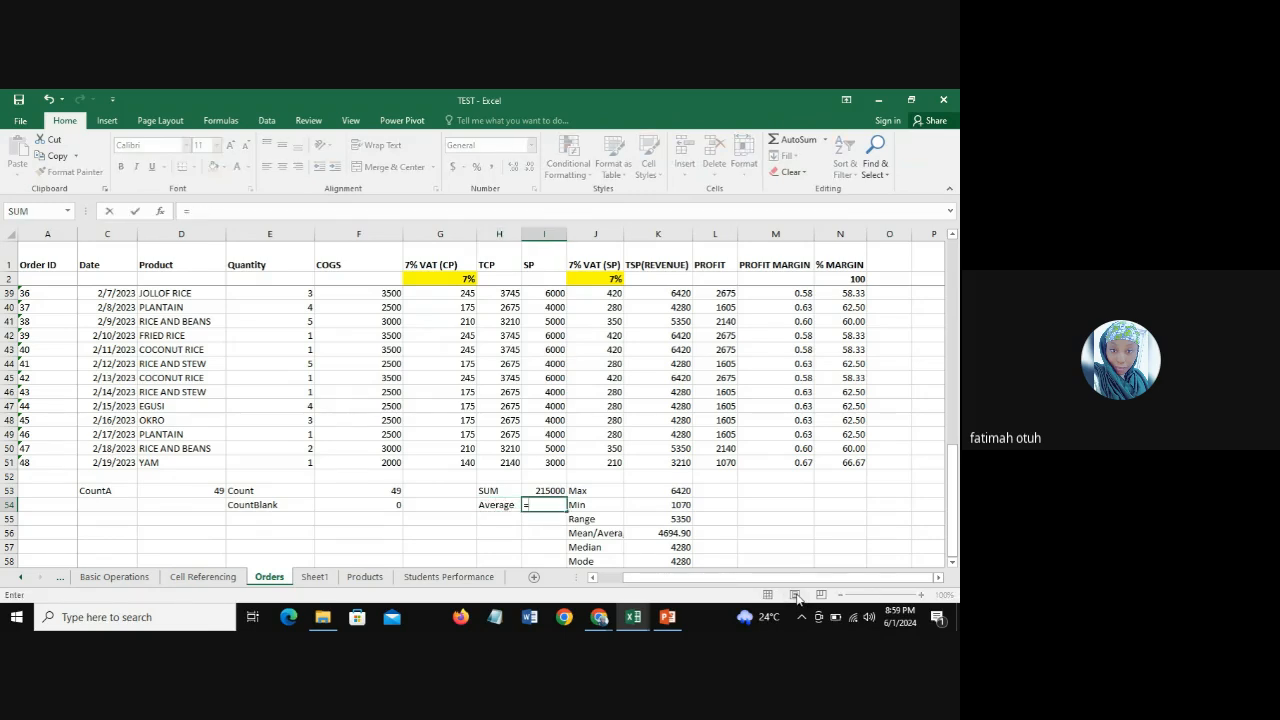
pyautogui.write('ave')
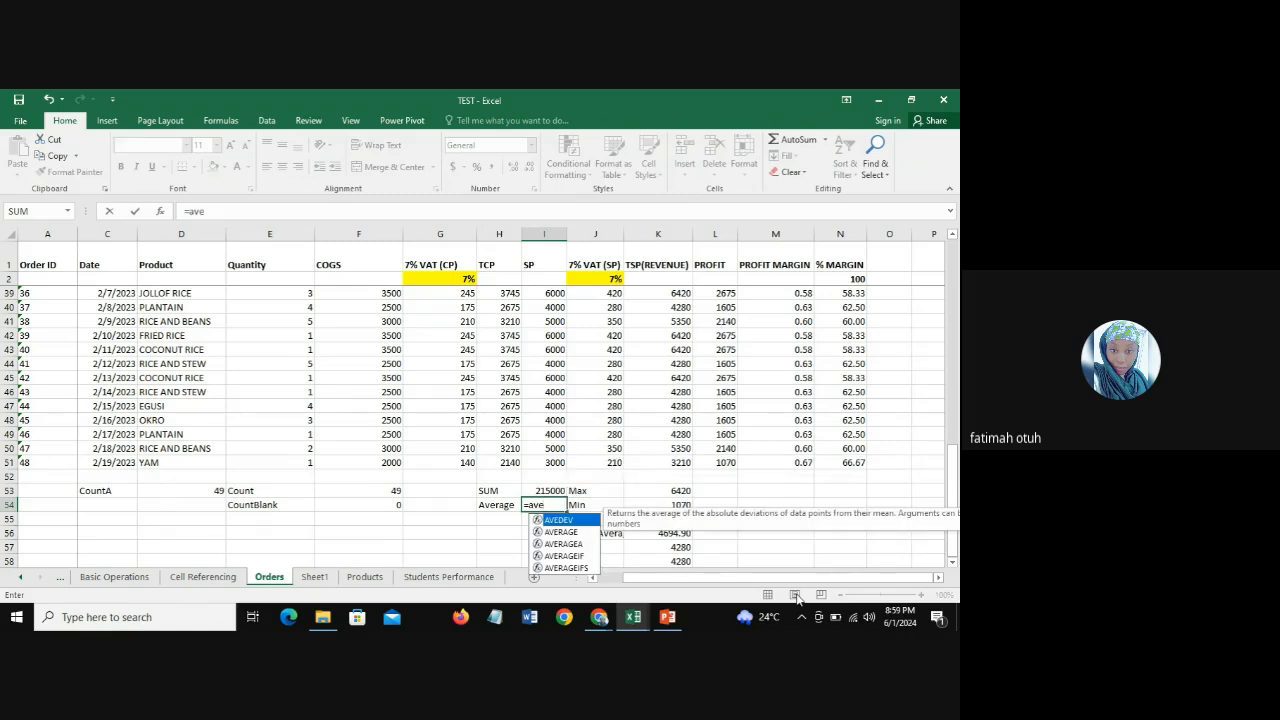
pyautogui.click(563, 534)
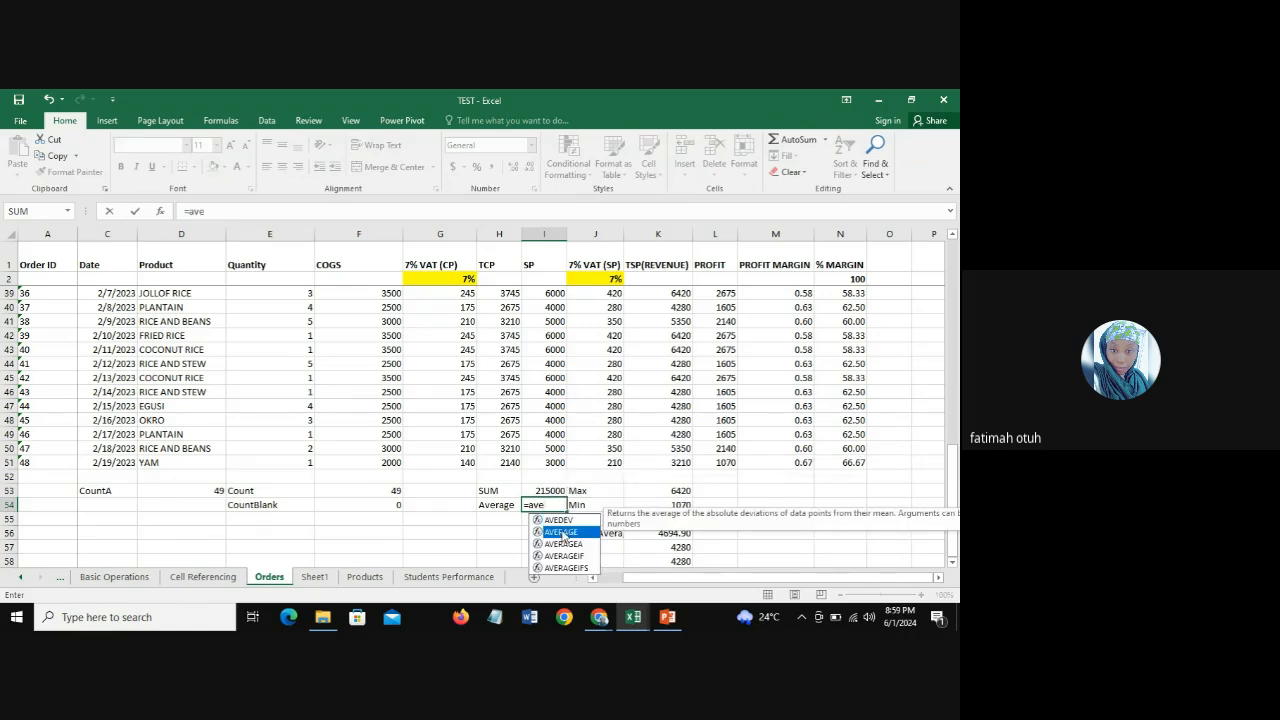
pyautogui.doubleClick(563, 540)
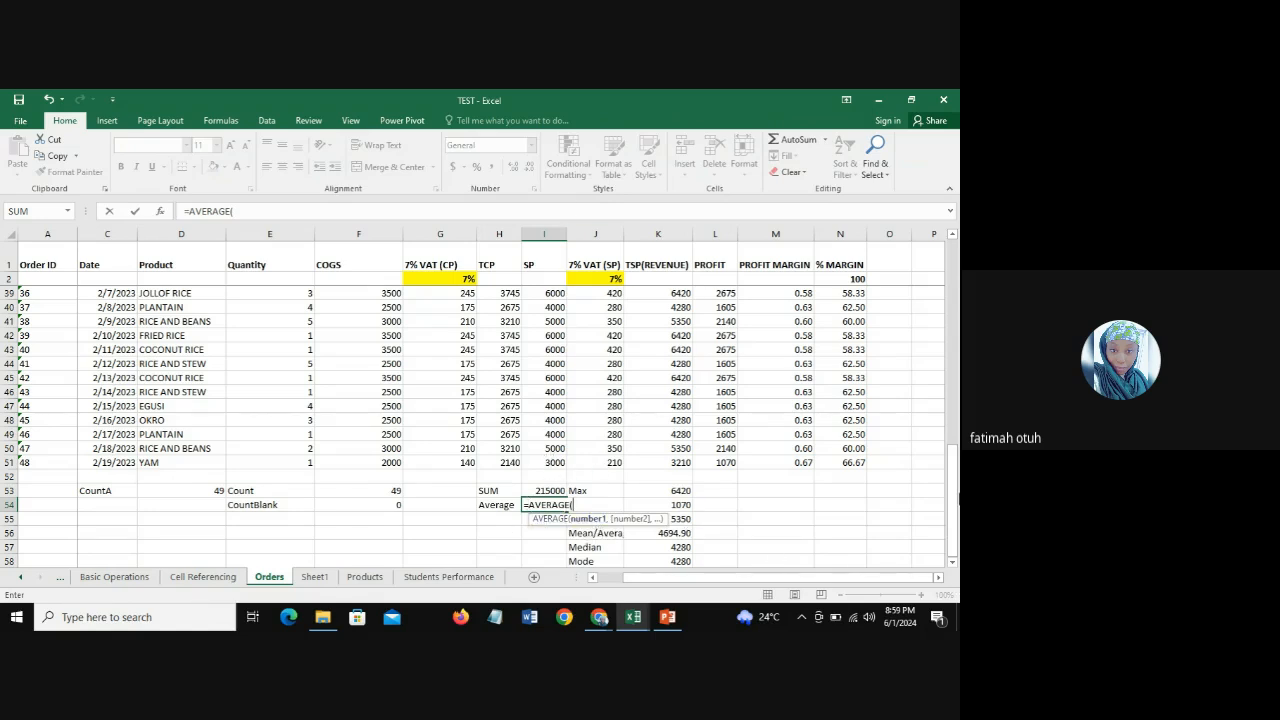
pyautogui.moveTo(957, 513); pyautogui.dragTo(952, 300)
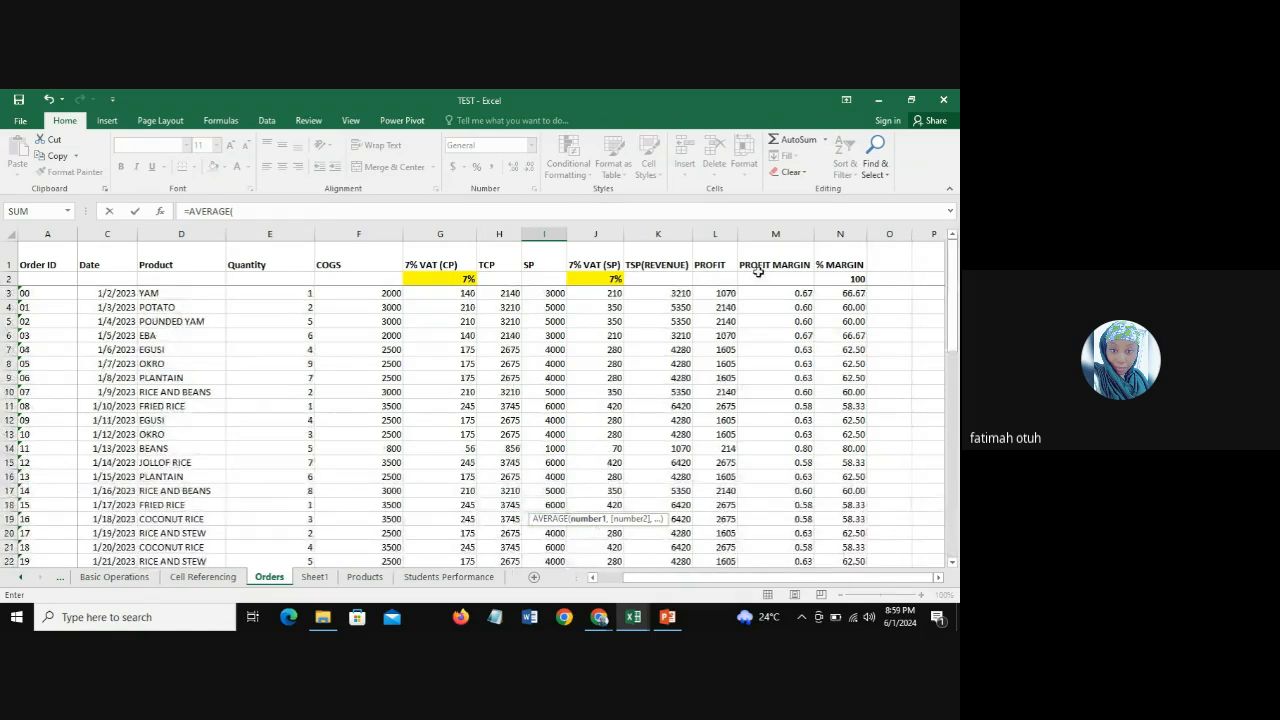
pyautogui.click(554, 292)
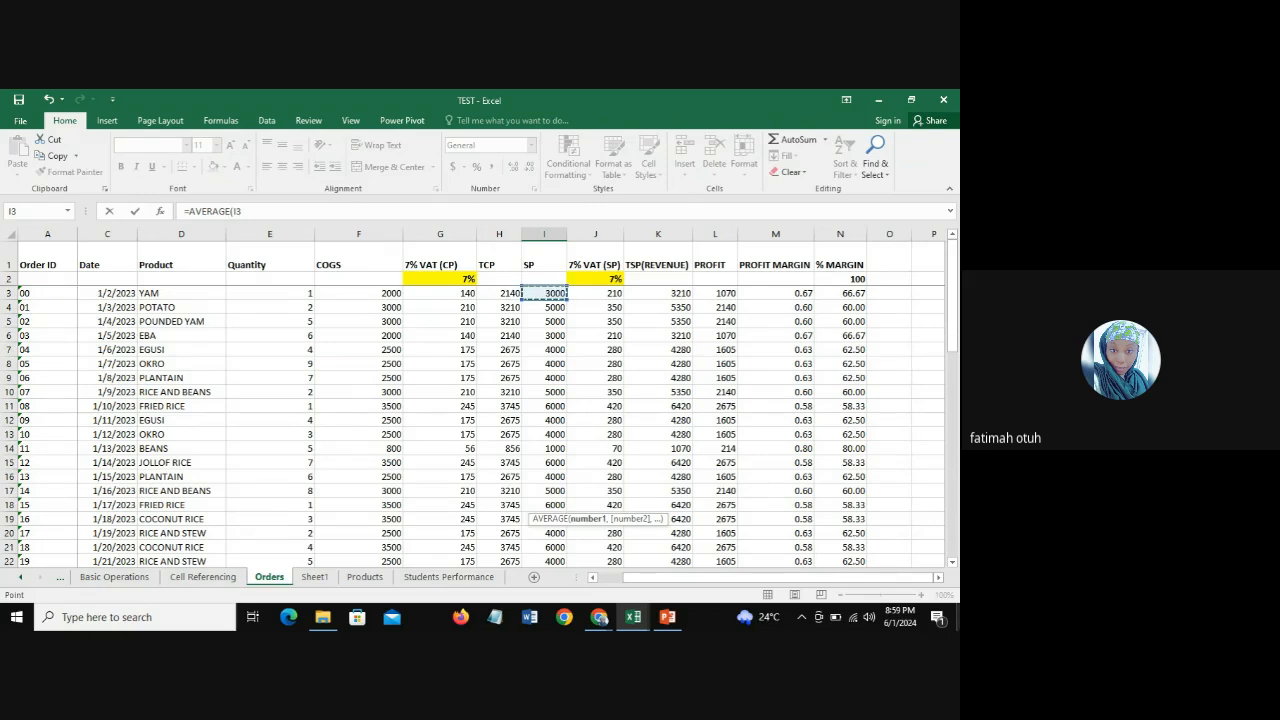
pyautogui.hotkey('ctrl', 'shift', 'Down')
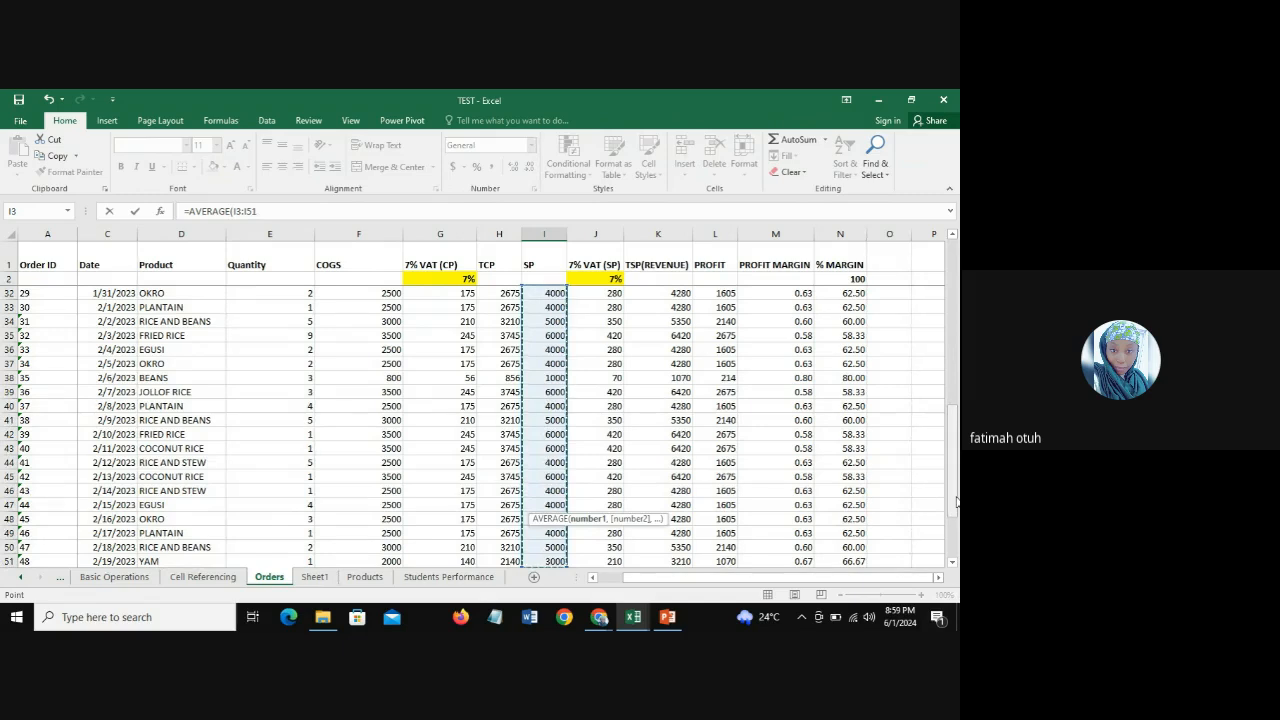
pyautogui.moveTo(956, 502); pyautogui.dragTo(956, 545)
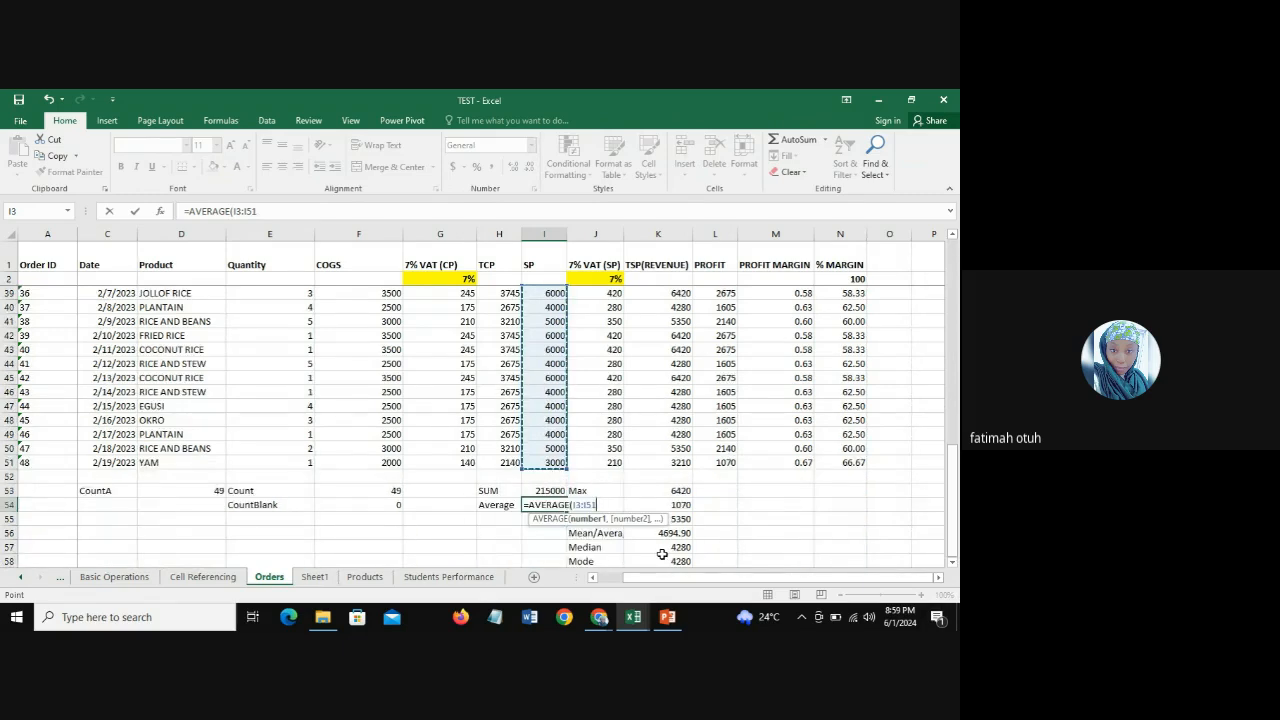
pyautogui.write(')')
pyautogui.press('Return')
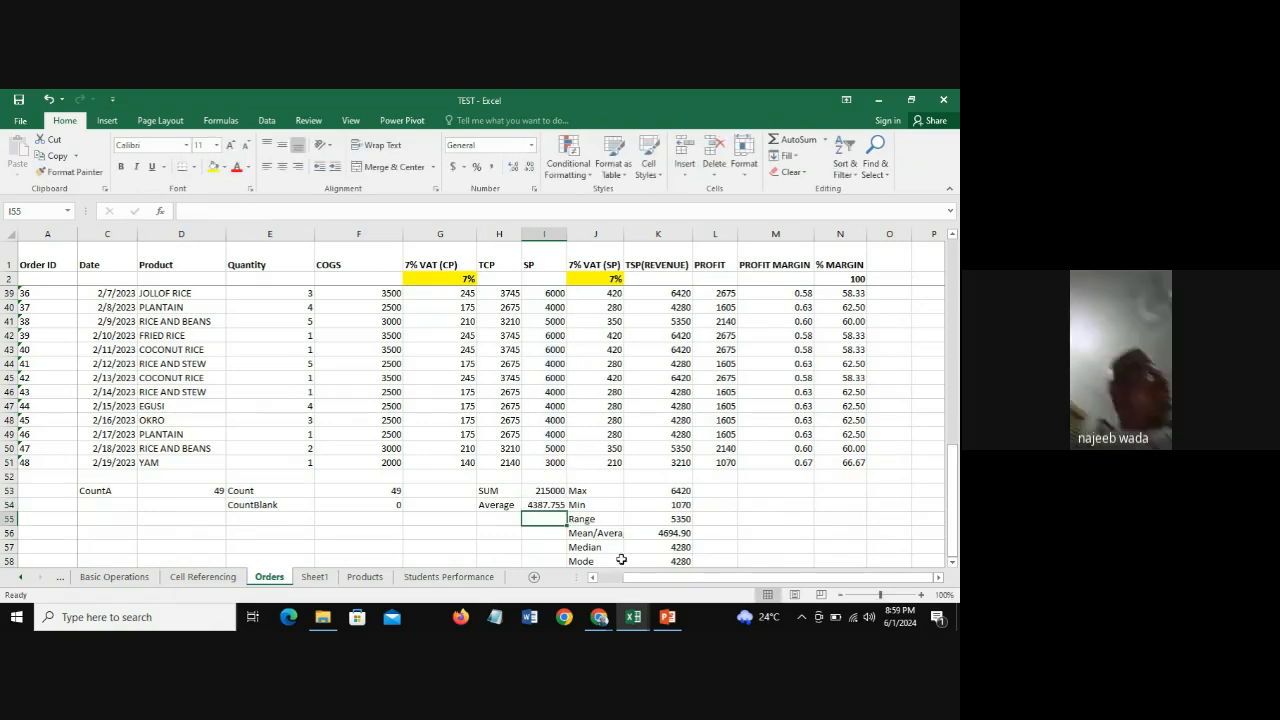
# Step: Reduce the Average result in I54 to zero decimal places
pyautogui.click(545, 504)
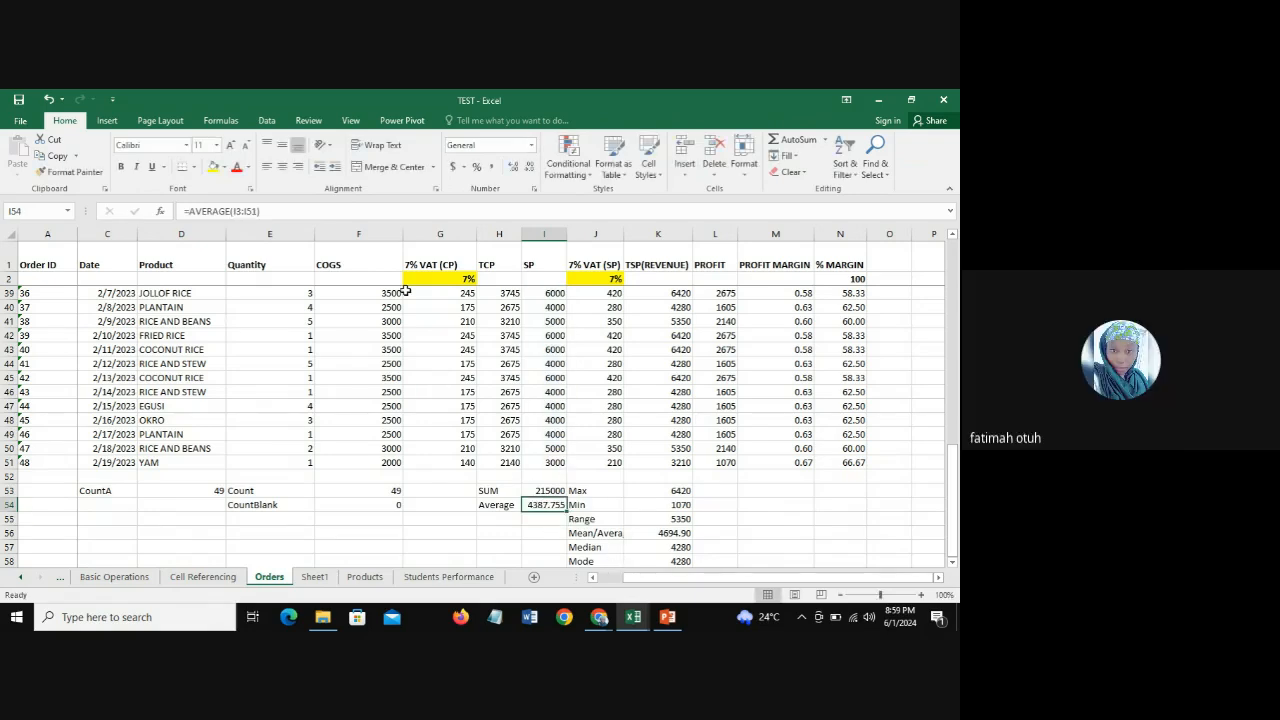
pyautogui.click(528, 167)
pyautogui.click(528, 167)
pyautogui.click(528, 167)
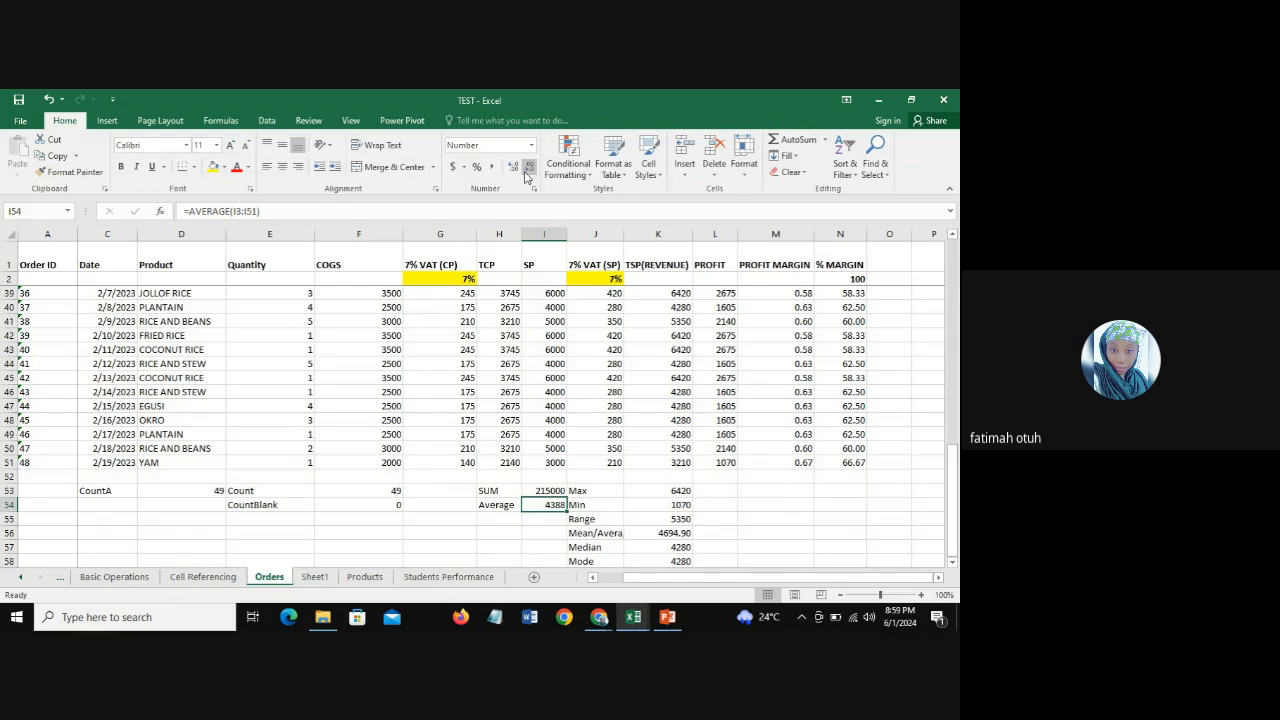
pyautogui.click(500, 511)
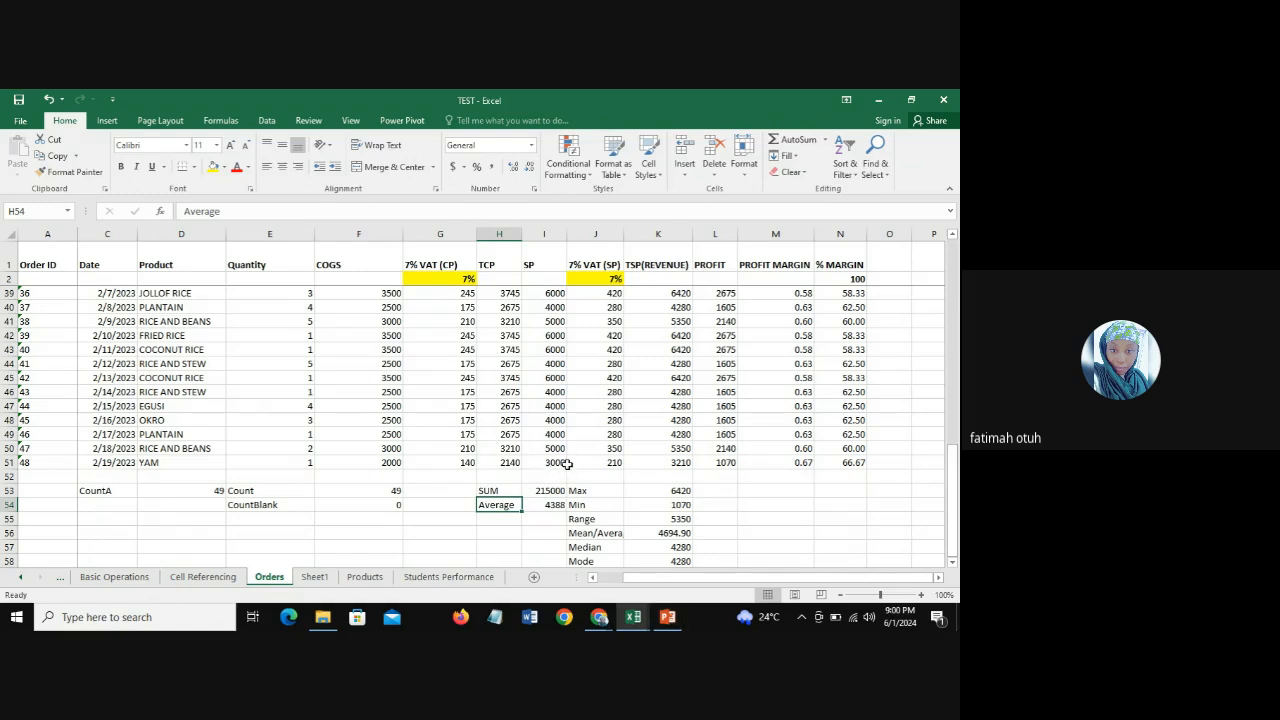
pyautogui.click(495, 519)
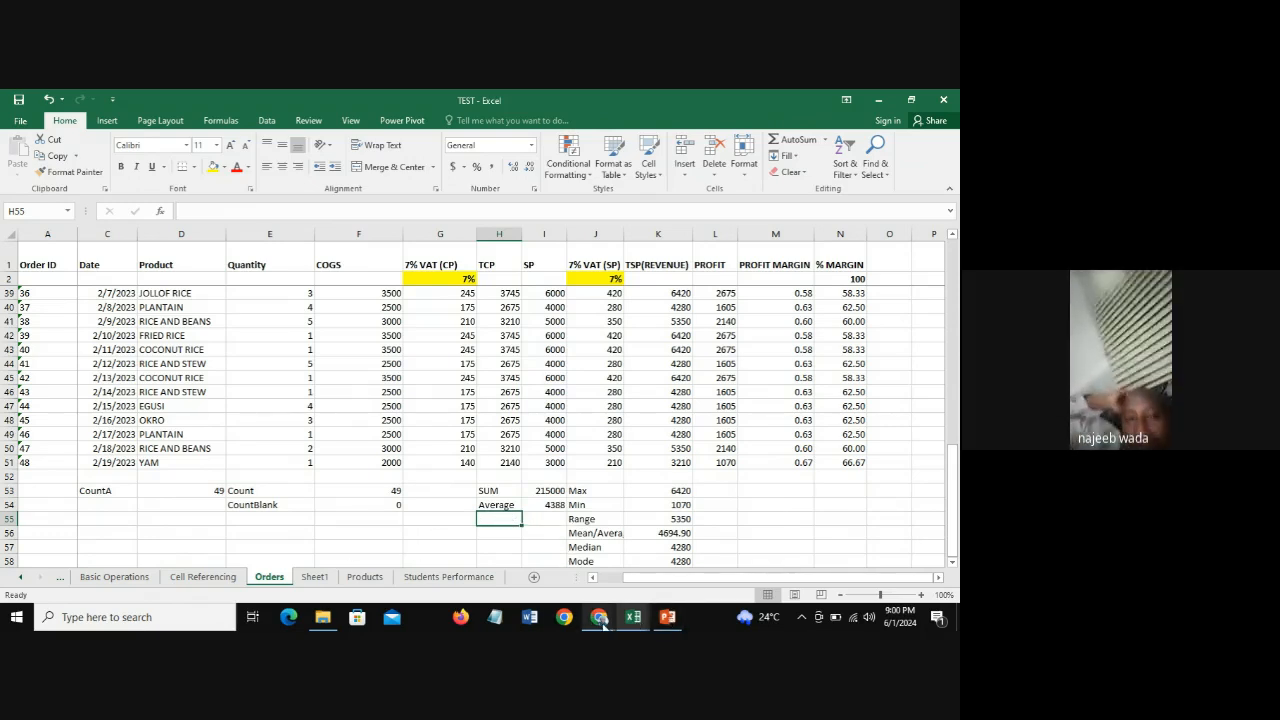
# Step: Check the participants in the Google Meet call and return to the TEST workbook in Excel
pyautogui.moveTo(601, 622)
pyautogui.click(509, 563)
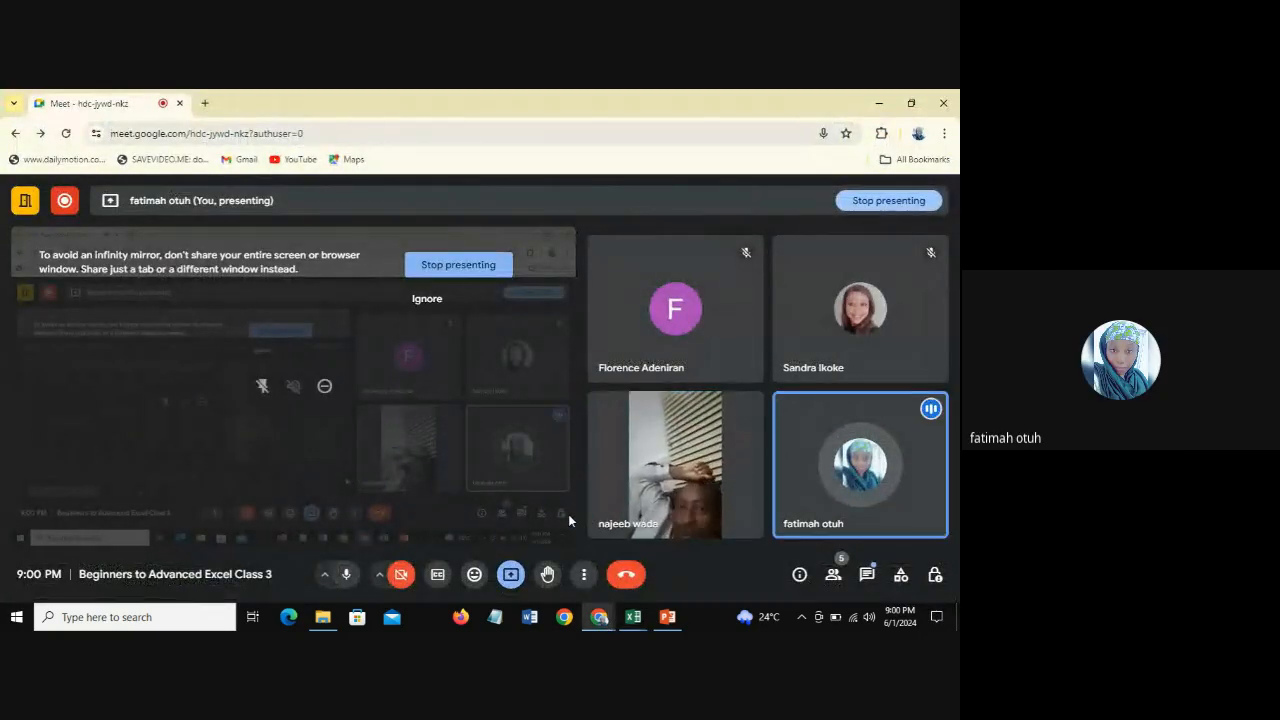
pyautogui.moveTo(707, 458)
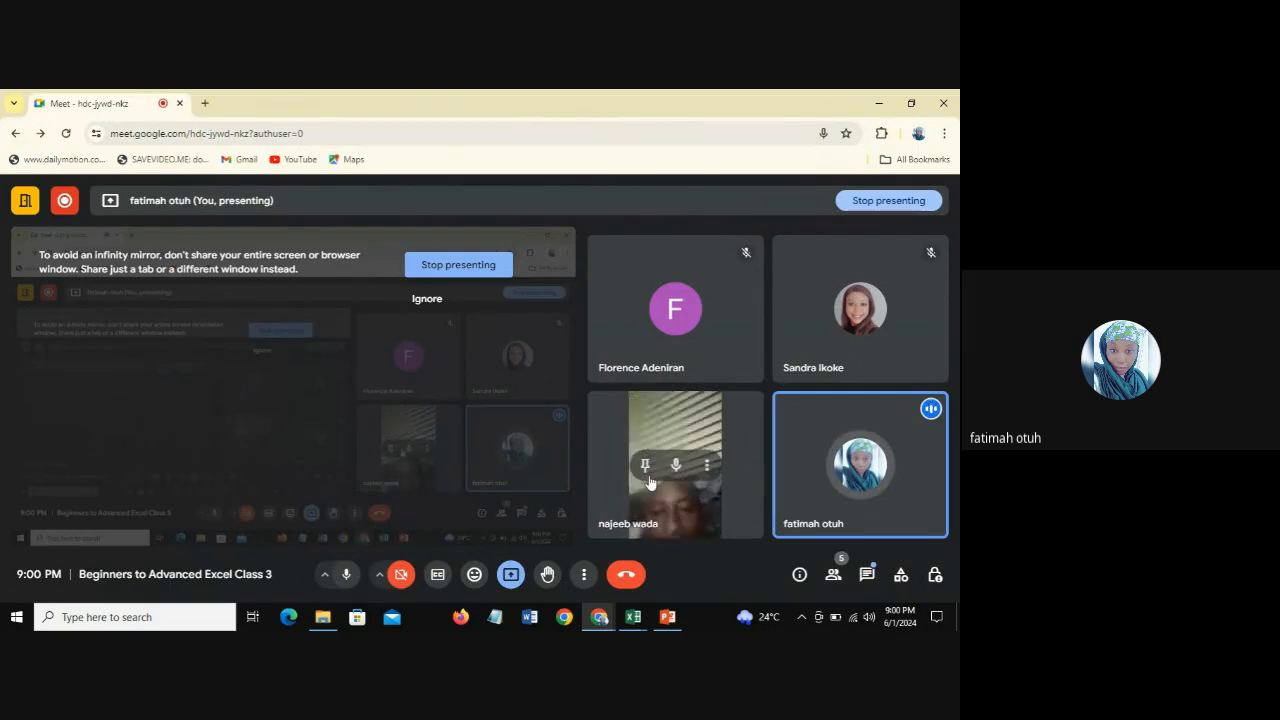
pyautogui.moveTo(633, 617)
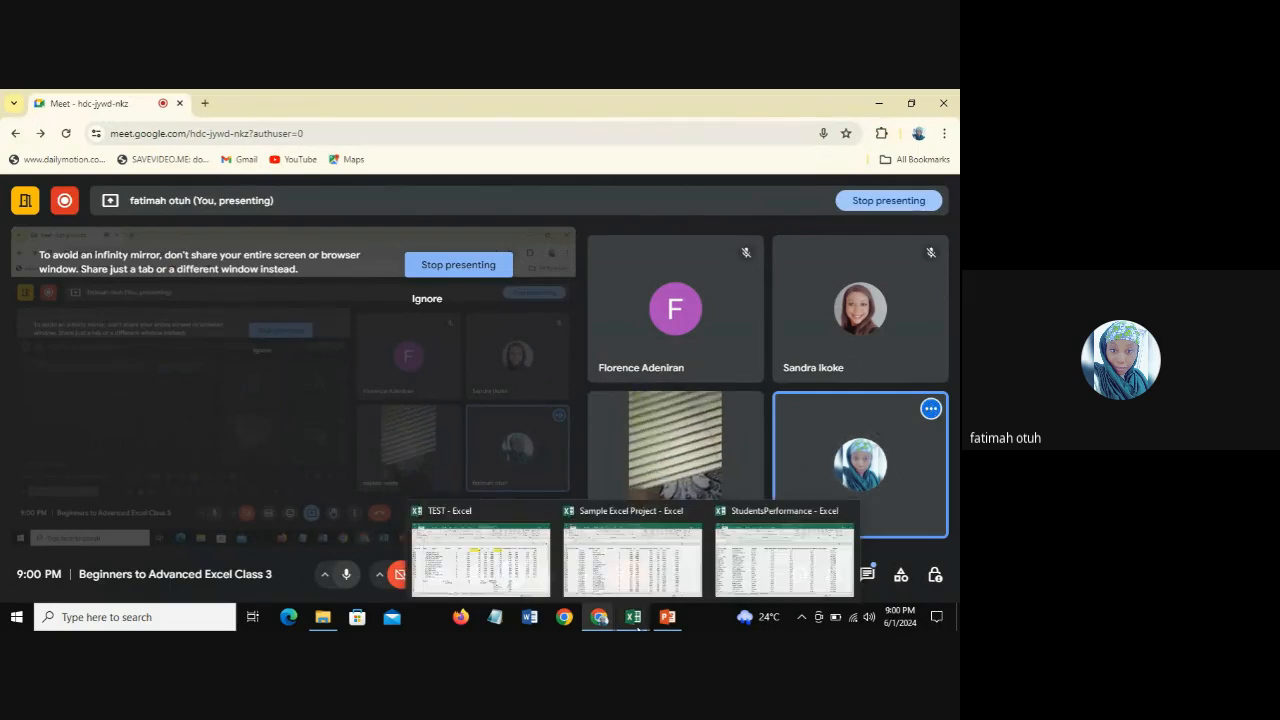
pyautogui.click(487, 570)
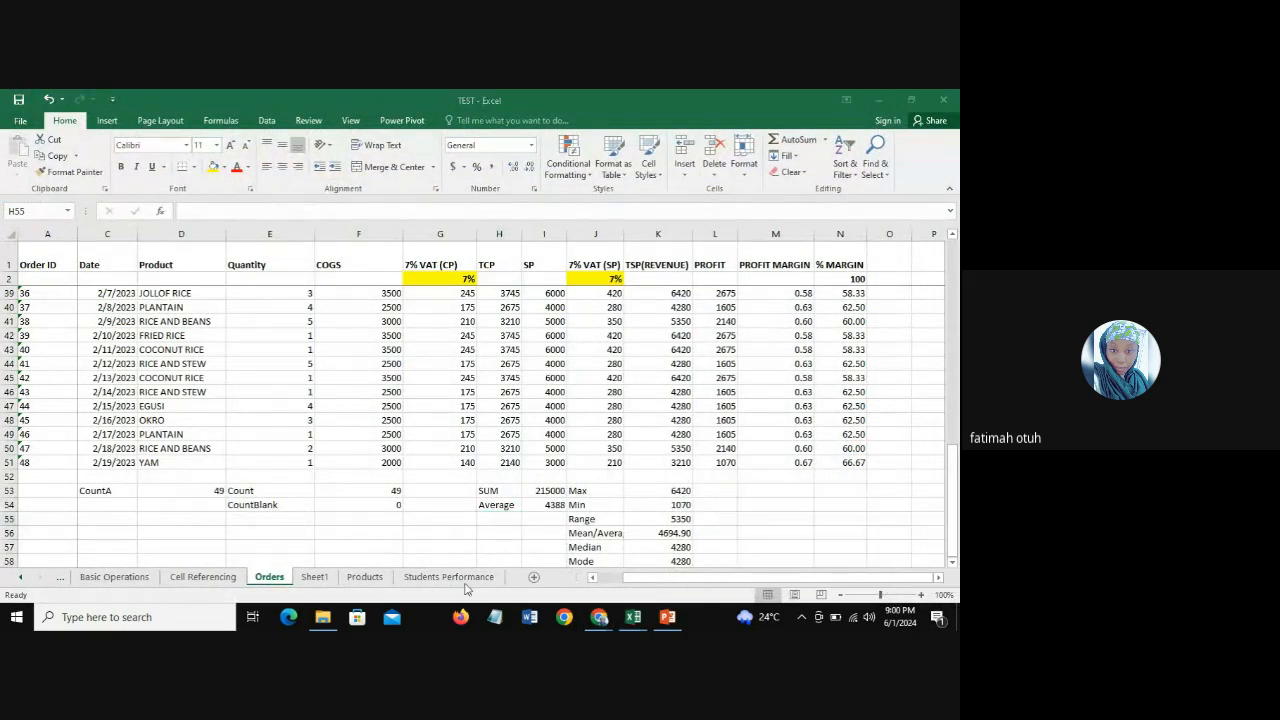
# Step: Review the IF, Concatenate and Flash Fill topics on Sheet1 and switch to the Excel Functions slide in PowerPoint
pyautogui.click(314, 577)
pyautogui.click(45, 403)
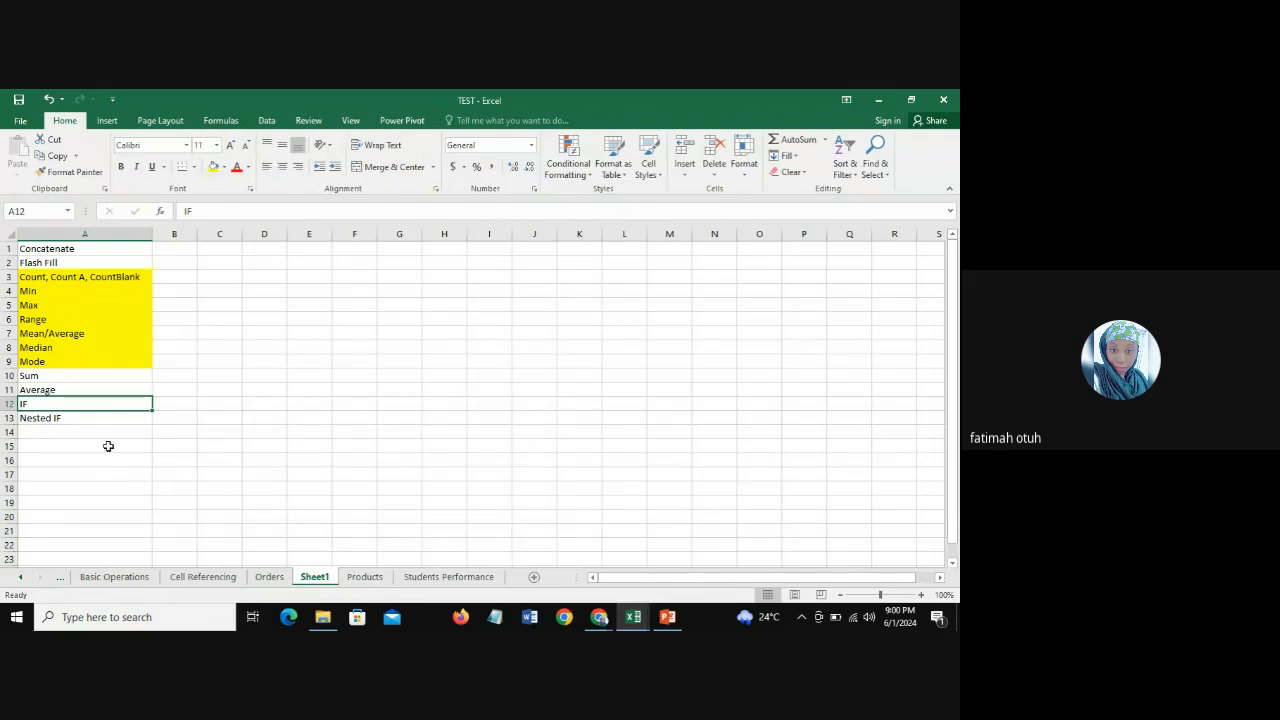
pyautogui.moveTo(68, 248); pyautogui.dragTo(68, 262)
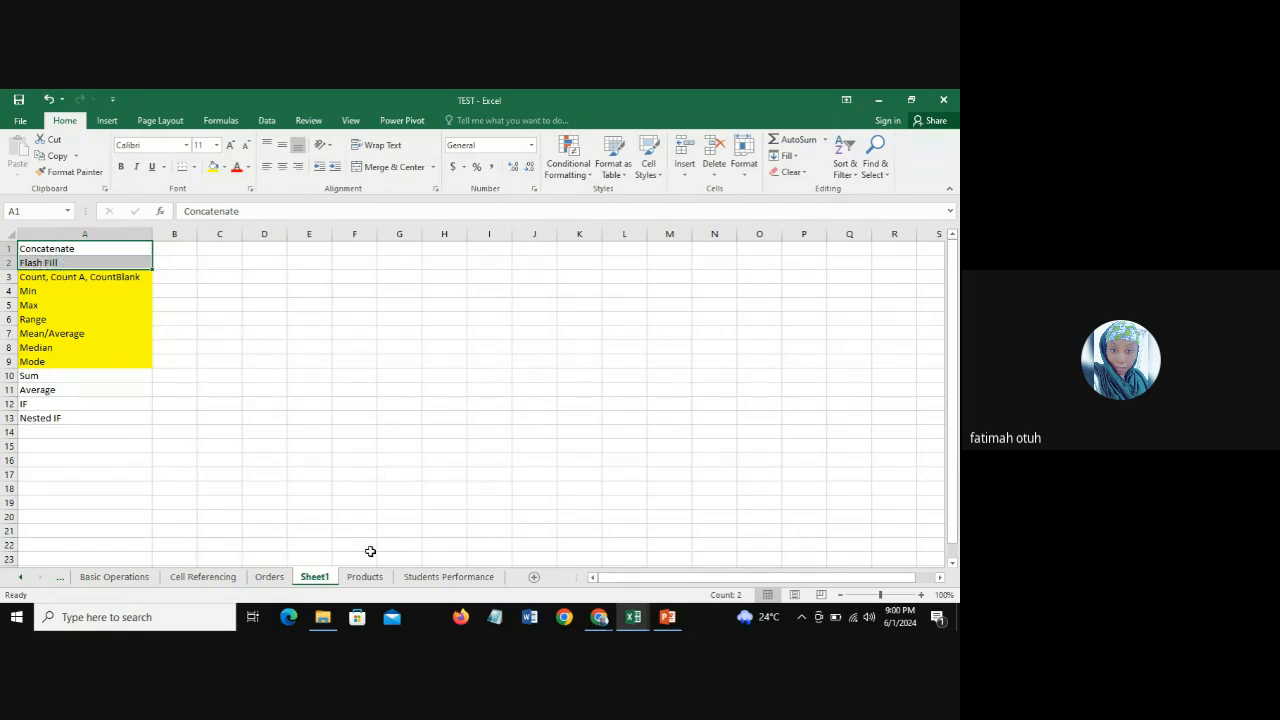
pyautogui.click(665, 617)
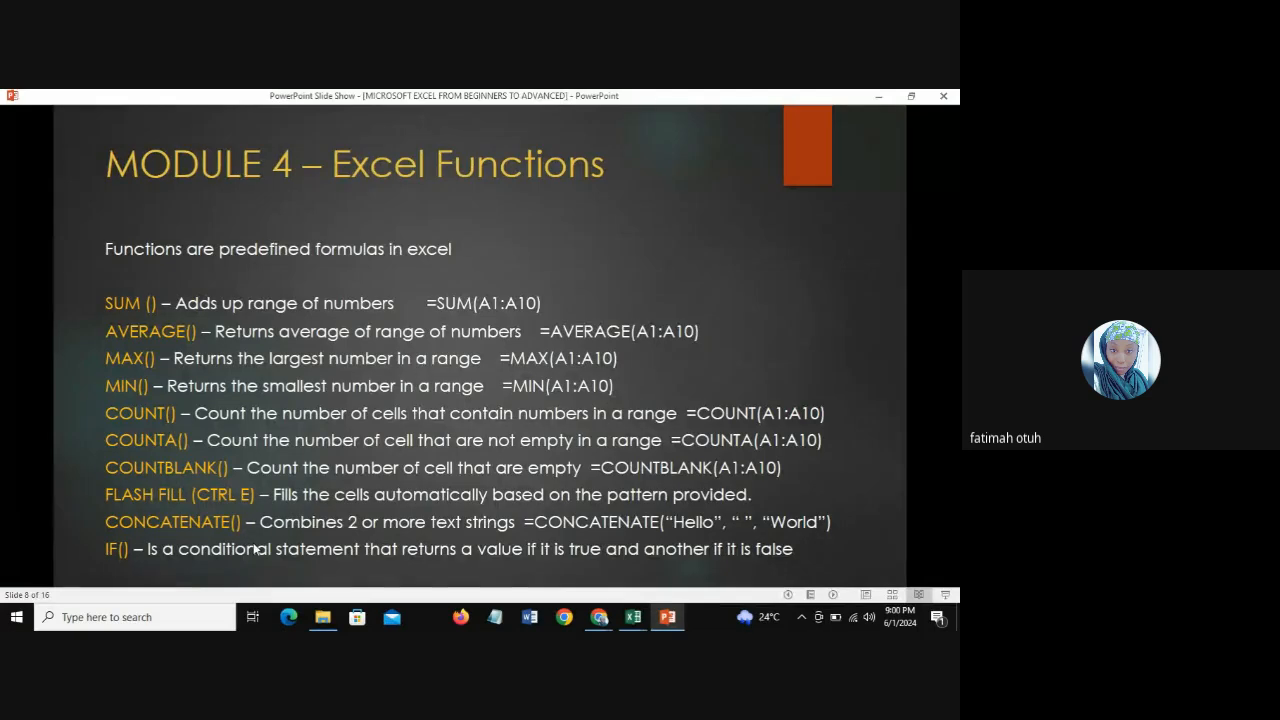
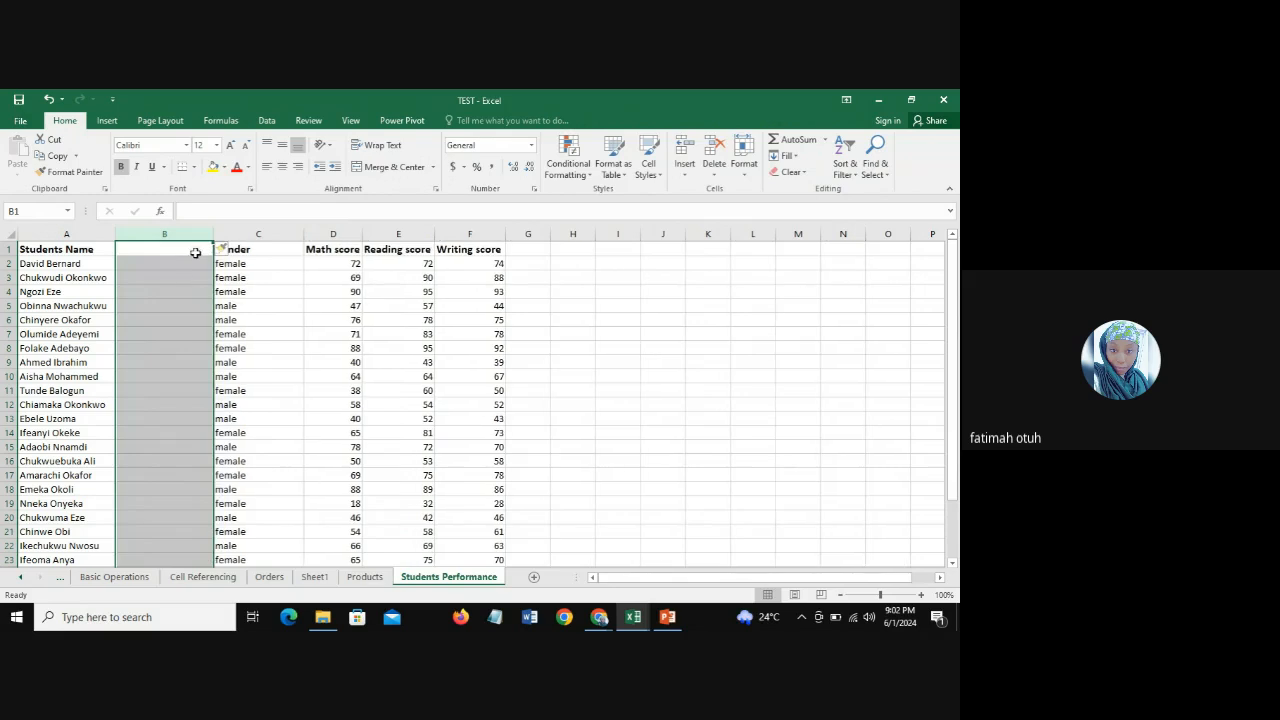
# Step: Insert two more blank columns directly before the Gender column on the Students Performance sheet
pyautogui.click(268, 234)
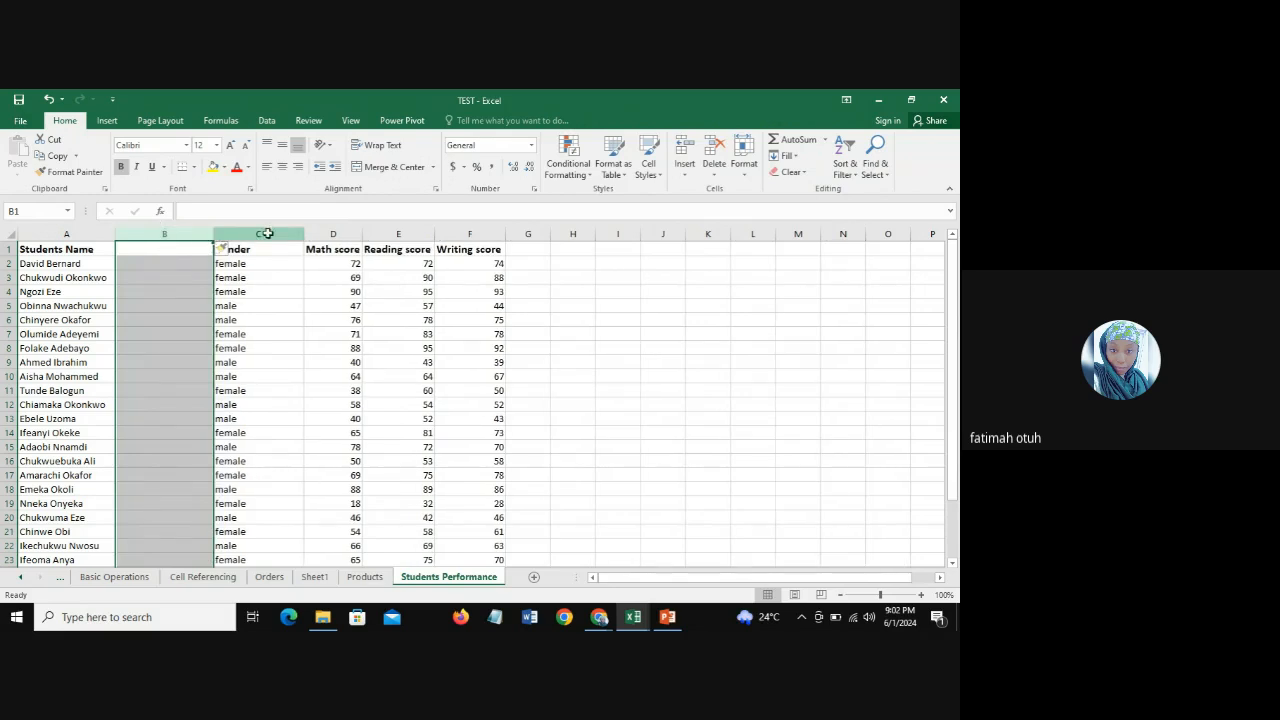
pyautogui.rightClick(268, 236)
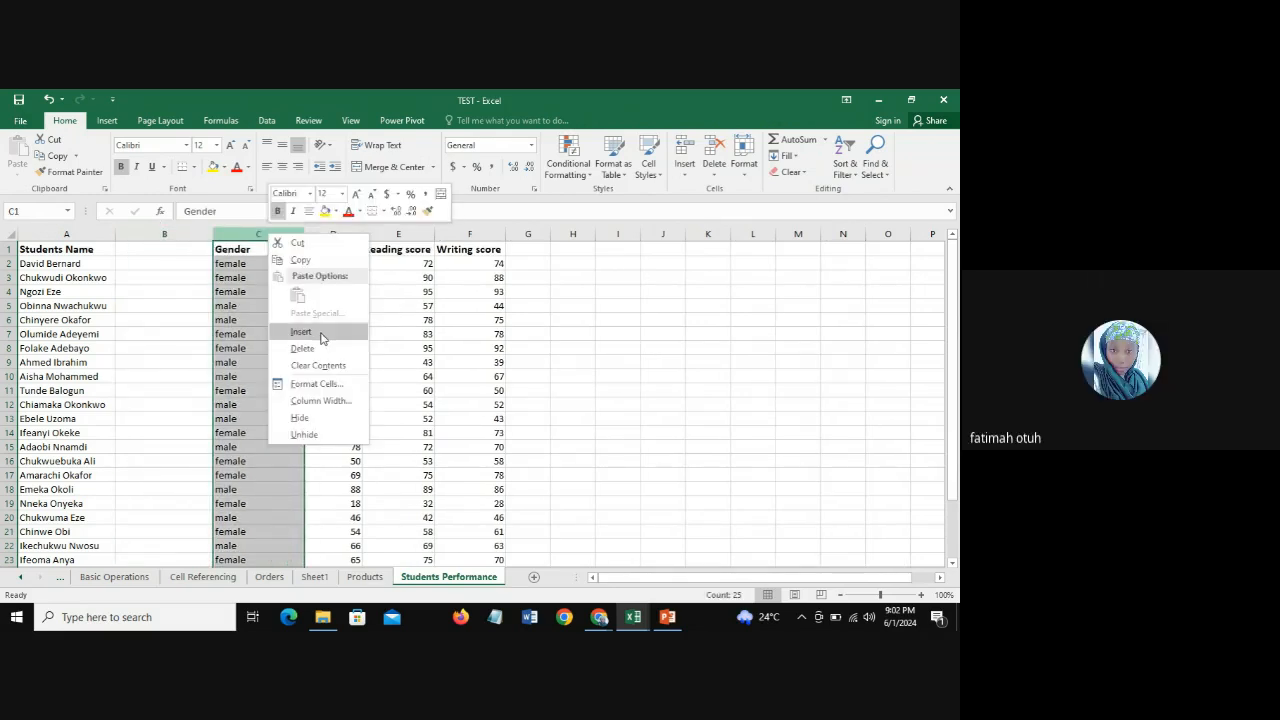
pyautogui.click(301, 331)
pyautogui.click(163, 251)
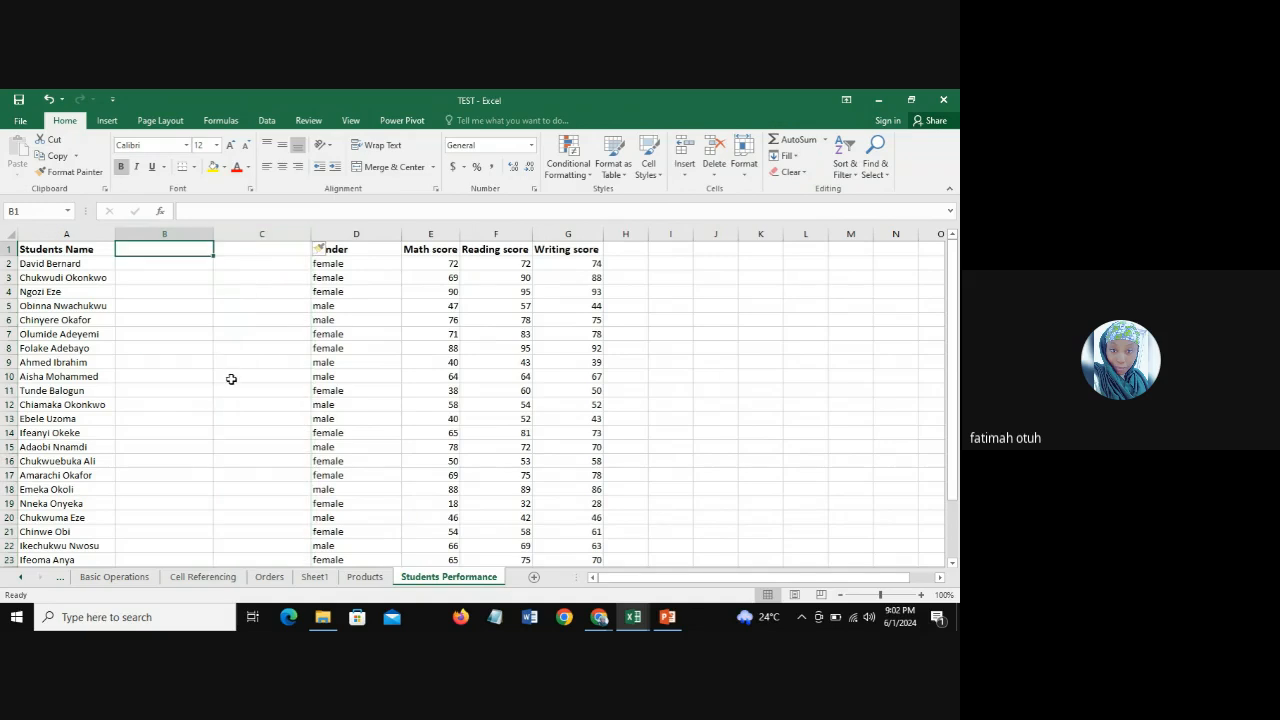
pyautogui.click(358, 232)
pyautogui.rightClick(359, 229)
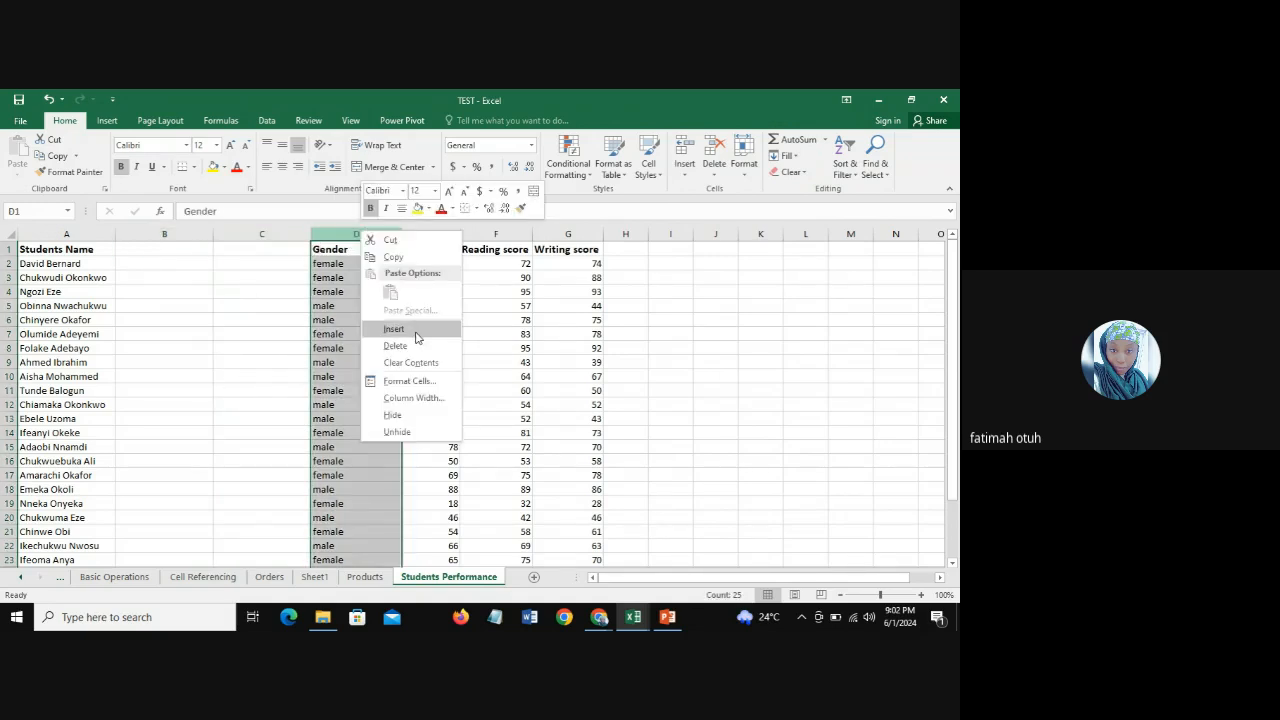
pyautogui.click(418, 336)
# Step: Enter the headers Last Name in B1 and First Name in C1
pyautogui.click(171, 247)
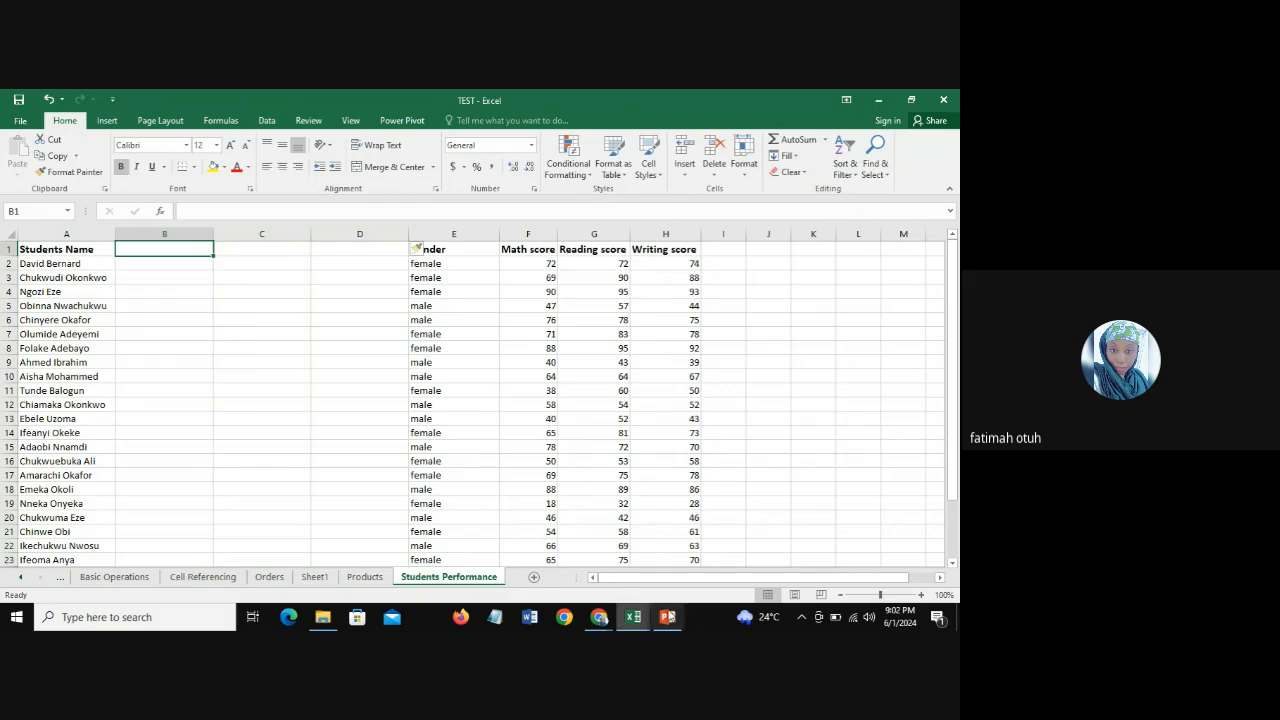
pyautogui.moveTo(679, 617)
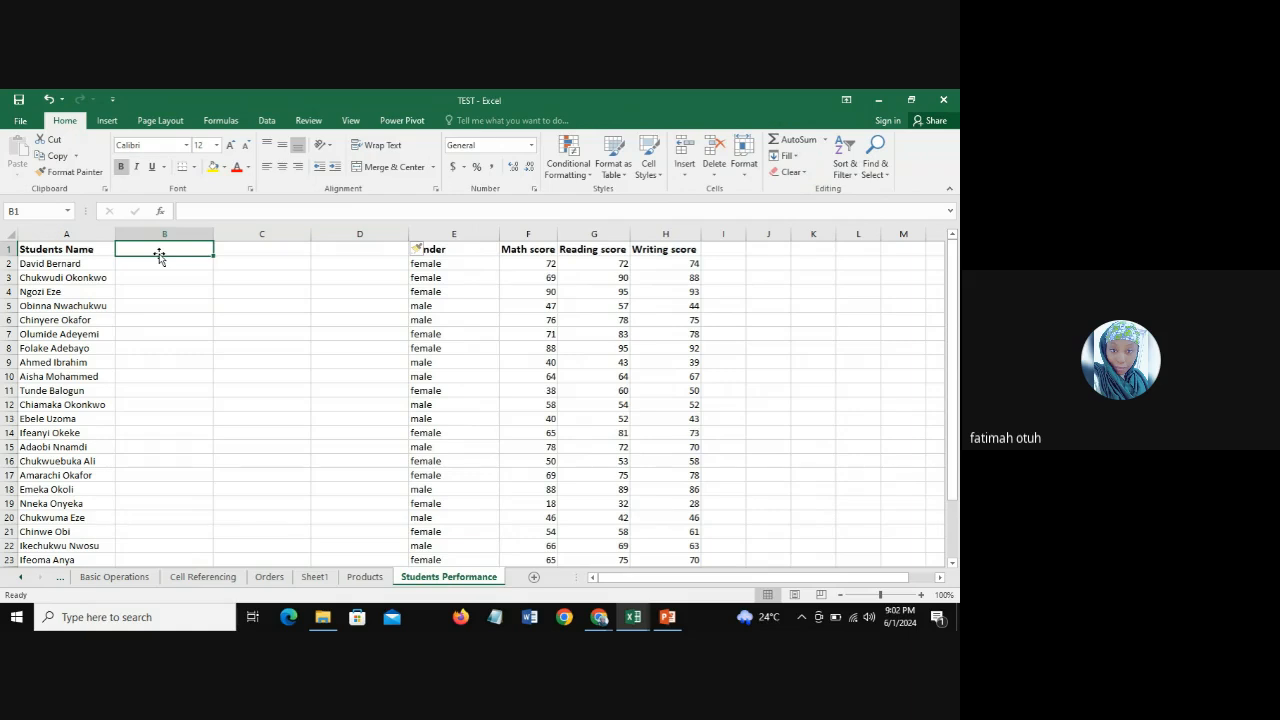
pyautogui.write('La')
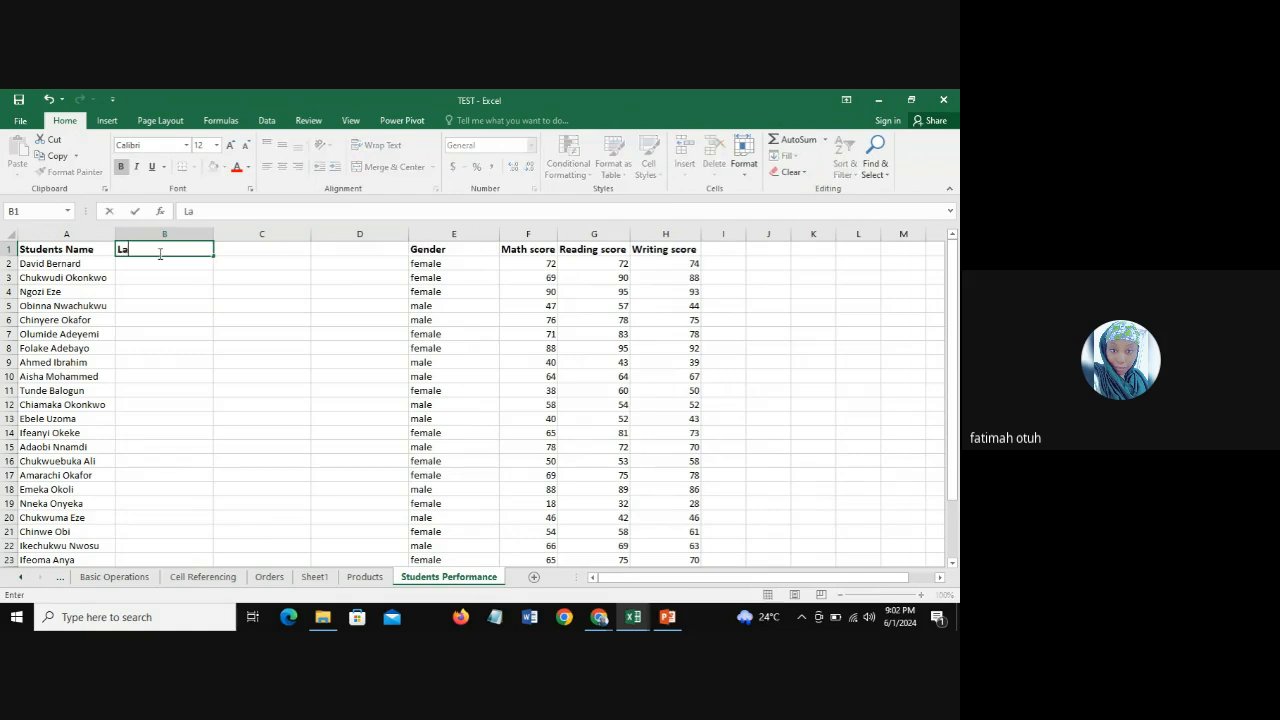
pyautogui.write('st Name')
pyautogui.press('Tab')
pyautogui.write('F')
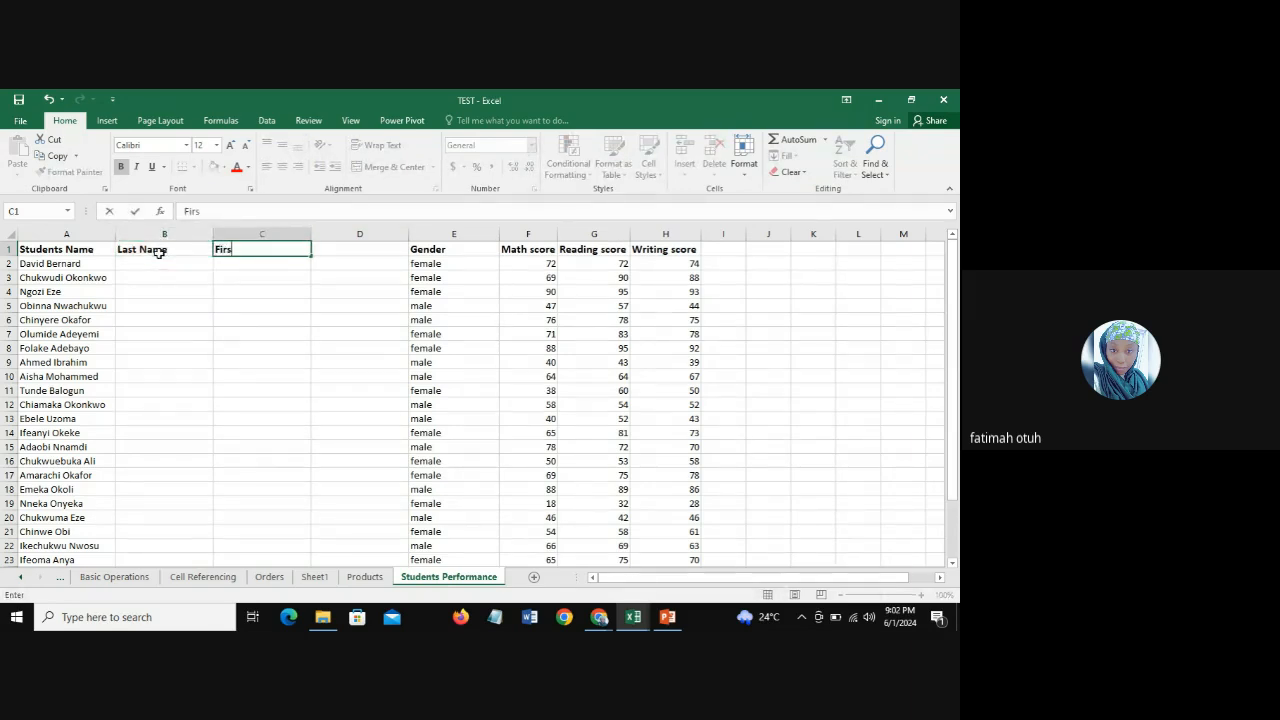
pyautogui.write('irst Name')
pyautogui.press('Return')
pyautogui.click(160, 260)
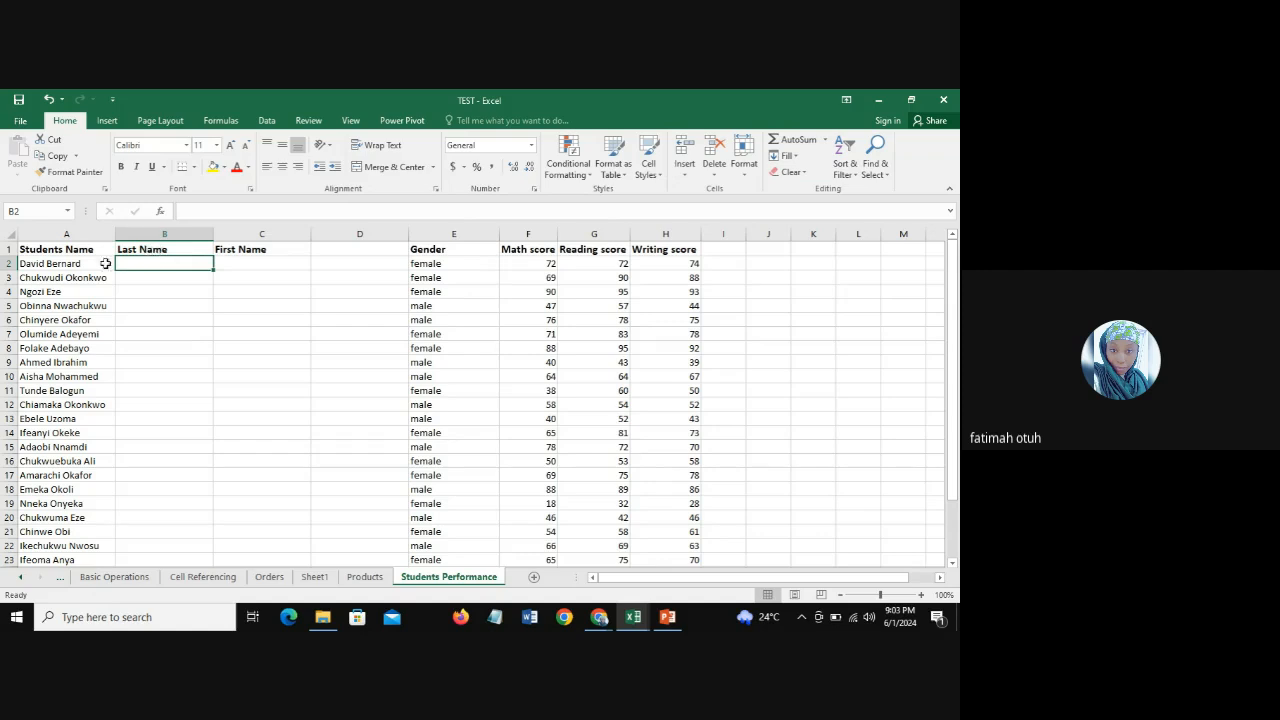
pyautogui.click(44, 267)
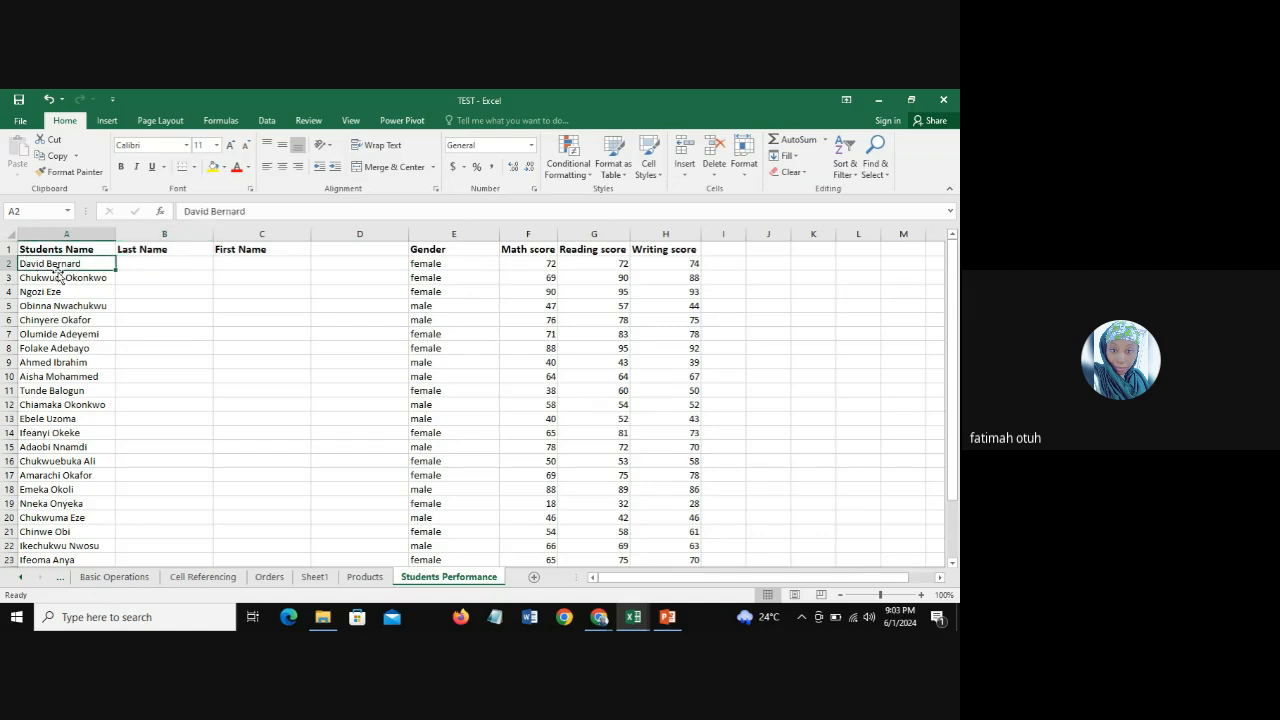
pyautogui.click(33, 235)
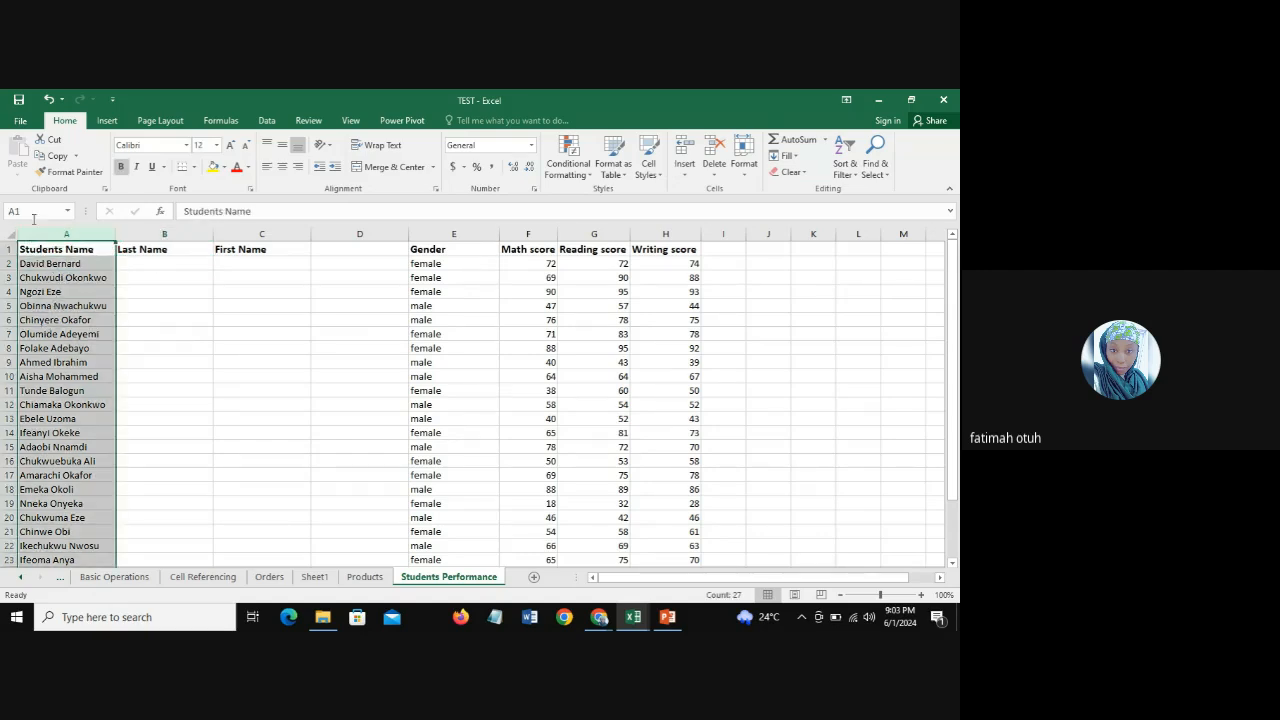
pyautogui.click(141, 262)
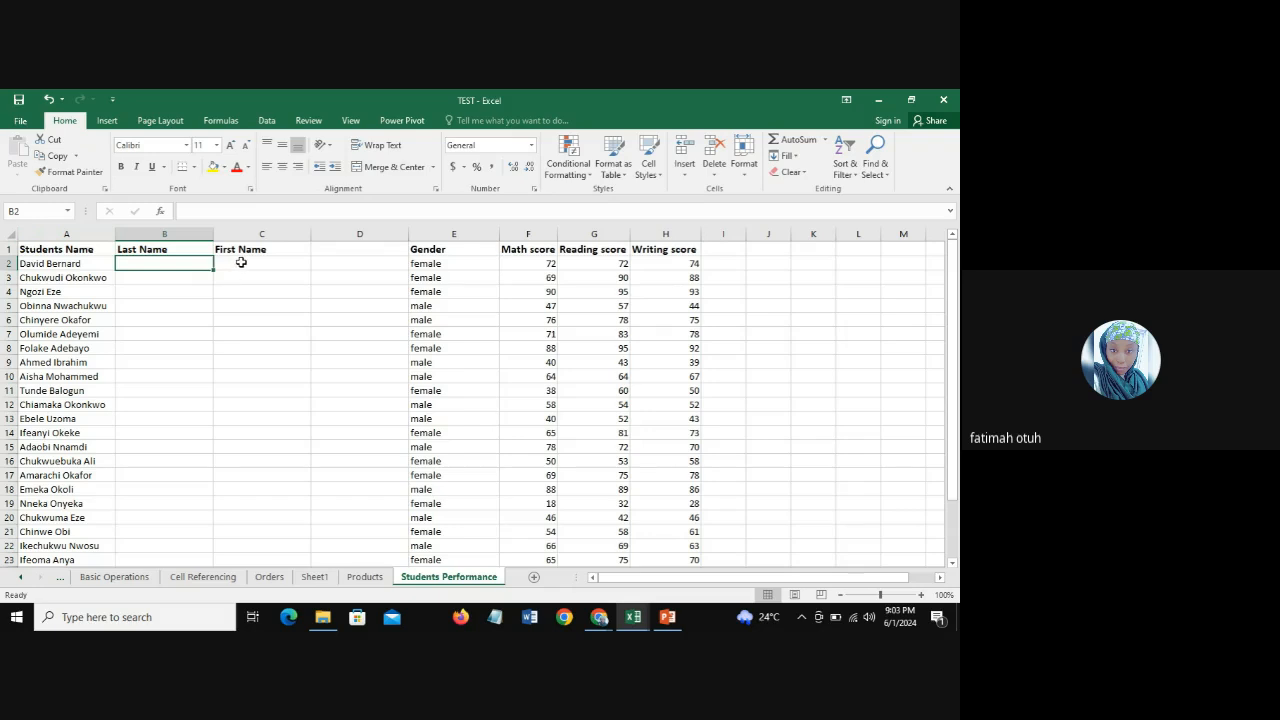
pyautogui.click(242, 264)
pyautogui.click(140, 261)
# Step: Add the shortcut CTRL E in A9 of the SHORTCUTS sheet with the description FLASH FILL in B9
pyautogui.click(60, 578)
pyautogui.click(100, 577)
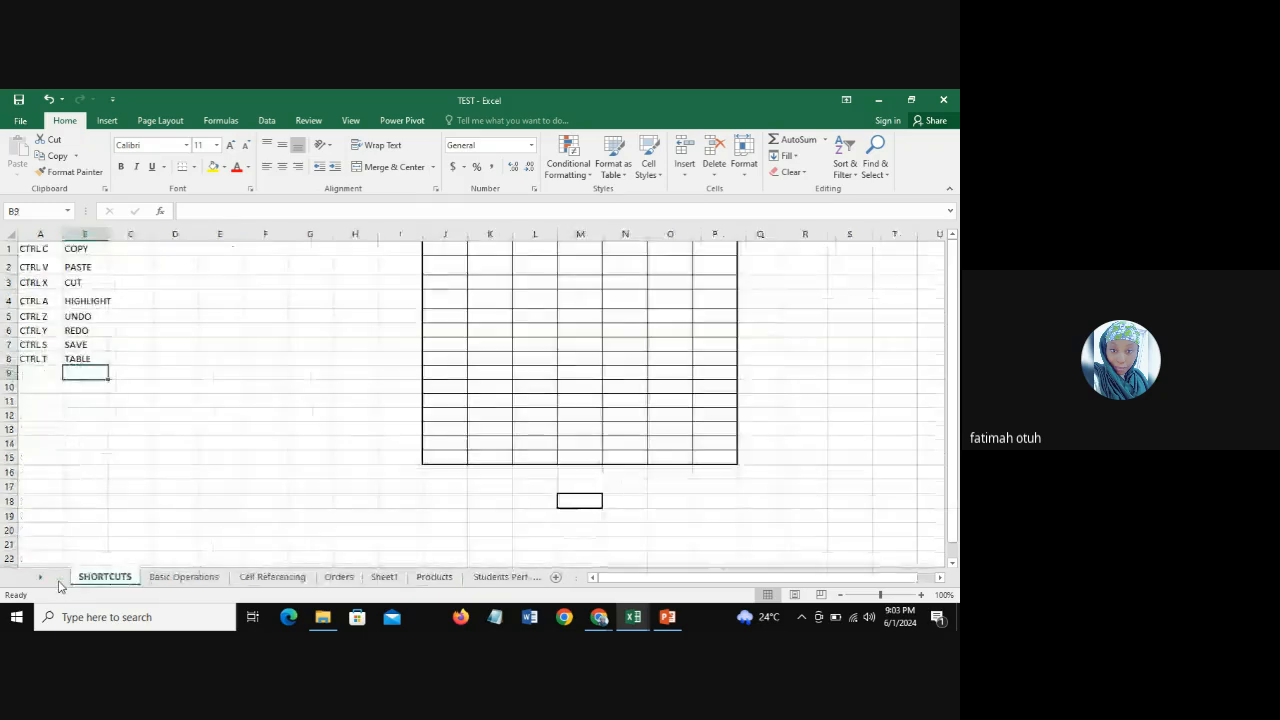
pyautogui.click(42, 373)
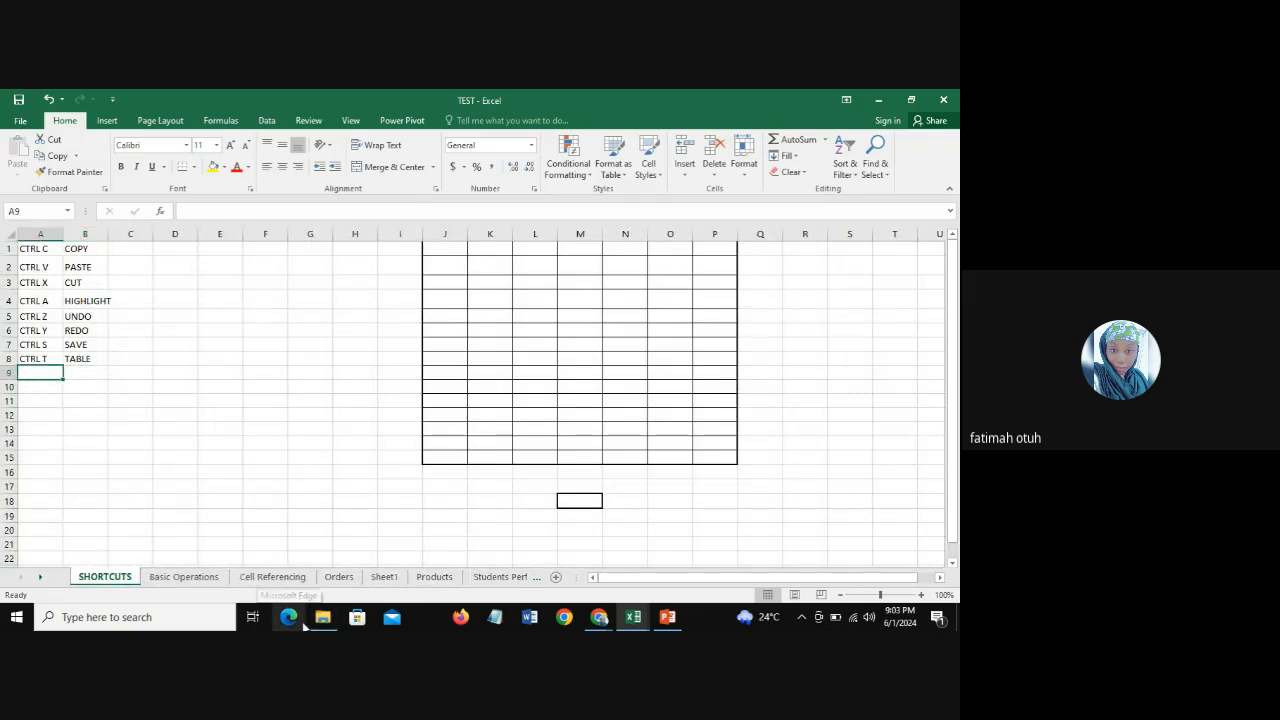
pyautogui.write('CTRL E')
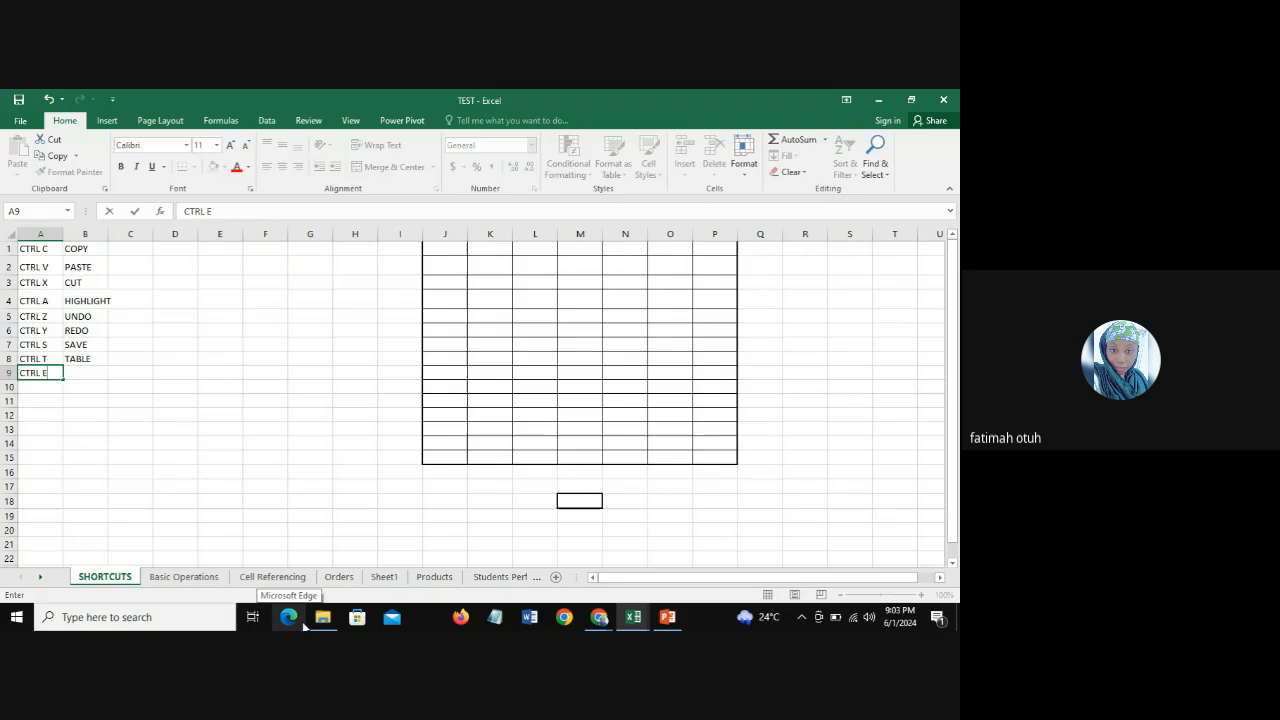
pyautogui.press('Tab')
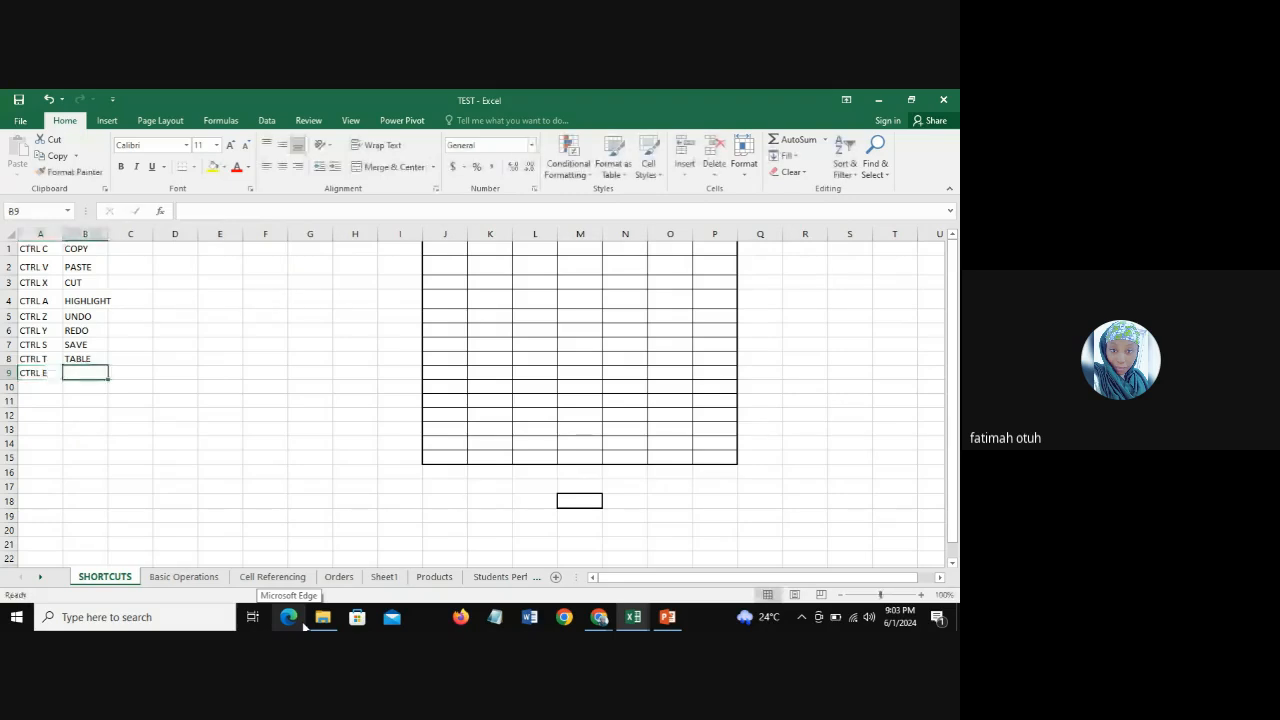
pyautogui.write('F')
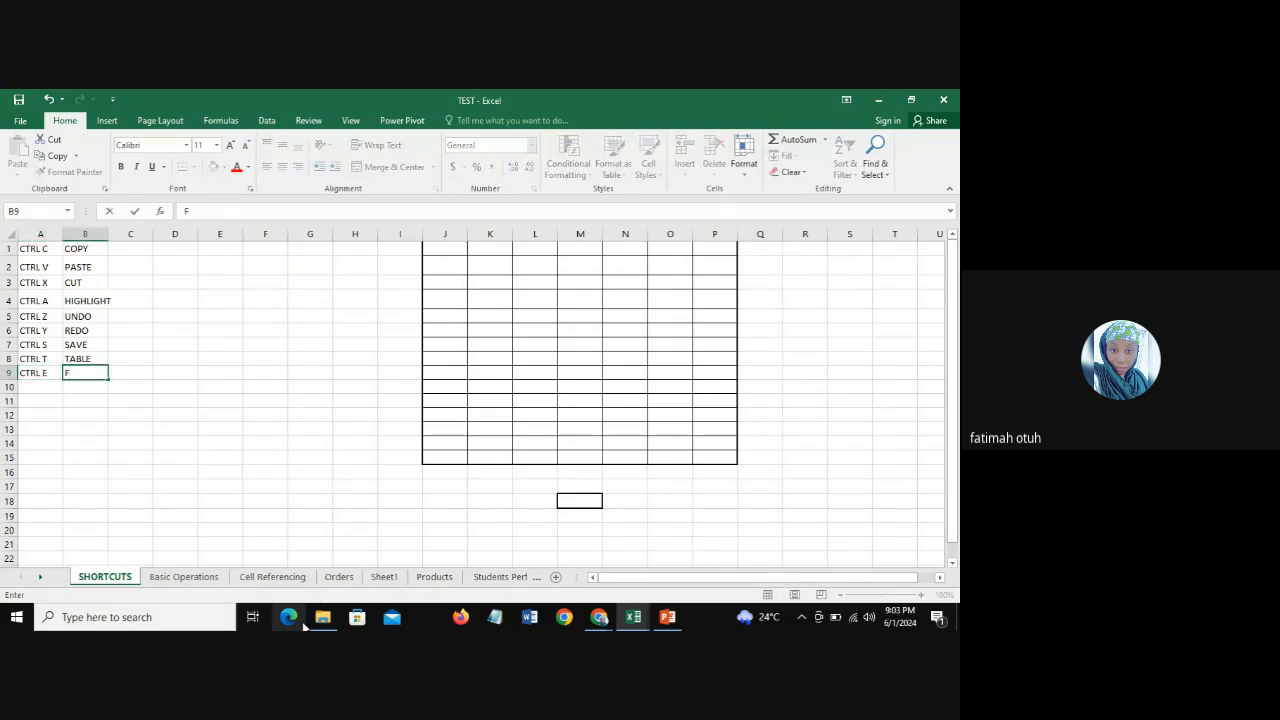
pyautogui.write('LASH FILL')
pyautogui.press('Return')
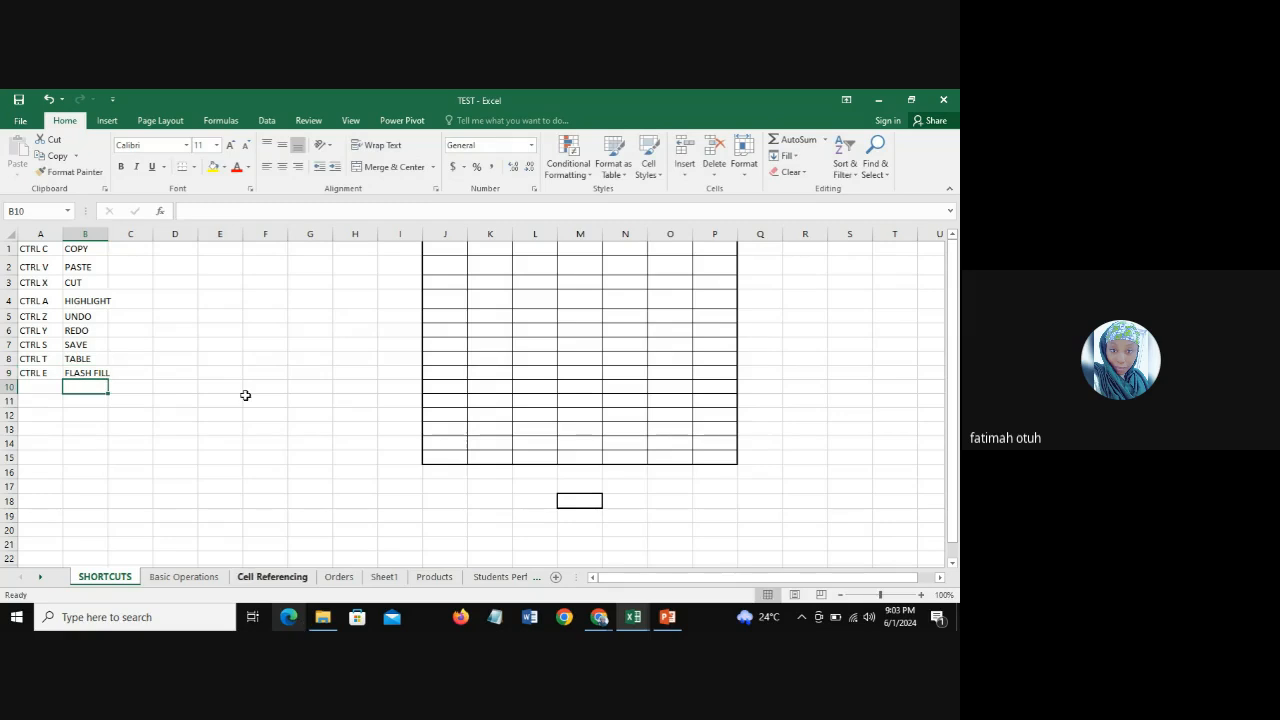
# Step: Return to the Students Performance sheet and enter the first student's last name in B2
pyautogui.click(490, 580)
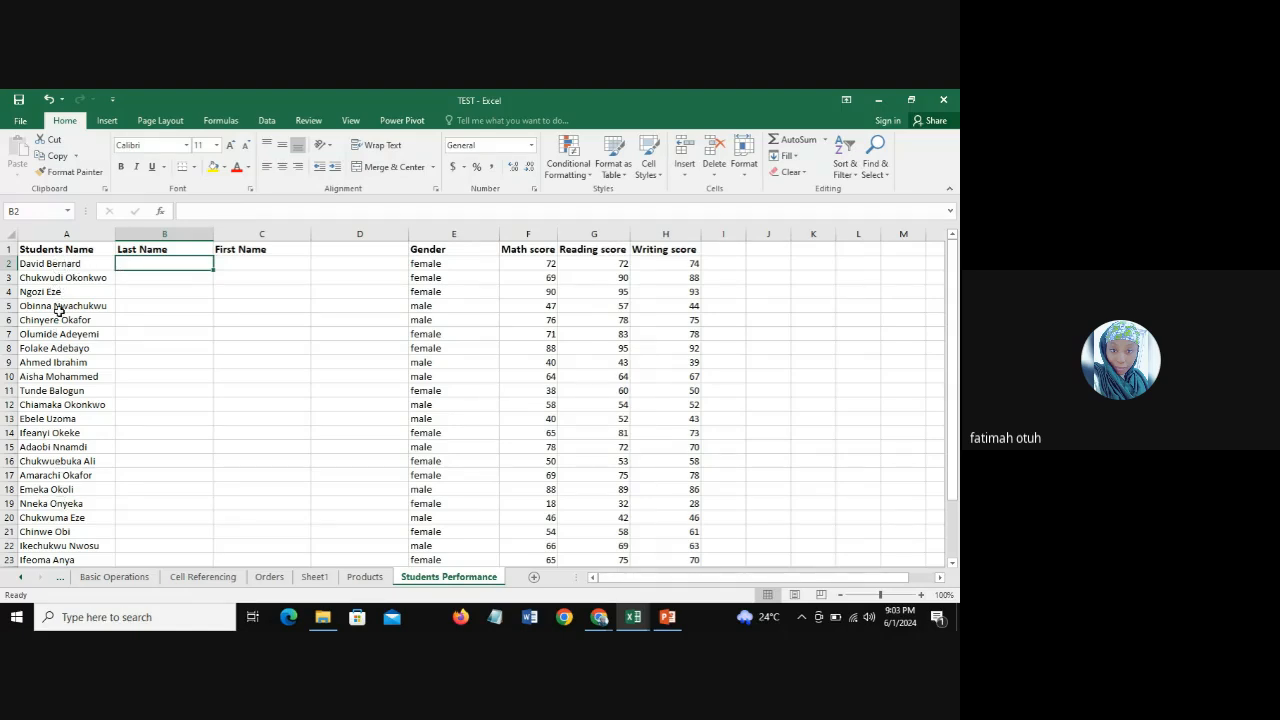
pyautogui.click(57, 234)
pyautogui.click(139, 264)
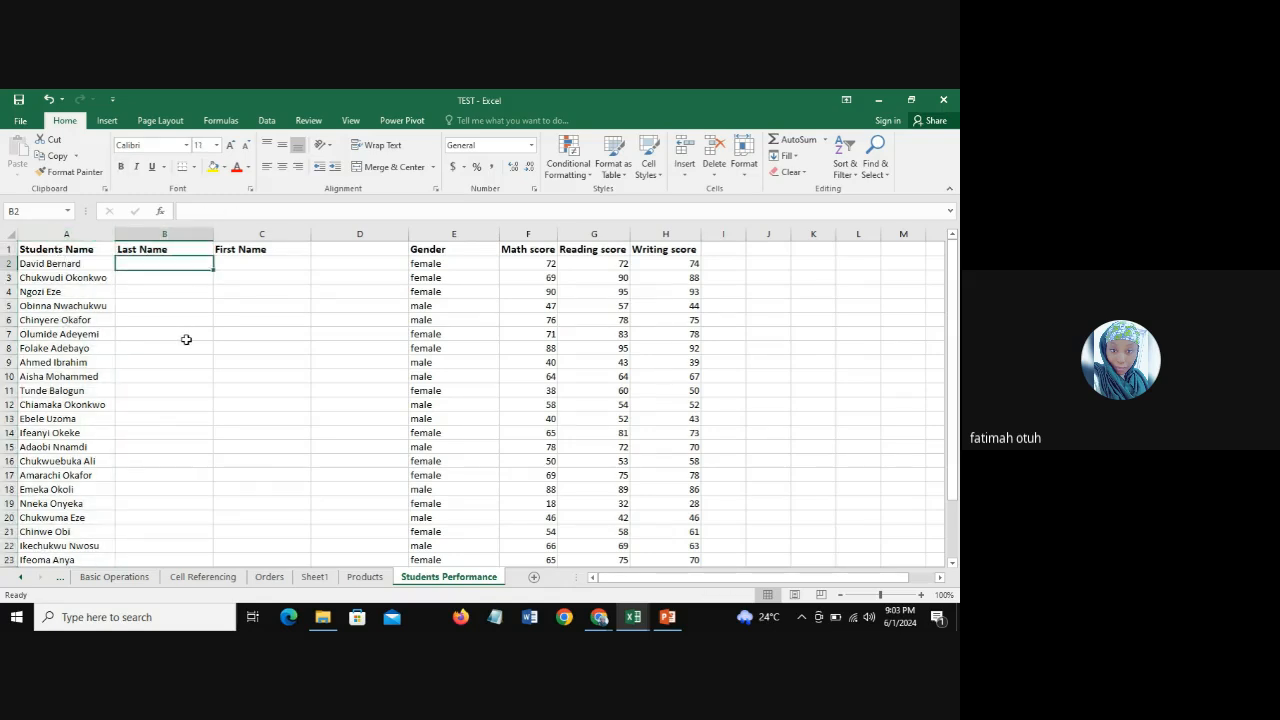
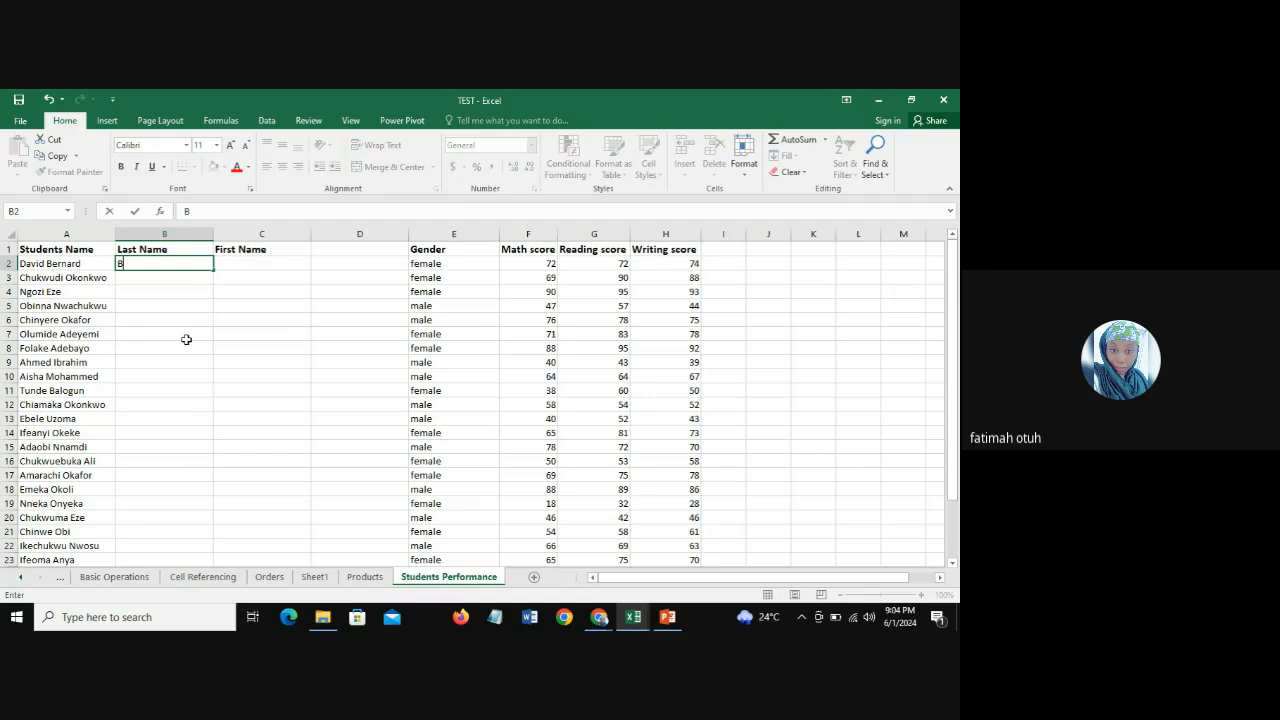
pyautogui.press('Return')
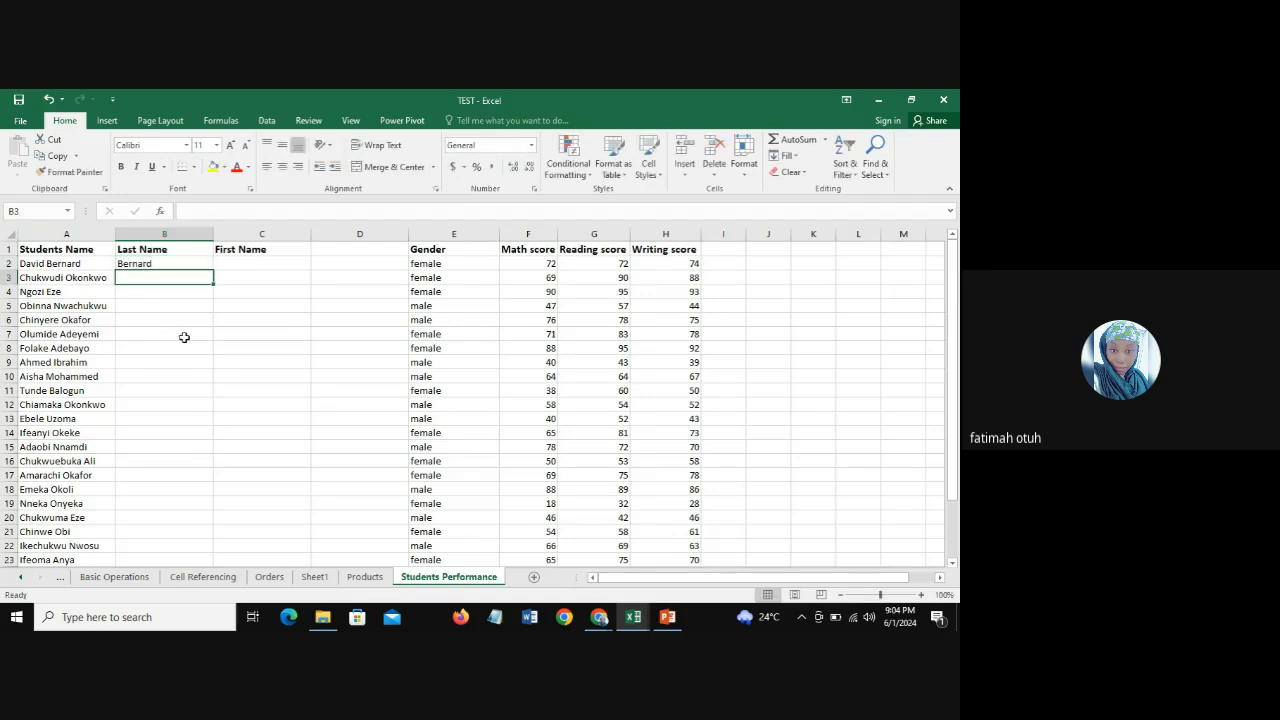
# Step: Enter the second student's last name in B3 and use Flash Fill to complete the Last Name column
pyautogui.click(150, 263)
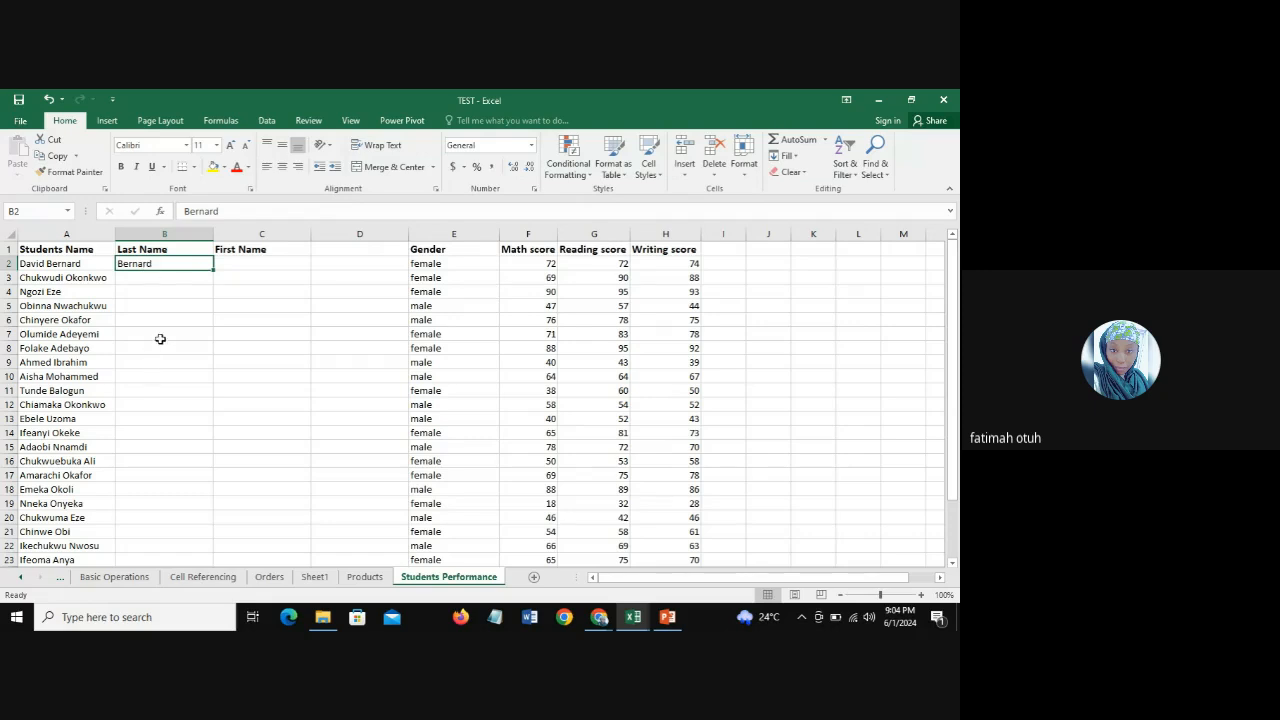
pyautogui.click(155, 277)
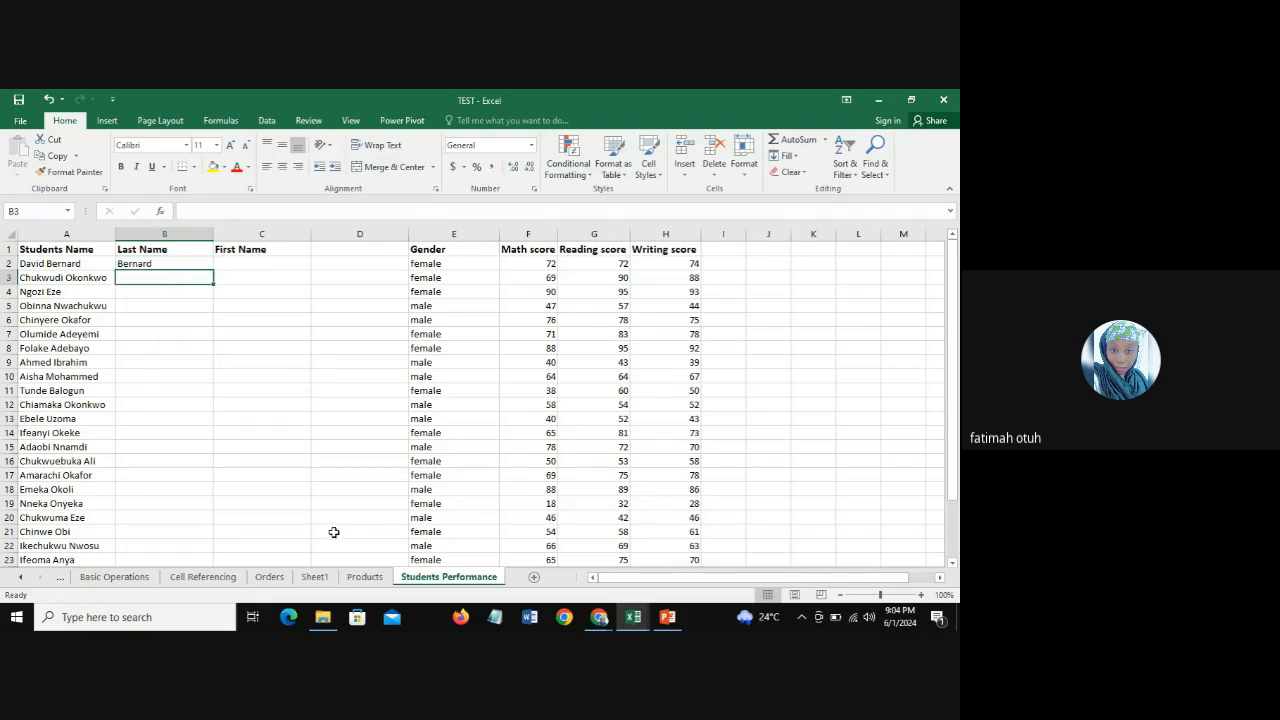
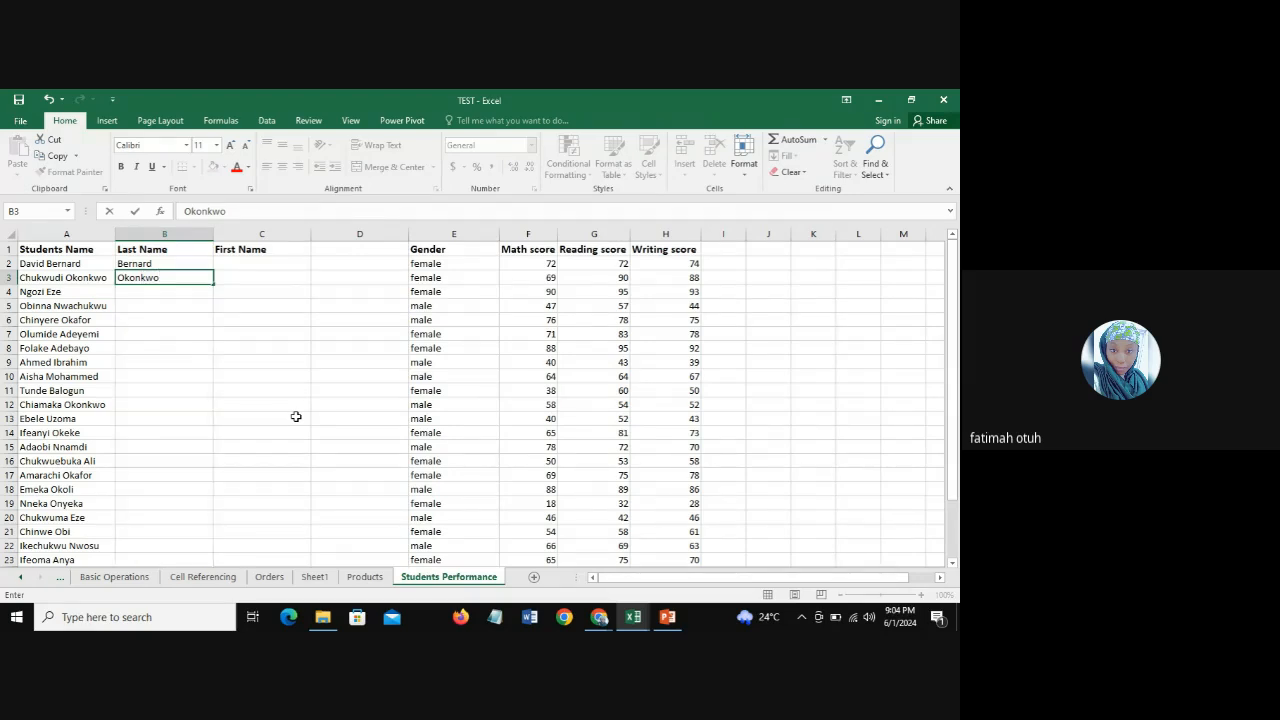
pyautogui.press('Return')
pyautogui.press('Up')
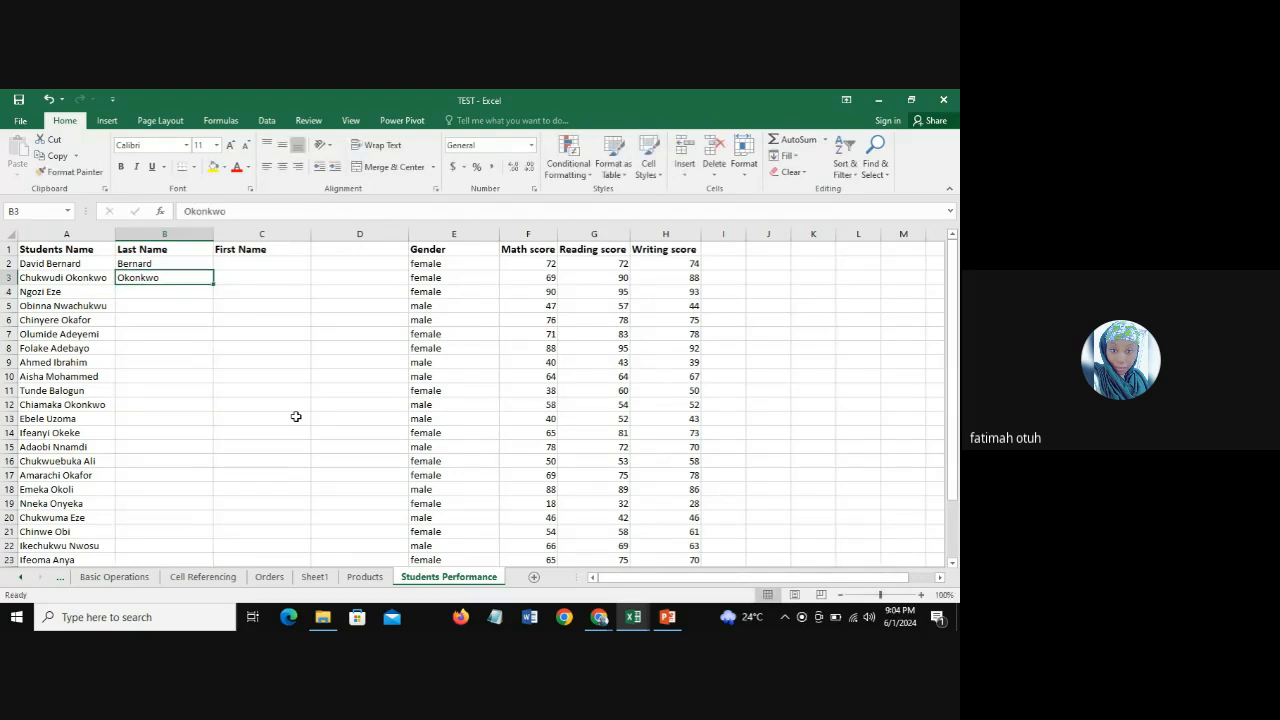
pyautogui.hotkey('ctrl', 'e')
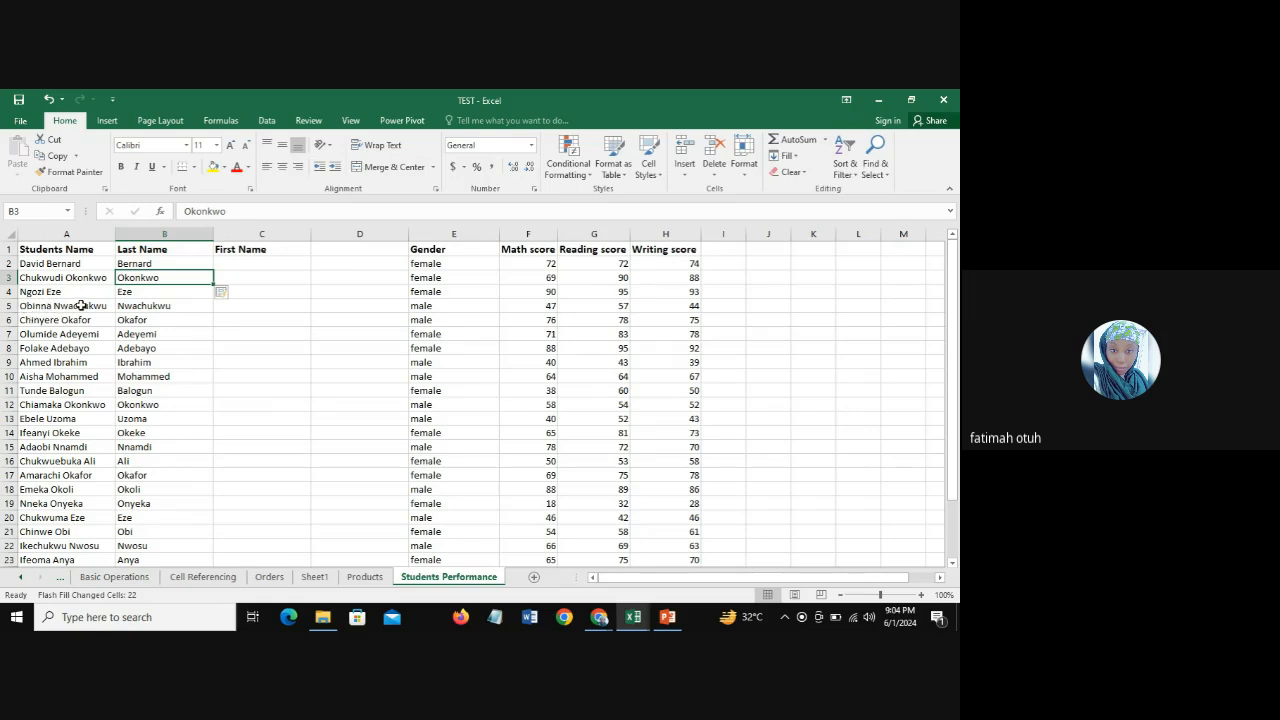
# Step: Check the filled last names against the full student names and locate the Flash Fill command among the data tools
pyautogui.click(124, 308)
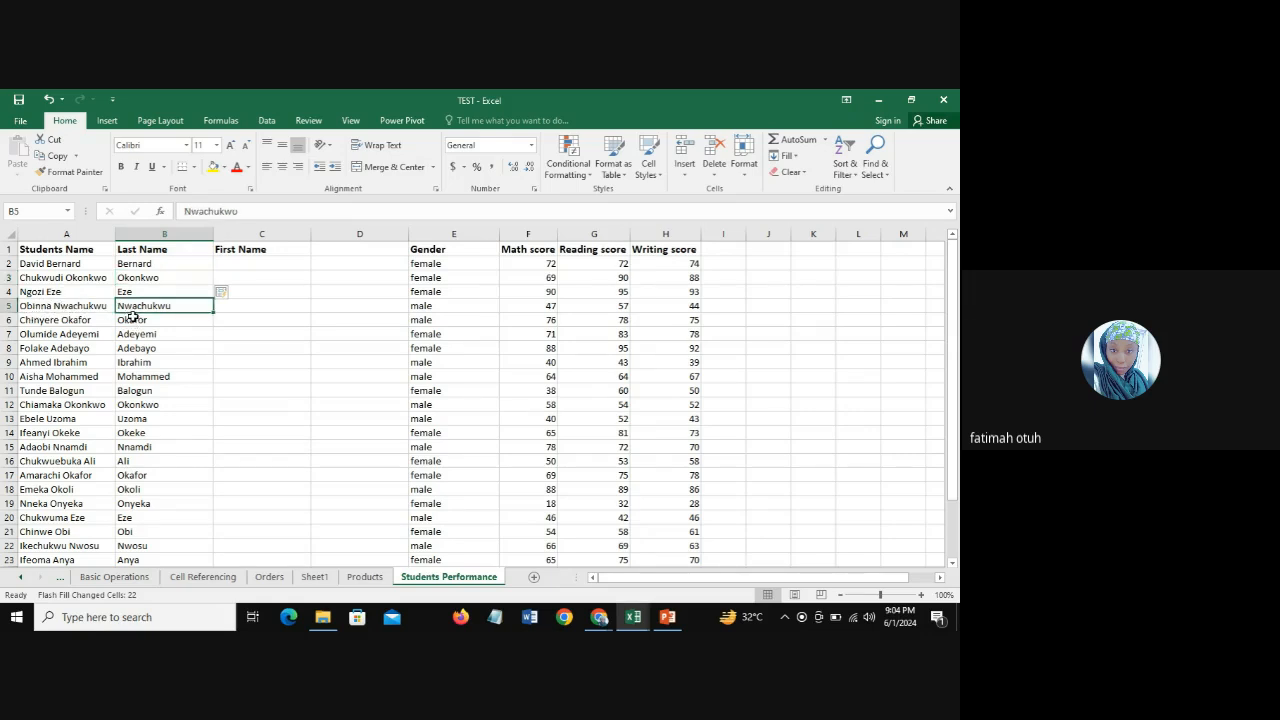
pyautogui.click(132, 317)
pyautogui.click(135, 336)
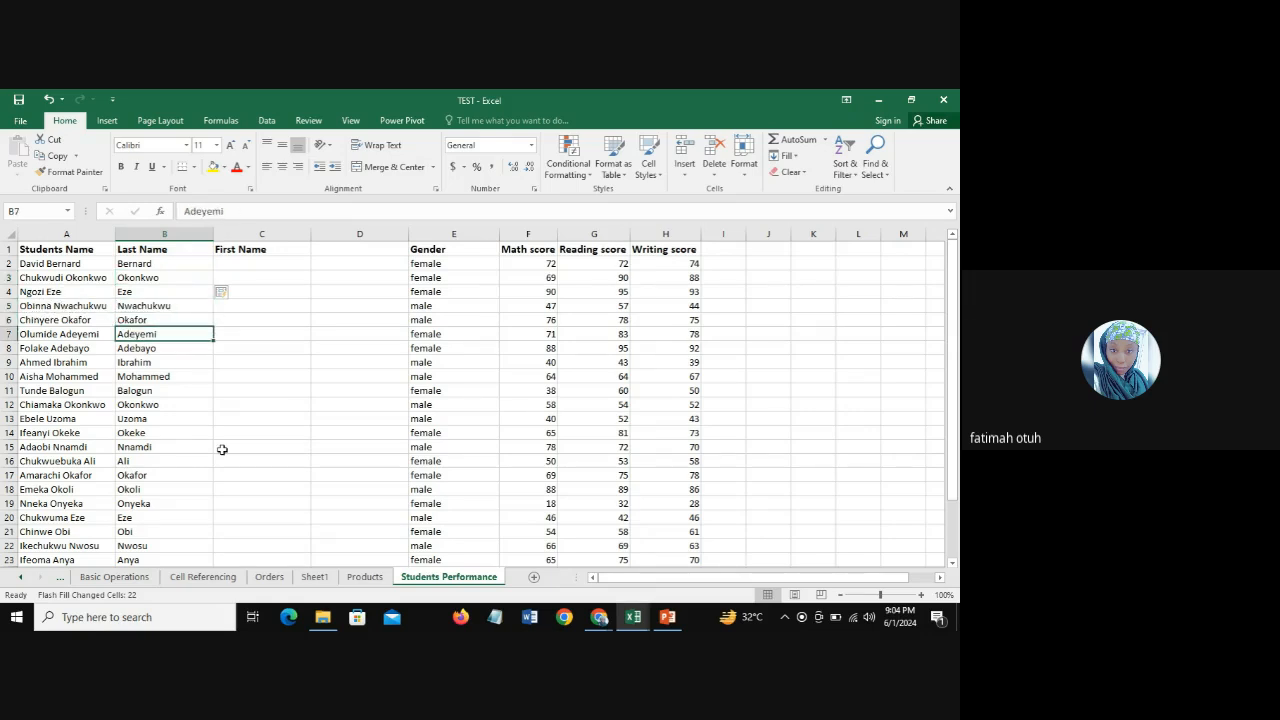
pyautogui.click(145, 265)
pyautogui.click(145, 277)
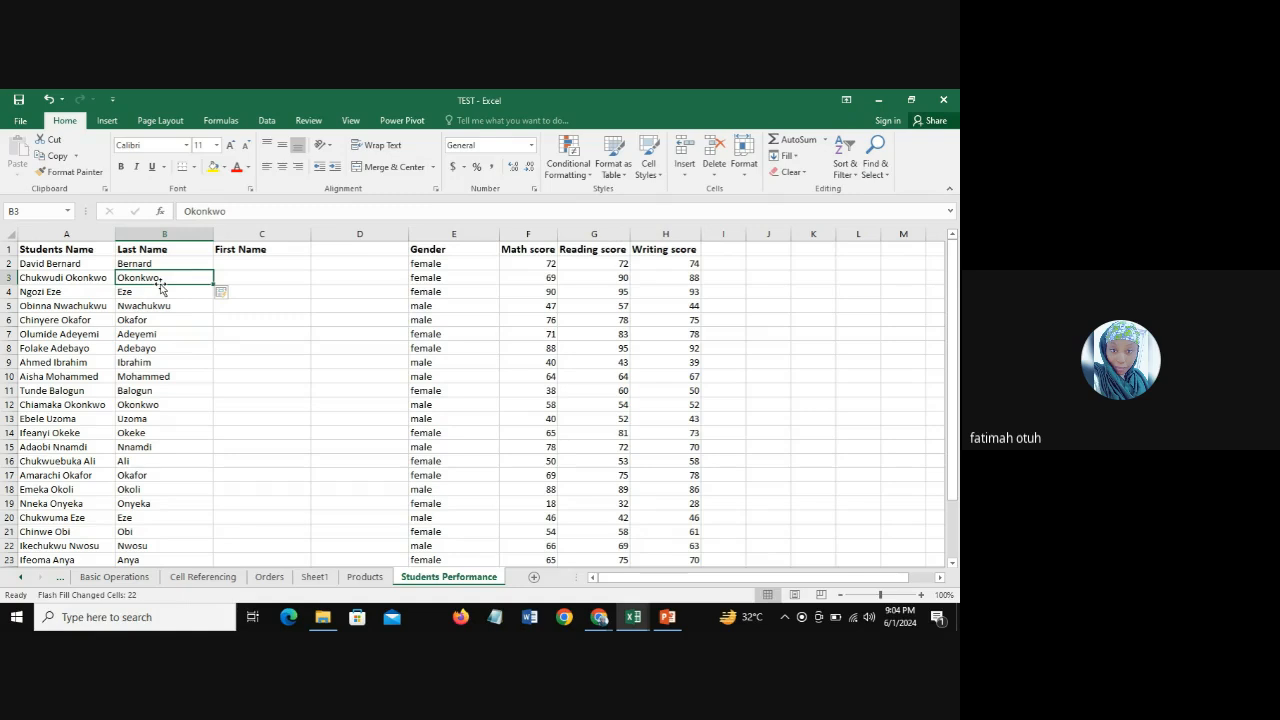
pyautogui.click(108, 121)
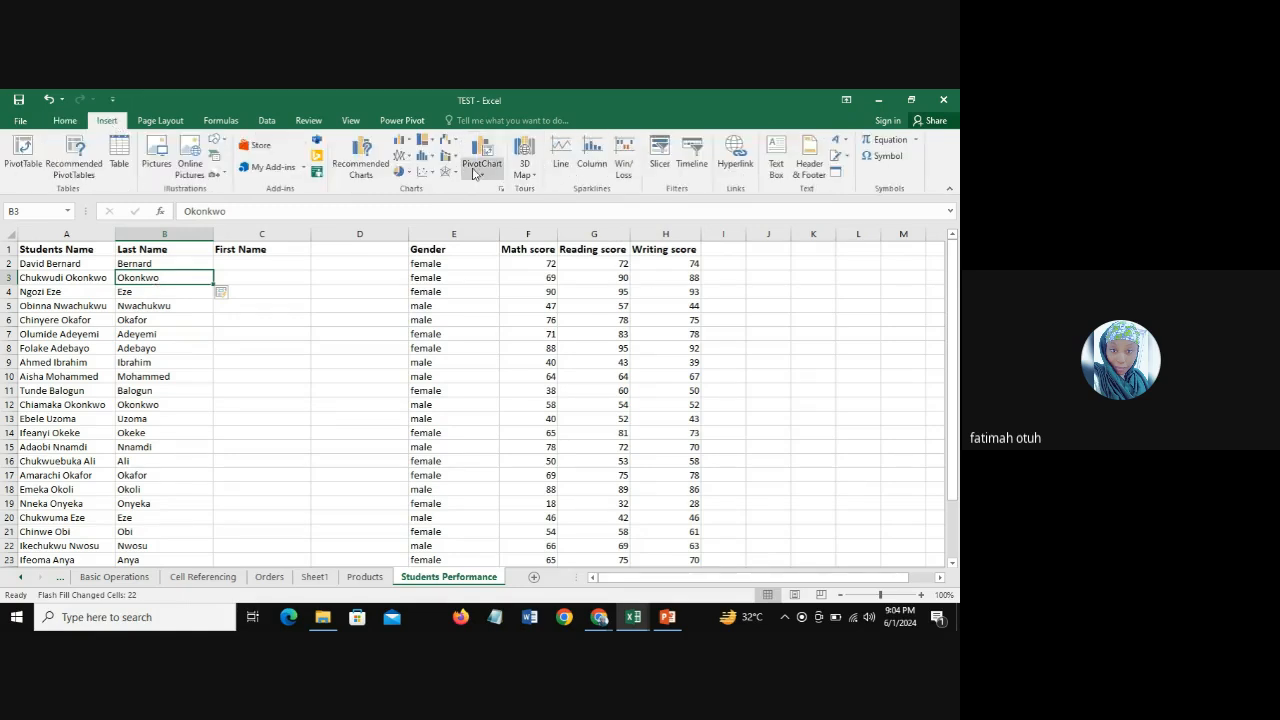
pyautogui.click(161, 122)
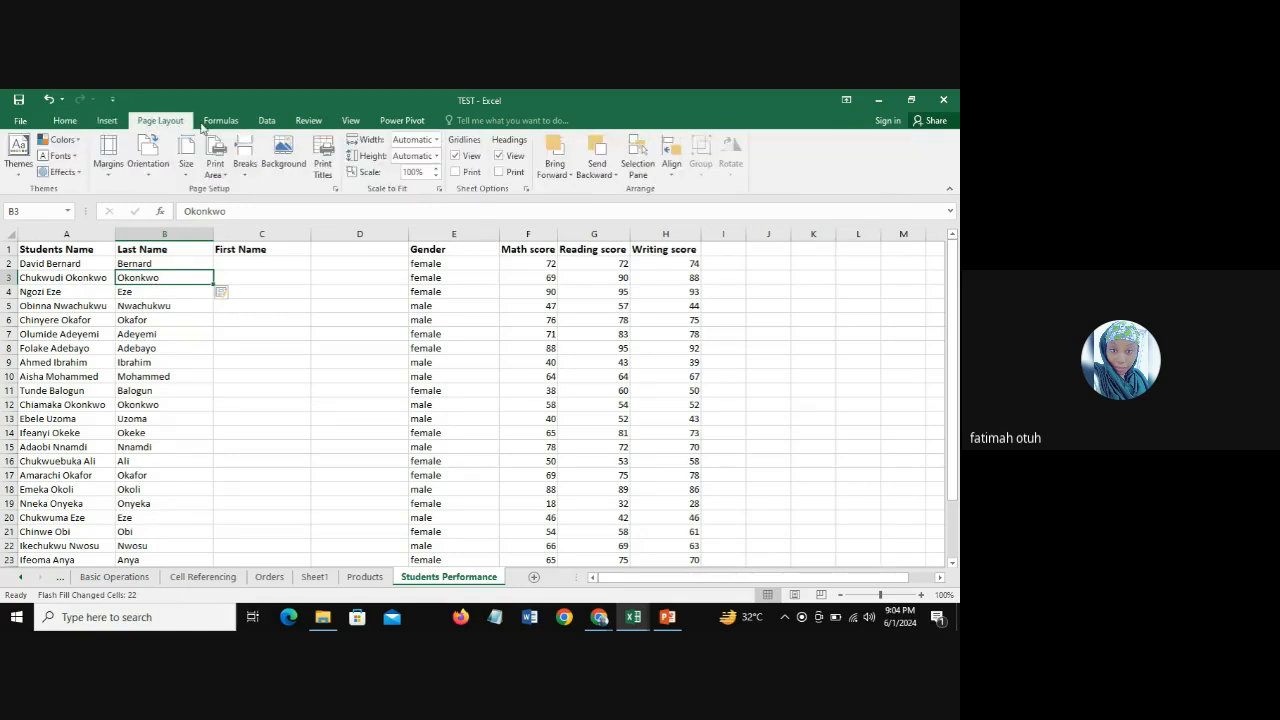
pyautogui.click(203, 121)
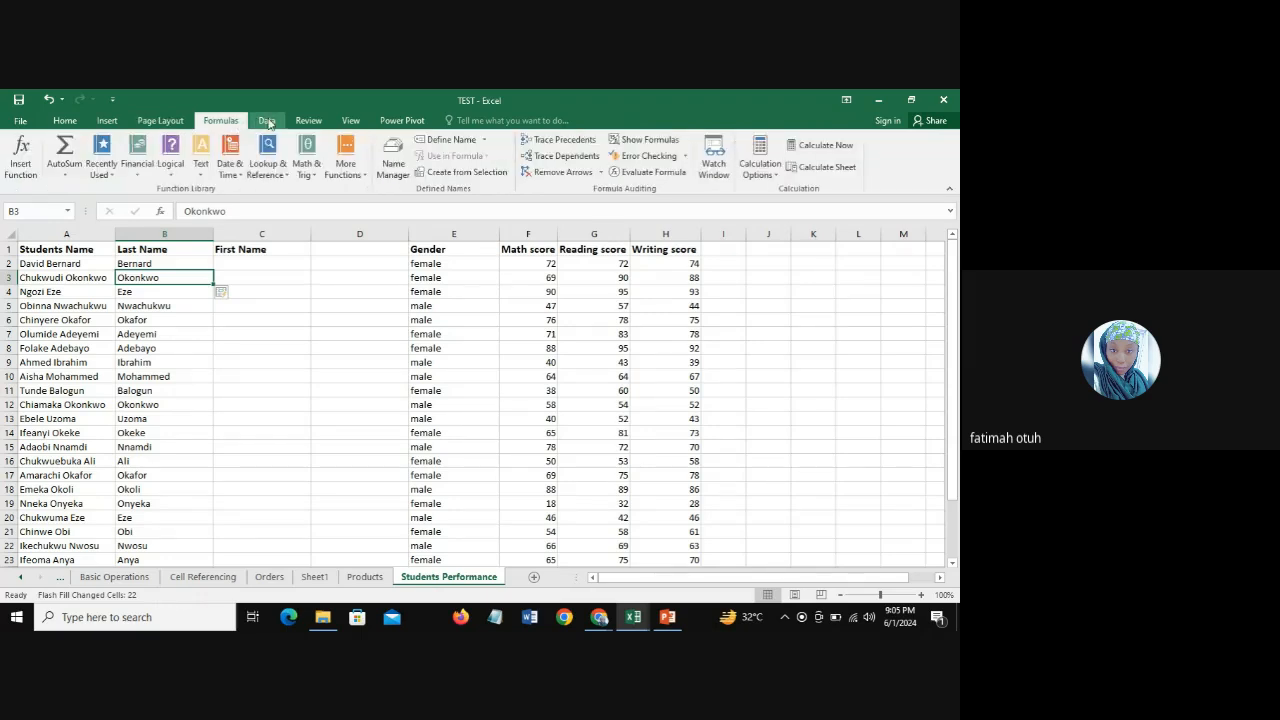
pyautogui.click(268, 122)
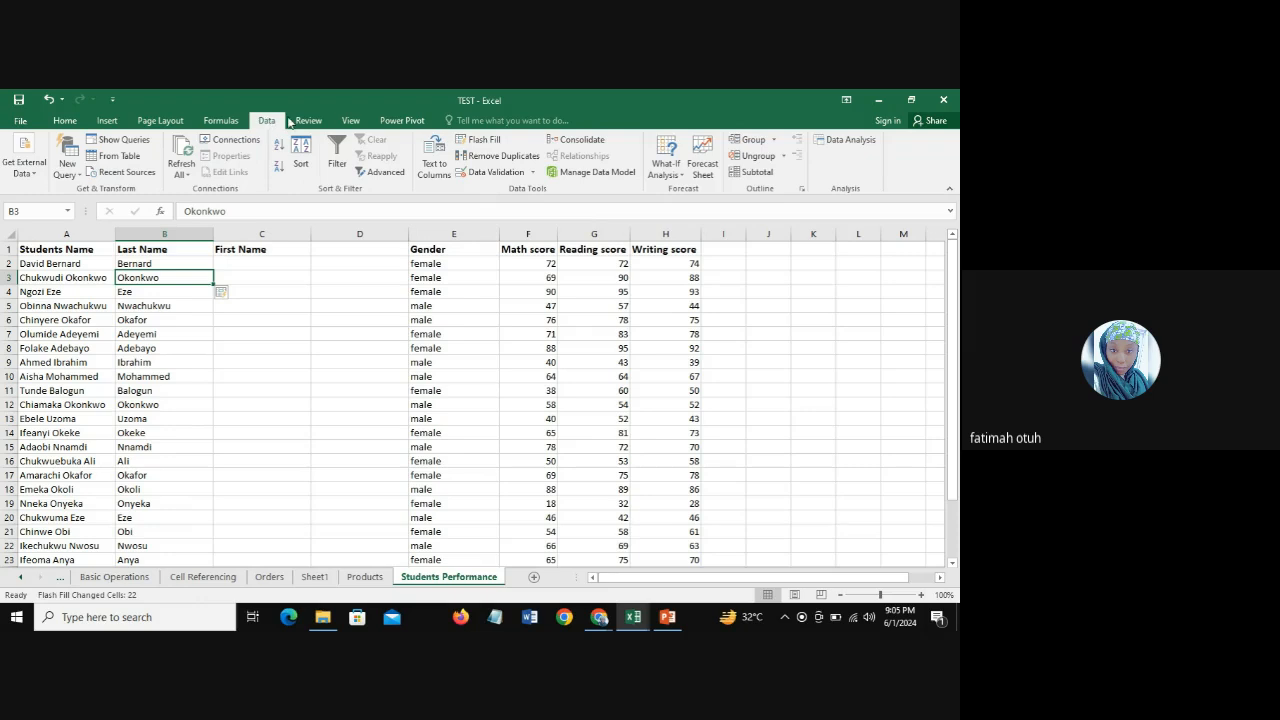
pyautogui.click(304, 121)
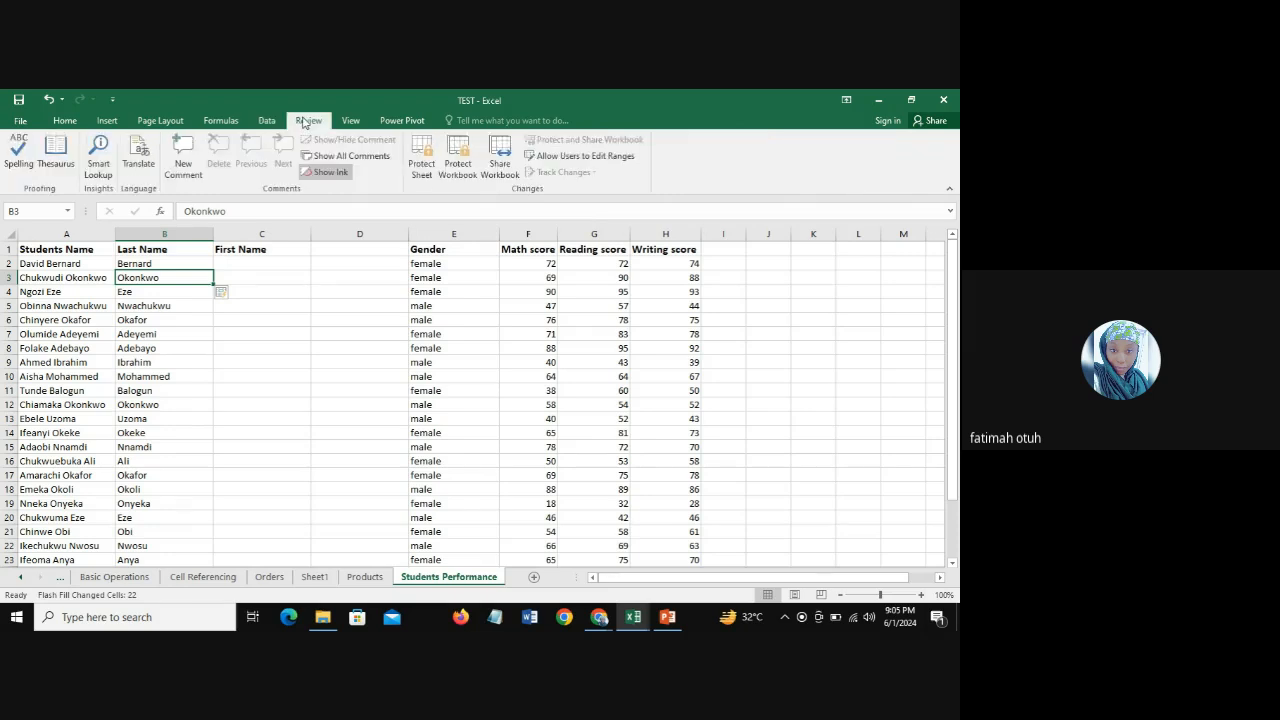
pyautogui.click(352, 121)
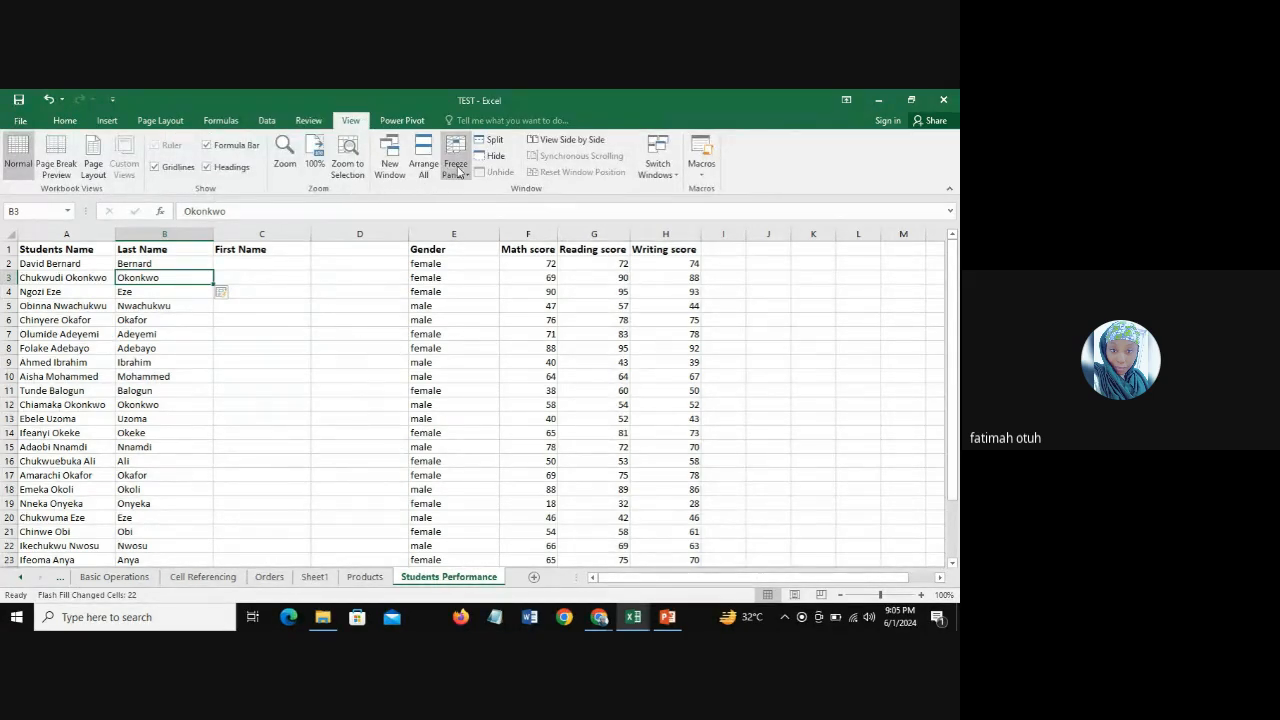
pyautogui.click(402, 121)
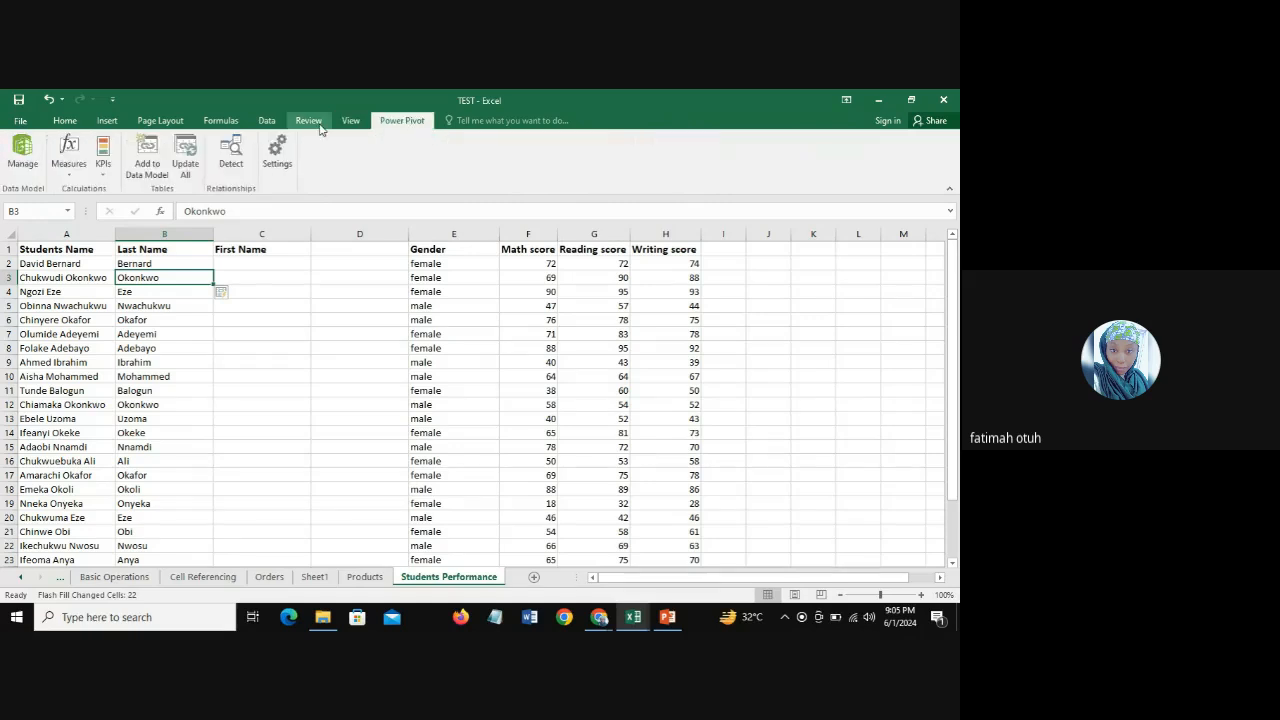
pyautogui.click(68, 122)
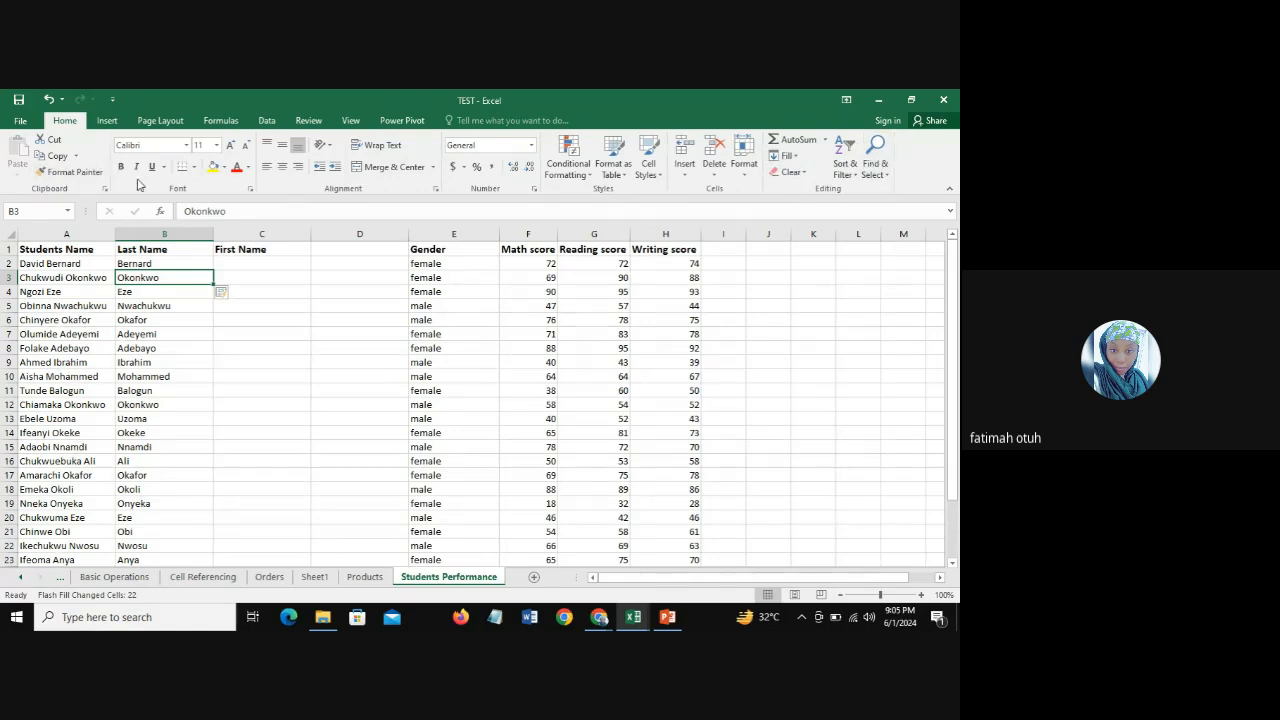
pyautogui.click(108, 121)
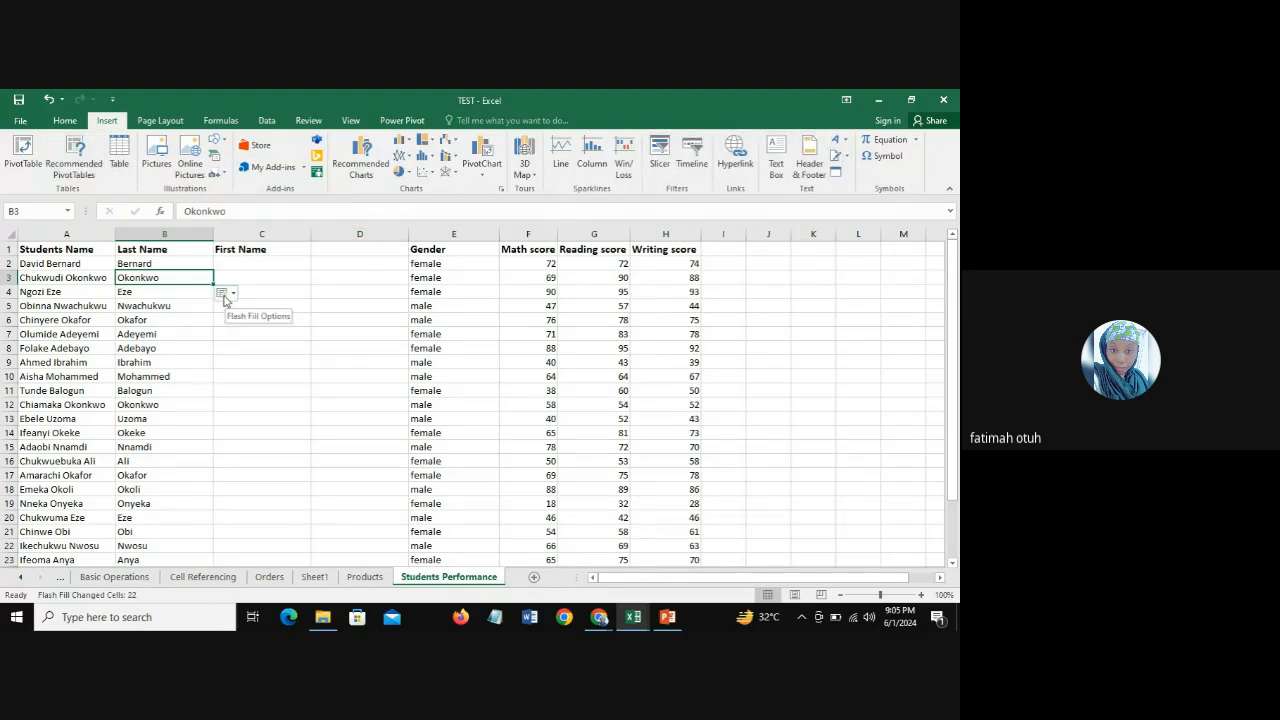
pyautogui.click(160, 120)
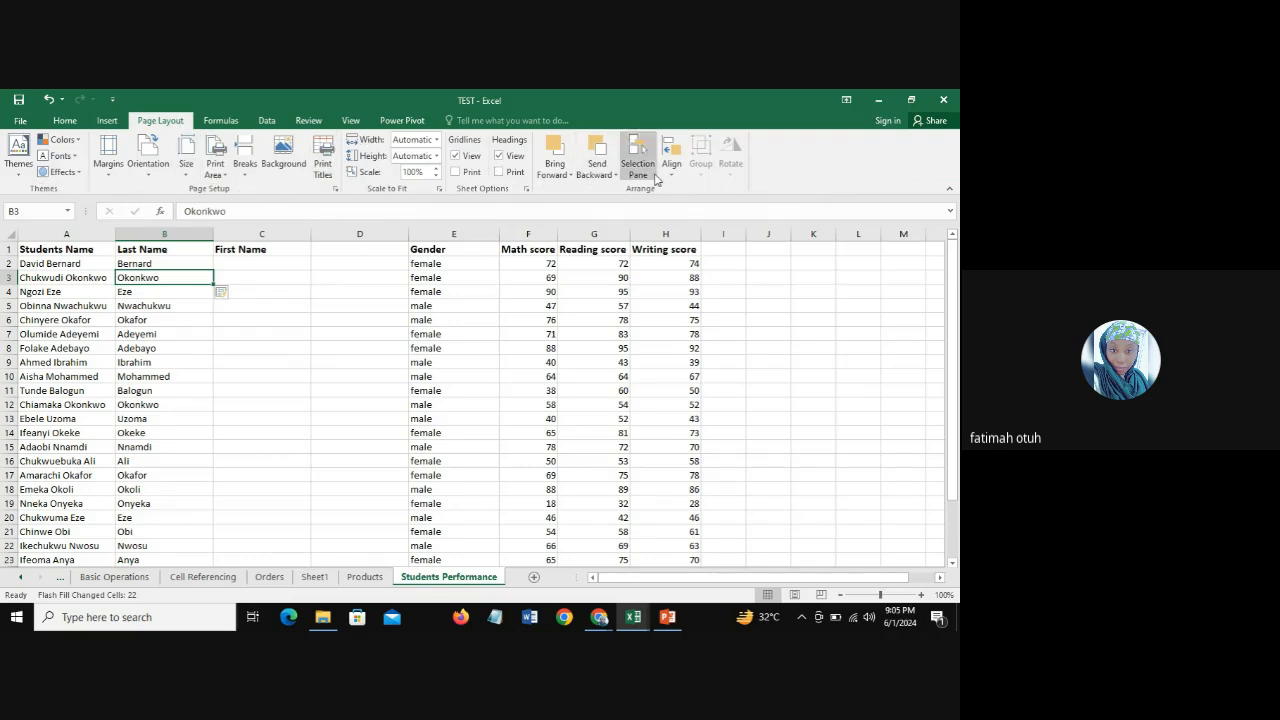
pyautogui.click(212, 121)
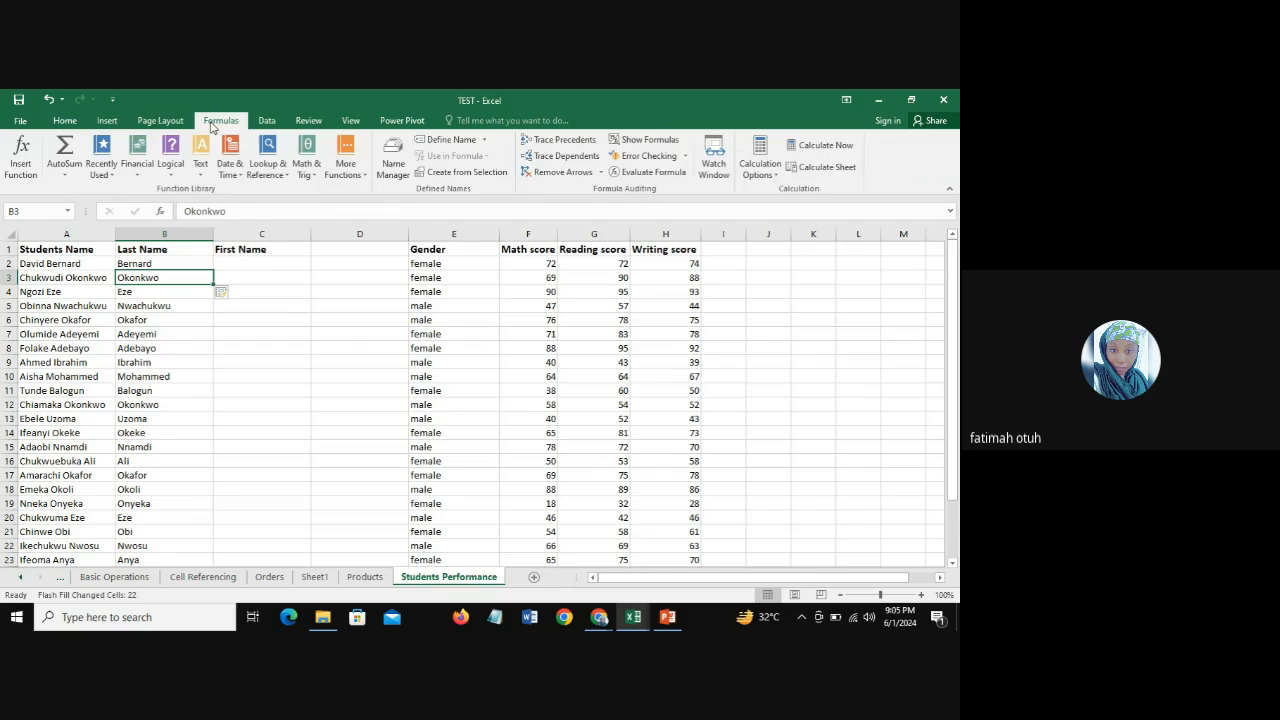
pyautogui.click(265, 121)
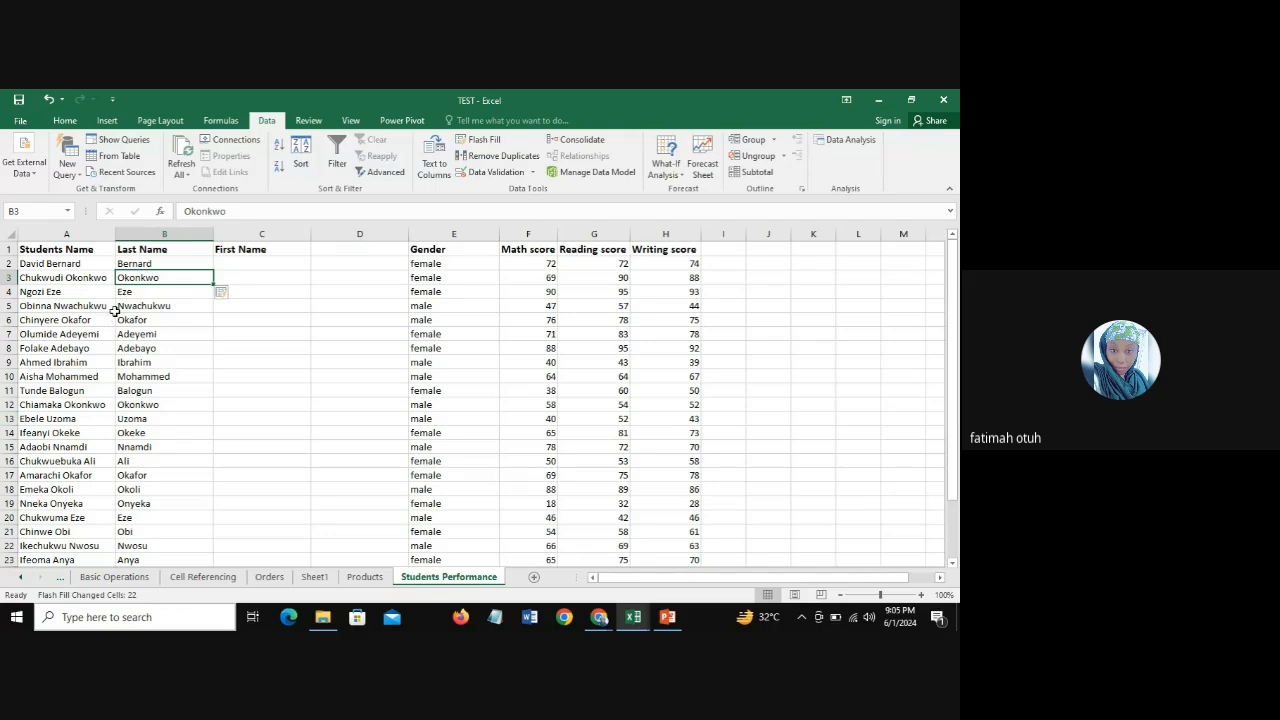
pyautogui.click(142, 264)
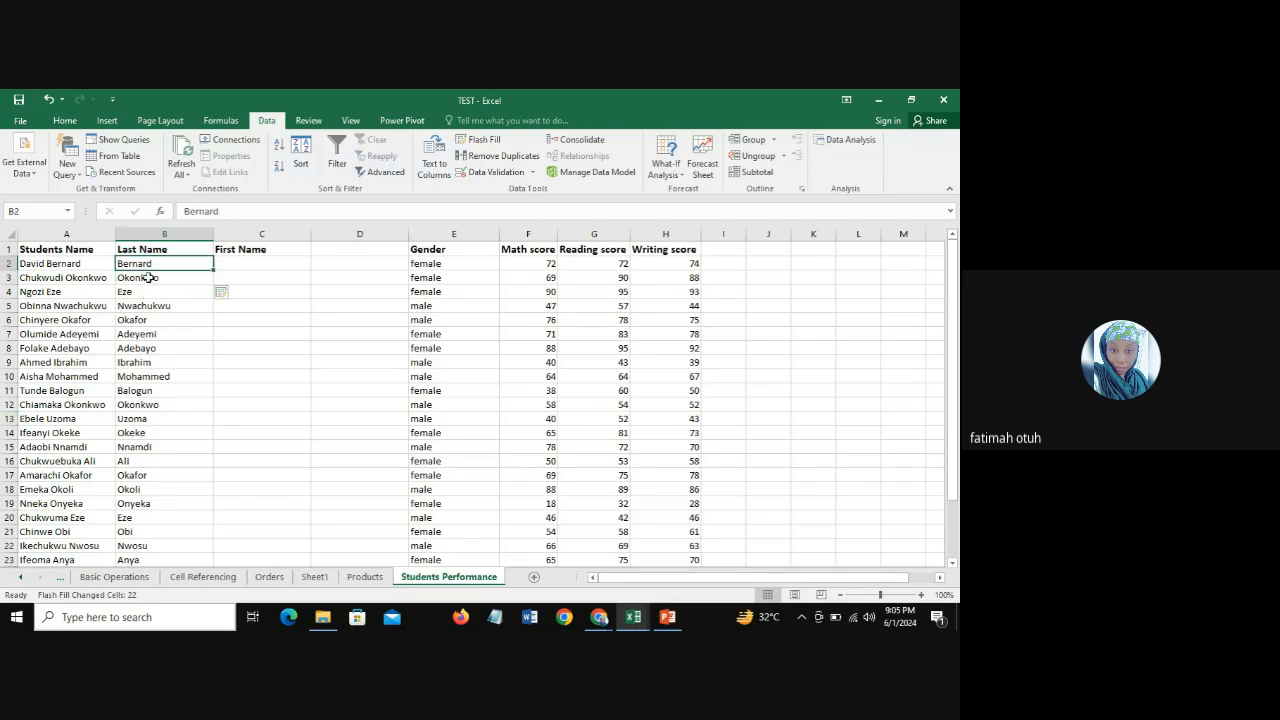
pyautogui.click(148, 277)
pyautogui.click(148, 263)
pyautogui.click(152, 279)
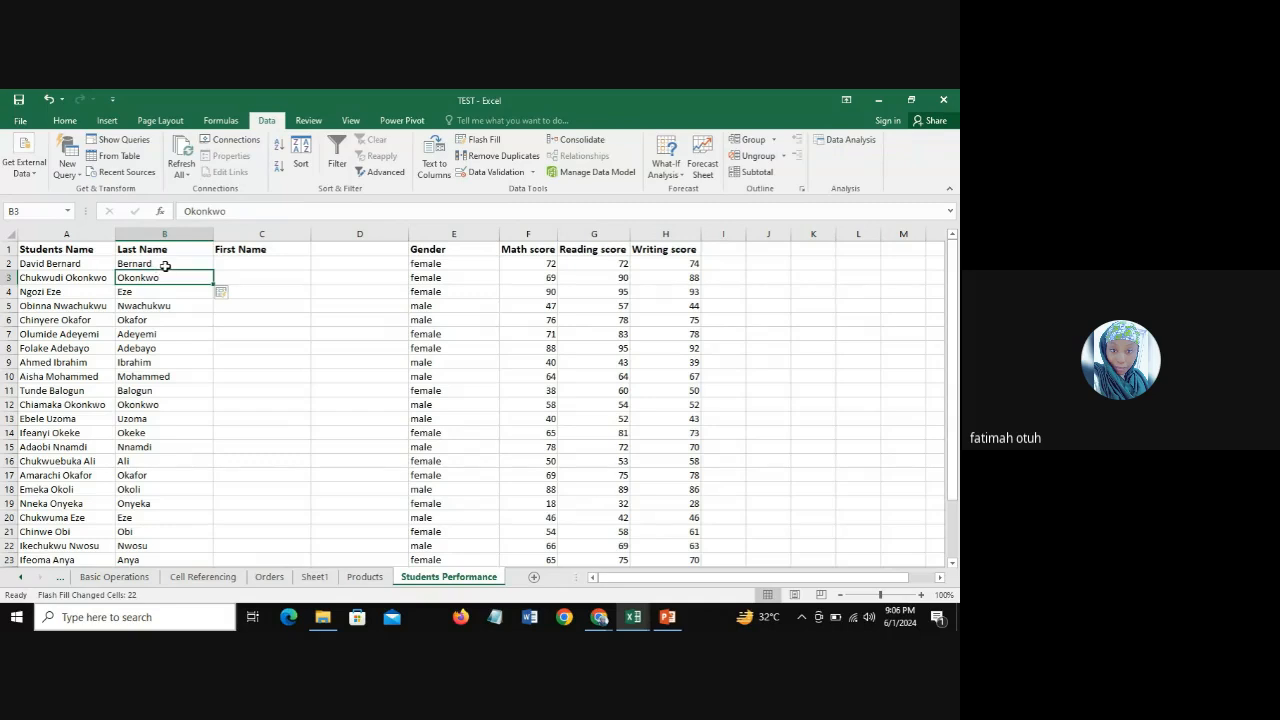
# Step: Enter the first student's first name in C2 of the First Name column
pyautogui.click(238, 262)
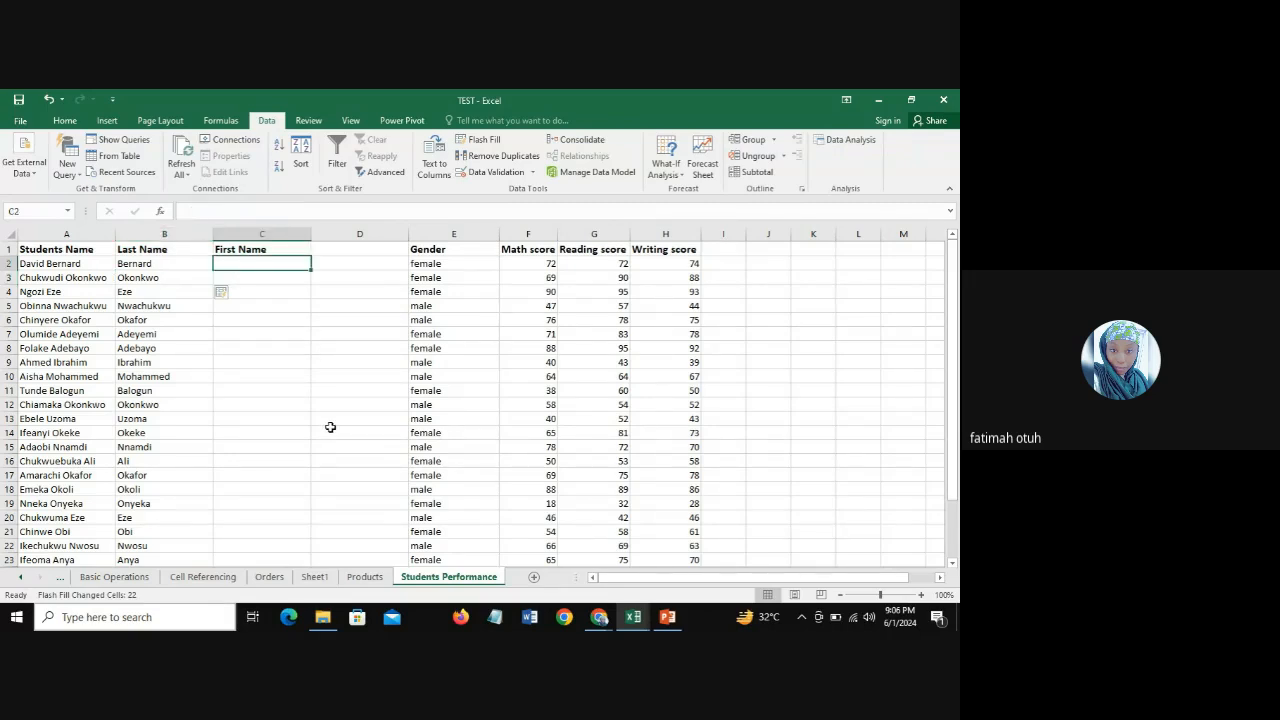
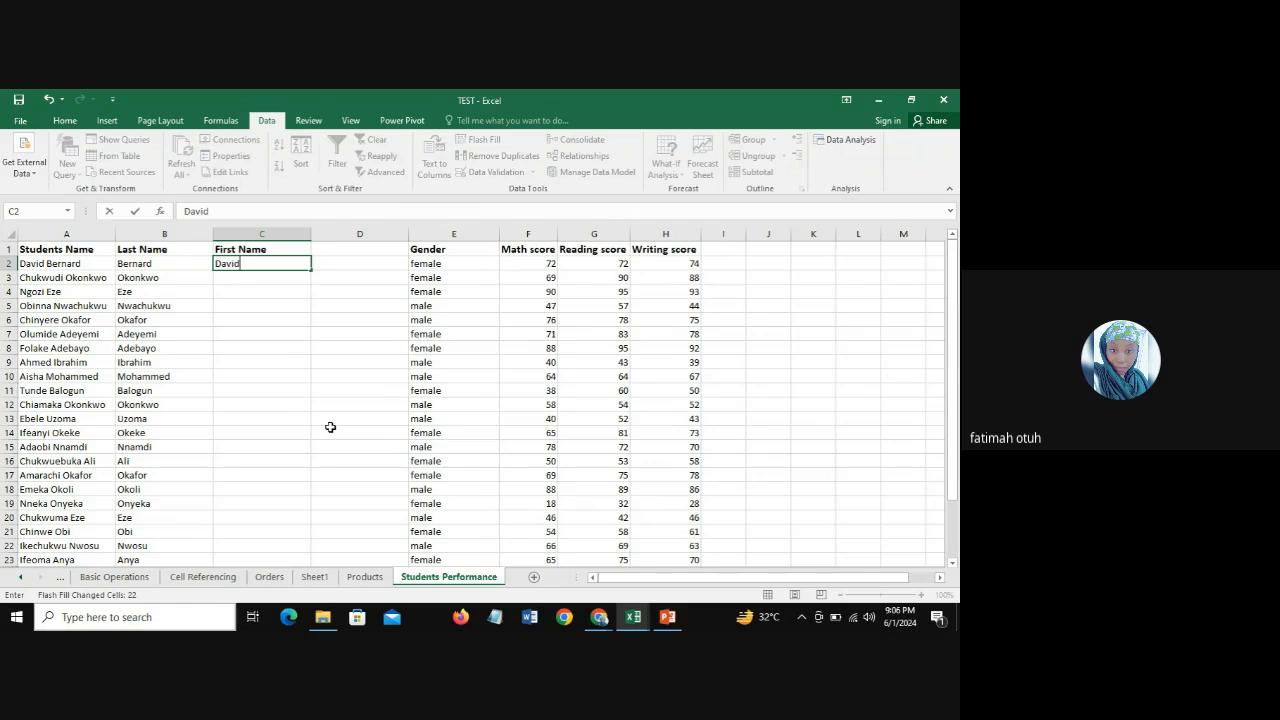
pyautogui.press('Return')
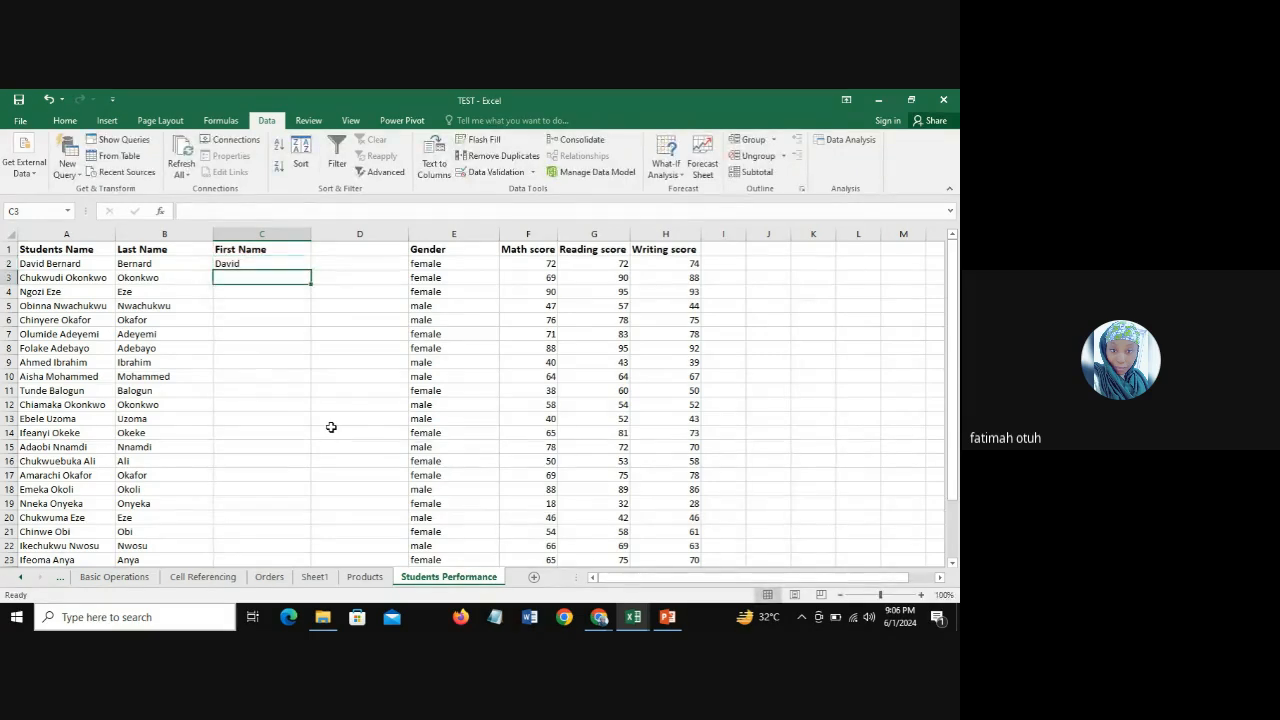
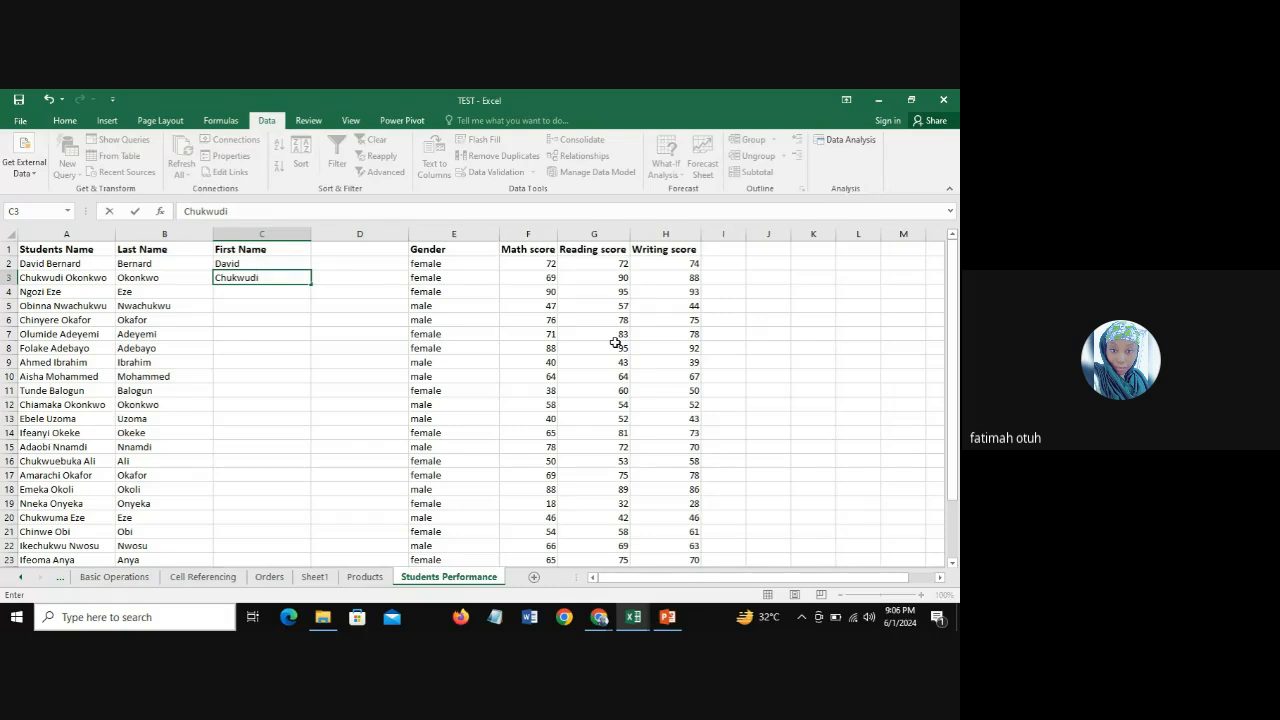
# Step: Enter the second student's first name in C3 and use Flash Fill to complete the First Name column
pyautogui.hotkey('ctrl', 'Return')
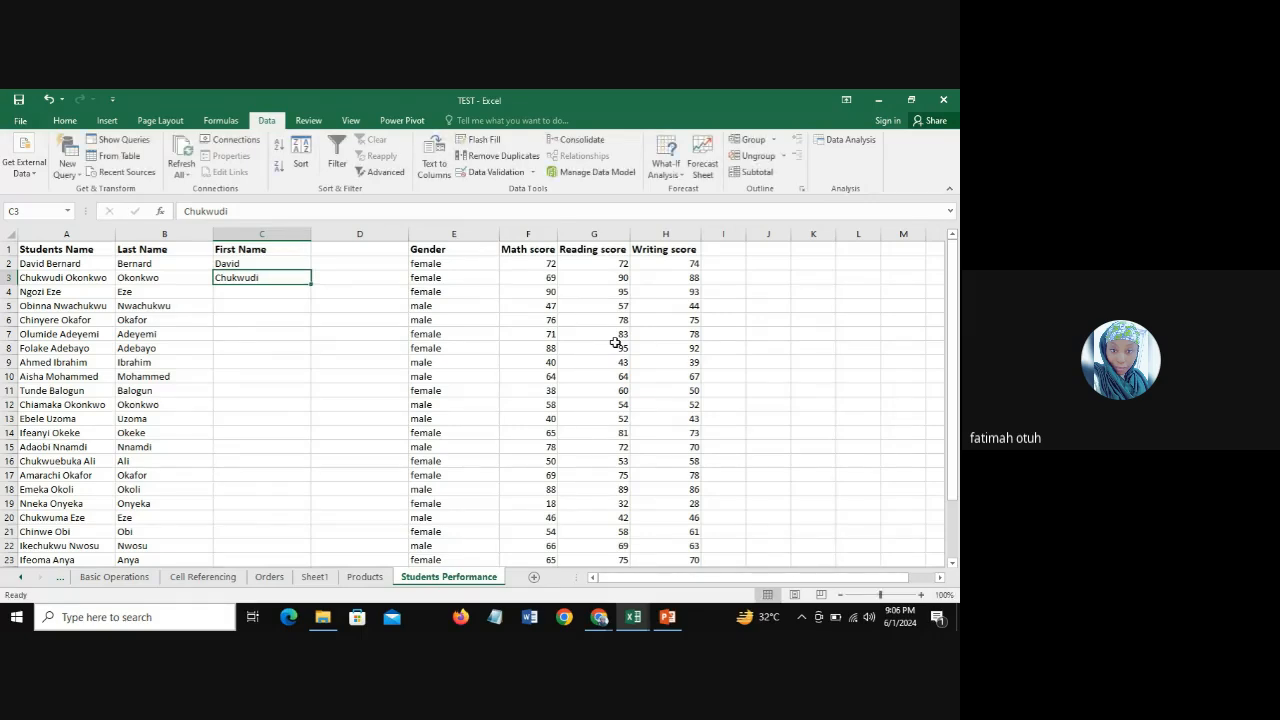
pyautogui.click(479, 140)
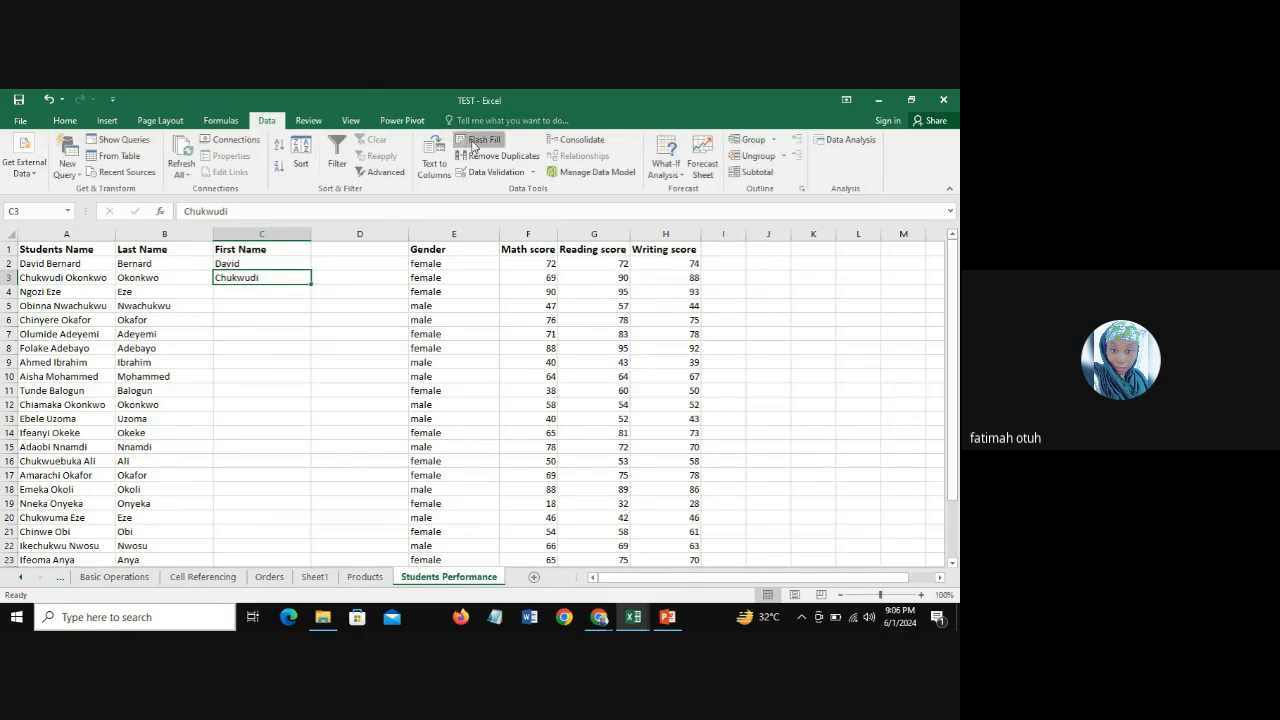
# Step: Check the filled first names against the full names in the Students Name column and the matching last names
pyautogui.click(263, 292)
pyautogui.click(263, 309)
pyautogui.click(263, 322)
pyautogui.click(262, 335)
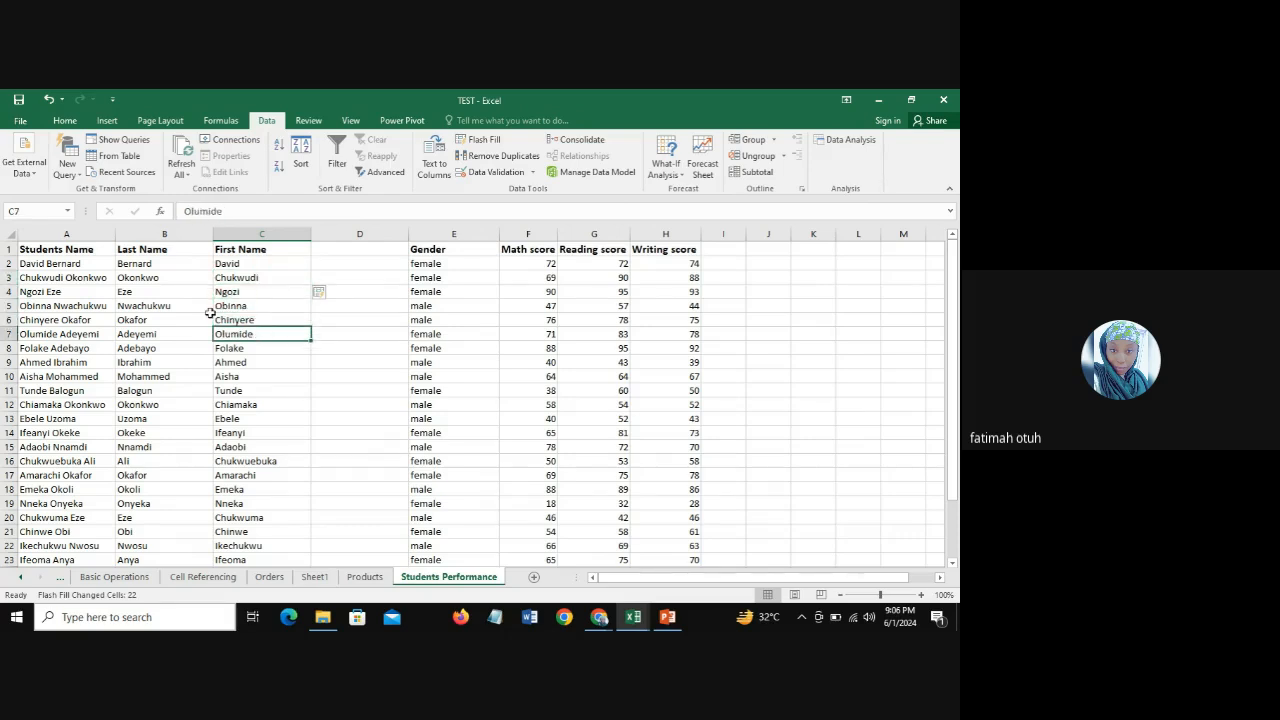
pyautogui.click(66, 234)
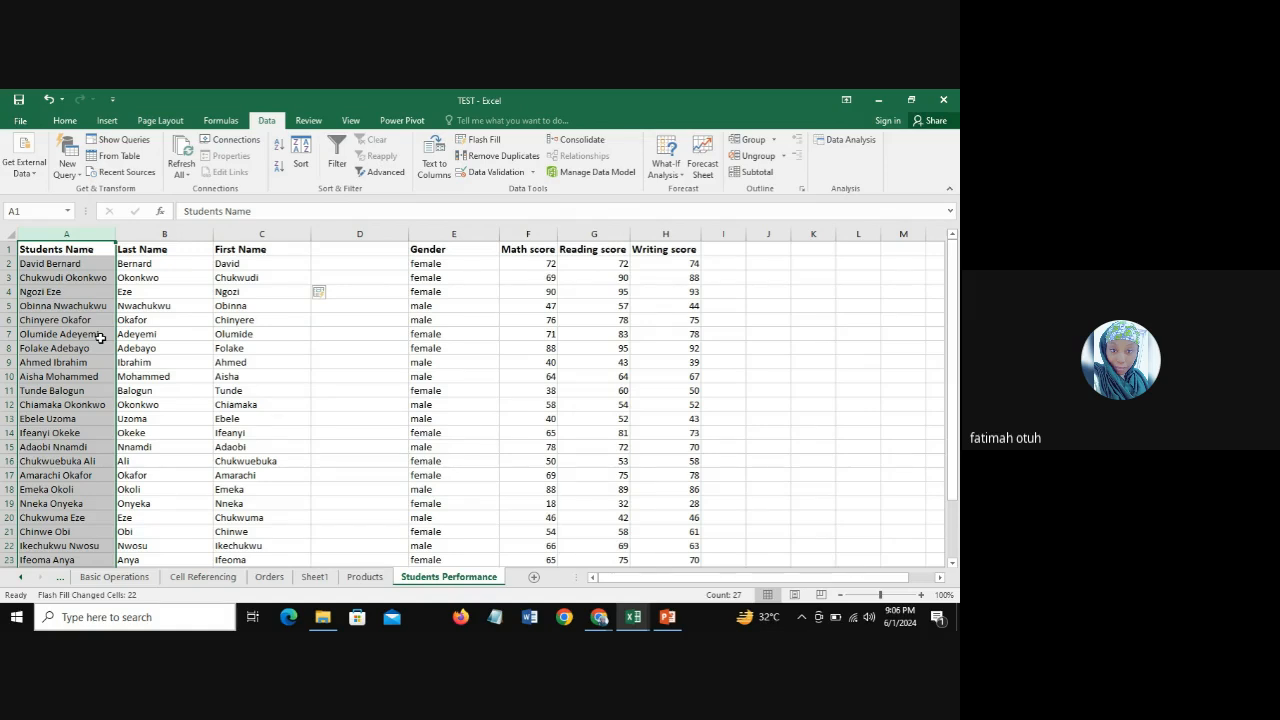
pyautogui.click(76, 264)
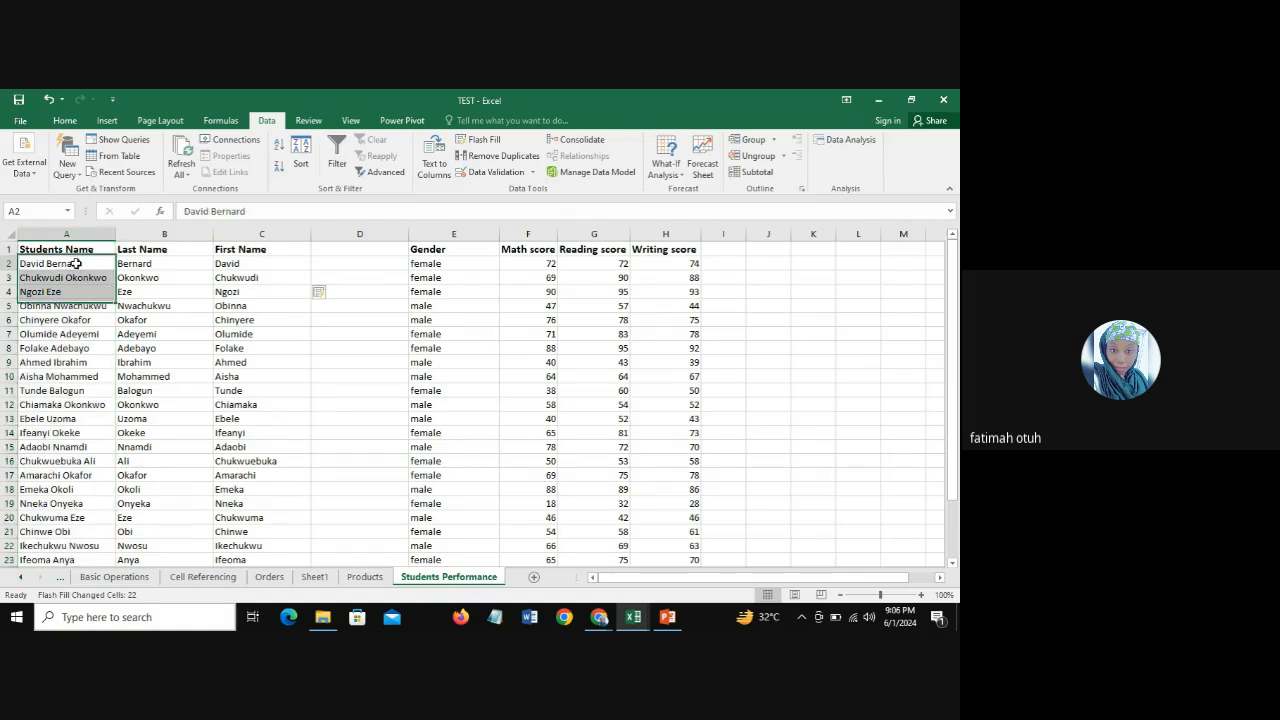
pyautogui.click(41, 278)
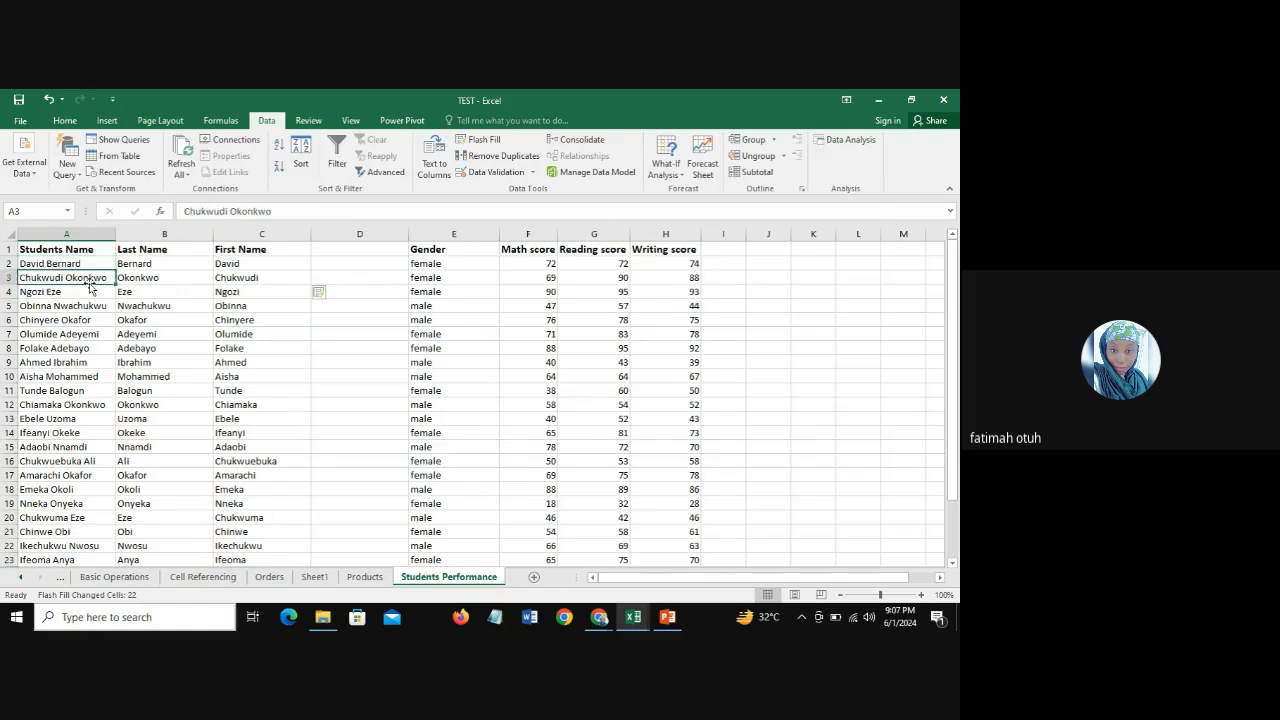
pyautogui.click(40, 292)
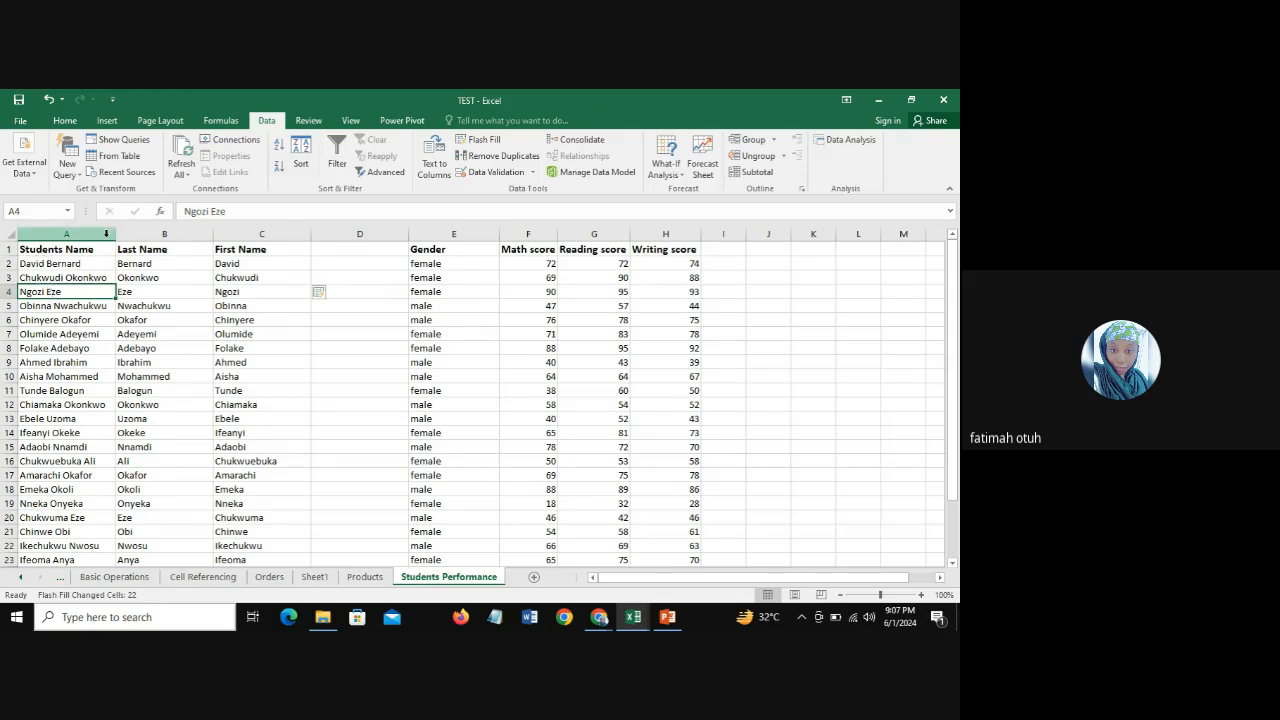
pyautogui.click(150, 266)
pyautogui.click(35, 263)
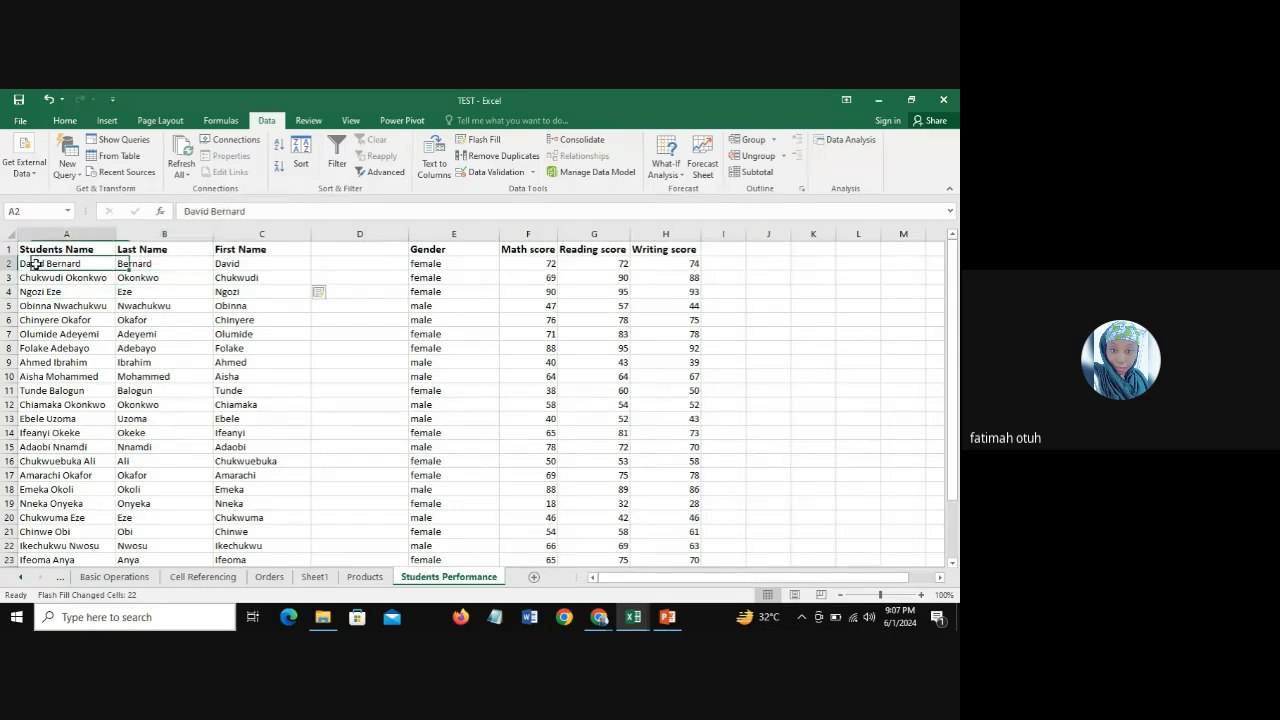
pyautogui.moveTo(35, 263); pyautogui.dragTo(54, 490)
pyautogui.click(60, 233)
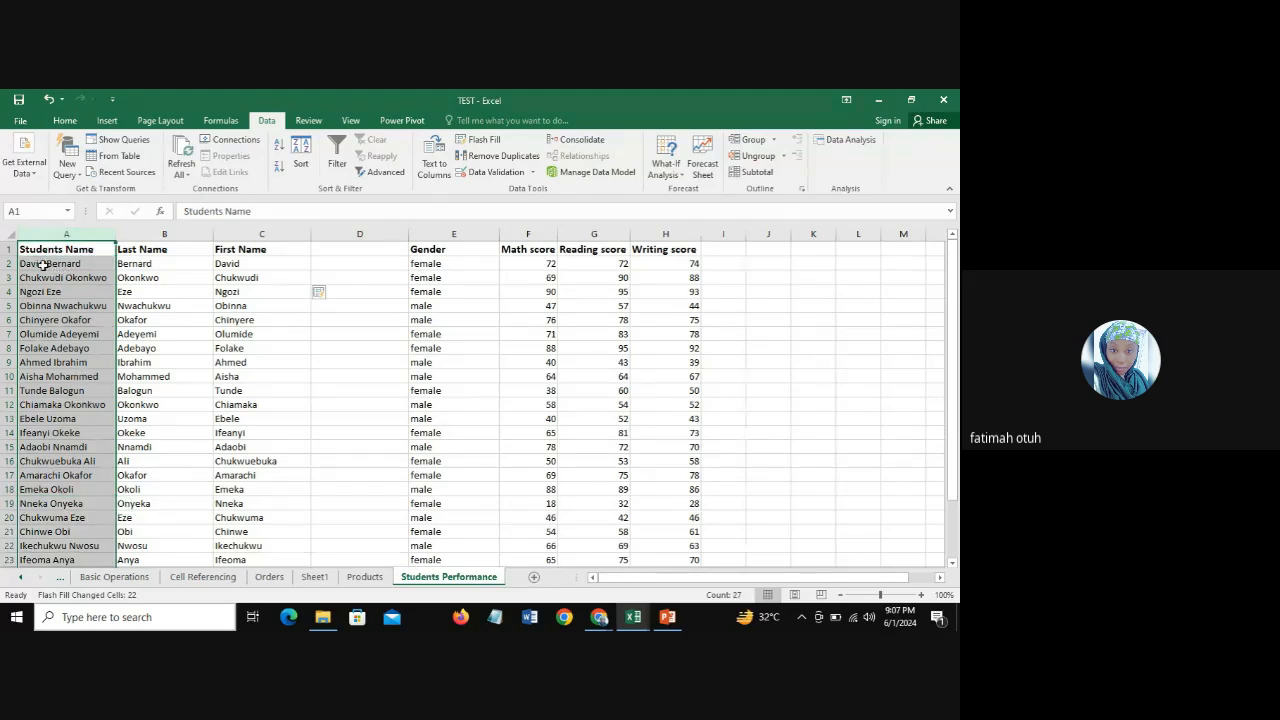
pyautogui.click(148, 263)
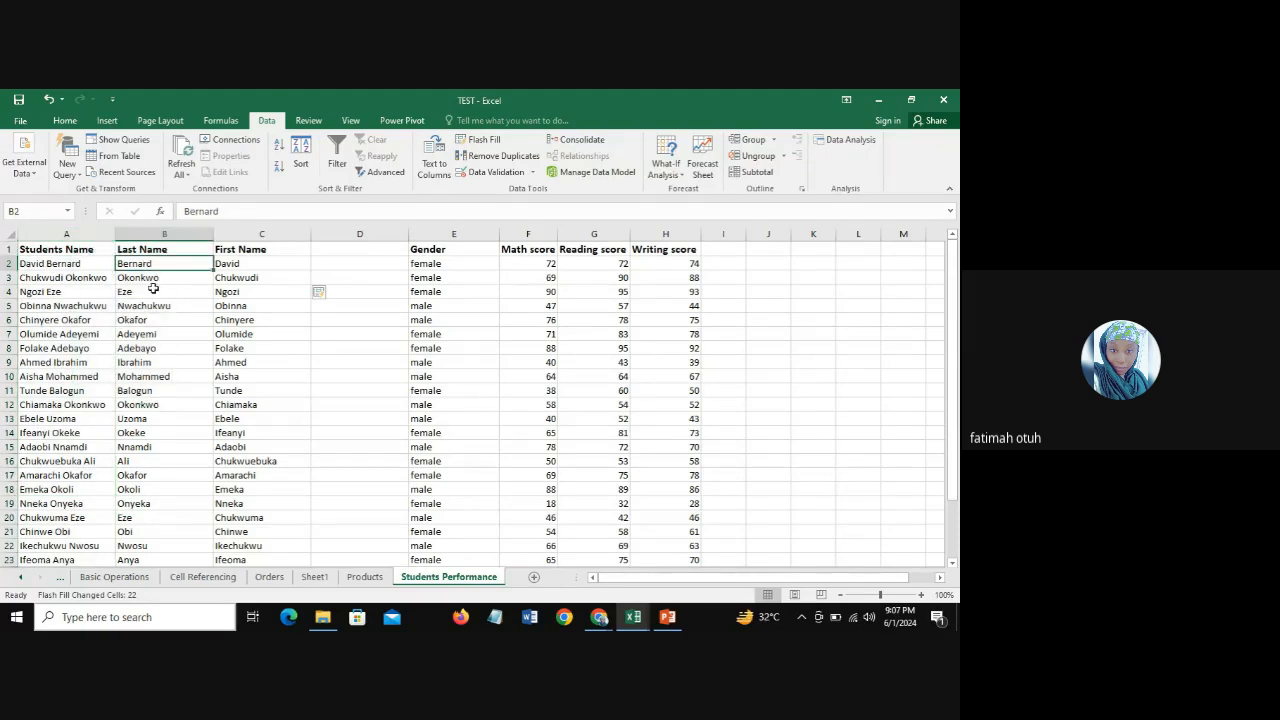
pyautogui.click(246, 266)
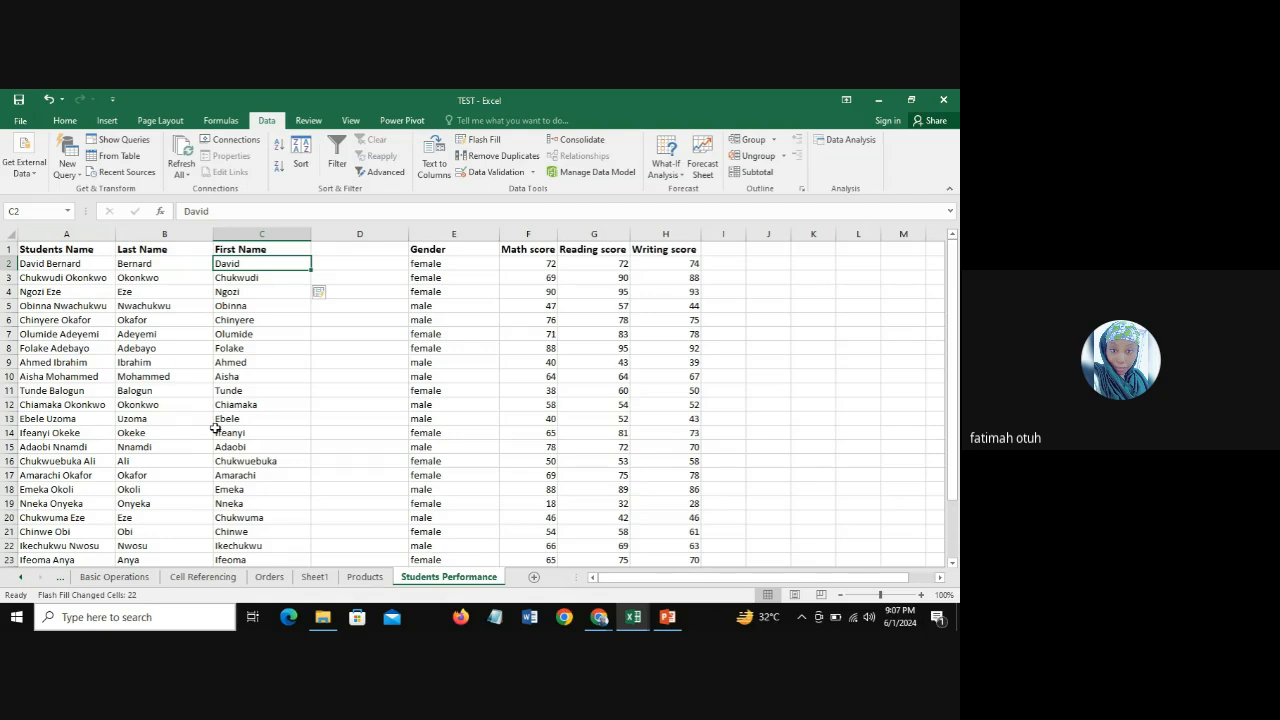
# Step: Review how the full names in the first rows relate to the Last Name and First Name headers and the sample entries in rows 2 and 3
pyautogui.click(54, 233)
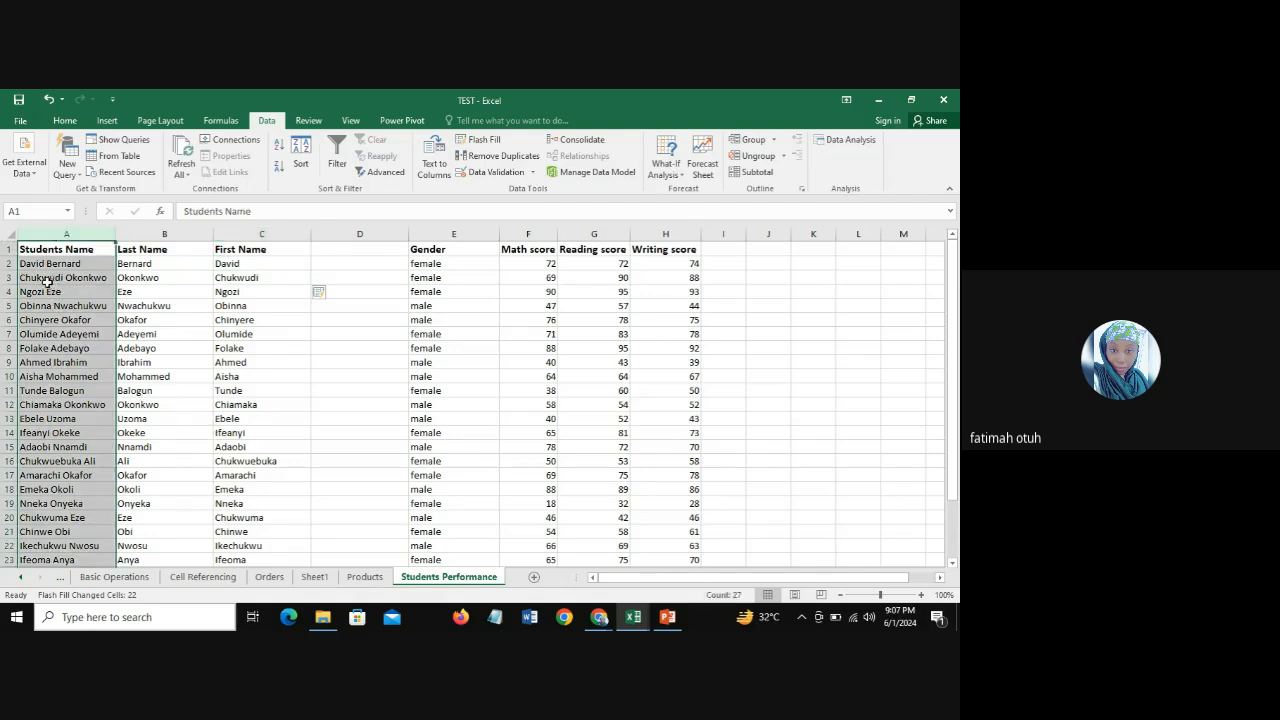
pyautogui.click(30, 264)
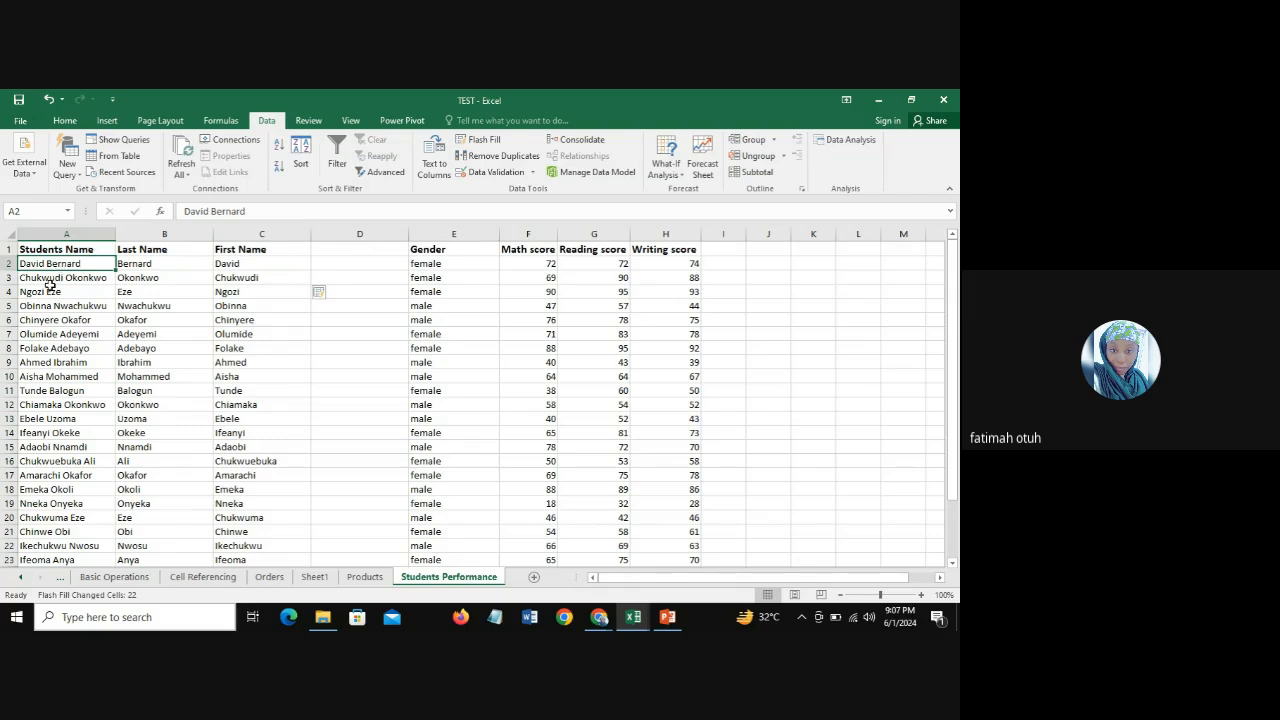
pyautogui.click(40, 280)
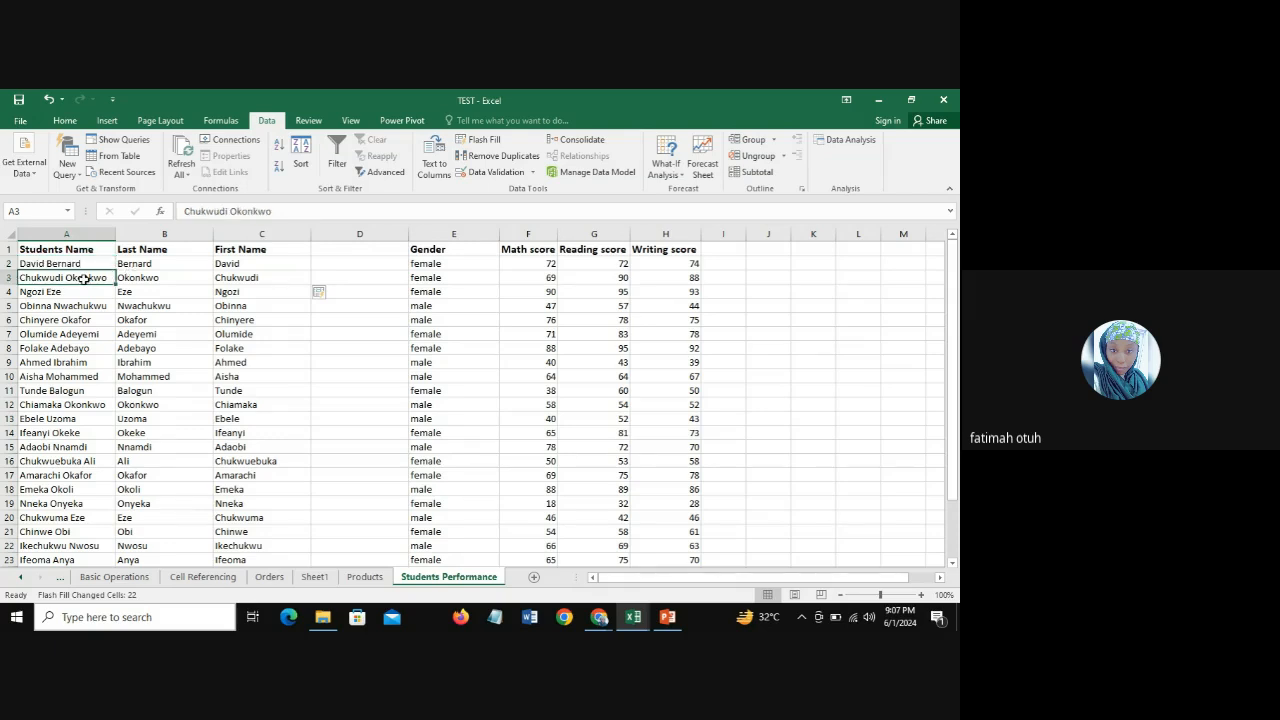
pyautogui.click(26, 293)
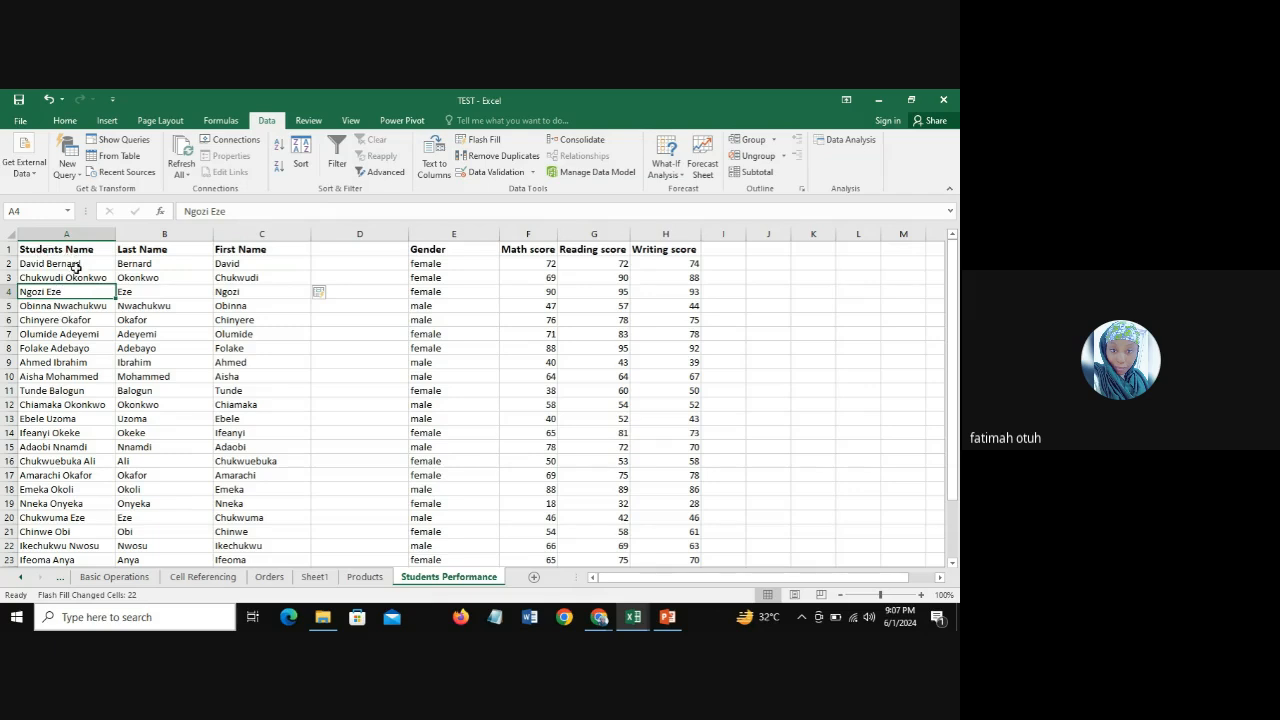
pyautogui.click(150, 250)
pyautogui.press('Right')
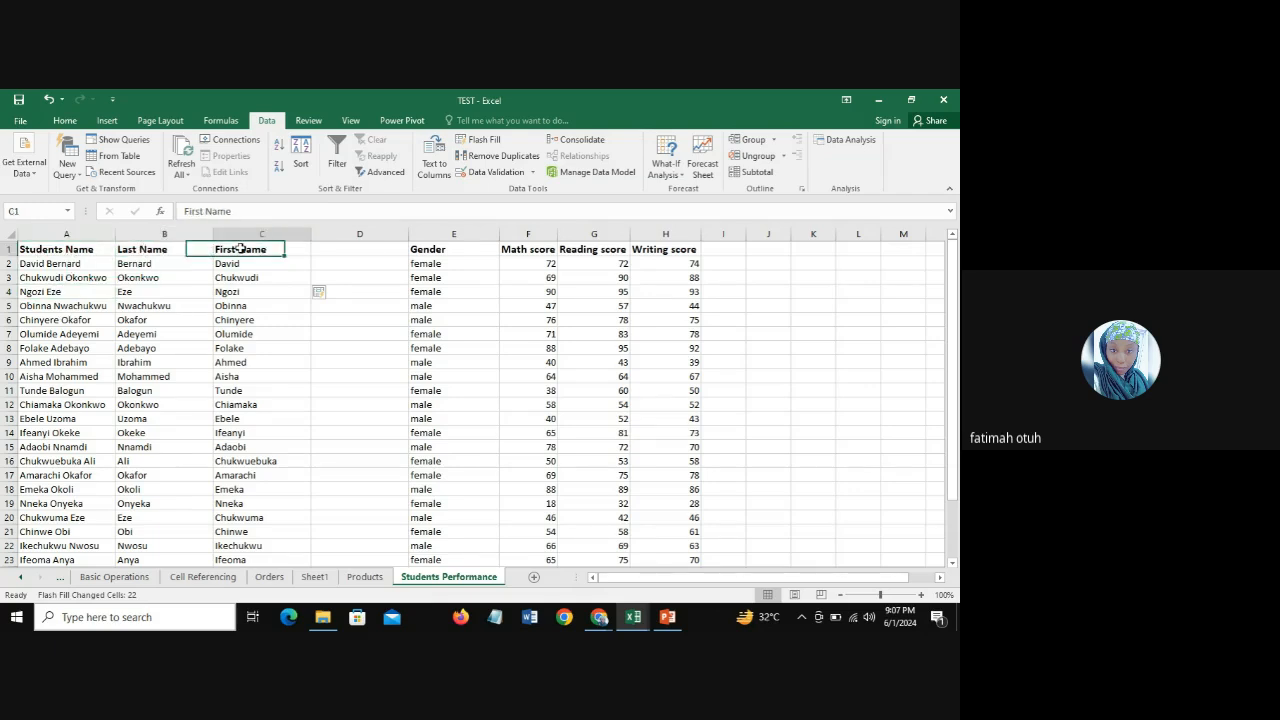
pyautogui.click(146, 250)
pyautogui.press('Right')
pyautogui.click(155, 265)
pyautogui.press('Down')
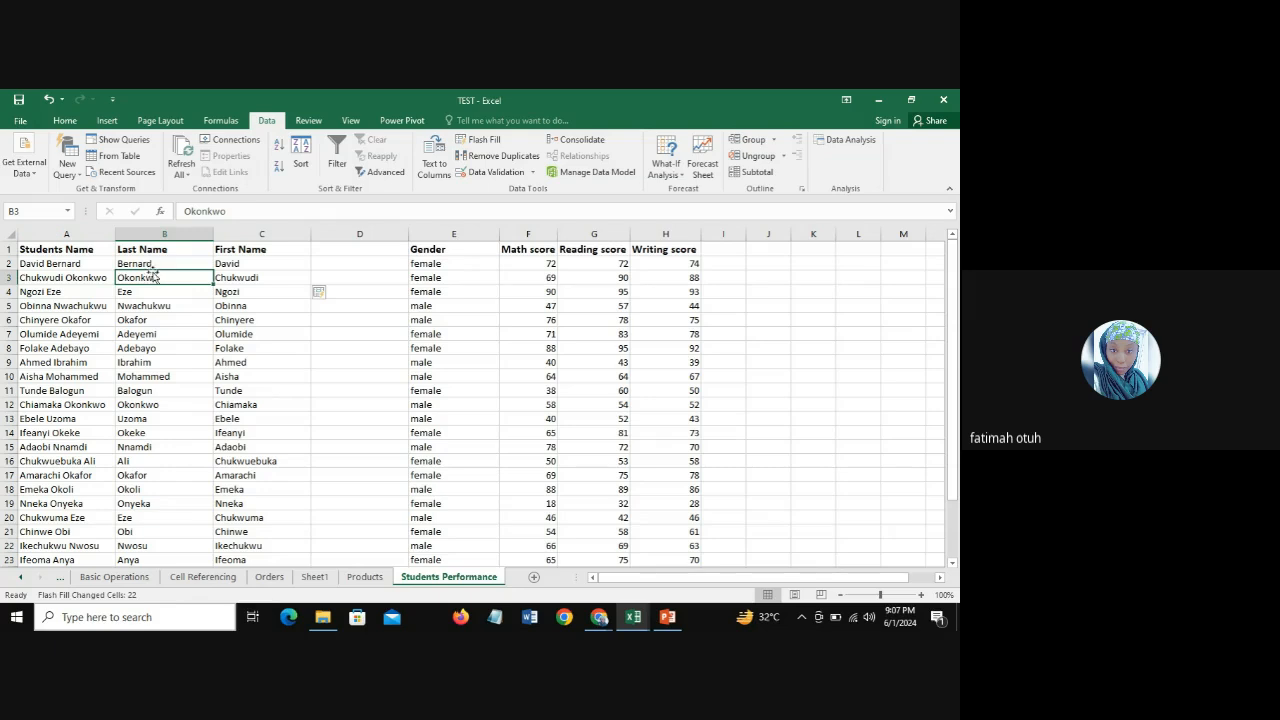
pyautogui.click(156, 264)
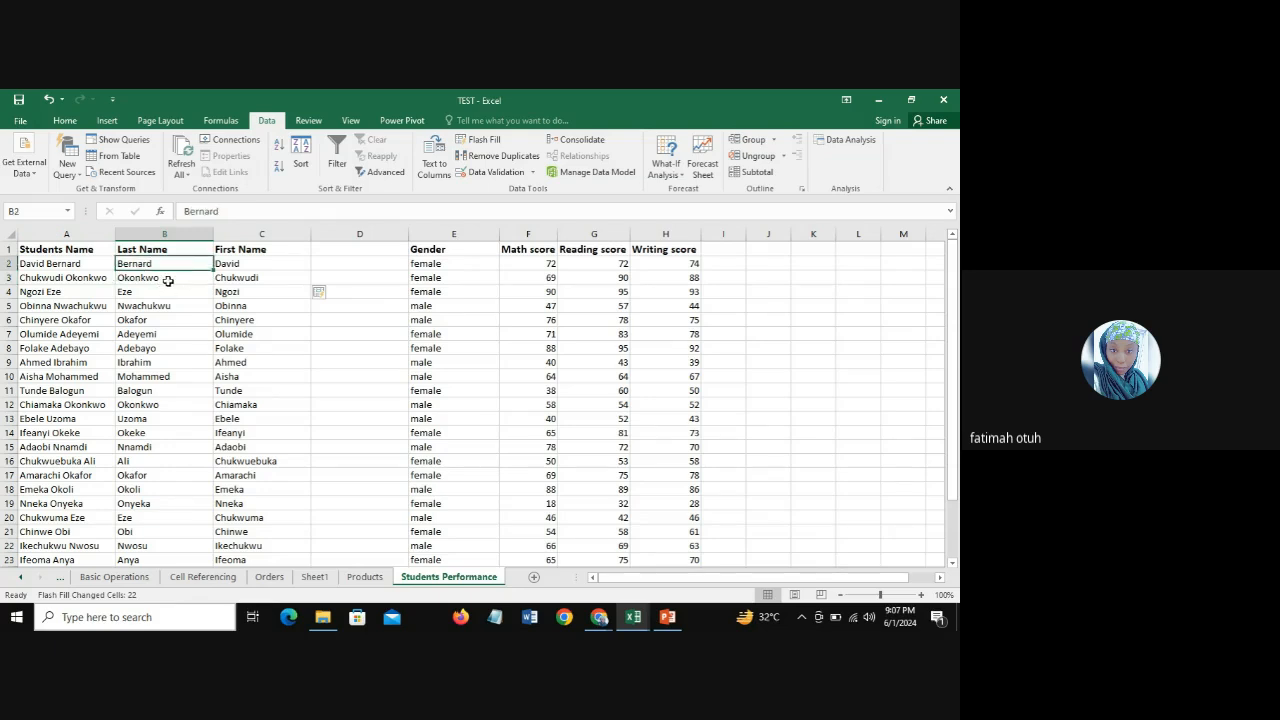
pyautogui.click(168, 280)
pyautogui.click(152, 265)
pyautogui.click(72, 264)
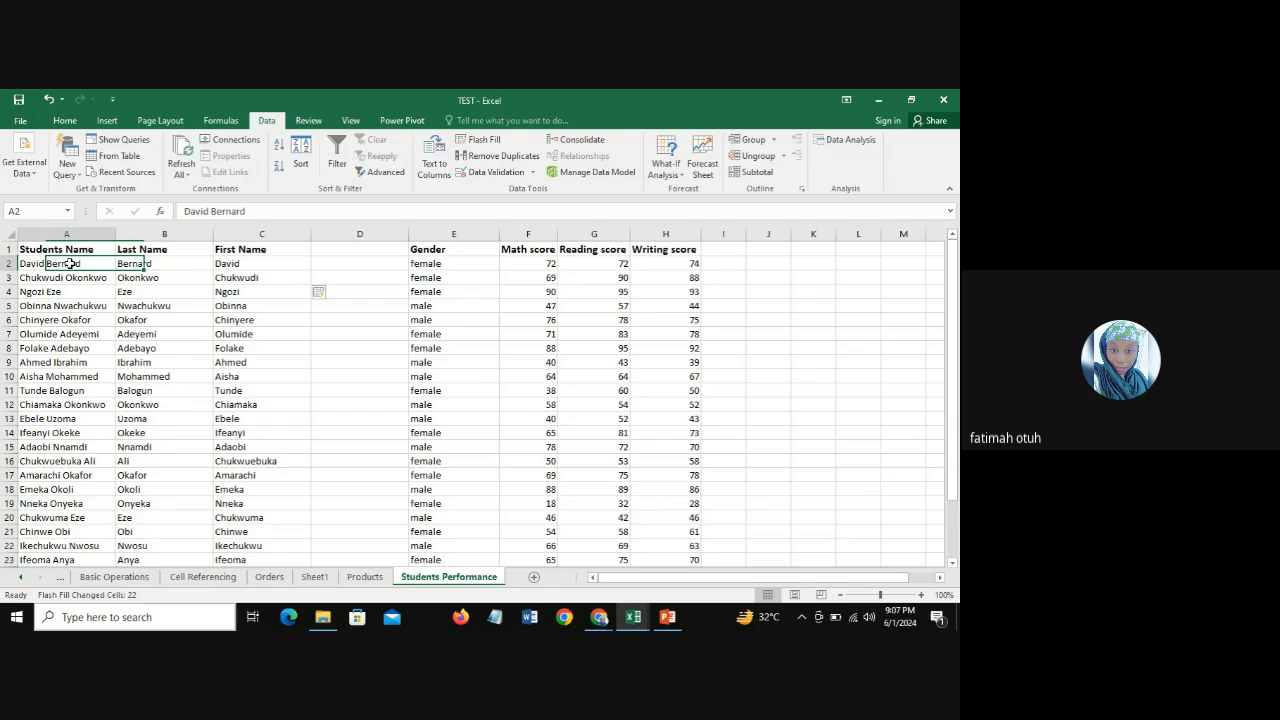
pyautogui.click(156, 262)
pyautogui.click(93, 277)
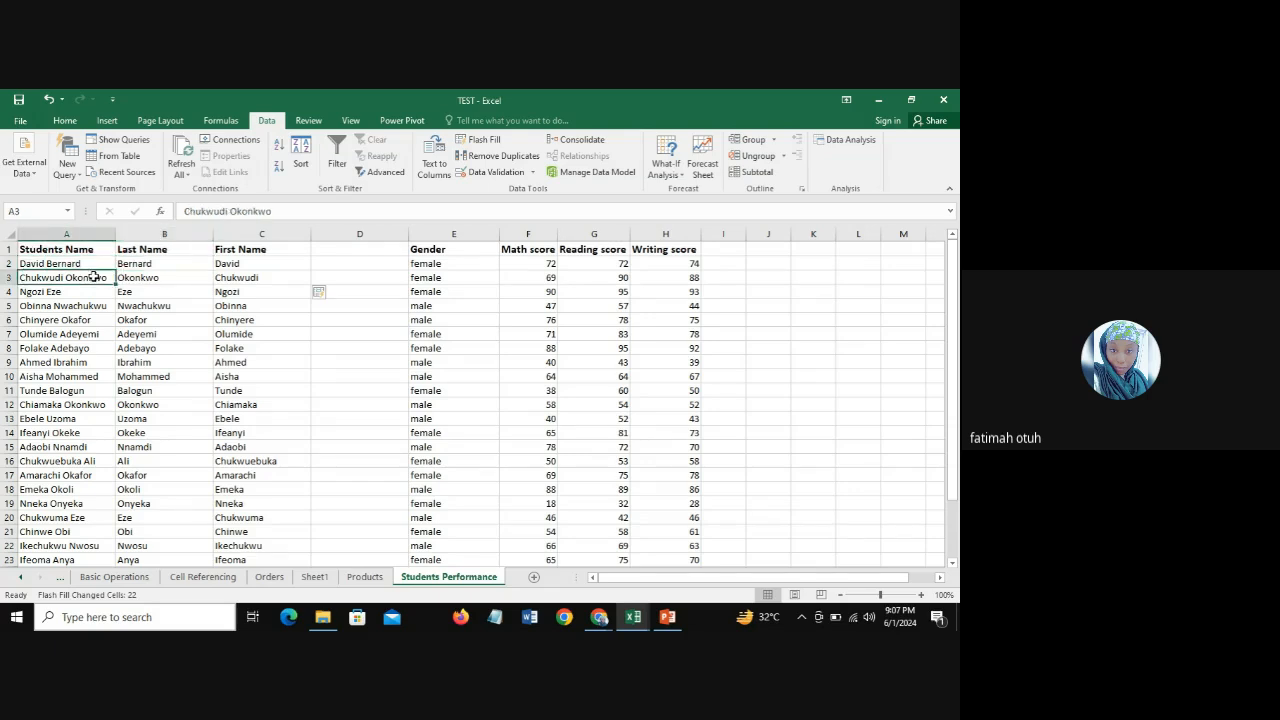
pyautogui.click(151, 278)
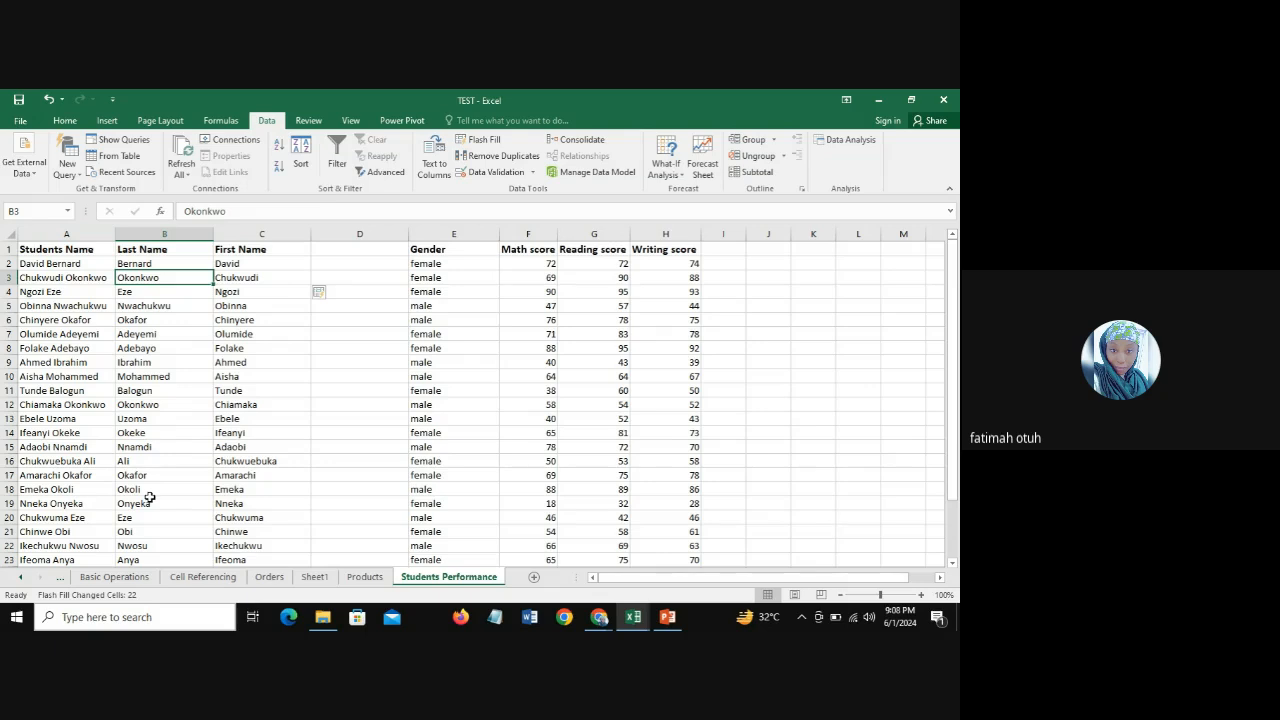
pyautogui.click(252, 262)
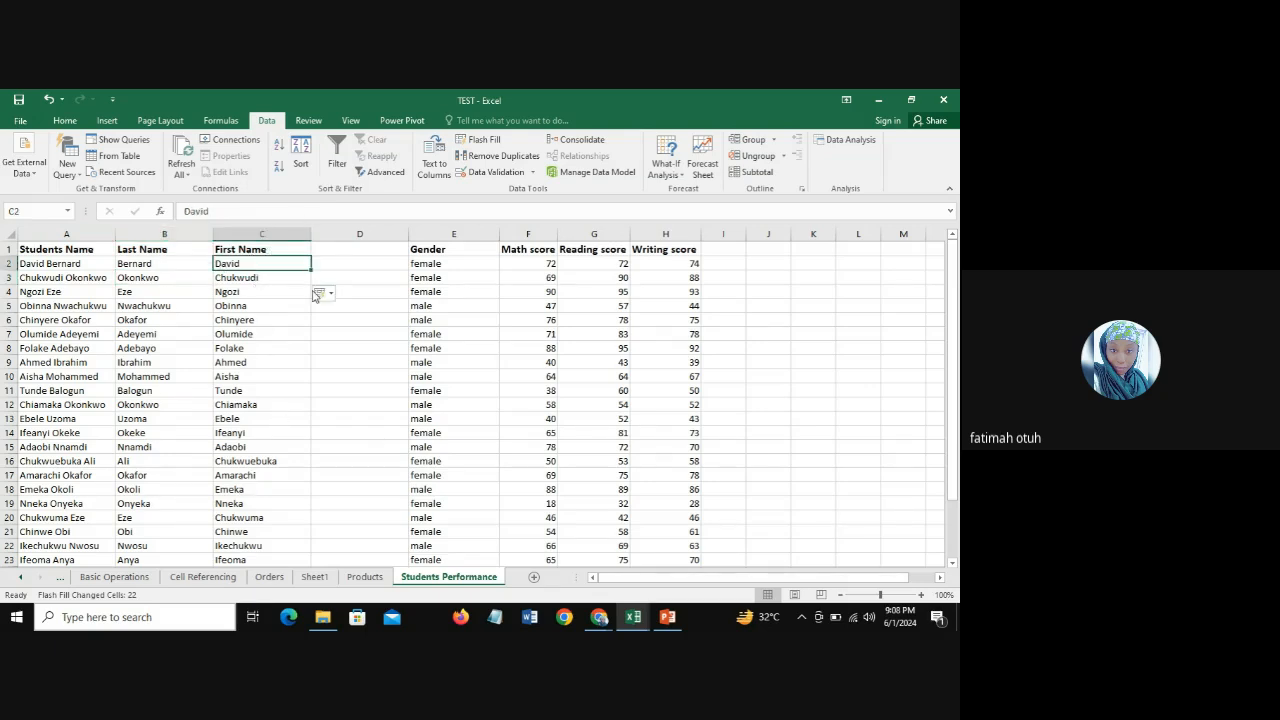
pyautogui.click(332, 251)
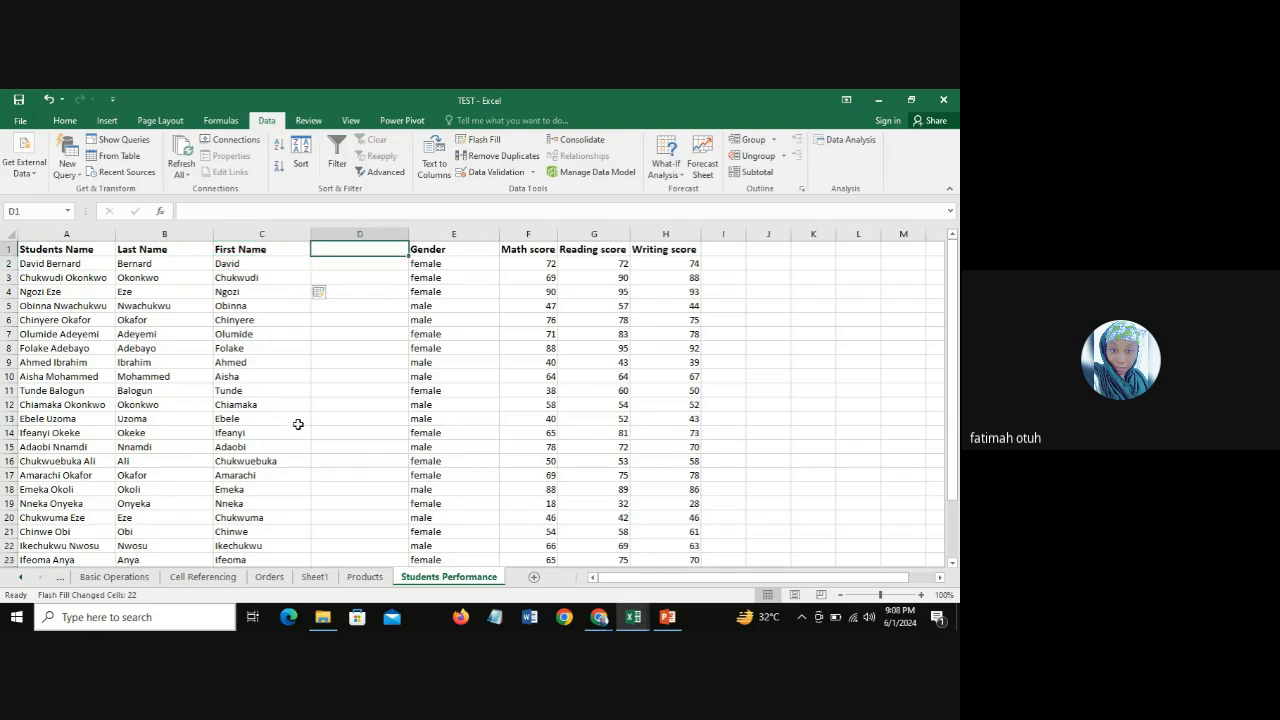
pyautogui.click(176, 266)
pyautogui.click(252, 266)
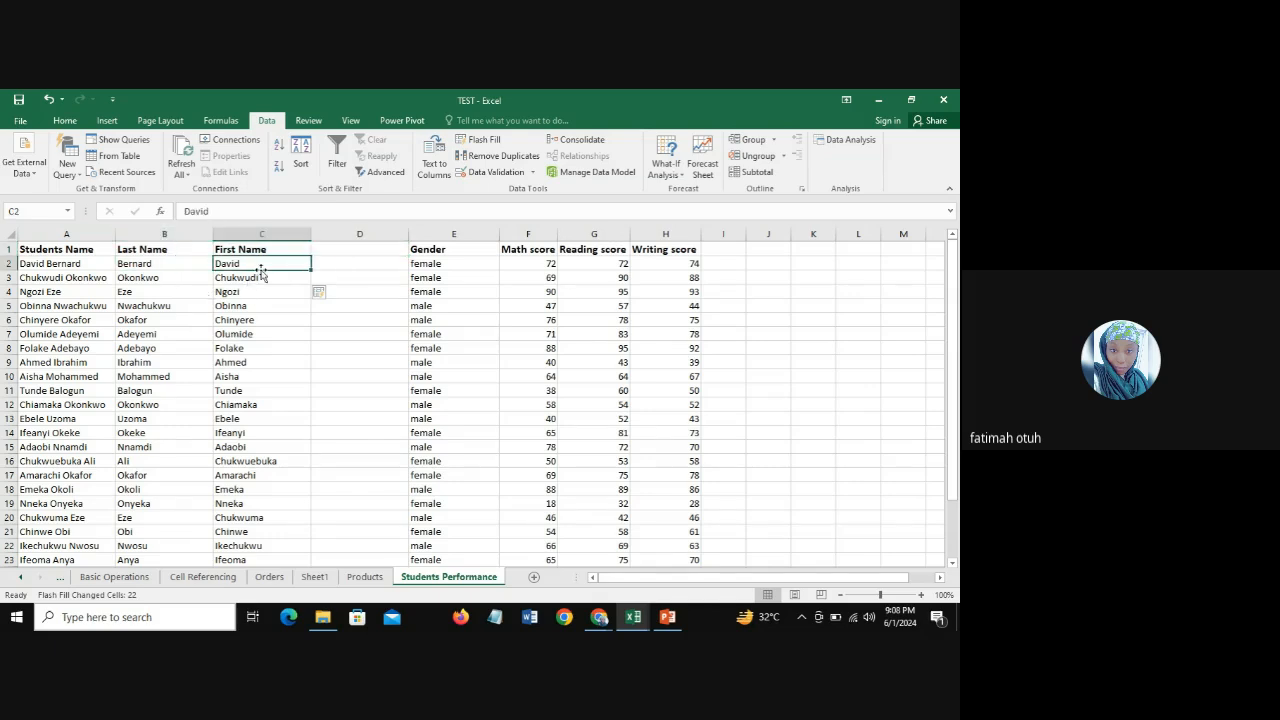
# Step: Add the header "Students Name" in D1 of the empty column between First Name and Gender
pyautogui.click(337, 249)
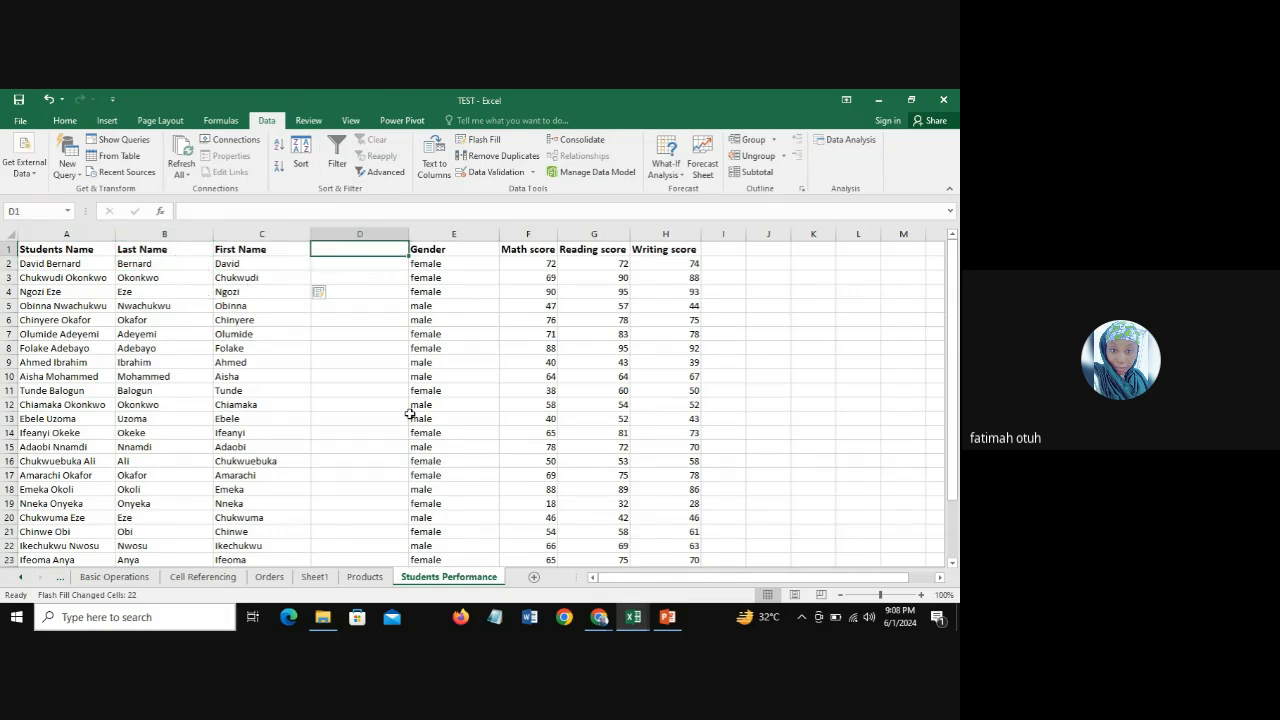
pyautogui.write('St')
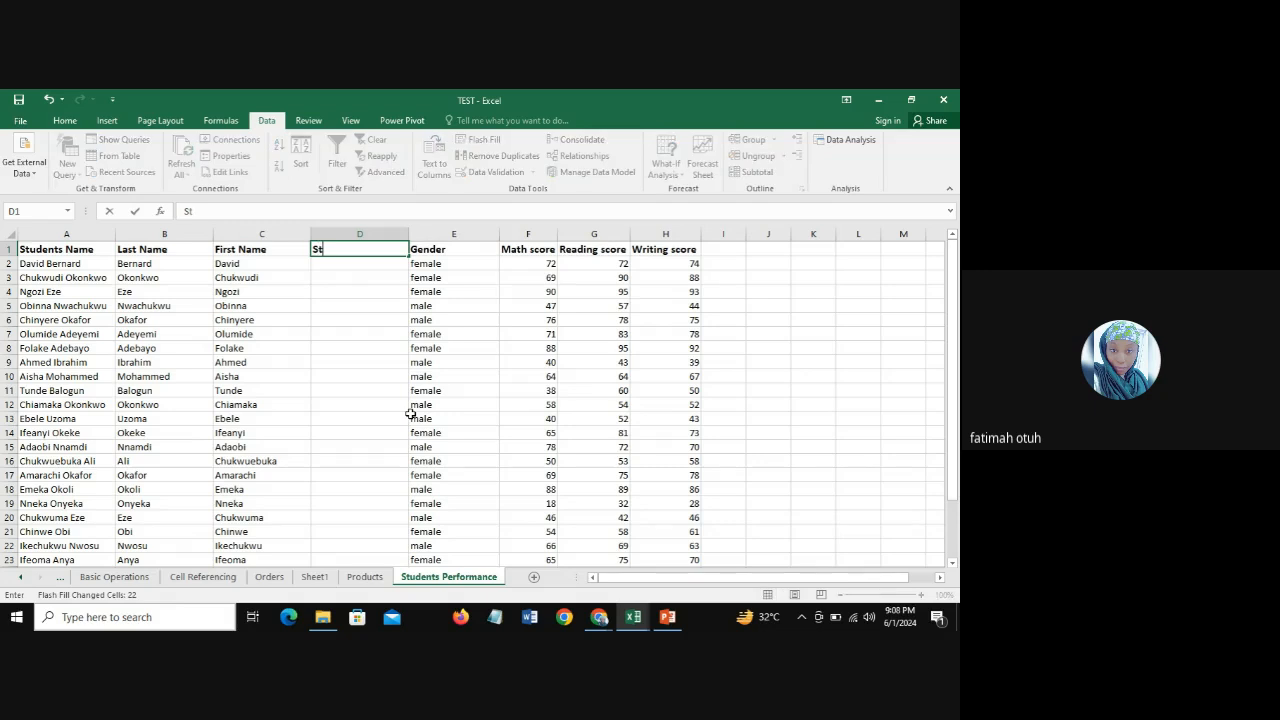
pyautogui.write('udents Name')
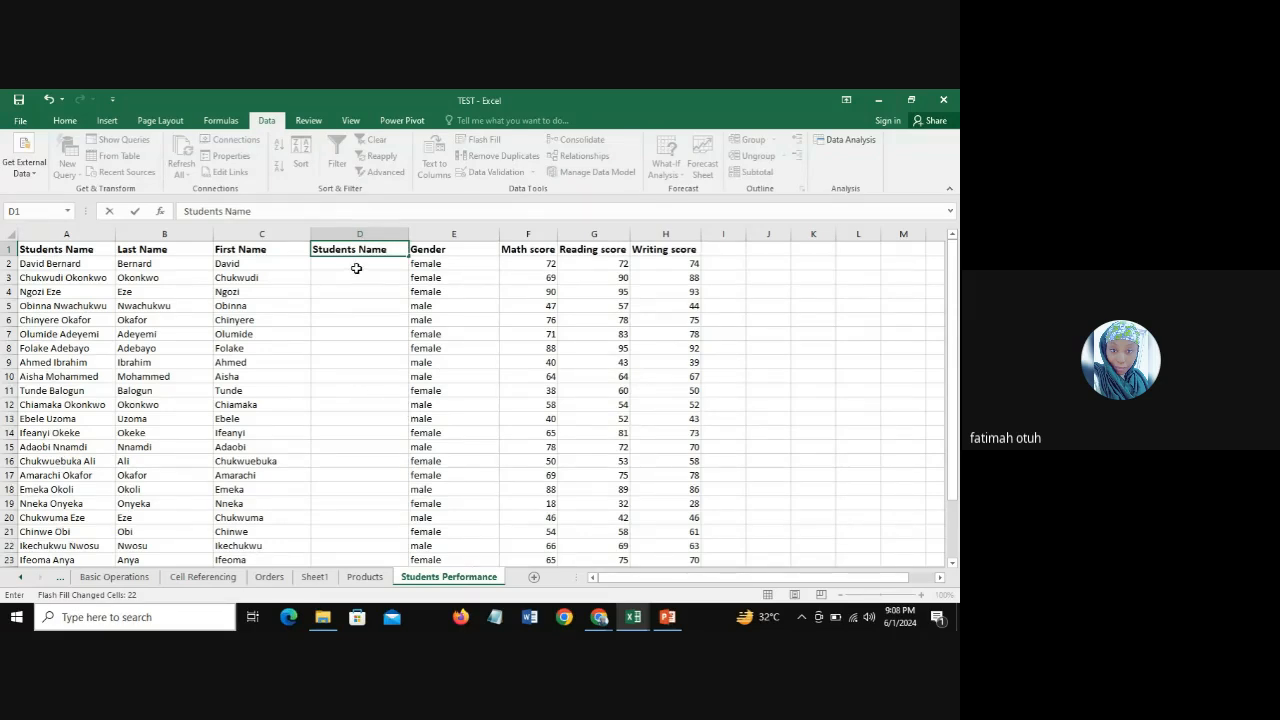
pyautogui.press('Return')
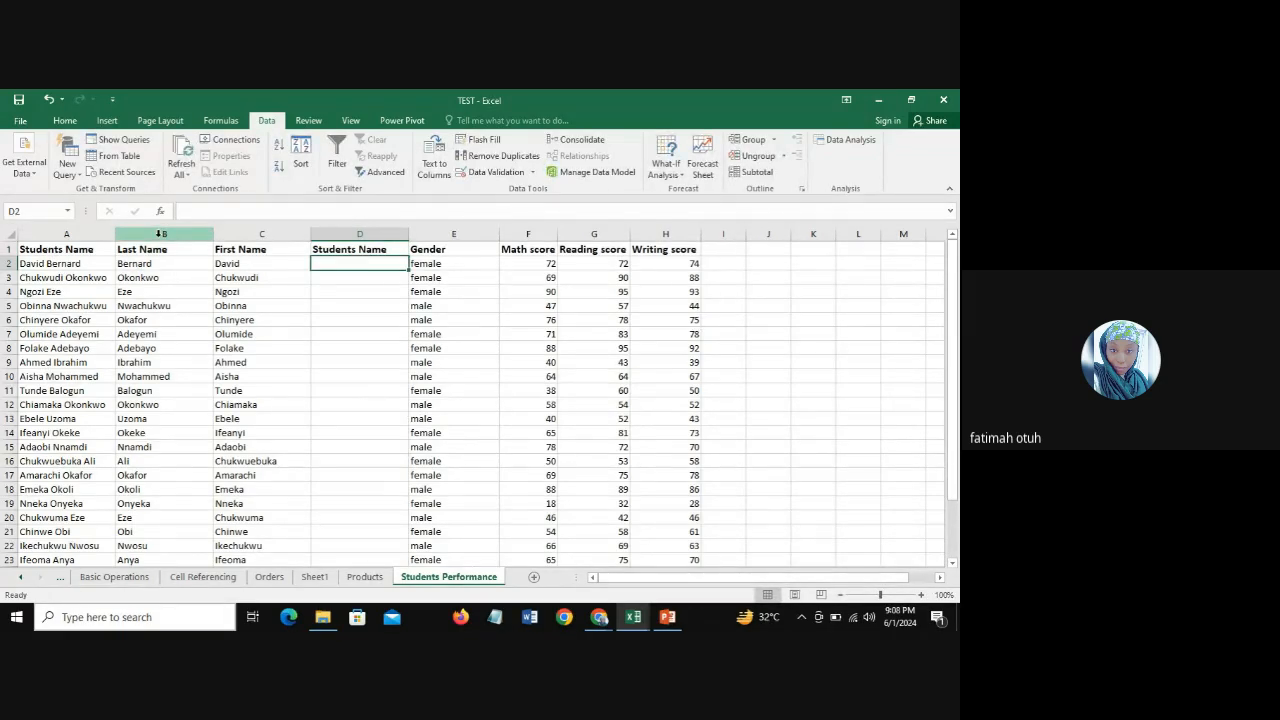
pyautogui.click(160, 233)
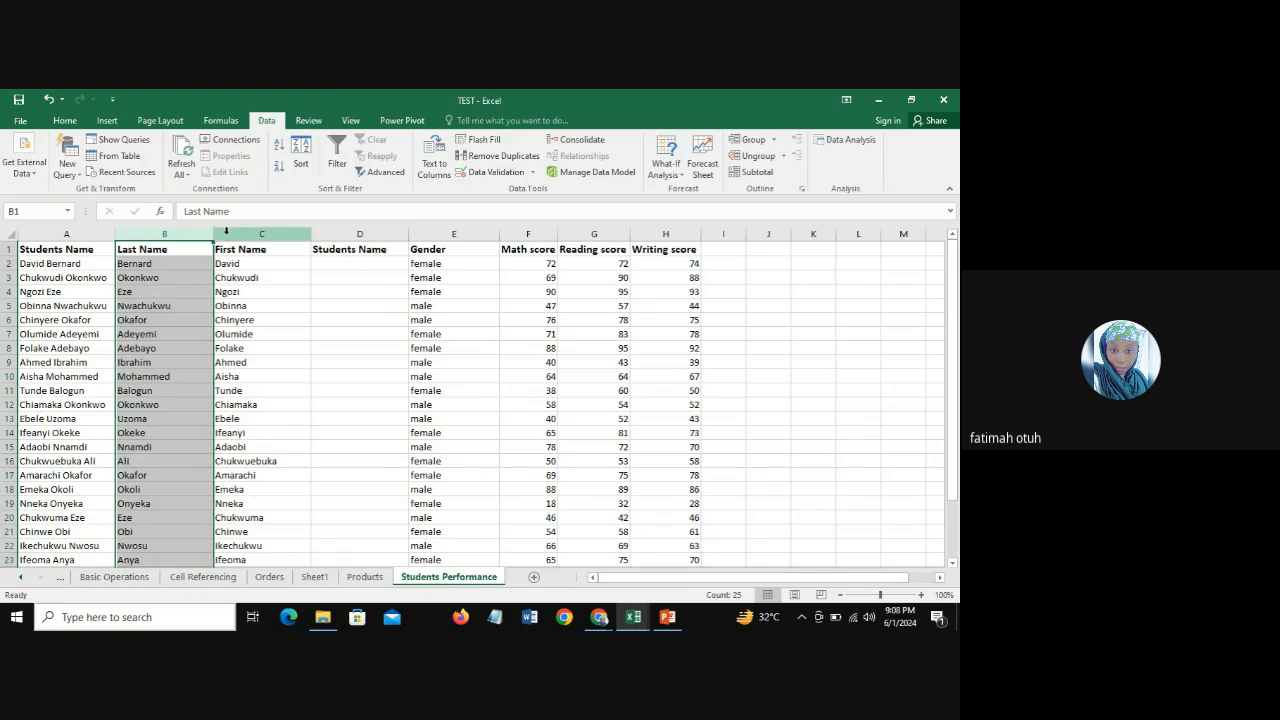
pyautogui.click(262, 233)
pyautogui.click(153, 233)
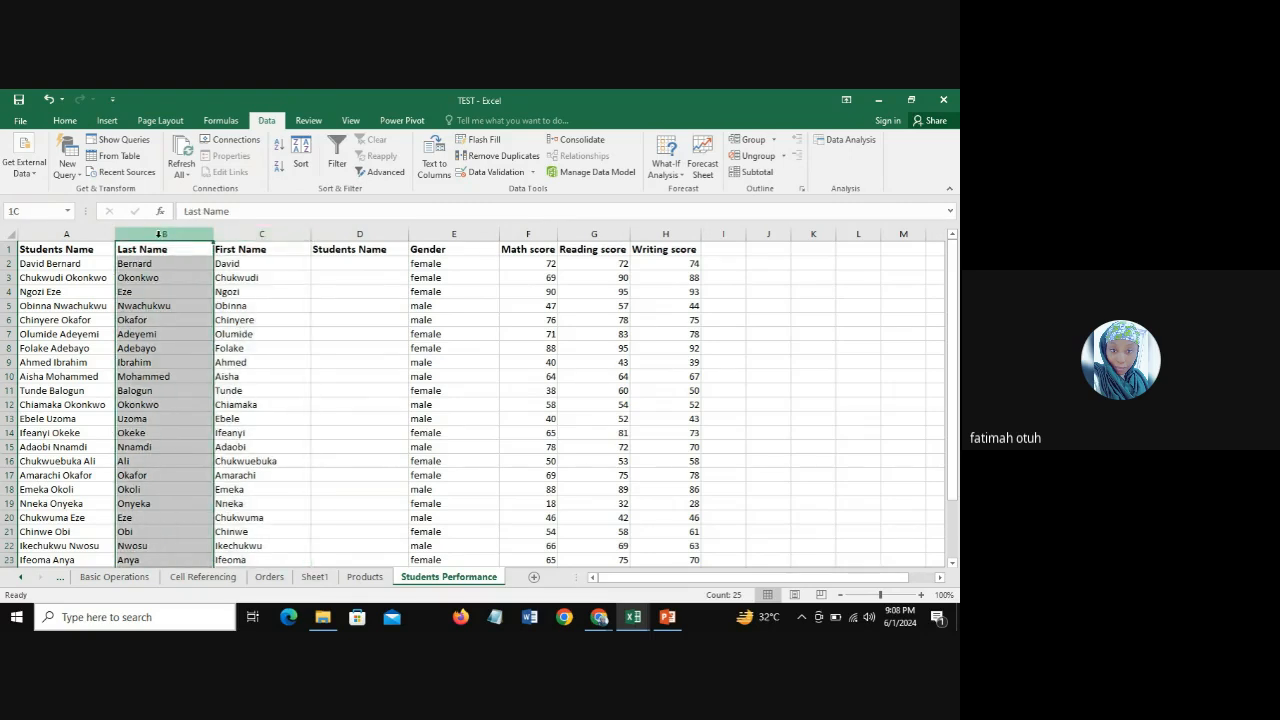
pyautogui.click(253, 233)
# Step: Join the first student's last and first name in D2 with the formula =CONCATENATE(B2,C2)
pyautogui.click(335, 266)
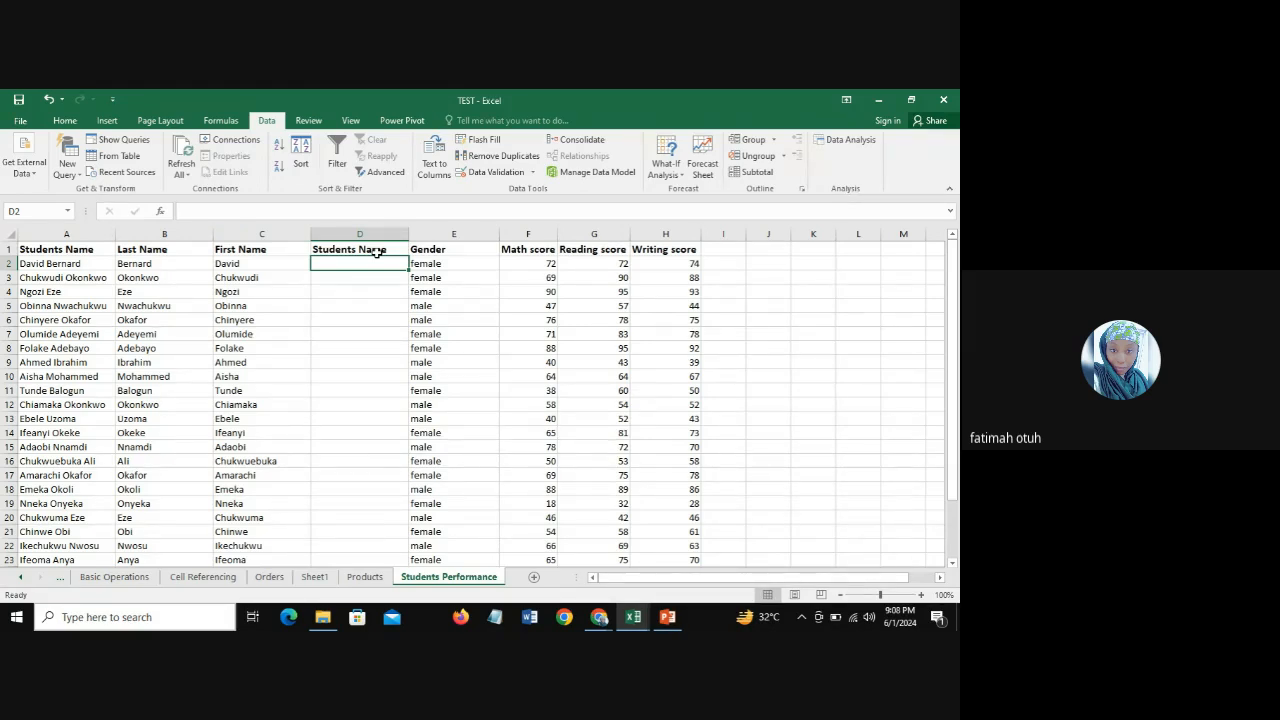
pyautogui.write('=')
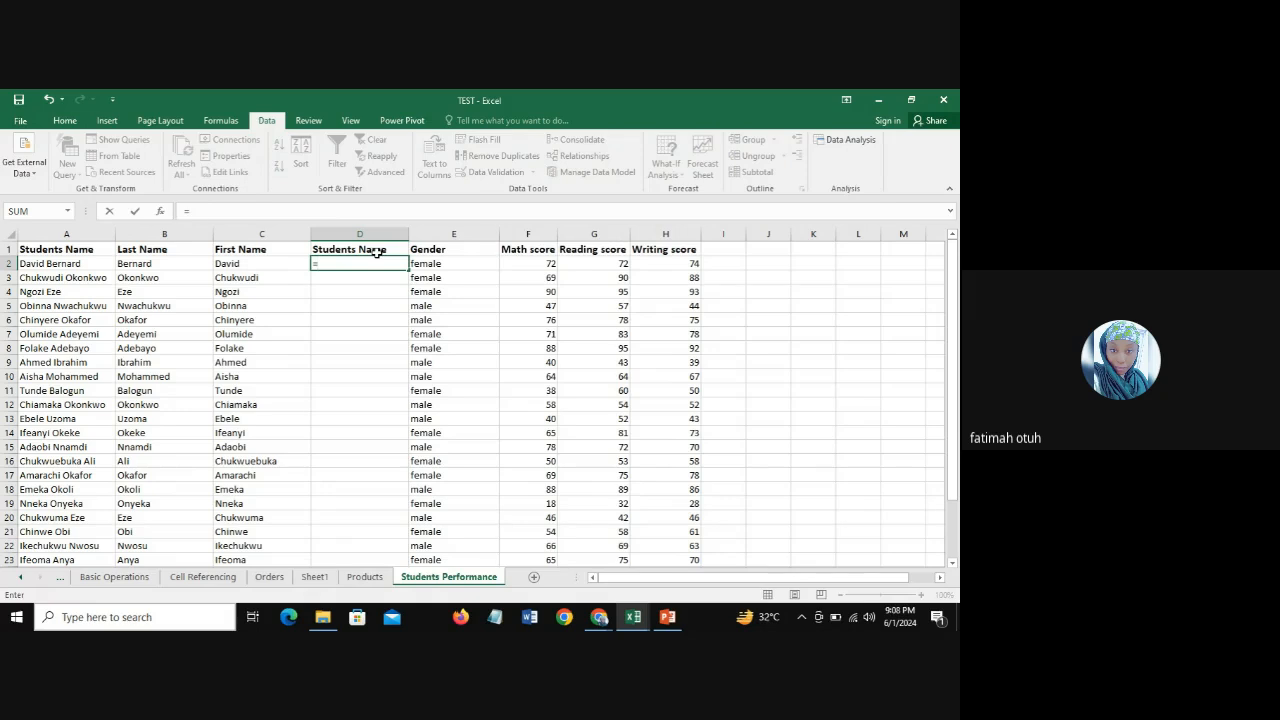
pyautogui.write('con')
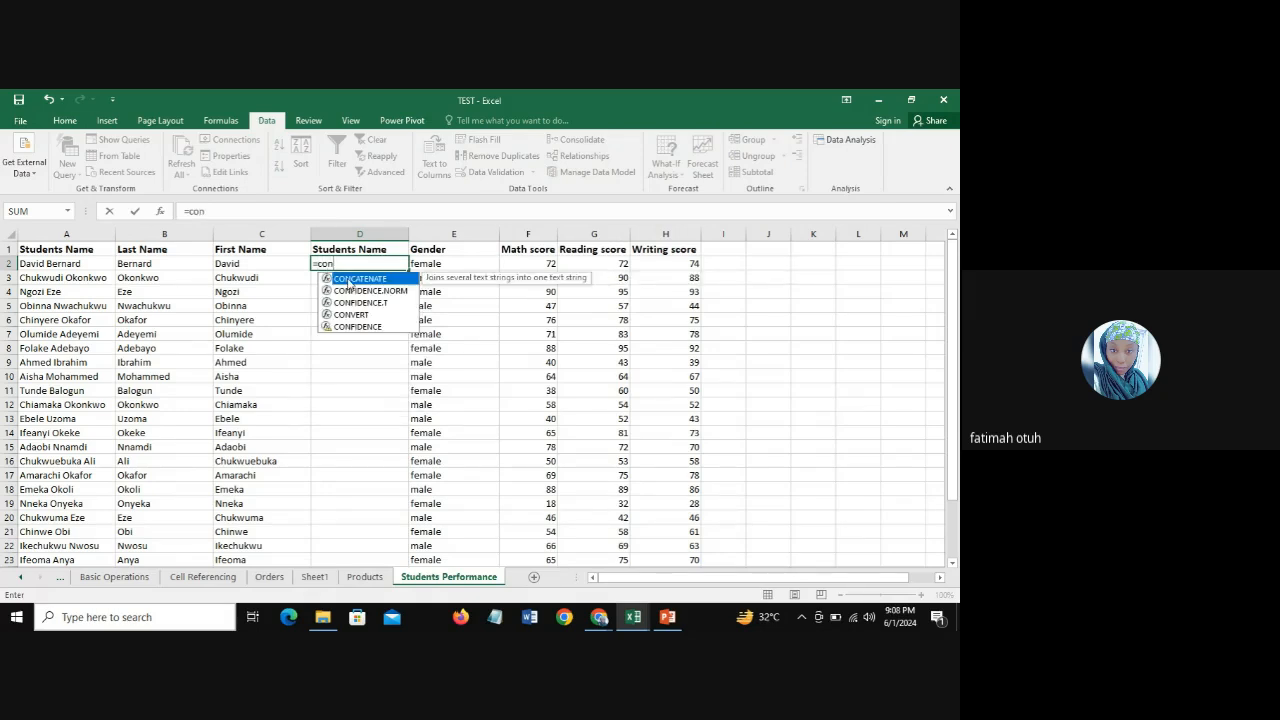
pyautogui.doubleClick(349, 279)
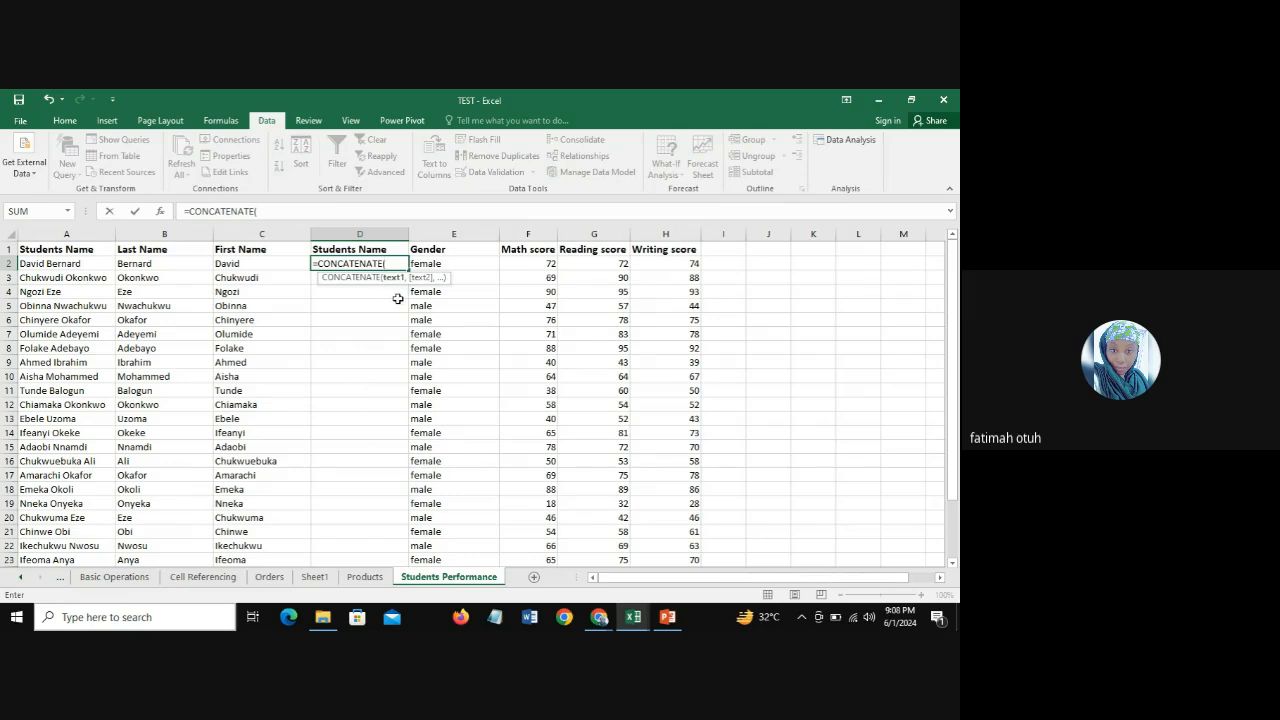
pyautogui.click(149, 263)
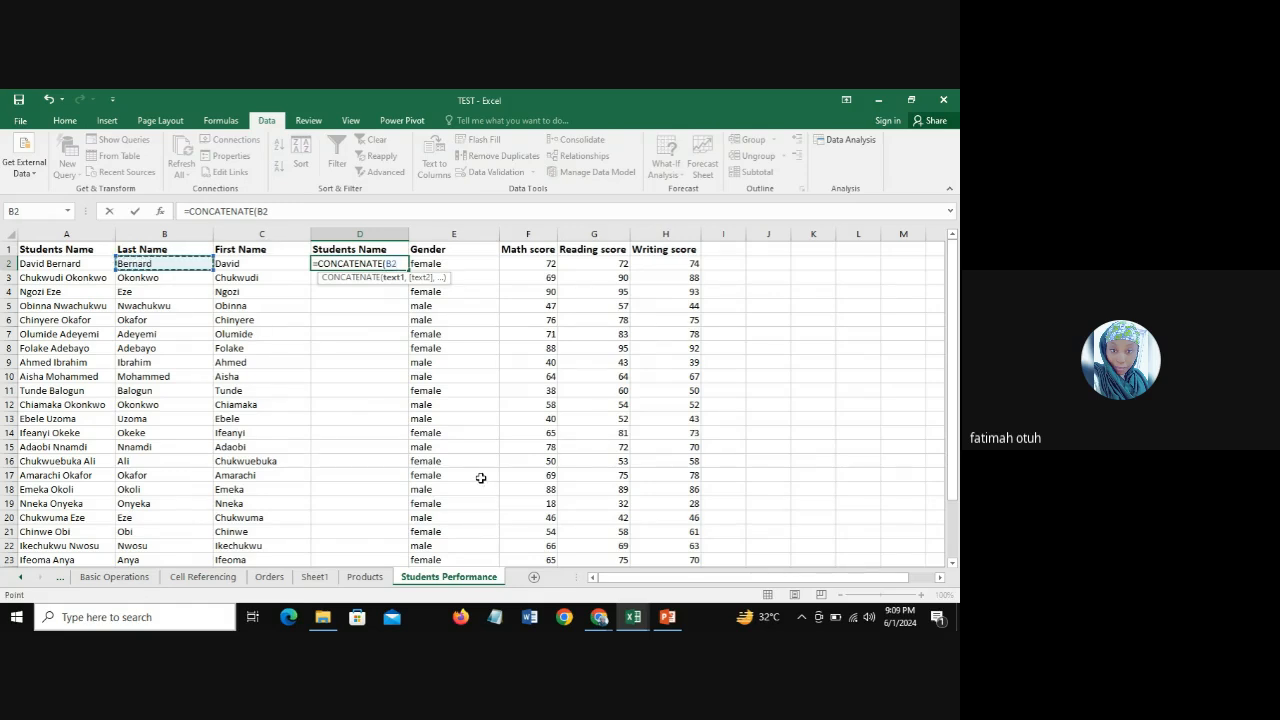
pyautogui.write(',')
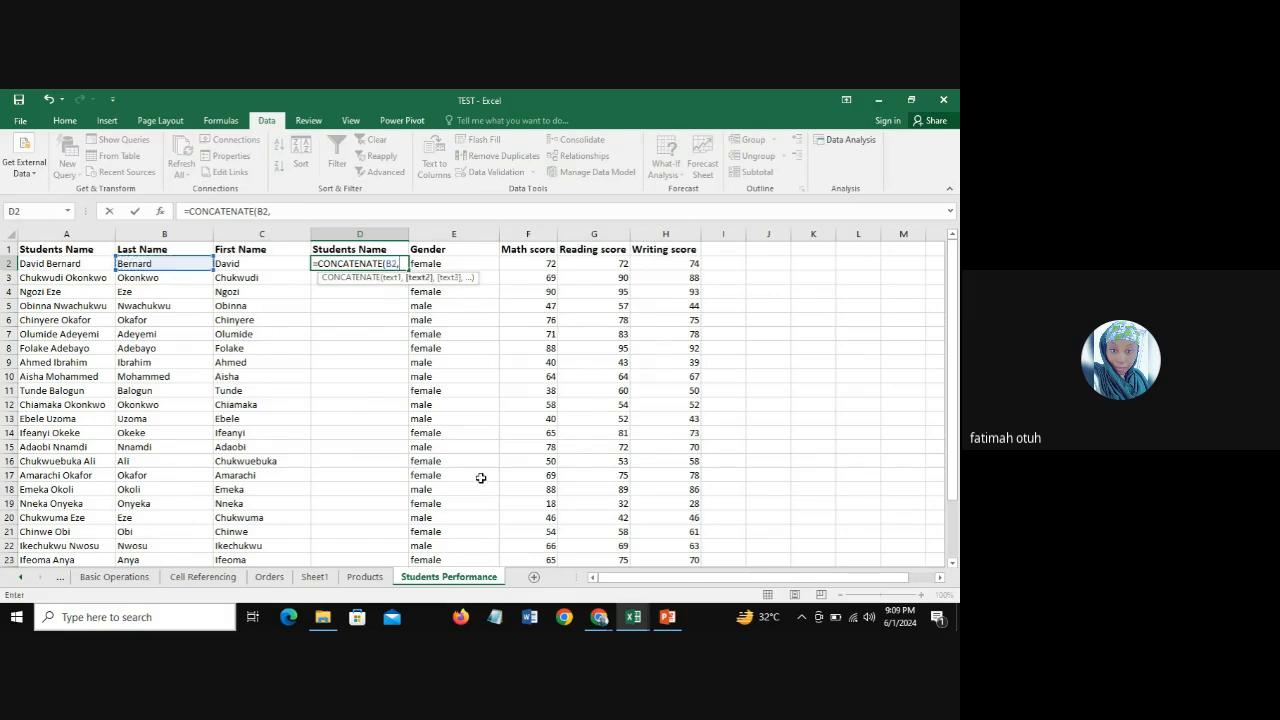
pyautogui.click(230, 264)
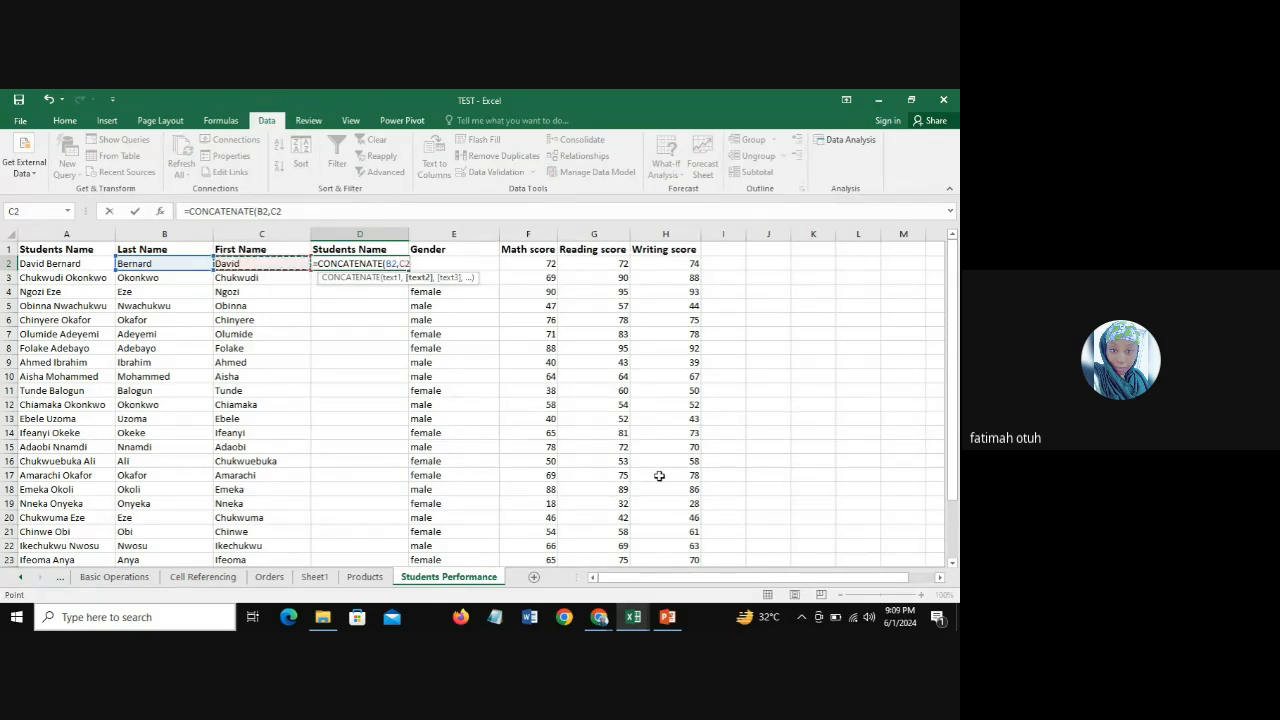
pyautogui.write(')')
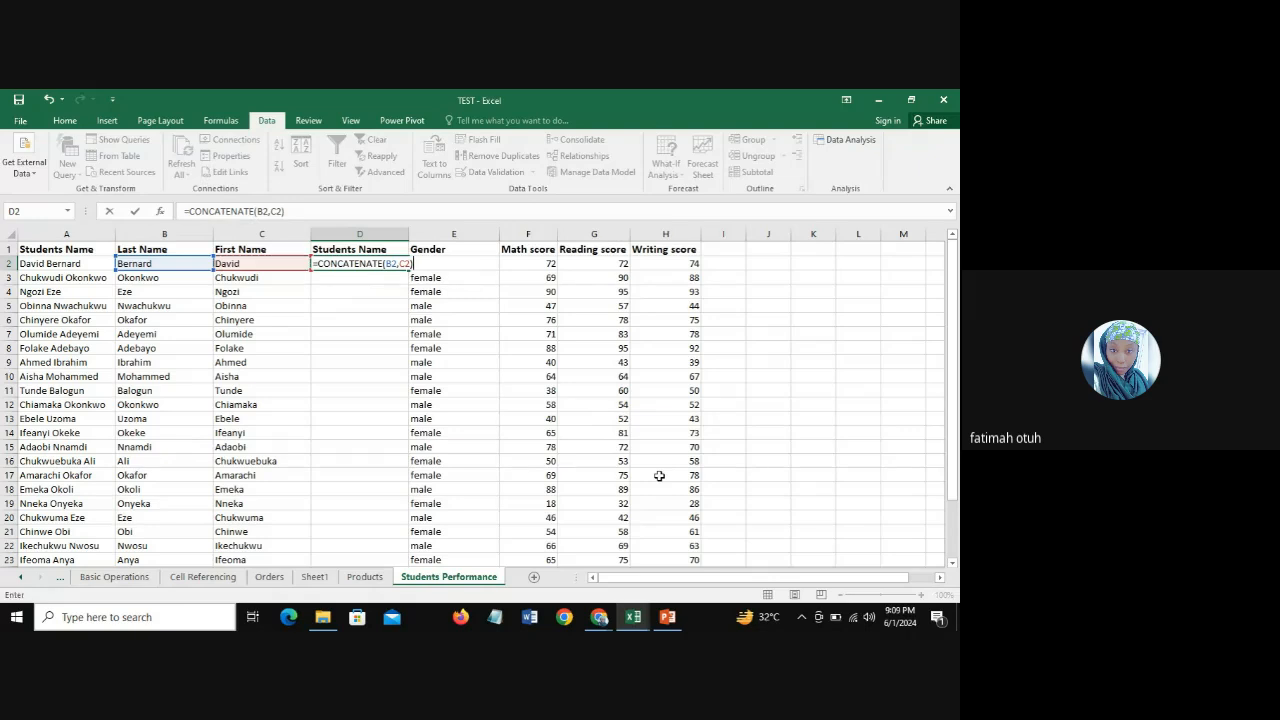
pyautogui.press('Return')
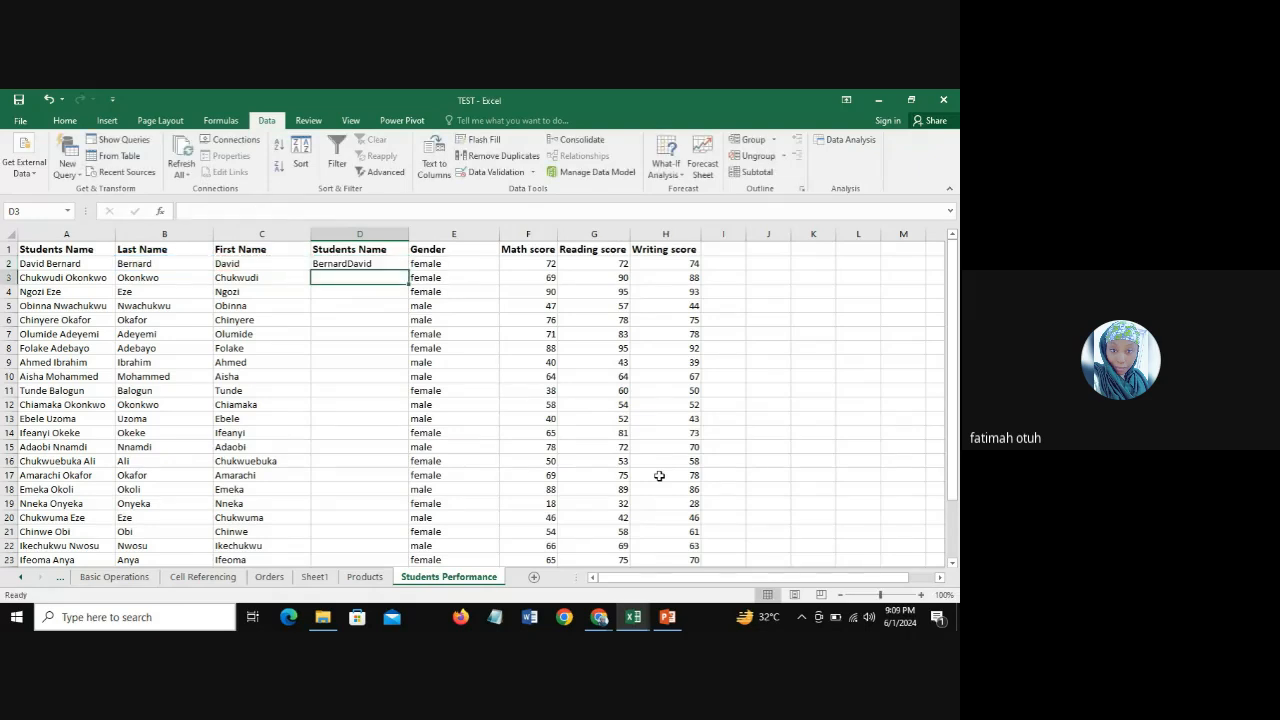
# Step: Try to add a slash separator between the two names by editing the D2 formula to =CONCATENATE(B2, " / " C2)
pyautogui.click(345, 264)
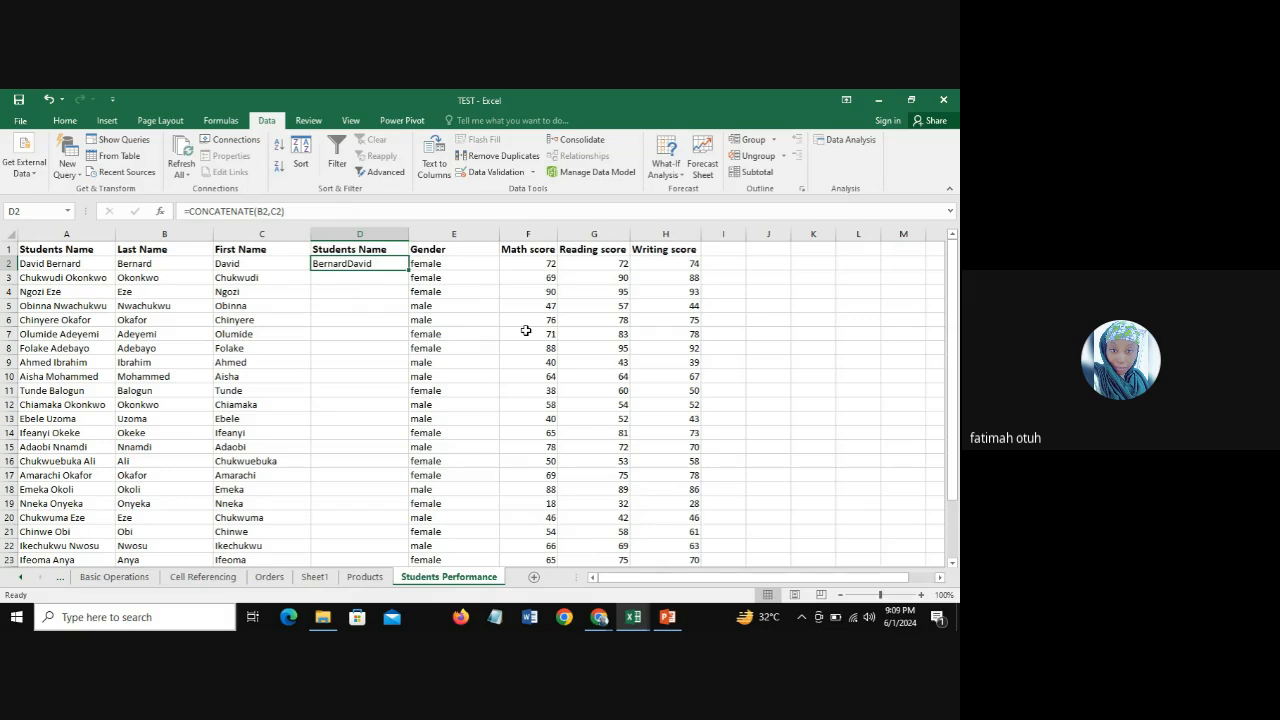
pyautogui.click(271, 211)
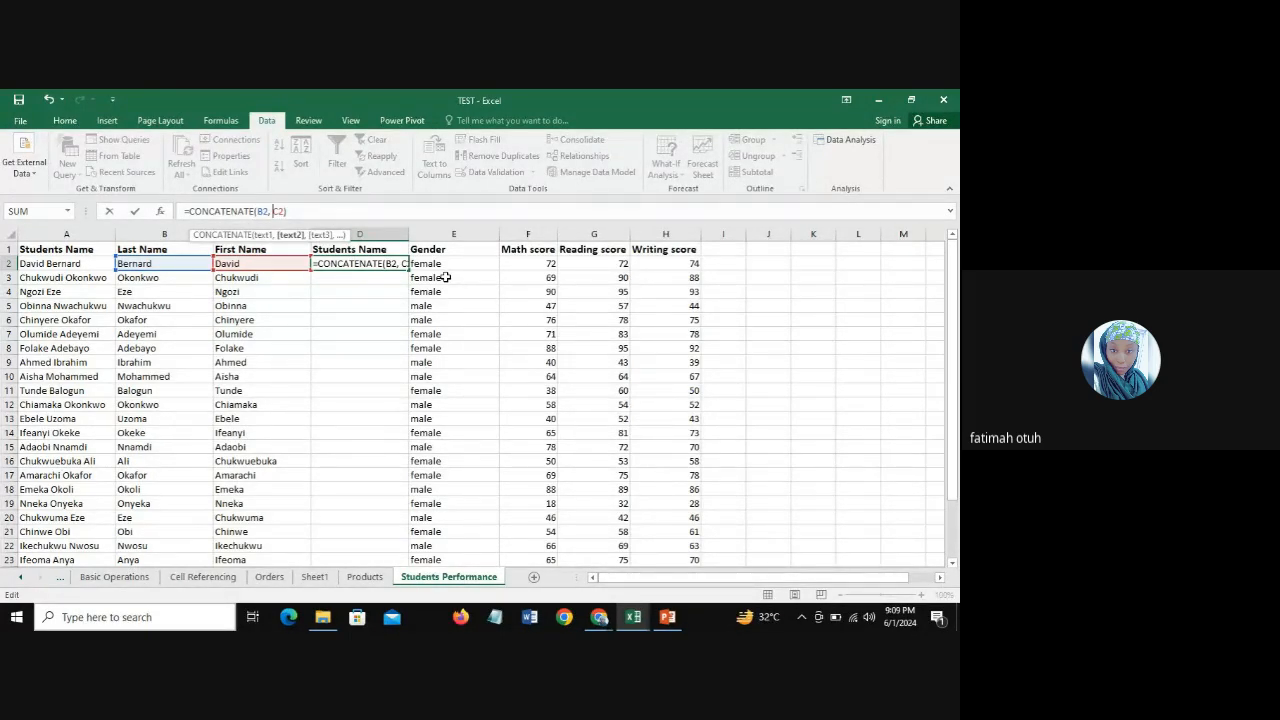
pyautogui.write('"')
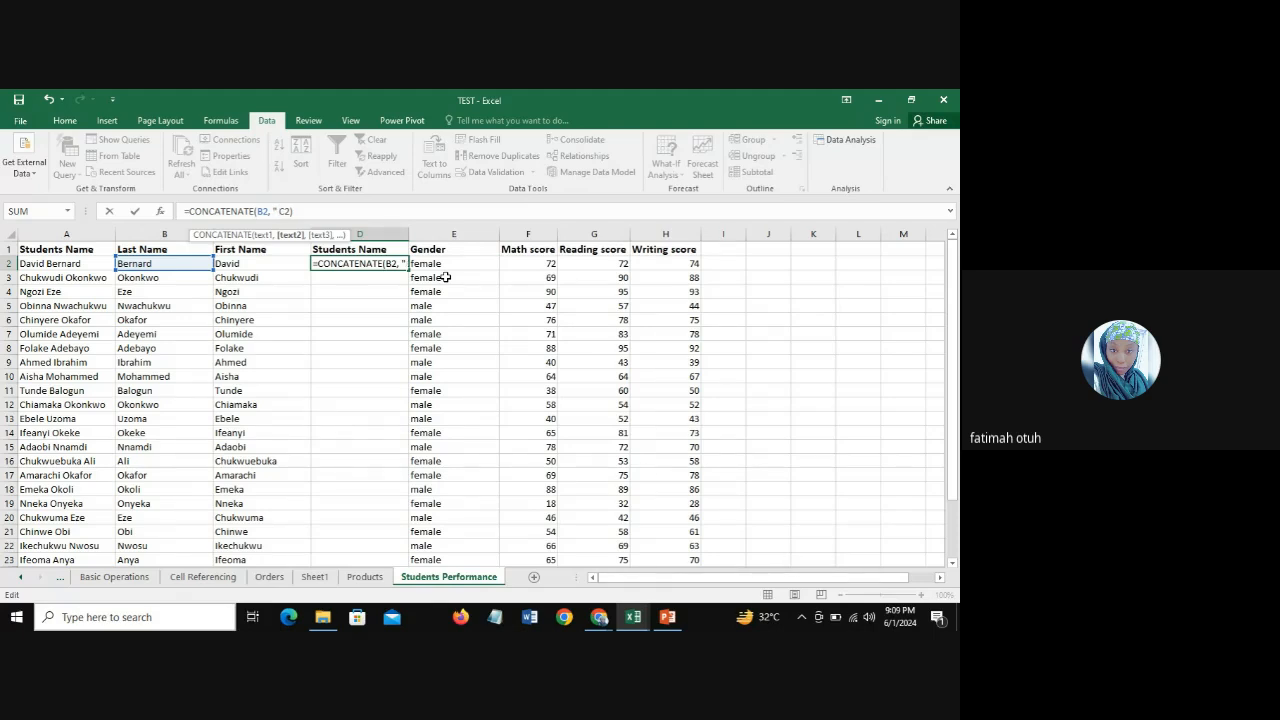
pyautogui.write(' "')
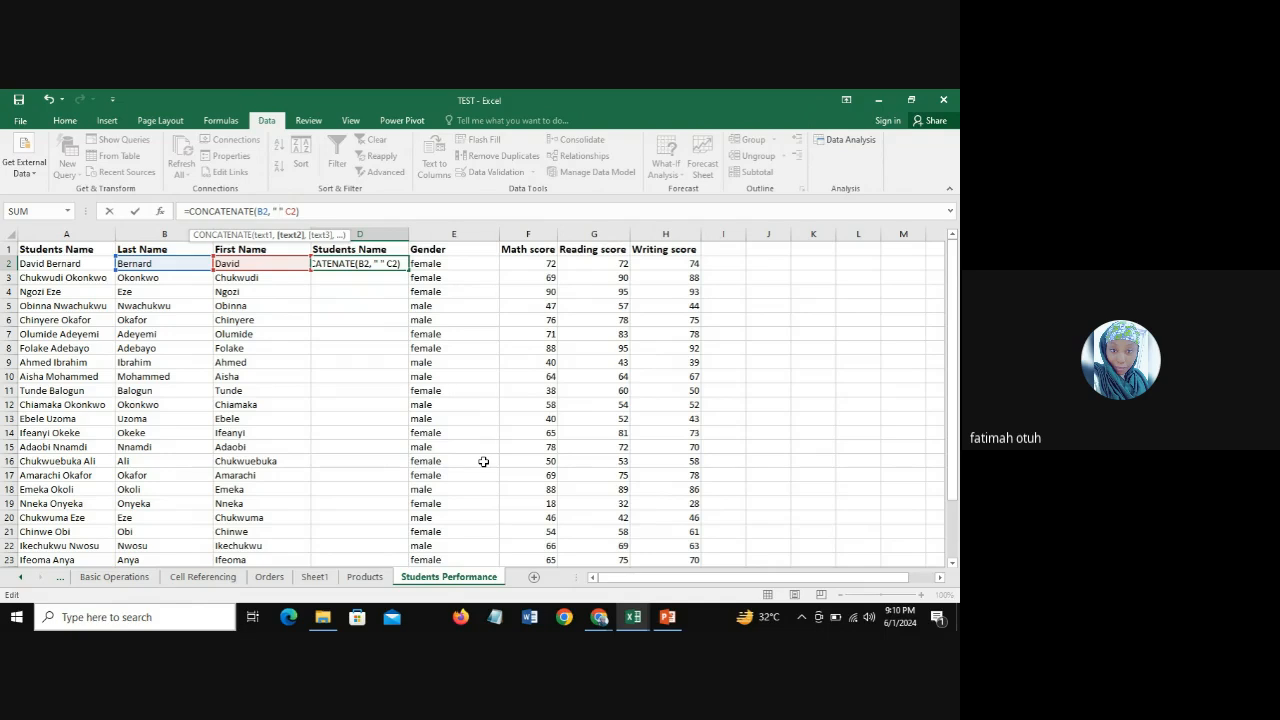
pyautogui.write('/')
pyautogui.press('Return')
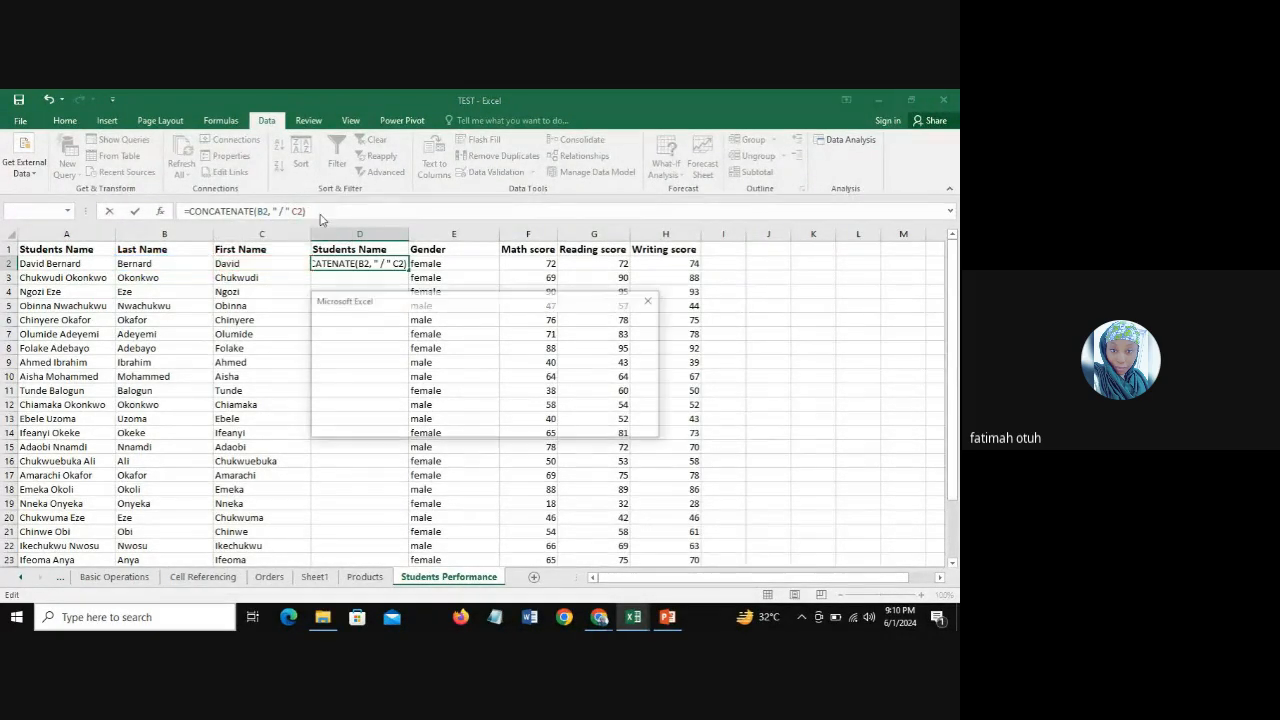
pyautogui.click(651, 300)
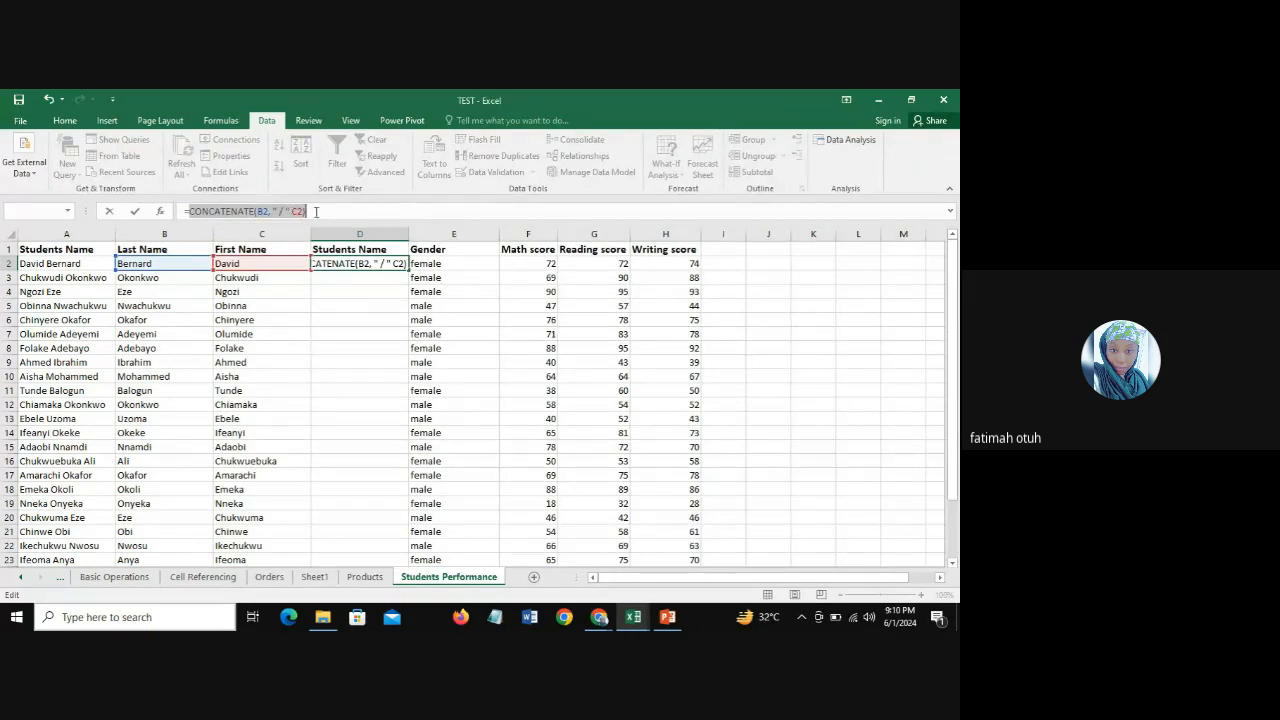
pyautogui.click(316, 212)
pyautogui.press('Return')
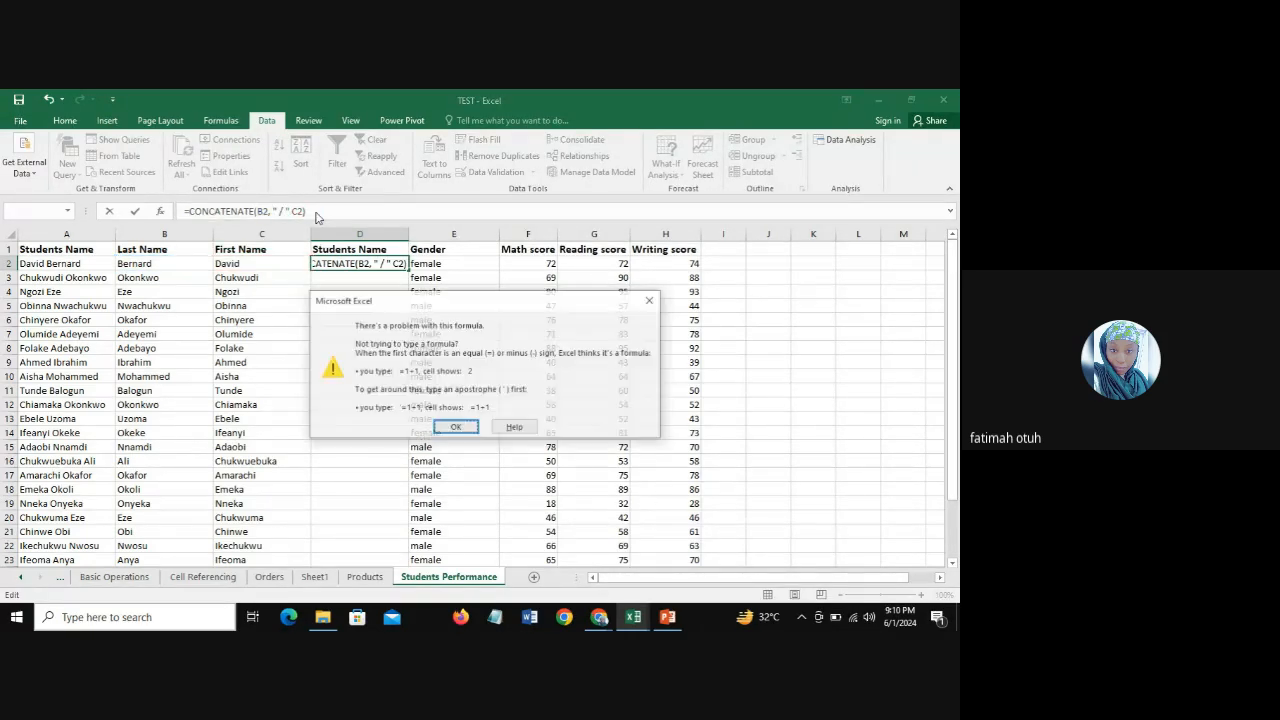
pyautogui.click(651, 300)
# Step: Remove the slash from the separator in D2 and try to enter the formula as =CONCATENATE(B2, " " C2)
pyautogui.click(289, 210)
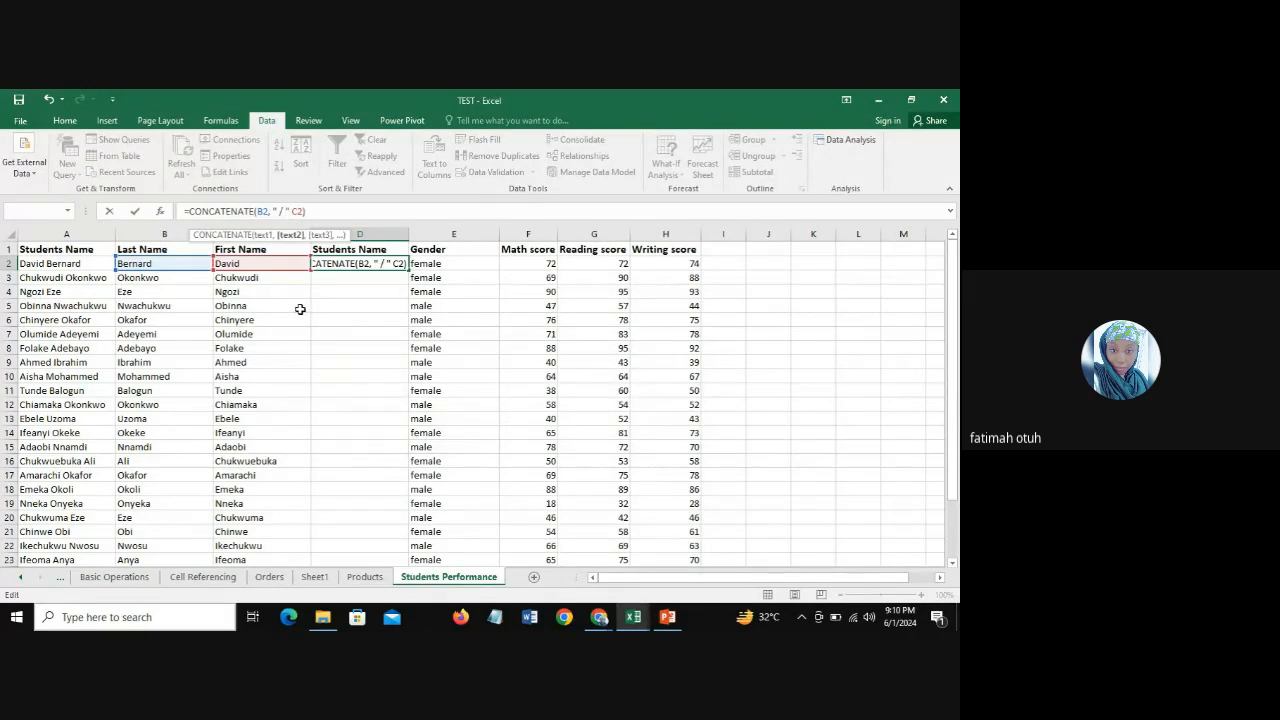
pyautogui.press('BackSpace')
pyautogui.press('BackSpace')
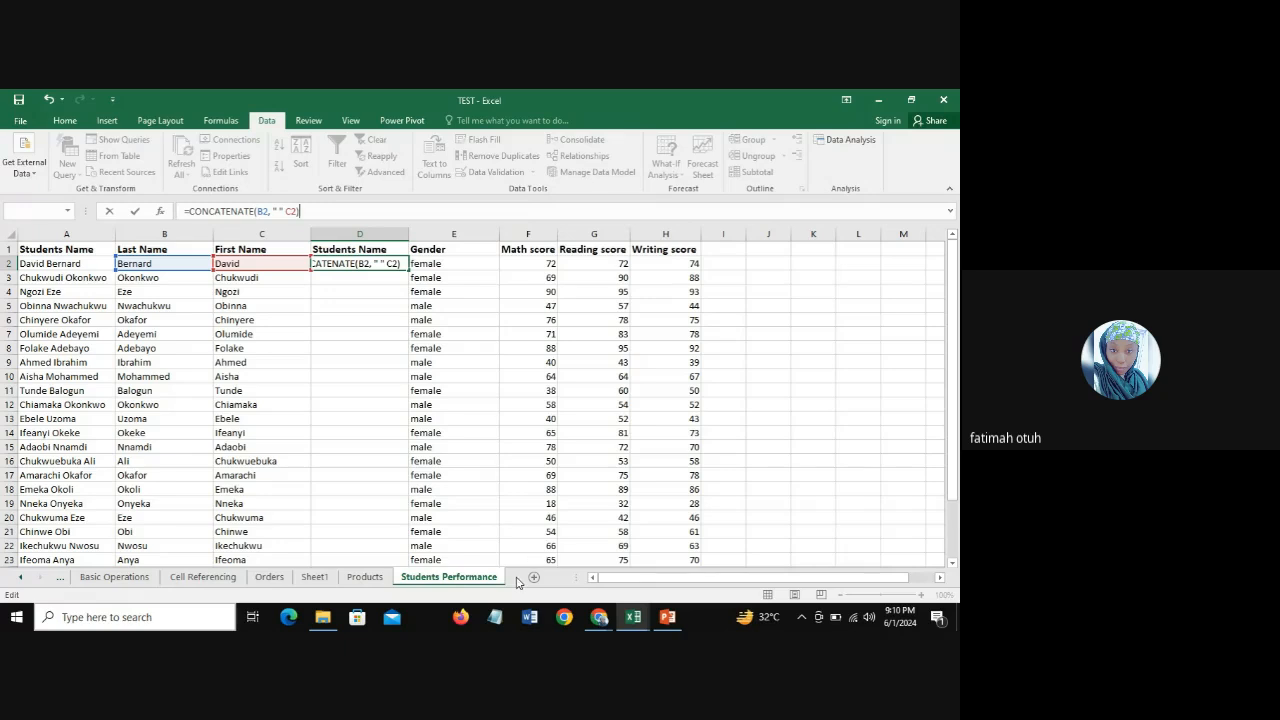
pyautogui.press('Return')
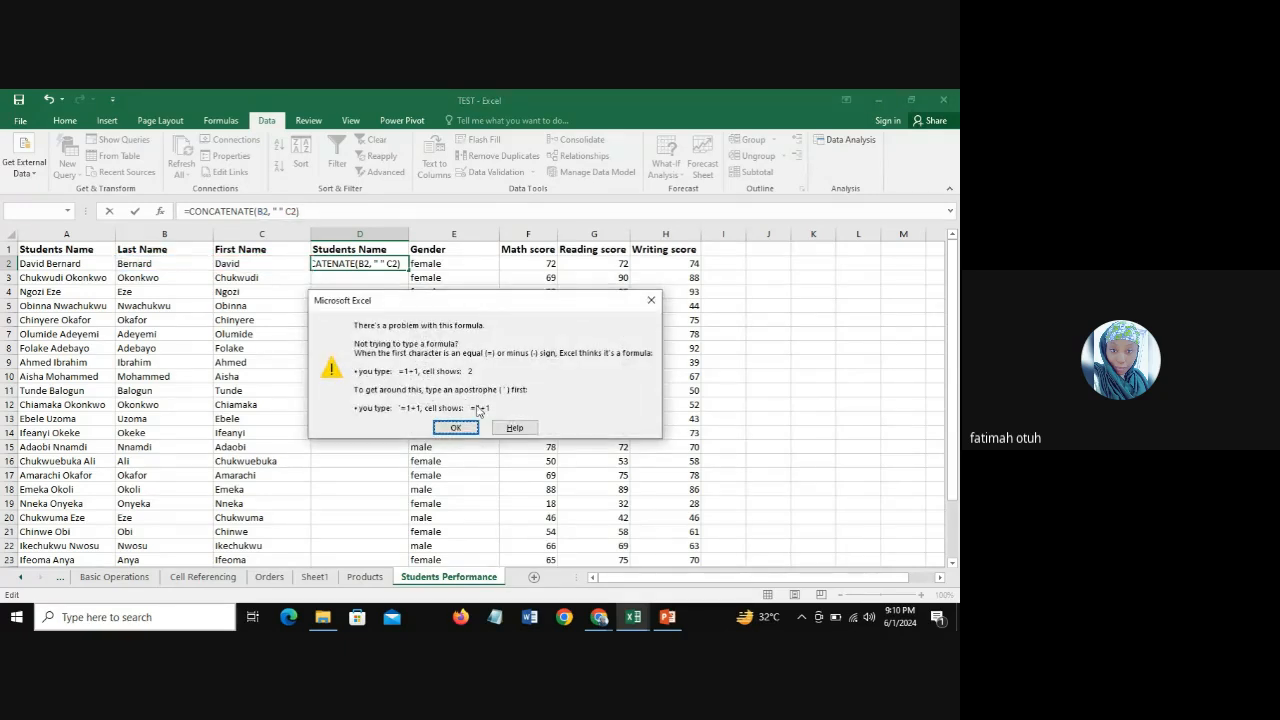
pyautogui.click(651, 301)
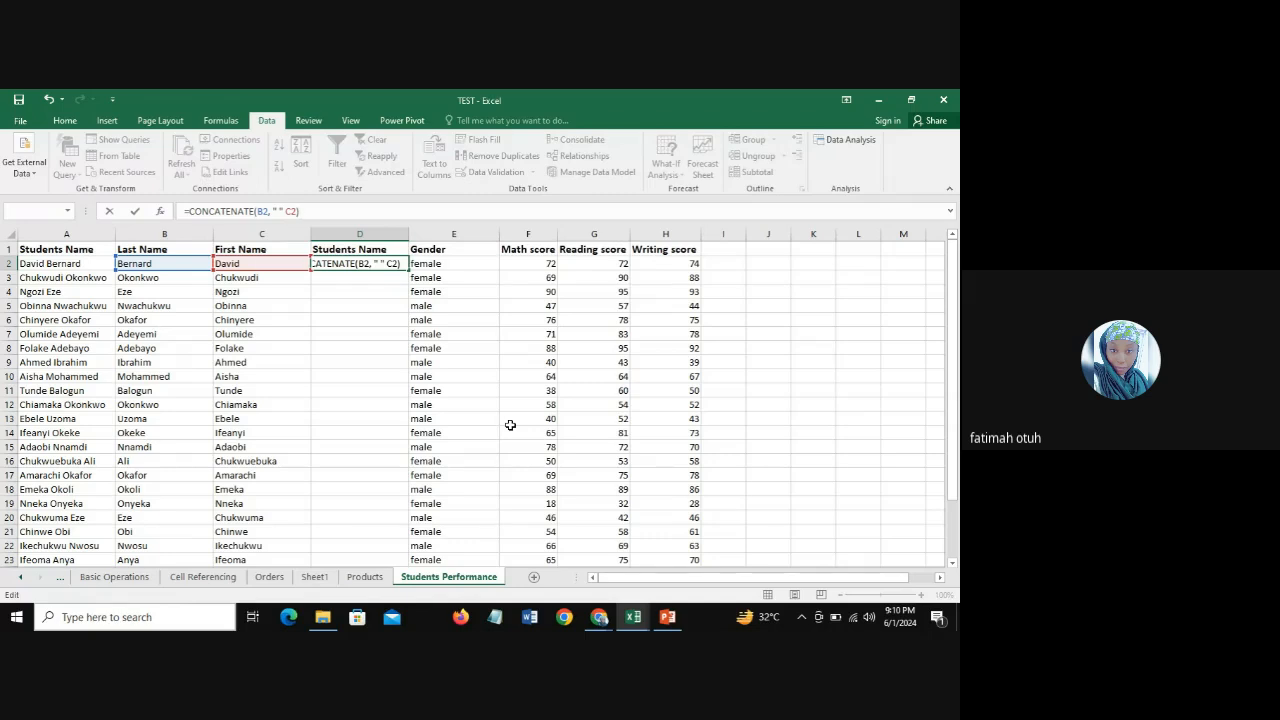
# Step: Remove the comma after B2 in the D2 formula and try to enter it as =CONCATENATE(B2 " " C2)
pyautogui.press('BackSpace')
pyautogui.press('BackSpace')
pyautogui.press('BackSpace')
pyautogui.press('BackSpace')
pyautogui.press('BackSpace')
pyautogui.press('BackSpace')
pyautogui.press('BackSpace')
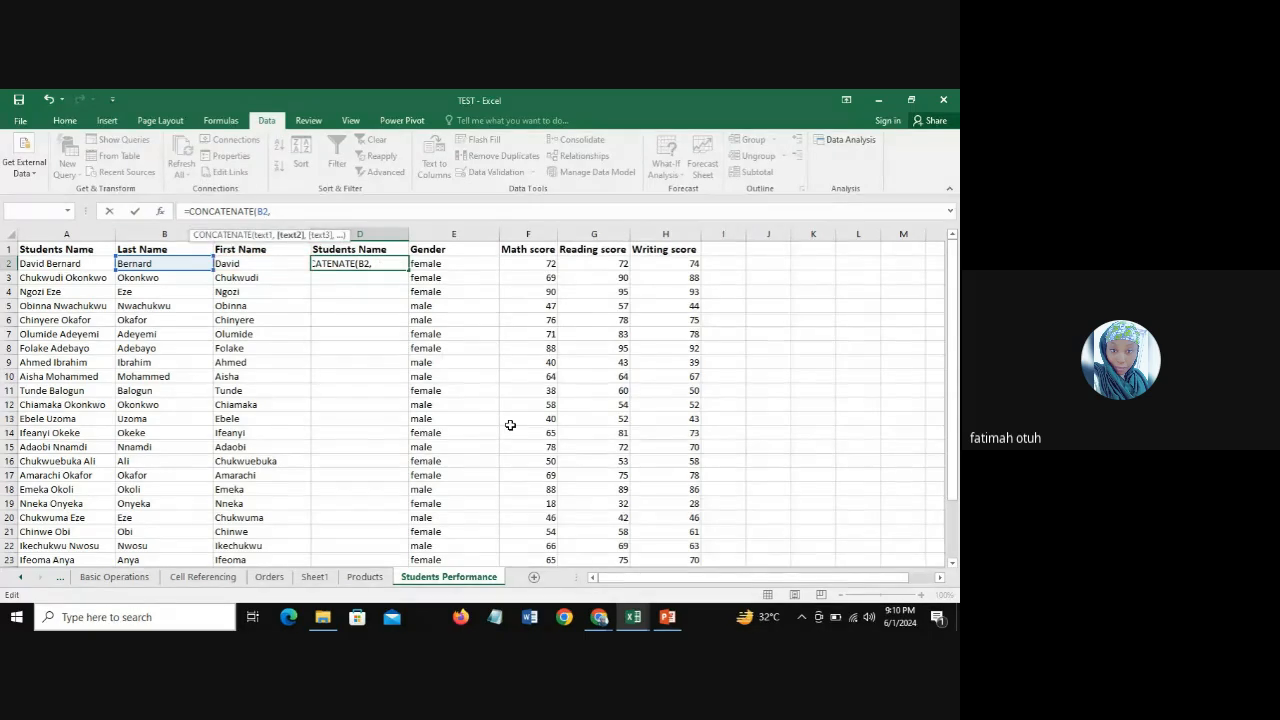
pyautogui.press('BackSpace')
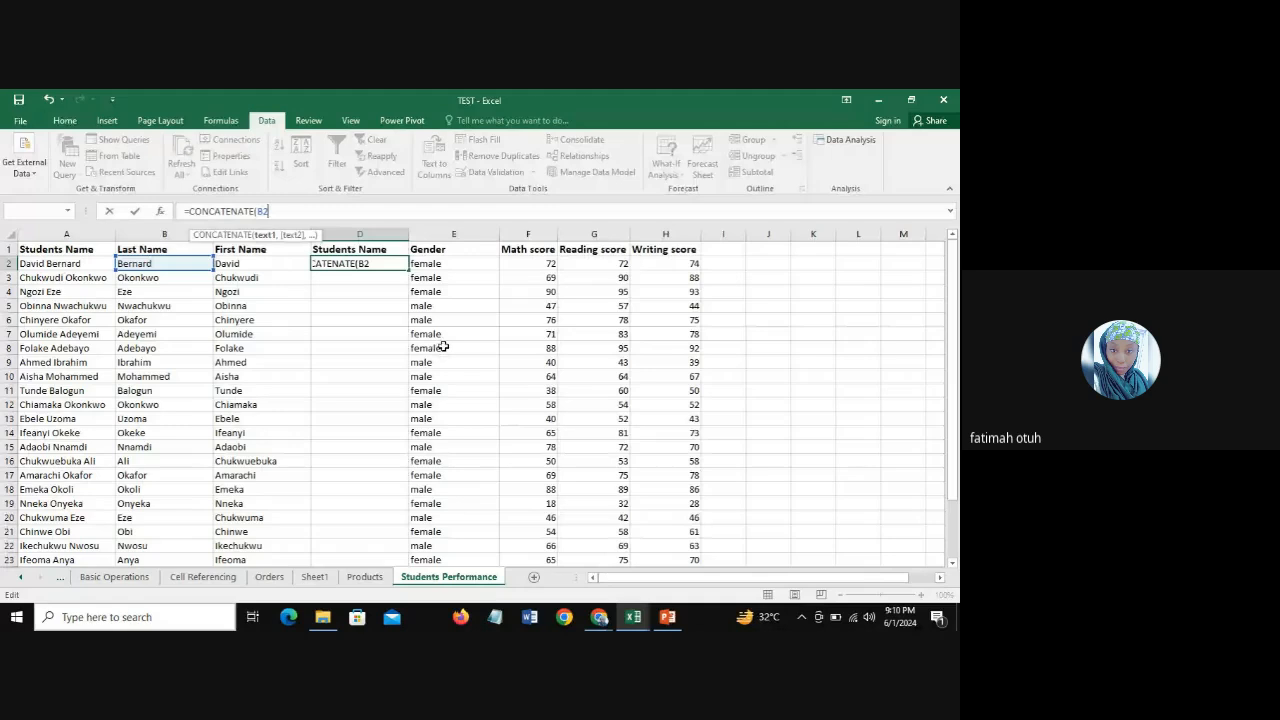
pyautogui.write('" " C2)')
pyautogui.press('Return')
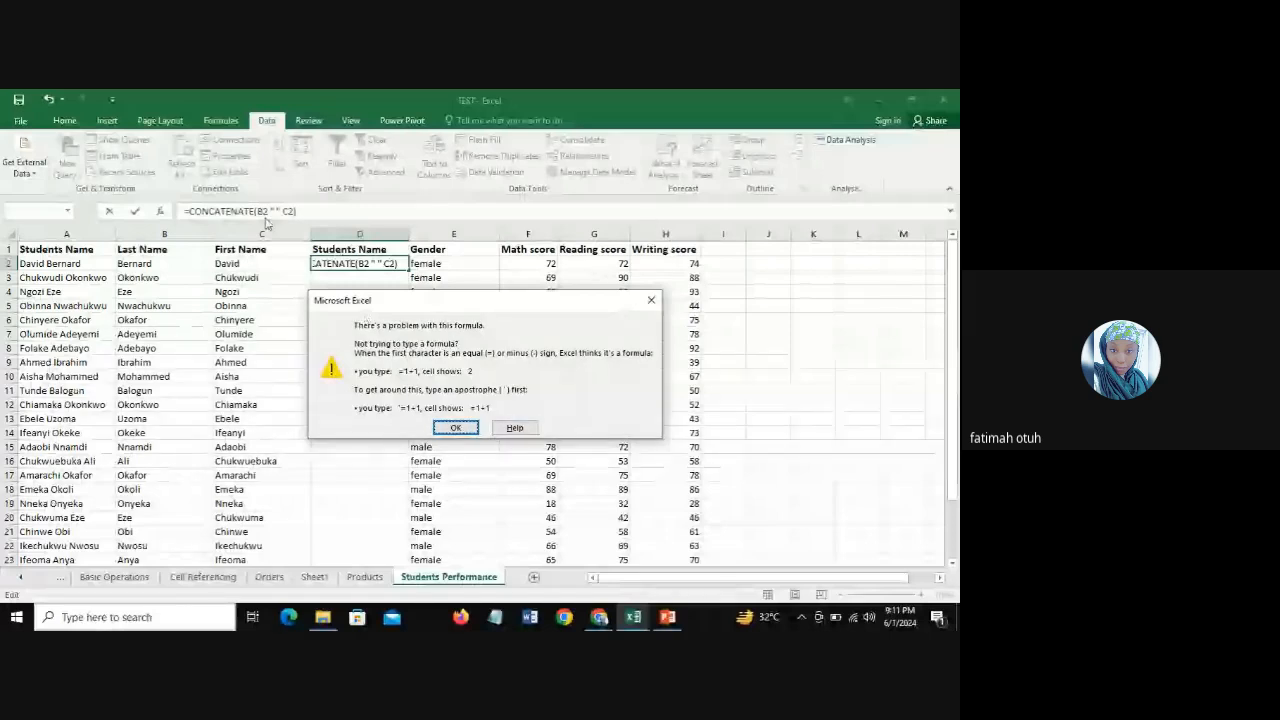
pyautogui.click(651, 300)
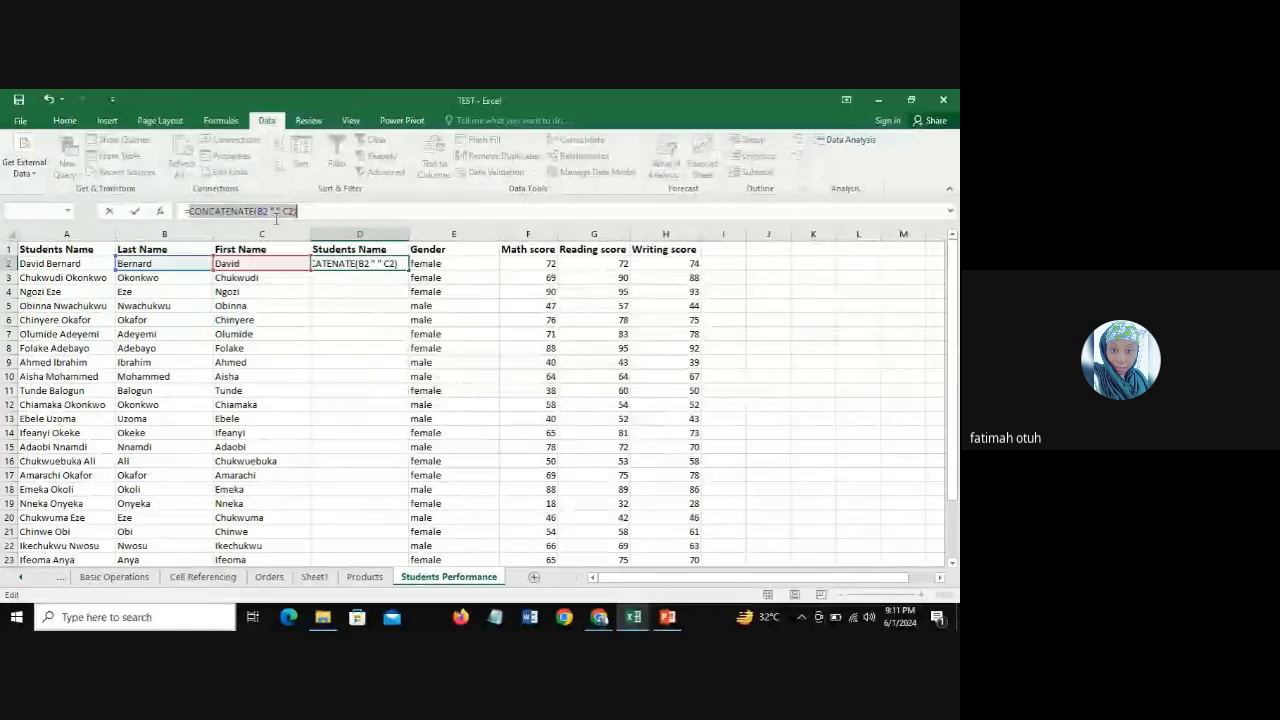
# Step: Delete the spaces around the quoted separator in D2 and try to enter the formula as =CONCATENATE(B2" "C2)
pyautogui.click(263, 211)
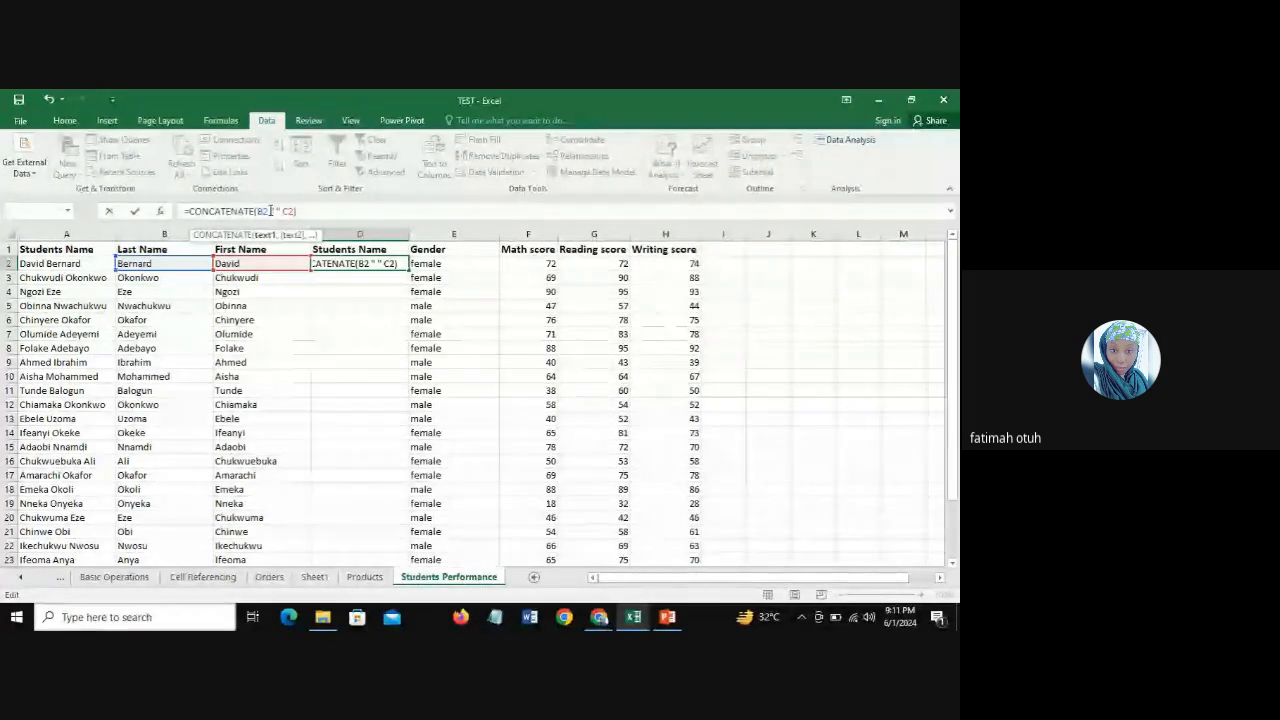
pyautogui.press('BackSpace')
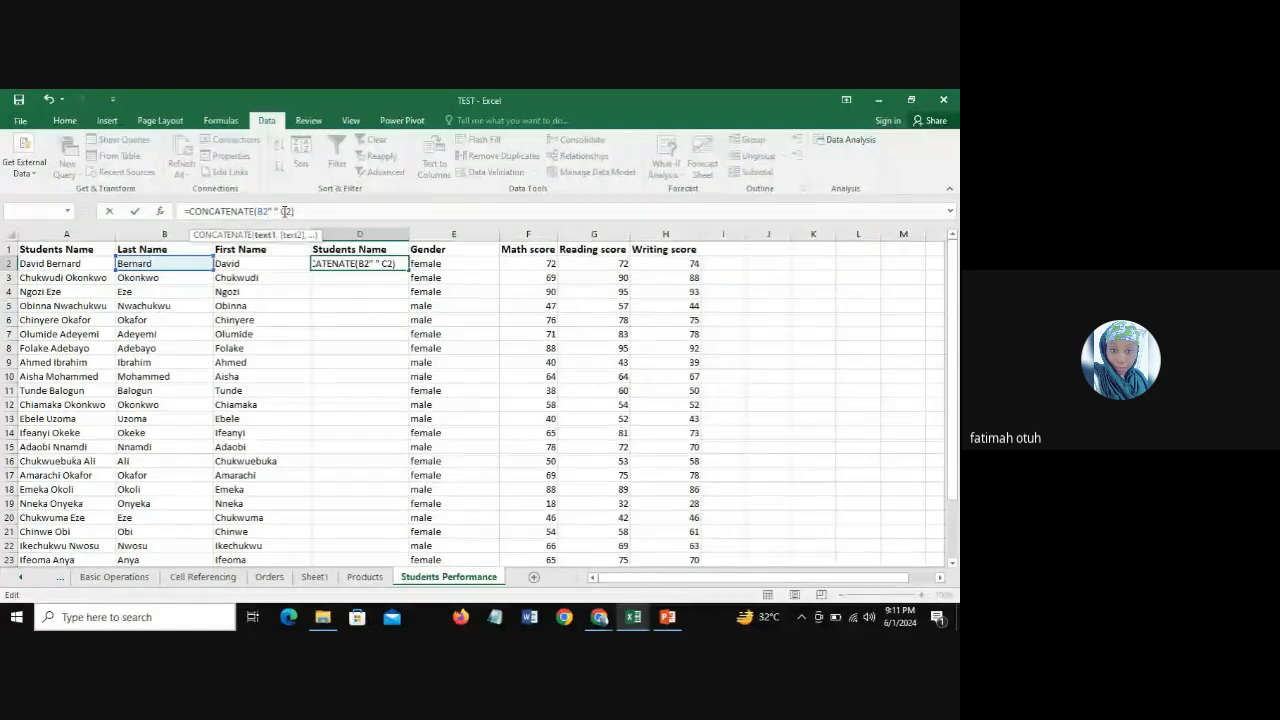
pyautogui.click(281, 211)
pyautogui.press('BackSpace')
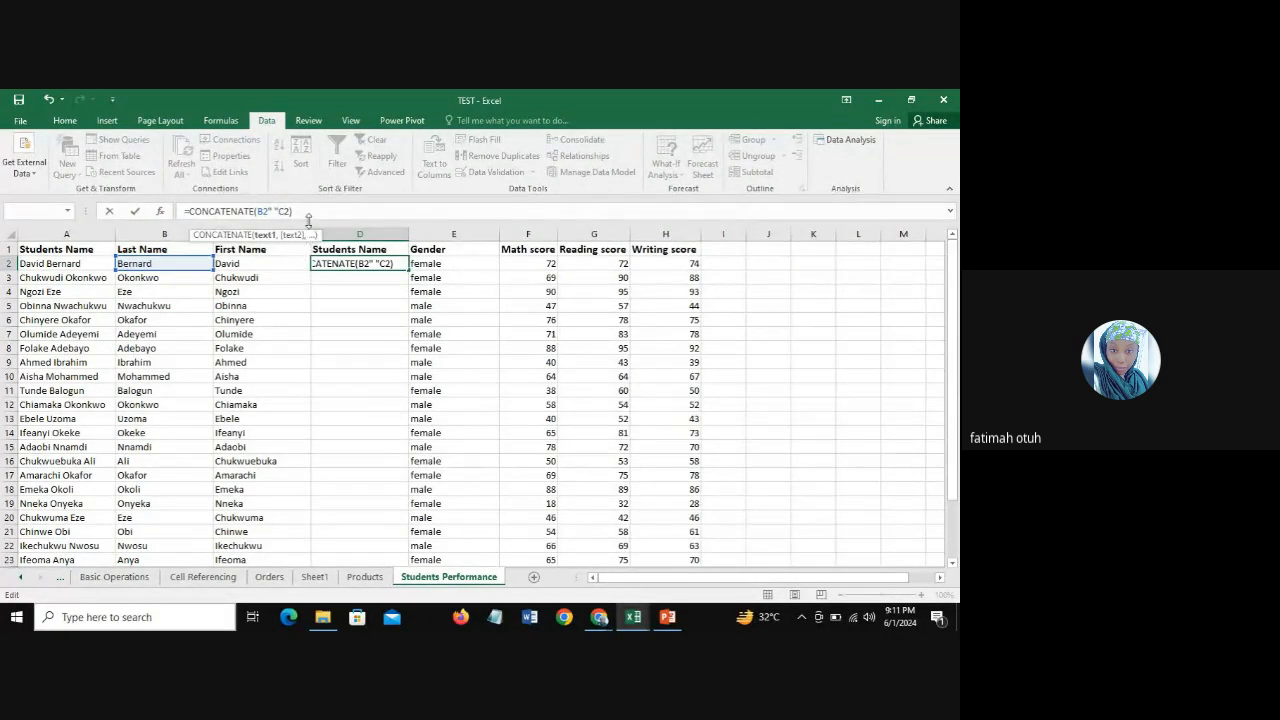
pyautogui.click(310, 216)
pyautogui.press('Return')
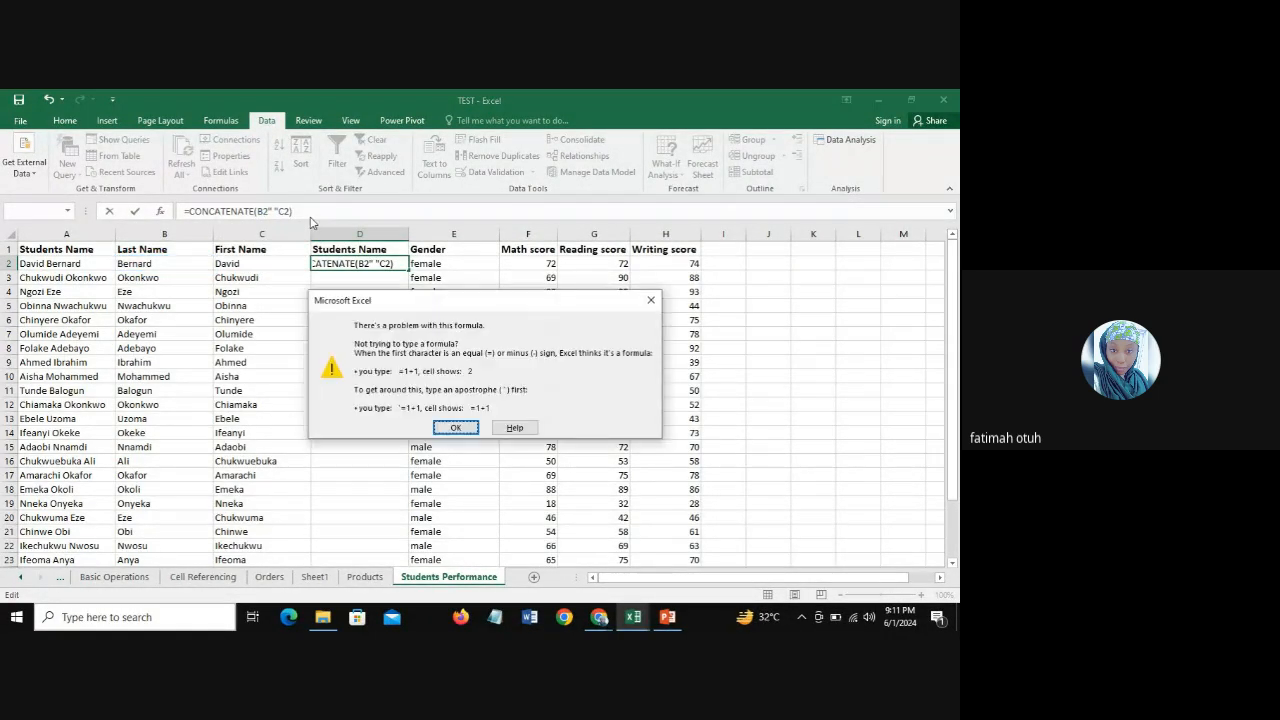
pyautogui.click(651, 299)
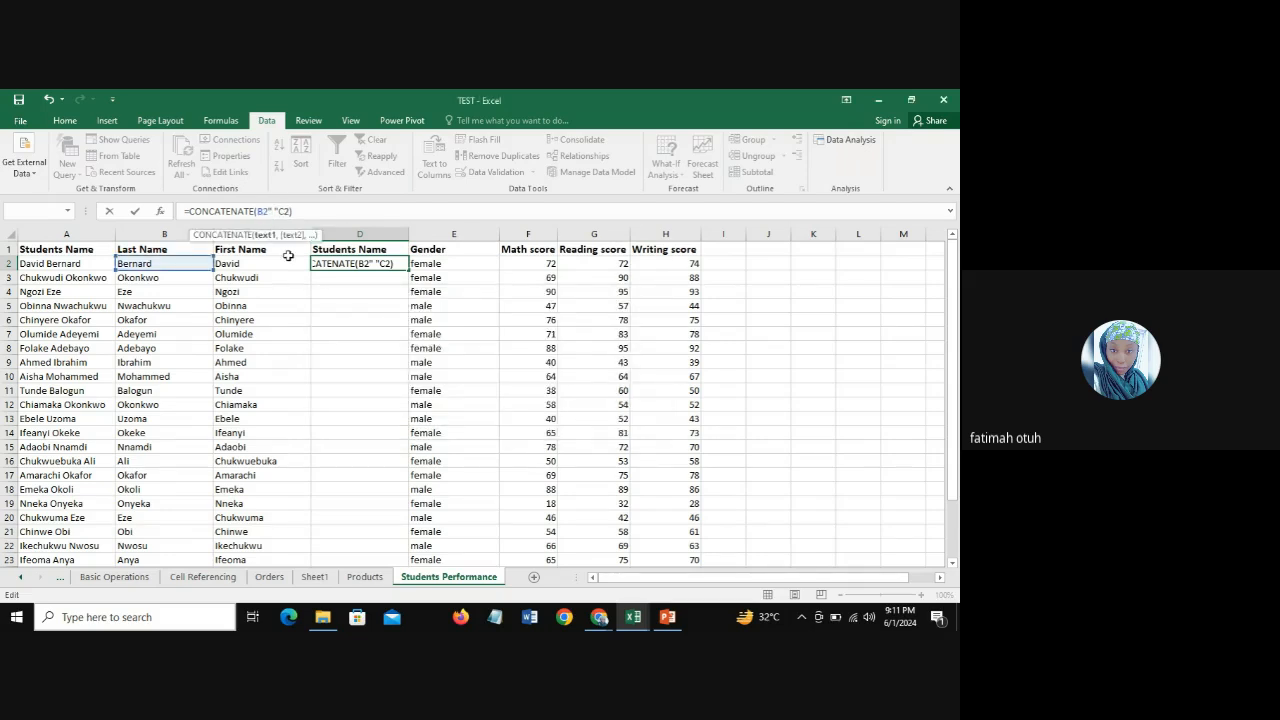
# Step: Remove the C2 reference from the D2 formula and try to pick the first-name cell again after =CONCATENATE(B2" ")
pyautogui.press('BackSpace')
pyautogui.press('BackSpace')
pyautogui.click(267, 262)
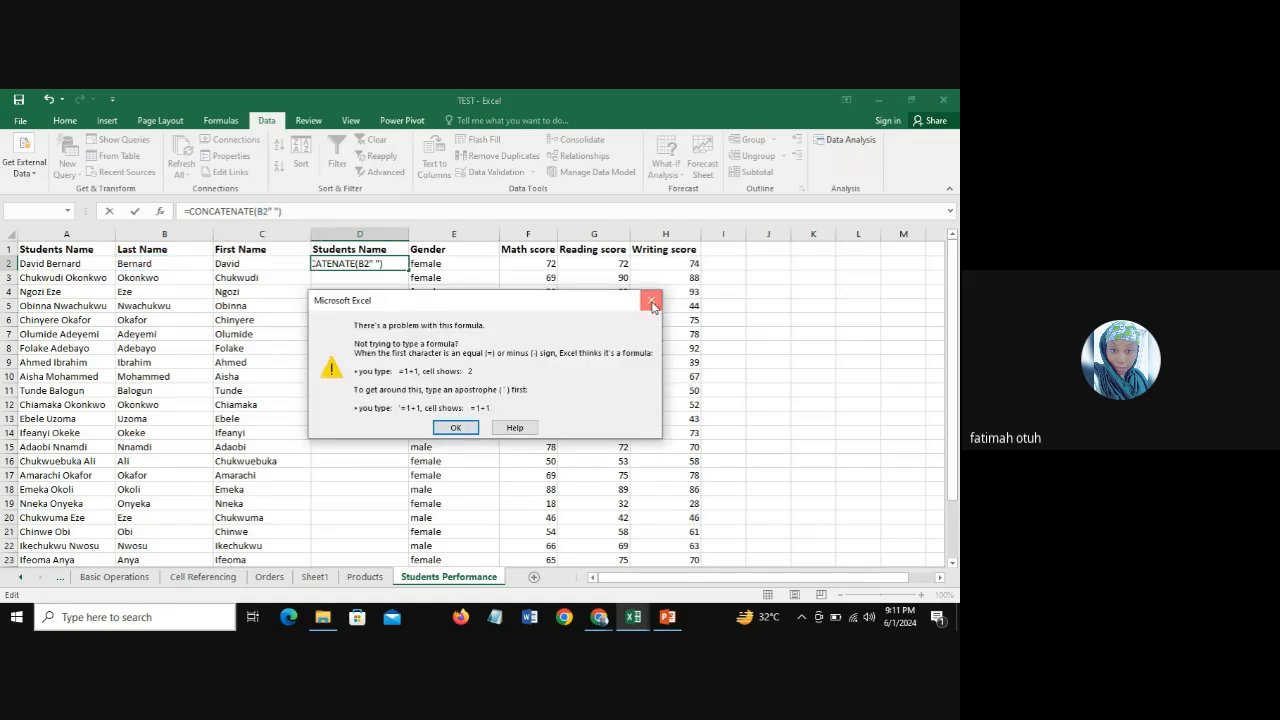
pyautogui.click(651, 301)
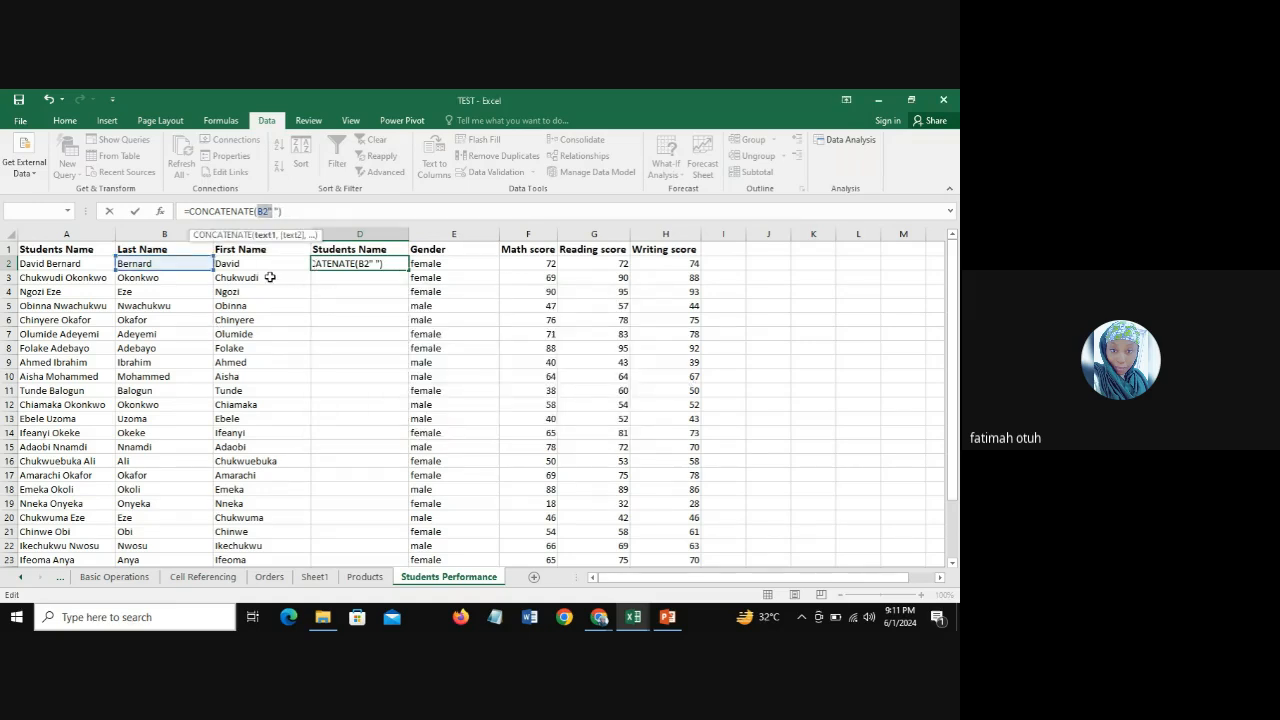
pyautogui.click(280, 211)
pyautogui.click(264, 261)
pyautogui.click(651, 301)
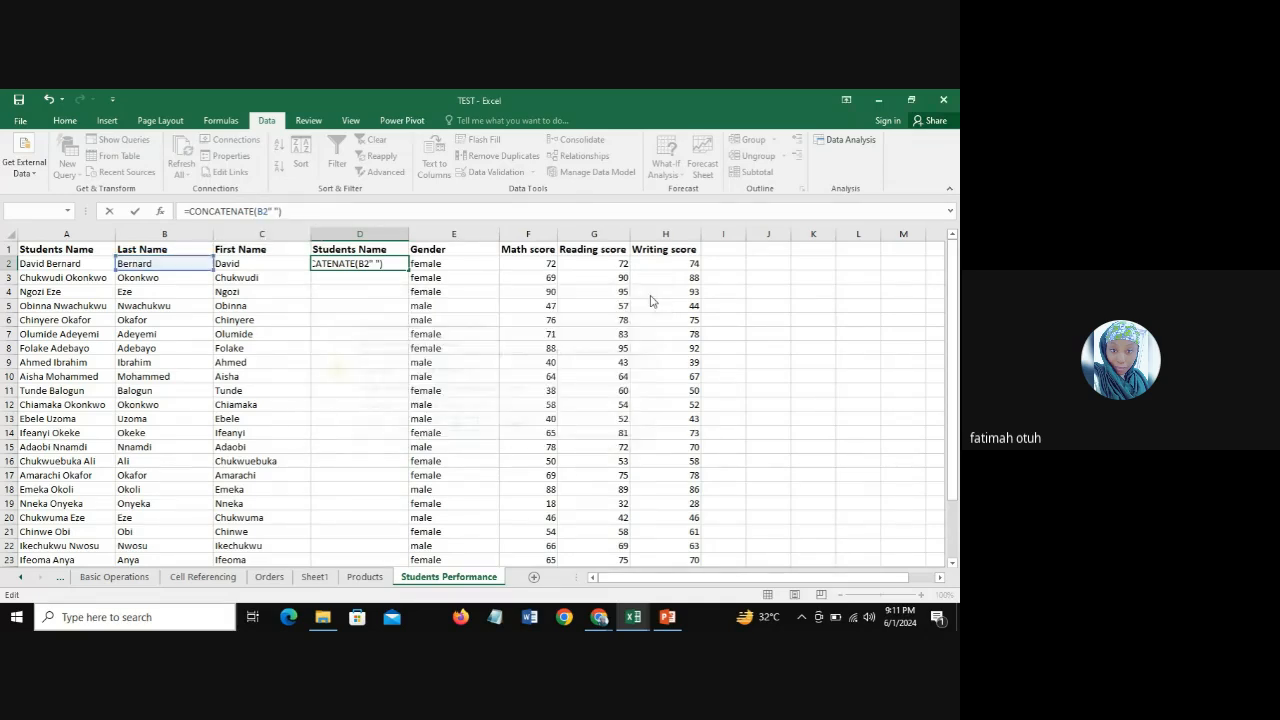
# Step: Erase the faulty CONCATENATE formula in D2, leaving only the equals sign
pyautogui.press('BackSpace')
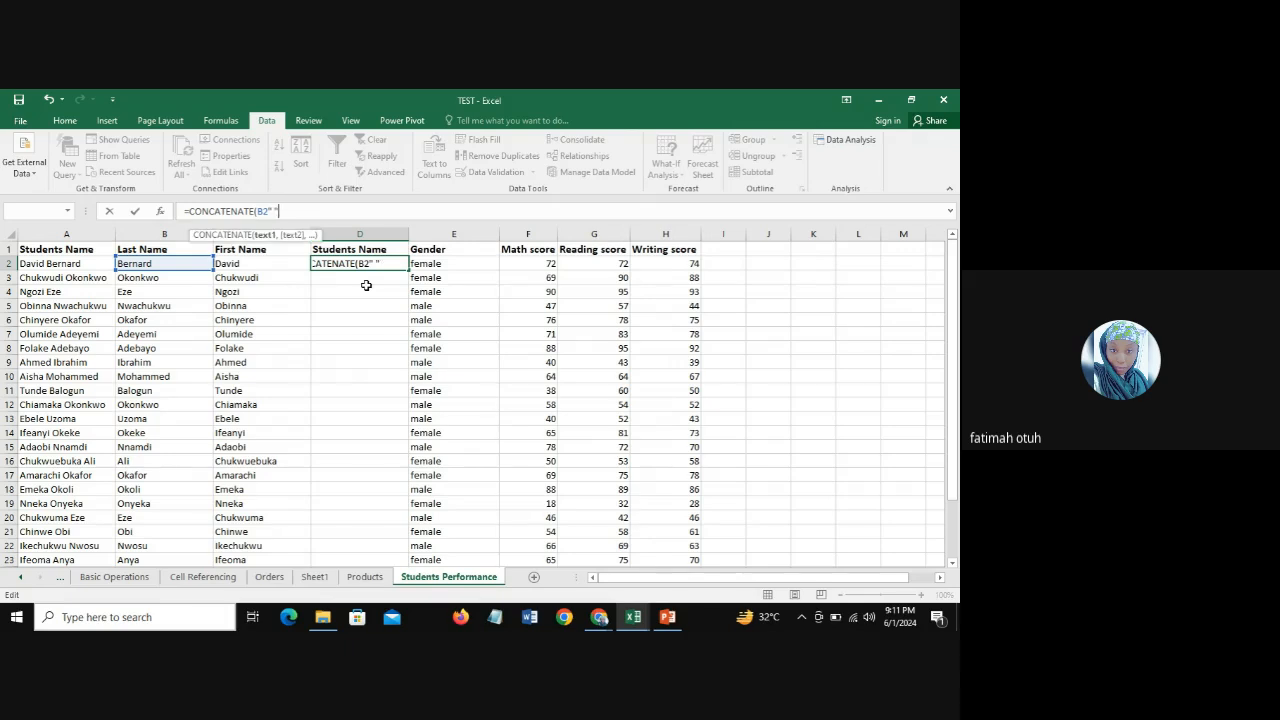
pyautogui.press('BackSpace')
pyautogui.press('BackSpace')
pyautogui.press('BackSpace')
pyautogui.press('BackSpace')
pyautogui.press('BackSpace')
pyautogui.press('BackSpace')
pyautogui.press('BackSpace')
pyautogui.press('BackSpace')
pyautogui.press('BackSpace')
pyautogui.press('BackSpace')
pyautogui.press('BackSpace')
pyautogui.press('BackSpace')
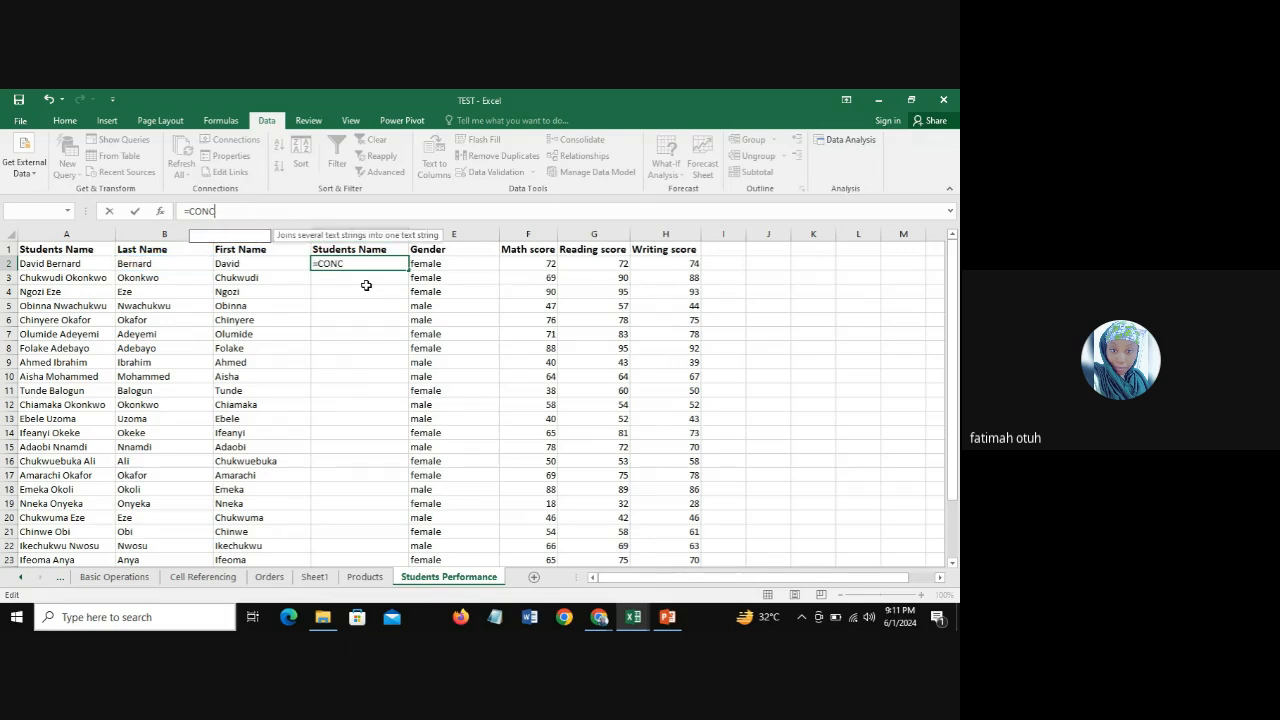
pyautogui.press('BackSpace')
pyautogui.press('BackSpace')
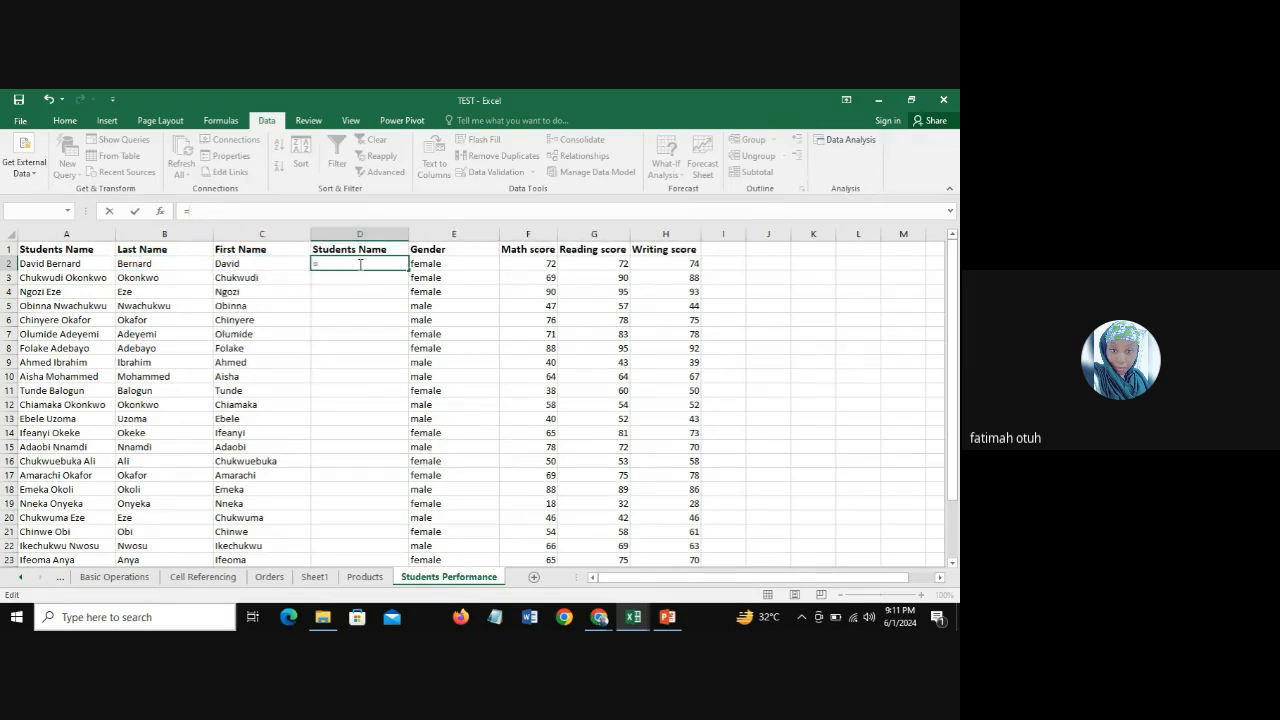
# Step: Join the first student's last and first name with a space in D2 using =CONCATENATE(B2," ",C2)
pyautogui.write('con')
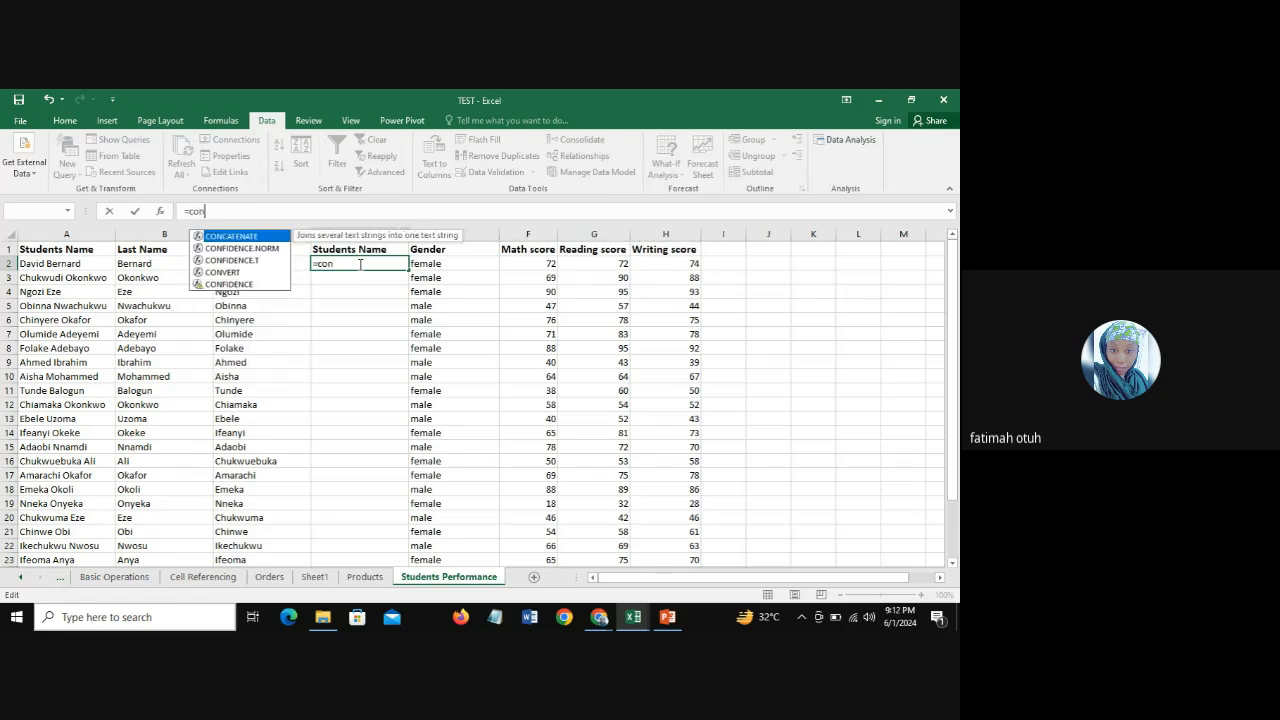
pyautogui.doubleClick(258, 236)
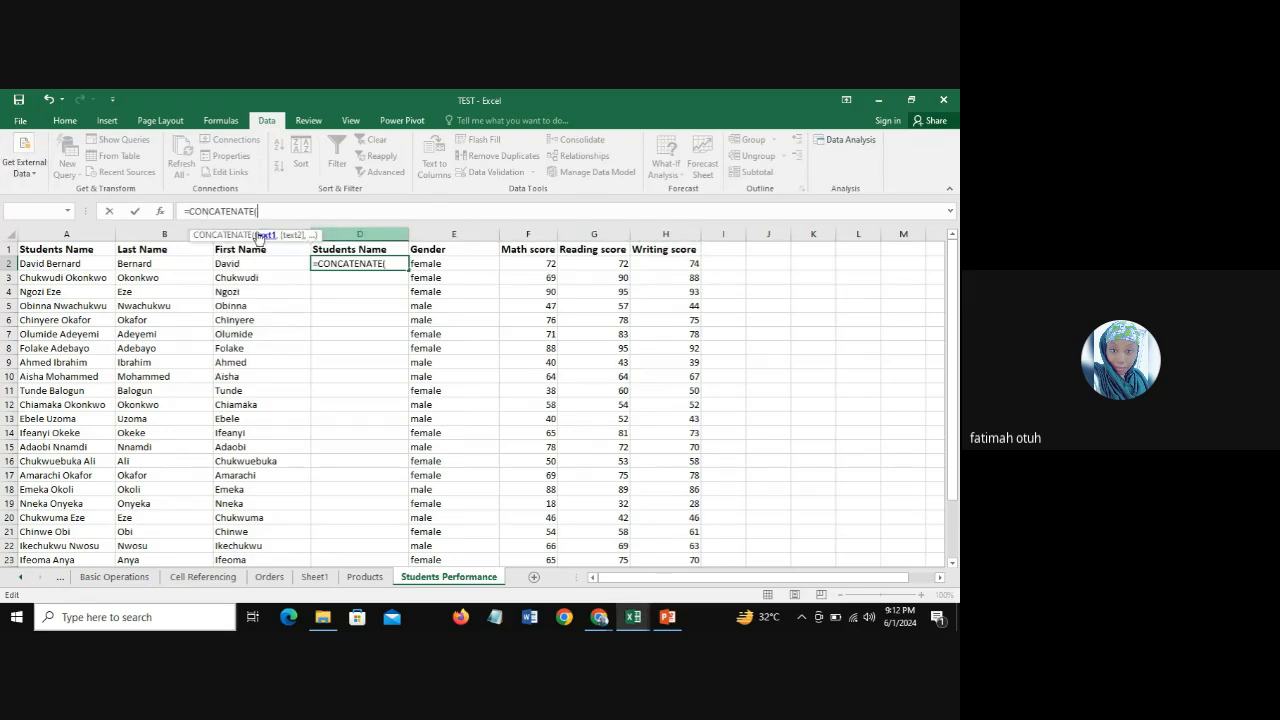
pyautogui.click(181, 263)
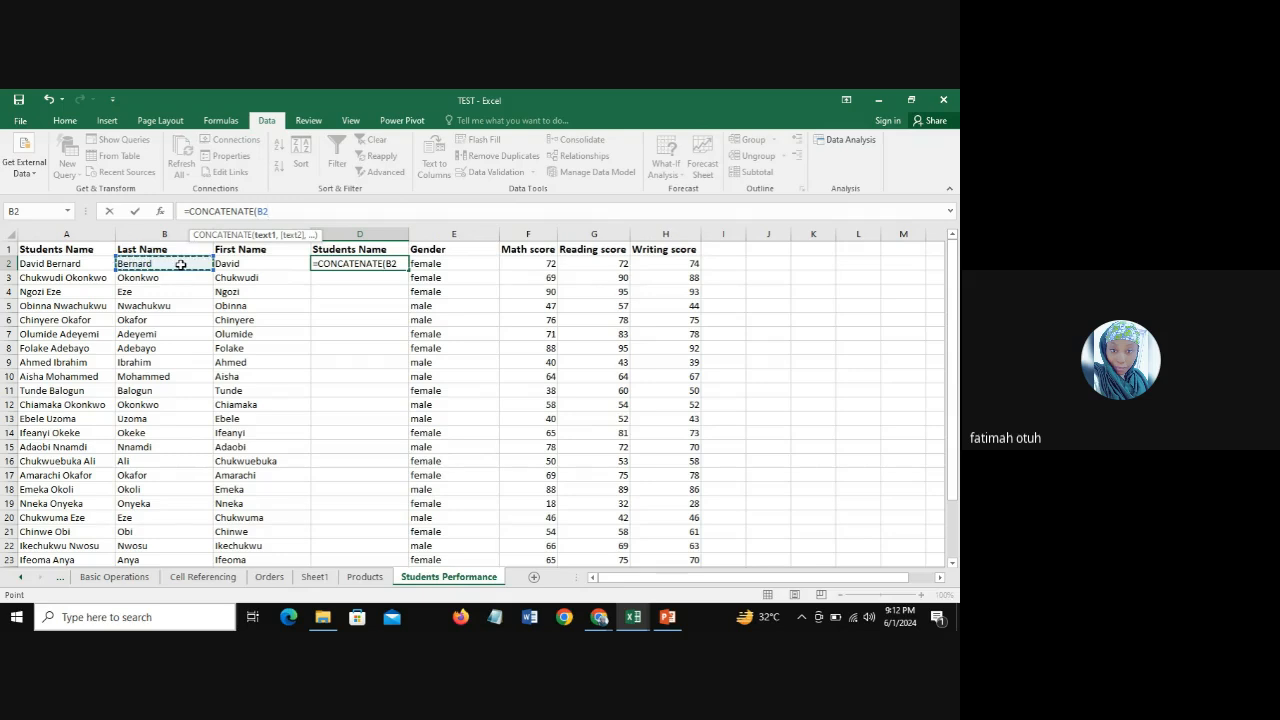
pyautogui.write(',')
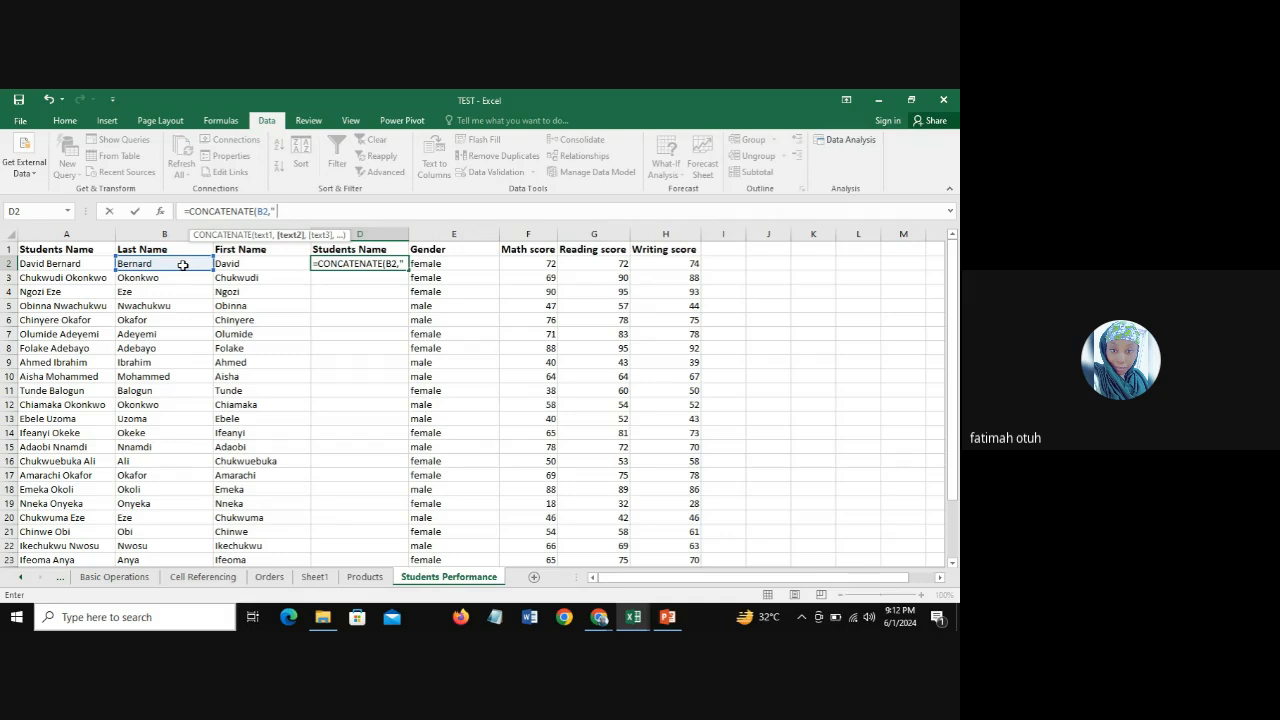
pyautogui.write('" "')
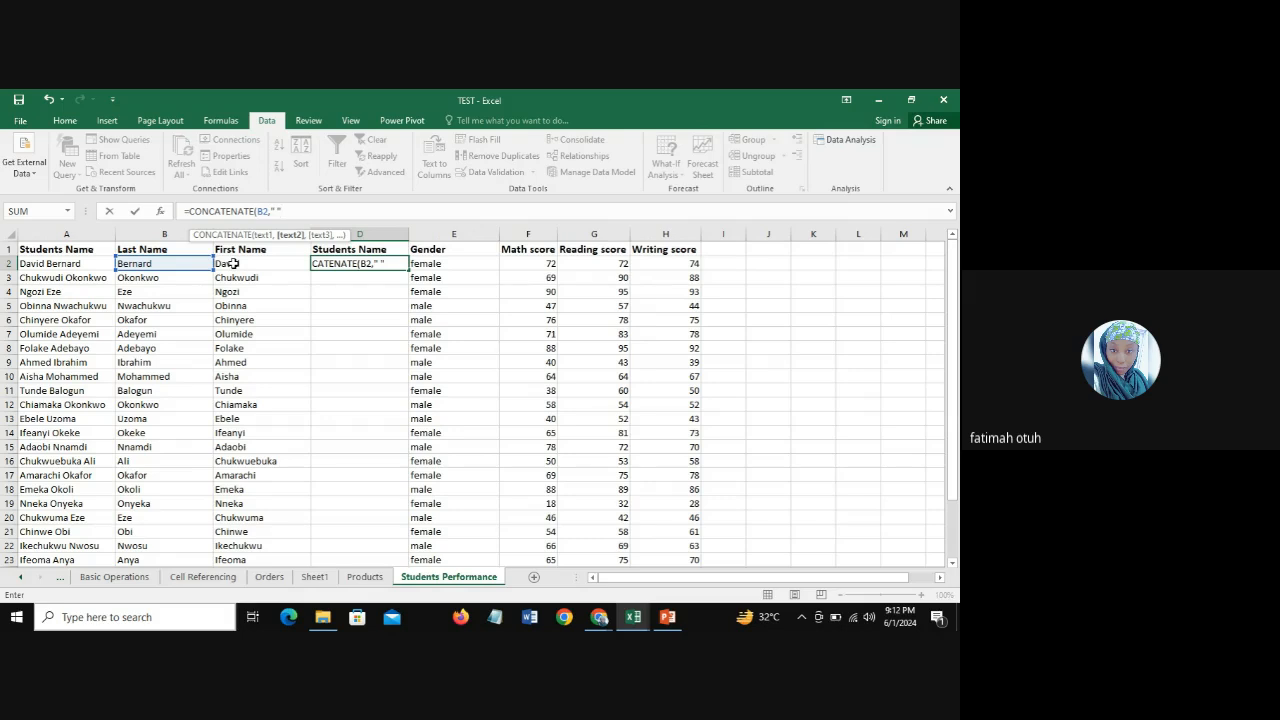
pyautogui.write(',')
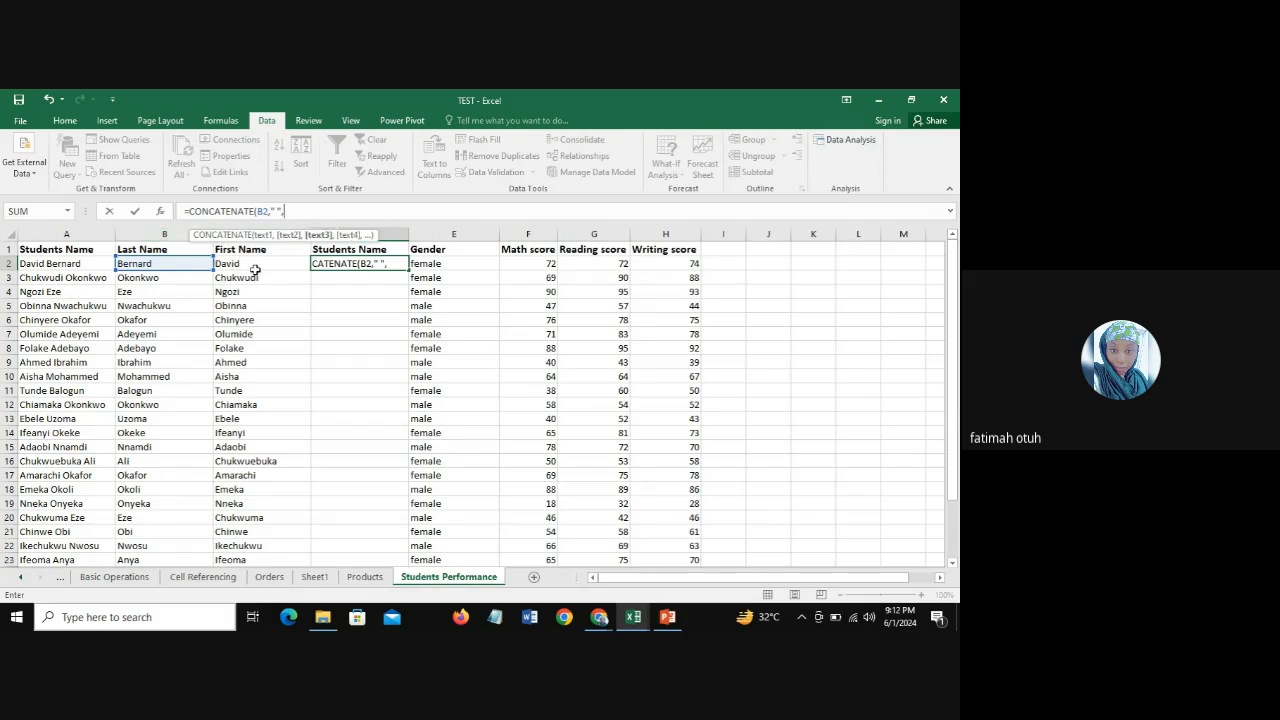
pyautogui.click(255, 267)
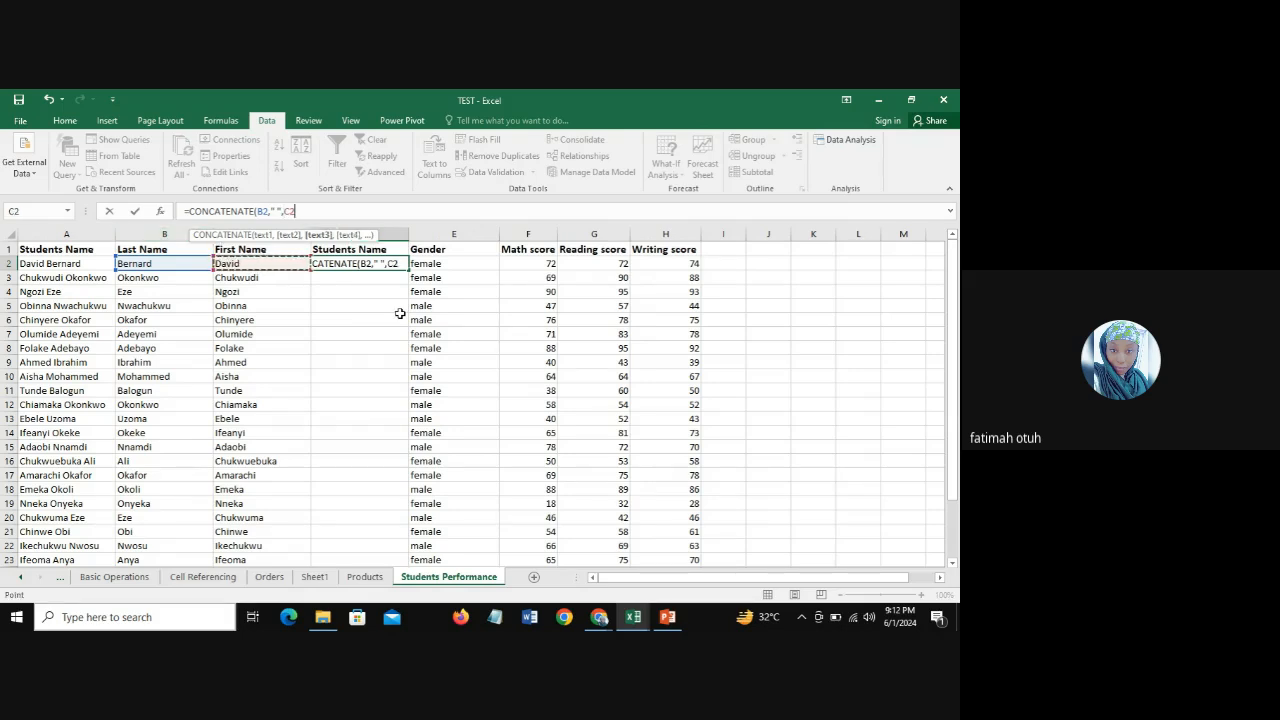
pyautogui.write(')')
pyautogui.press('Return')
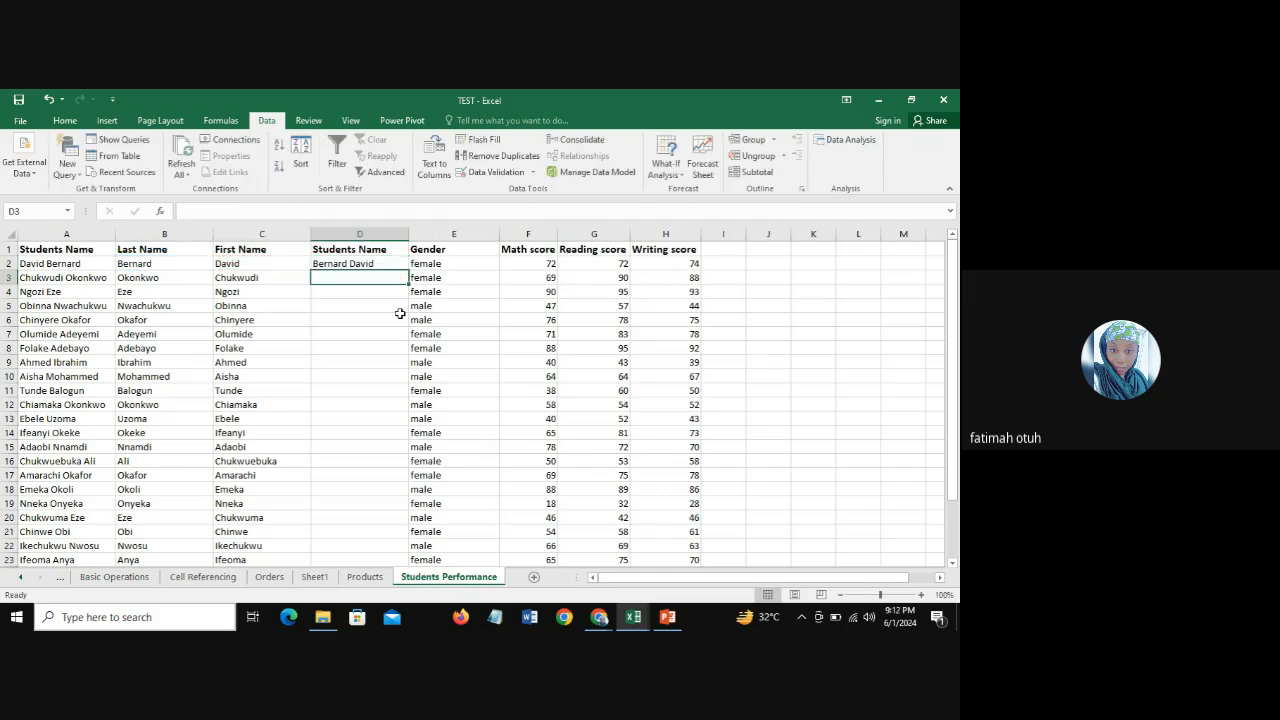
# Step: Replace the space separator in the D2 formula with a slash, giving =CONCATENATE(B2,"/",C2)
pyautogui.click(363, 262)
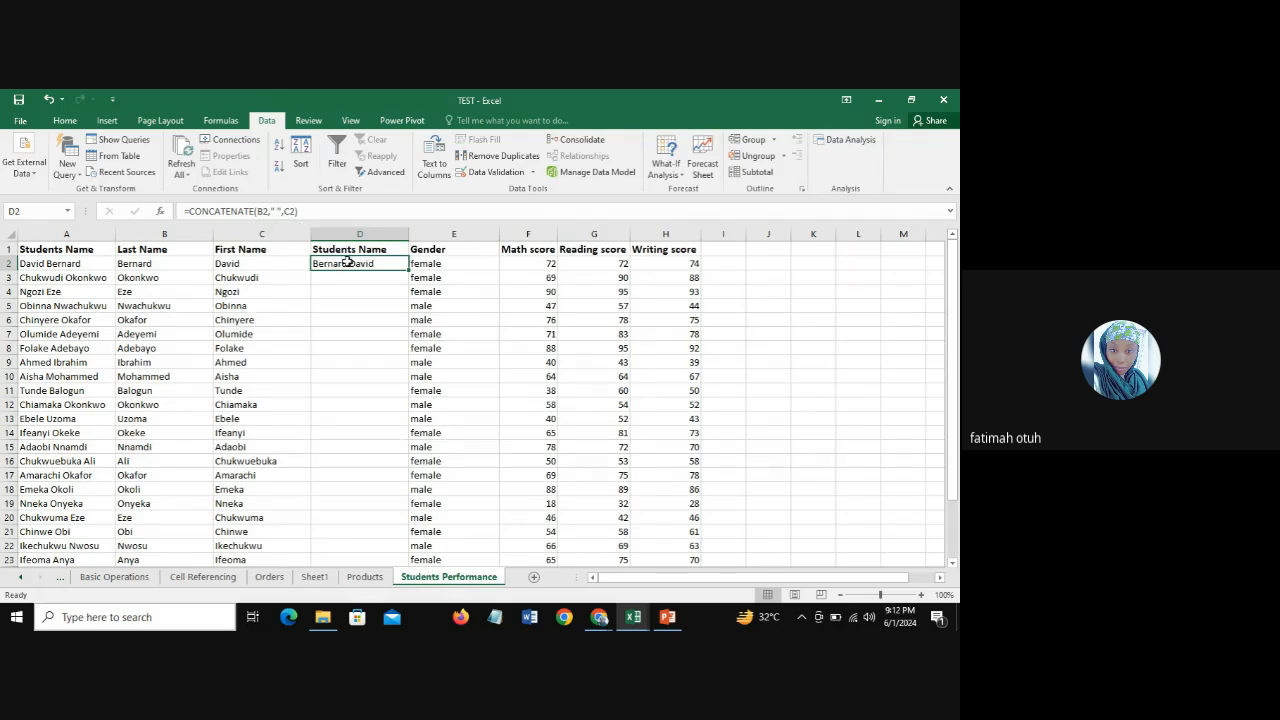
pyautogui.click(279, 211)
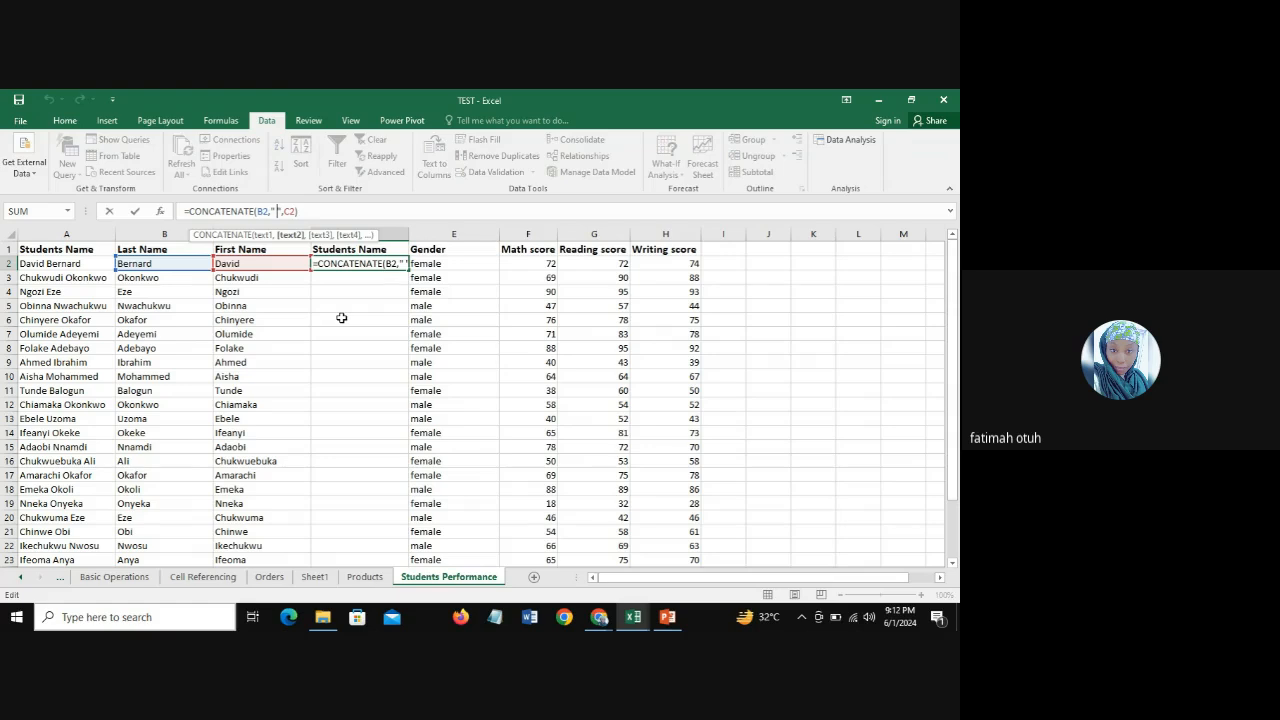
pyautogui.press('BackSpace')
pyautogui.write('/')
pyautogui.press('Return')
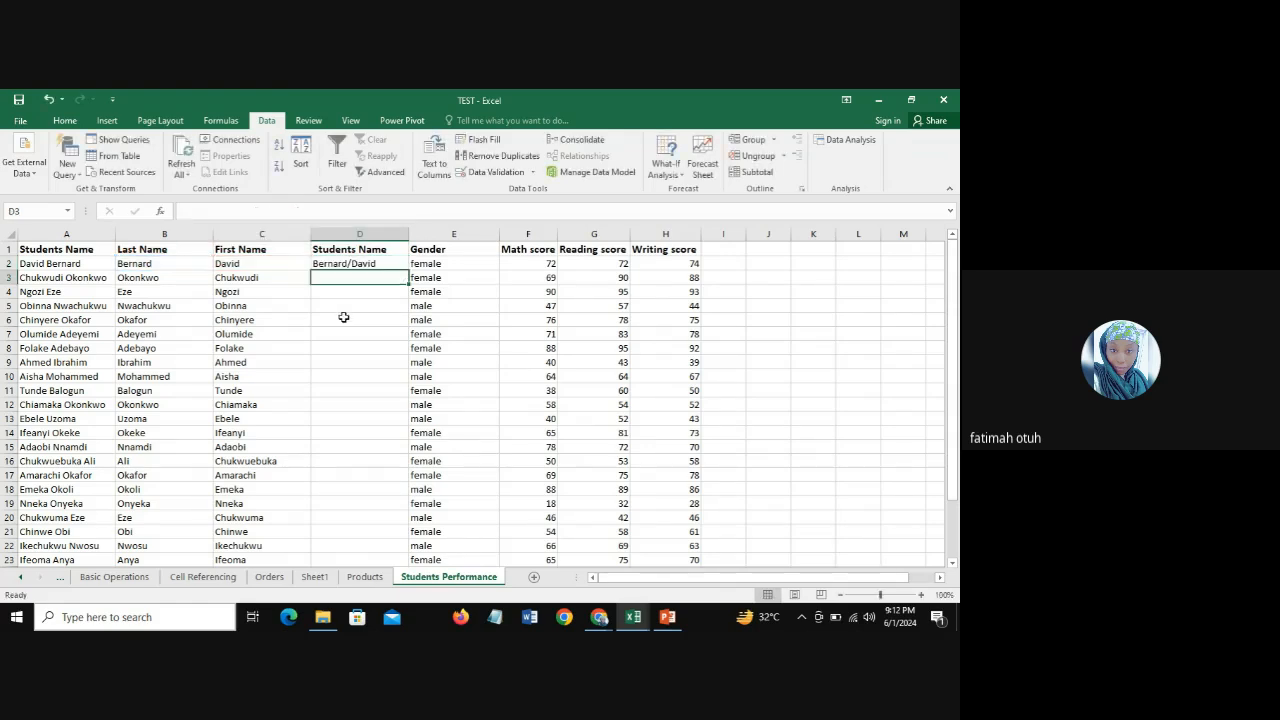
# Step: Restore the space separator in D2 in place of the slash, giving =CONCATENATE(B2," ",C2)
pyautogui.click(339, 265)
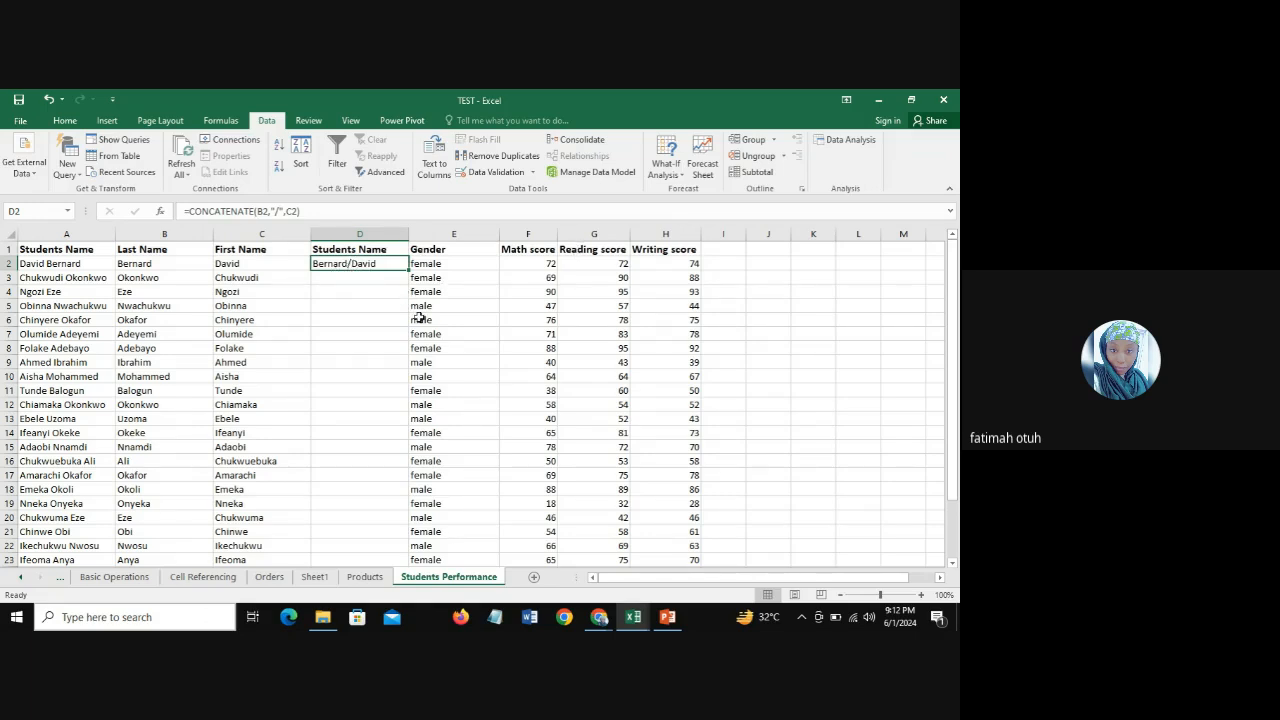
pyautogui.click(280, 211)
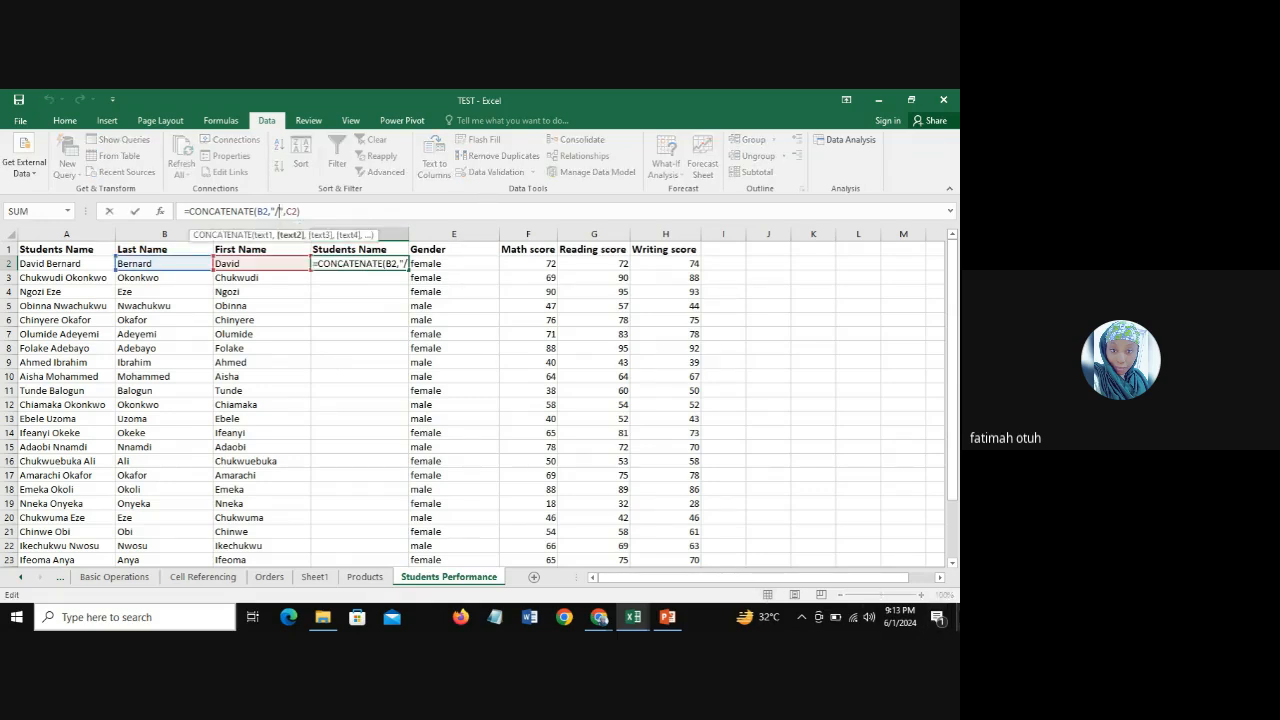
pyautogui.press('BackSpace')
pyautogui.press('Return')
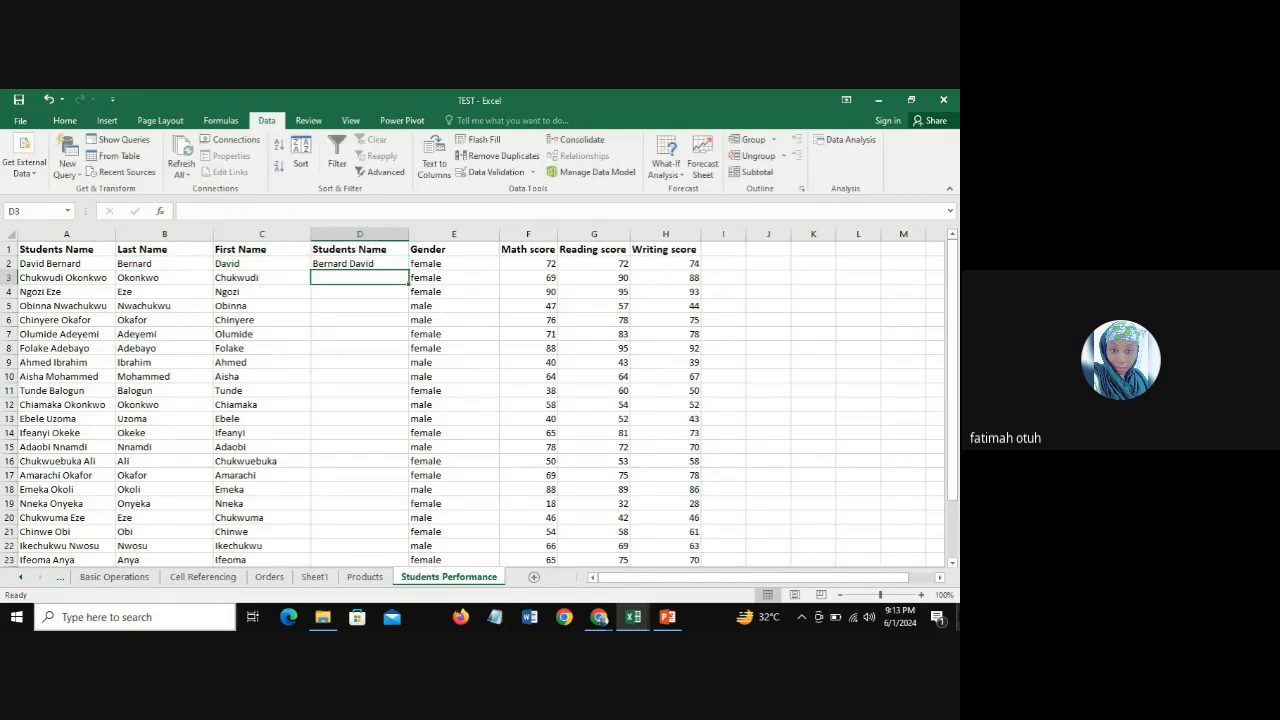
# Step: Fill the D2 CONCATENATE formula down the Students Name column through D25
pyautogui.click(341, 263)
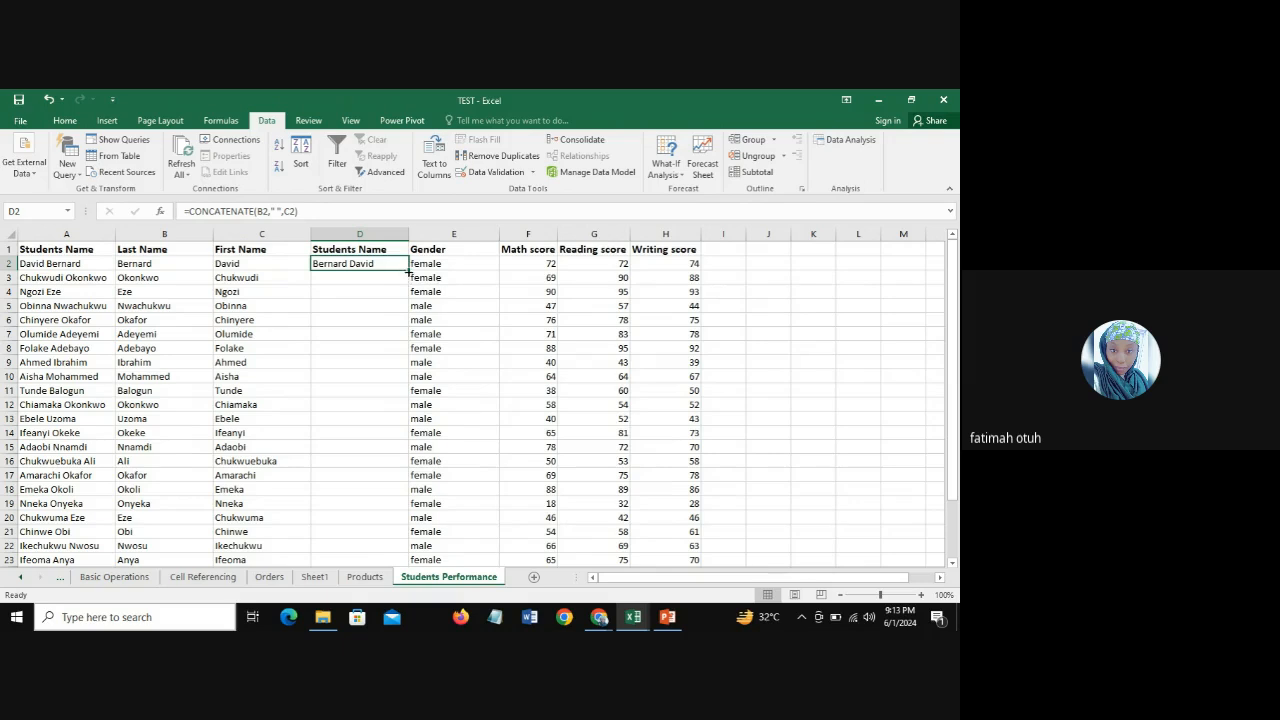
pyautogui.moveTo(408, 270); pyautogui.dragTo(407, 552)
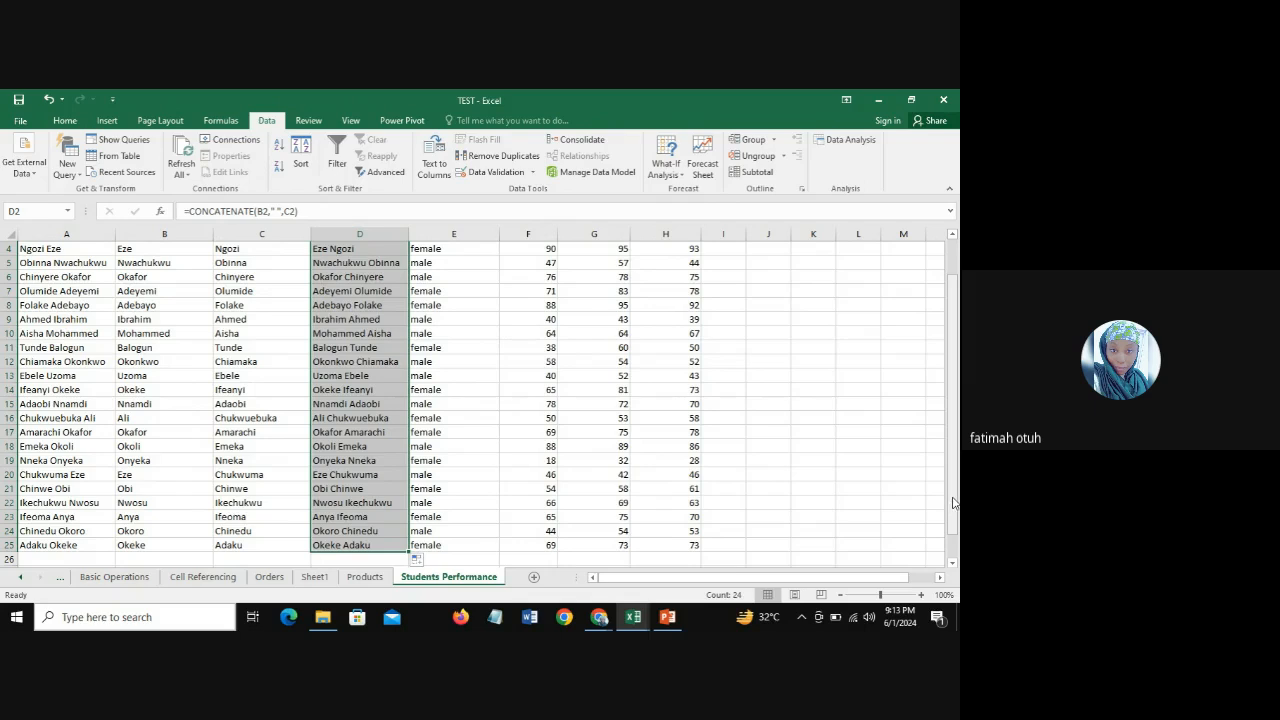
pyautogui.scroll(1, 886, 493)
# Step: Compare the joined name formula in D2 with its source cells B2 and C2
pyautogui.click(350, 265)
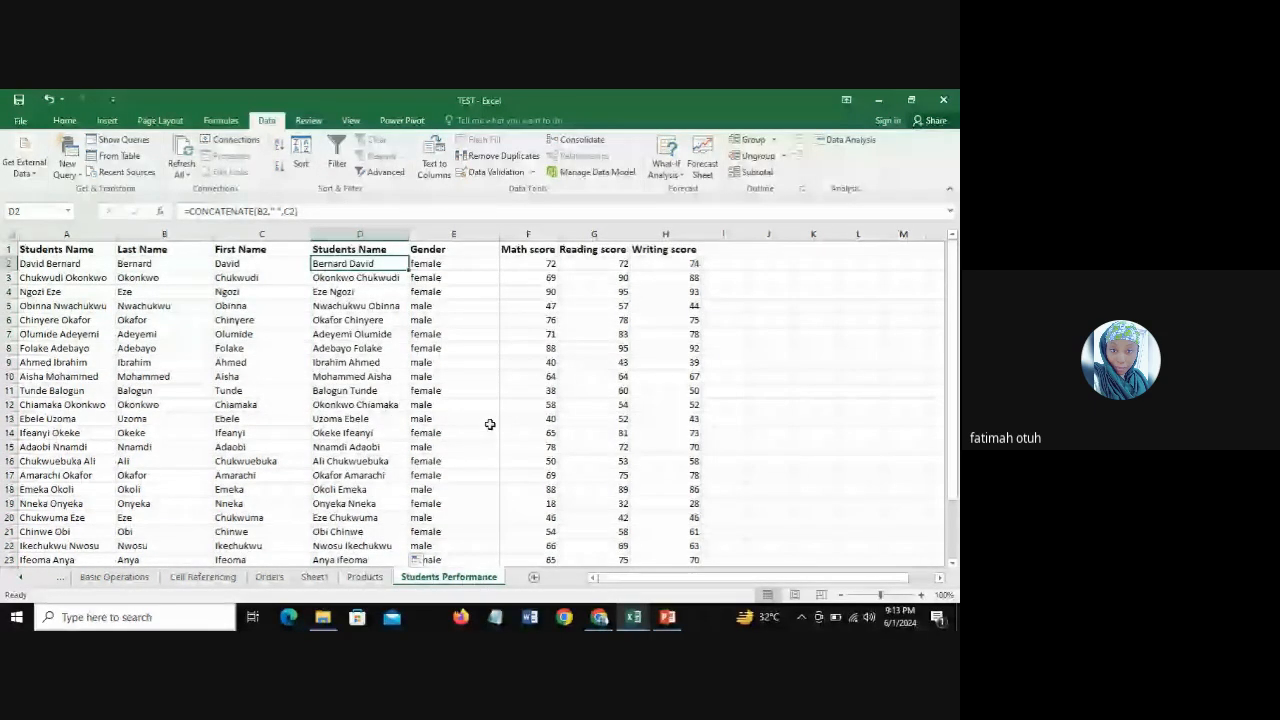
pyautogui.click(168, 263)
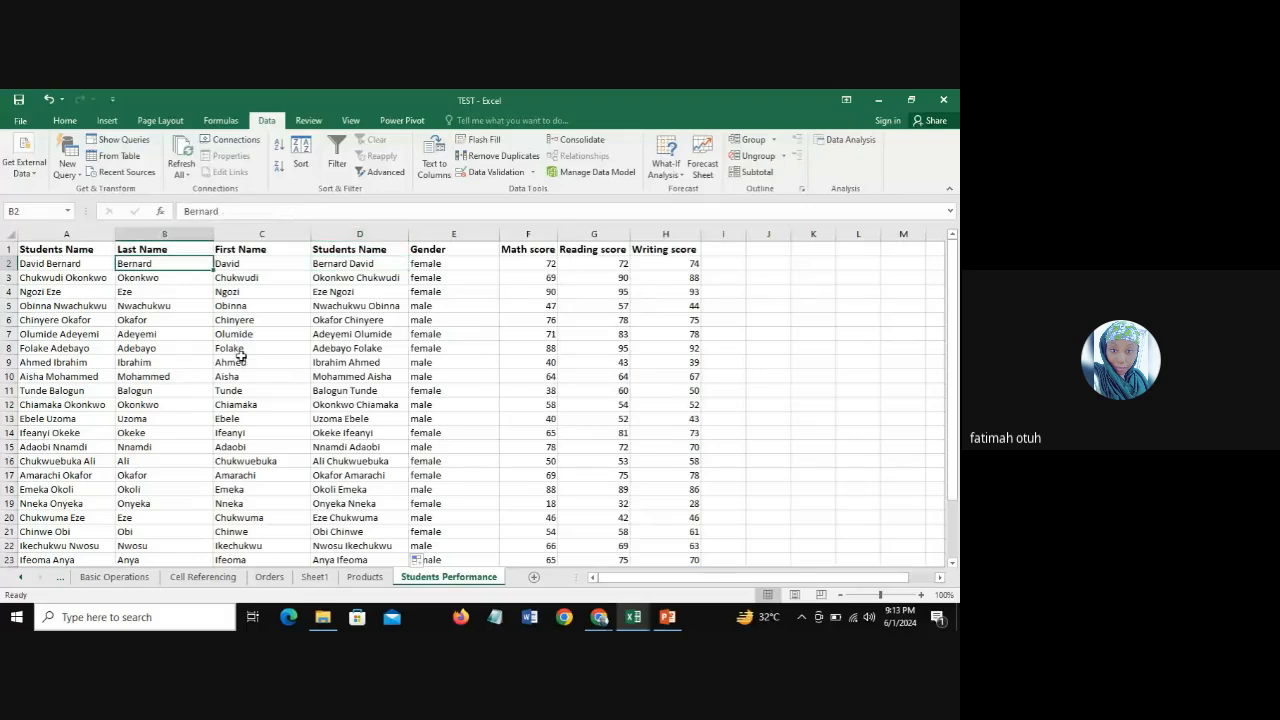
pyautogui.click(219, 263)
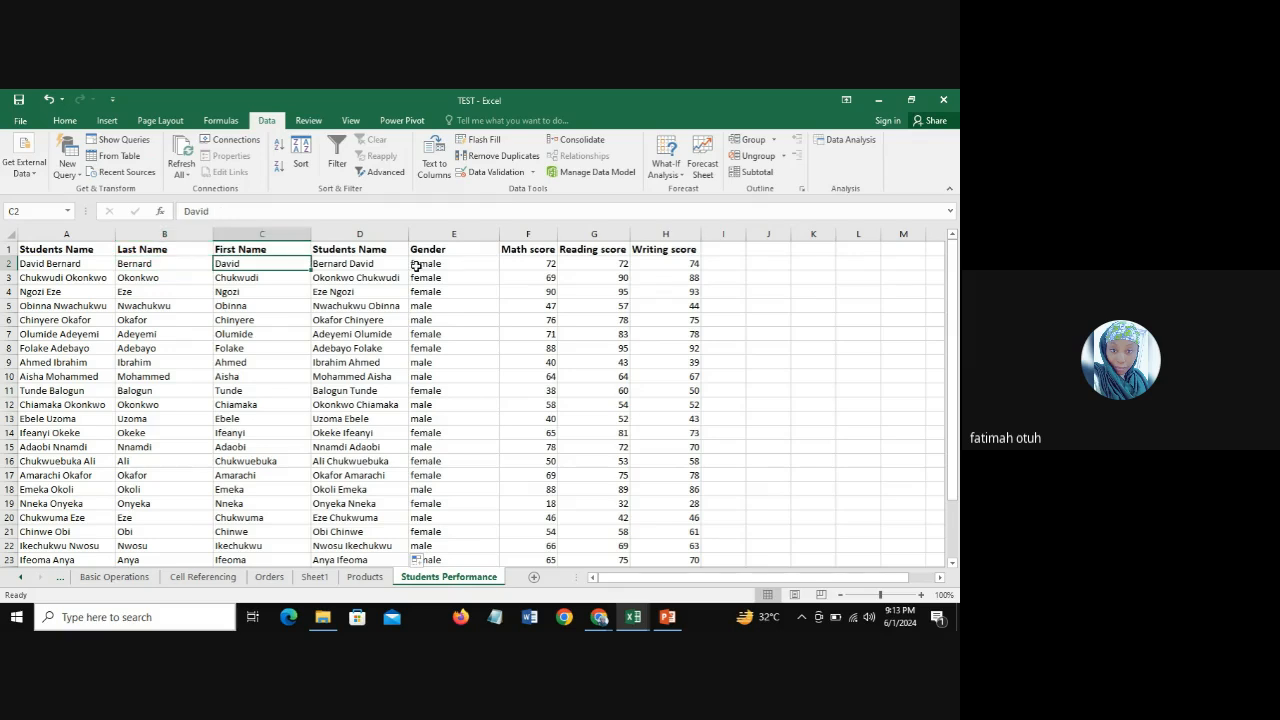
pyautogui.click(363, 262)
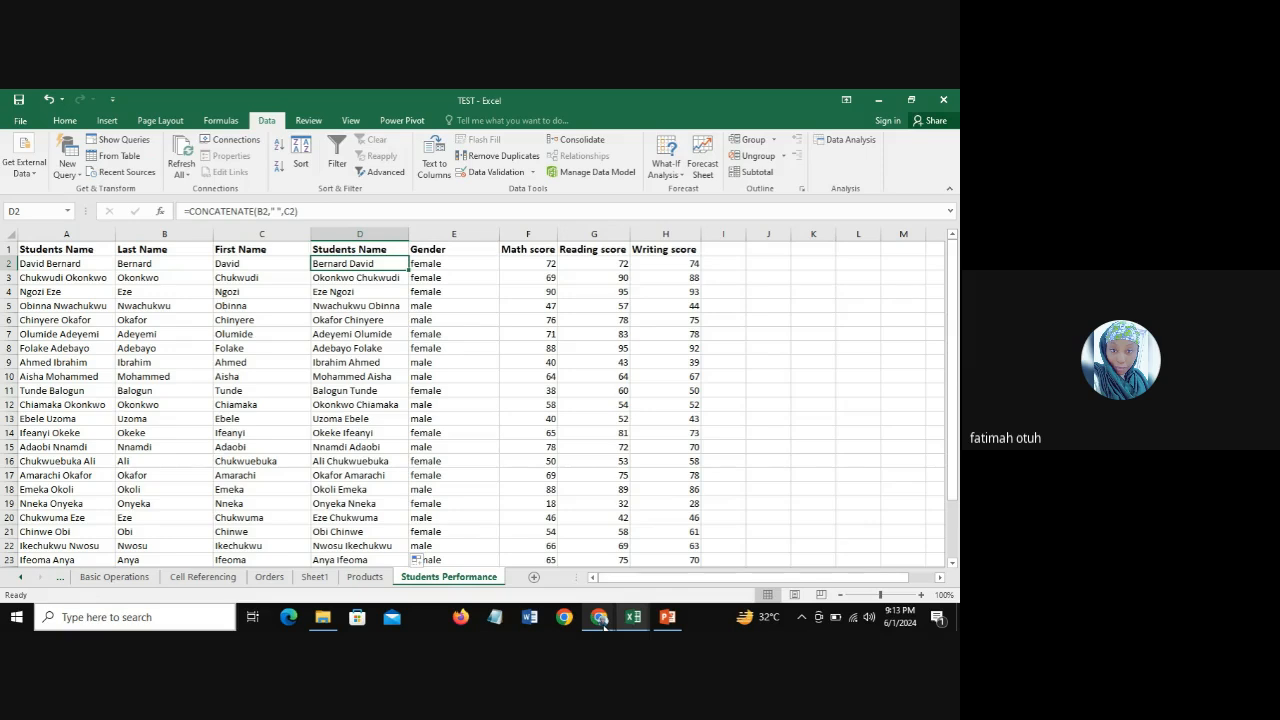
# Step: Check the Google Meet call window and return to the TEST workbook in Excel
pyautogui.moveTo(603, 625)
pyautogui.click(513, 557)
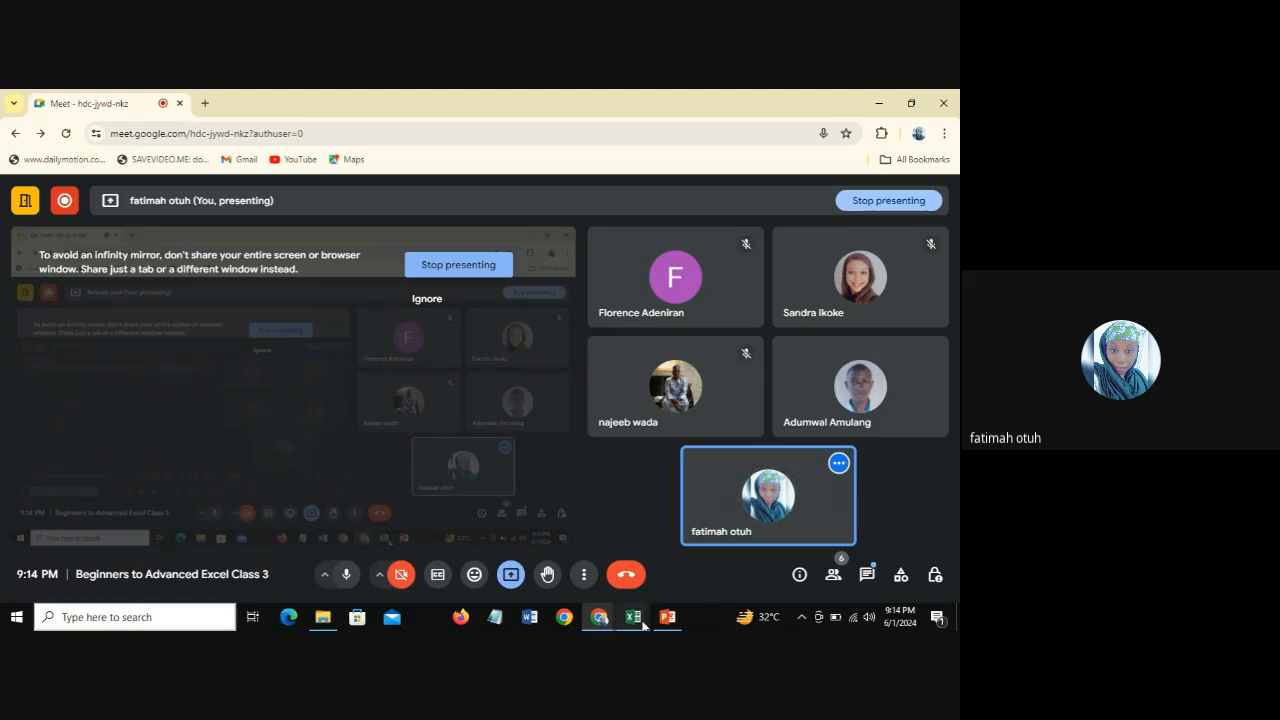
pyautogui.moveTo(633, 617)
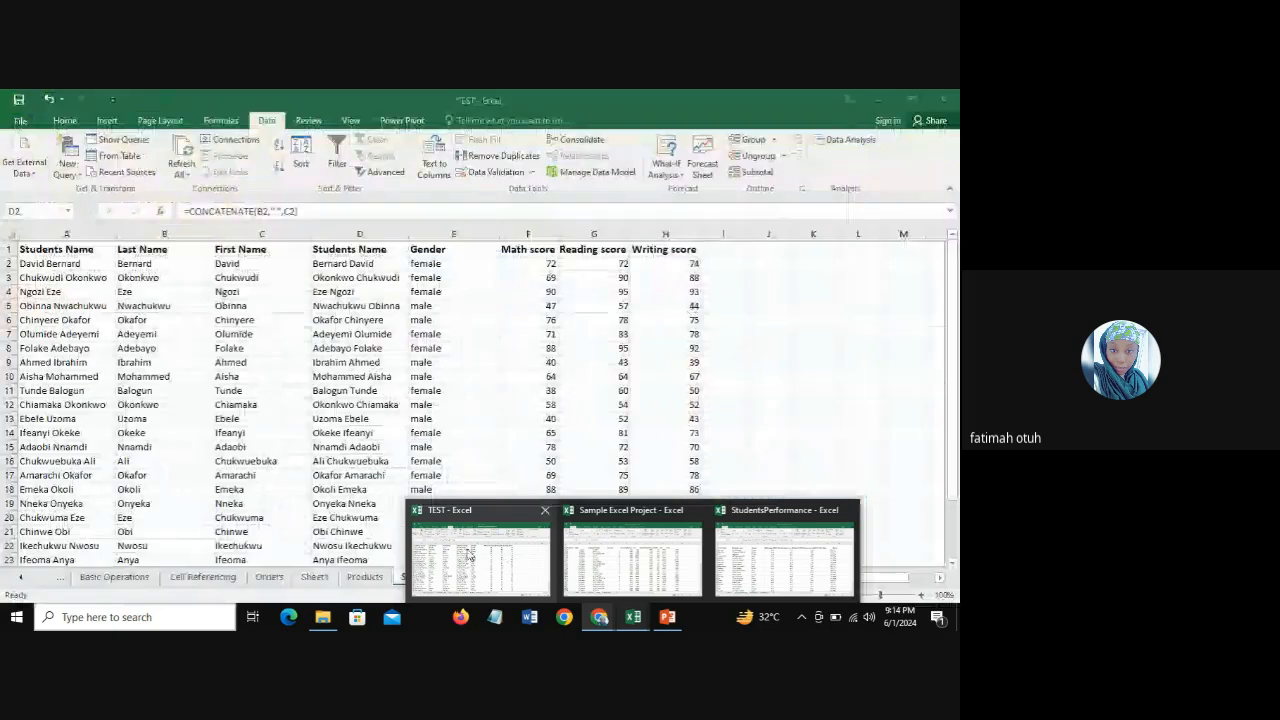
pyautogui.click(468, 554)
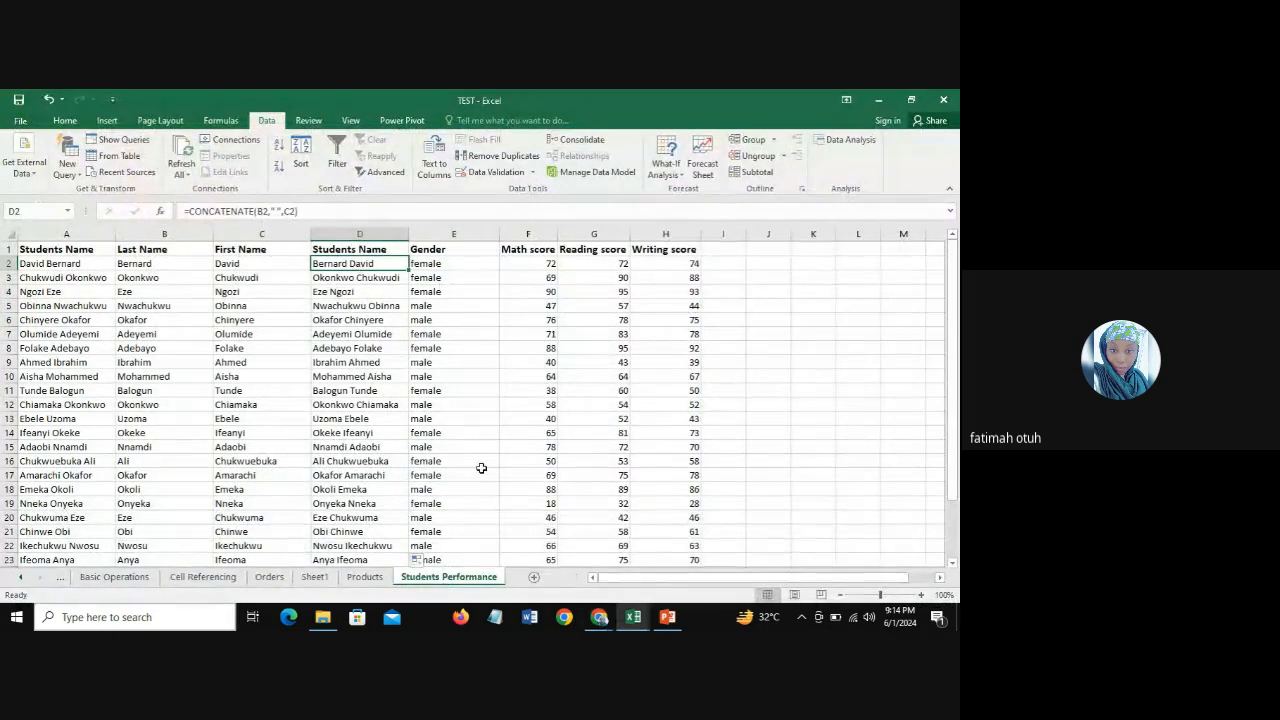
# Step: Compare the Last Name and First Name columns with the joined Students Name column D
pyautogui.click(363, 235)
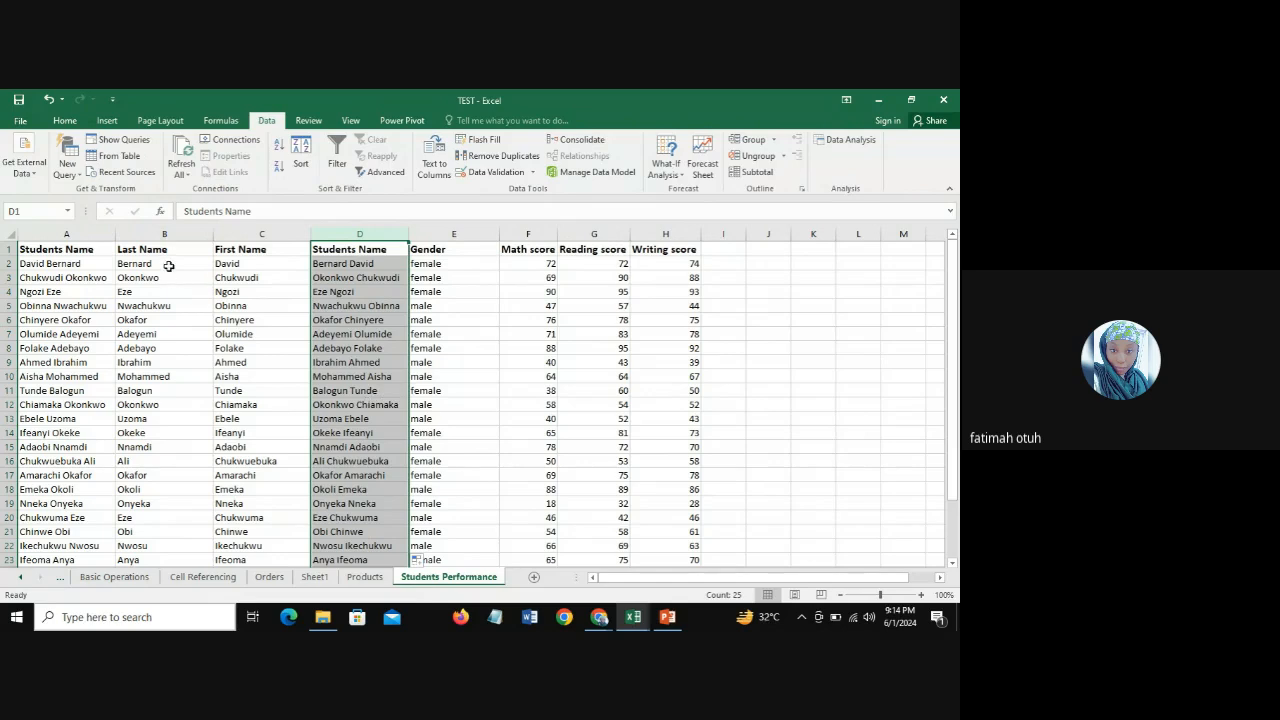
pyautogui.click(165, 234)
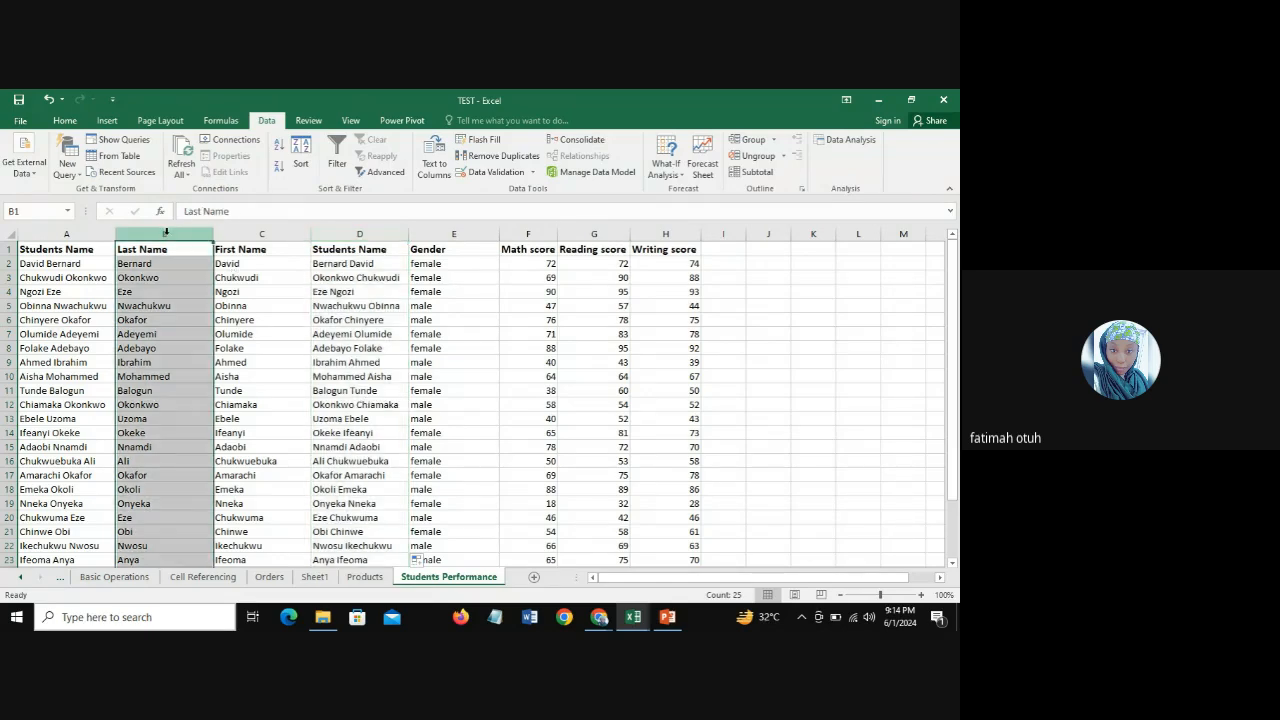
pyautogui.click(262, 234)
pyautogui.click(362, 234)
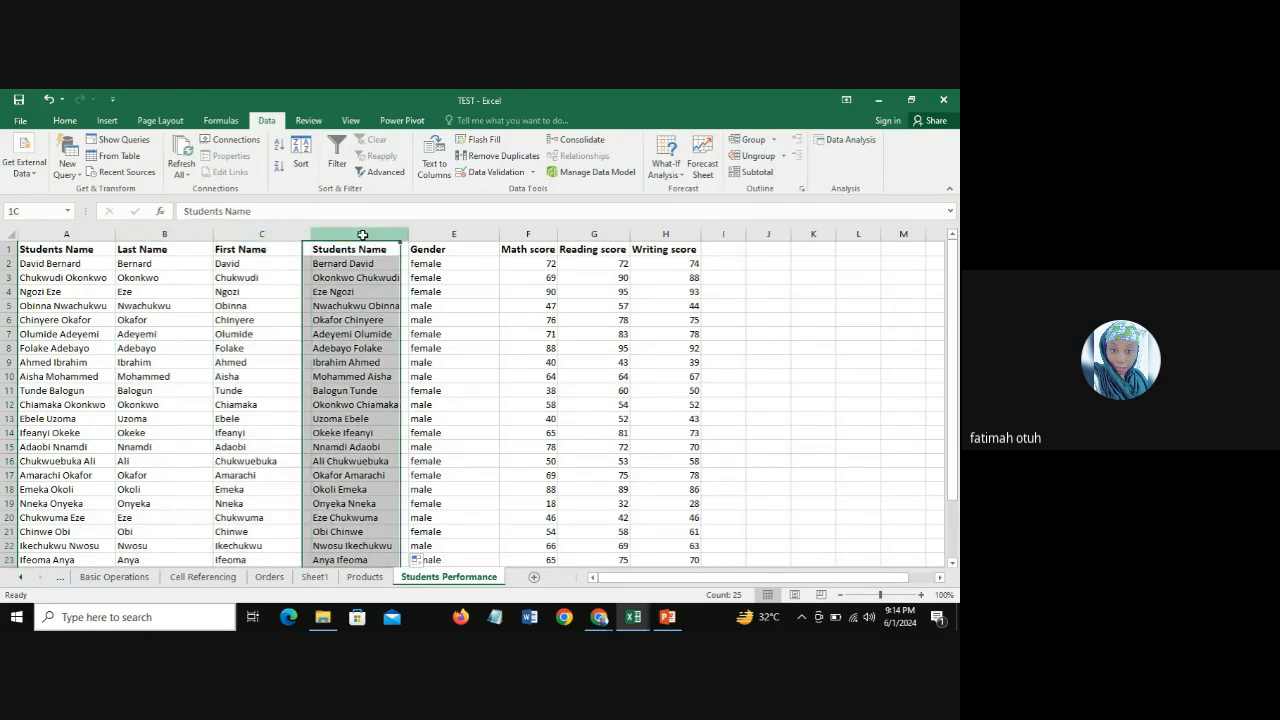
pyautogui.click(145, 234)
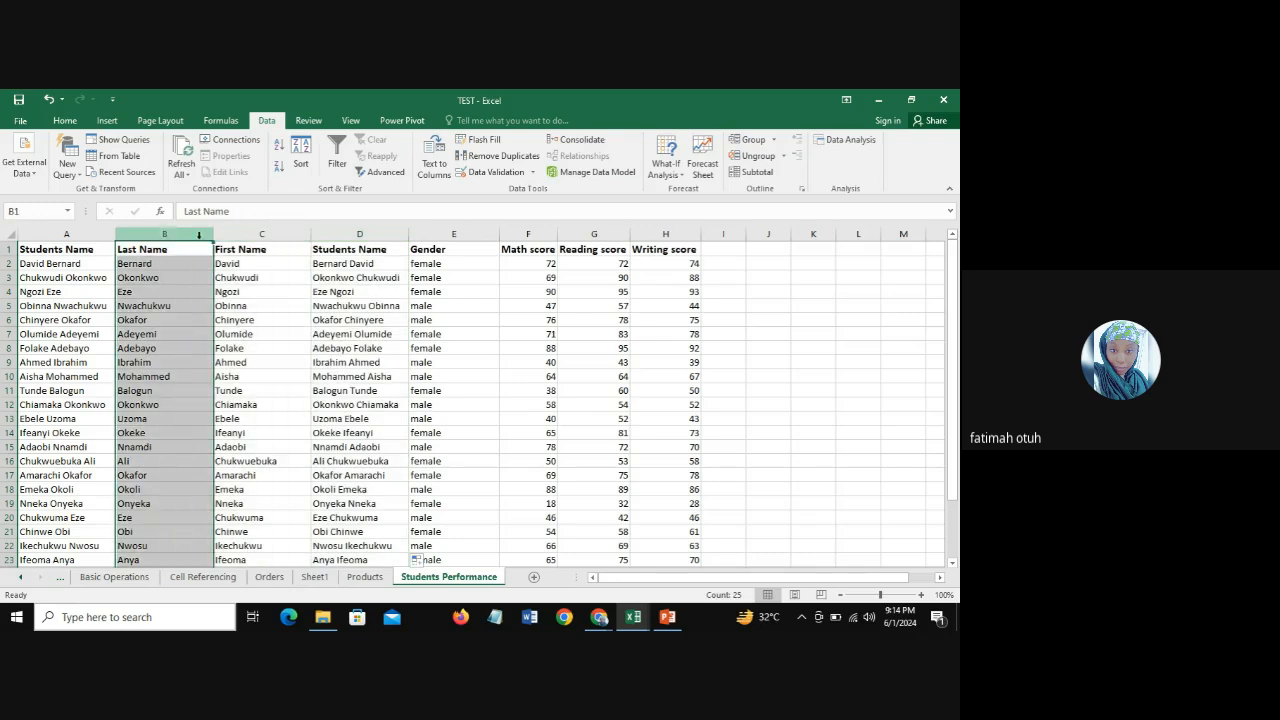
pyautogui.click(252, 235)
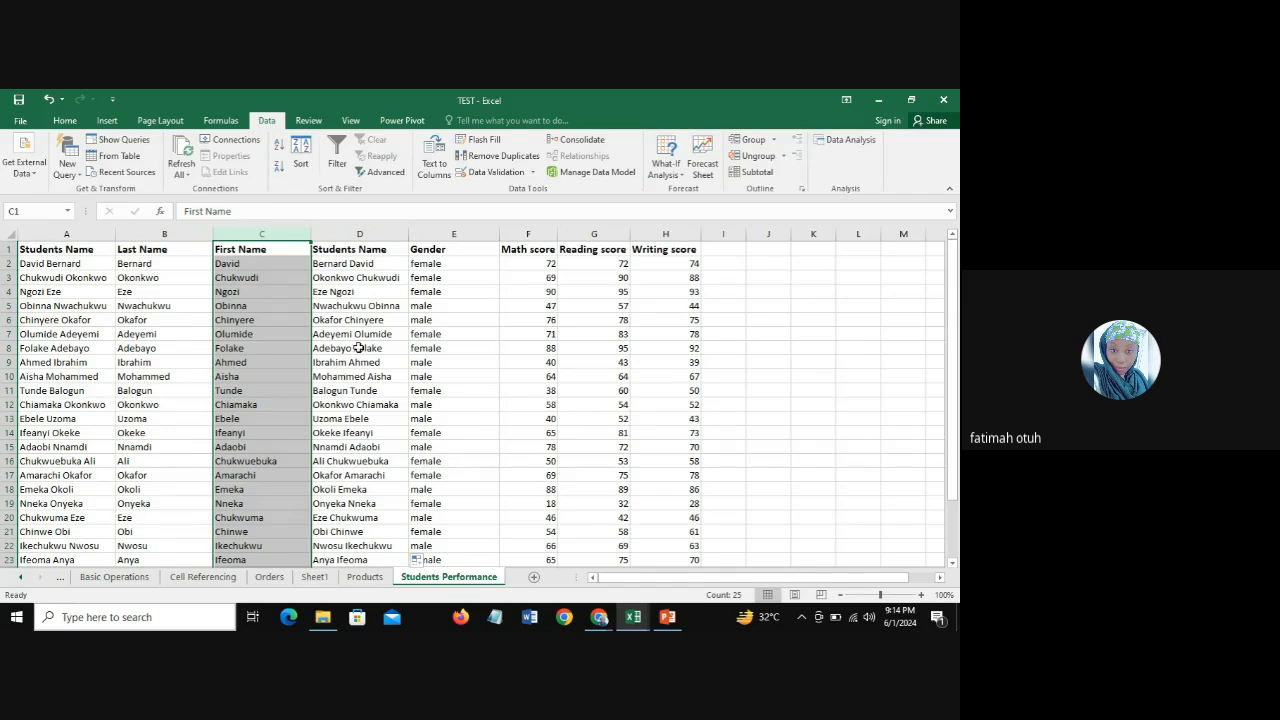
pyautogui.click(161, 233)
pyautogui.click(252, 233)
pyautogui.click(355, 234)
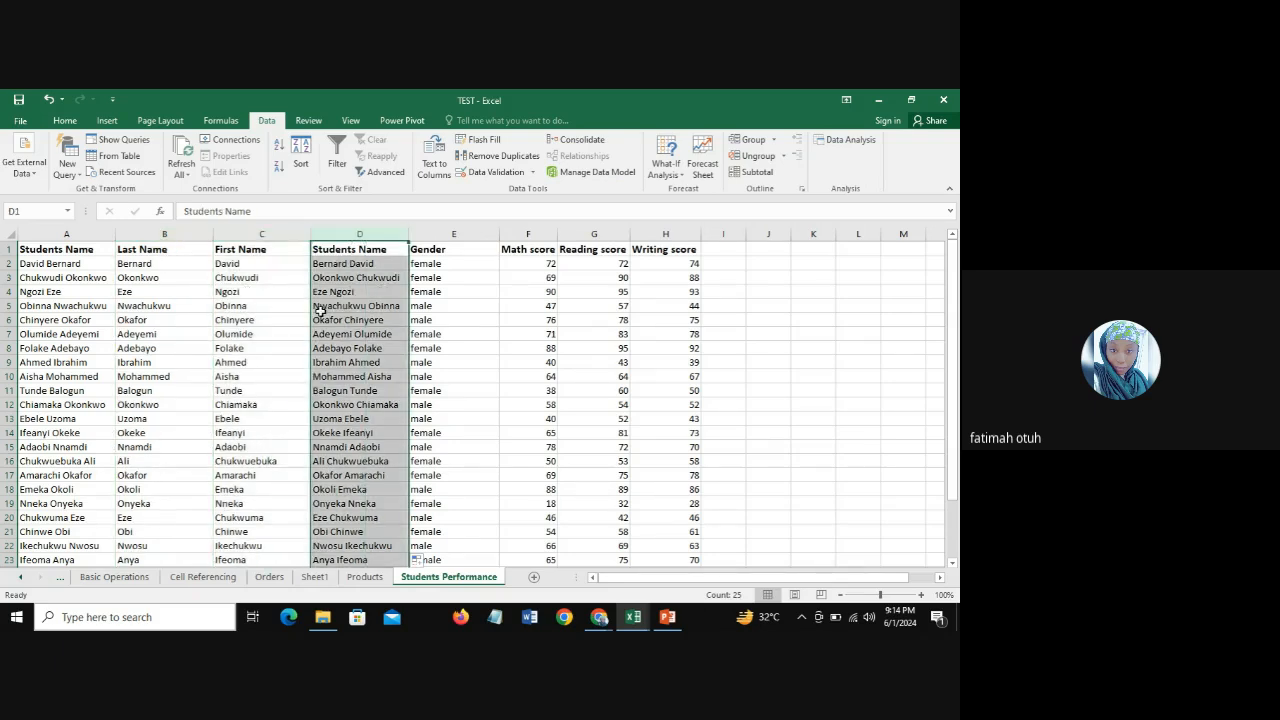
pyautogui.click(165, 234)
pyautogui.click(281, 235)
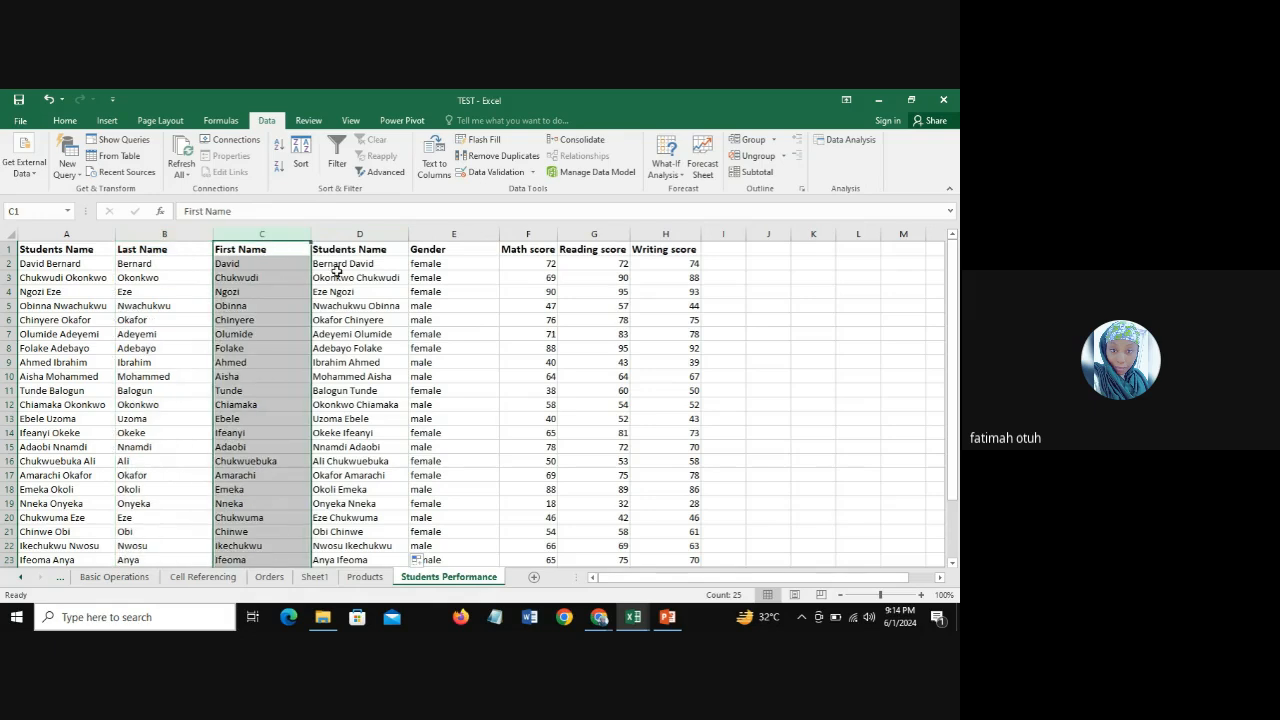
# Step: Examine how the D2 CONCATENATE formula in column D depends on the Last Name and First Name columns, including B2 and C2
pyautogui.click(336, 265)
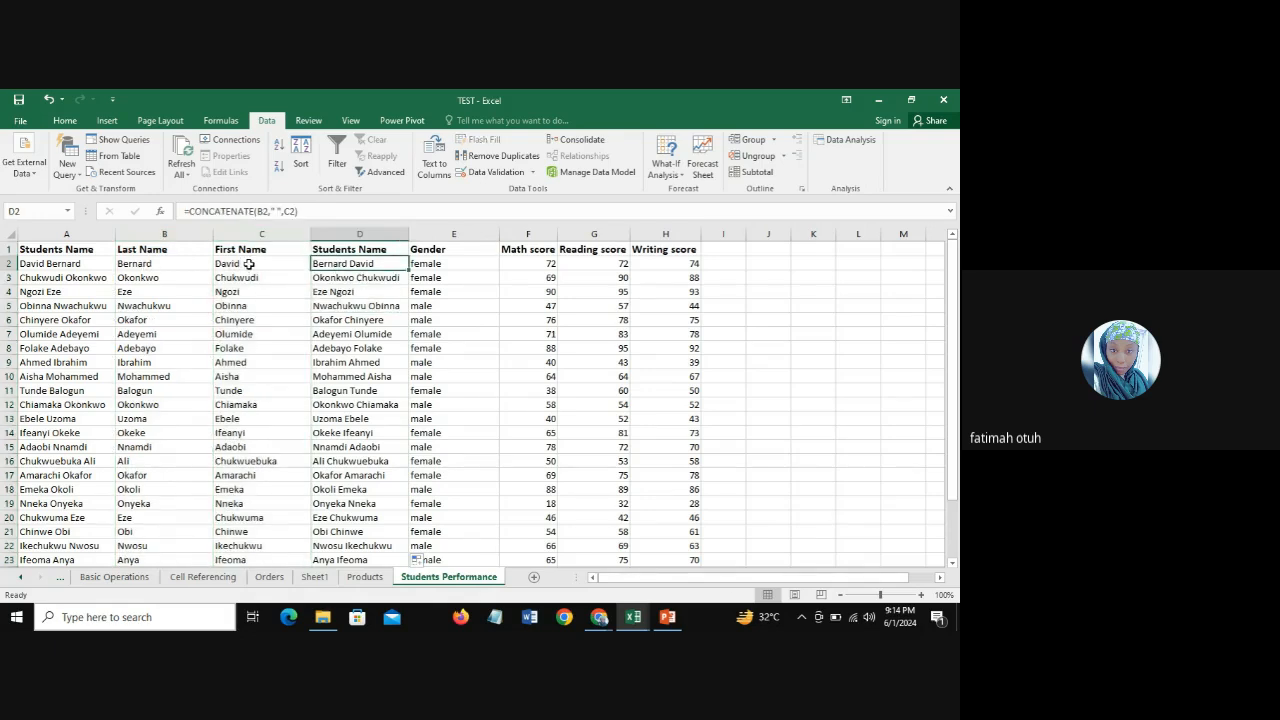
pyautogui.click(135, 234)
pyautogui.click(250, 234)
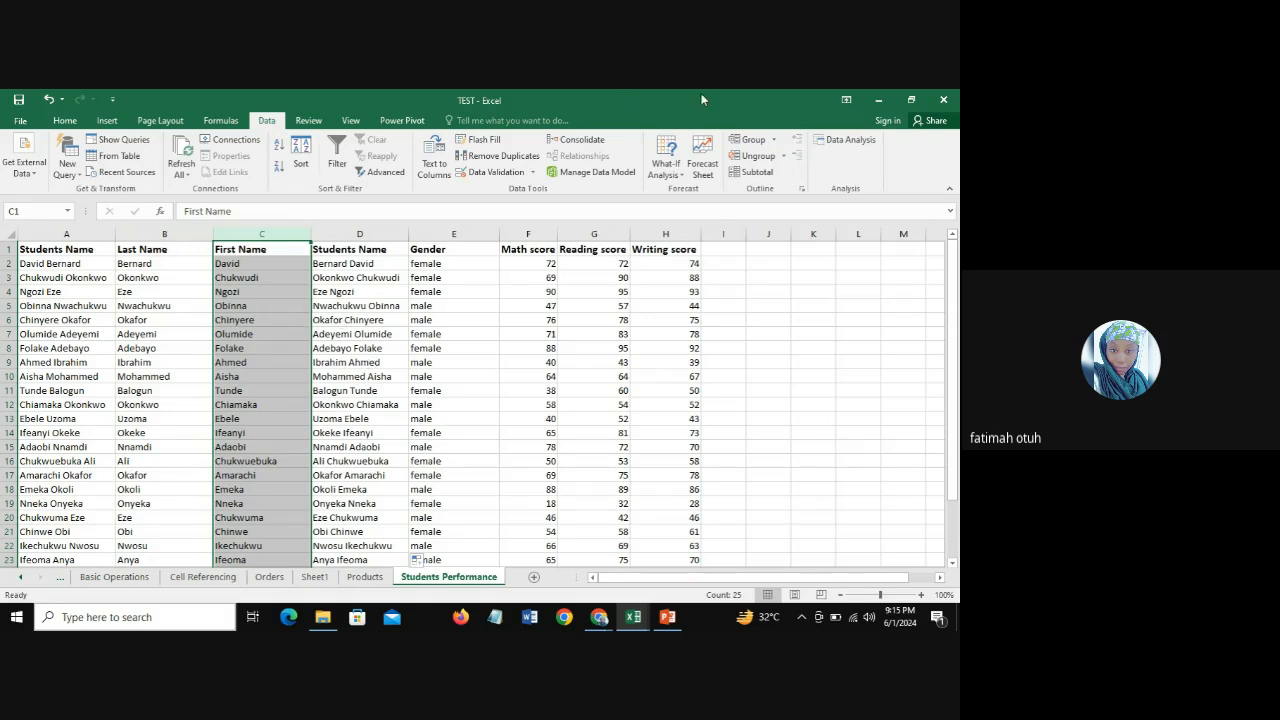
pyautogui.click(365, 234)
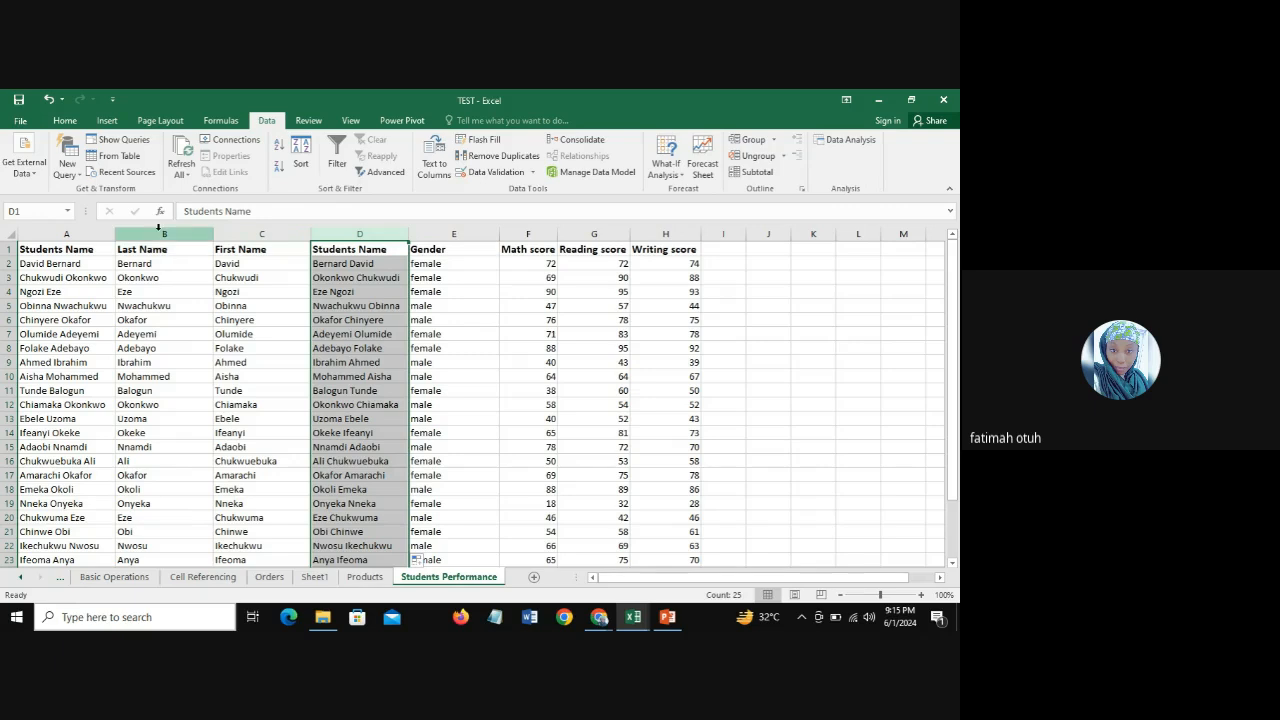
pyautogui.click(165, 234)
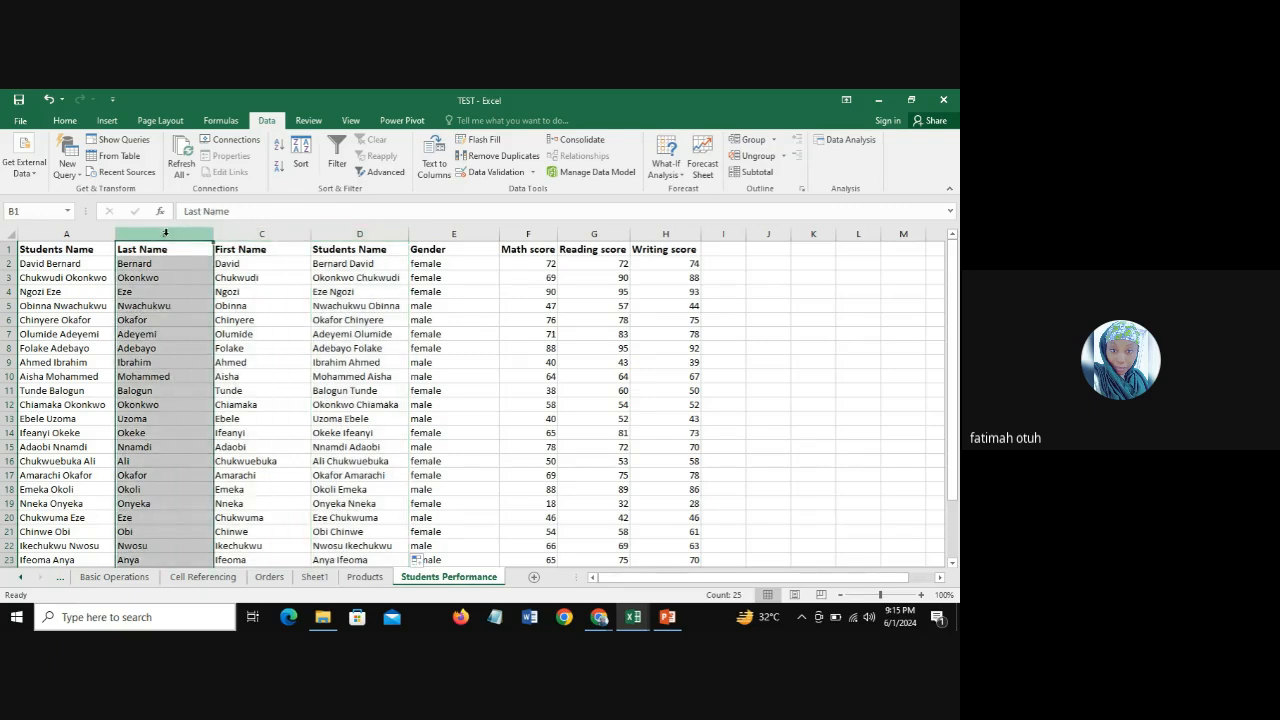
pyautogui.click(257, 234)
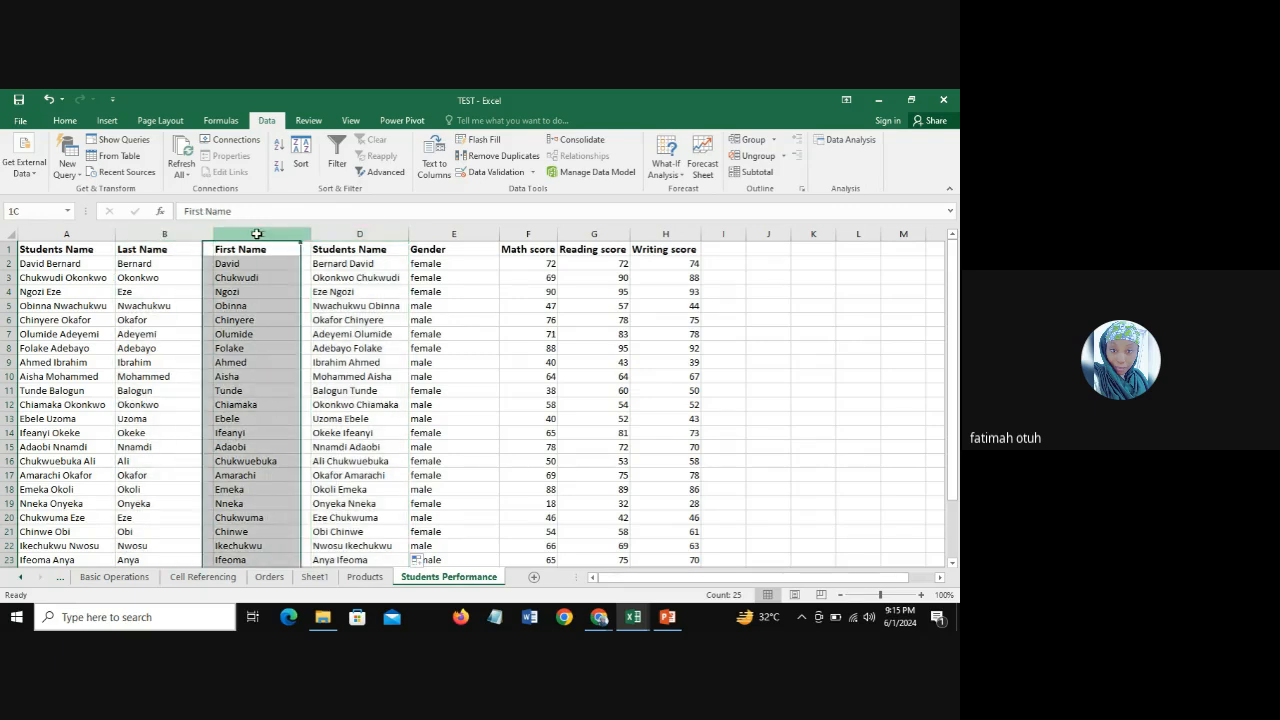
pyautogui.click(168, 247)
pyautogui.click(166, 236)
pyautogui.click(237, 233)
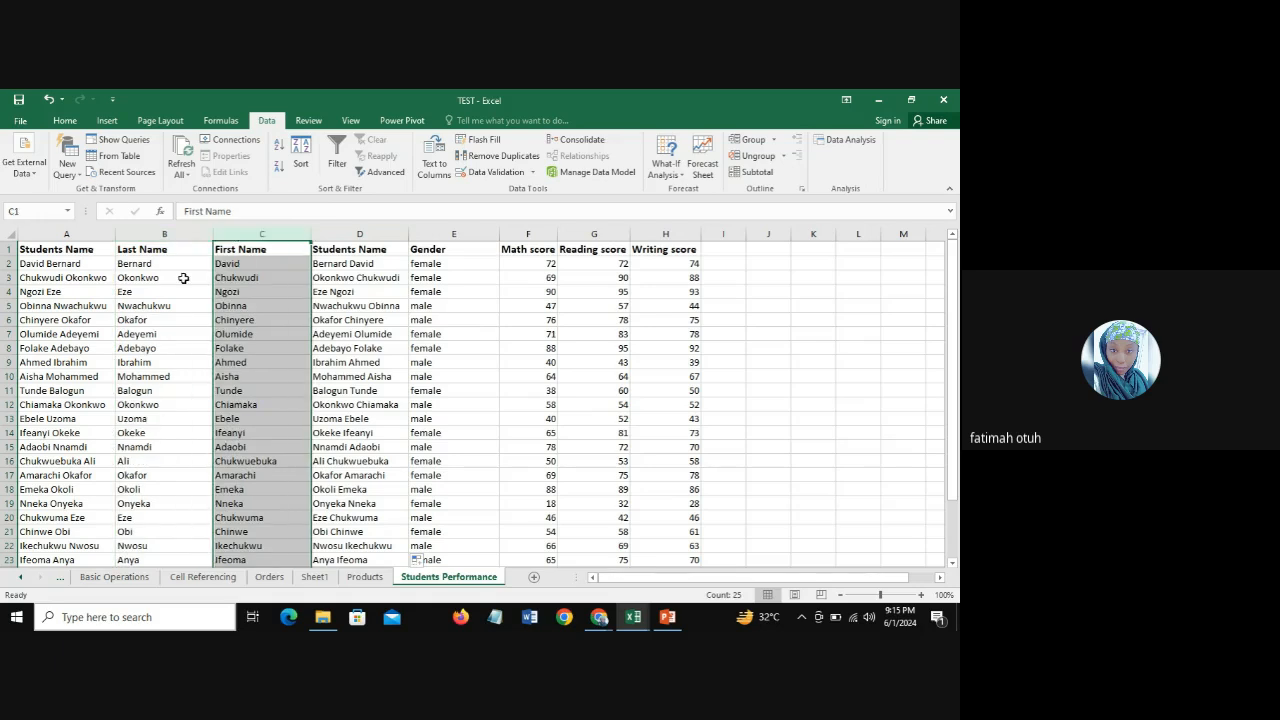
pyautogui.click(360, 234)
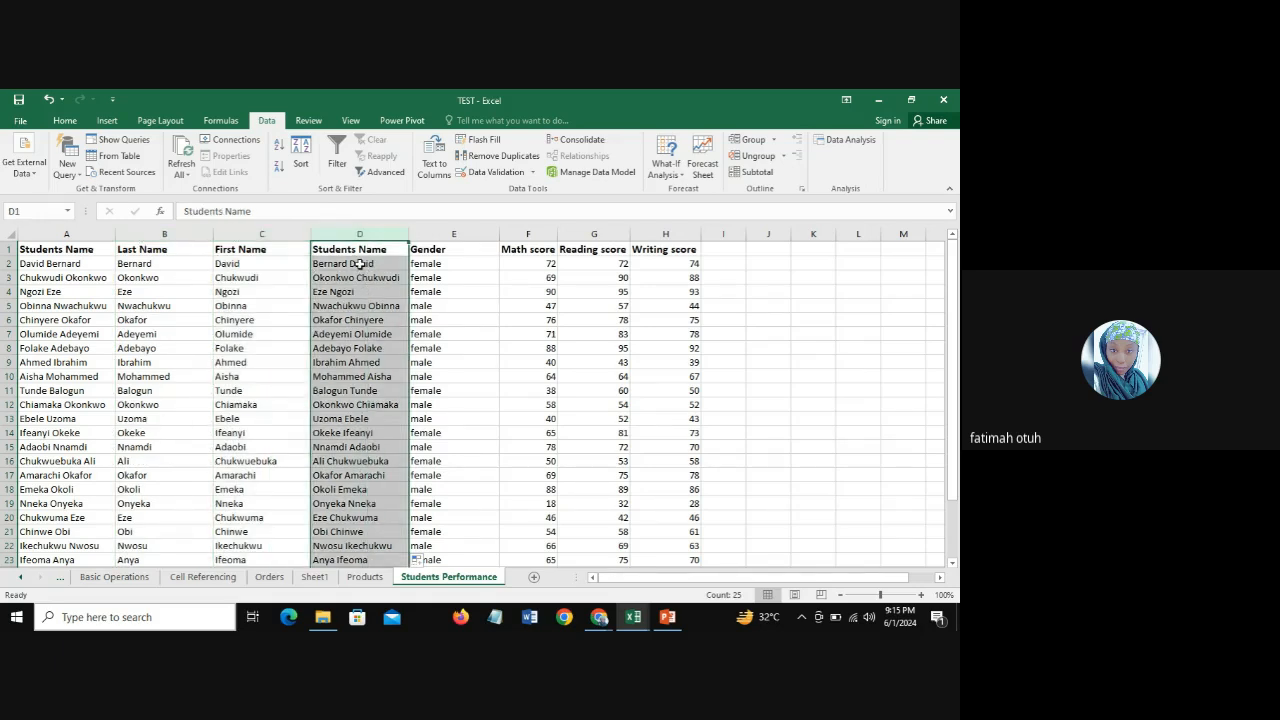
pyautogui.click(354, 262)
pyautogui.click(140, 266)
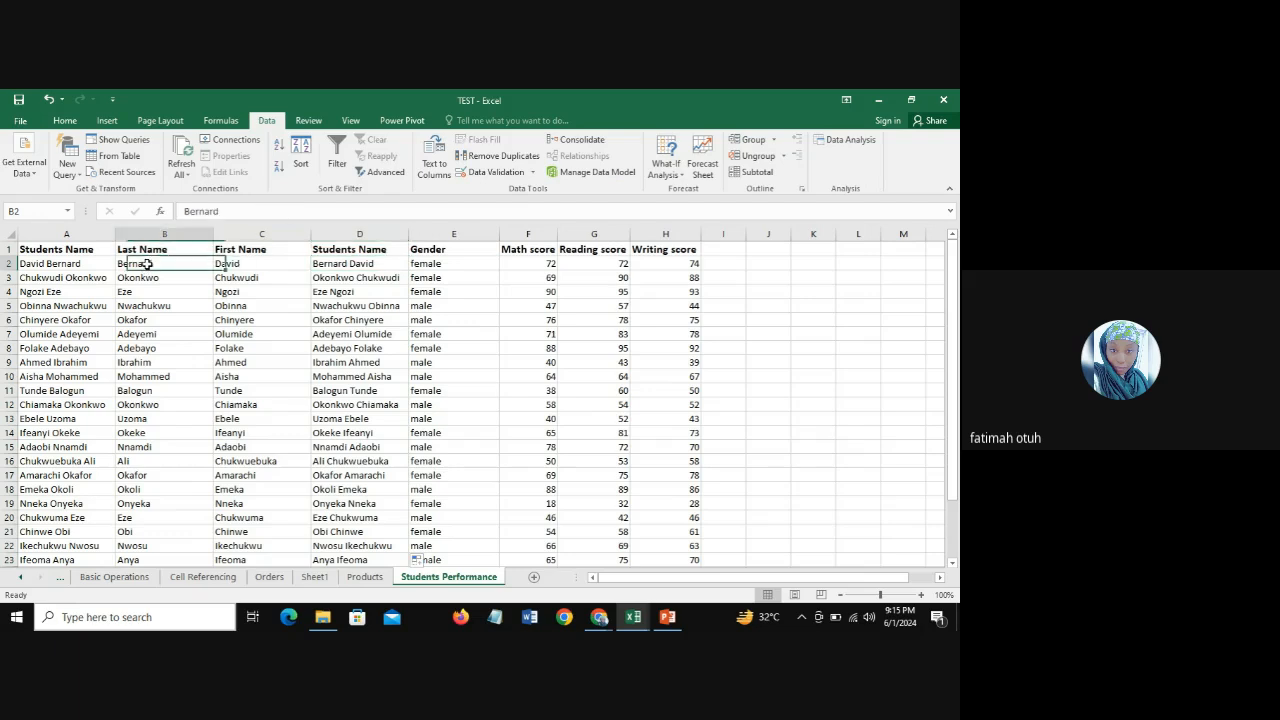
pyautogui.click(258, 268)
# Step: Insert a blank column between the joined Students Name column and the Gender column
pyautogui.click(468, 230)
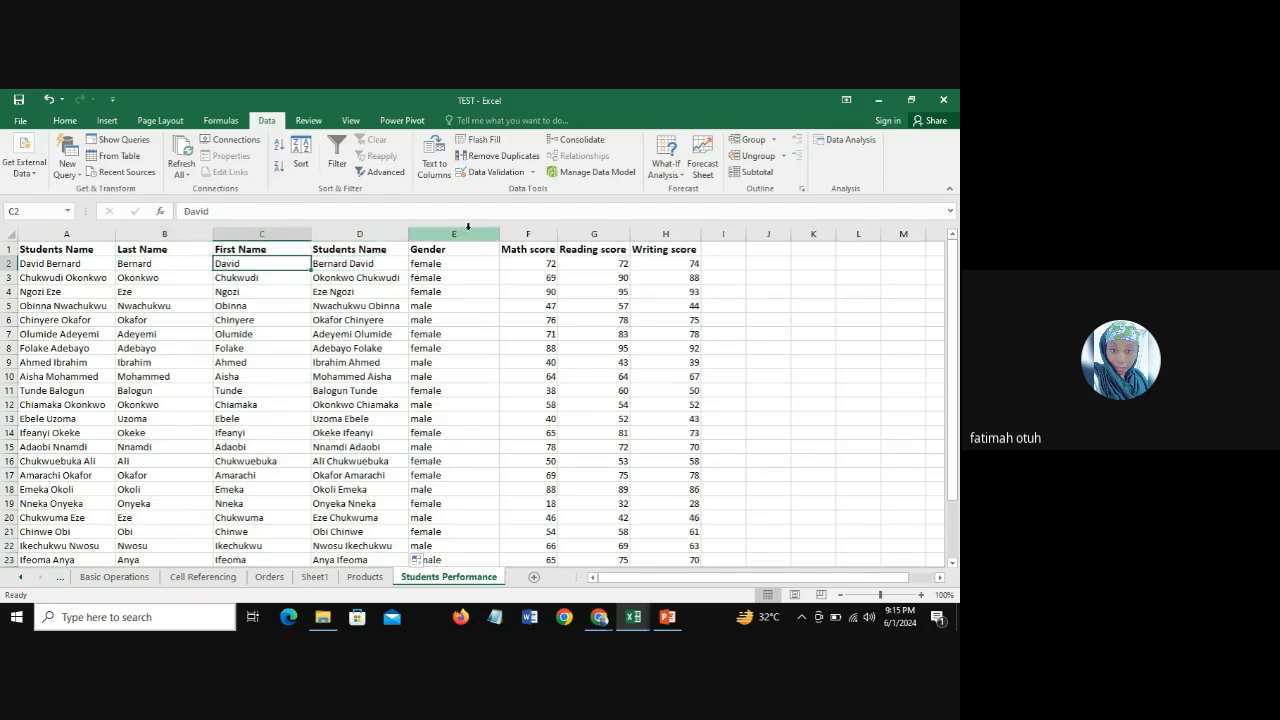
pyautogui.rightClick(468, 230)
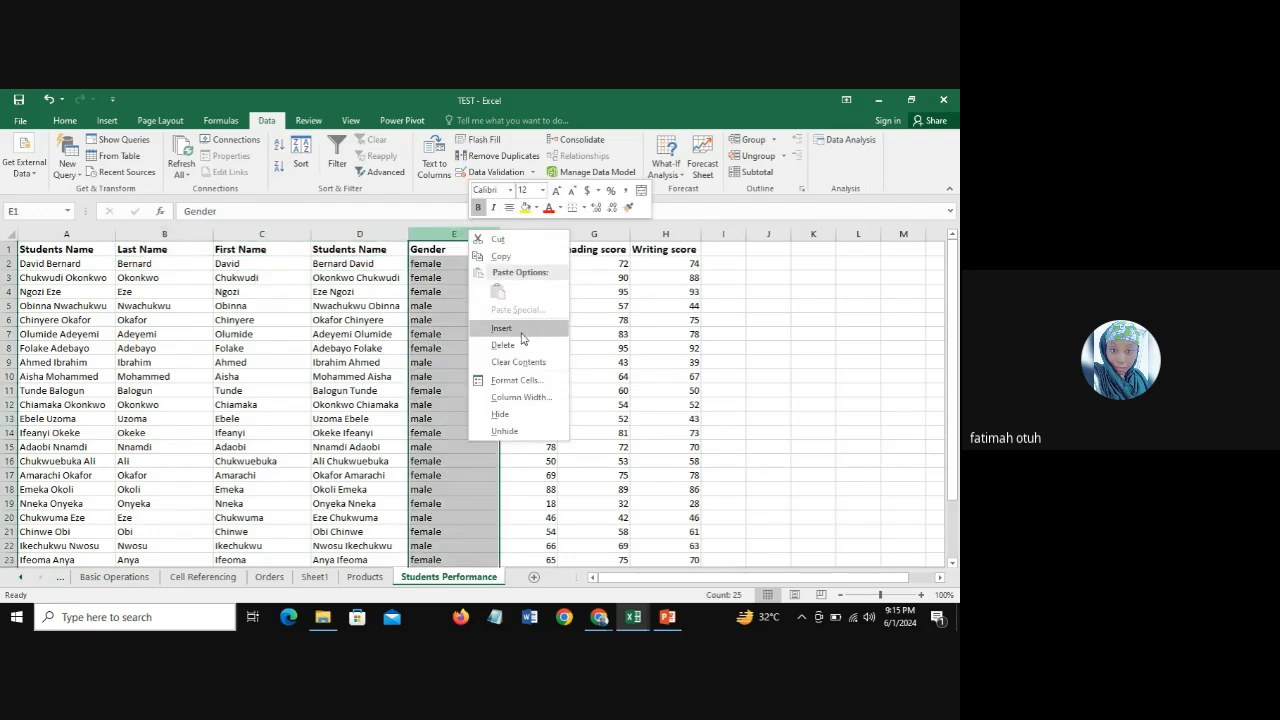
pyautogui.click(522, 329)
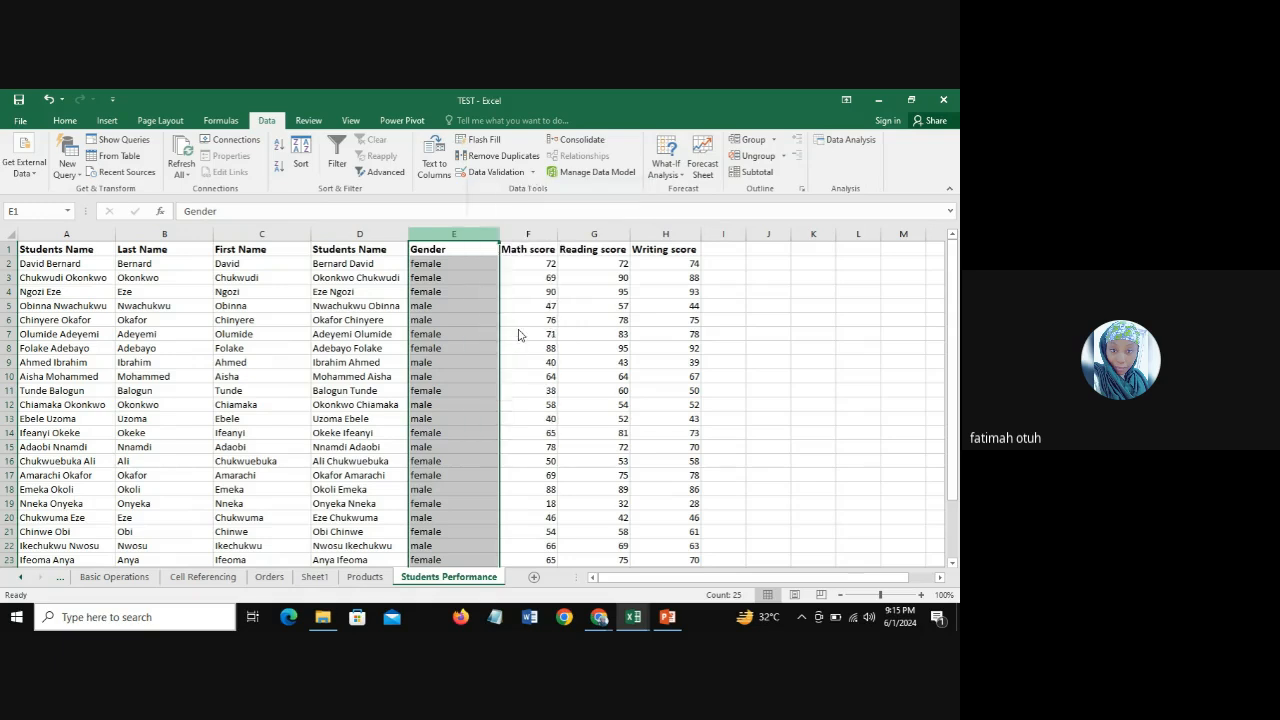
# Step: Try copying the joined Students Name column D into blank column E and widening column E to fit
pyautogui.click(351, 231)
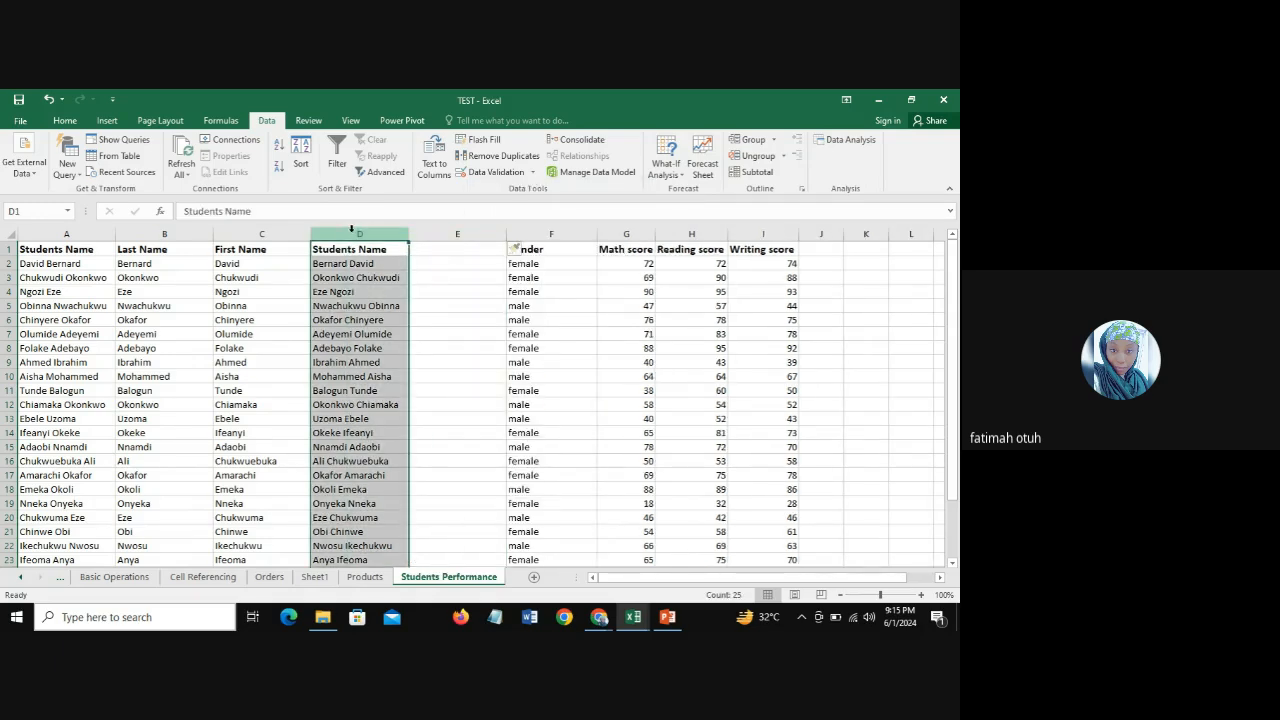
pyautogui.hotkey('ctrl', 'c')
pyautogui.click(459, 231)
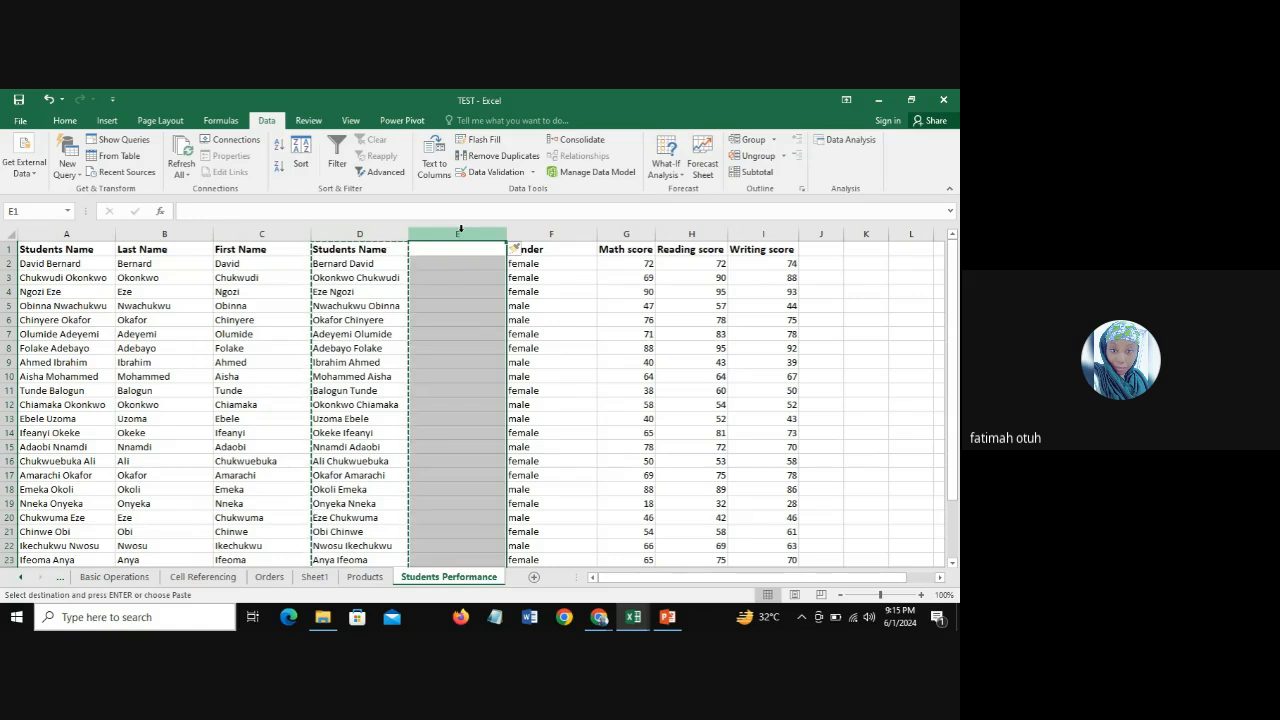
pyautogui.hotkey('ctrl', 'v')
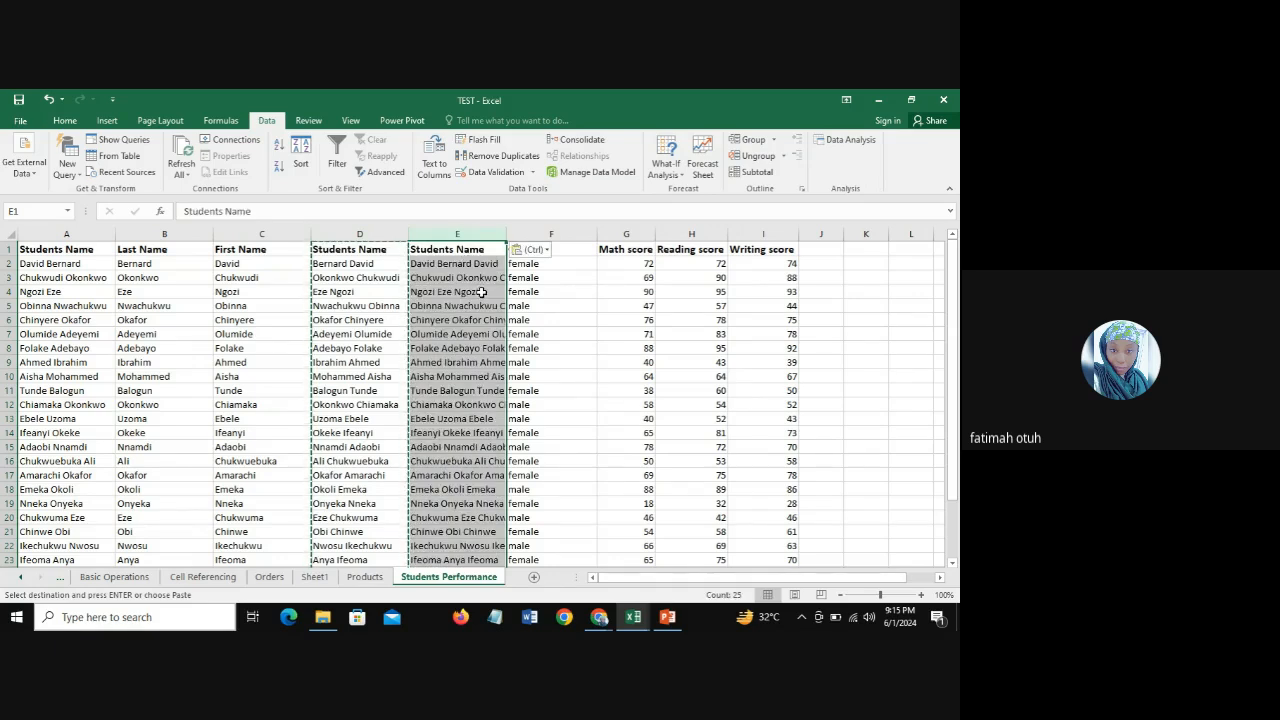
pyautogui.moveTo(507, 236); pyautogui.dragTo(545, 242)
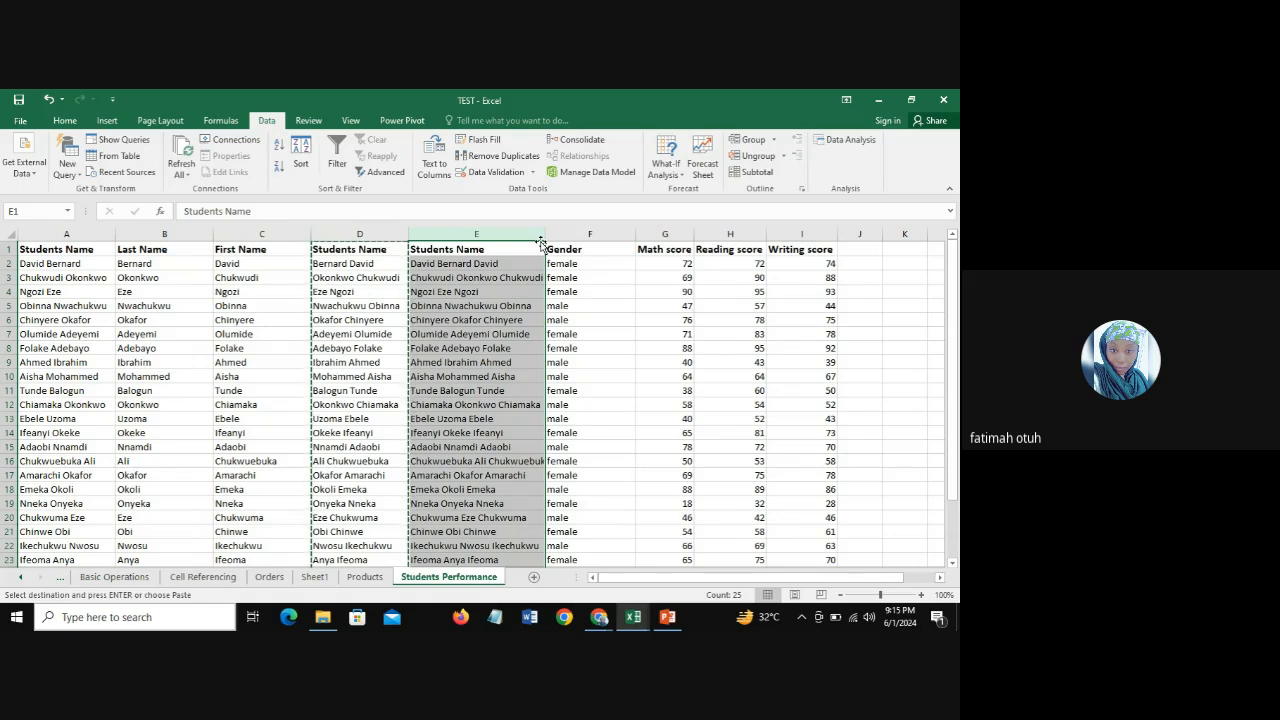
# Step: Undo the widening of column E and the column pasted into it
pyautogui.hotkey('ctrl', 'c')
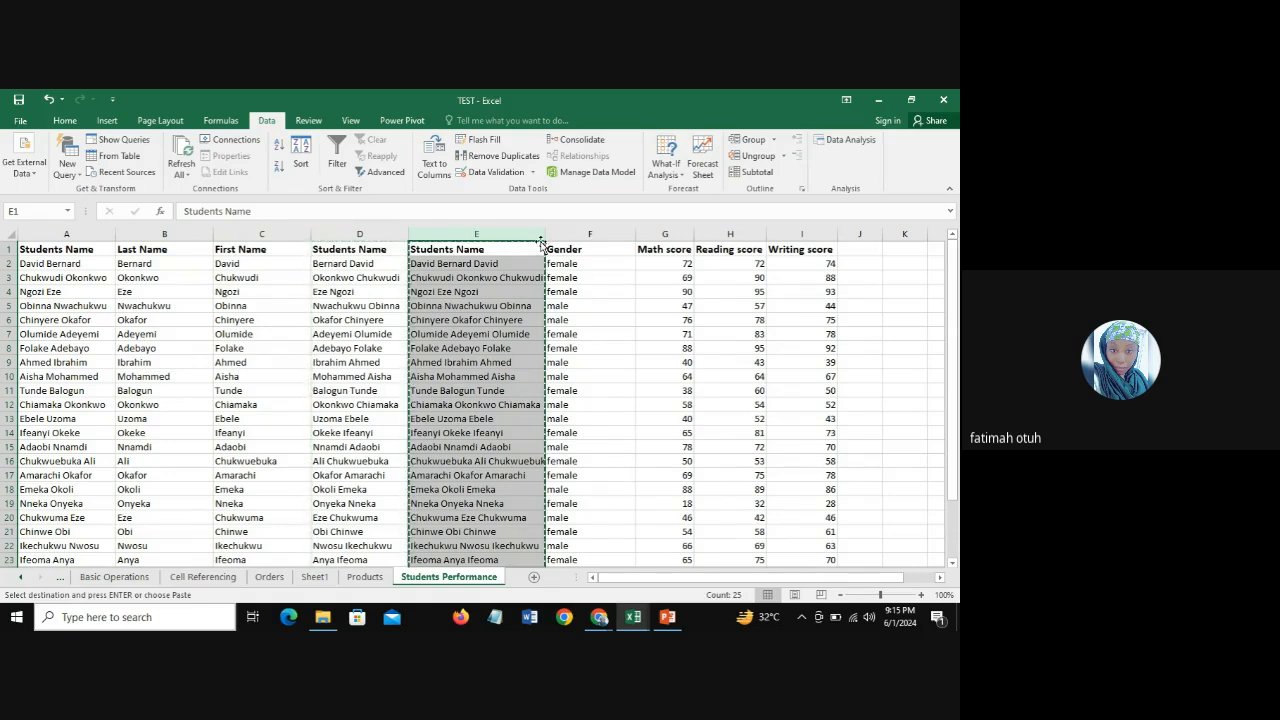
pyautogui.hotkey('ctrl', 'z')
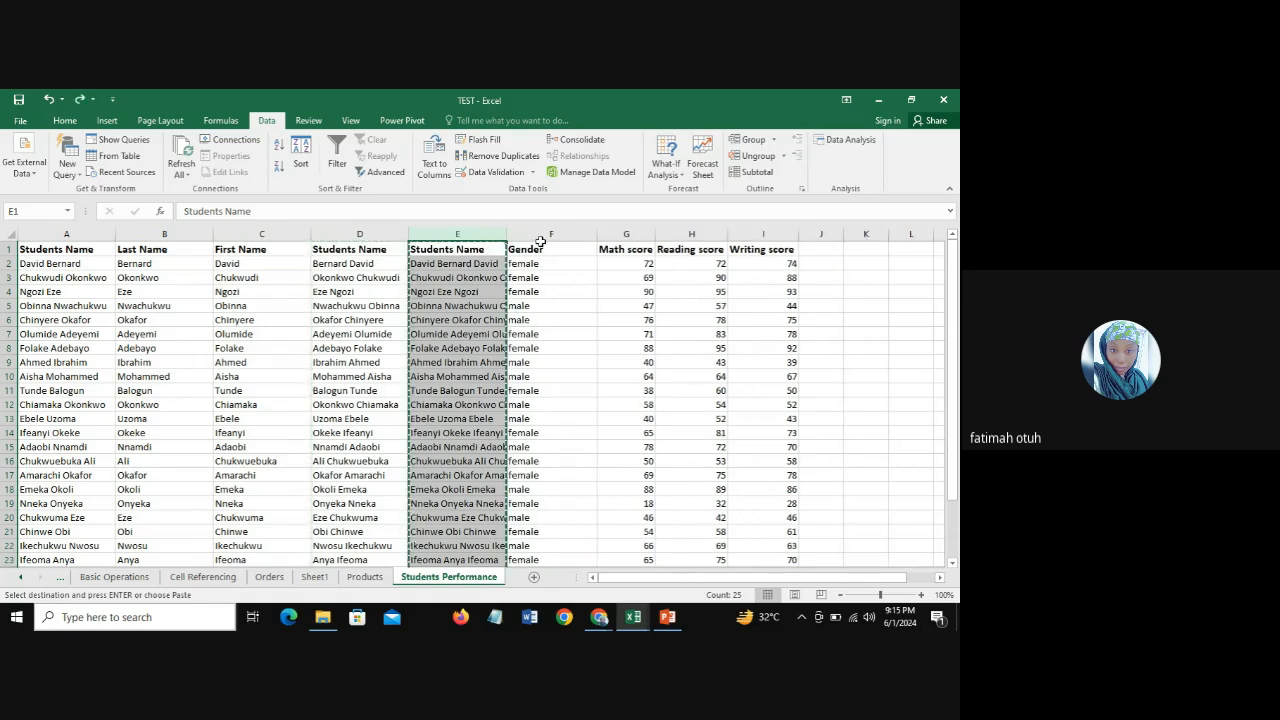
pyautogui.hotkey('ctrl', 'z')
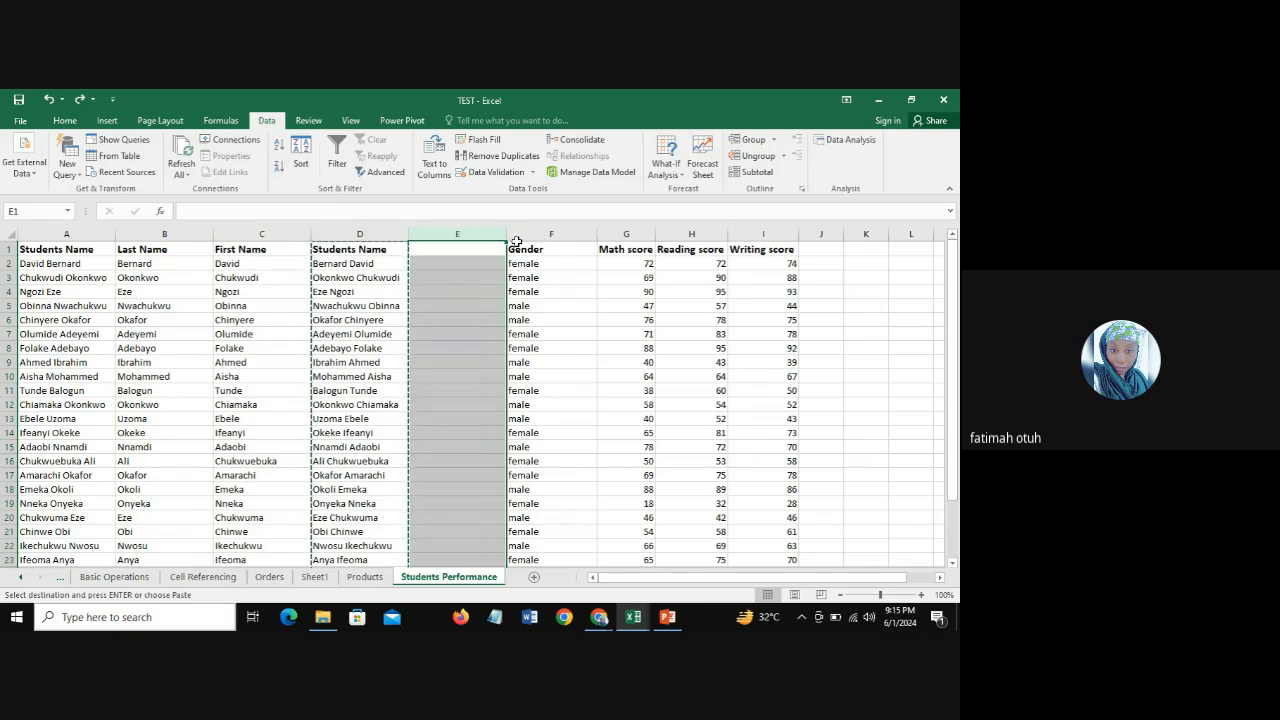
# Step: Paste the joined Students Name column D into column E again, using the standard Paste option that keeps formulas
pyautogui.moveTo(359, 262); pyautogui.dragTo(359, 276)
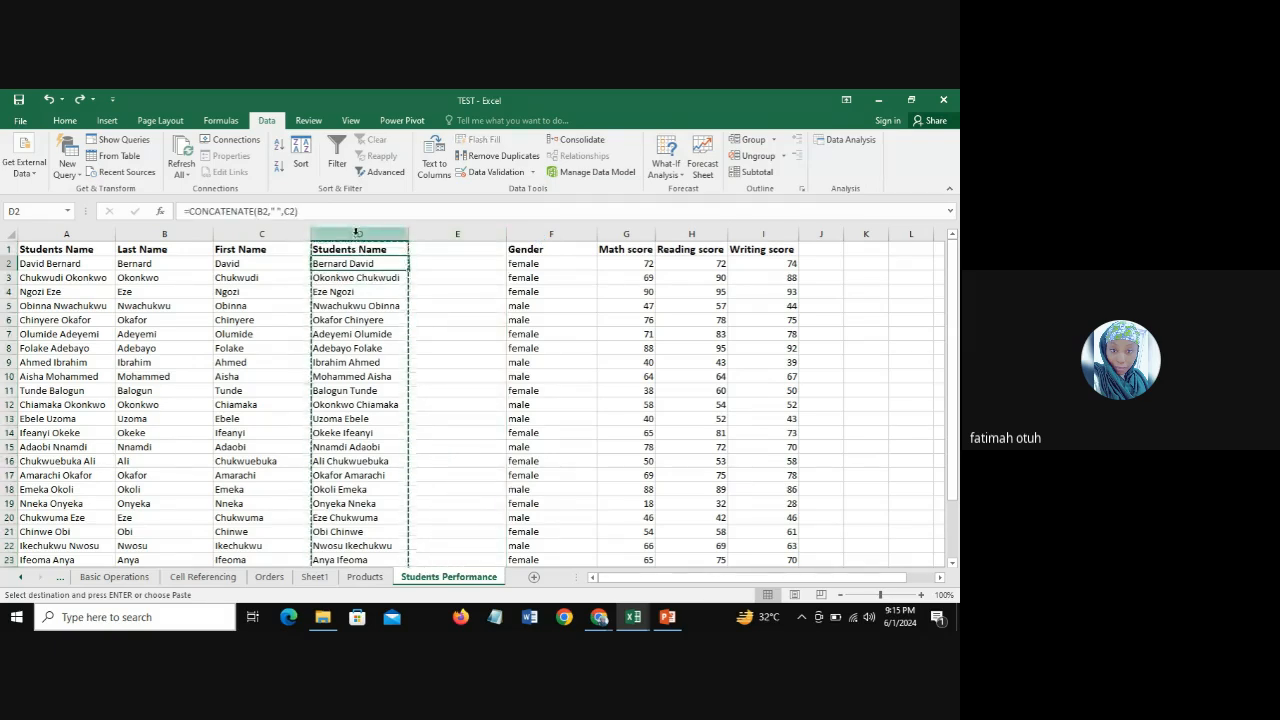
pyautogui.click(357, 233)
pyautogui.click(456, 233)
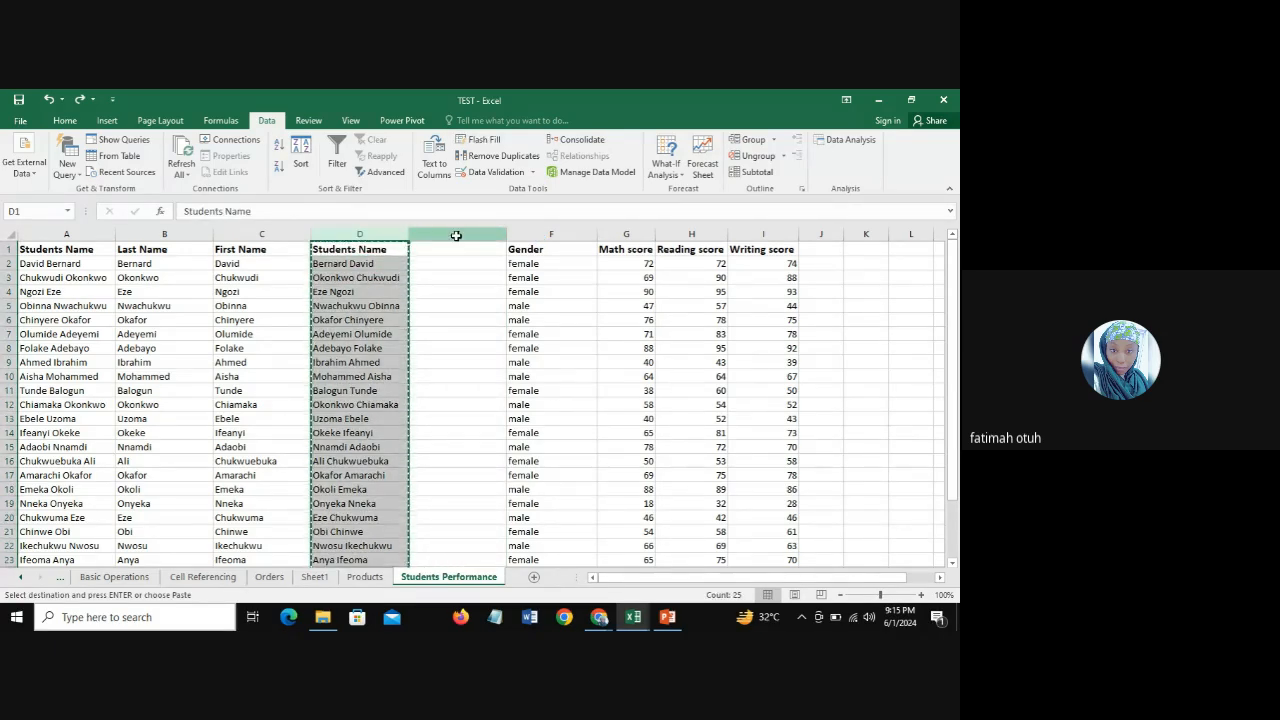
pyautogui.click(359, 232)
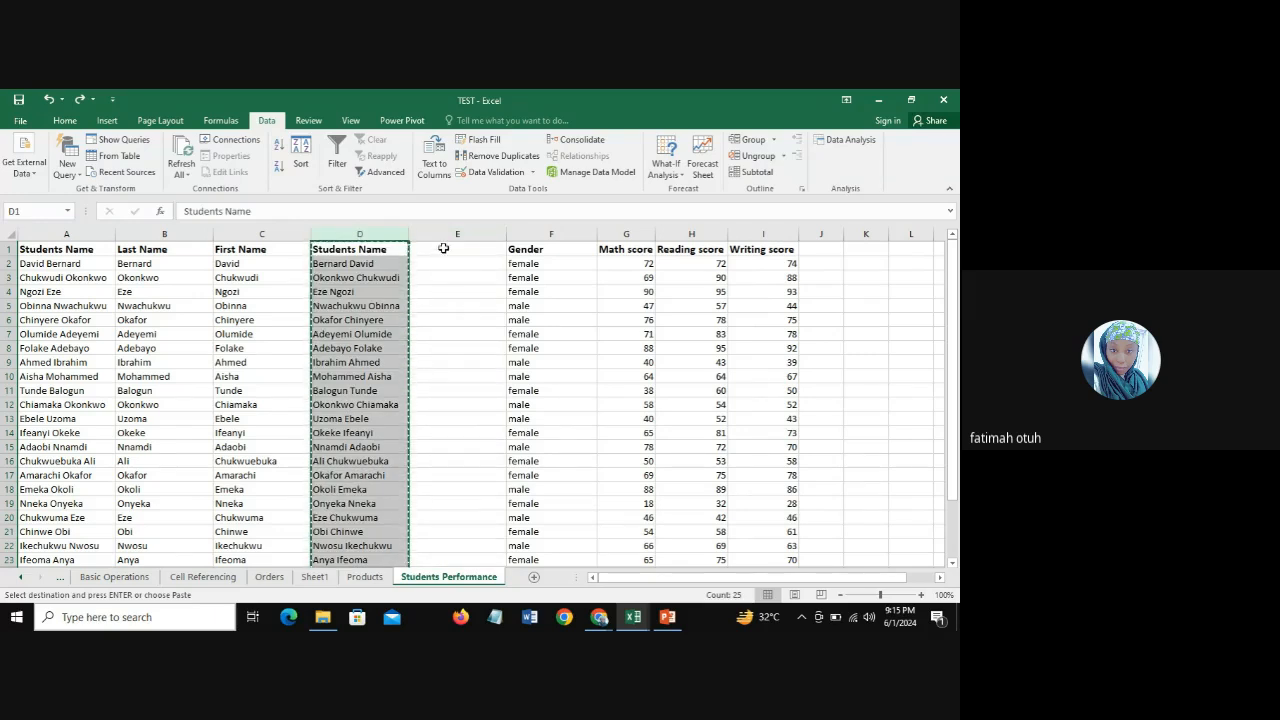
pyautogui.click(443, 233)
pyautogui.hotkey('ctrl', 'v')
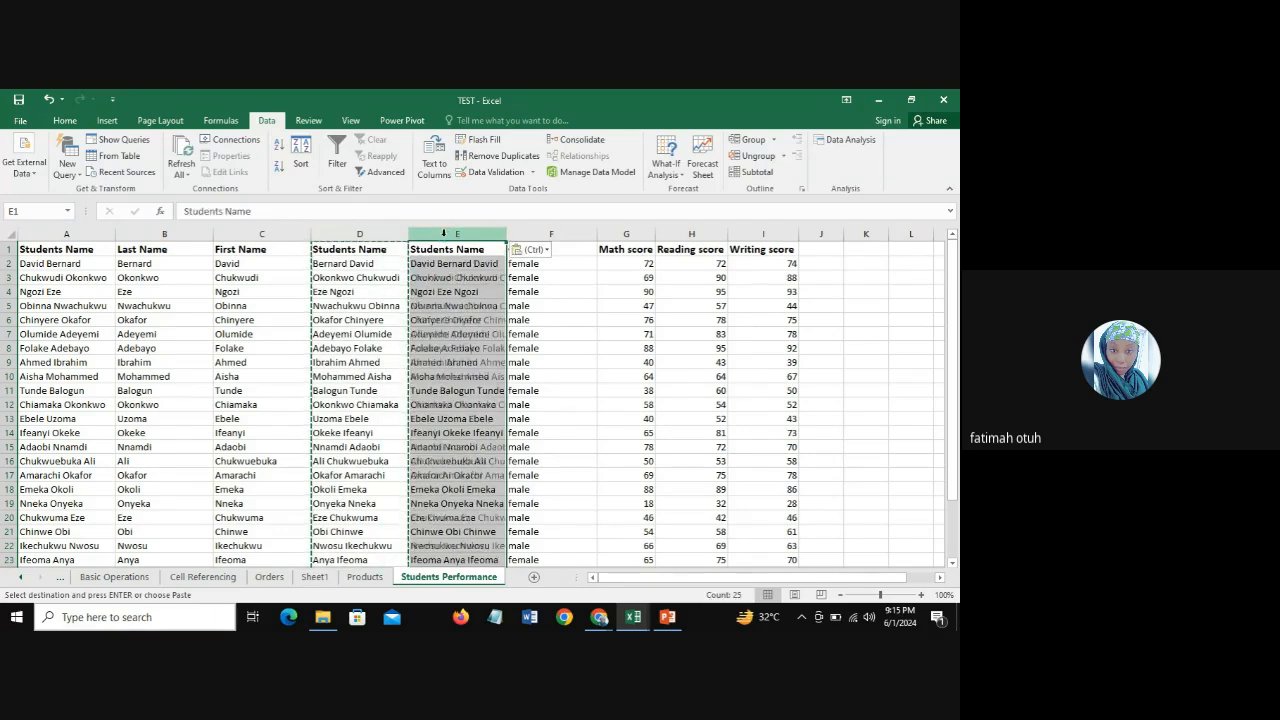
pyautogui.click(546, 252)
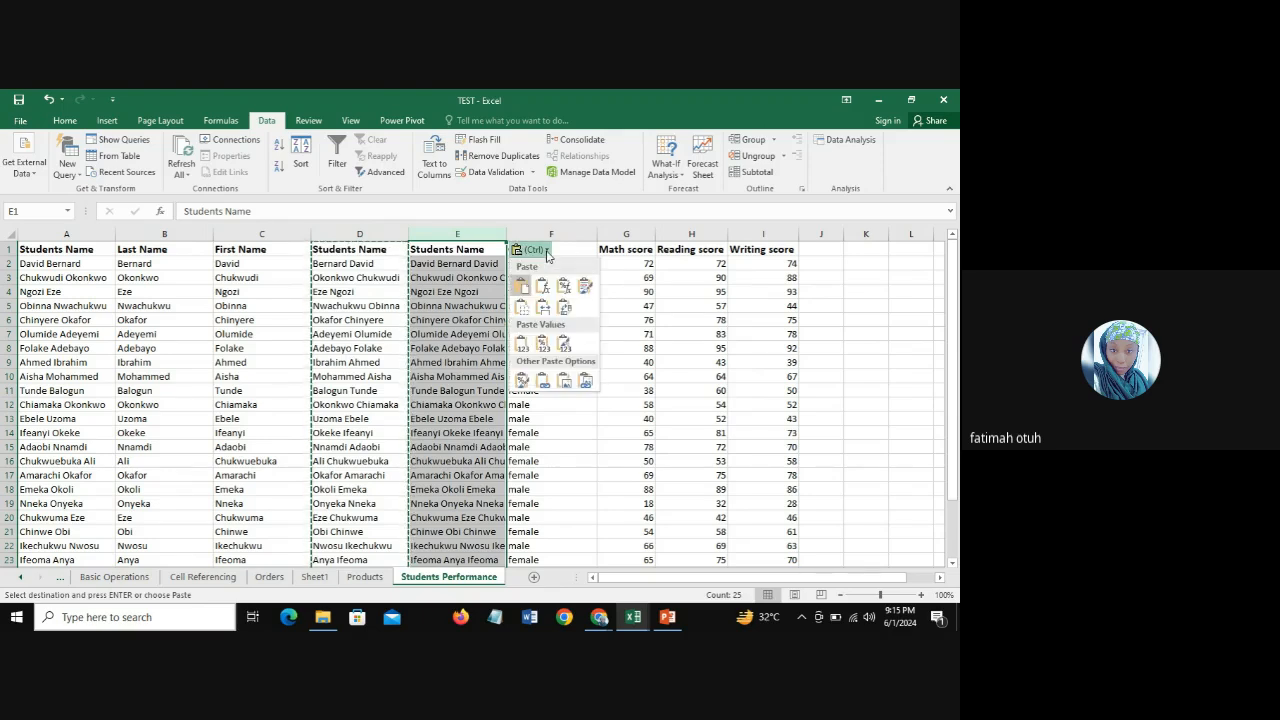
pyautogui.click(520, 287)
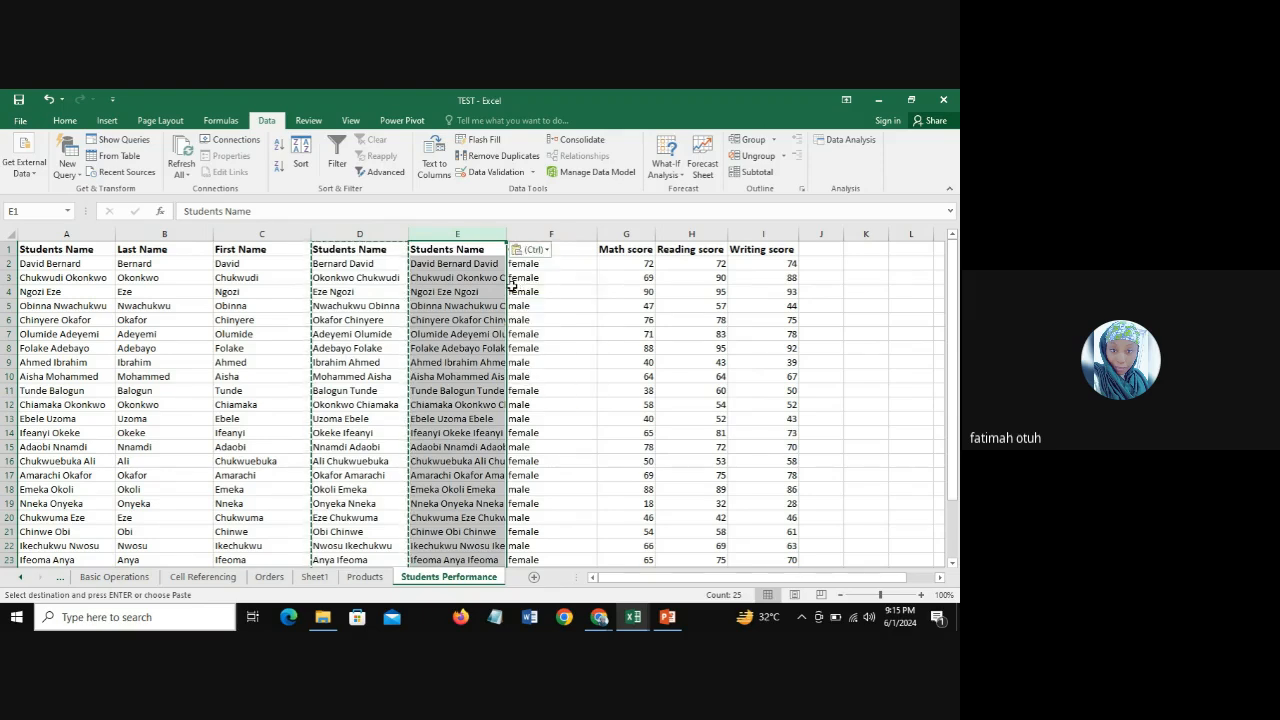
# Step: Clear the pasted Students Name copy from column E
pyautogui.click(545, 252)
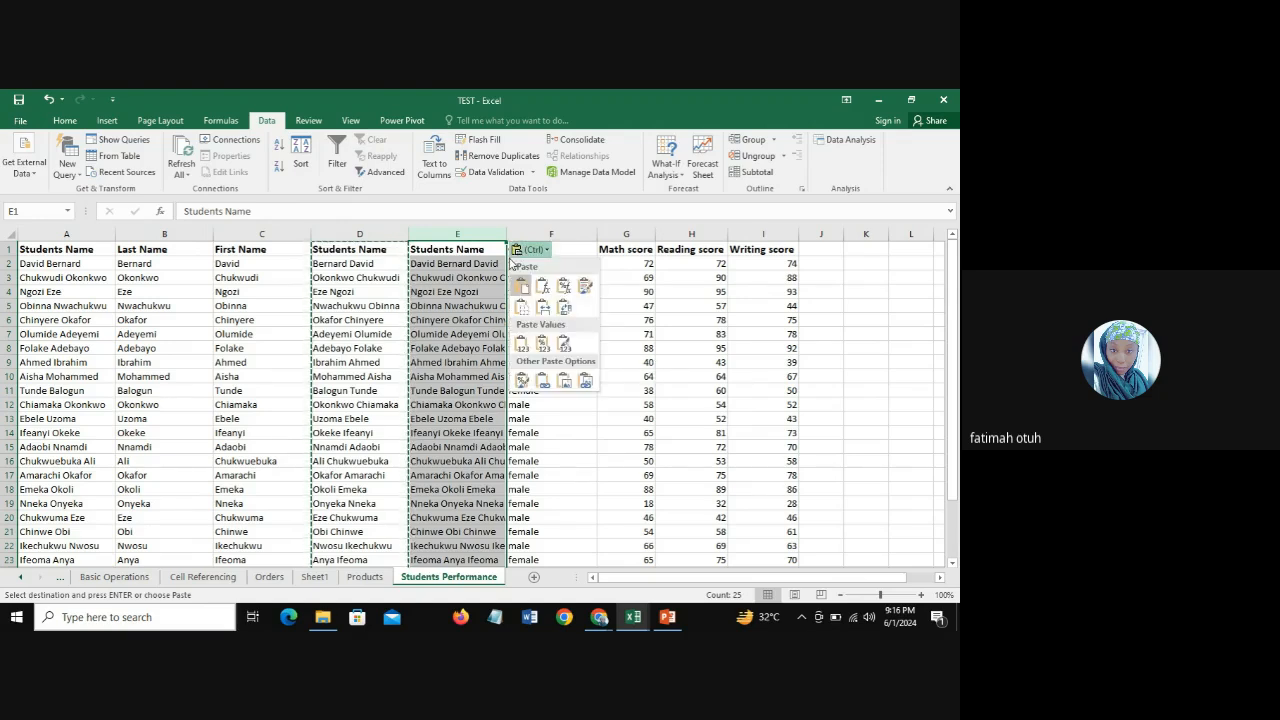
pyautogui.click(465, 237)
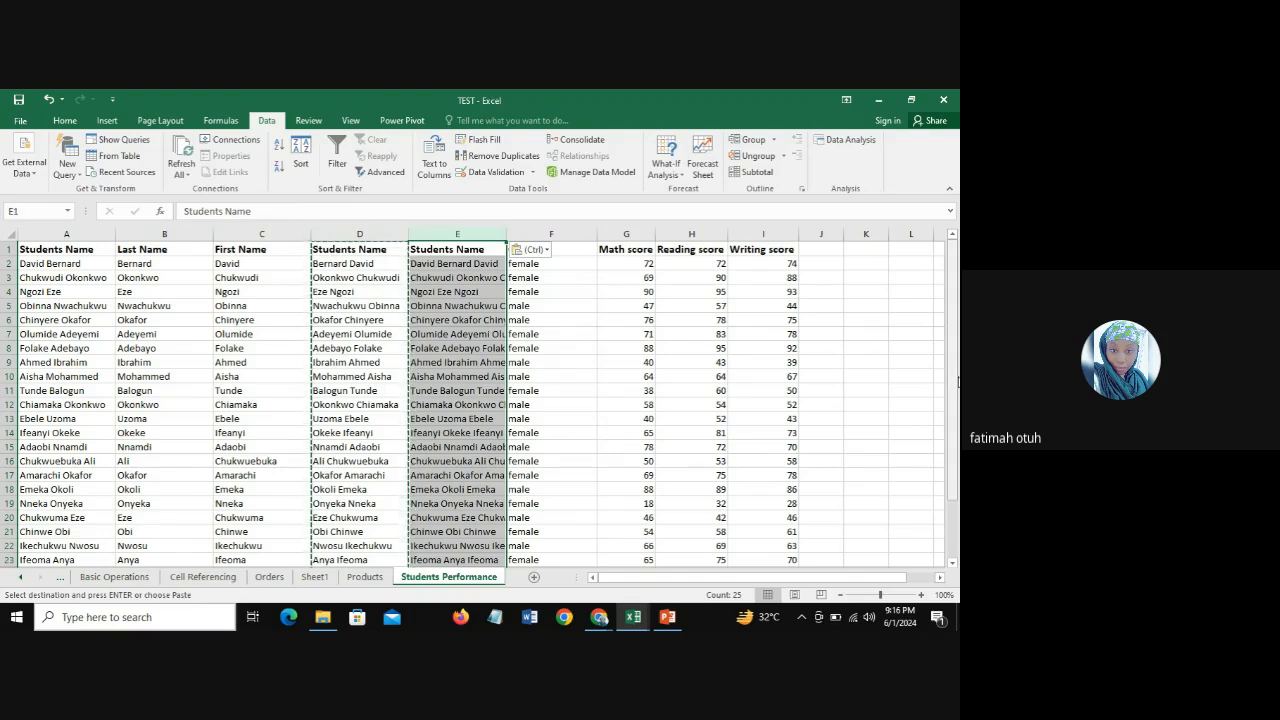
pyautogui.press('Delete')
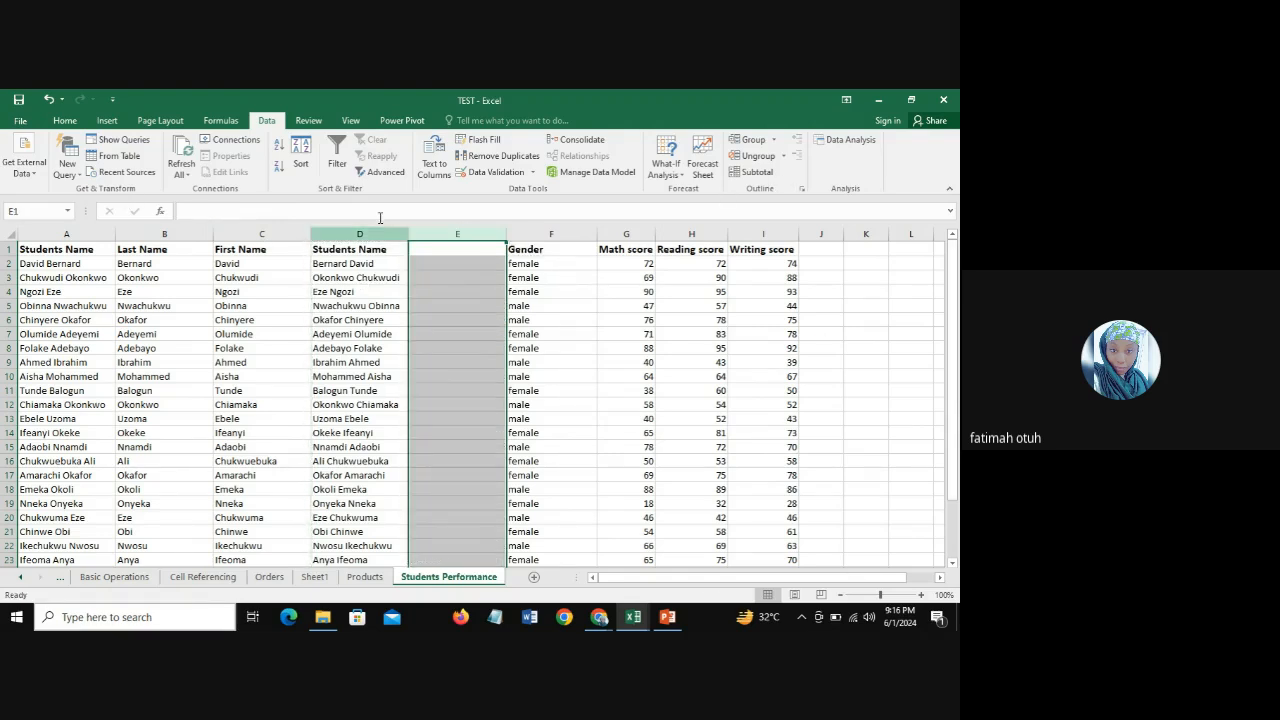
# Step: Insert another blank column directly before the Gender column
pyautogui.click(536, 234)
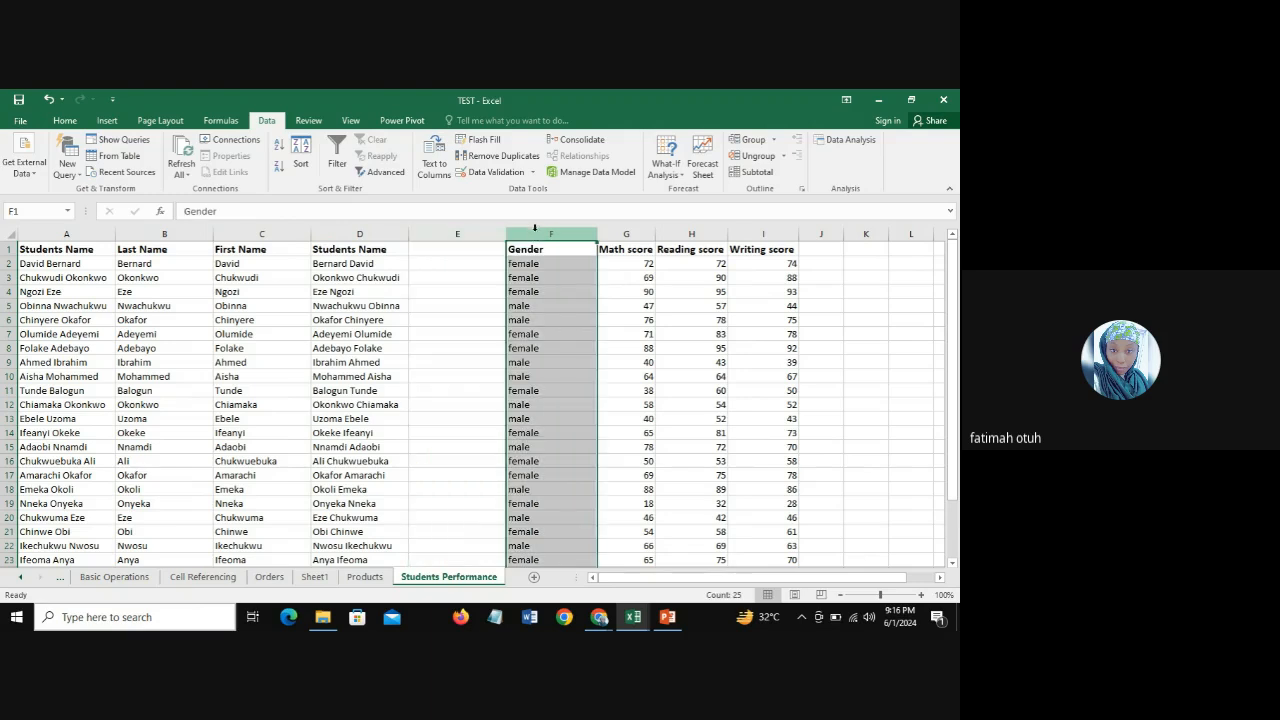
pyautogui.rightClick(538, 234)
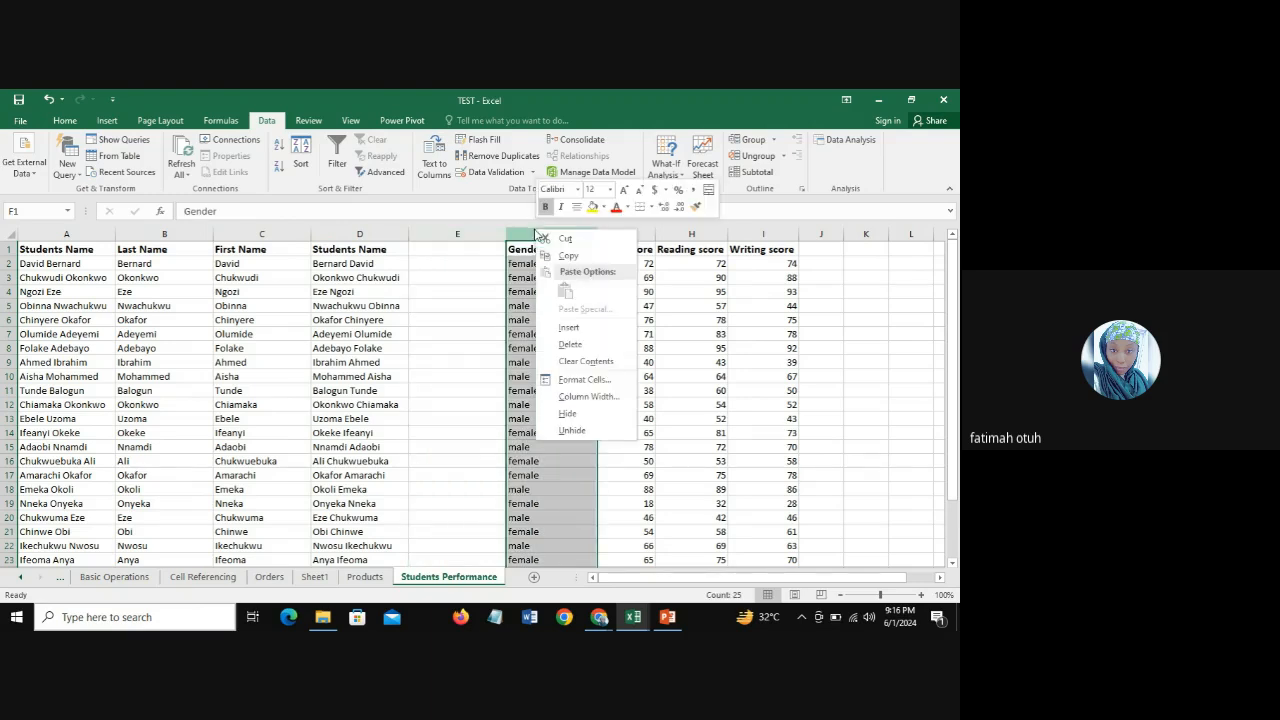
pyautogui.click(568, 327)
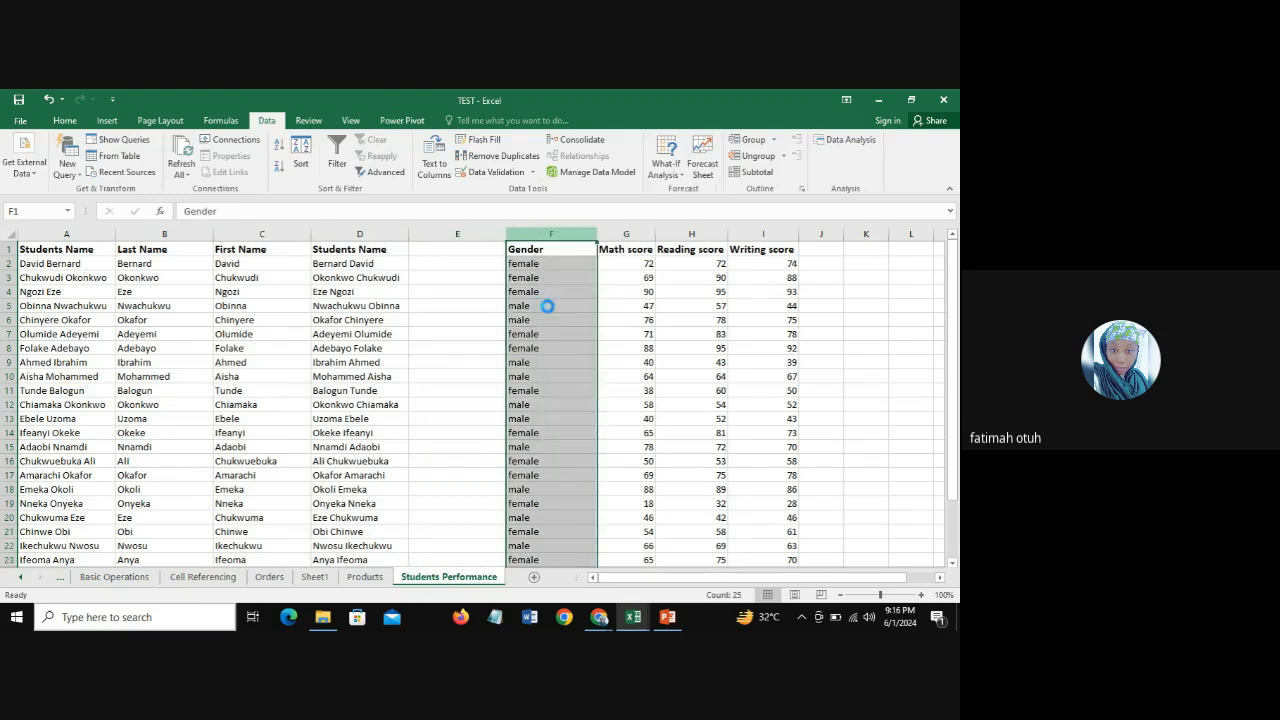
# Step: Copy the joined Students Name range D1:D25, header included, into column E starting at E1
pyautogui.click(365, 263)
pyautogui.moveTo(365, 263); pyautogui.dragTo(343, 548)
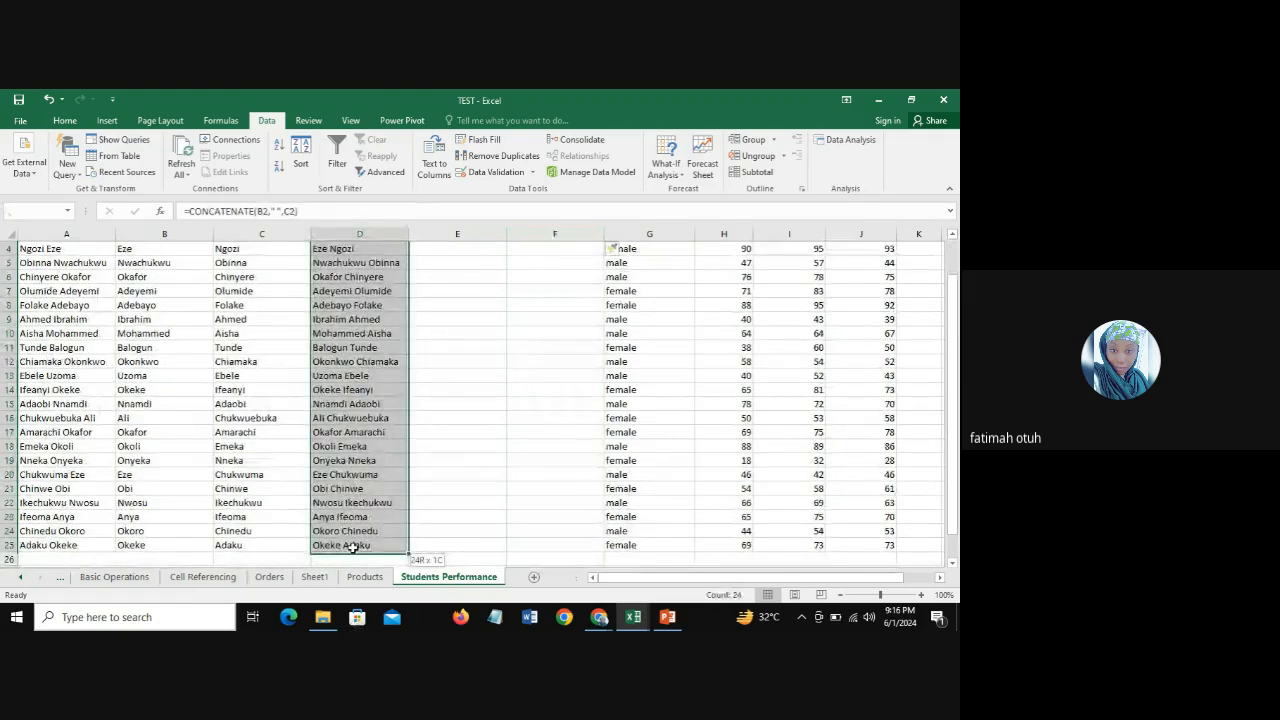
pyautogui.scroll(1, 430, 326)
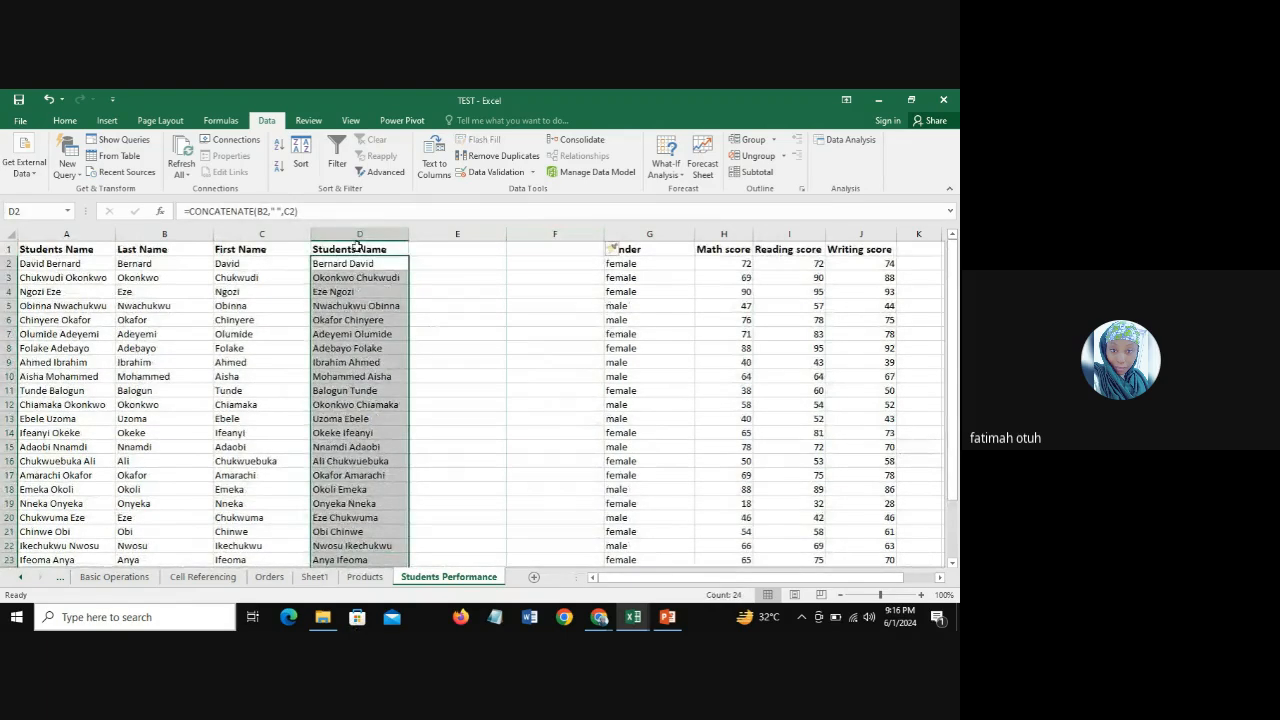
pyautogui.moveTo(363, 251); pyautogui.dragTo(350, 525)
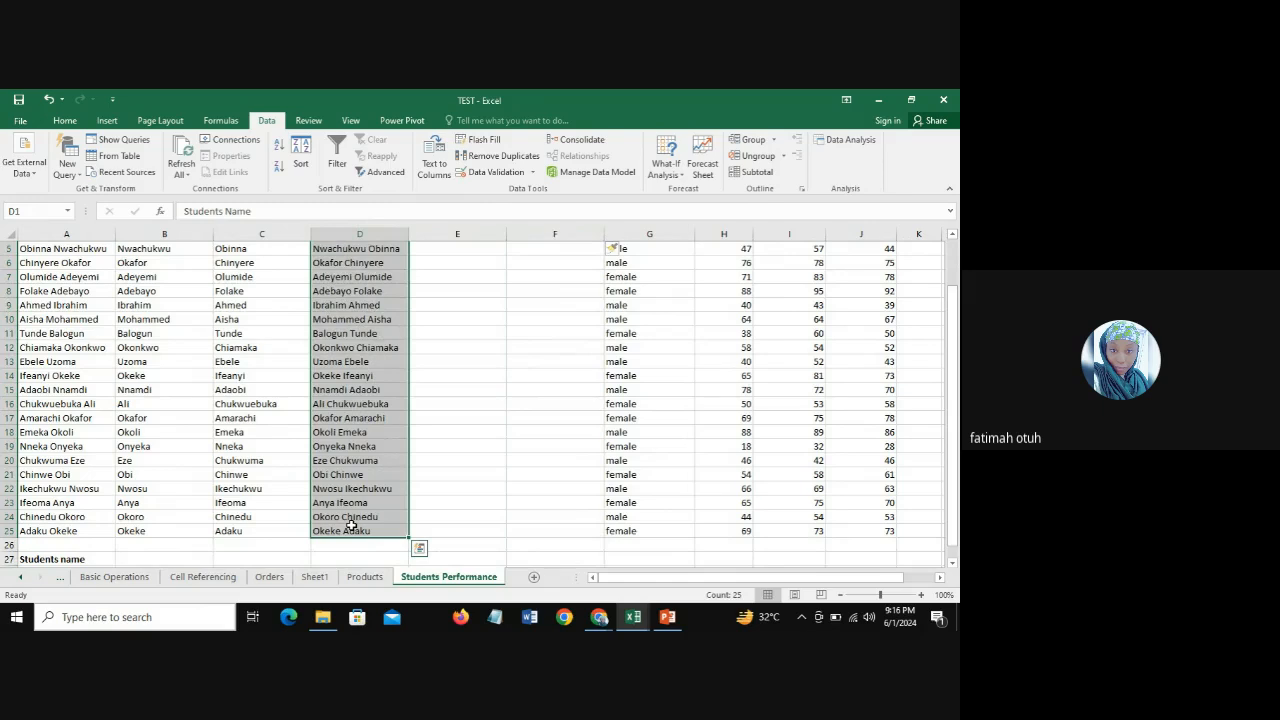
pyautogui.hotkey('ctrl', 'c')
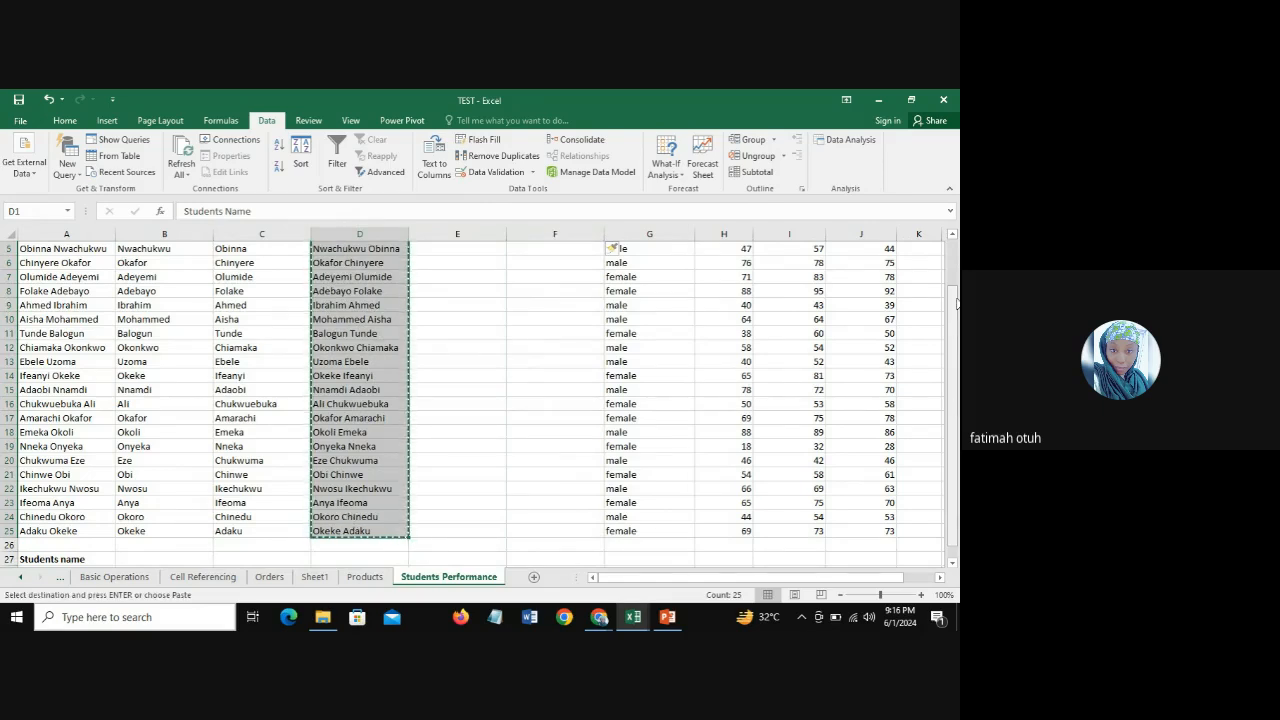
pyautogui.scroll(2, 641, 331)
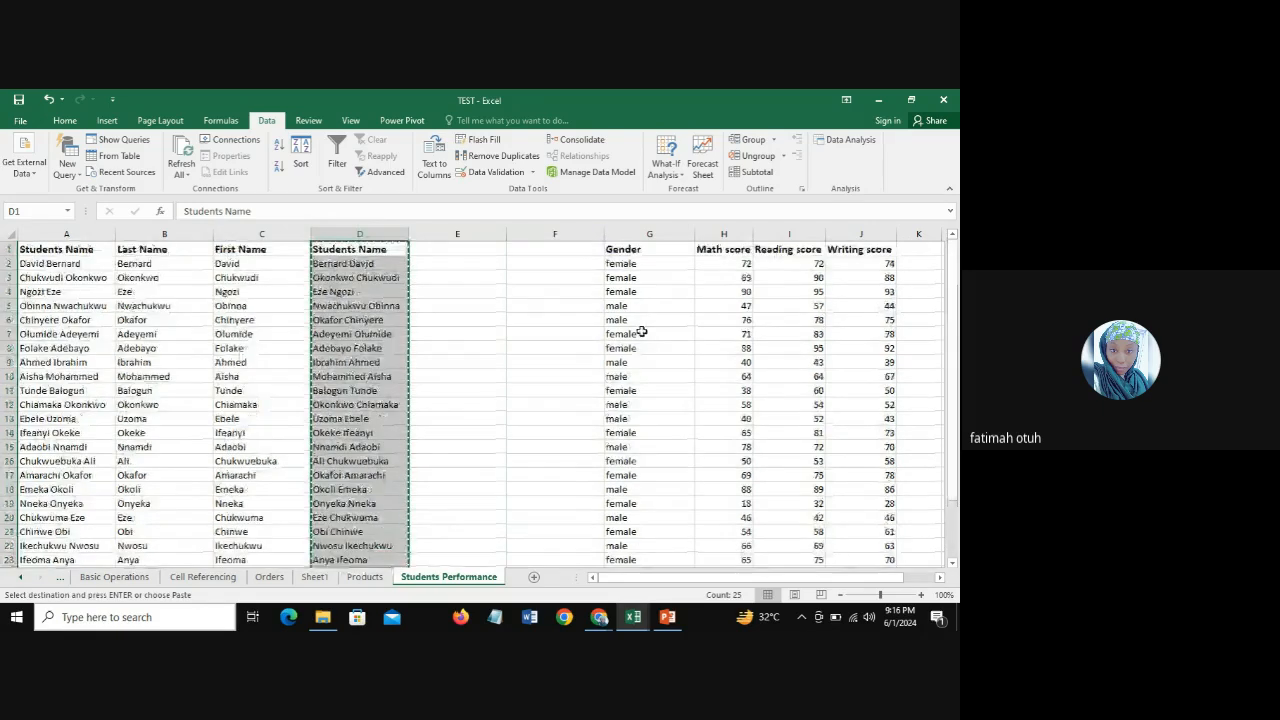
pyautogui.click(443, 251)
pyautogui.hotkey('ctrl', 'v')
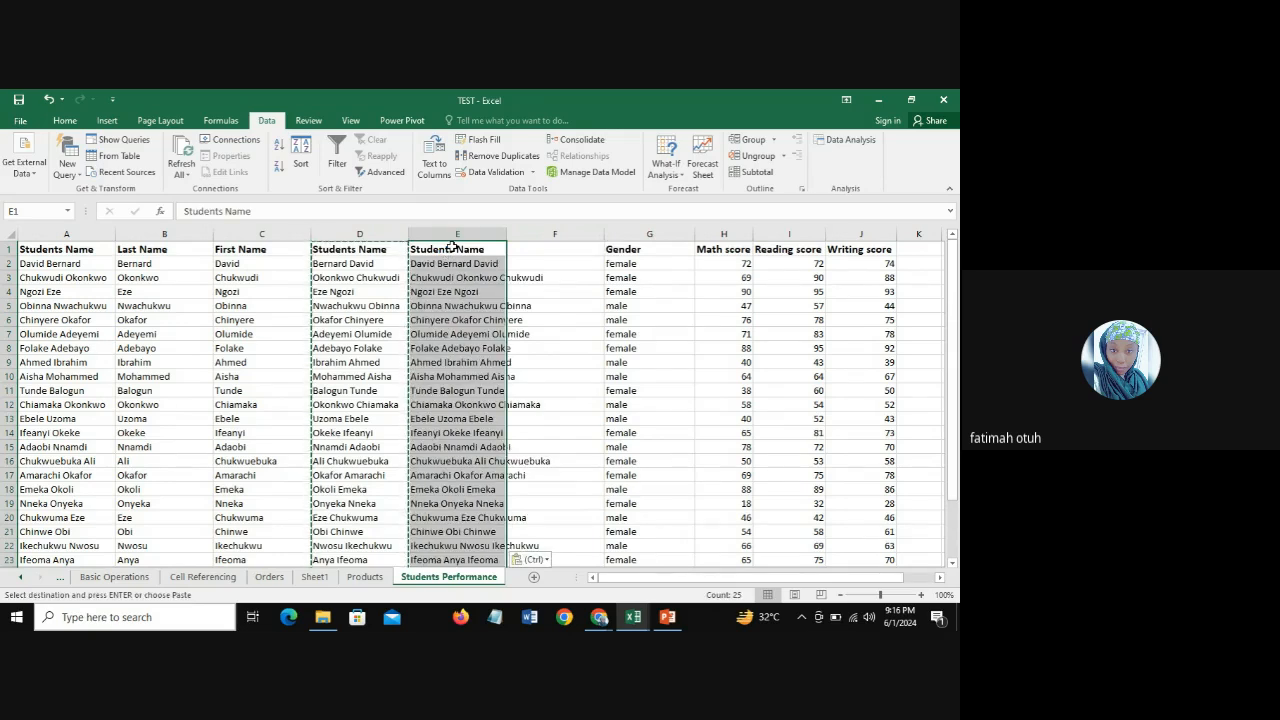
# Step: Undo the paste into column E and paste the copied Students Name range into column F starting at F1 instead
pyautogui.press('Delete')
pyautogui.click(543, 251)
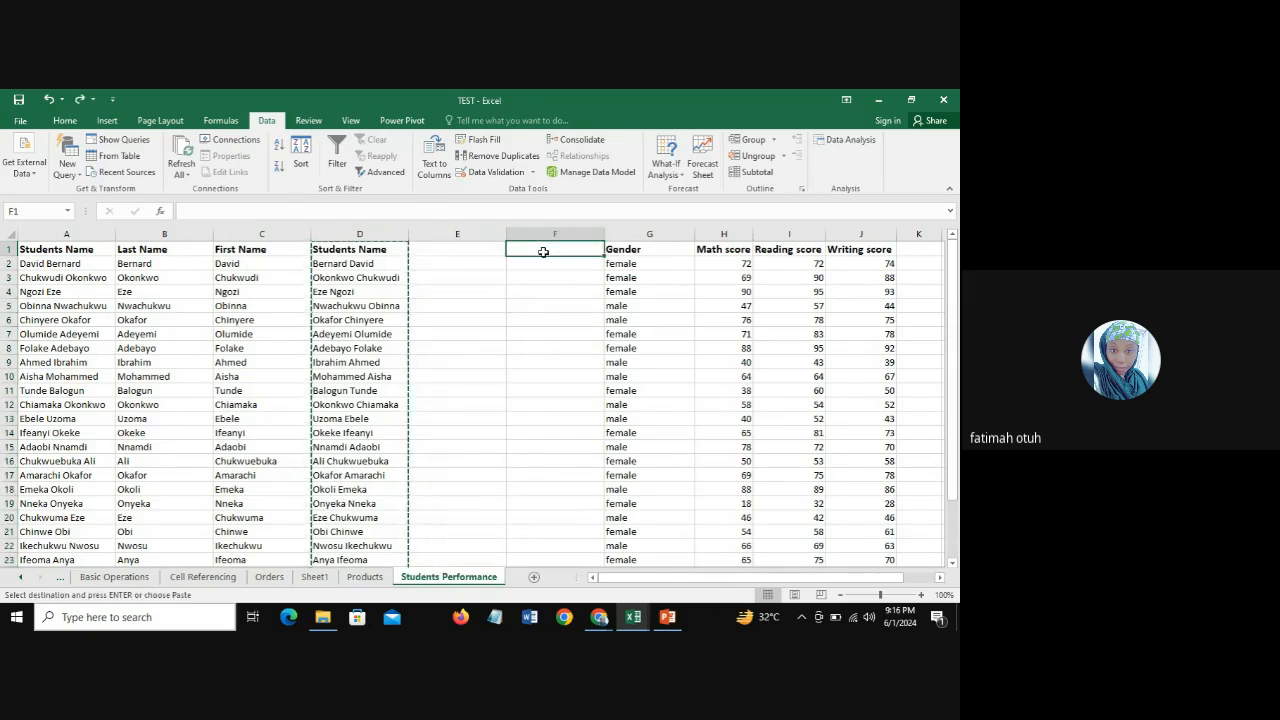
pyautogui.hotkey('ctrl', 'v')
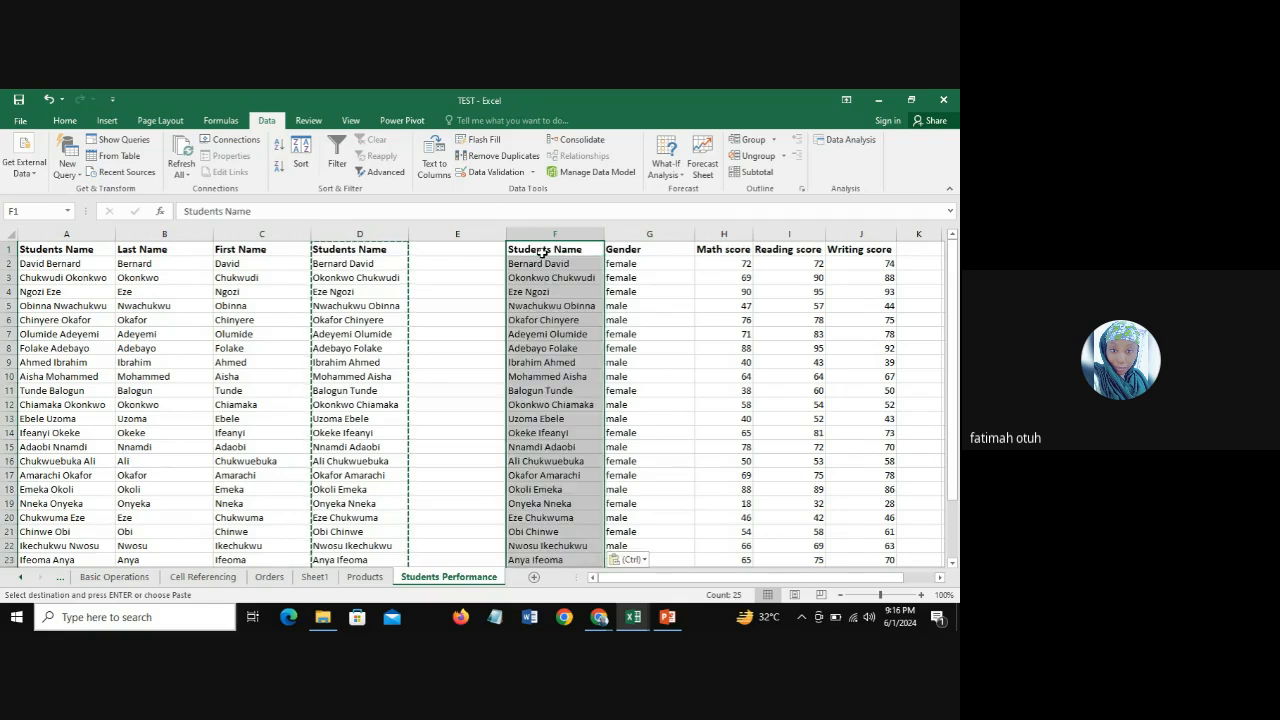
# Step: Delete the empty column E and clear the contents of the pasted Students Name column that moves into its place
pyautogui.click(447, 235)
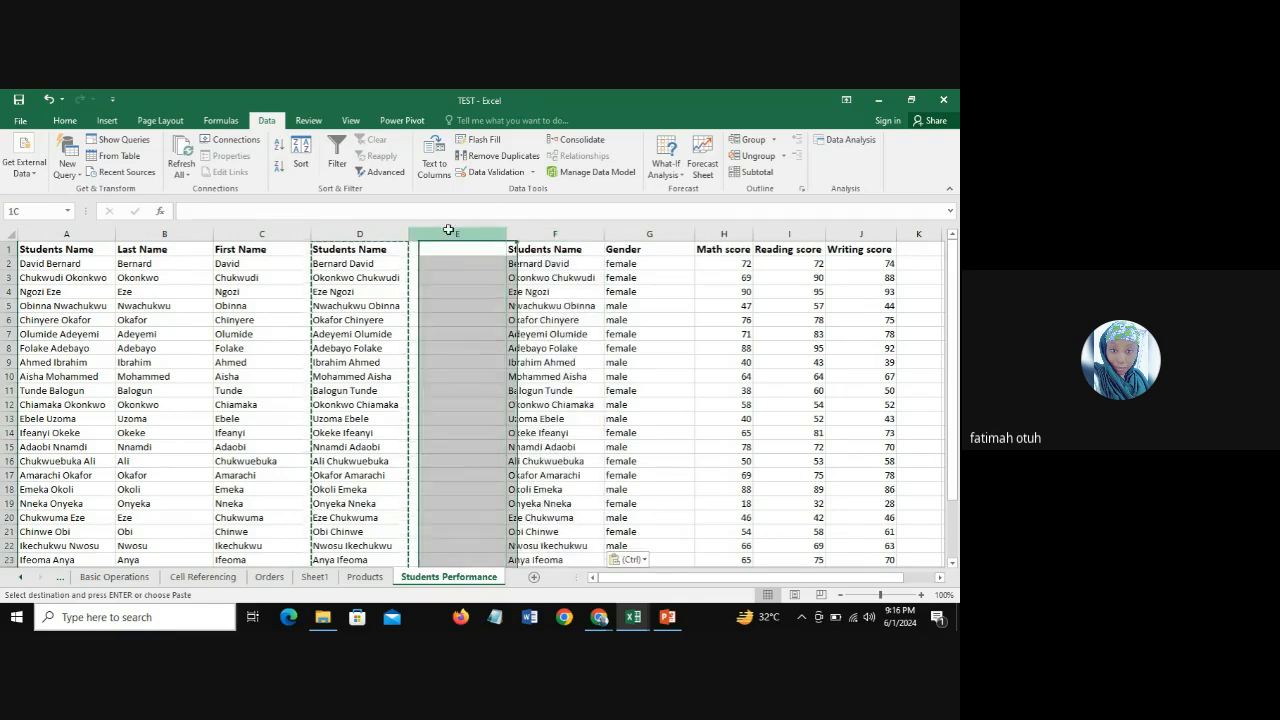
pyautogui.rightClick(451, 236)
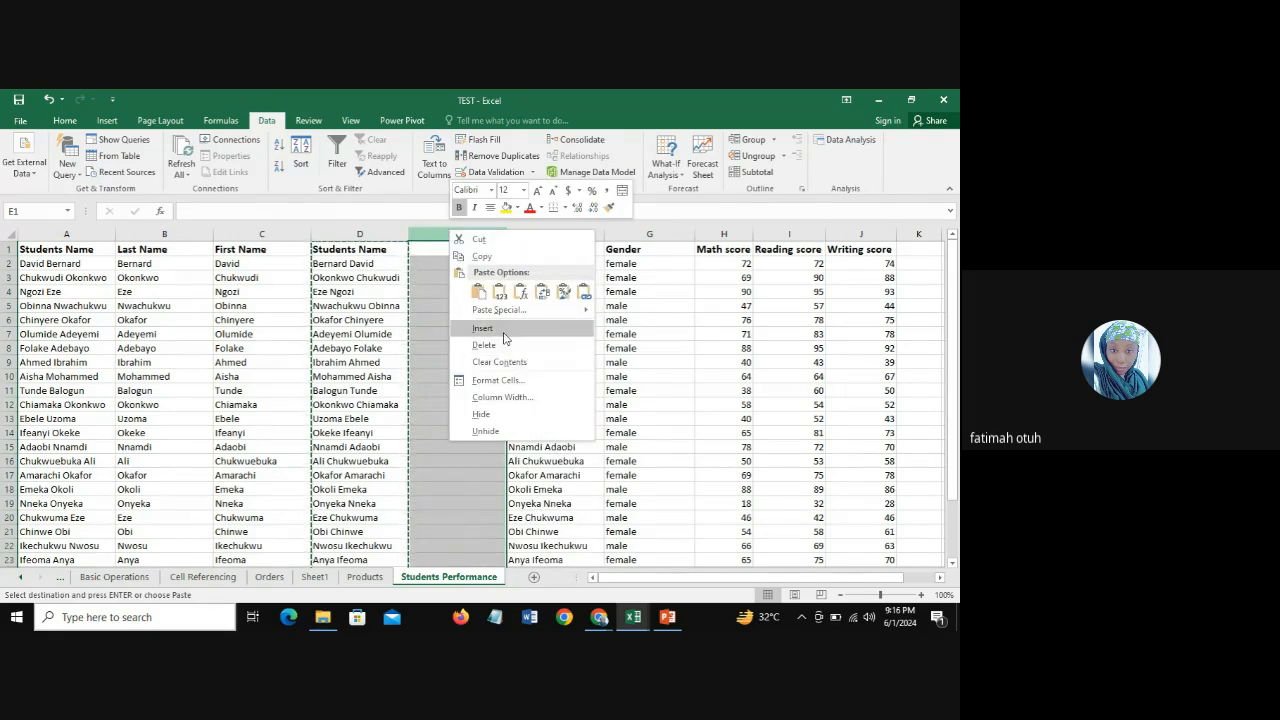
pyautogui.click(505, 352)
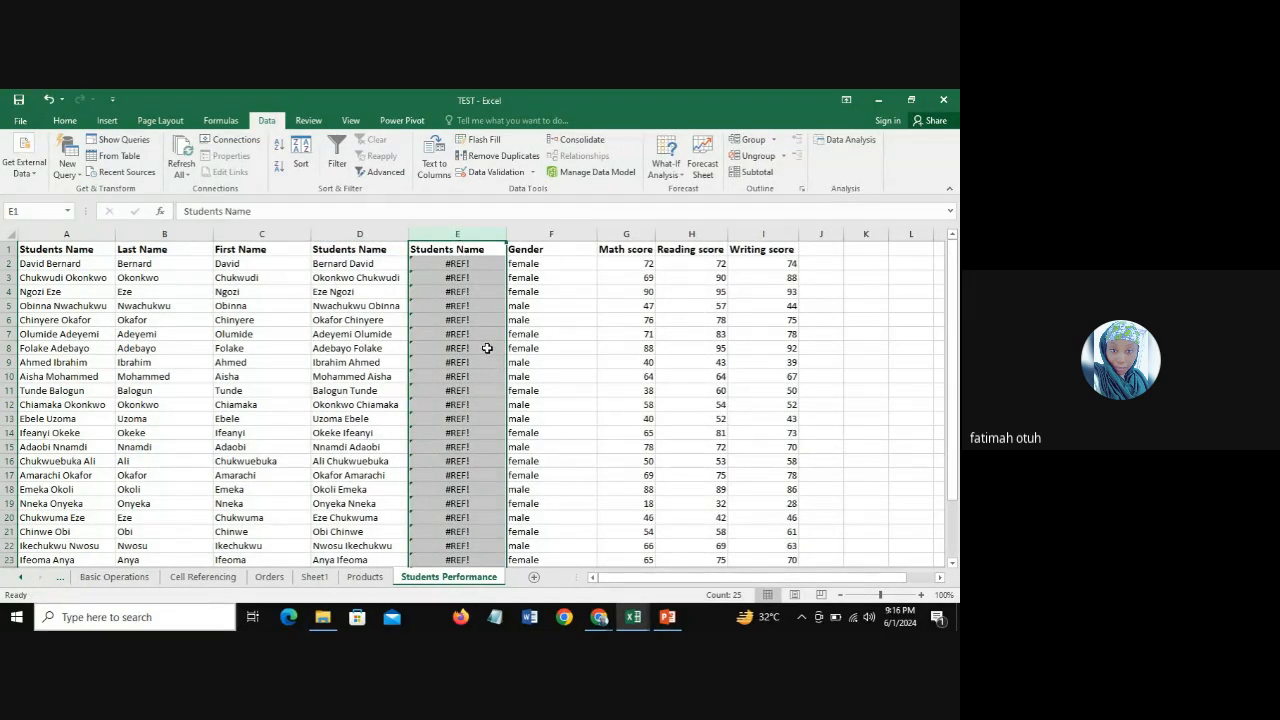
pyautogui.press('Delete')
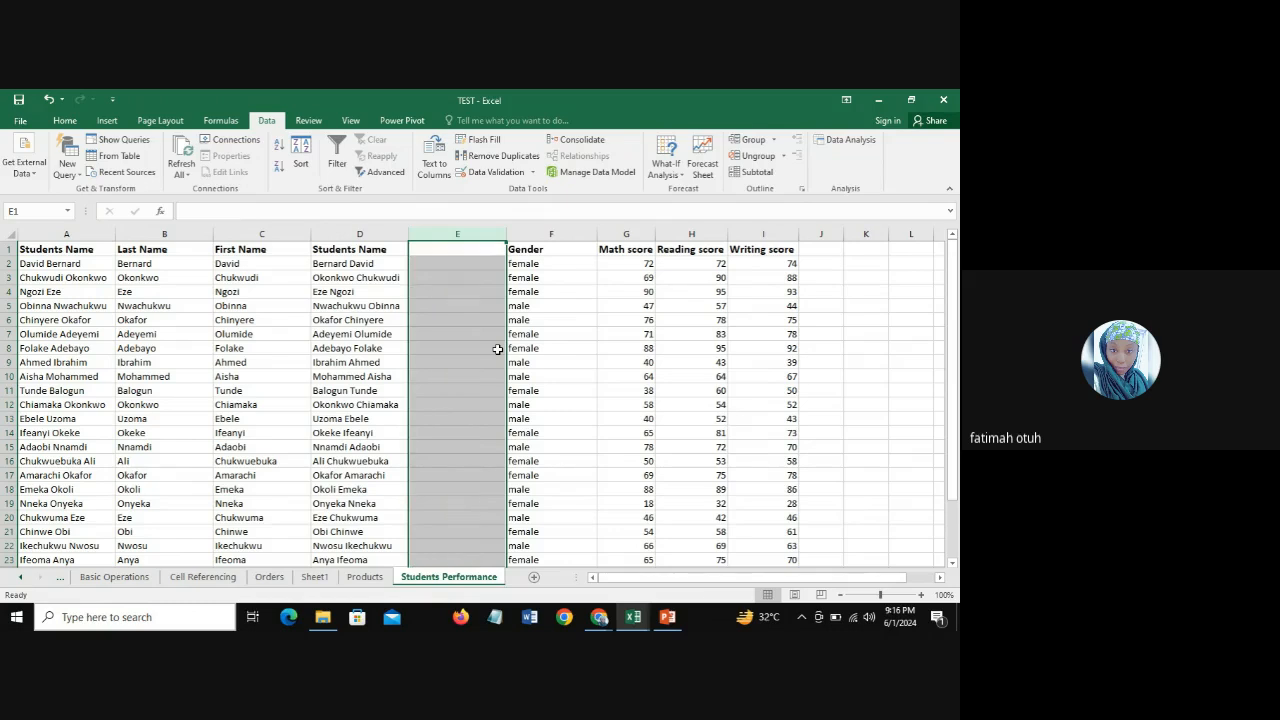
# Step: Examine the Last Name and First Name columns, the CONCATENATE formula in D2 and the blank column E beside it
pyautogui.click(457, 250)
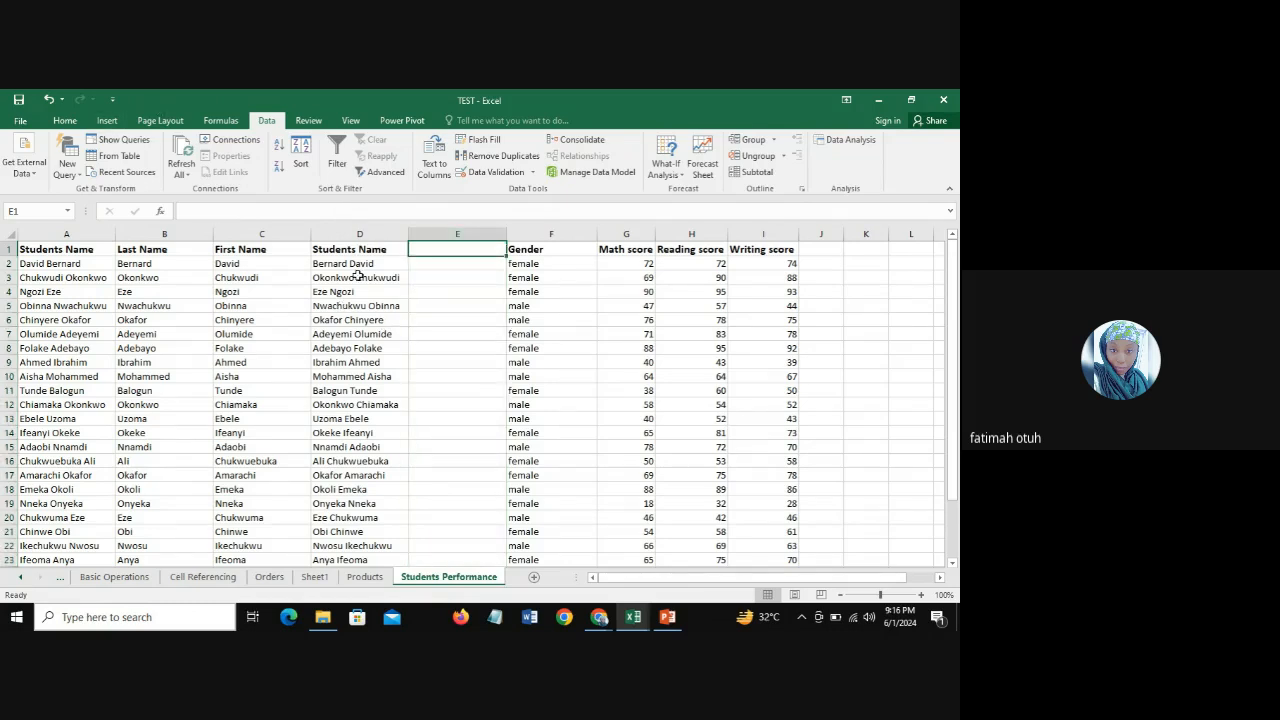
pyautogui.click(255, 265)
pyautogui.click(132, 260)
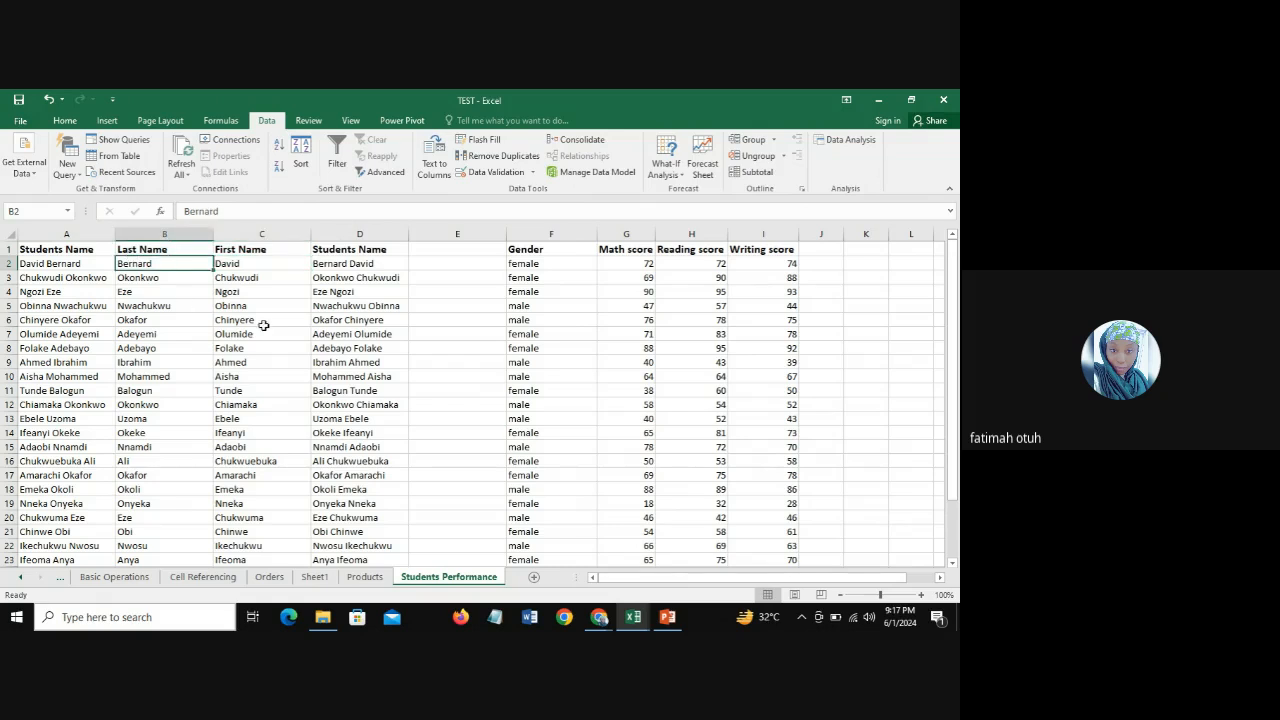
pyautogui.click(440, 263)
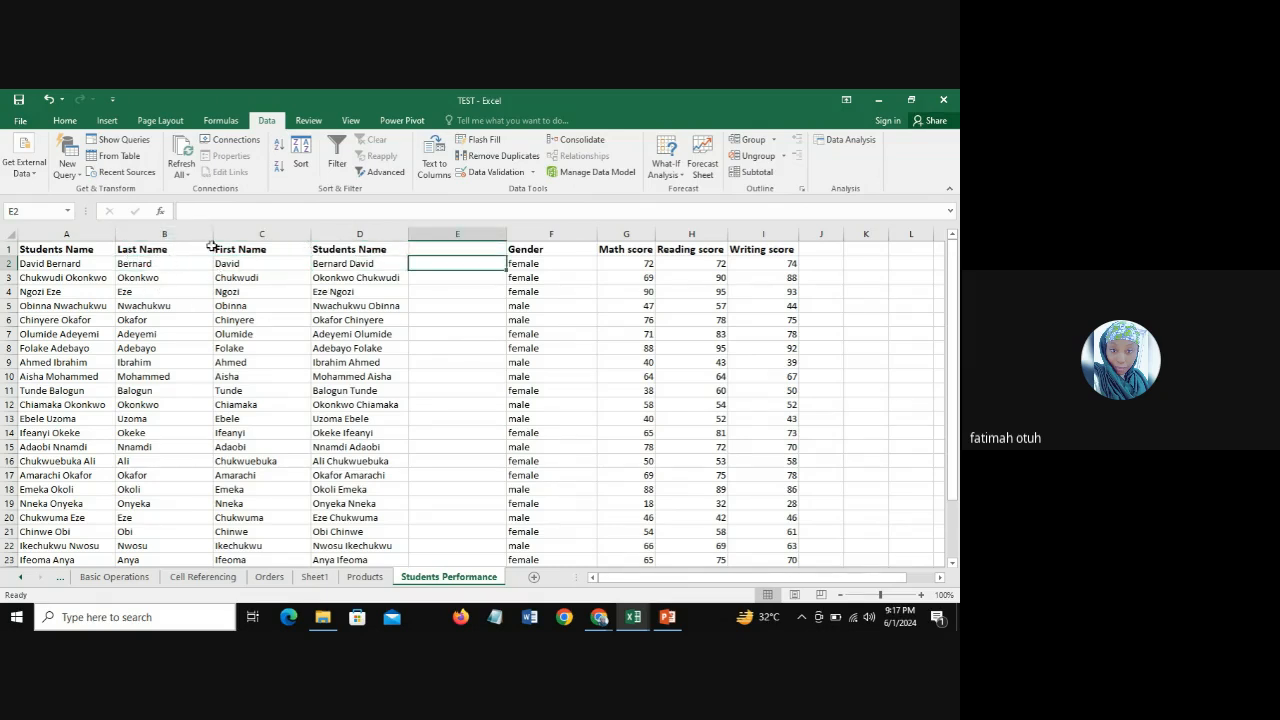
pyautogui.click(163, 233)
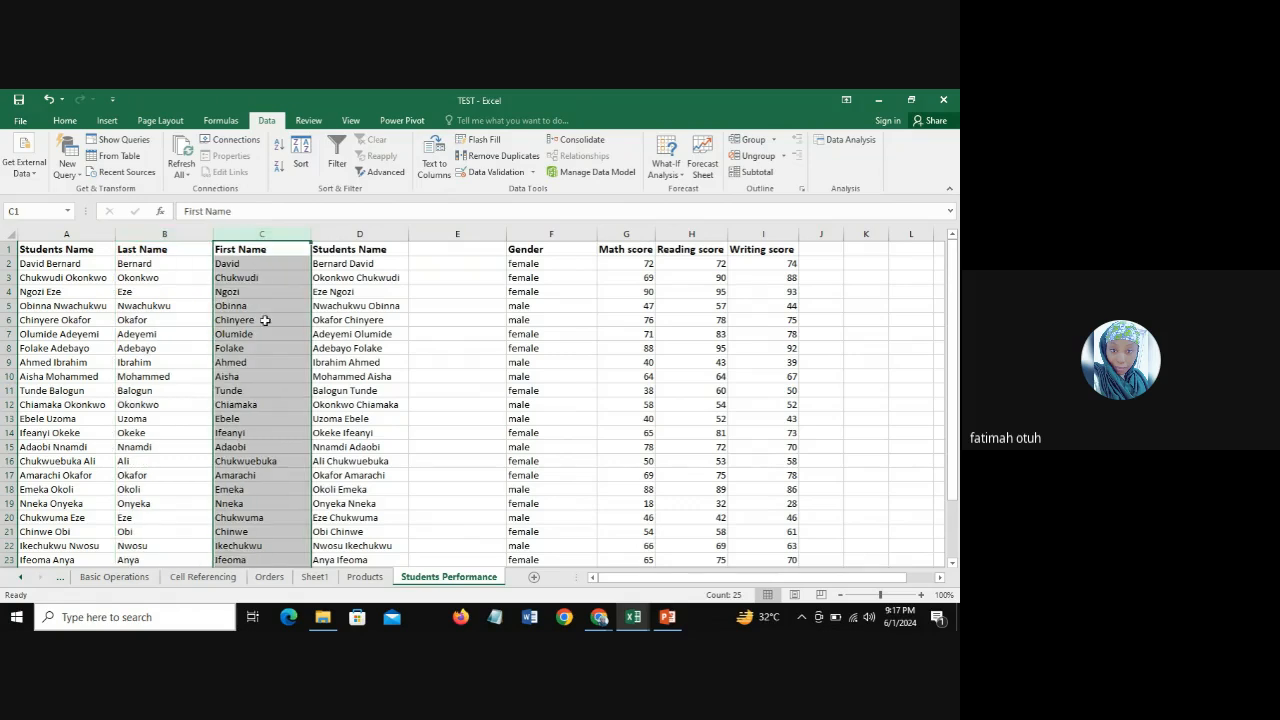
pyautogui.click(250, 233)
pyautogui.click(363, 234)
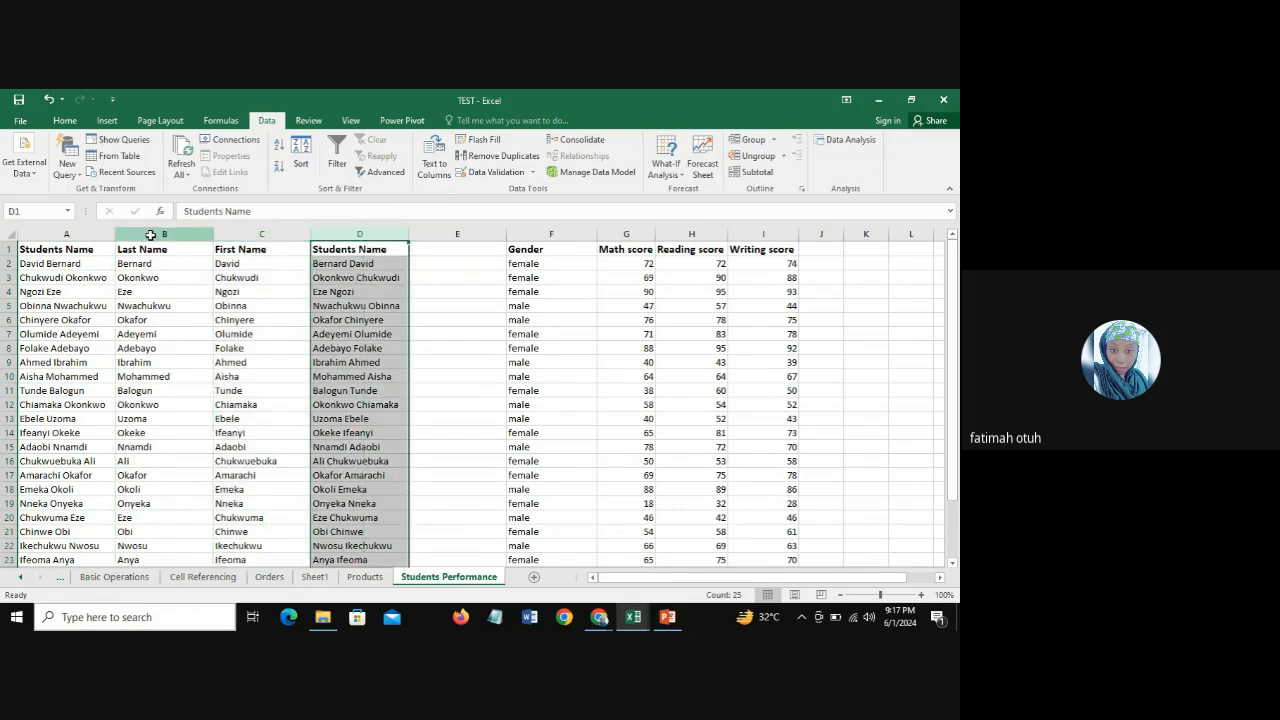
pyautogui.moveTo(150, 234); pyautogui.dragTo(288, 231)
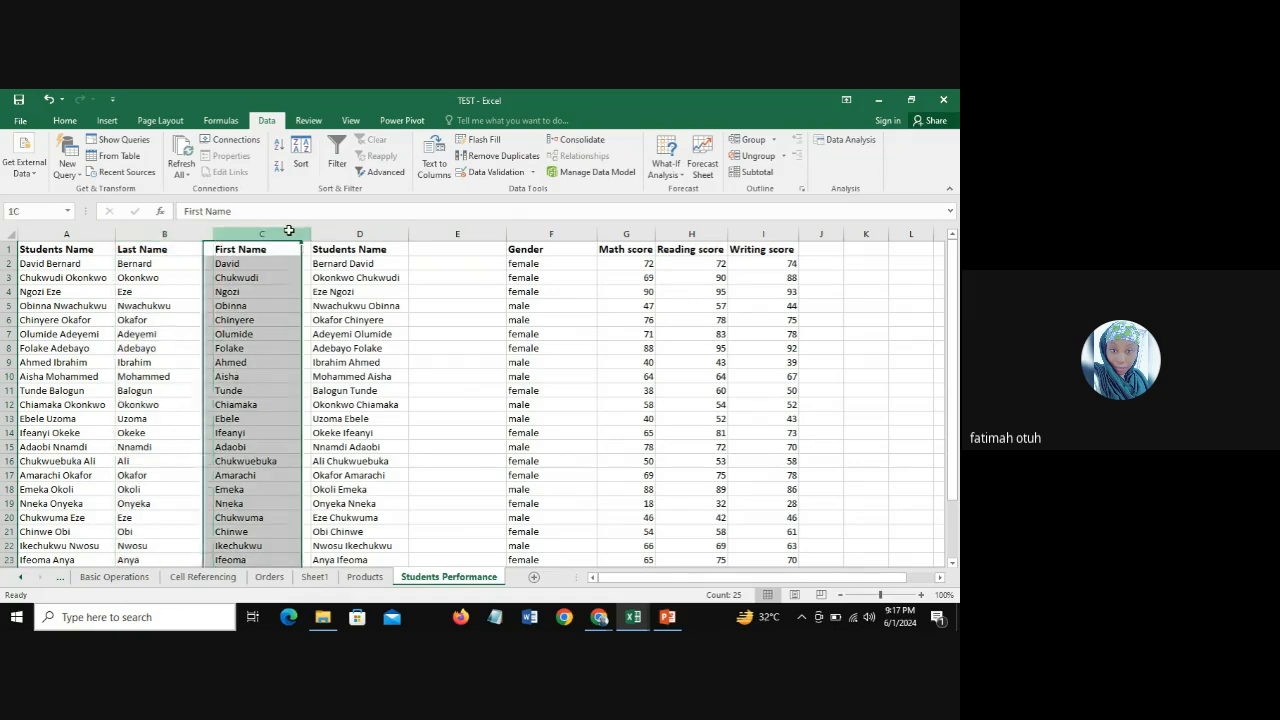
pyautogui.click(360, 234)
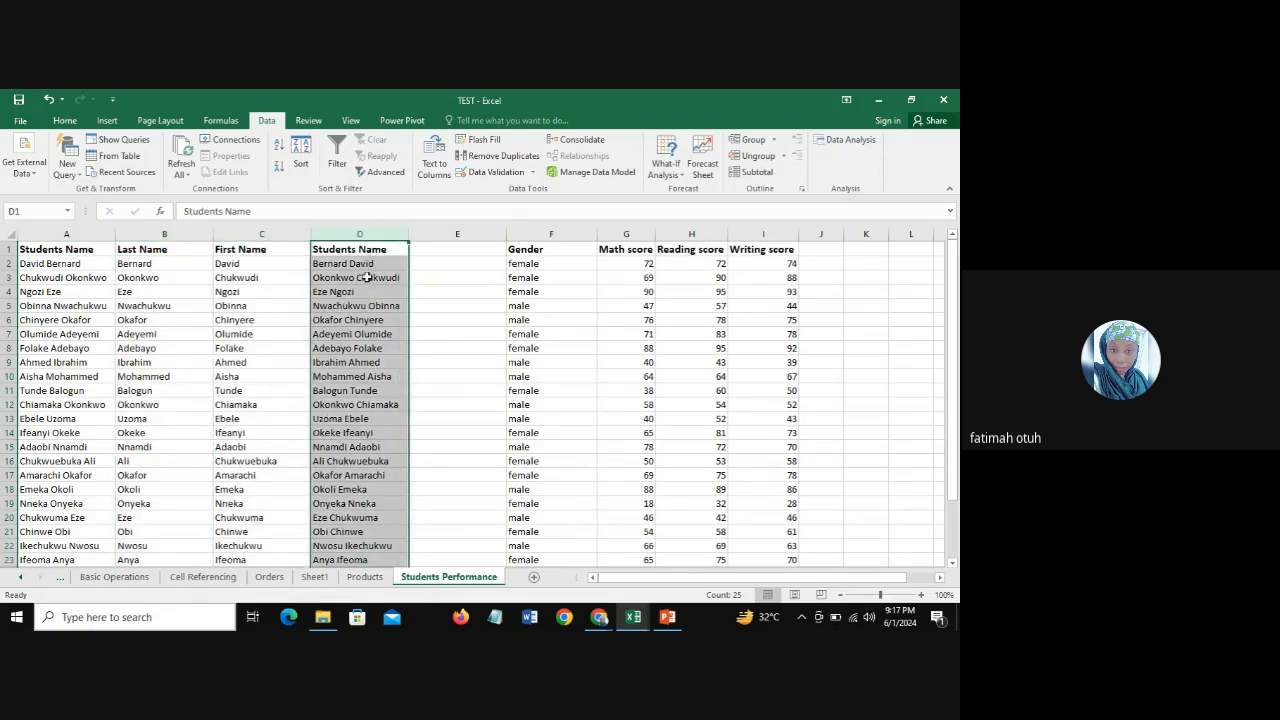
pyautogui.click(350, 263)
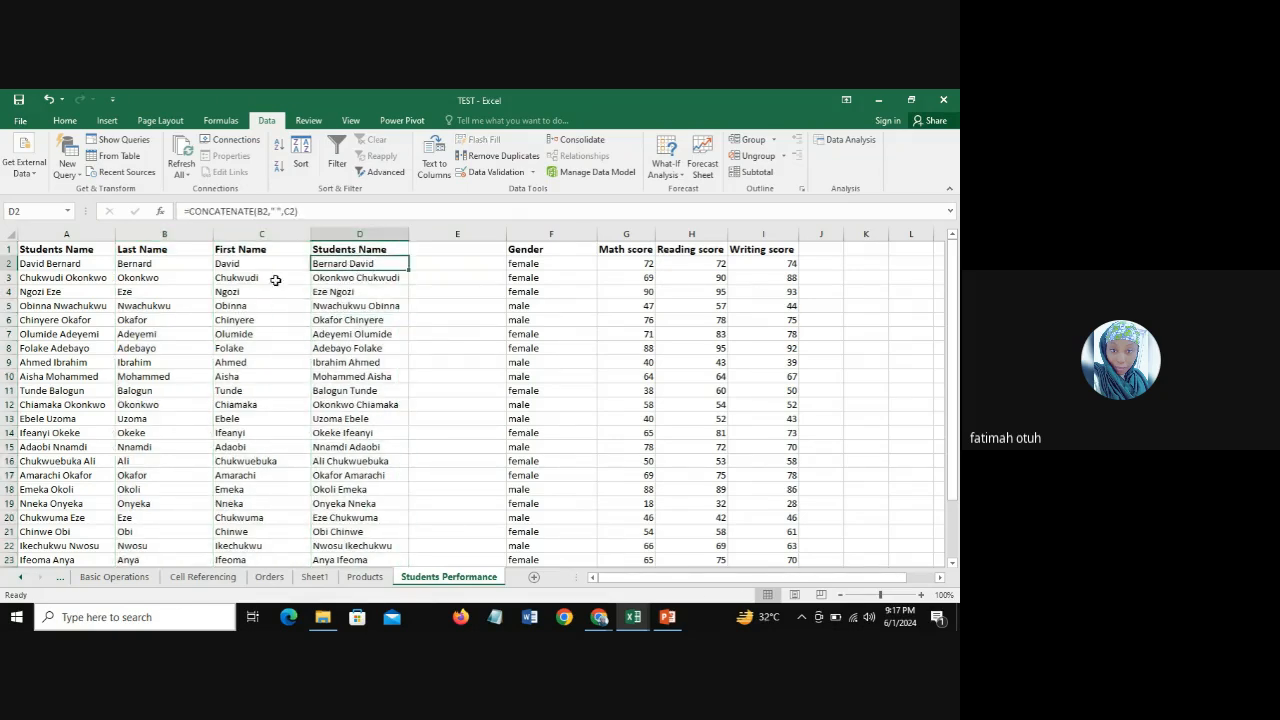
pyautogui.click(155, 269)
pyautogui.click(262, 268)
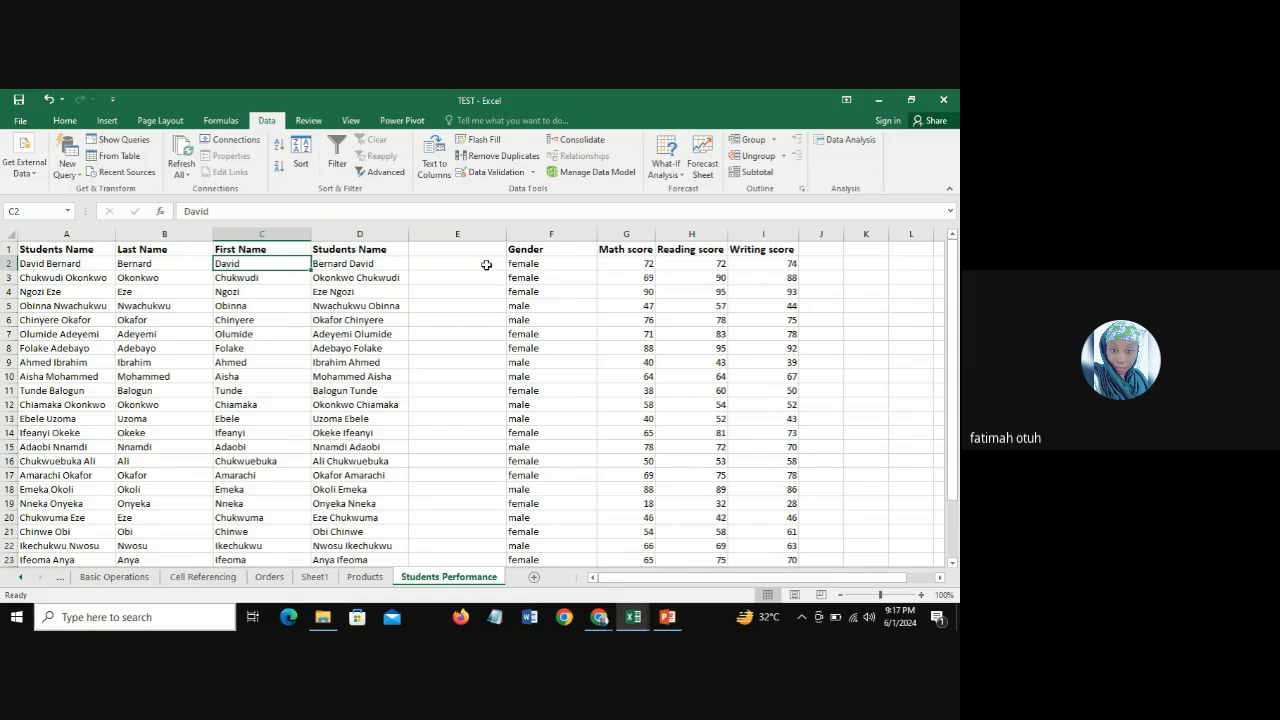
pyautogui.click(347, 260)
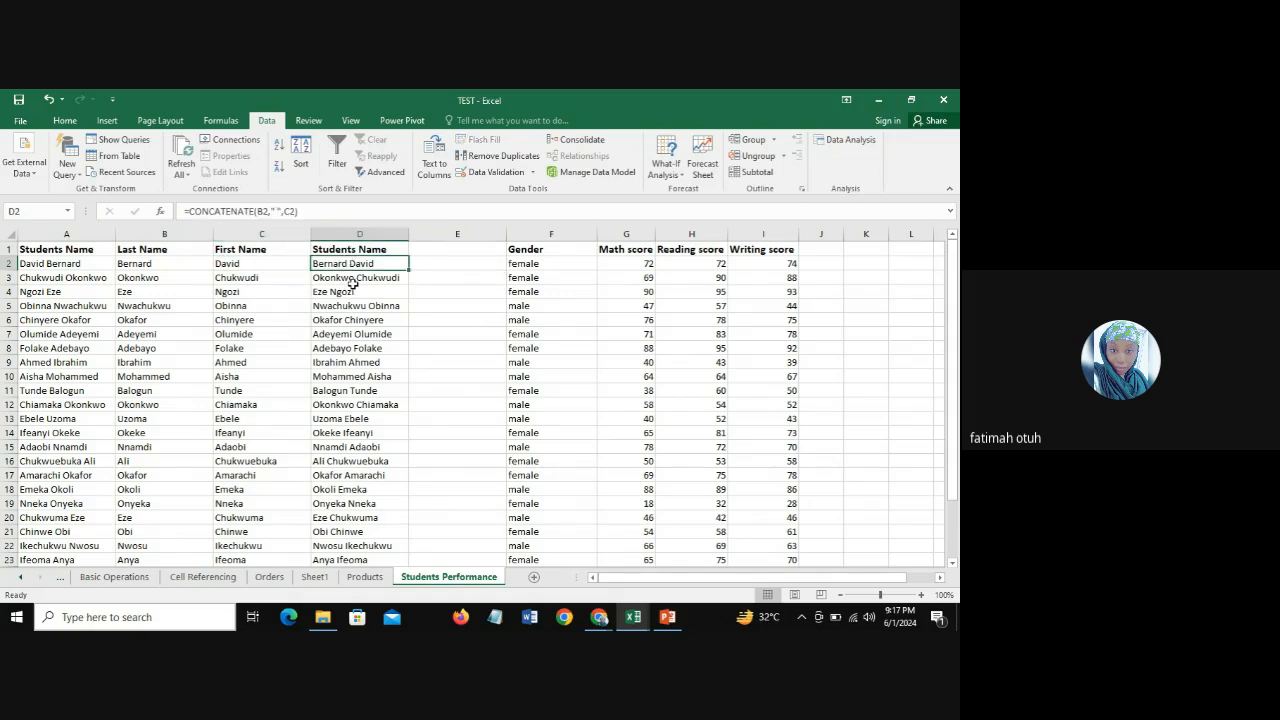
pyautogui.click(455, 263)
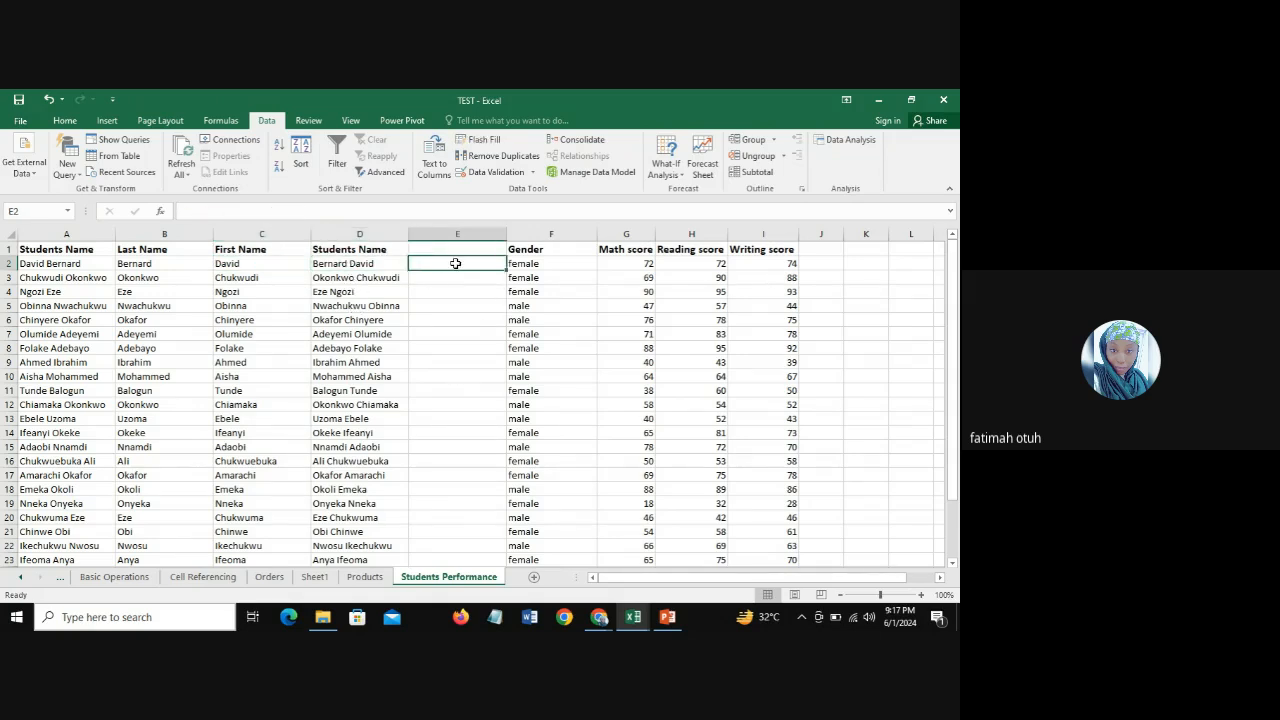
pyautogui.click(450, 250)
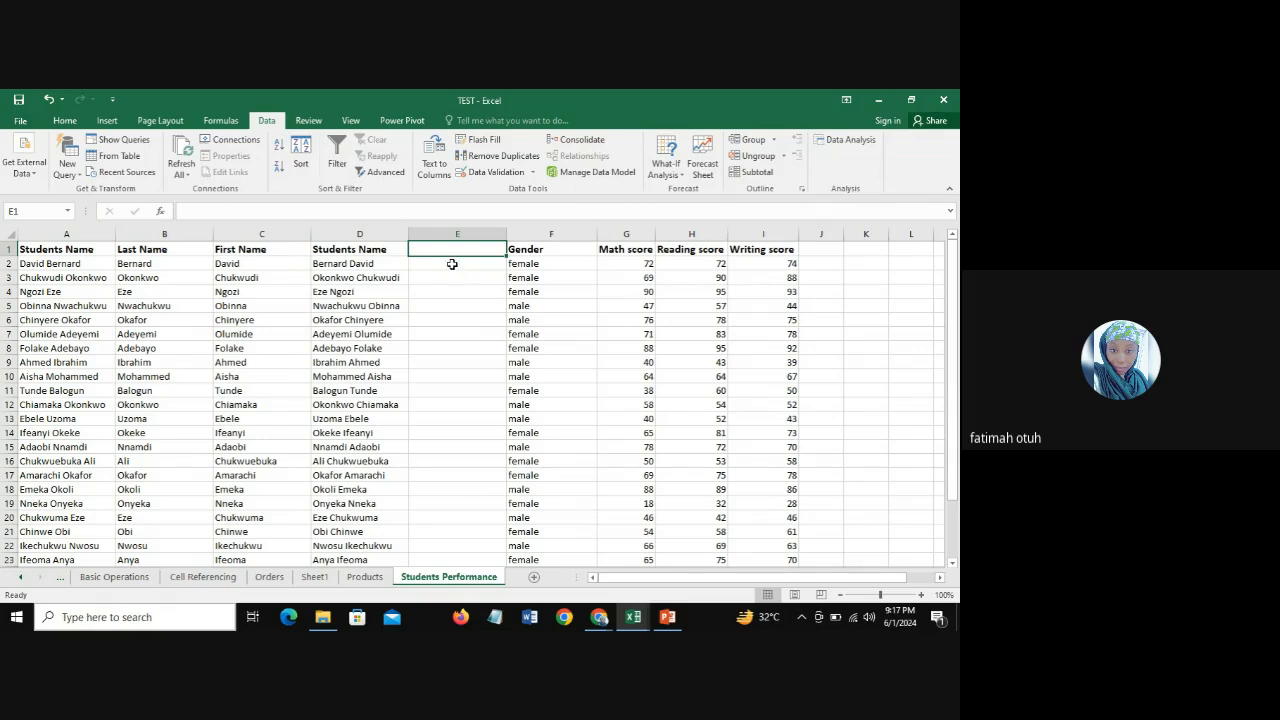
# Step: Enter the first two students' names, last name first, in E2 and E3, and Flash Fill the rest of column E
pyautogui.click(452, 264)
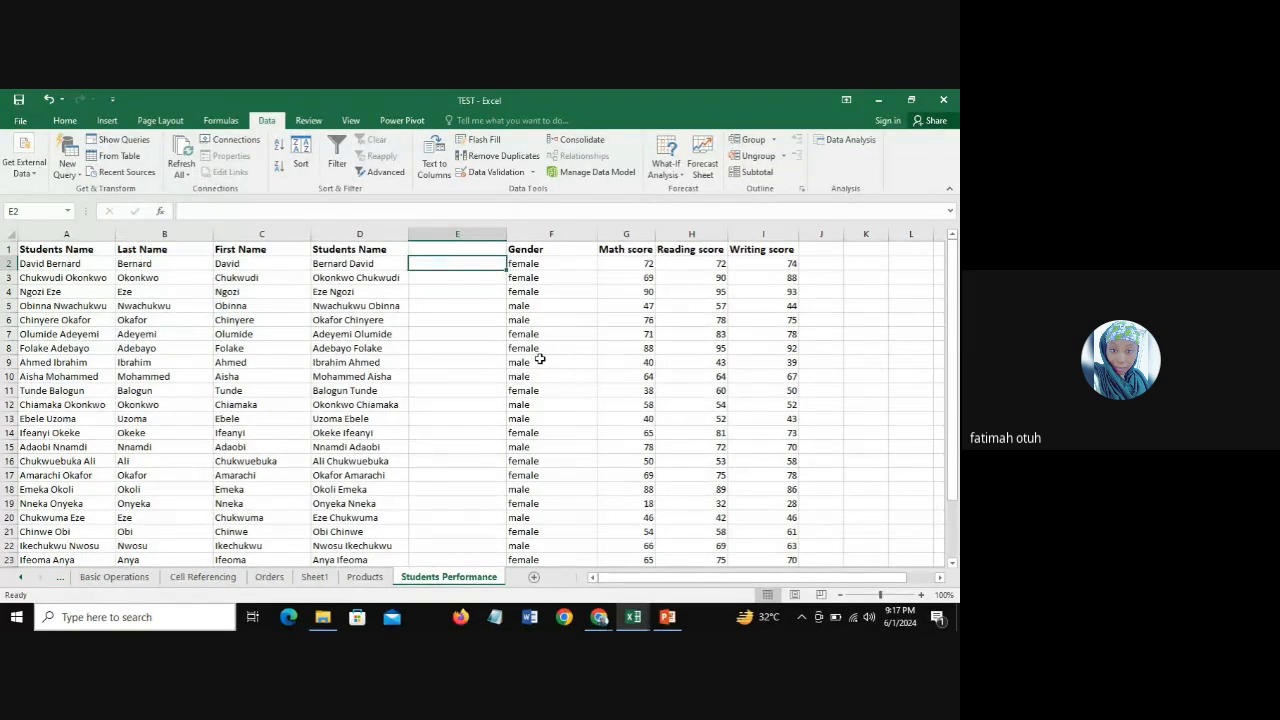
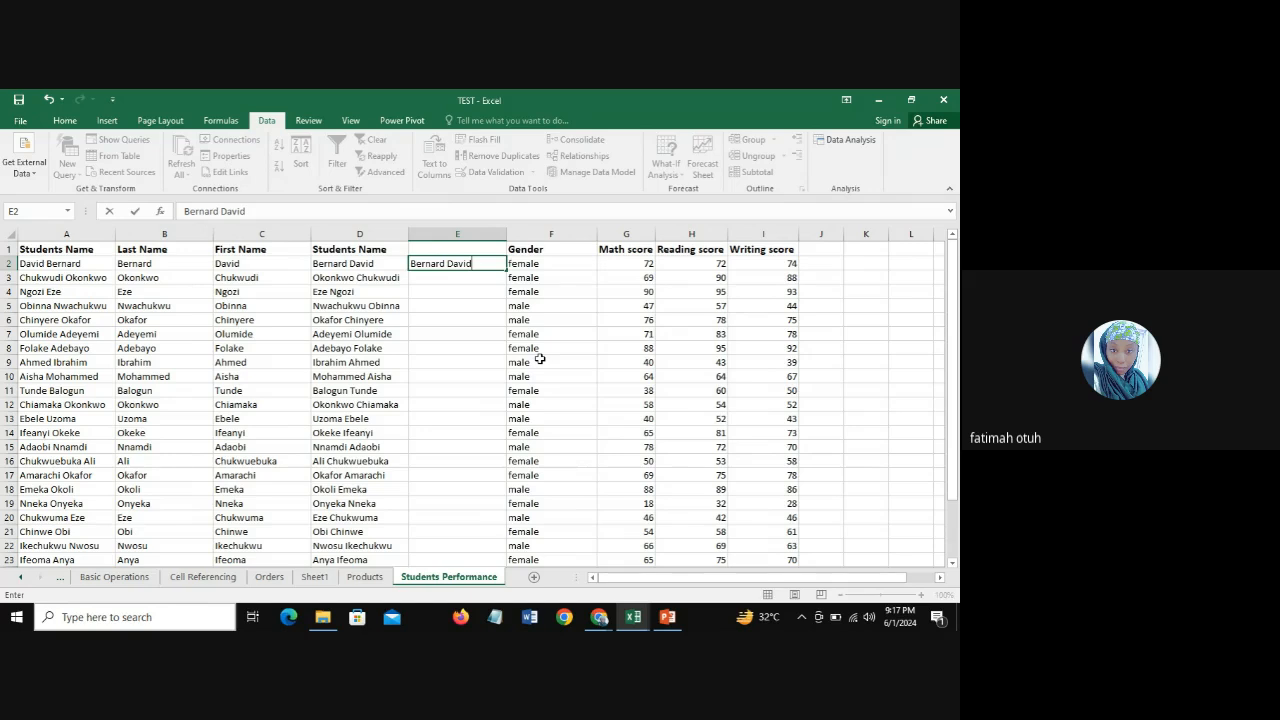
pyautogui.press('Return')
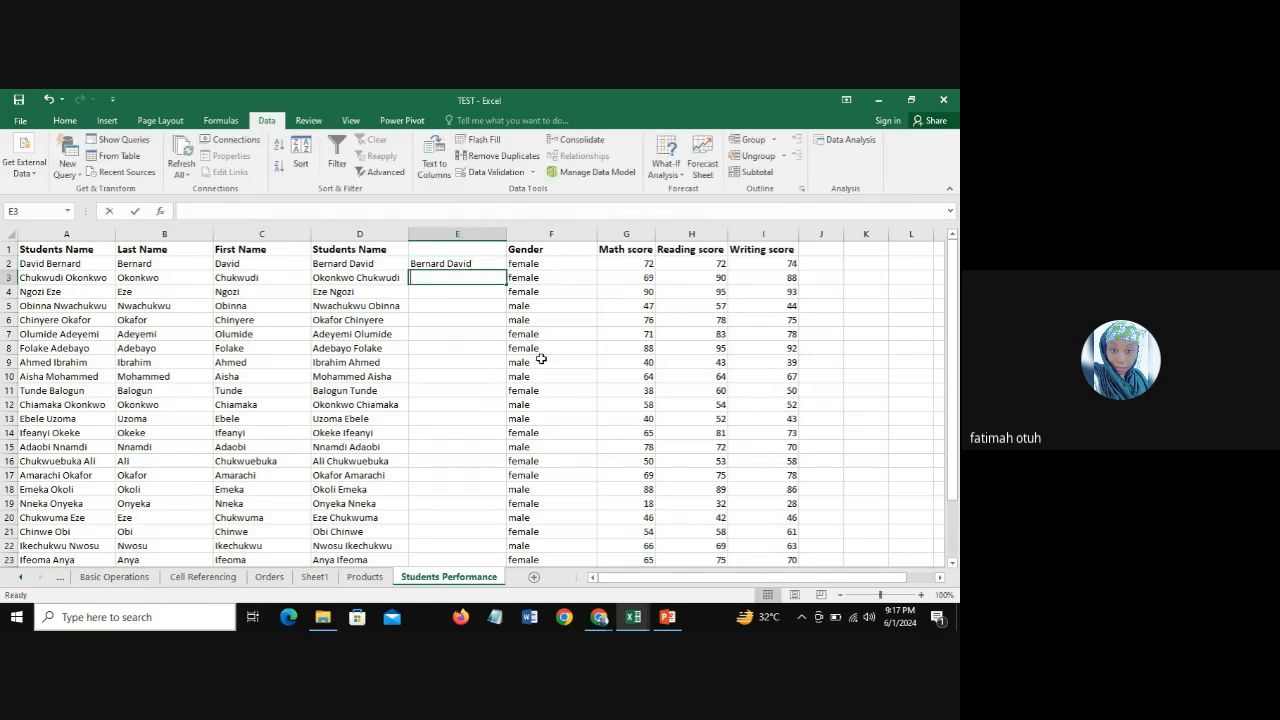
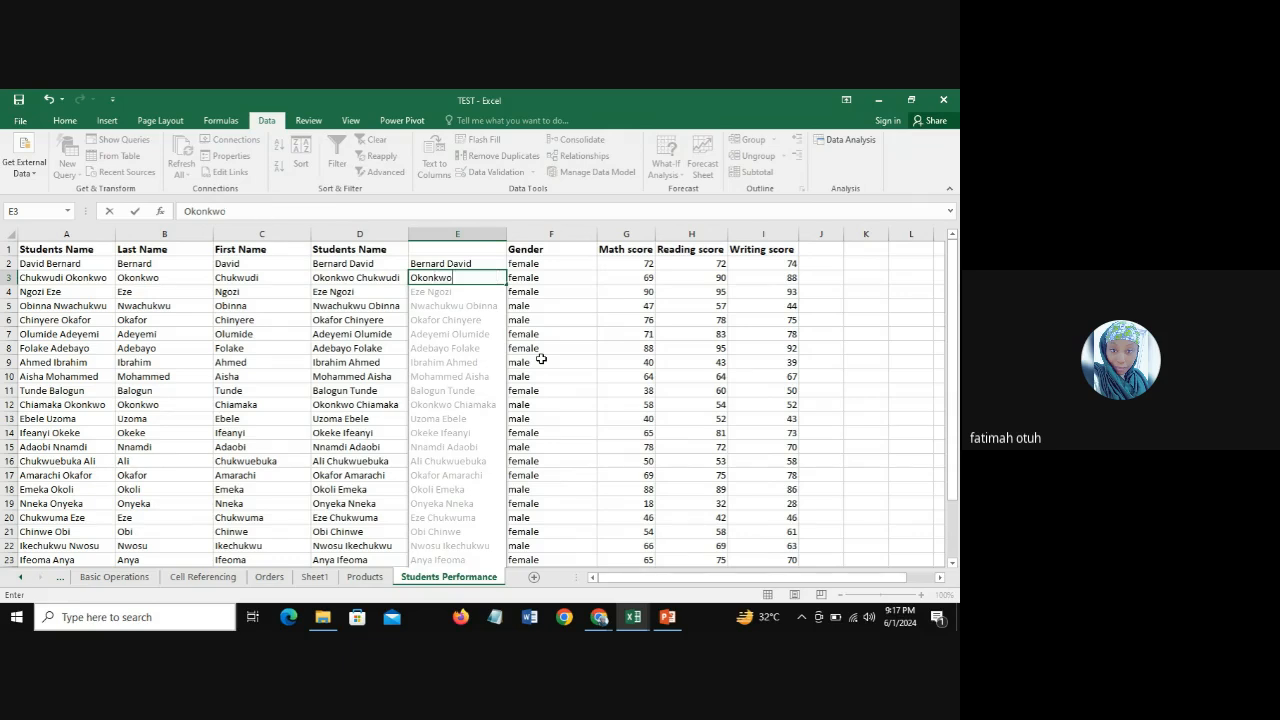
pyautogui.hotkey('ctrl', 'shift', 'Left')
pyautogui.write('di')
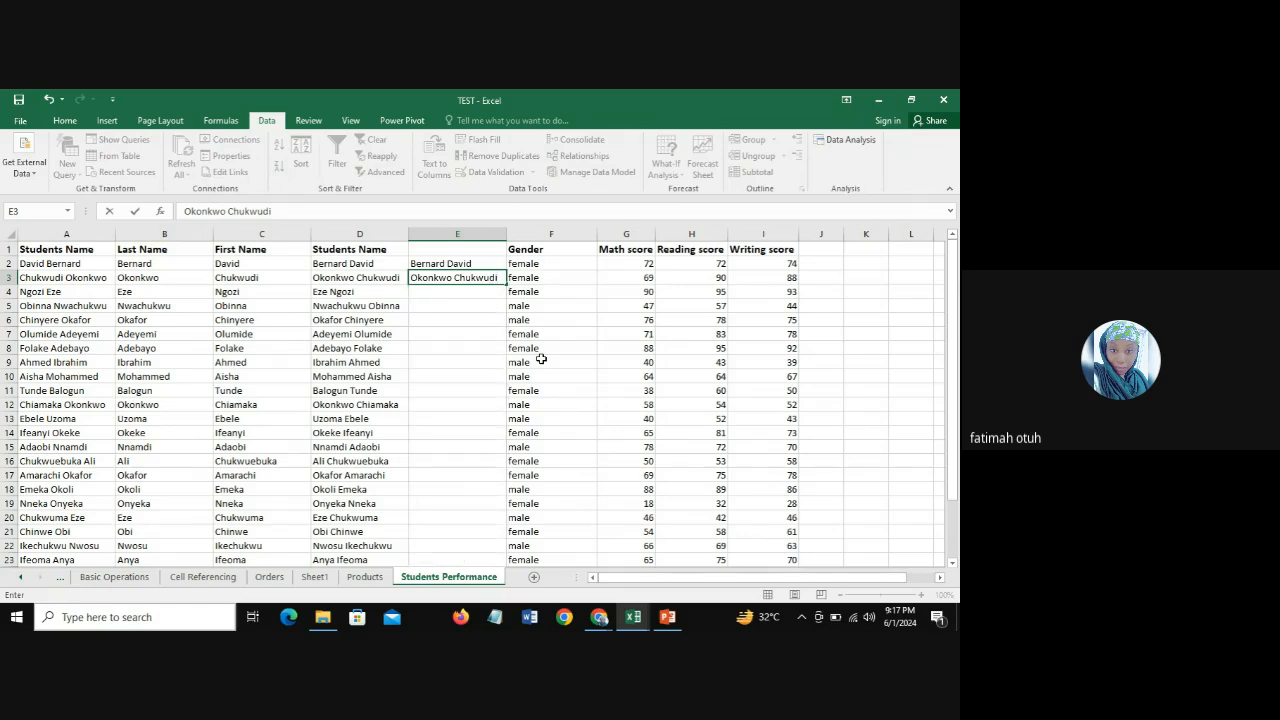
pyautogui.press('Return')
pyautogui.press('Up')
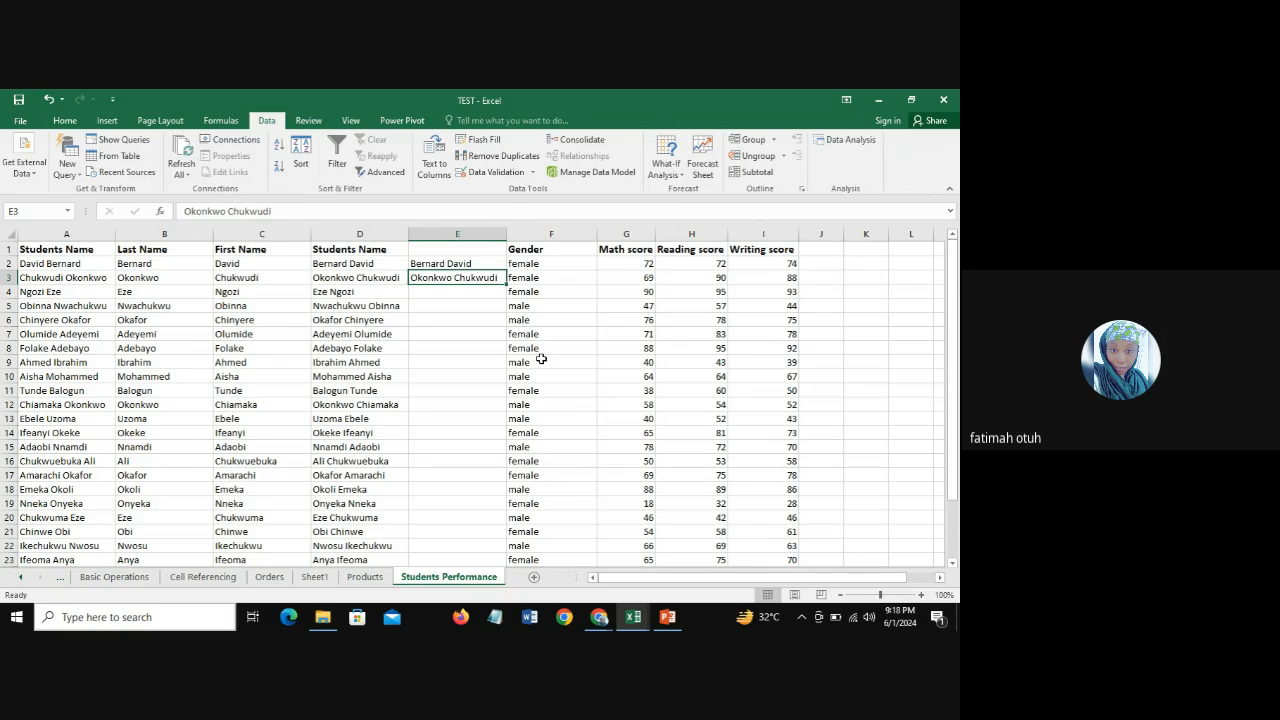
pyautogui.hotkey('ctrl', 'e')
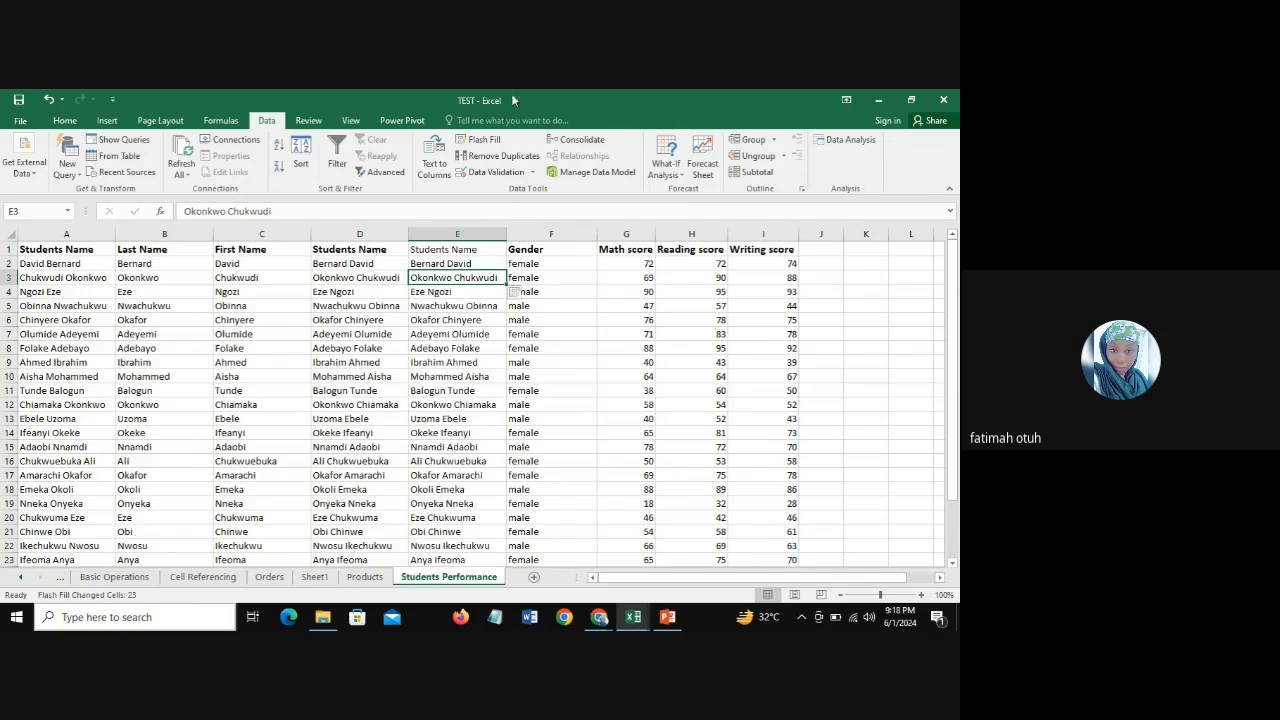
# Step: Compare the Flash Fill names in column E with the CONCATENATE formulas behind the names in column D
pyautogui.click(366, 231)
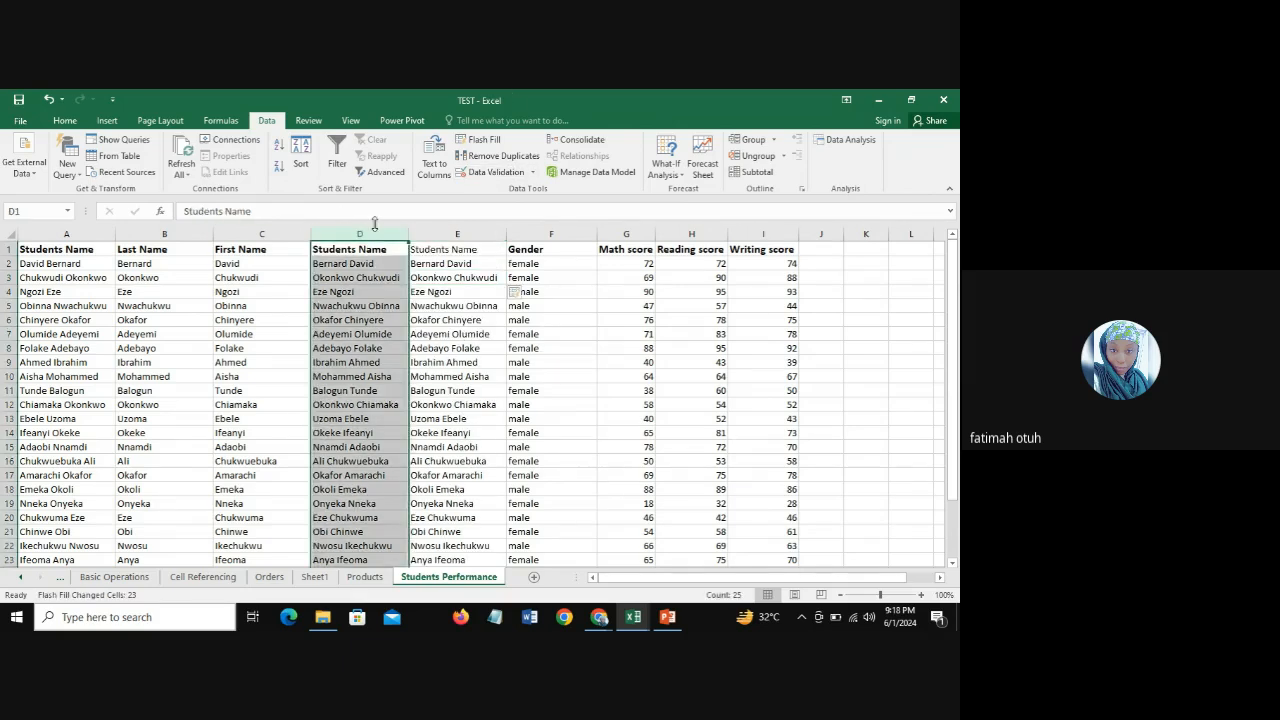
pyautogui.click(449, 234)
pyautogui.click(455, 292)
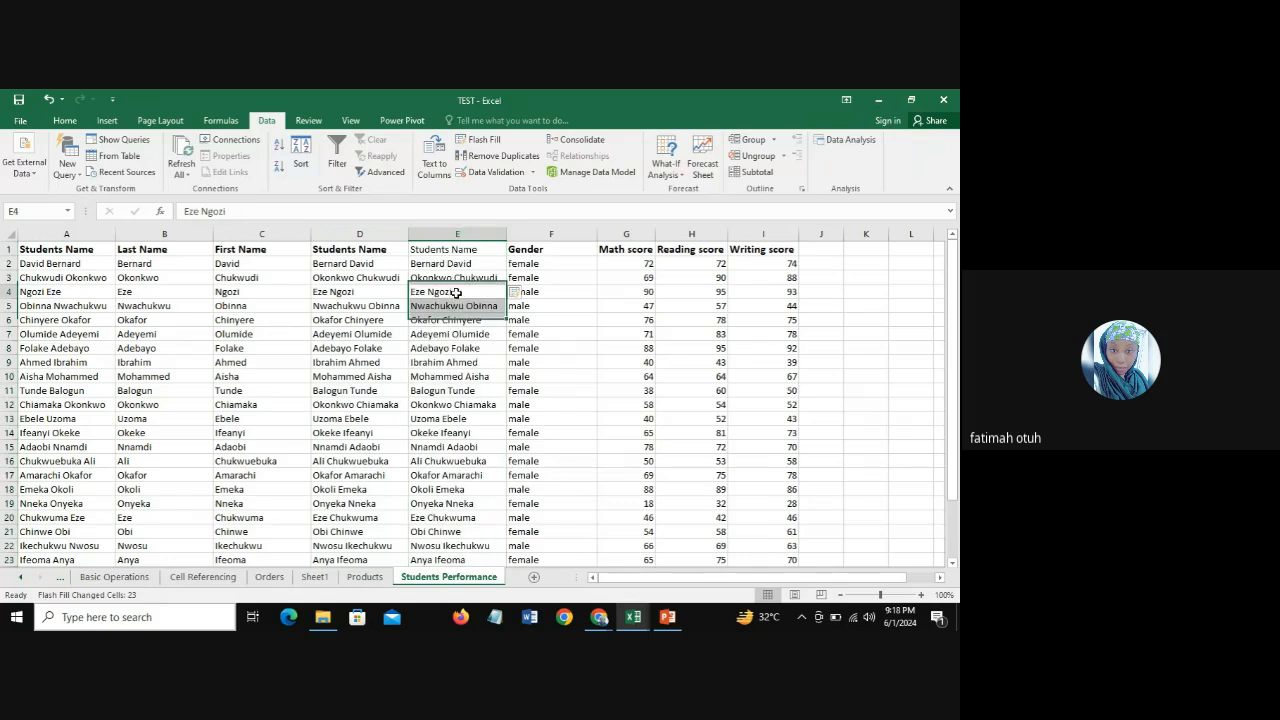
pyautogui.click(367, 290)
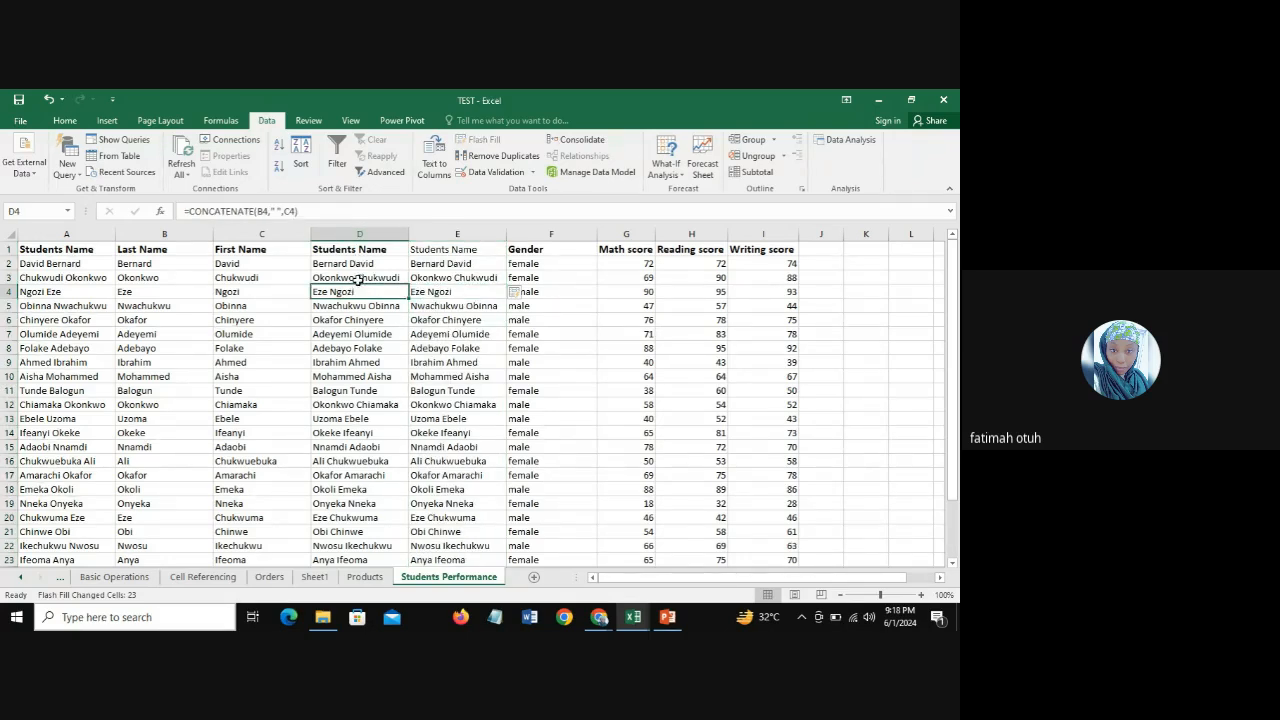
pyautogui.click(358, 279)
pyautogui.click(358, 265)
pyautogui.click(356, 318)
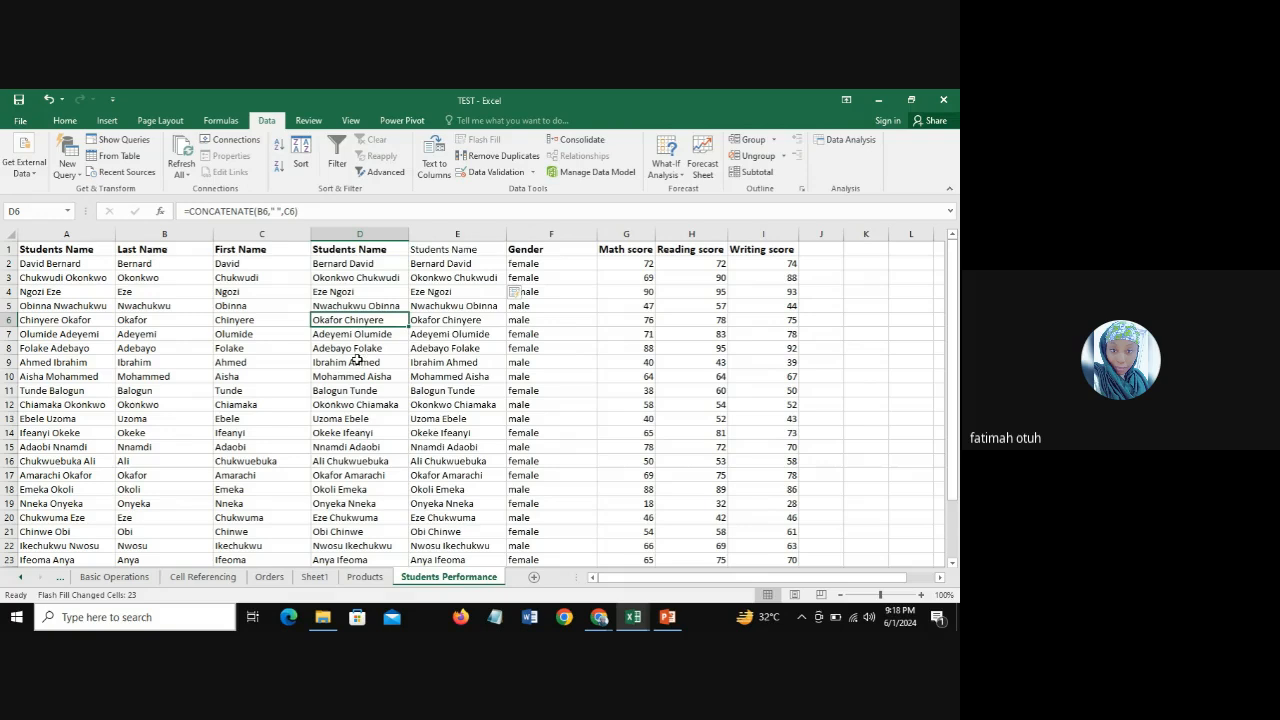
# Step: Delete the Last Name column B, check its effect on the CONCATENATE column, and undo the deletion
pyautogui.click(184, 233)
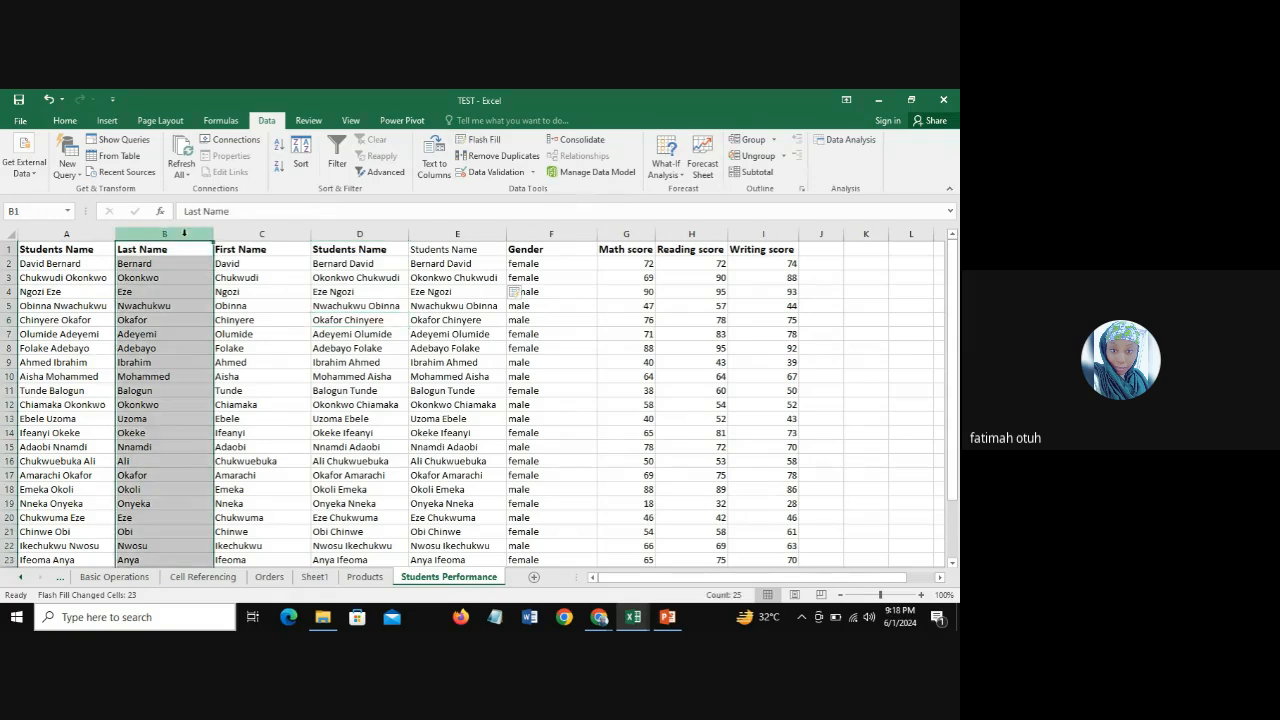
pyautogui.rightClick(184, 233)
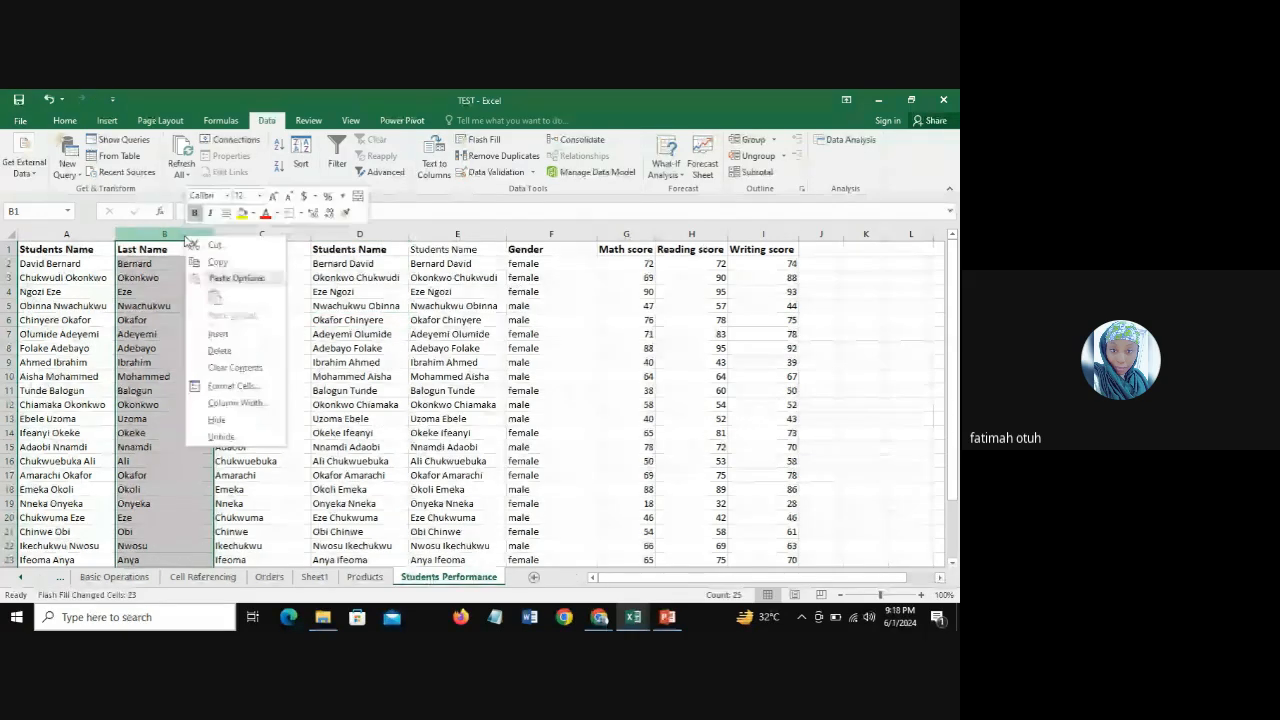
pyautogui.click(236, 352)
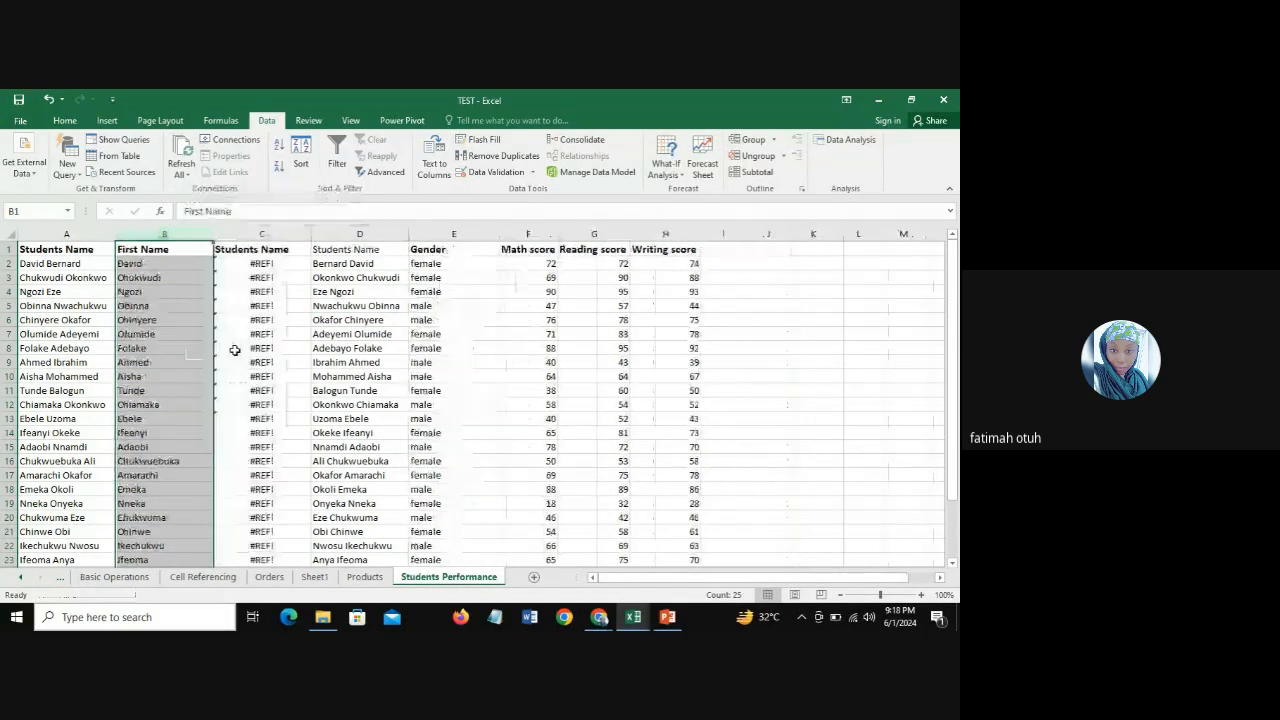
pyautogui.click(256, 233)
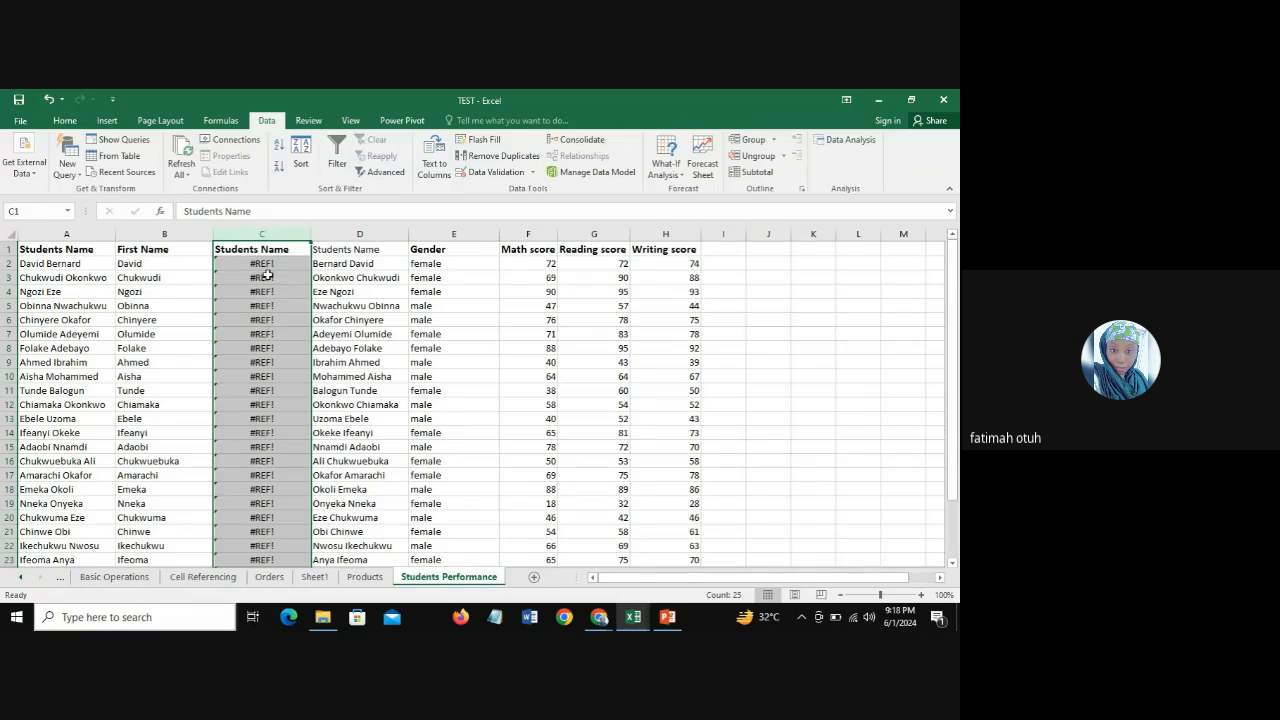
pyautogui.hotkey('ctrl', 'z')
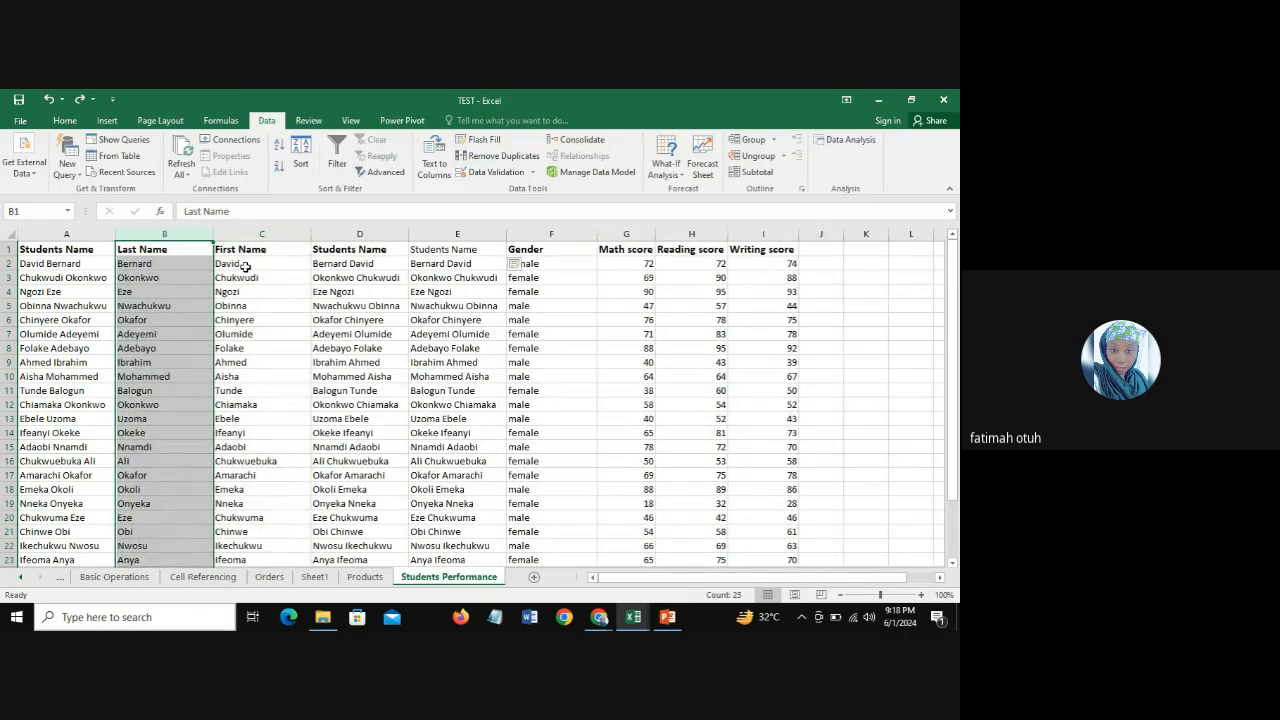
# Step: Review the CONCATENATE formula in D4 and delete both the Last Name and First Name columns
pyautogui.click(157, 265)
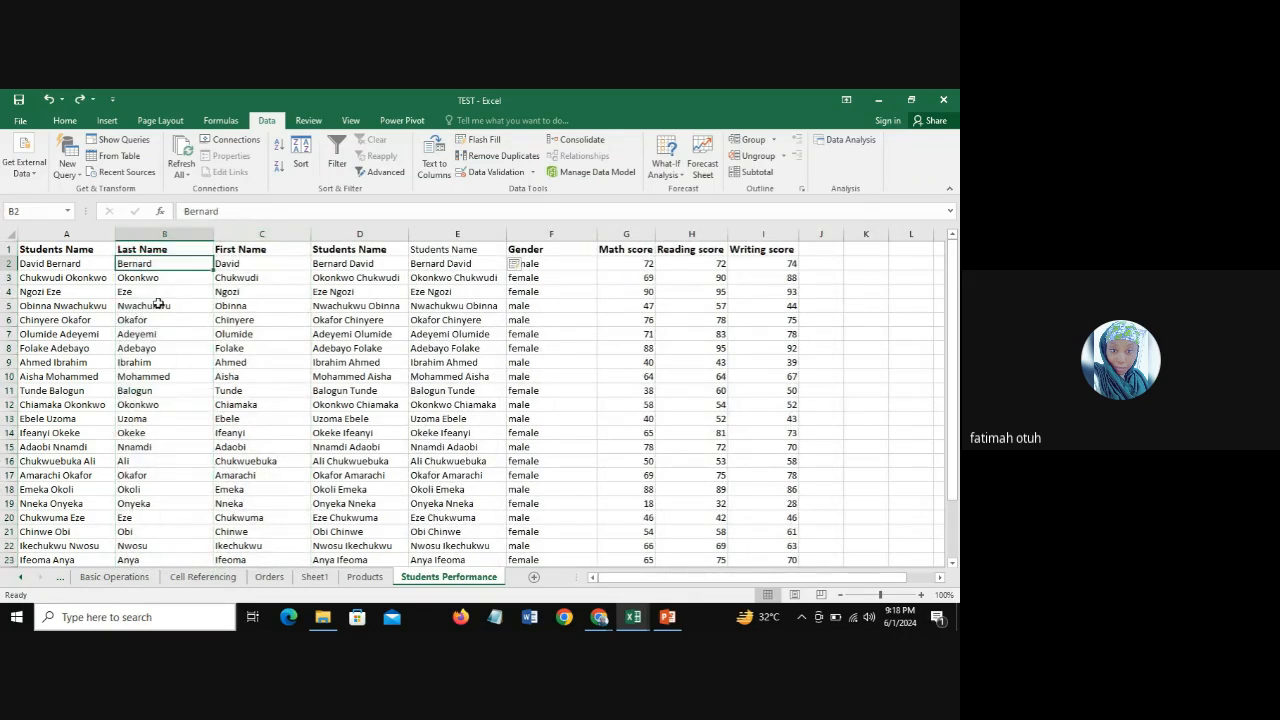
pyautogui.click(357, 234)
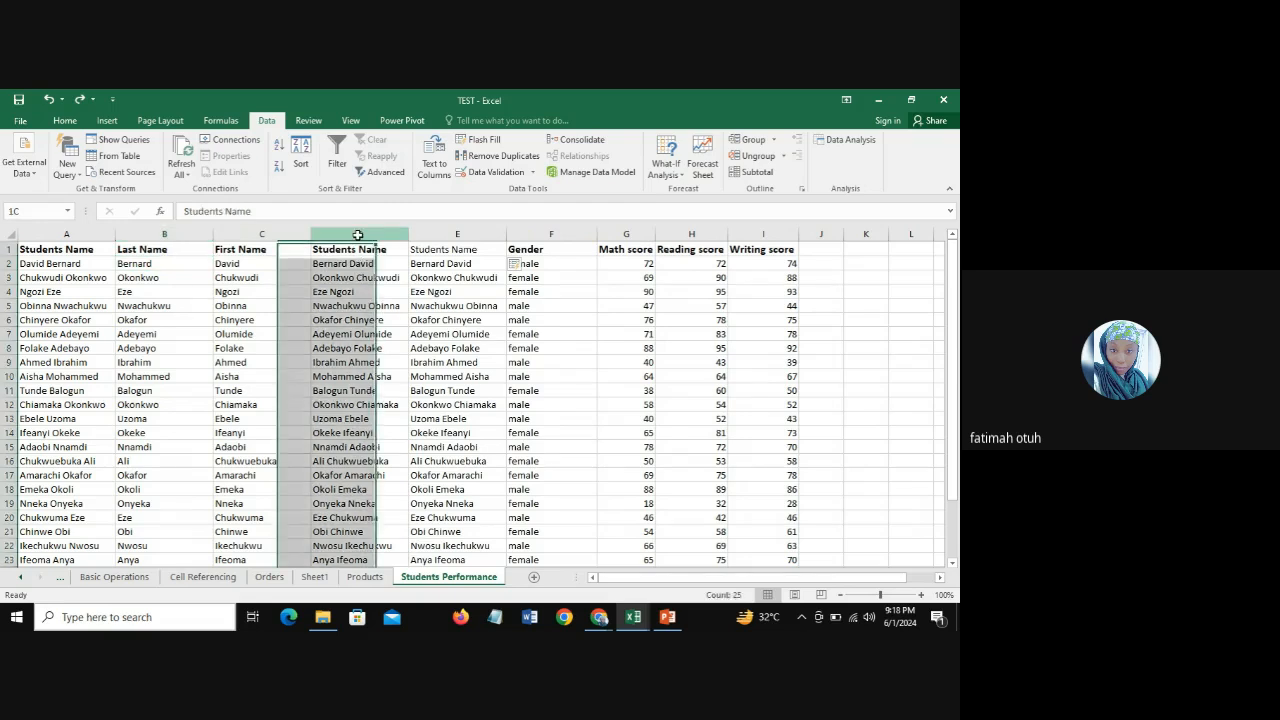
pyautogui.click(351, 292)
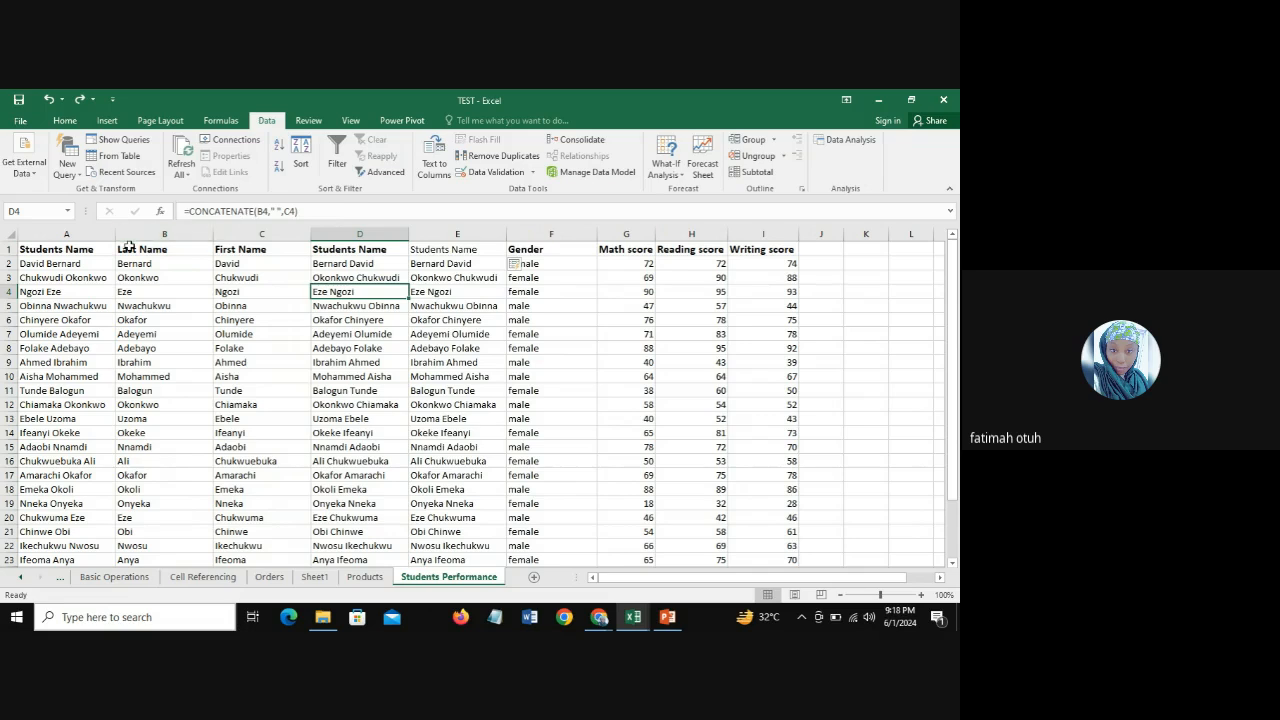
pyautogui.click(165, 233)
pyautogui.rightClick(165, 233)
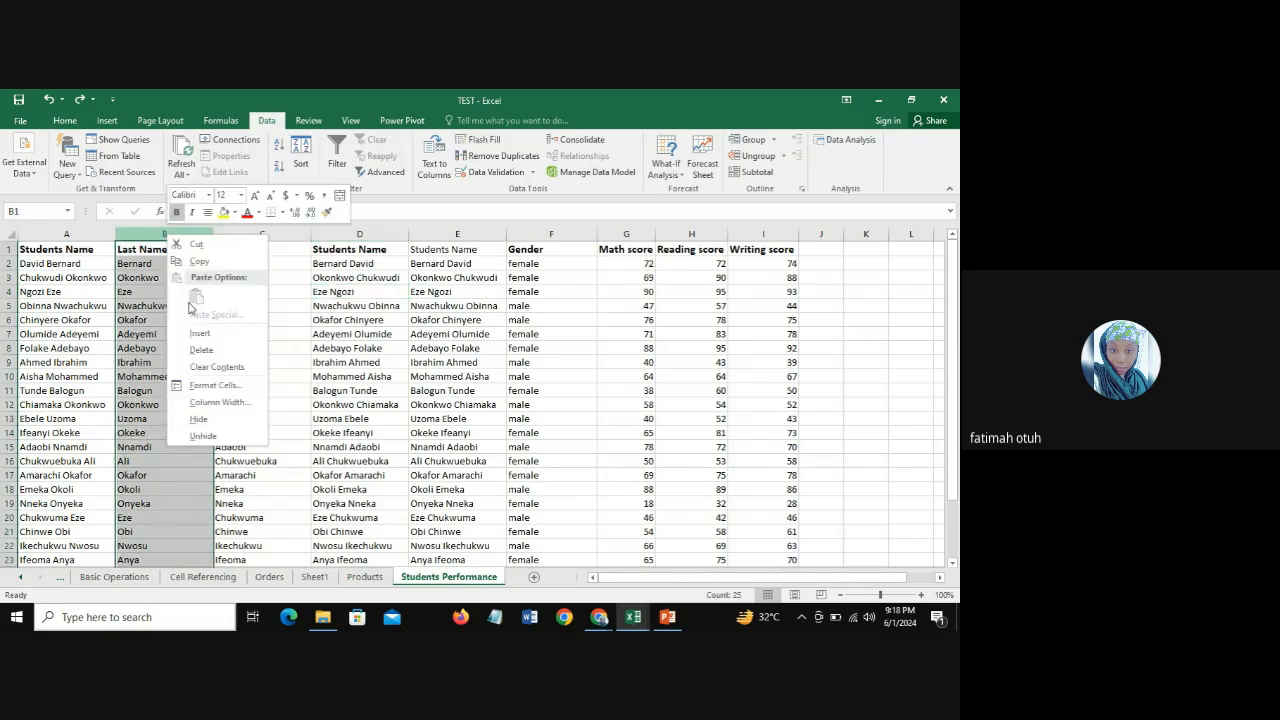
pyautogui.click(210, 353)
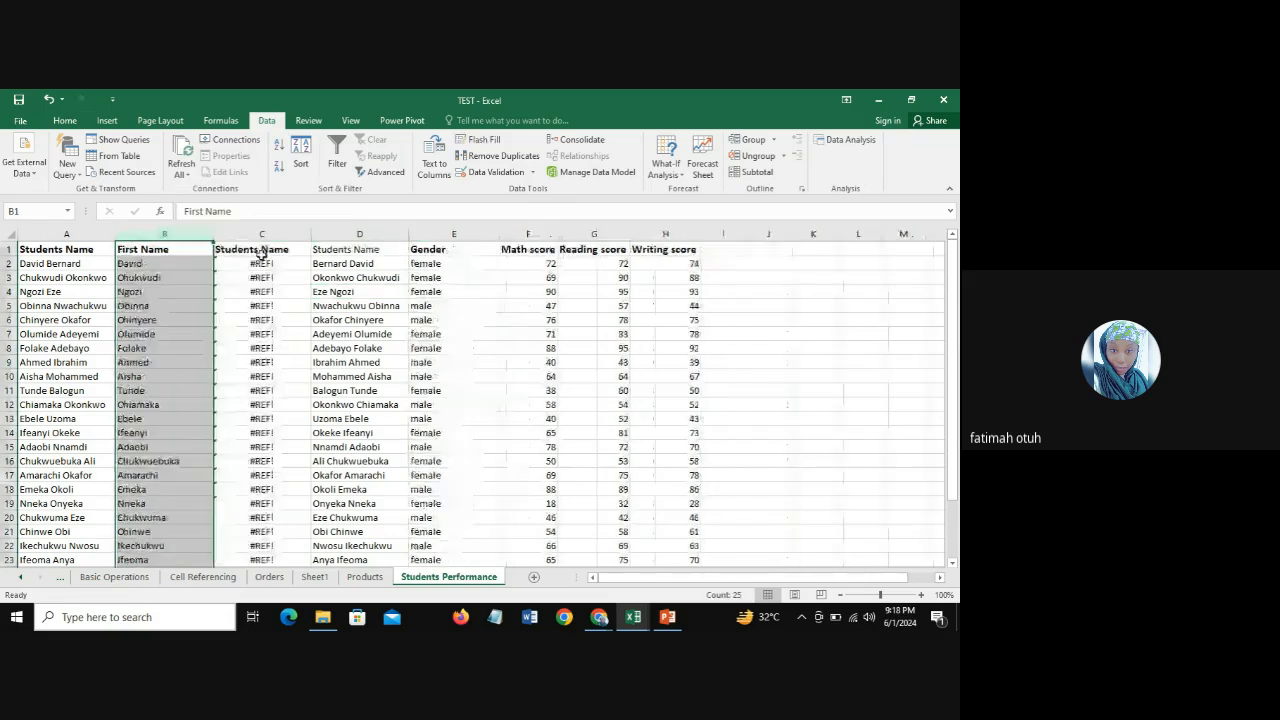
pyautogui.rightClick(157, 230)
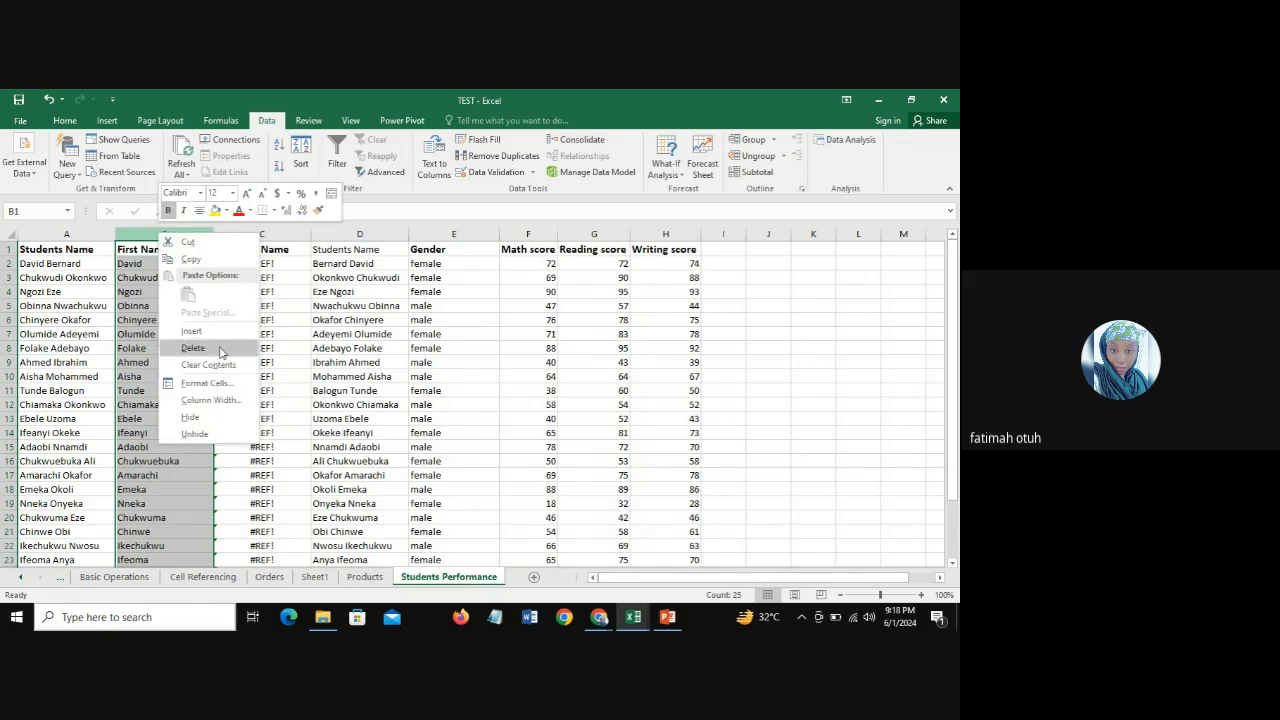
pyautogui.click(221, 350)
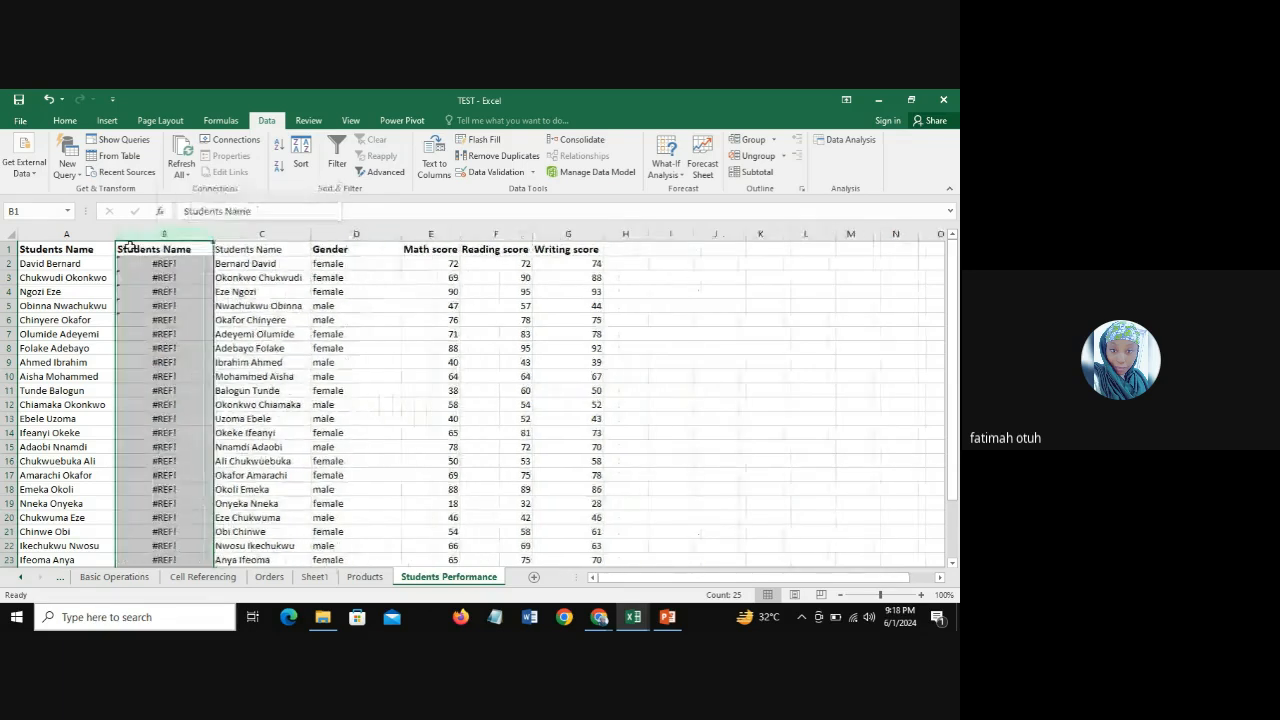
# Step: Compare the Flash Fill names in column C with the original names in column A and the CONCATENATE column B
pyautogui.click(250, 233)
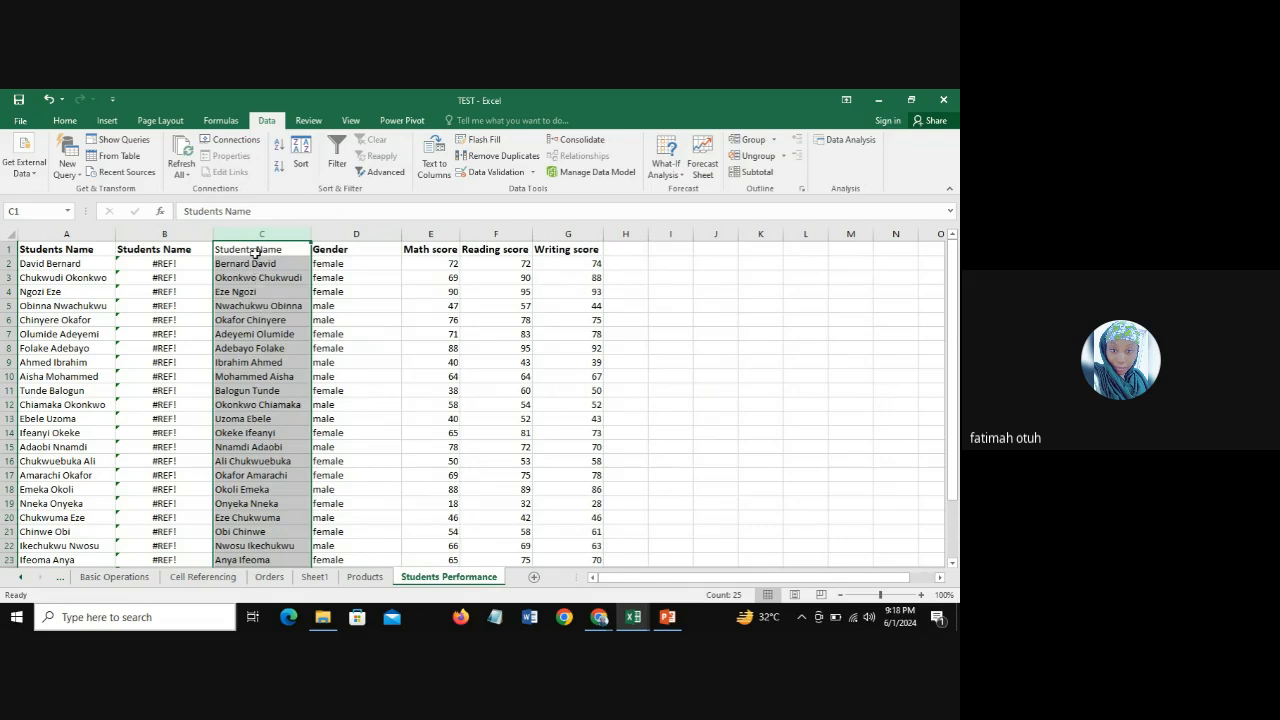
pyautogui.click(251, 308)
pyautogui.click(254, 362)
pyautogui.click(266, 404)
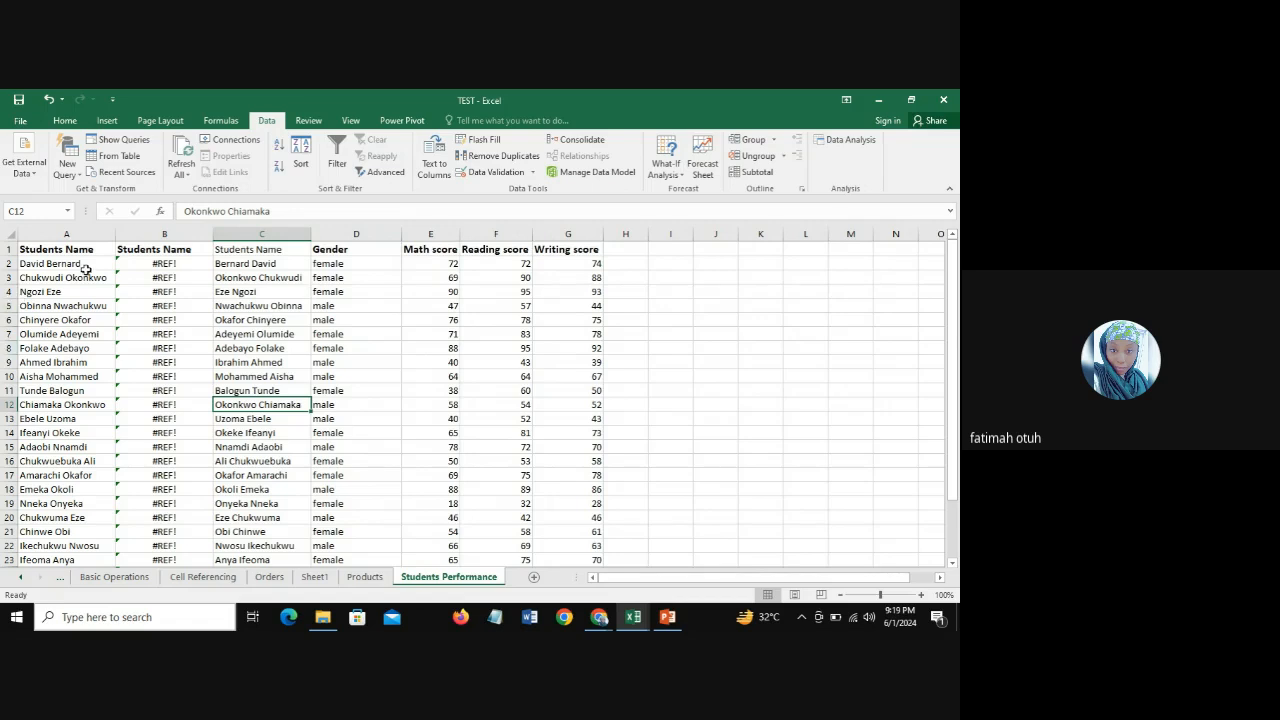
pyautogui.click(64, 233)
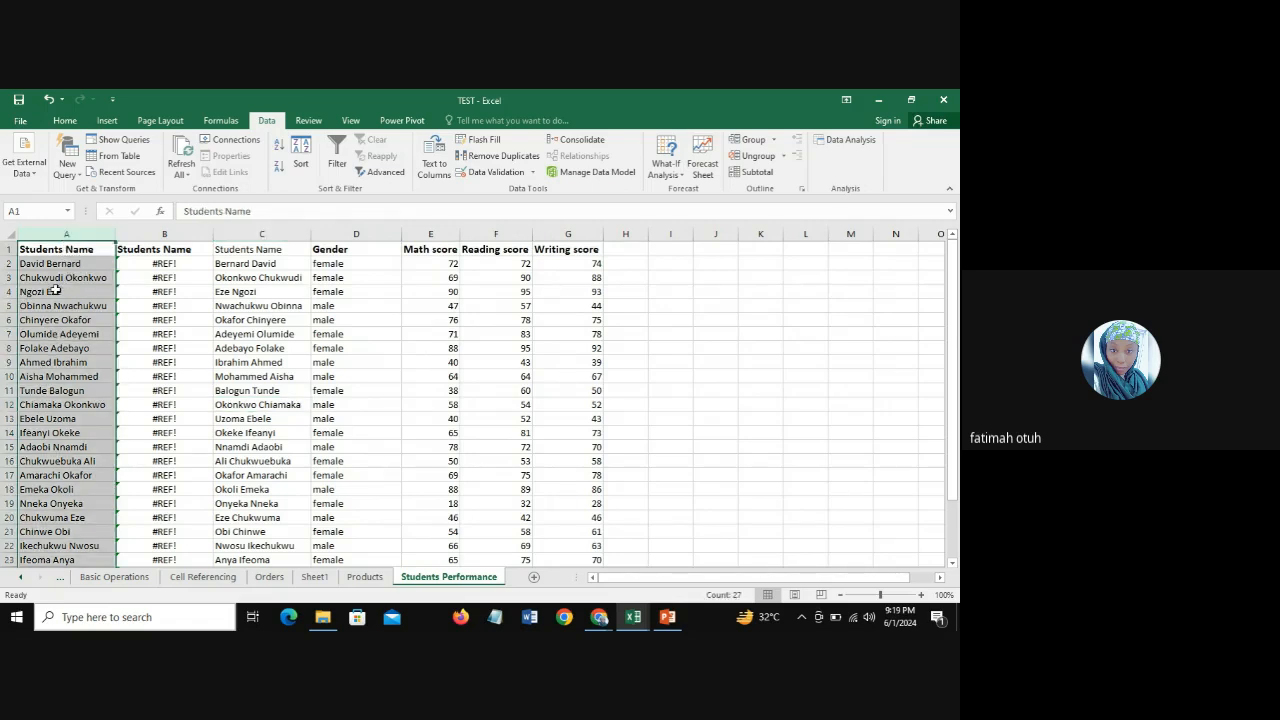
pyautogui.click(168, 233)
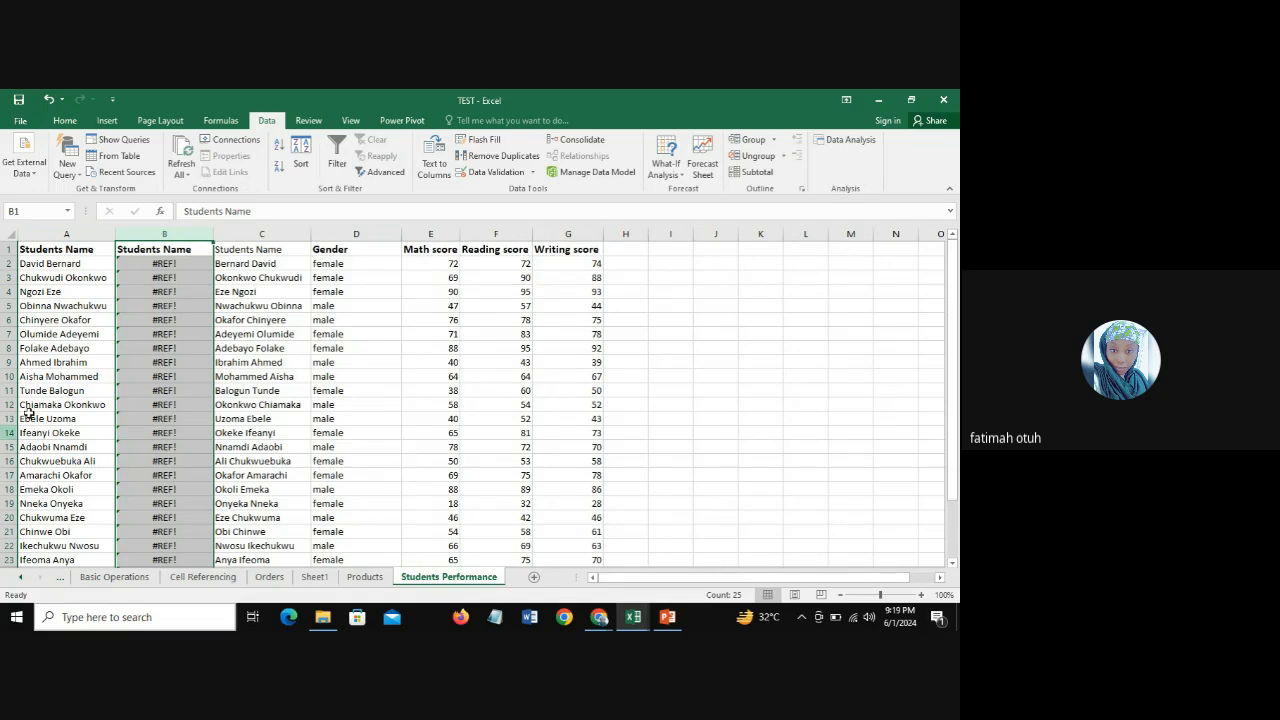
pyautogui.click(264, 234)
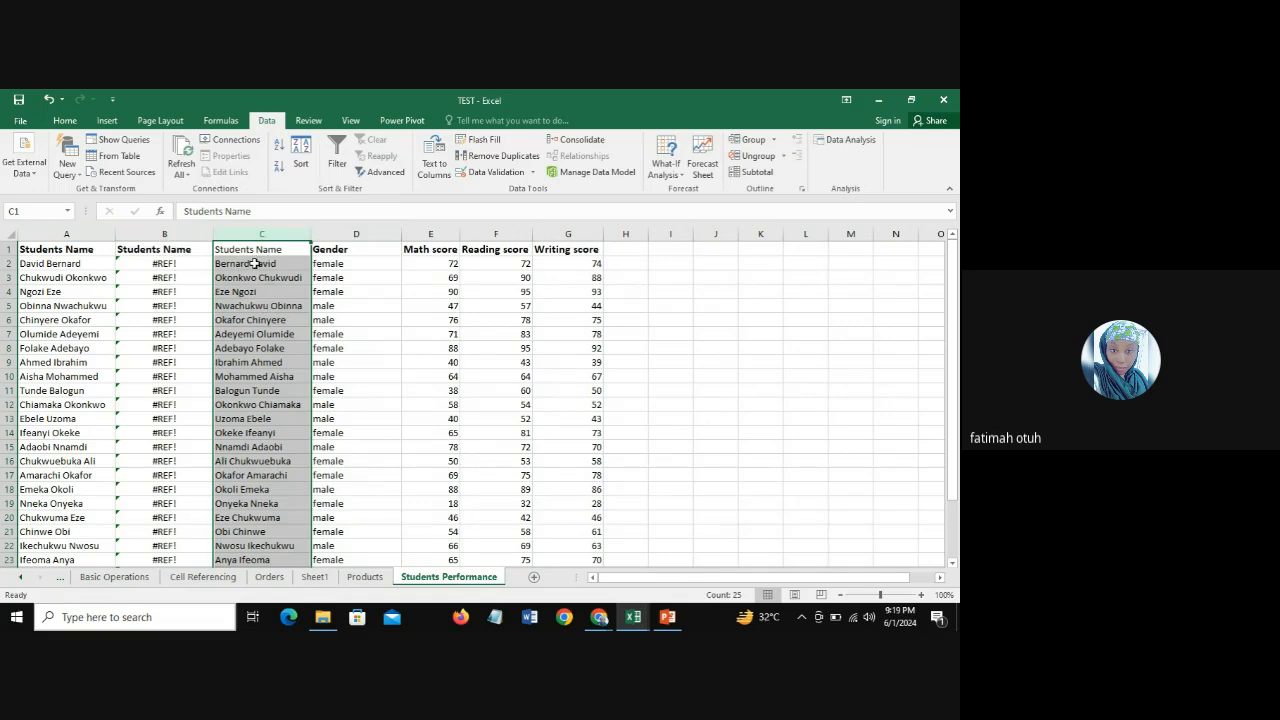
# Step: Delete the CONCATENATE-based Students Name column B and check the Flash Fill names that take its place
pyautogui.click(170, 230)
pyautogui.rightClick(170, 229)
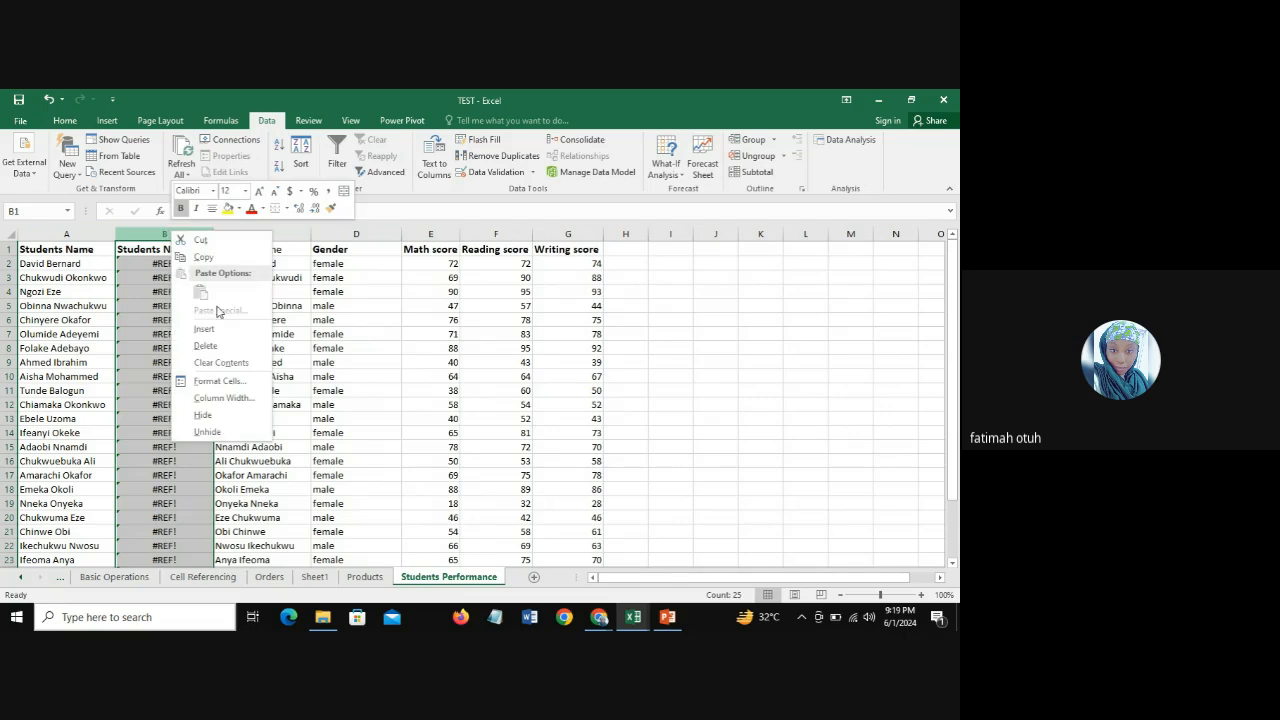
pyautogui.click(228, 346)
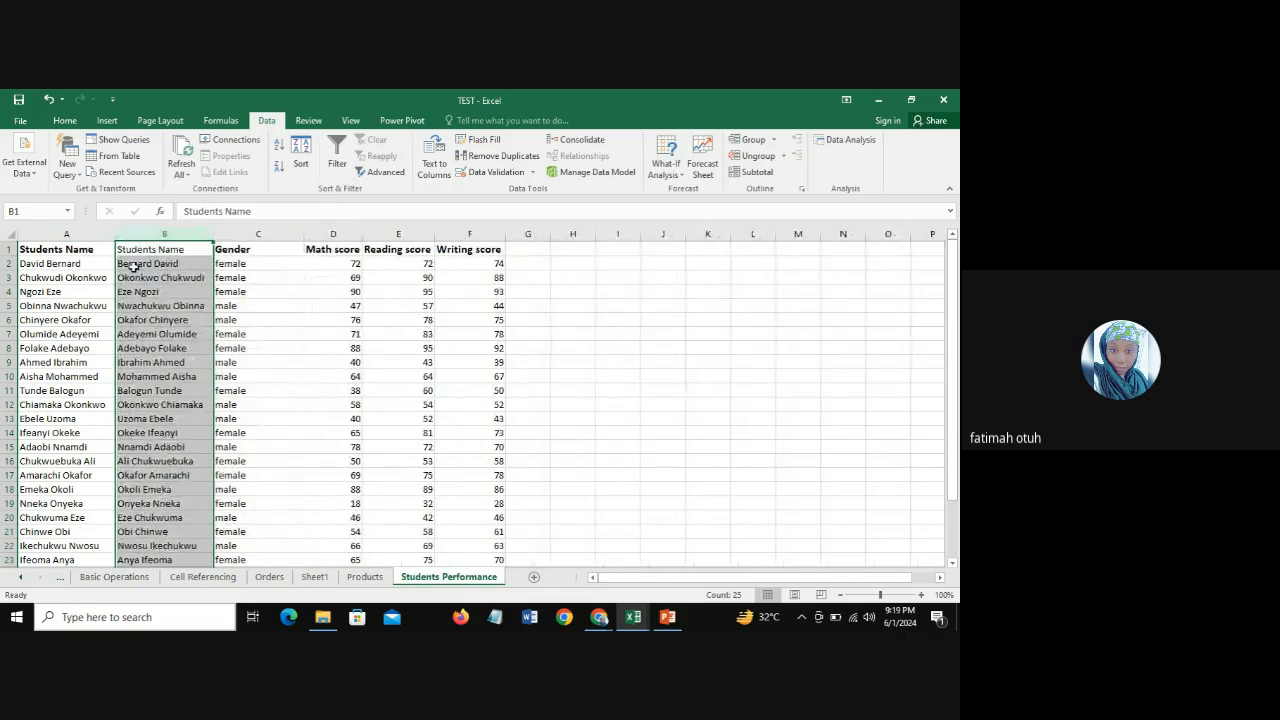
pyautogui.click(159, 250)
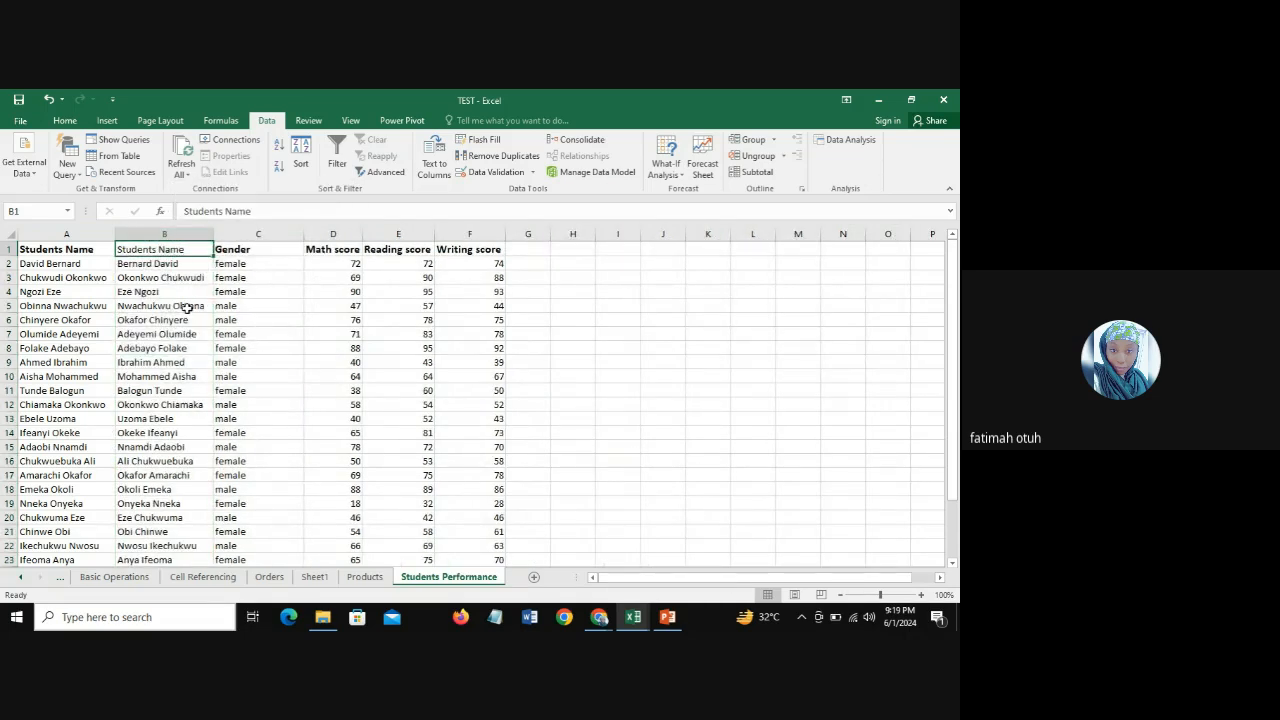
pyautogui.click(174, 346)
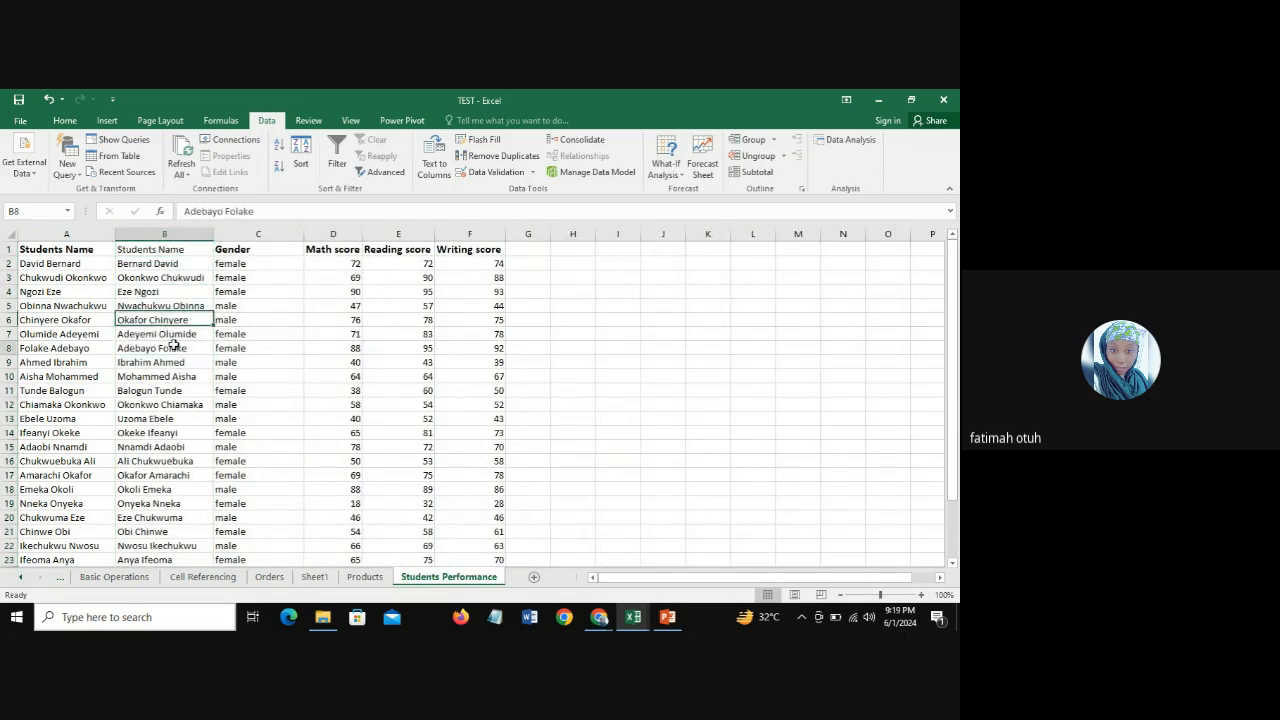
# Step: Delete the Flash Fill Students Name column B from the Students Performance sheet
pyautogui.click(157, 234)
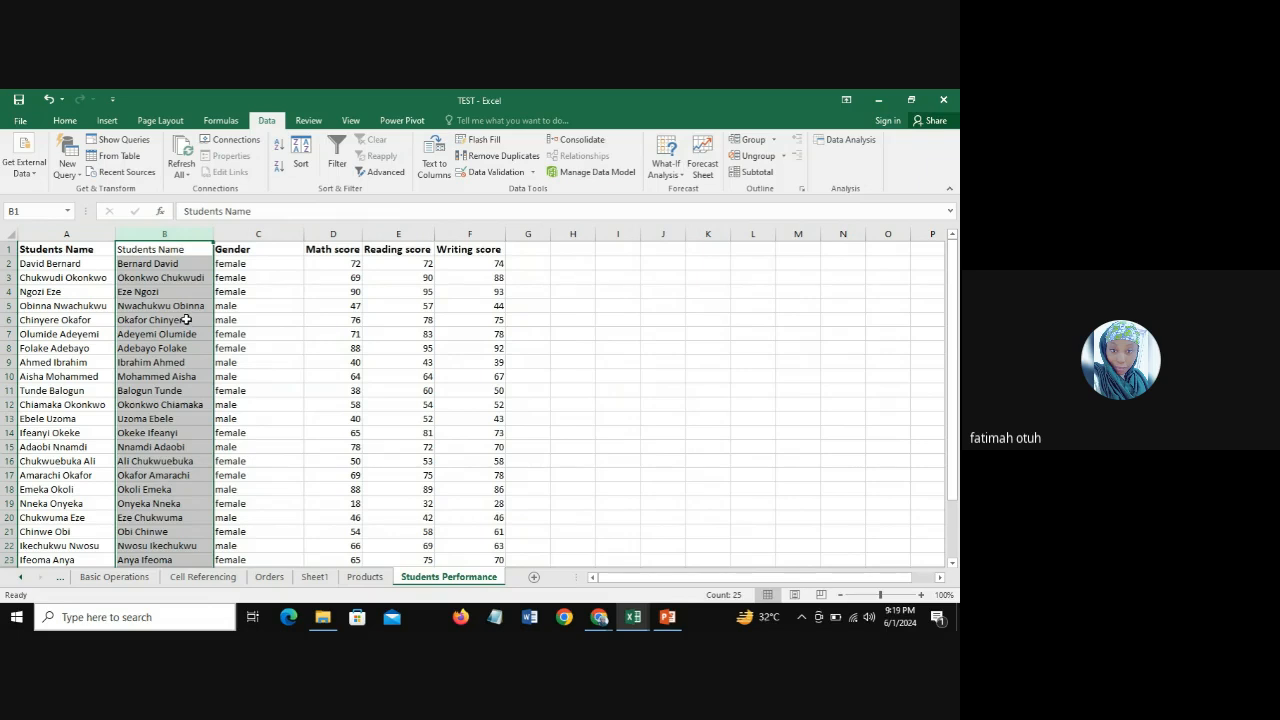
pyautogui.click(167, 227)
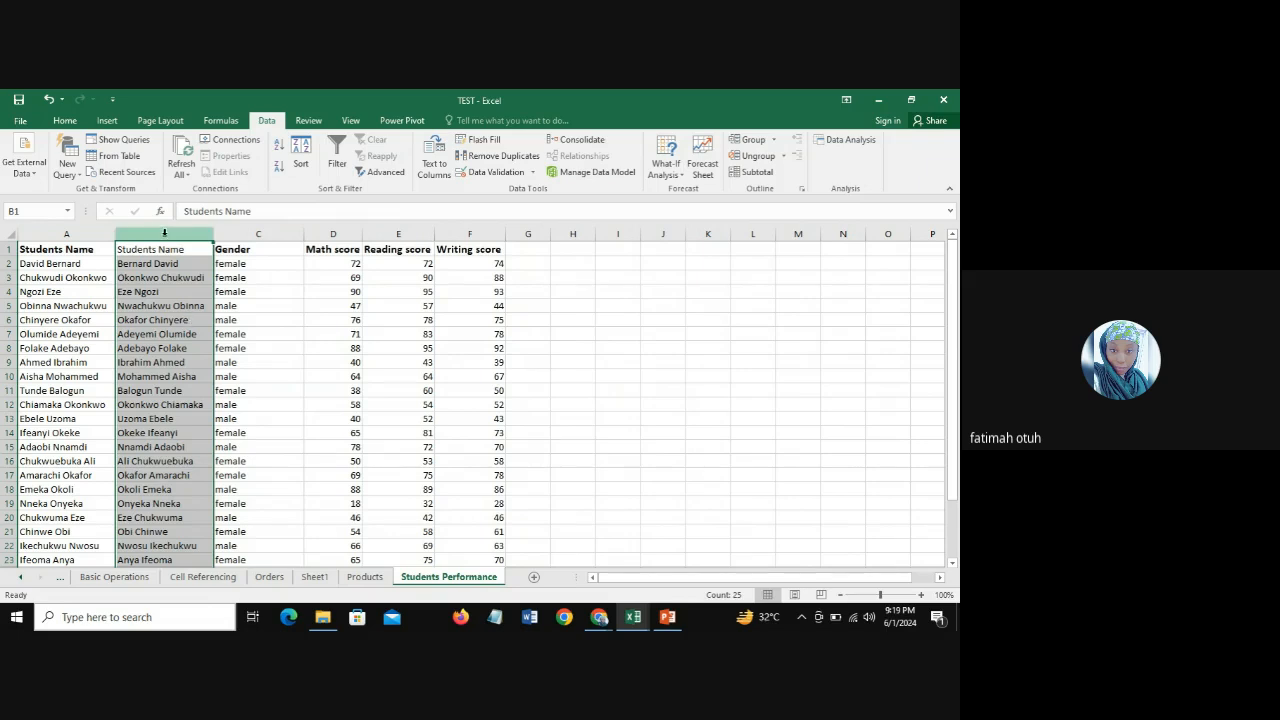
pyautogui.rightClick(165, 232)
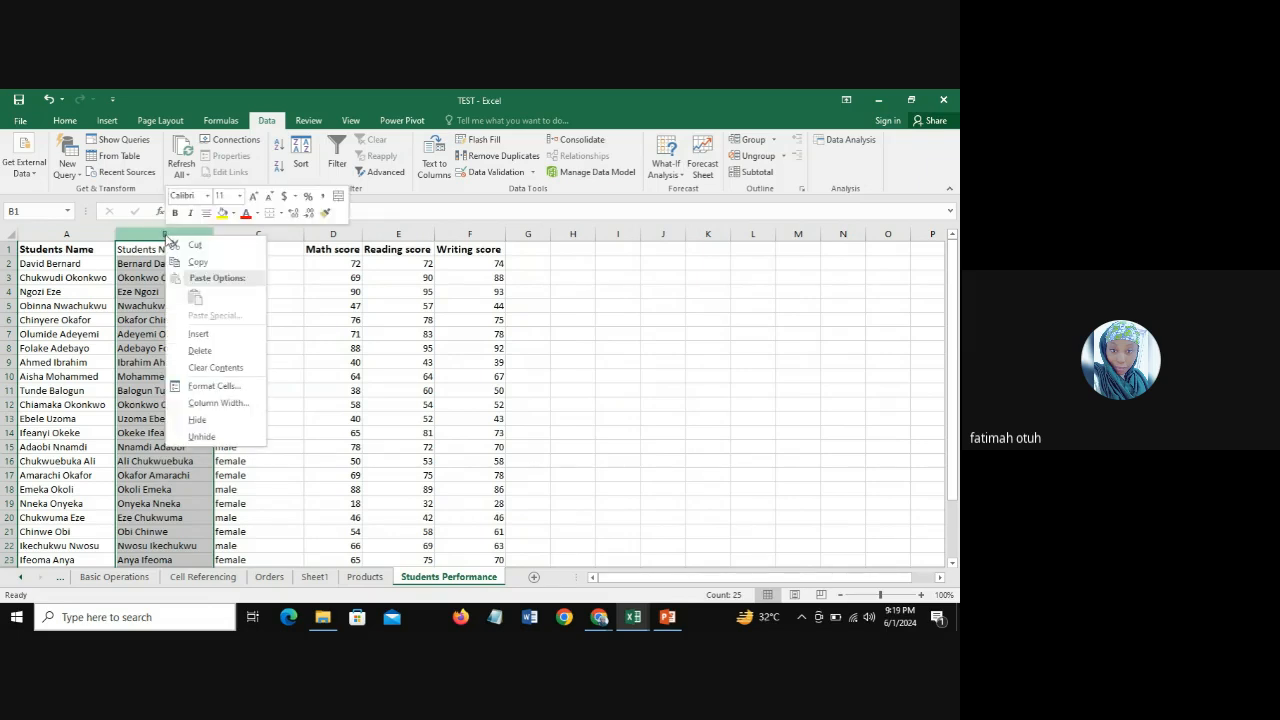
pyautogui.click(205, 351)
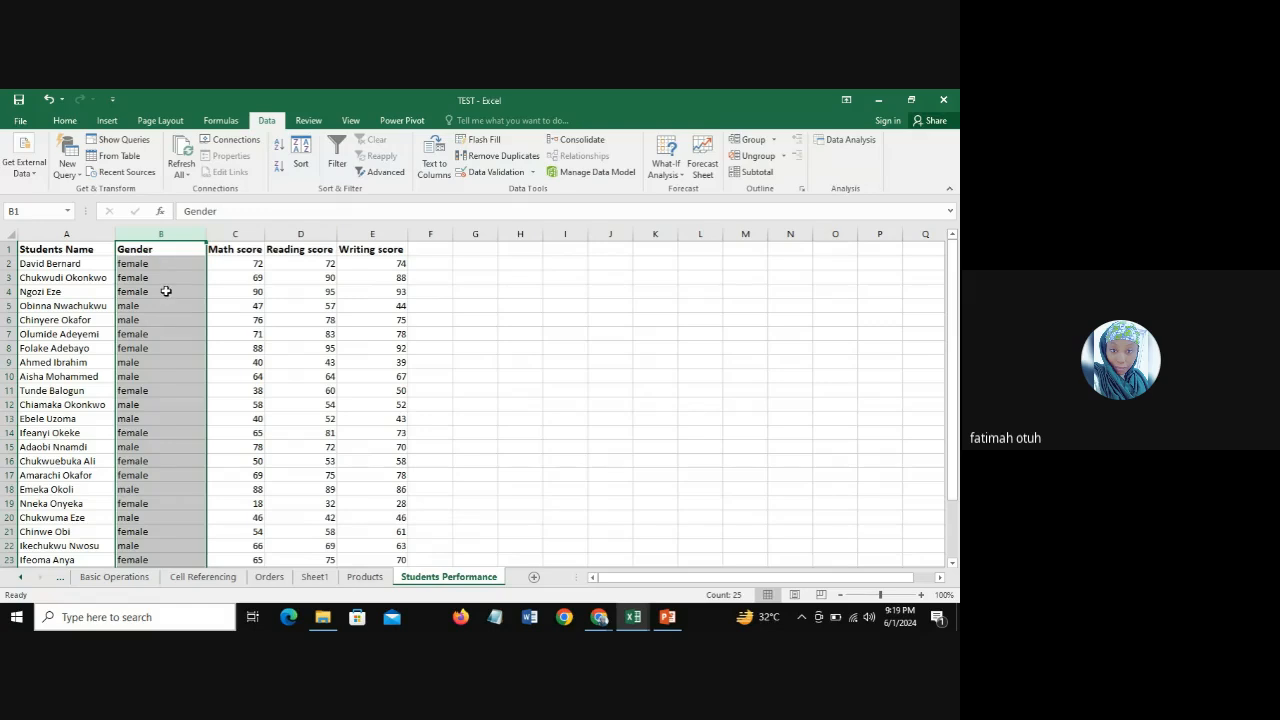
pyautogui.click(166, 291)
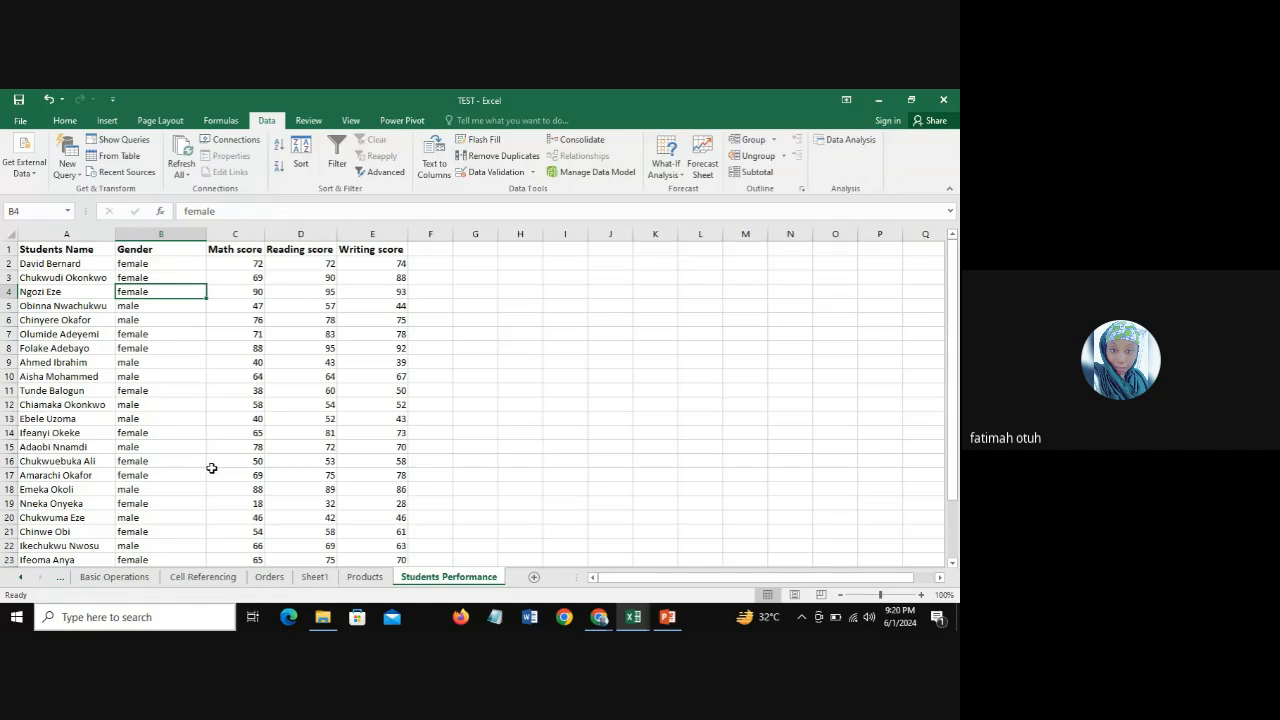
# Step: On Sheet1, highlight the Sum, Average, Concatenate and Flash Fill entries in column A with yellow fill
pyautogui.click(314, 578)
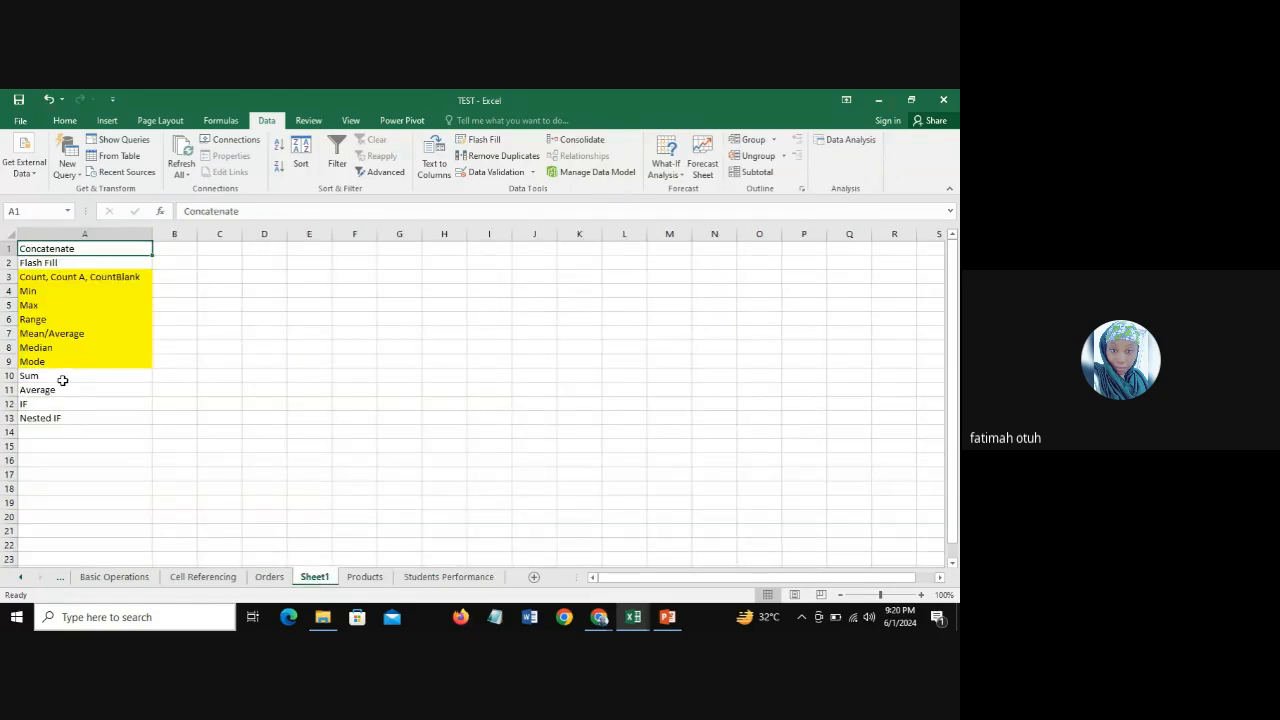
pyautogui.moveTo(62, 380)
pyautogui.mouseDown()
pyautogui.moveTo(60, 397)
pyautogui.moveTo(68, 387)
pyautogui.mouseUp()
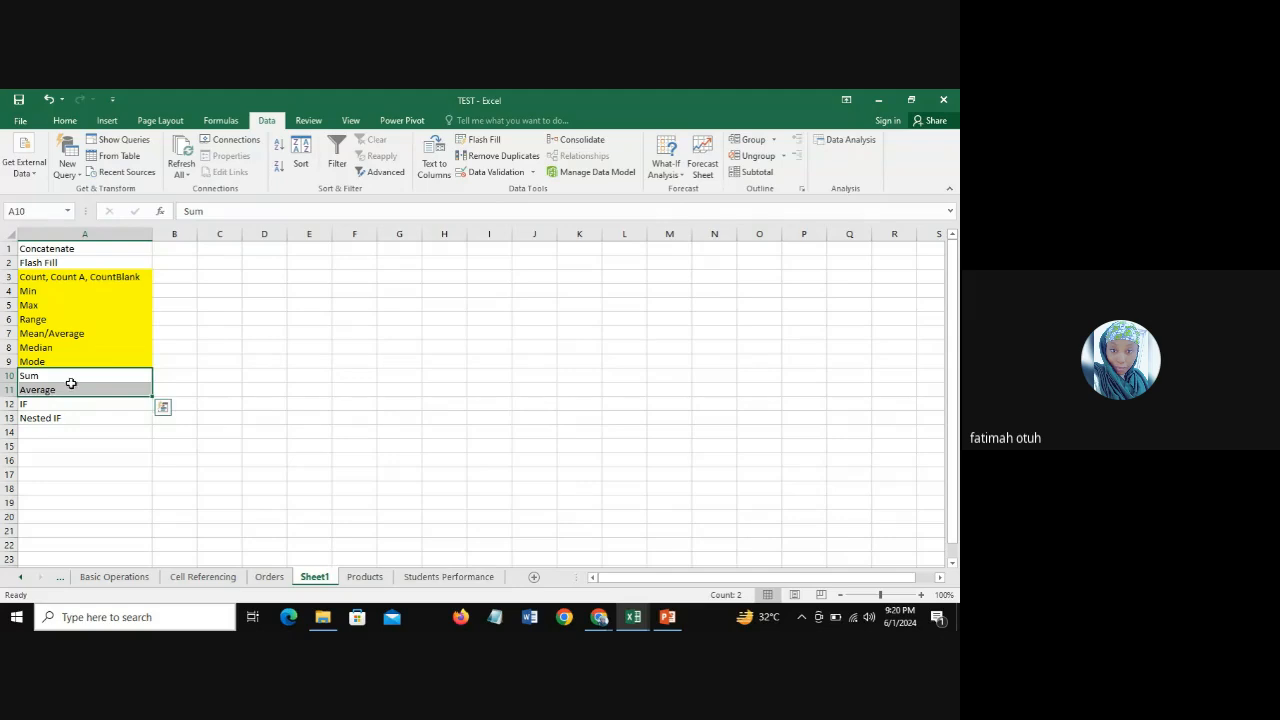
pyautogui.click(64, 120)
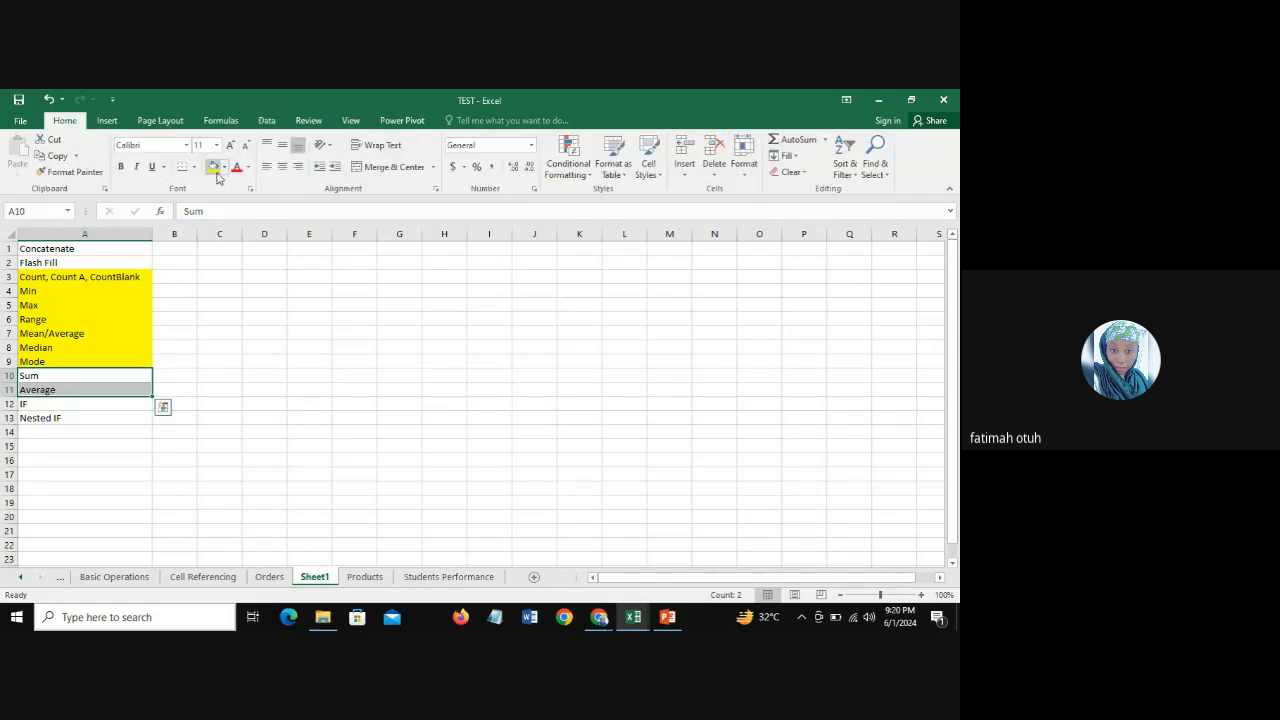
pyautogui.click(214, 168)
pyautogui.click(73, 251)
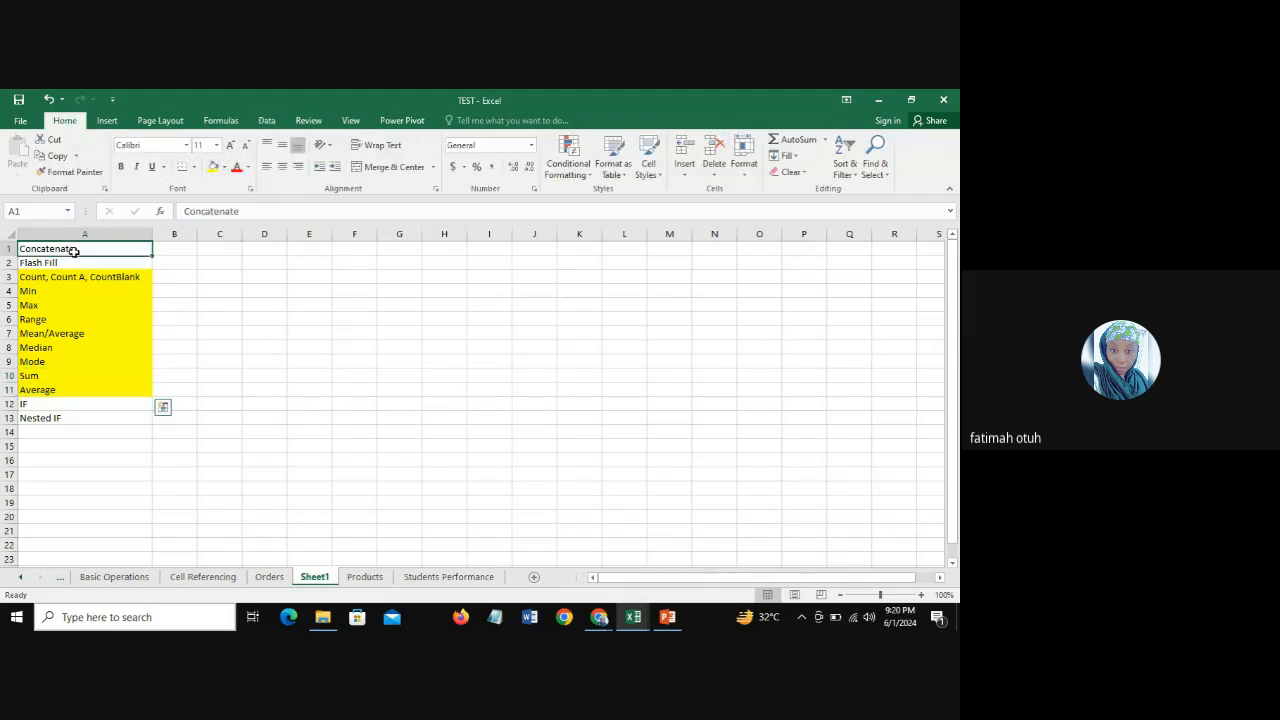
pyautogui.moveTo(73, 251); pyautogui.dragTo(74, 261)
pyautogui.click(214, 168)
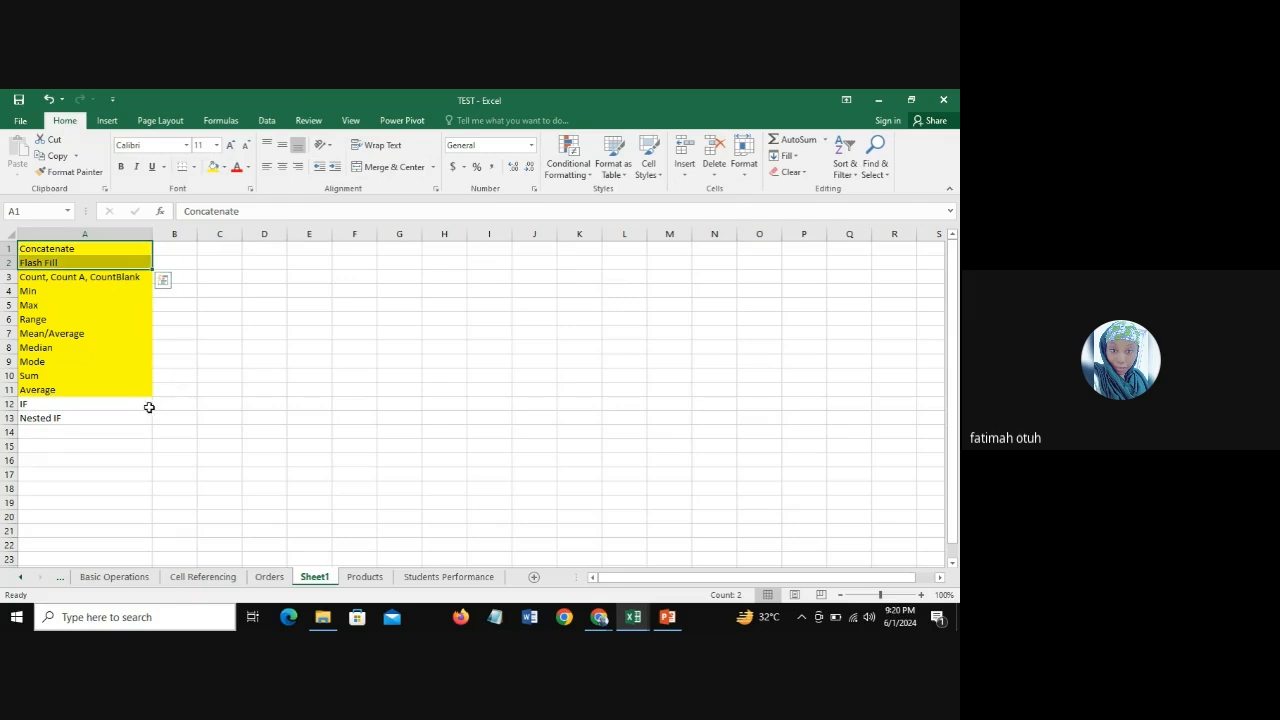
pyautogui.click(50, 406)
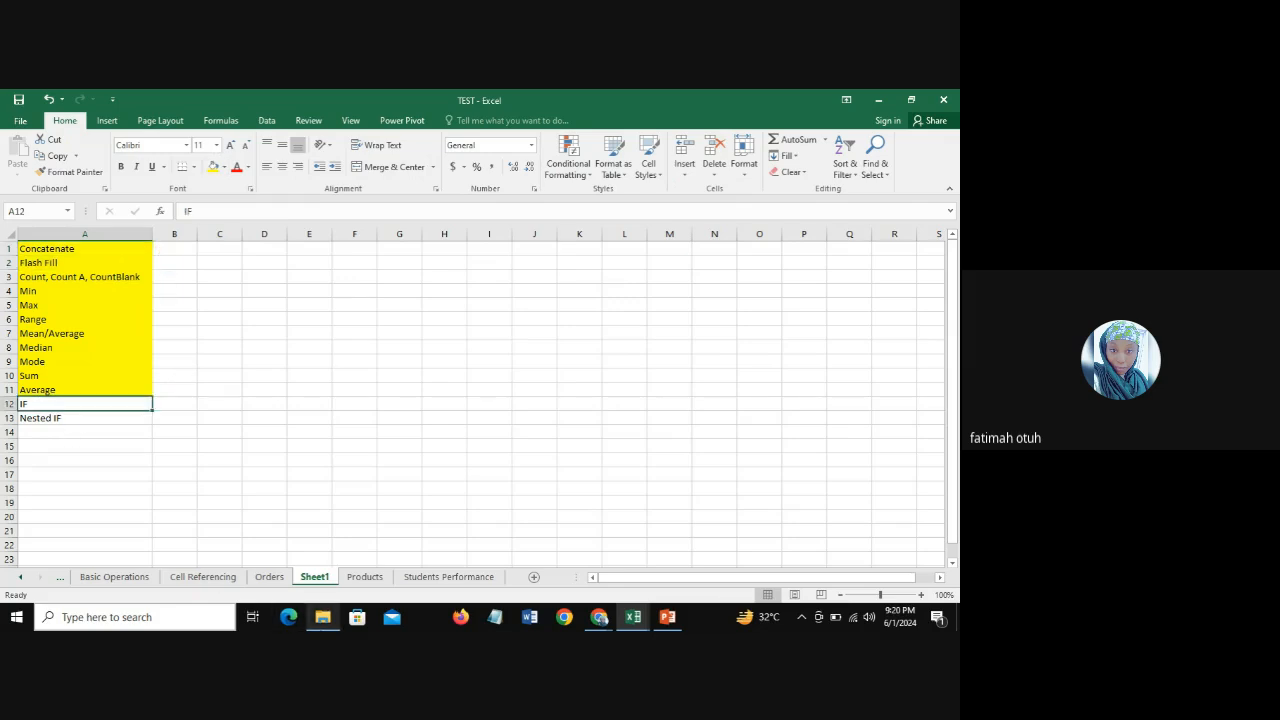
pyautogui.moveTo(322, 617)
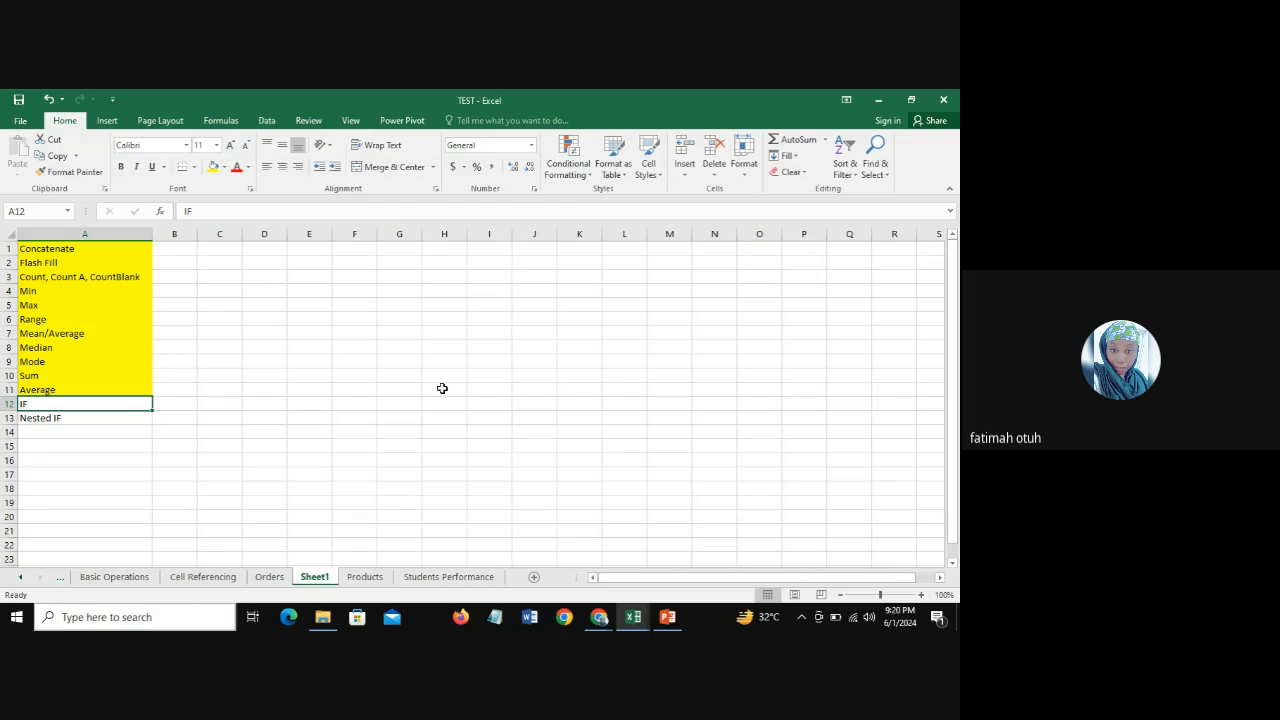
# Step: Insert a blank column between Math score and Reading score on the Students Performance sheet
pyautogui.click(268, 577)
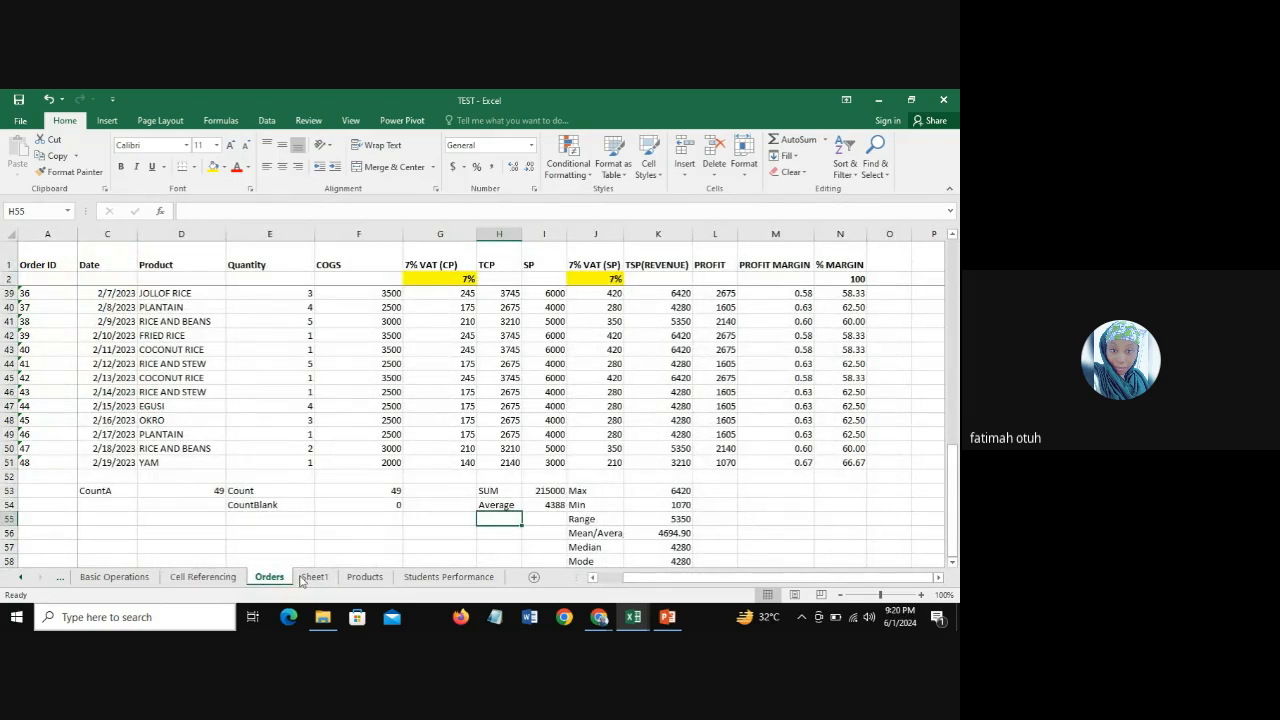
pyautogui.click(448, 577)
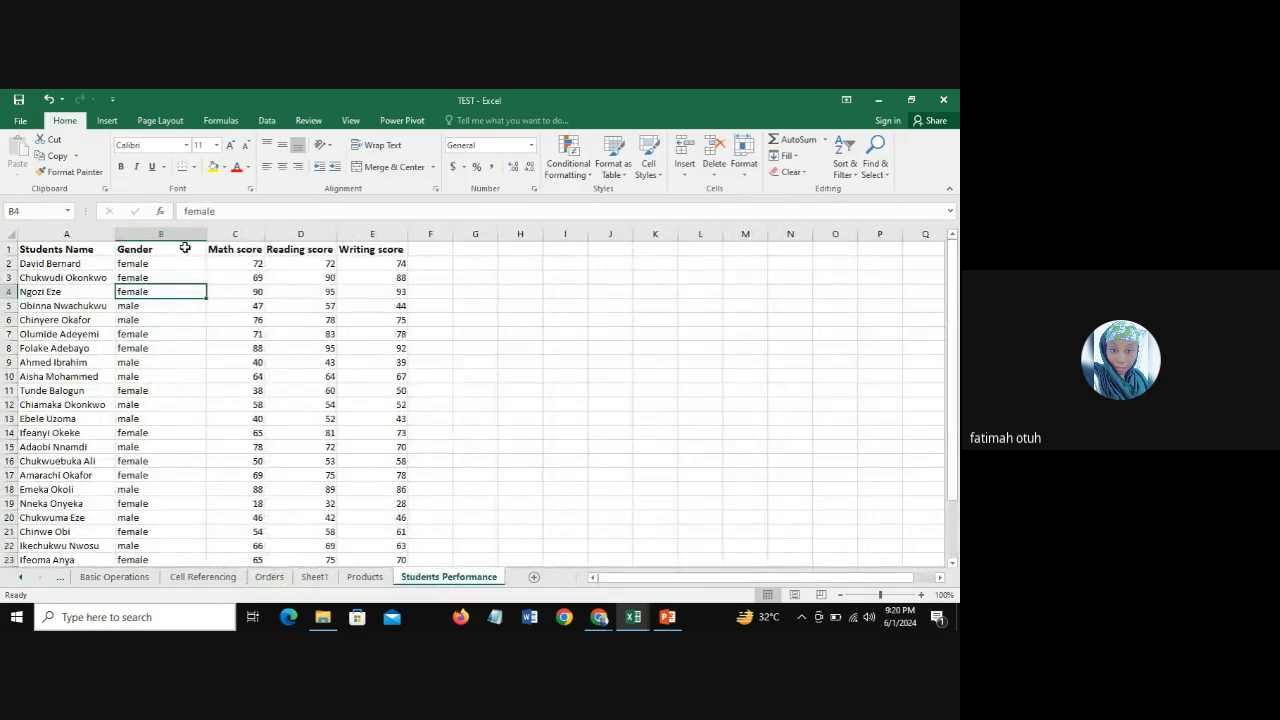
pyautogui.click(245, 233)
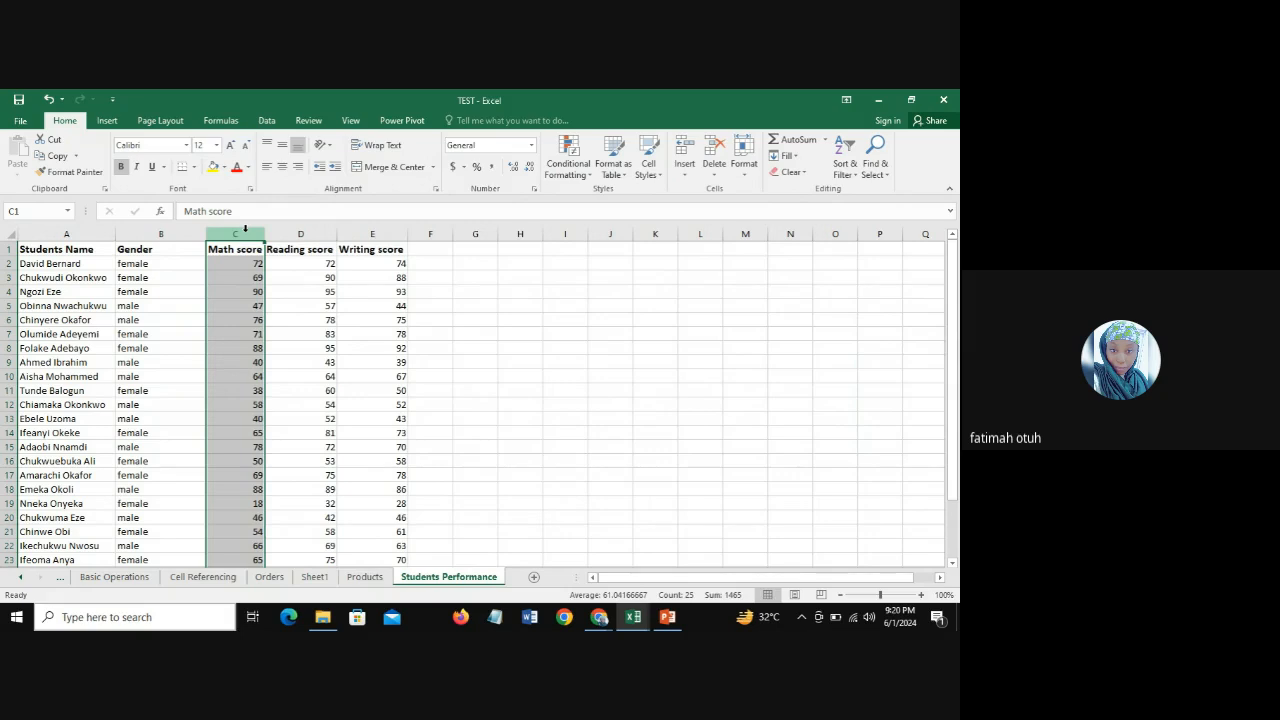
pyautogui.moveTo(245, 229); pyautogui.dragTo(313, 229)
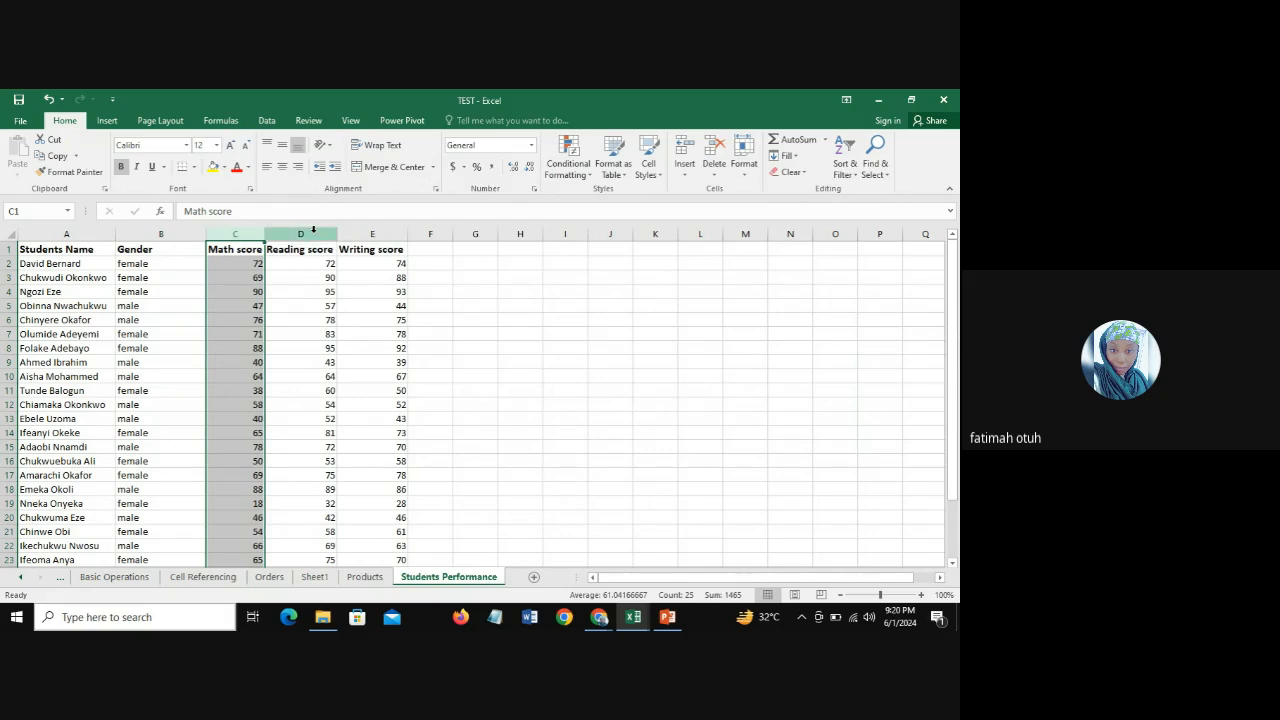
pyautogui.click(300, 231)
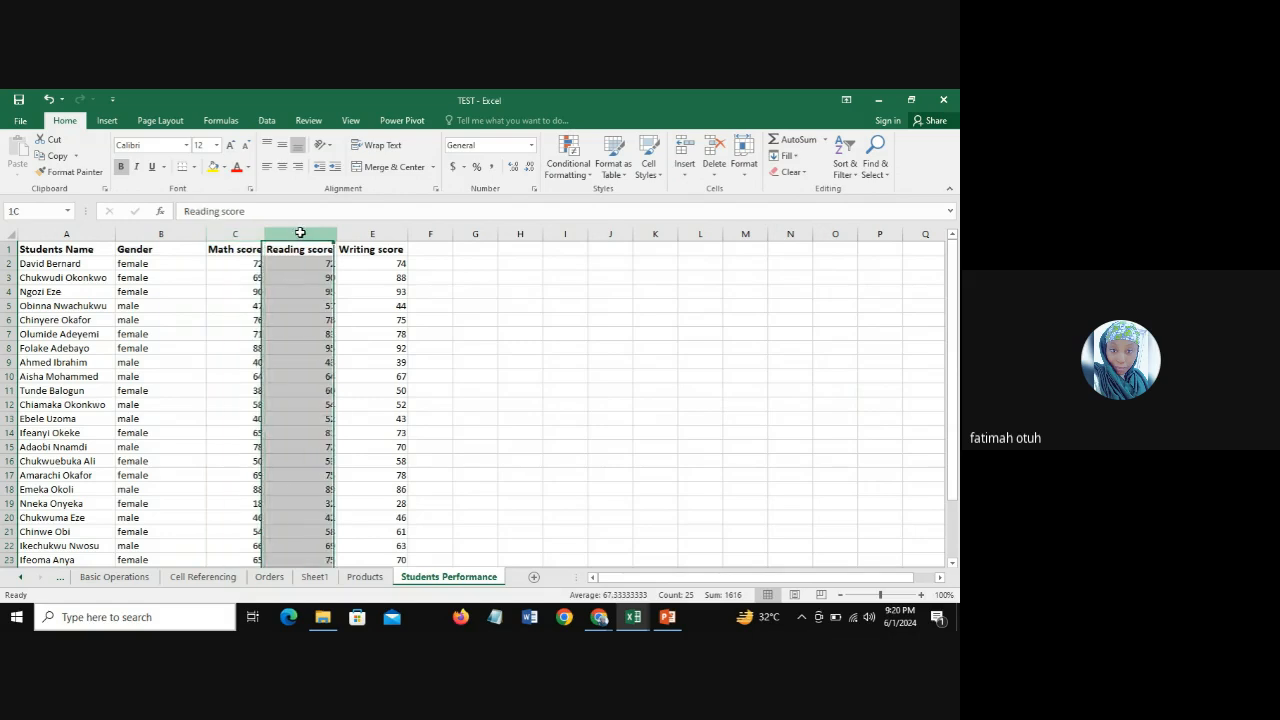
pyautogui.rightClick(300, 231)
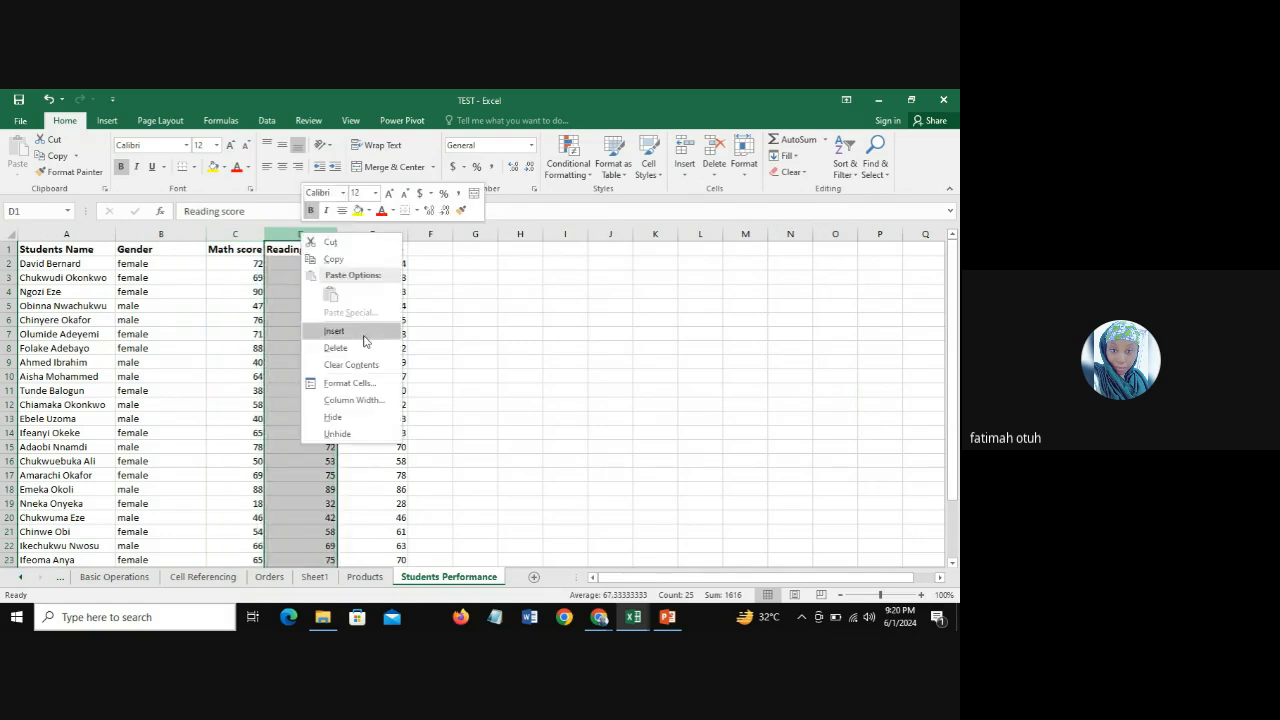
pyautogui.click(365, 331)
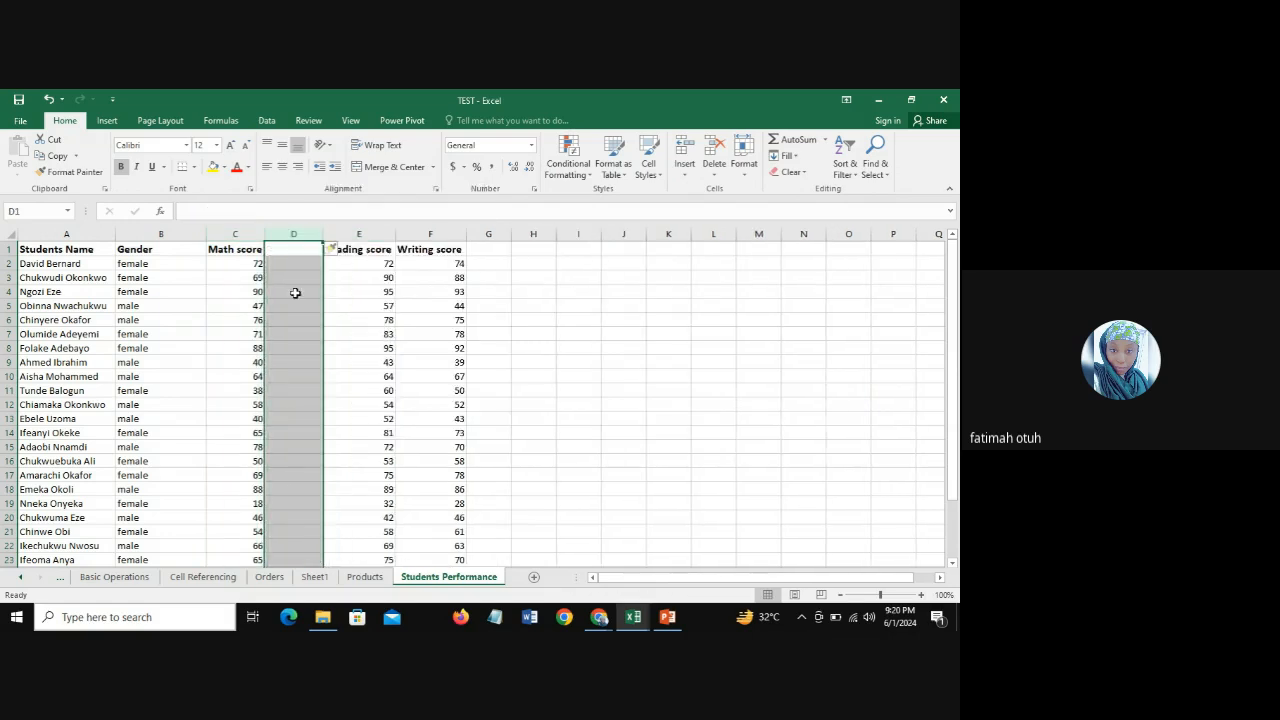
# Step: Insert a blank column between Reading score and Writing score
pyautogui.click(430, 230)
pyautogui.rightClick(430, 229)
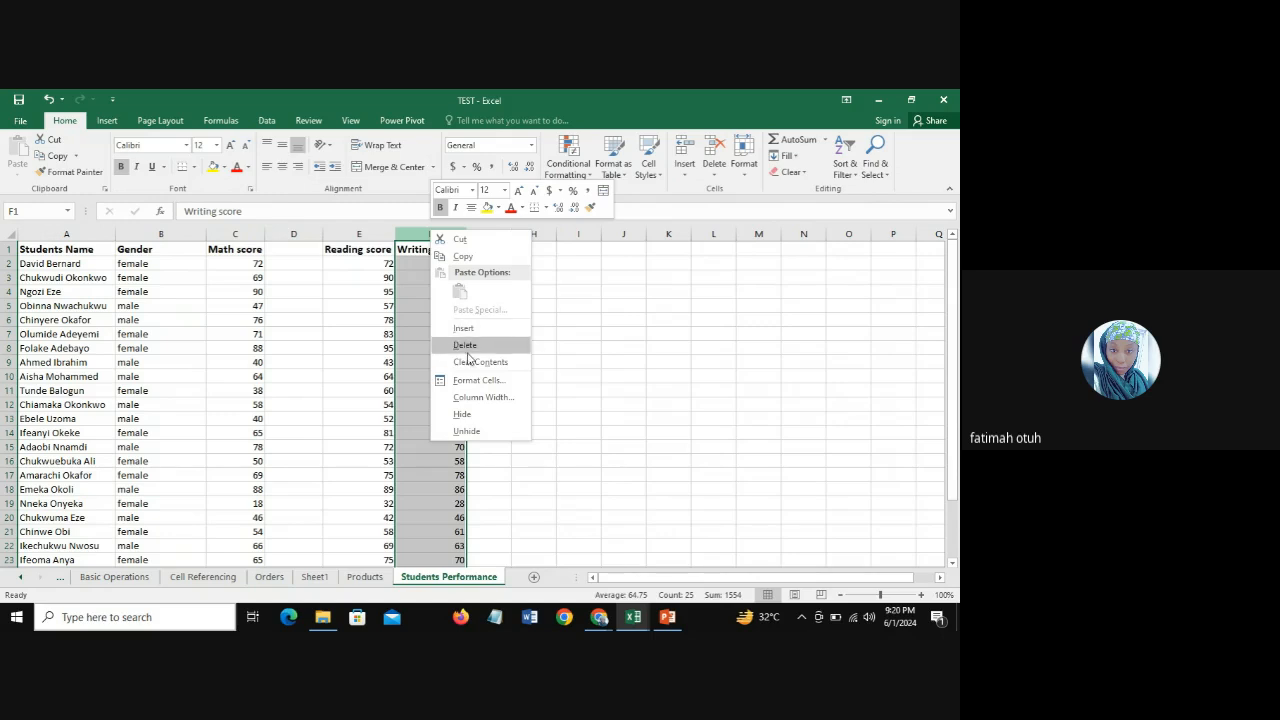
pyautogui.click(465, 330)
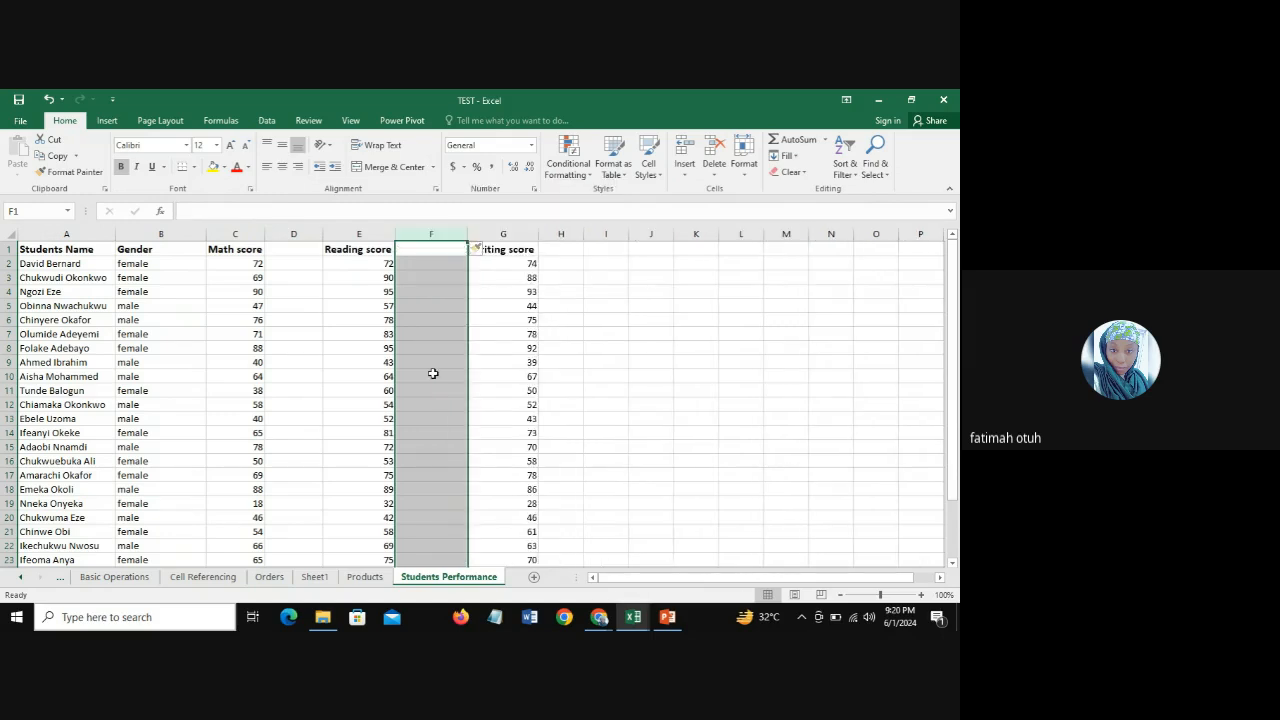
pyautogui.click(429, 250)
# Step: Try to enter the header Grade in cell D1, beside Math score
pyautogui.click(287, 250)
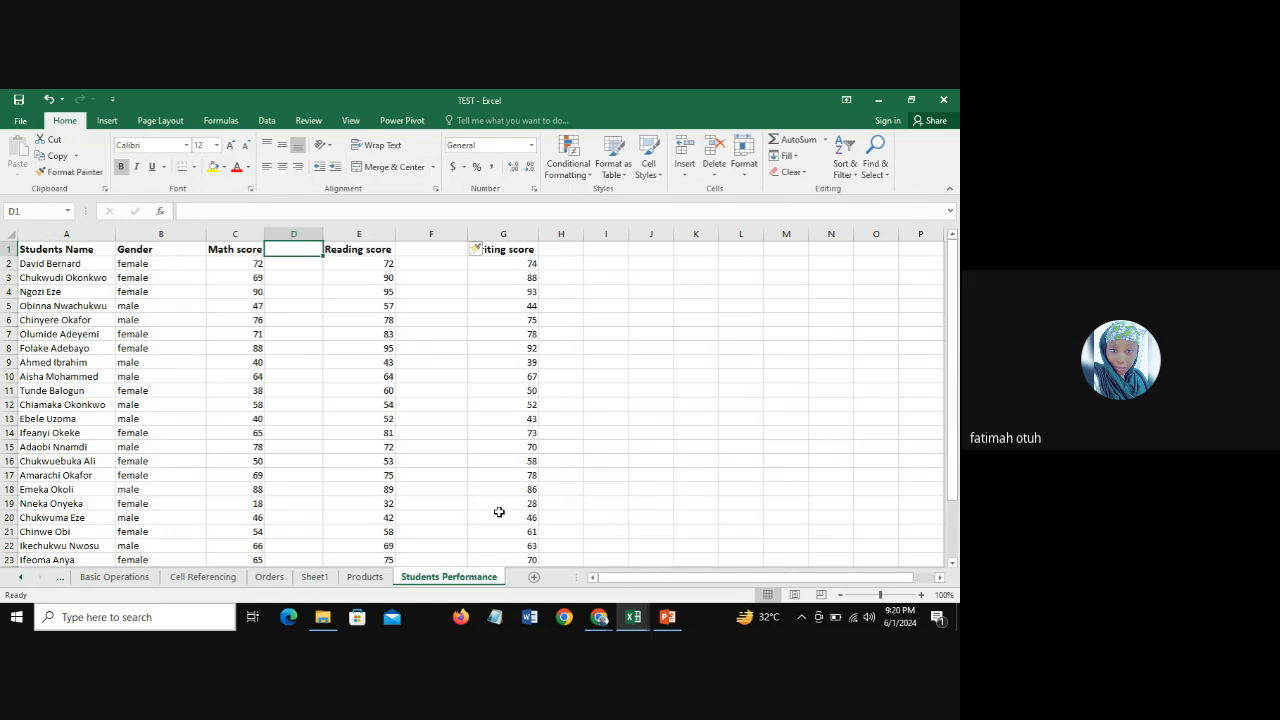
pyautogui.write('G')
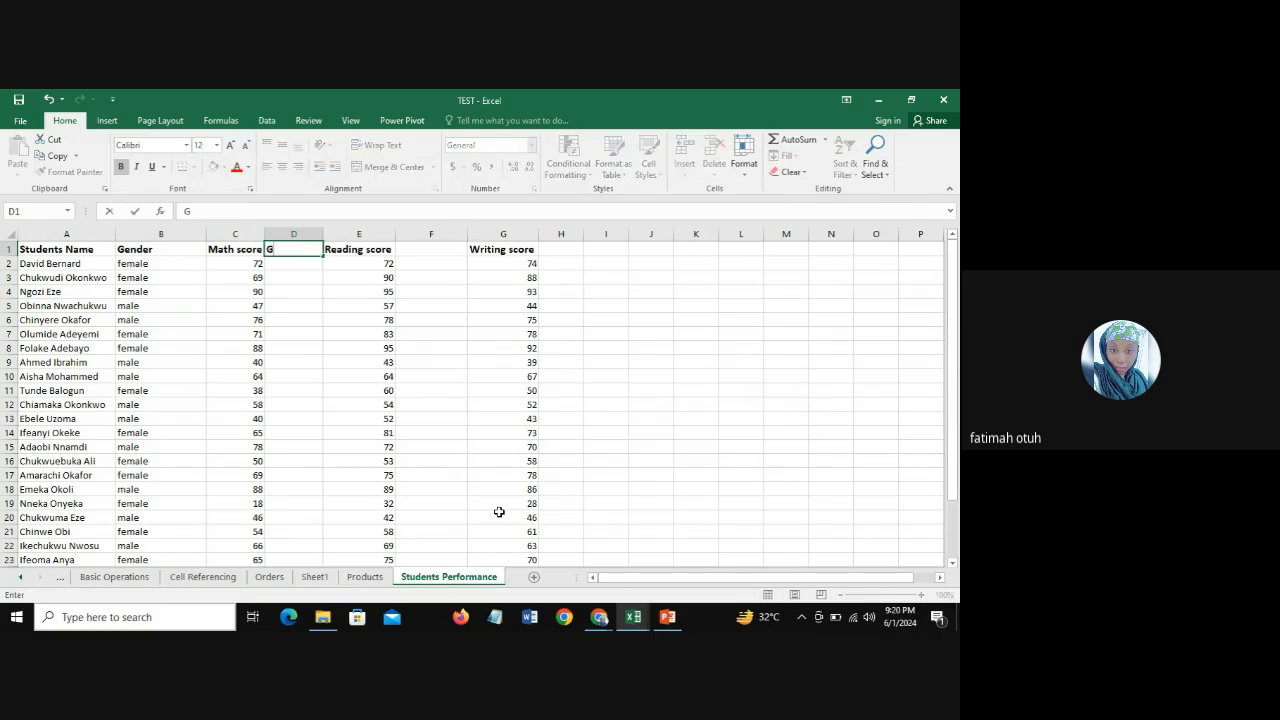
pyautogui.write('rade')
pyautogui.press('Return')
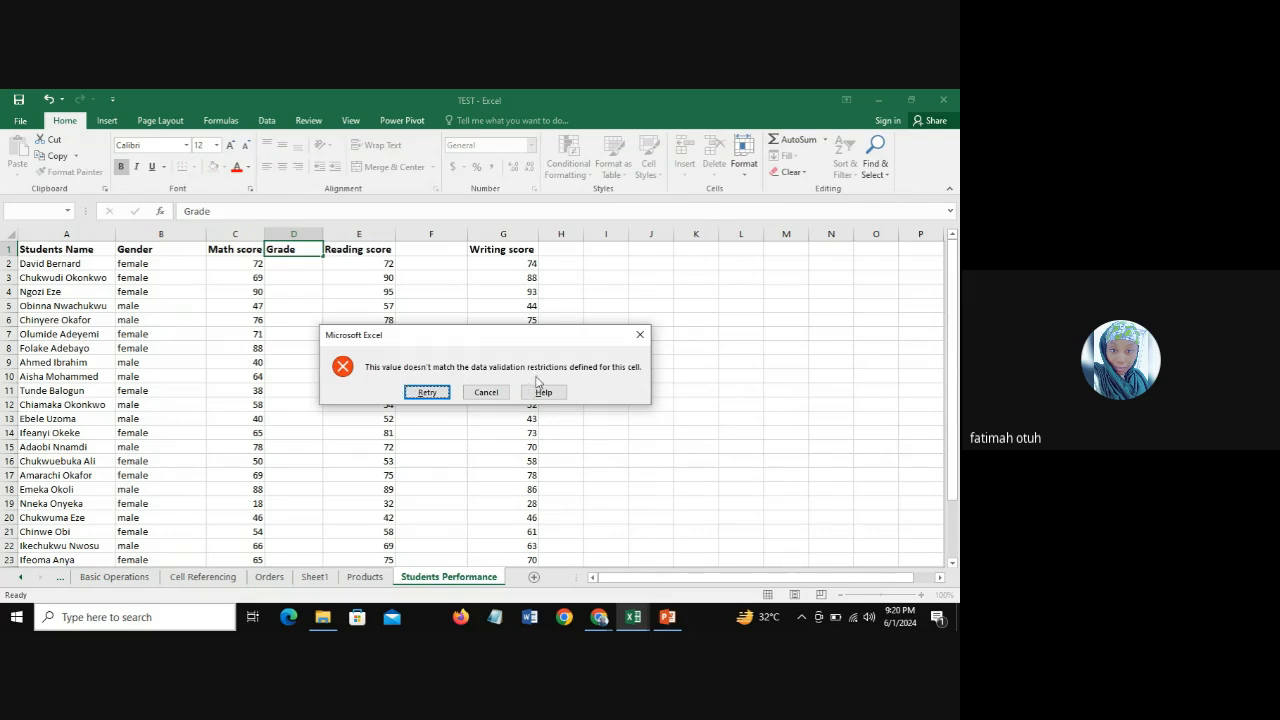
pyautogui.click(490, 392)
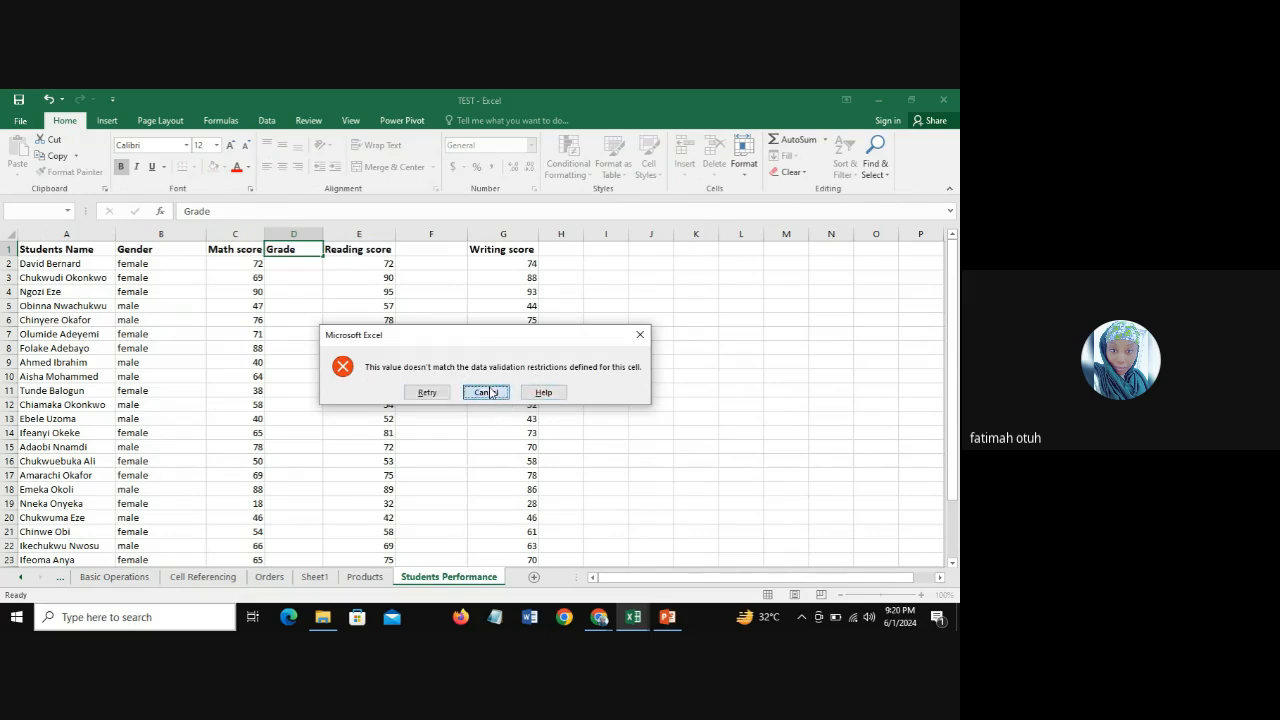
# Step: Erase the mixed data validation settings from columns C through M and clear all validation criteria there
pyautogui.click(293, 233)
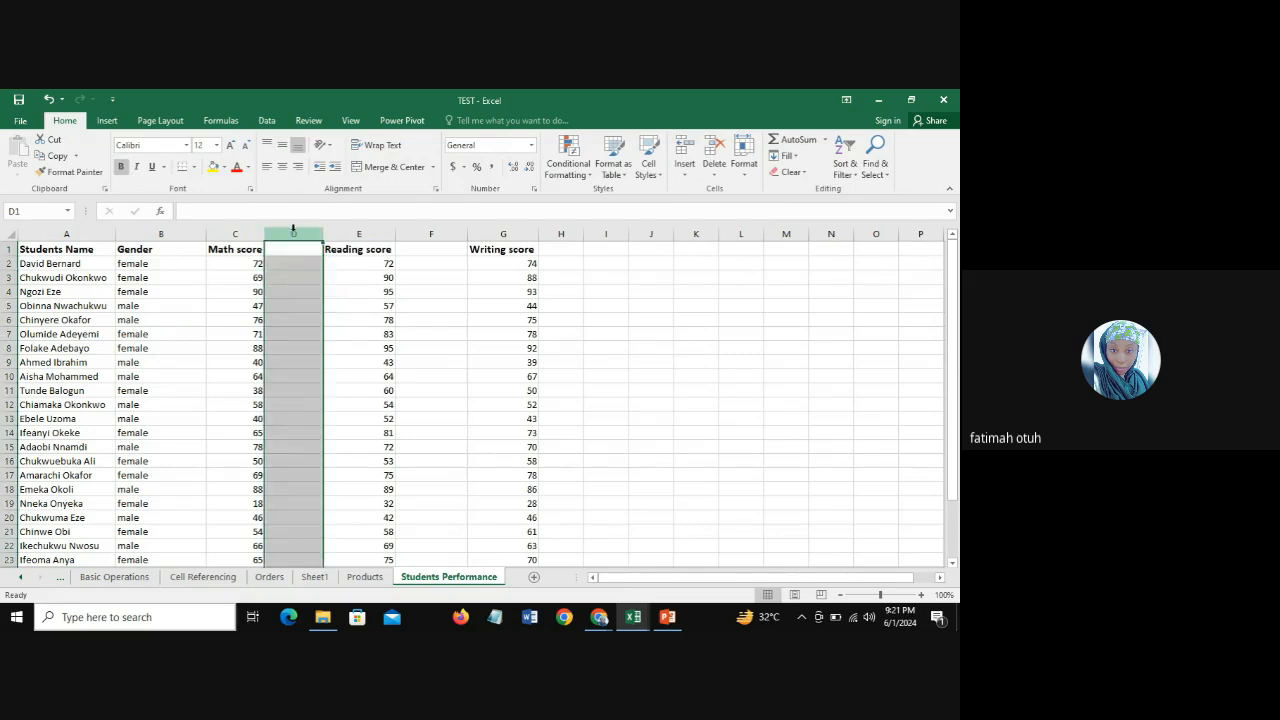
pyautogui.moveTo(240, 232); pyautogui.dragTo(785, 245)
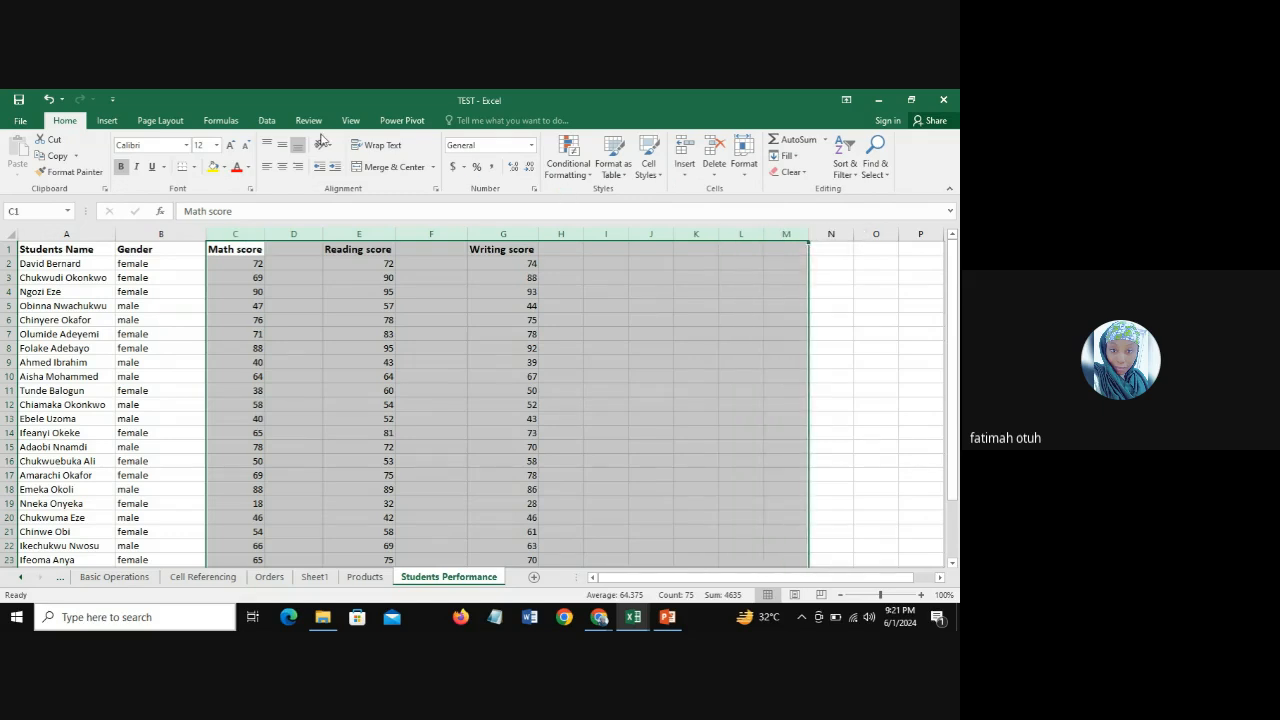
pyautogui.click(267, 120)
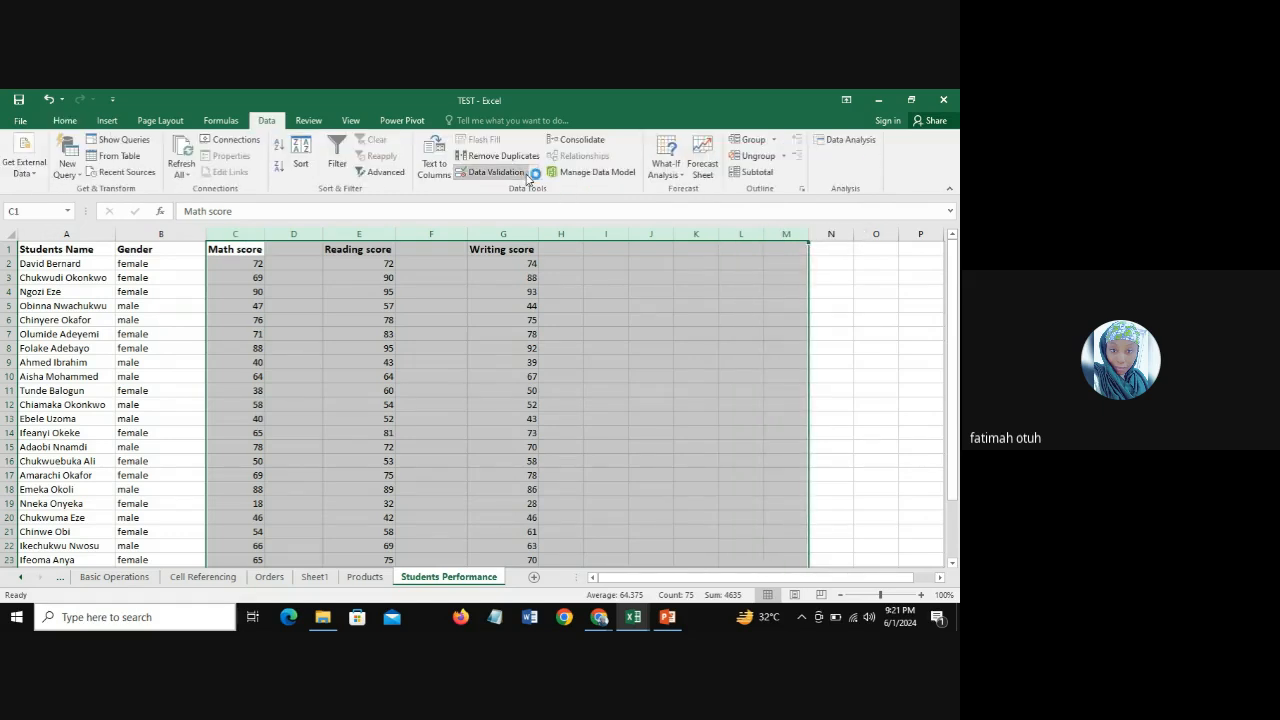
pyautogui.click(533, 173)
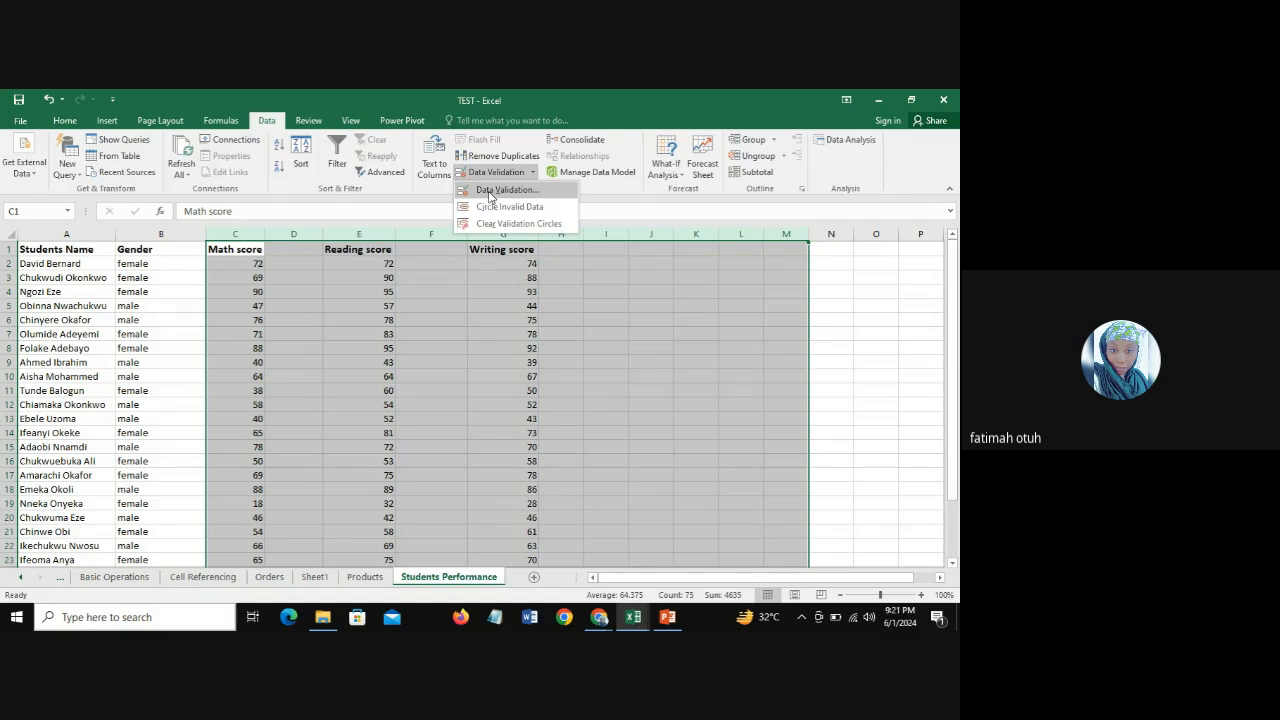
pyautogui.click(480, 223)
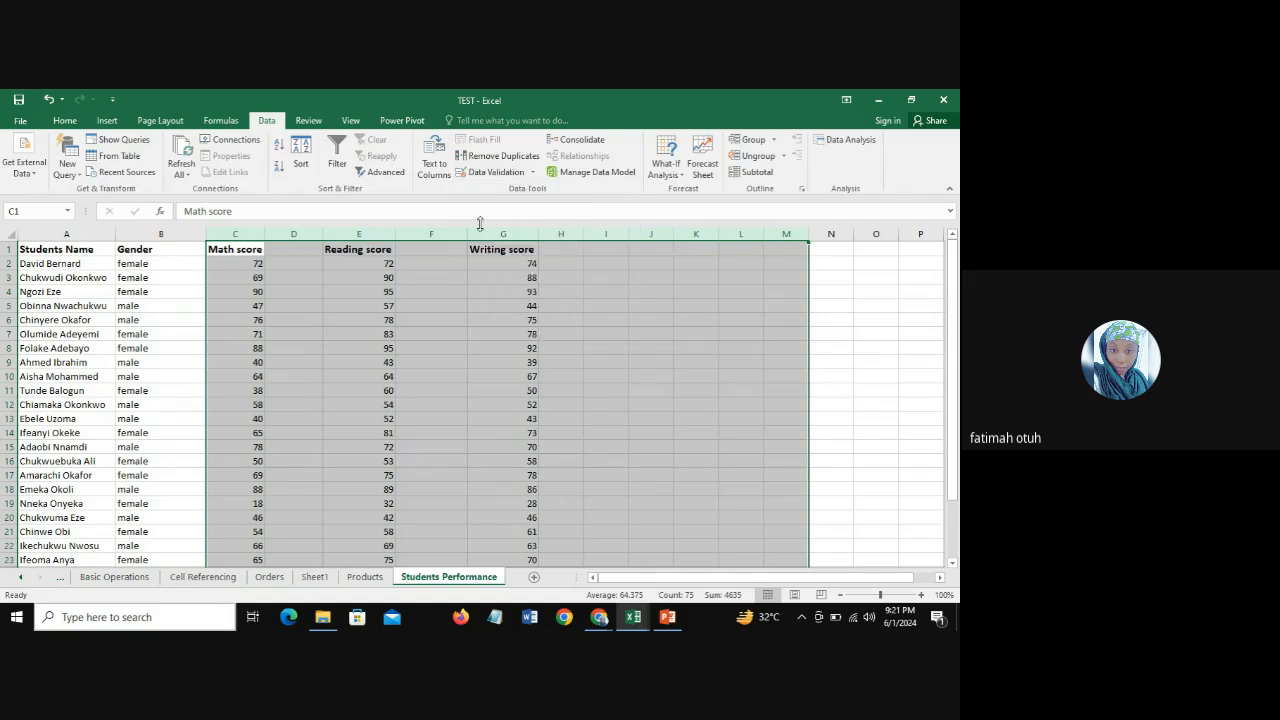
pyautogui.click(533, 172)
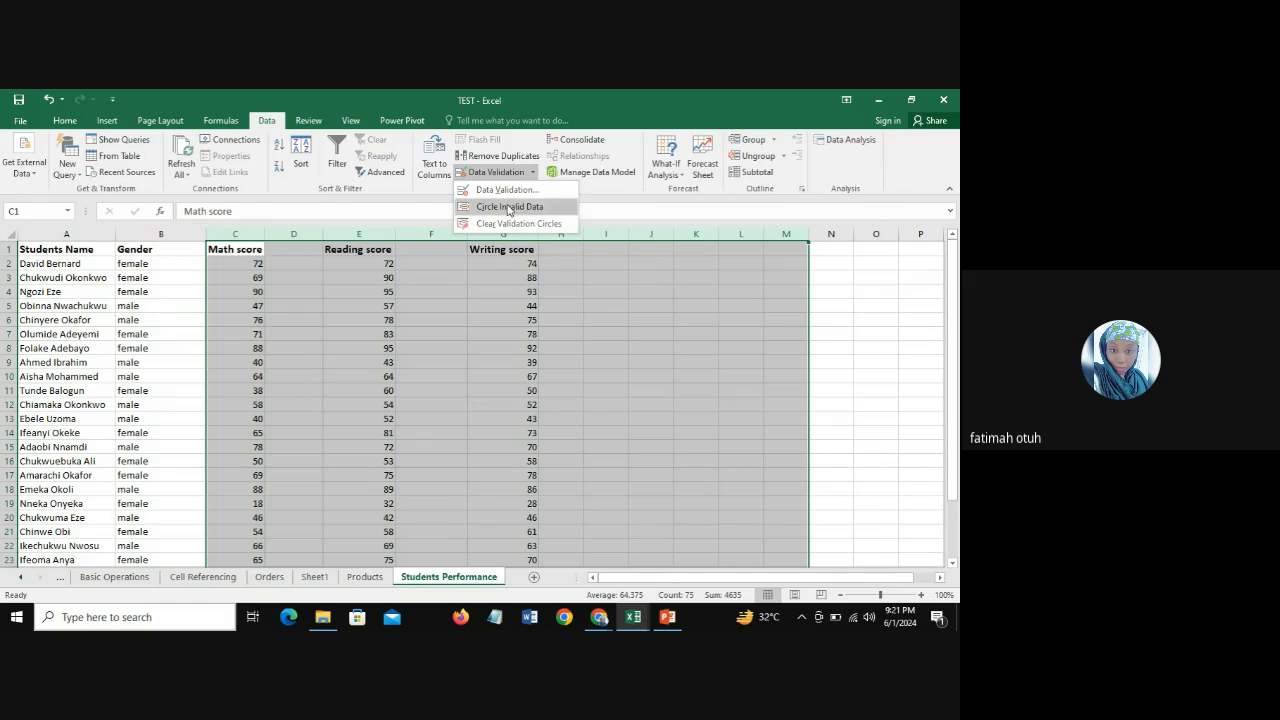
pyautogui.click(508, 190)
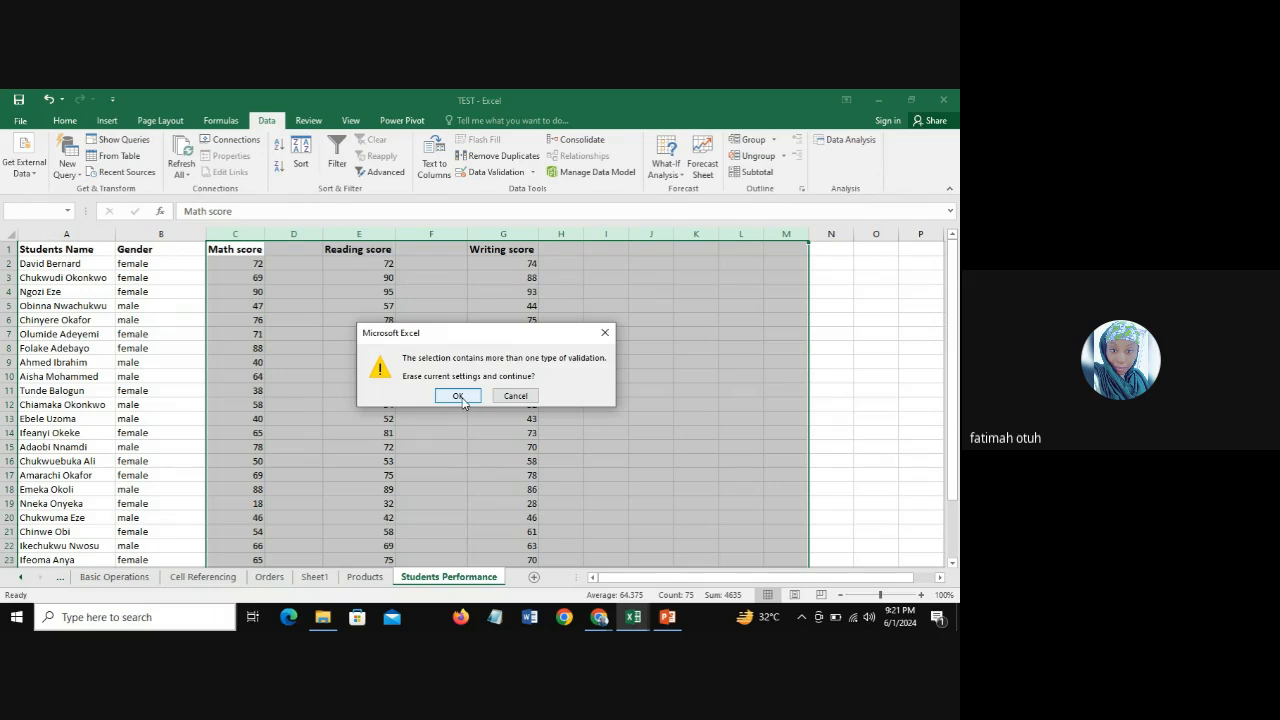
pyautogui.click(459, 397)
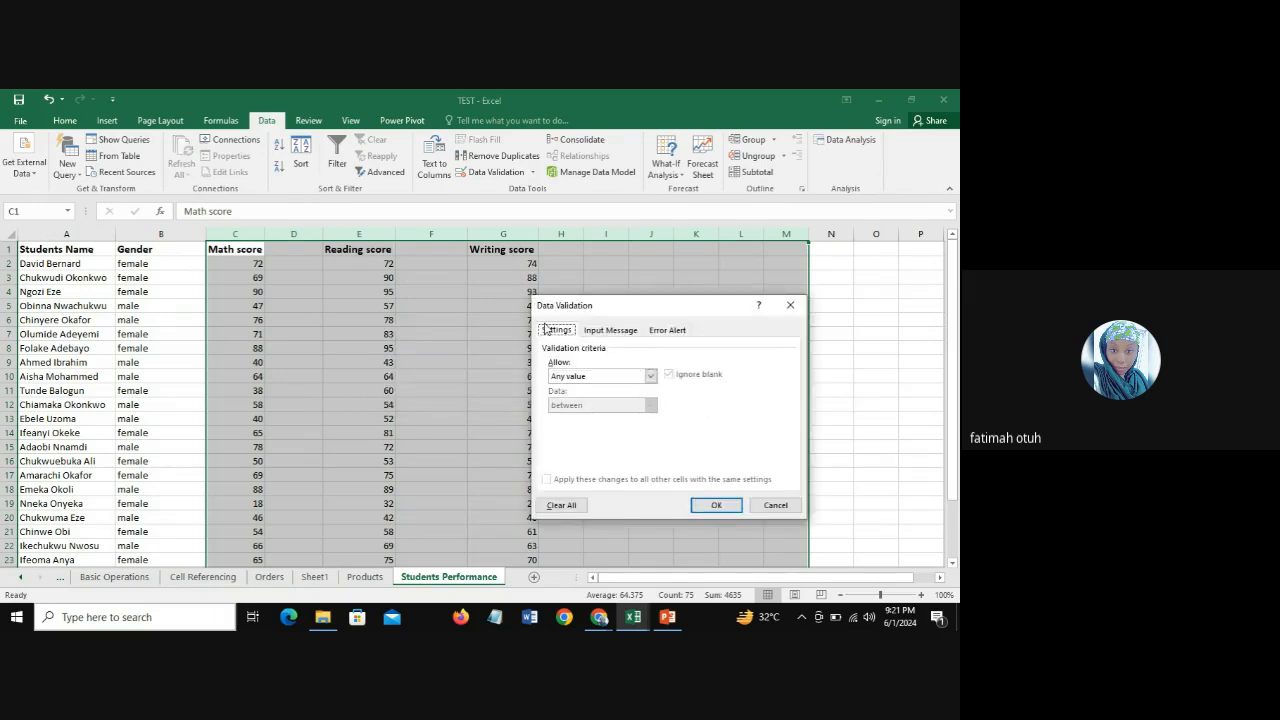
pyautogui.click(557, 506)
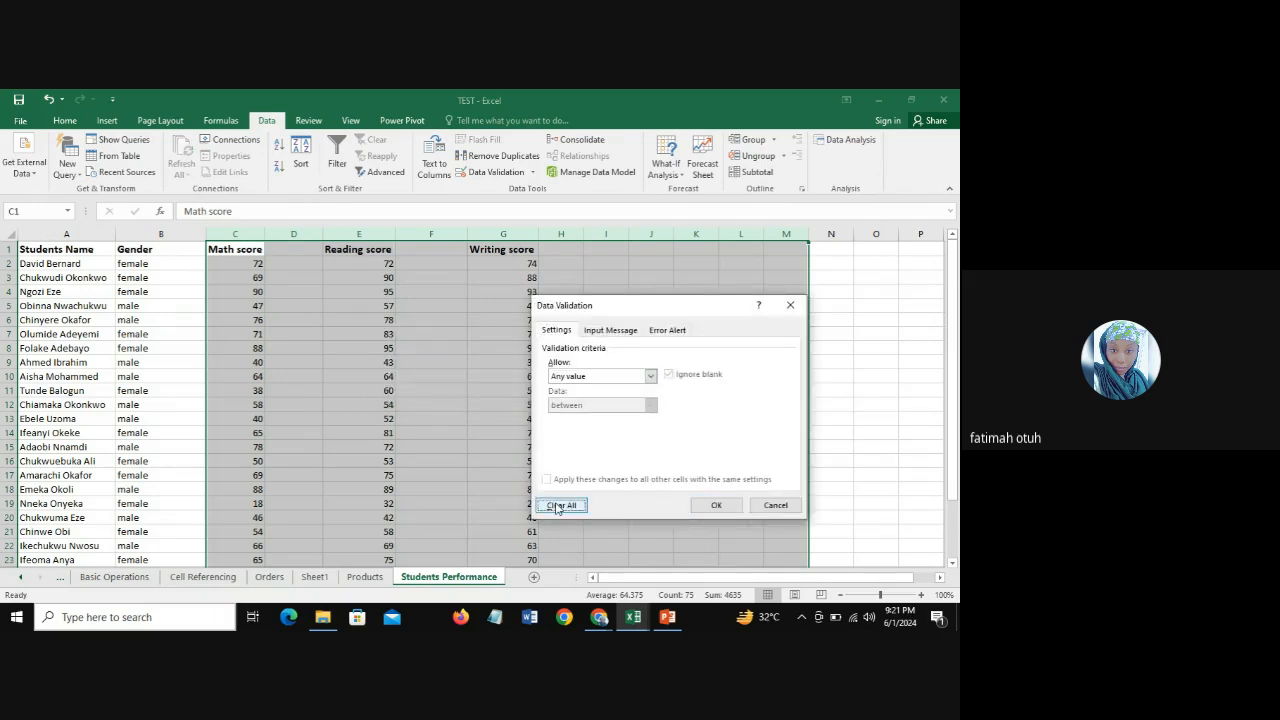
pyautogui.click(716, 505)
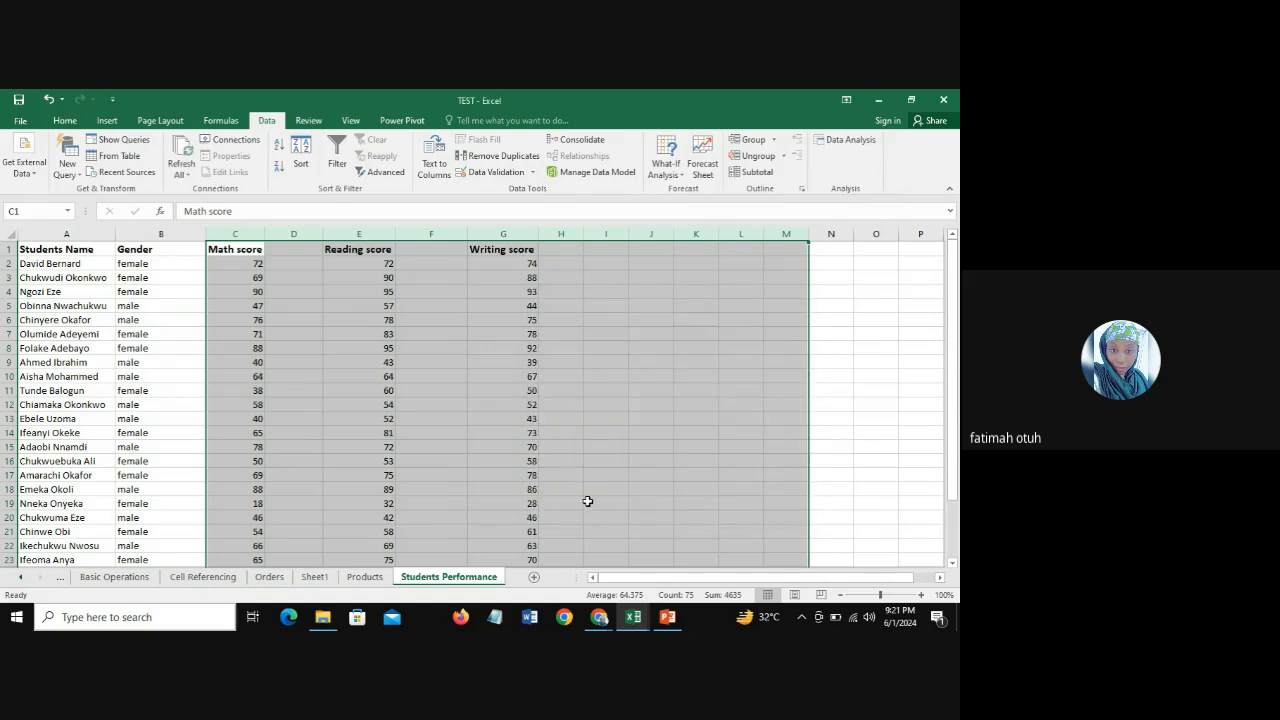
# Step: Enter the header Grade in cell D1, beside Math score
pyautogui.click(363, 372)
pyautogui.click(309, 259)
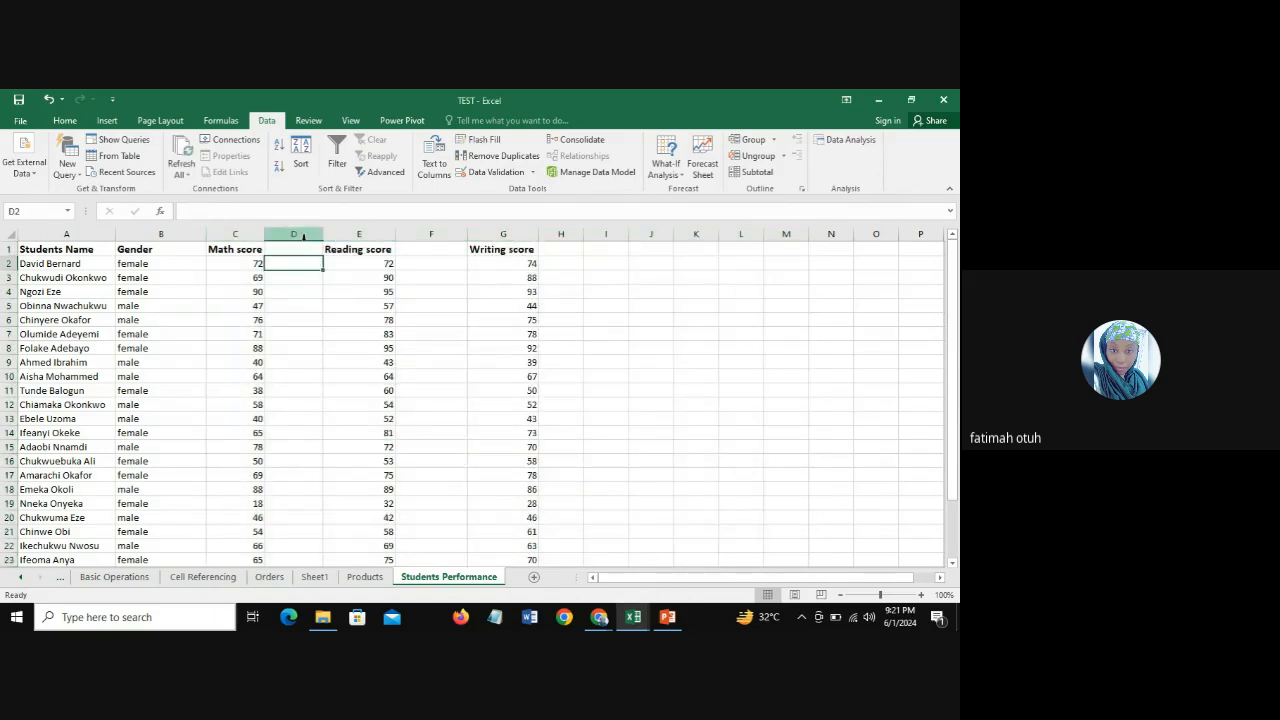
pyautogui.click(305, 249)
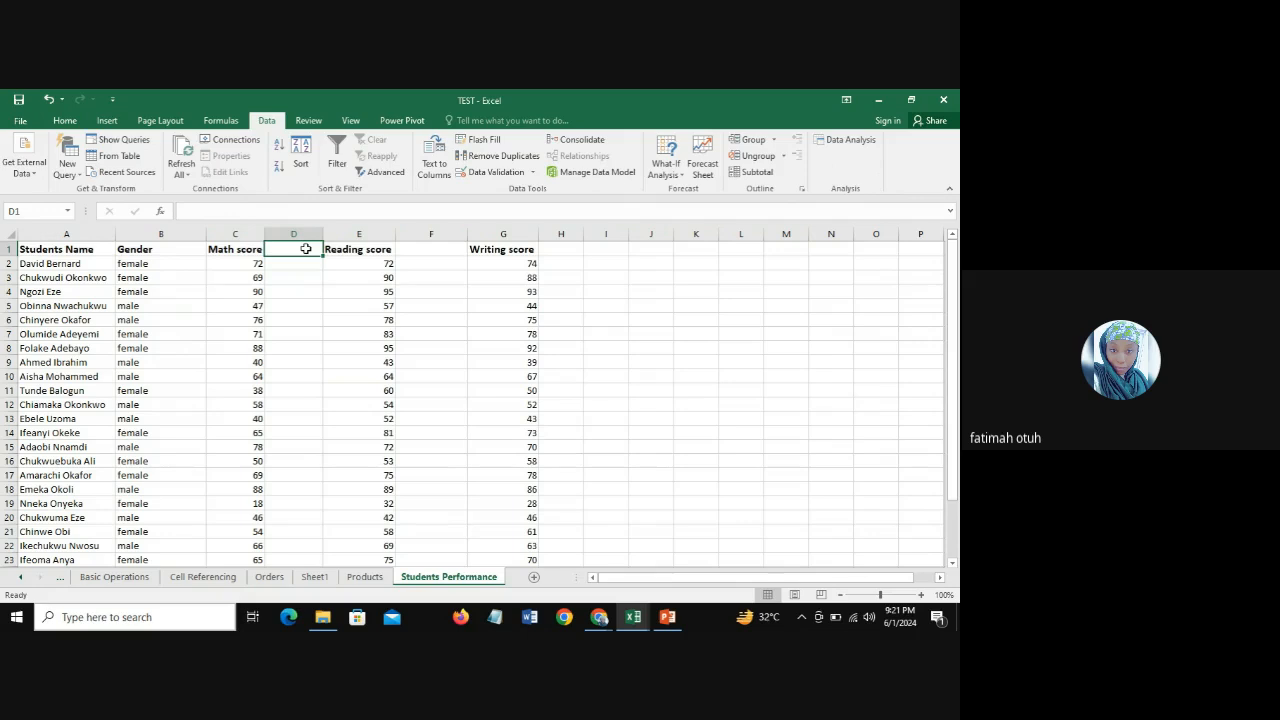
pyautogui.write('Grade')
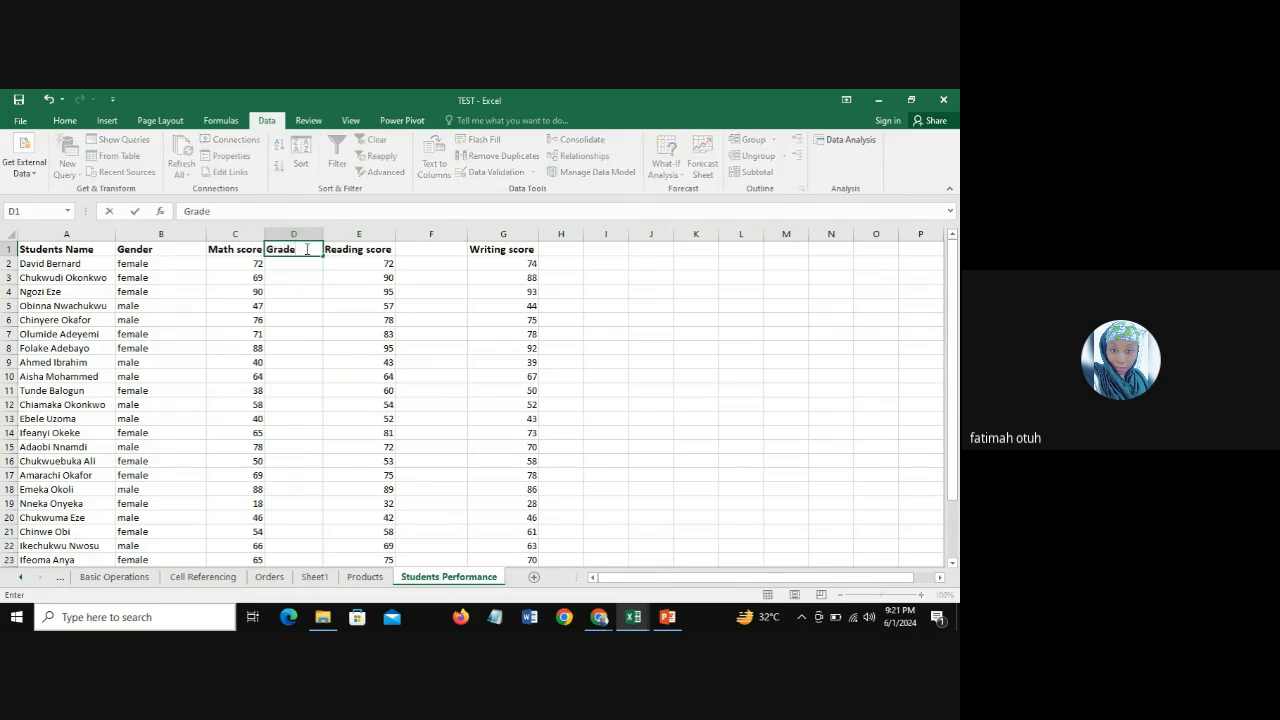
pyautogui.press('Return')
# Step: Copy the Grade header from D1 into F1 and H1, beside Reading score and Writing score
pyautogui.click(305, 249)
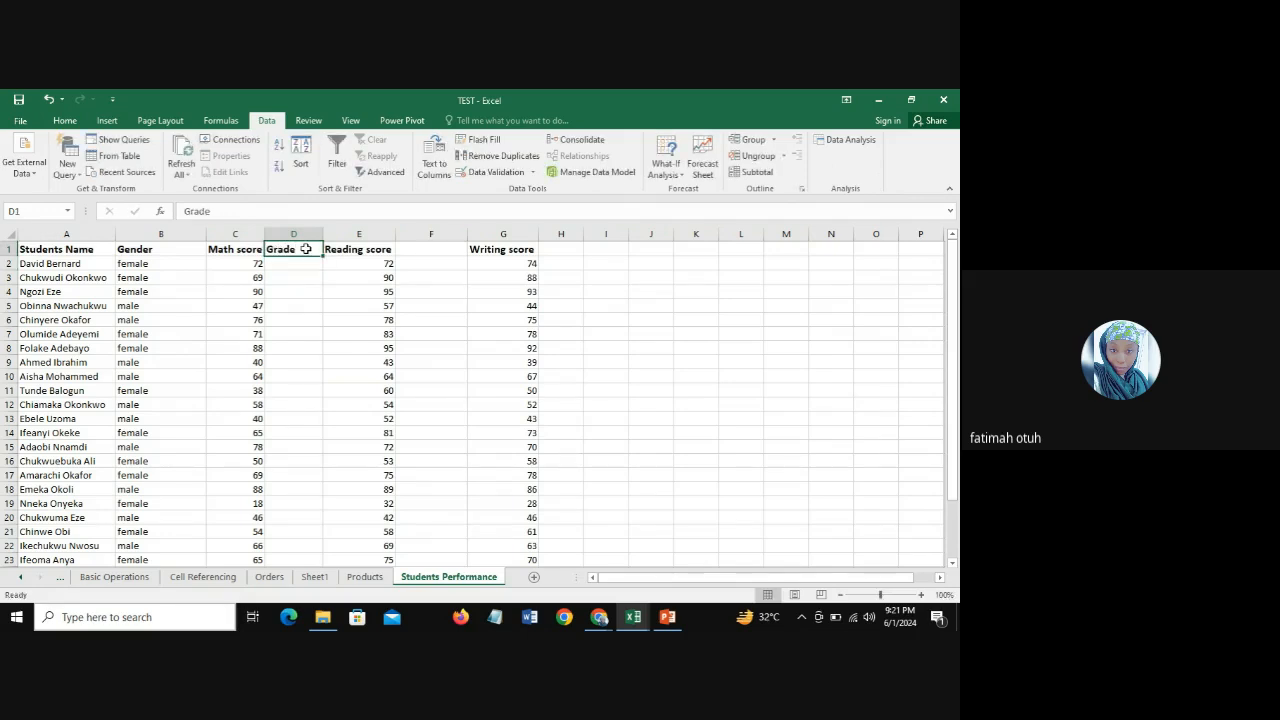
pyautogui.hotkey('ctrl', 'c')
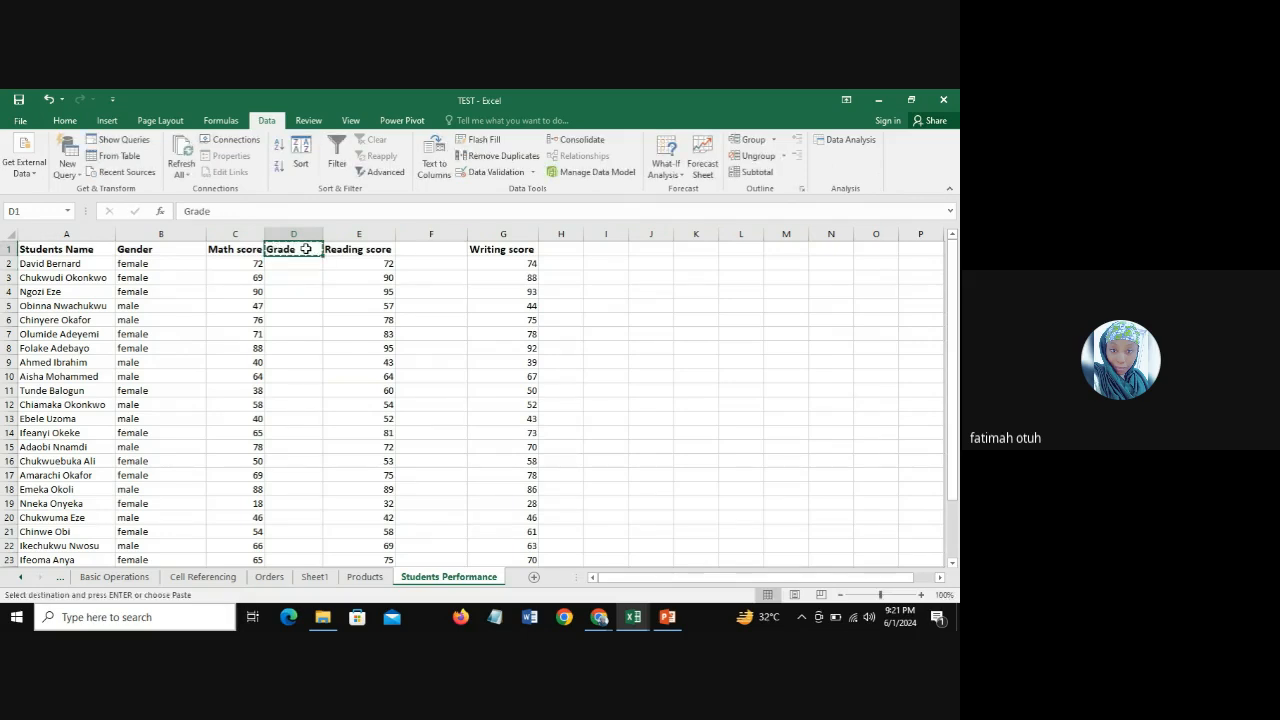
pyautogui.click(447, 251)
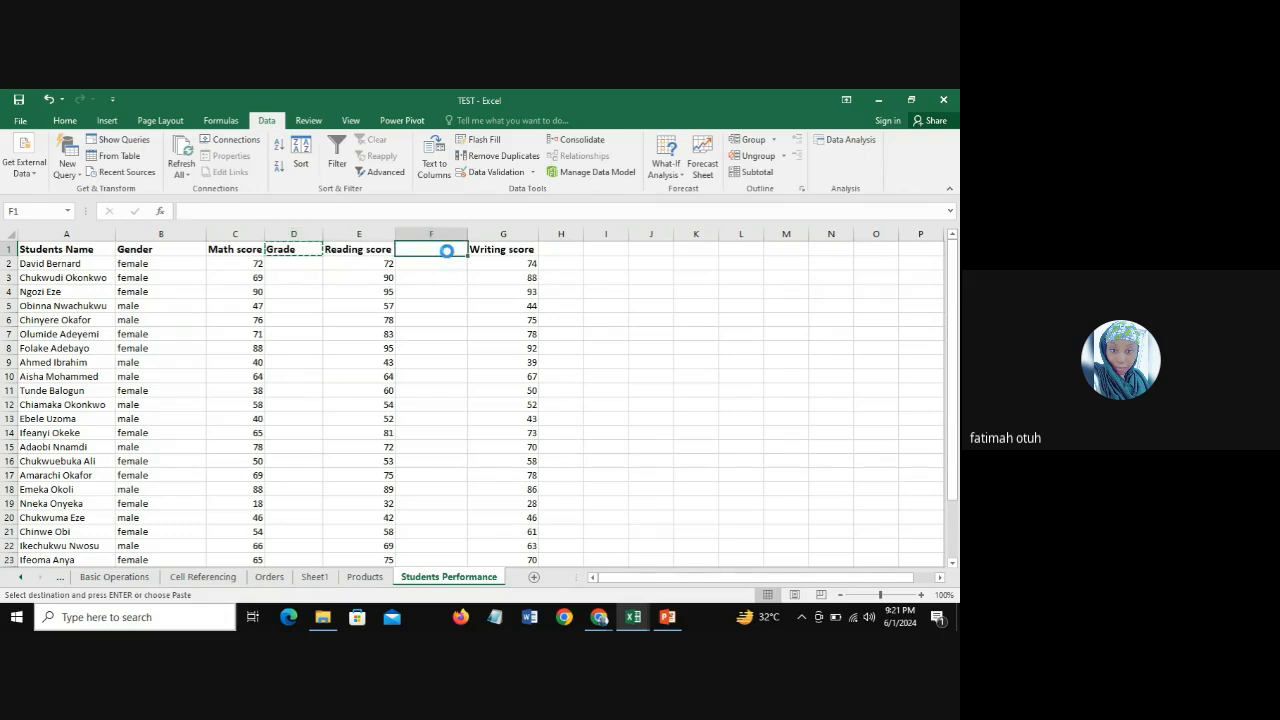
pyautogui.hotkey('ctrl', 'v')
pyautogui.click(555, 251)
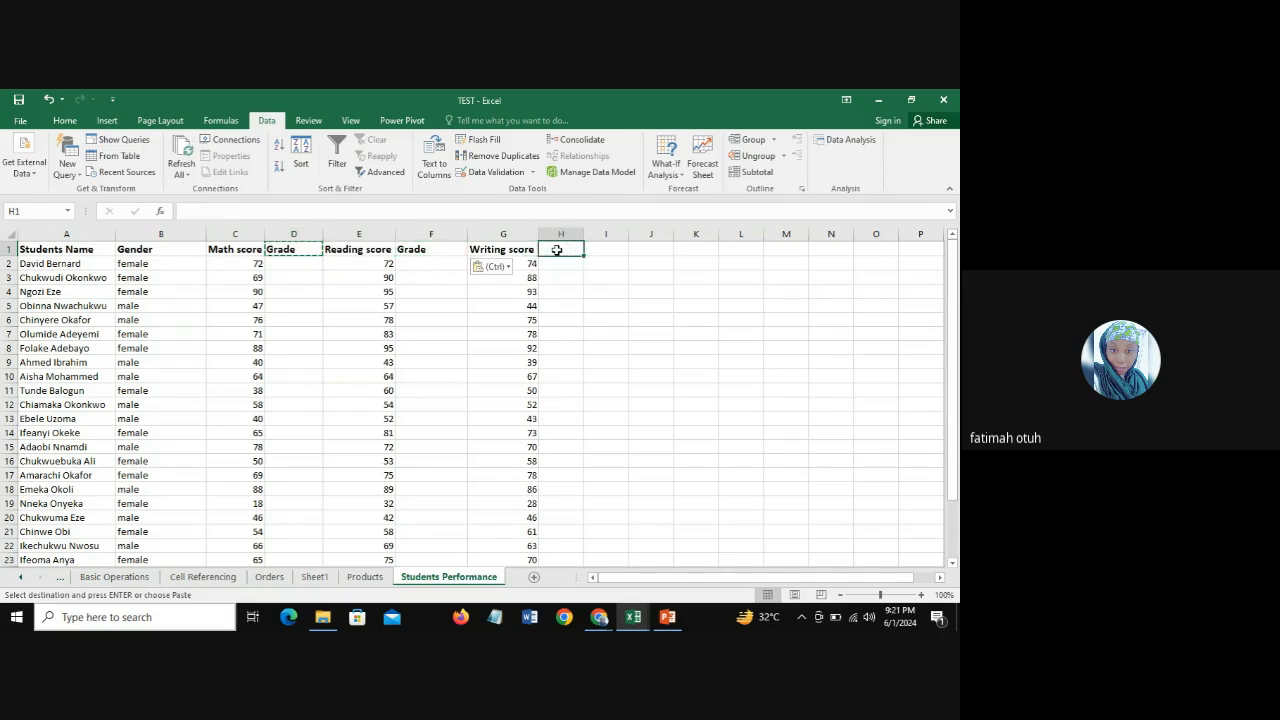
pyautogui.hotkey('ctrl', 'v')
pyautogui.click(298, 268)
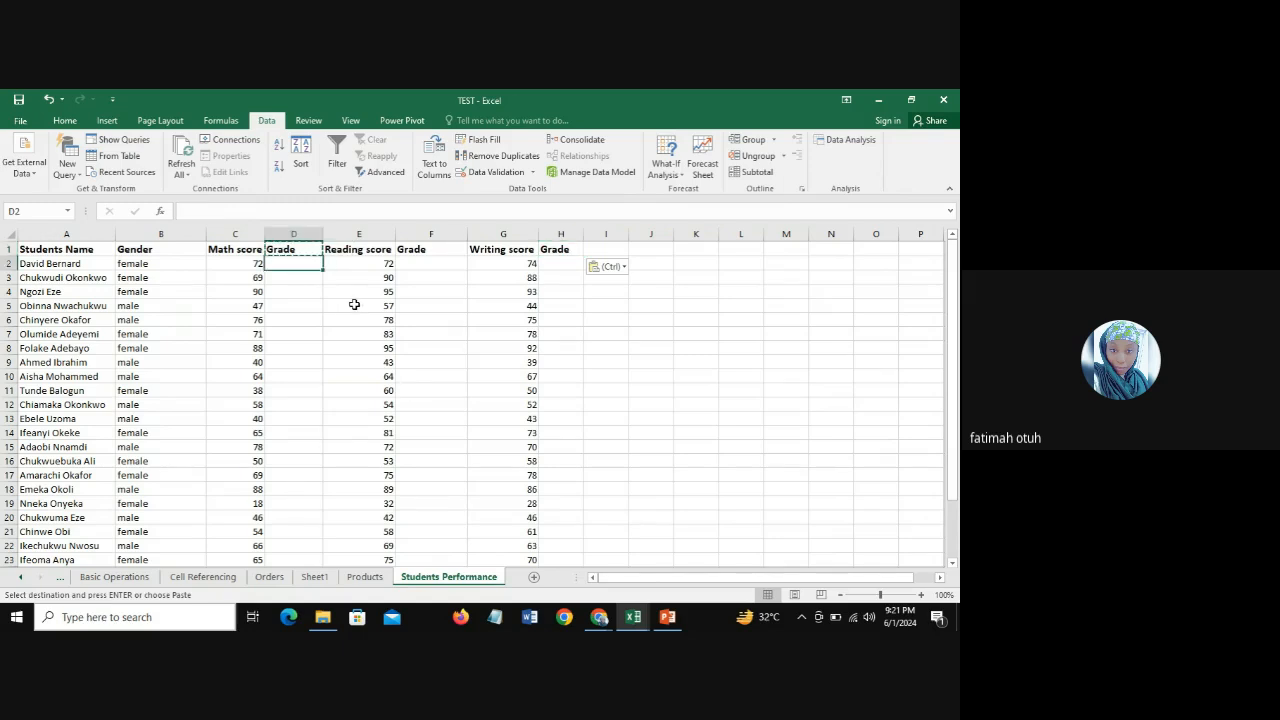
pyautogui.press('Escape')
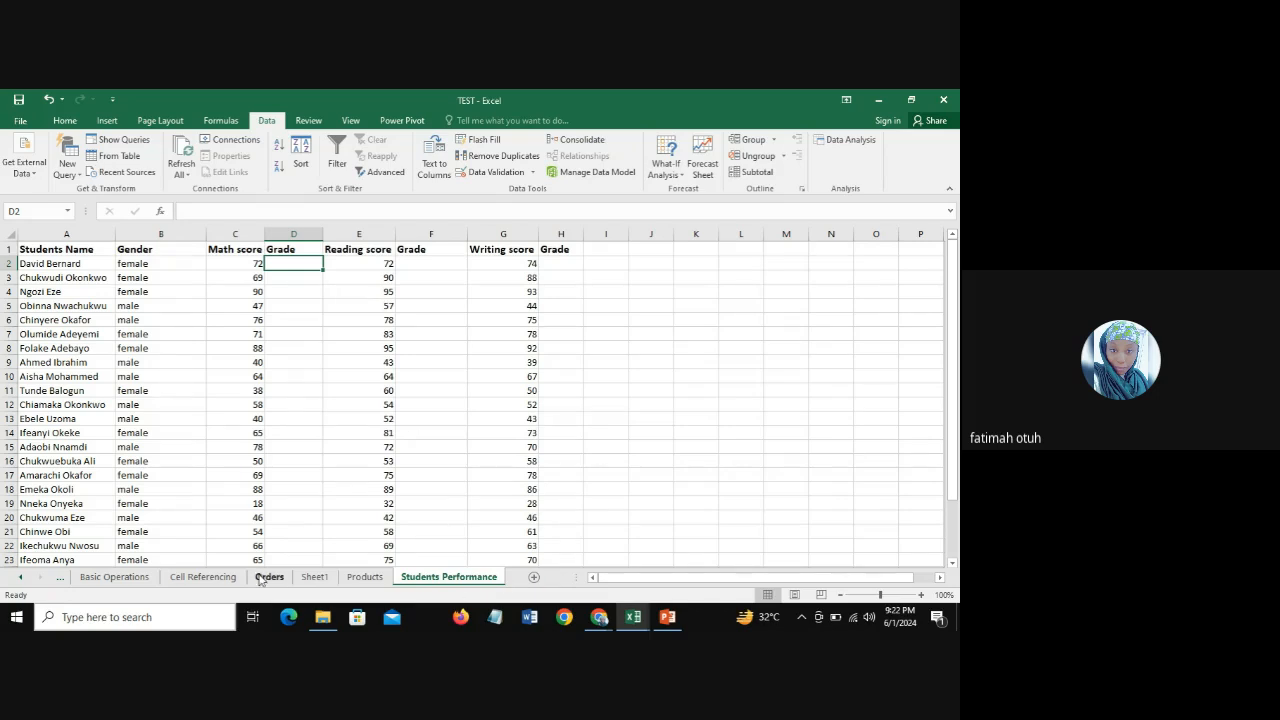
pyautogui.click(315, 577)
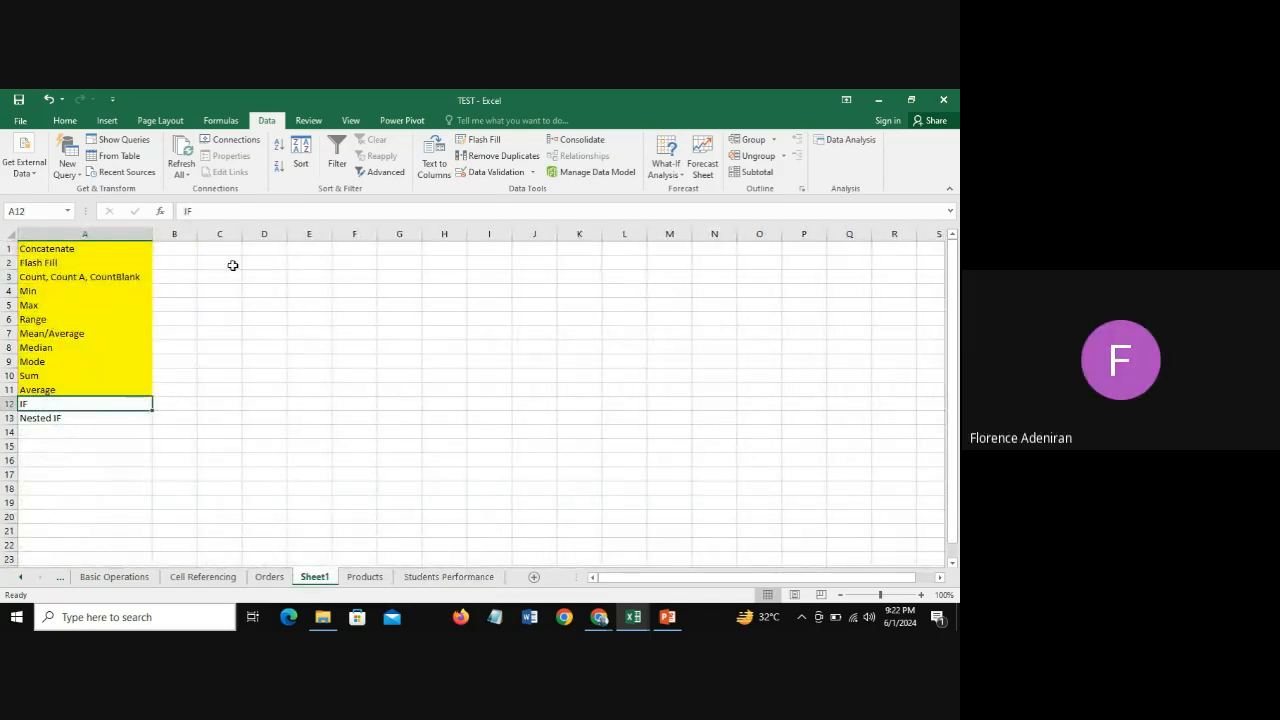
pyautogui.click(303, 264)
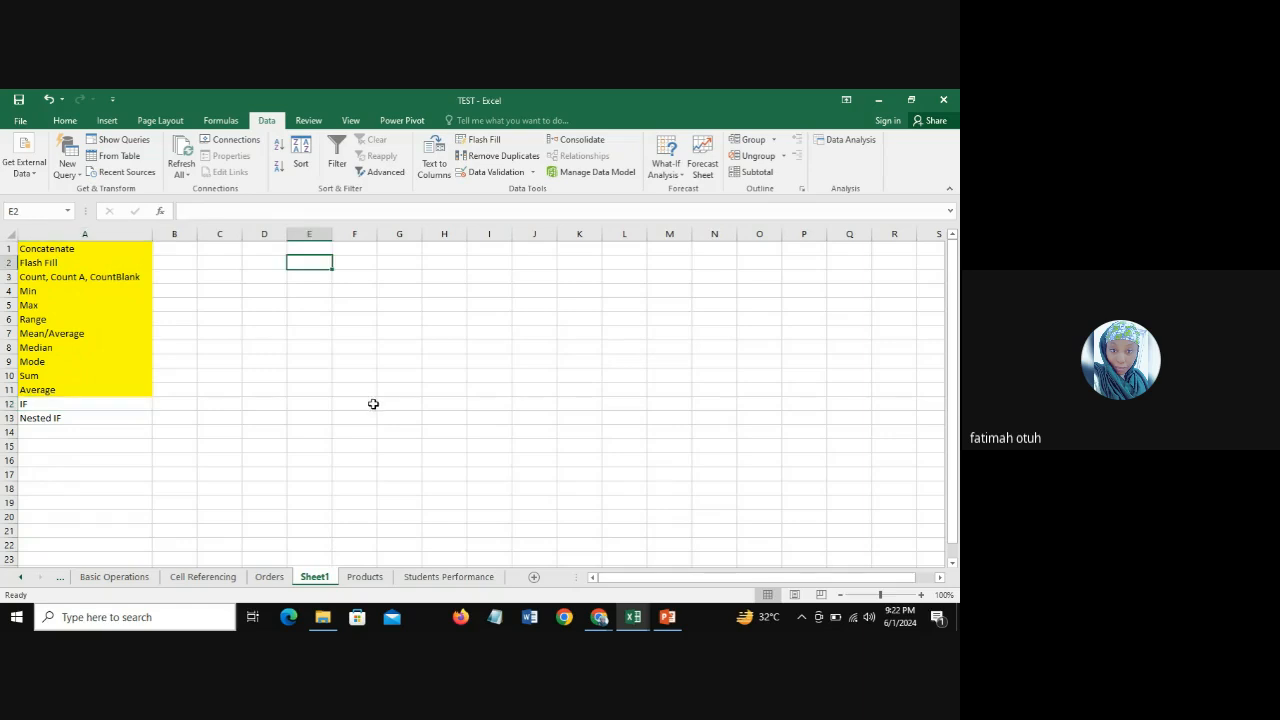
pyautogui.click(599, 617)
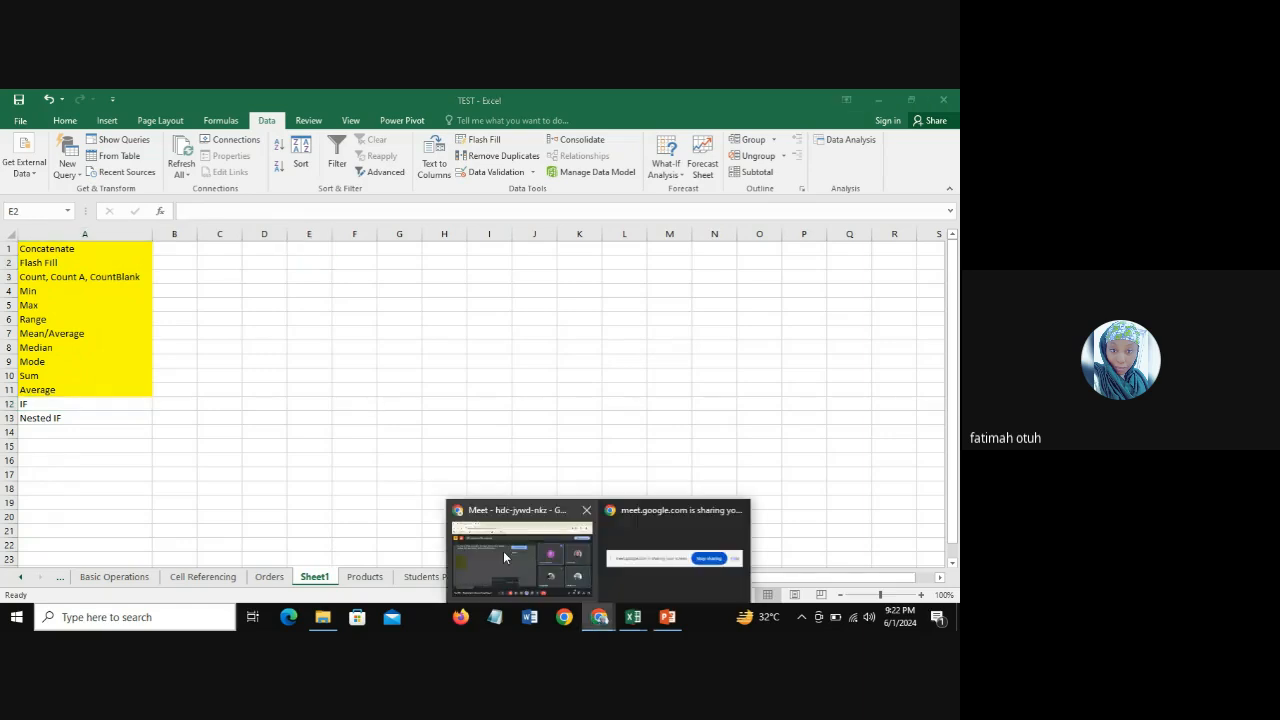
pyautogui.moveTo(503, 551)
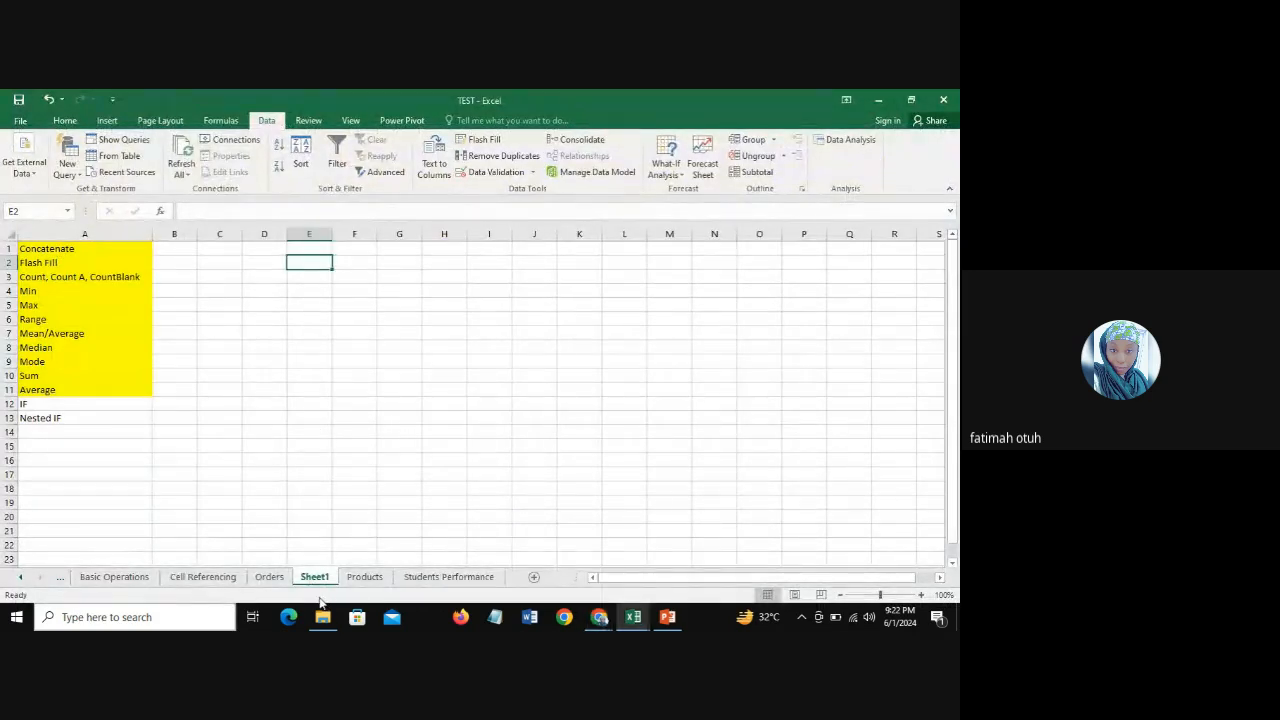
pyautogui.click(415, 578)
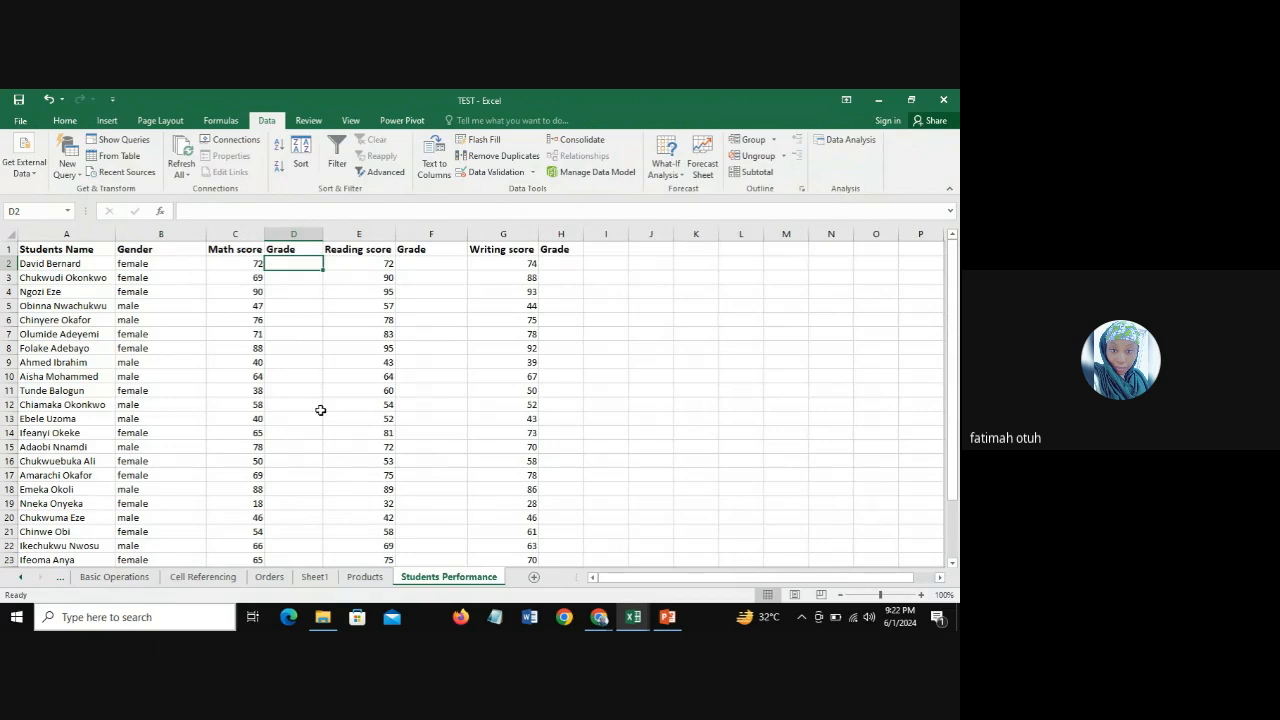
# Step: On Sheet1, enter the header Score in D2 with the values 80 and 50 beneath it in D3 and D4
pyautogui.click(314, 578)
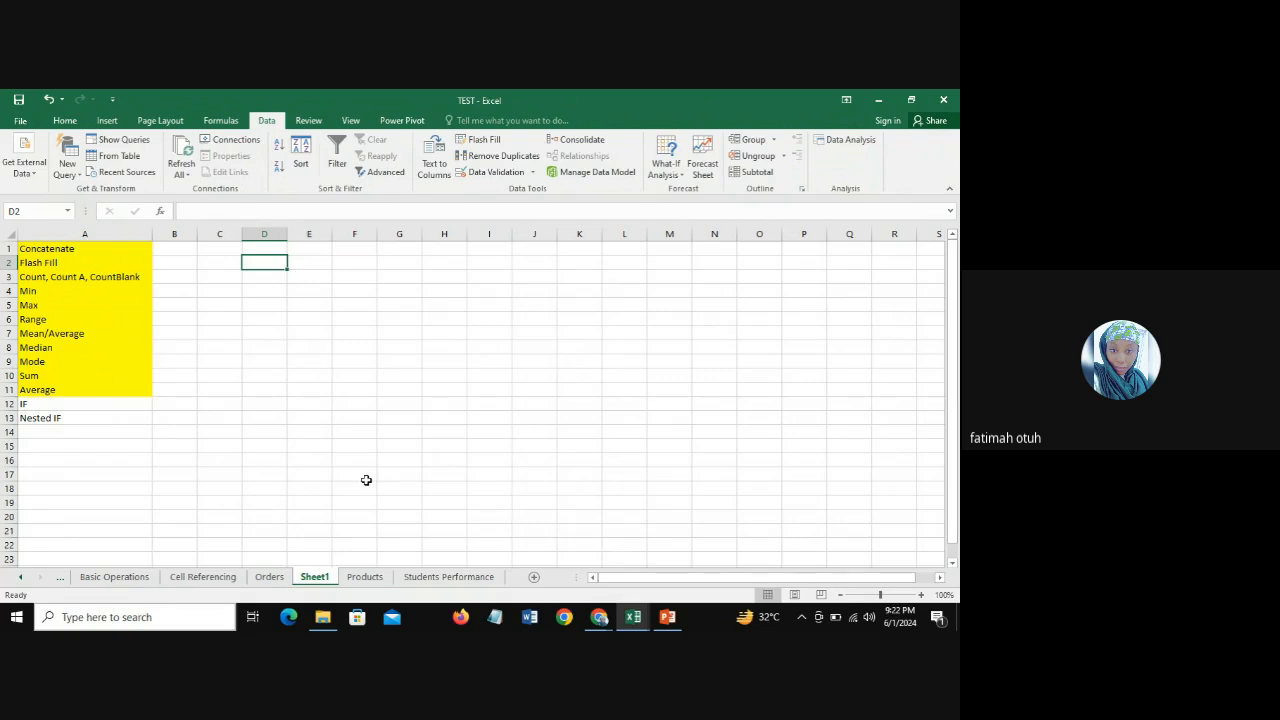
pyautogui.write('S')
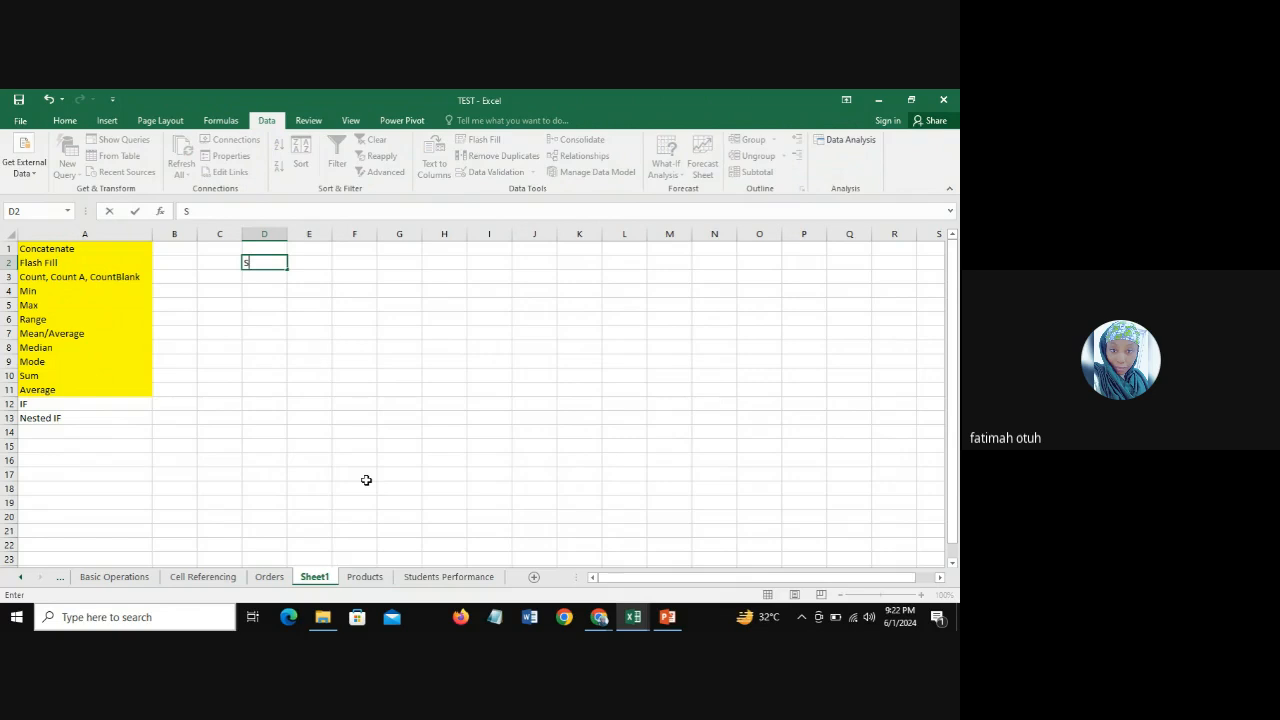
pyautogui.write('core')
pyautogui.press('Return')
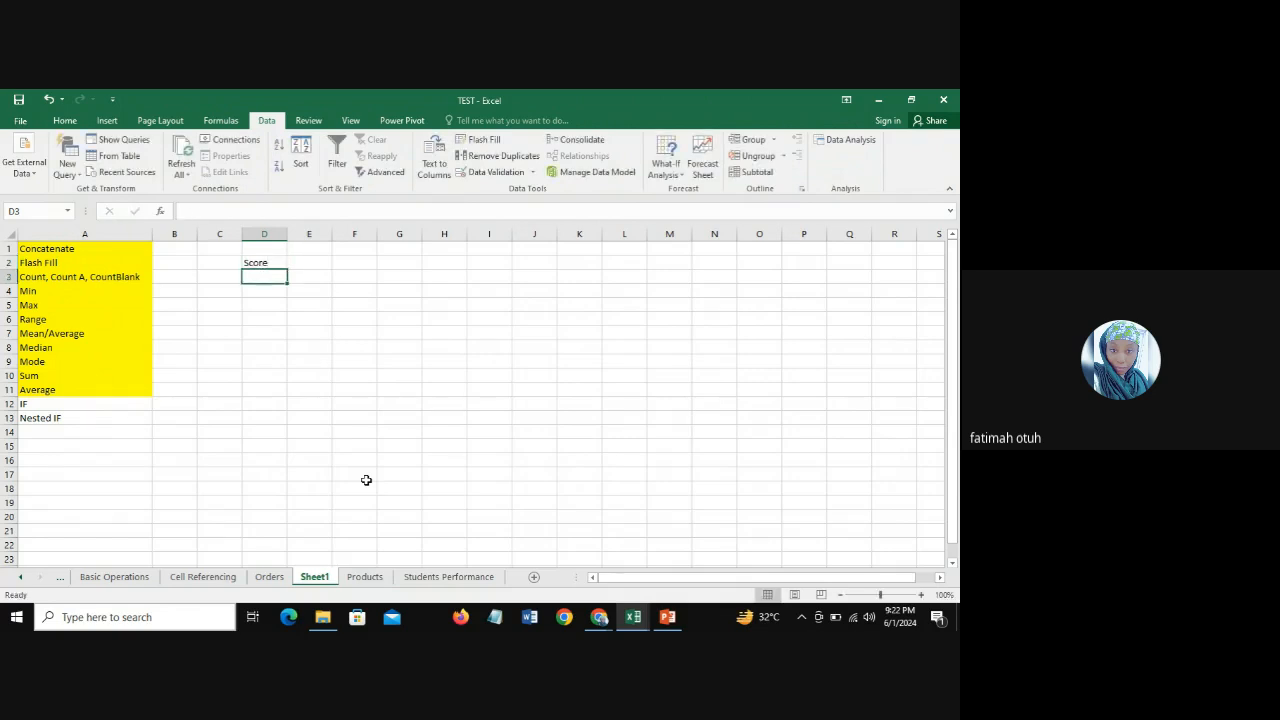
pyautogui.write('80')
pyautogui.press('Return')
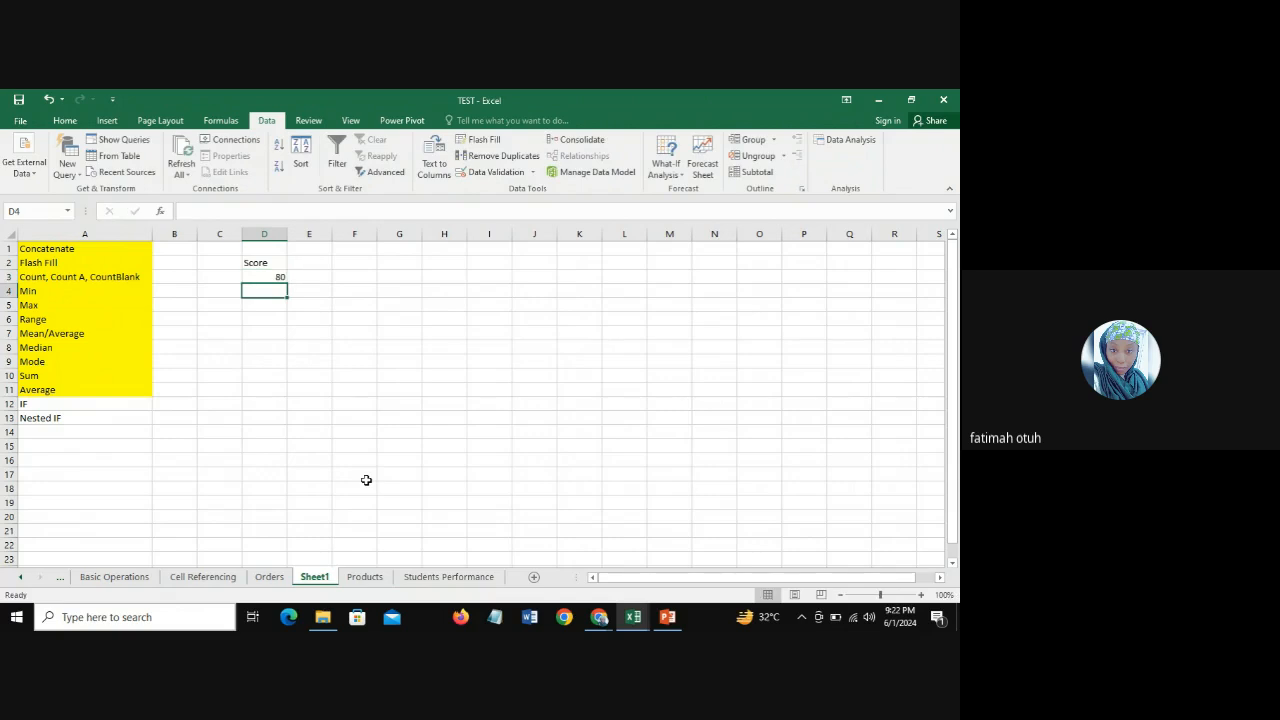
pyautogui.write('50')
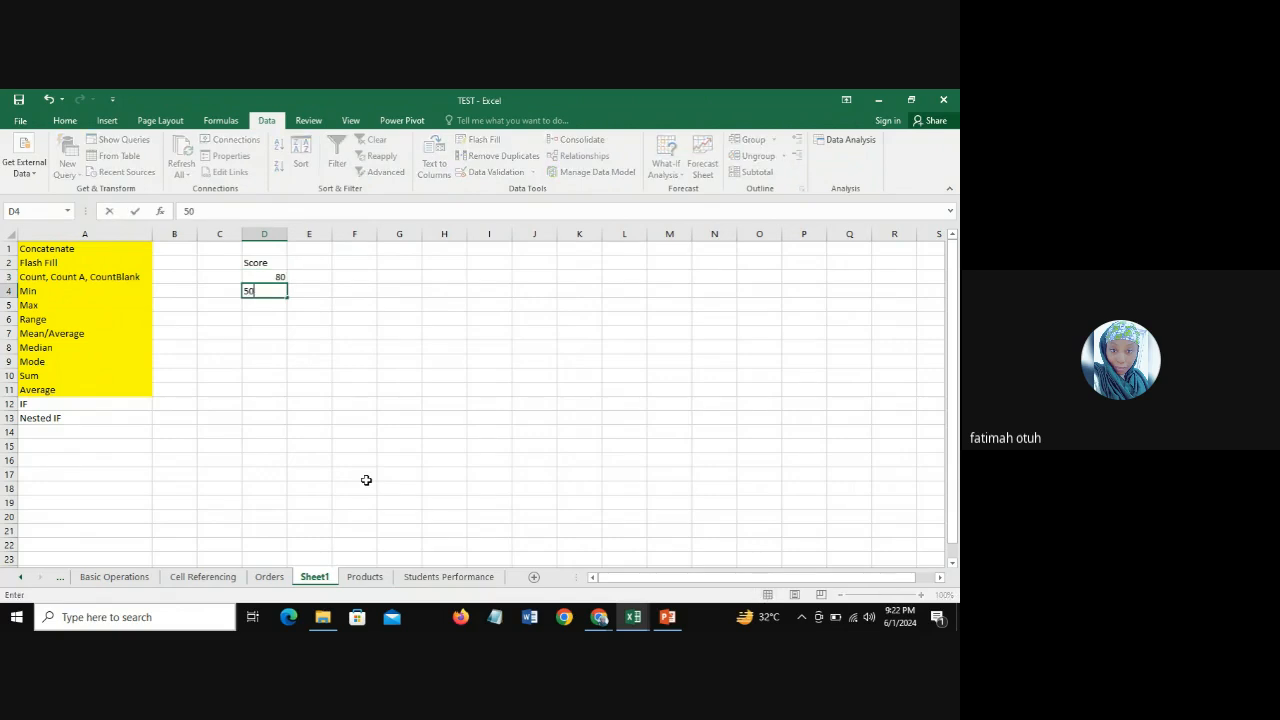
pyautogui.press('Return')
pyautogui.press('Up')
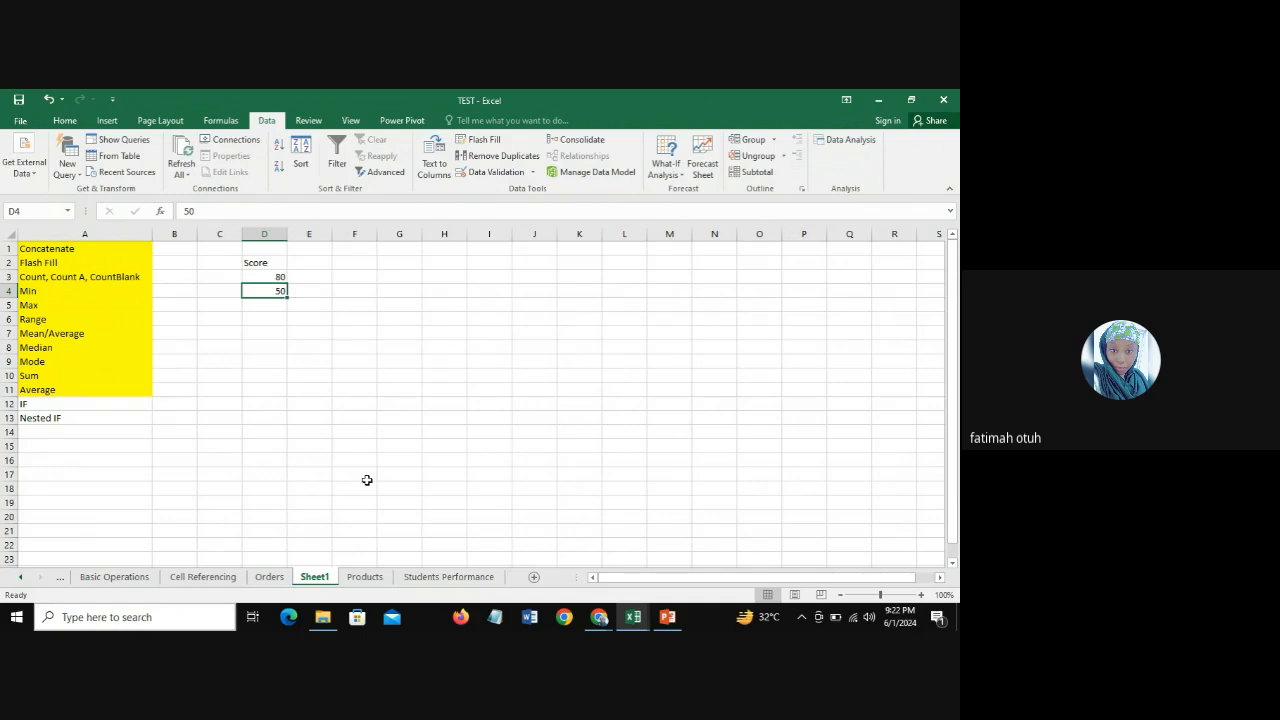
# Step: Switch to the PowerPoint slide show to review the IF() description on the Excel Functions slide and return to the TEST workbook
pyautogui.press('Right')
pyautogui.press('Up')
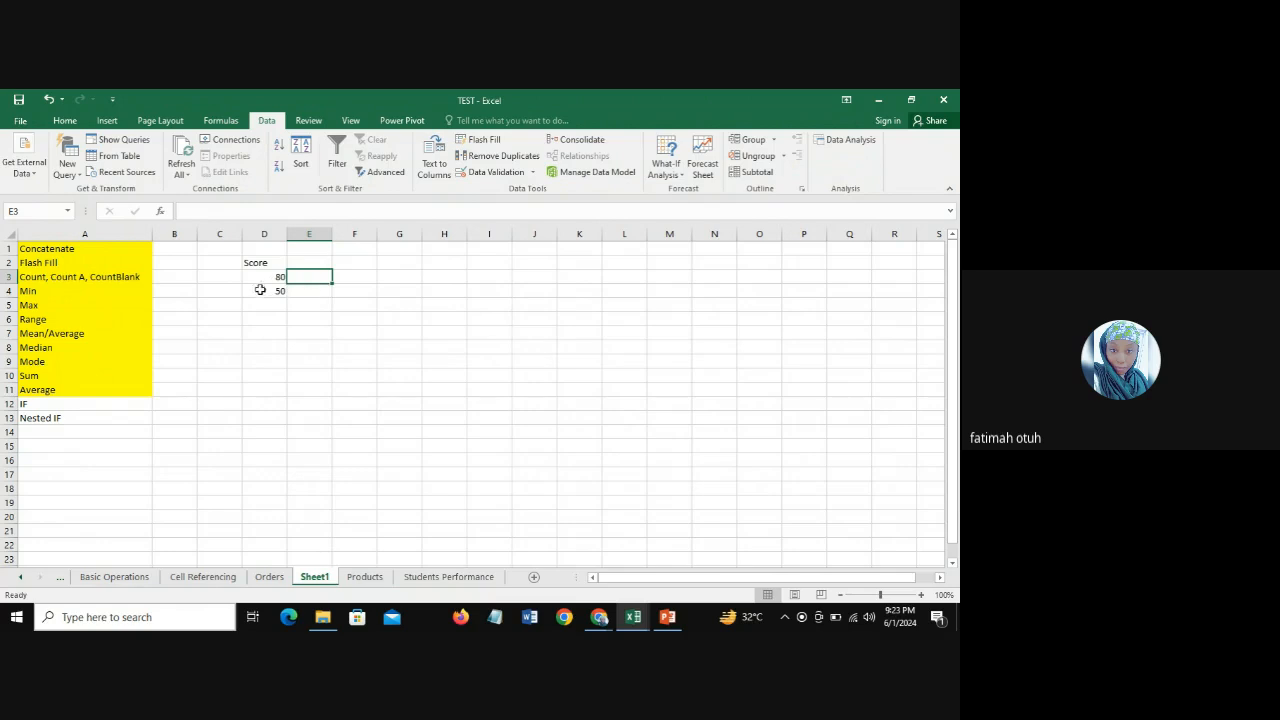
pyautogui.click(668, 618)
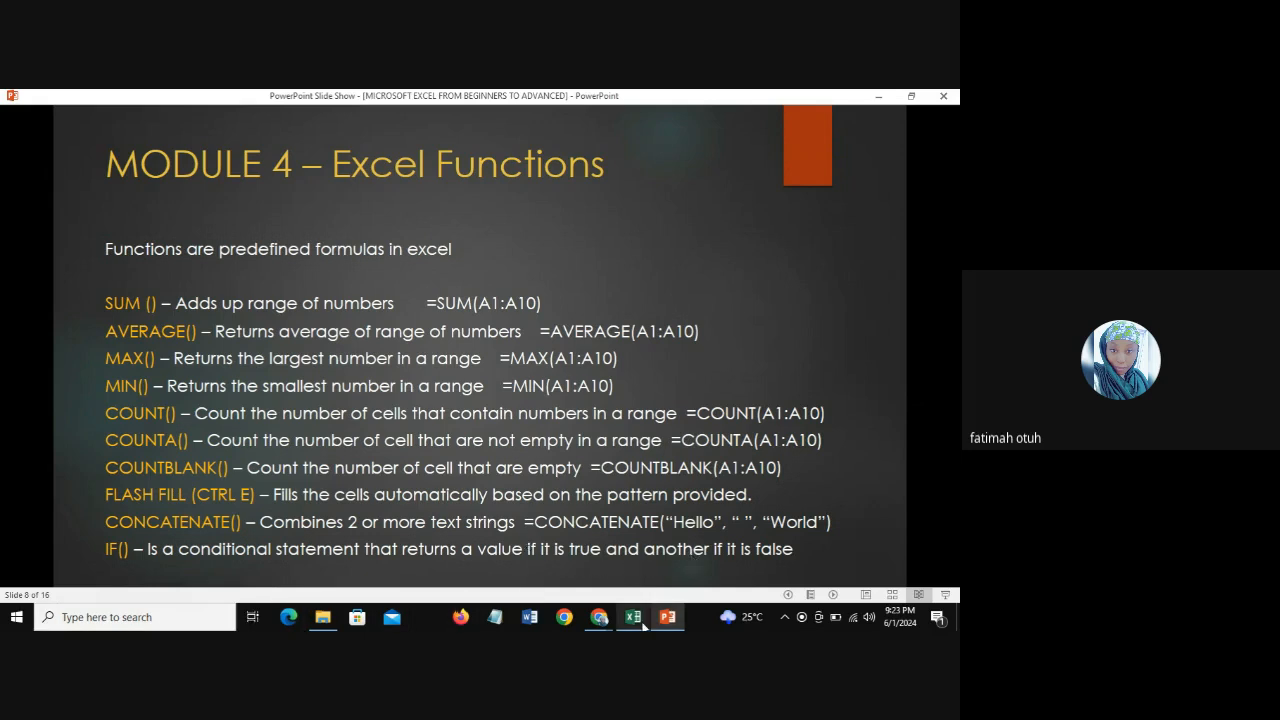
pyautogui.moveTo(643, 626)
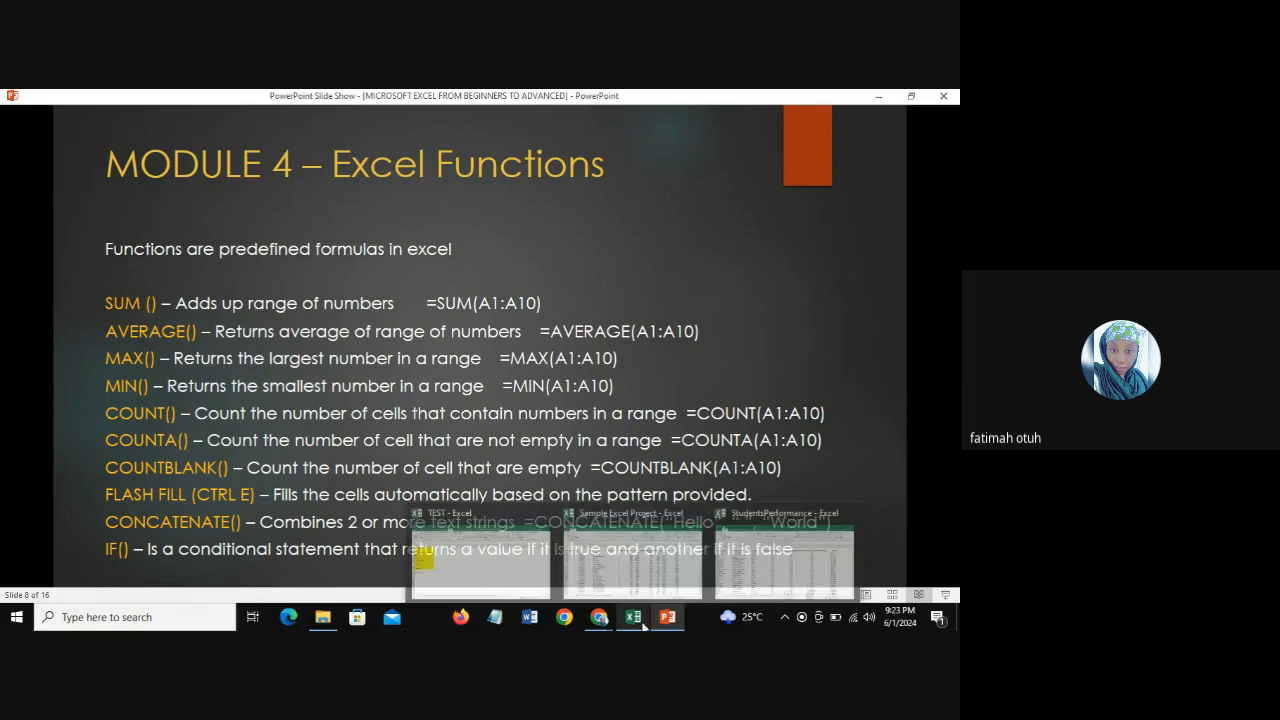
pyautogui.click(481, 573)
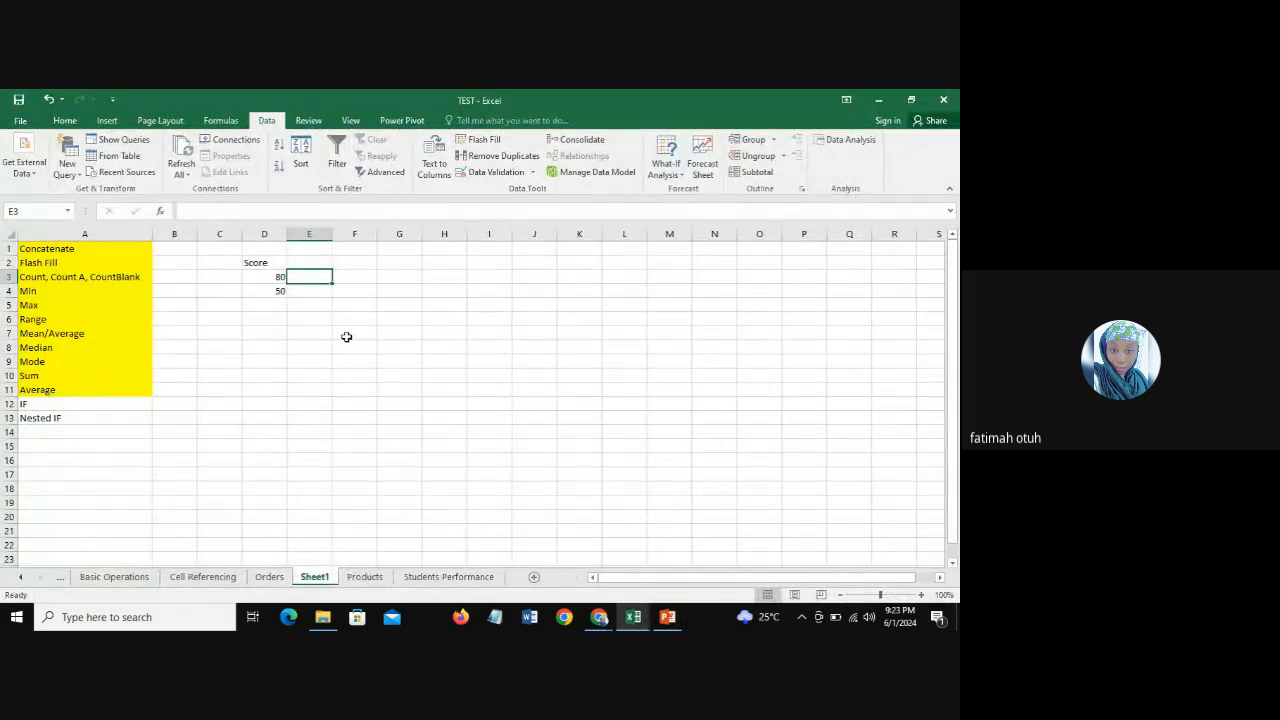
# Step: Extend the Score list on Sheet1 with 30 in D5 and 60 in D6
pyautogui.click(257, 263)
pyautogui.click(258, 276)
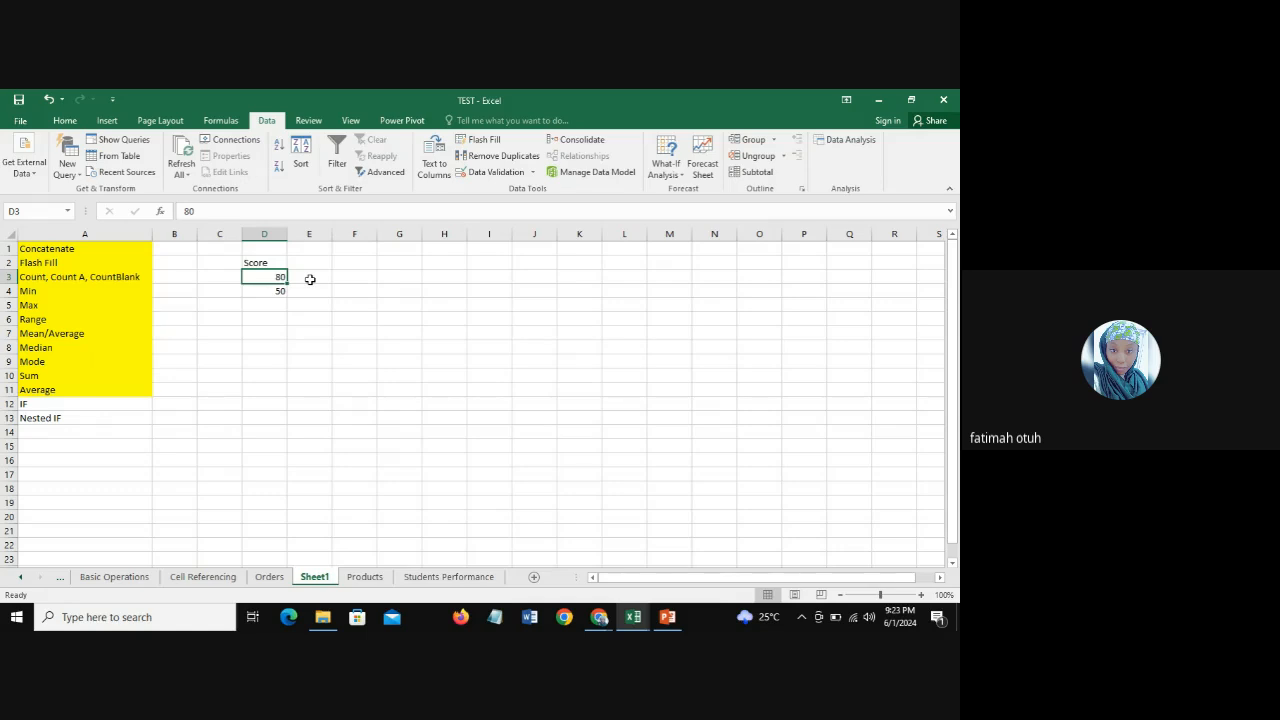
pyautogui.click(270, 302)
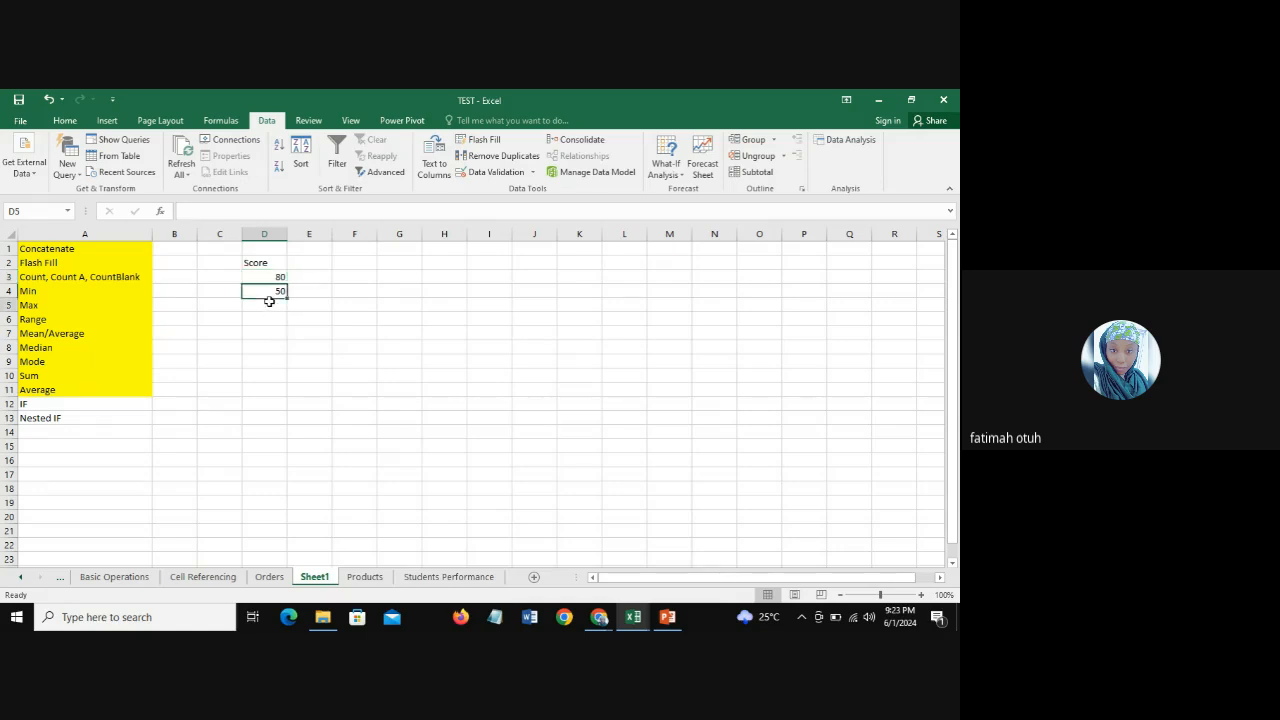
pyautogui.write('30')
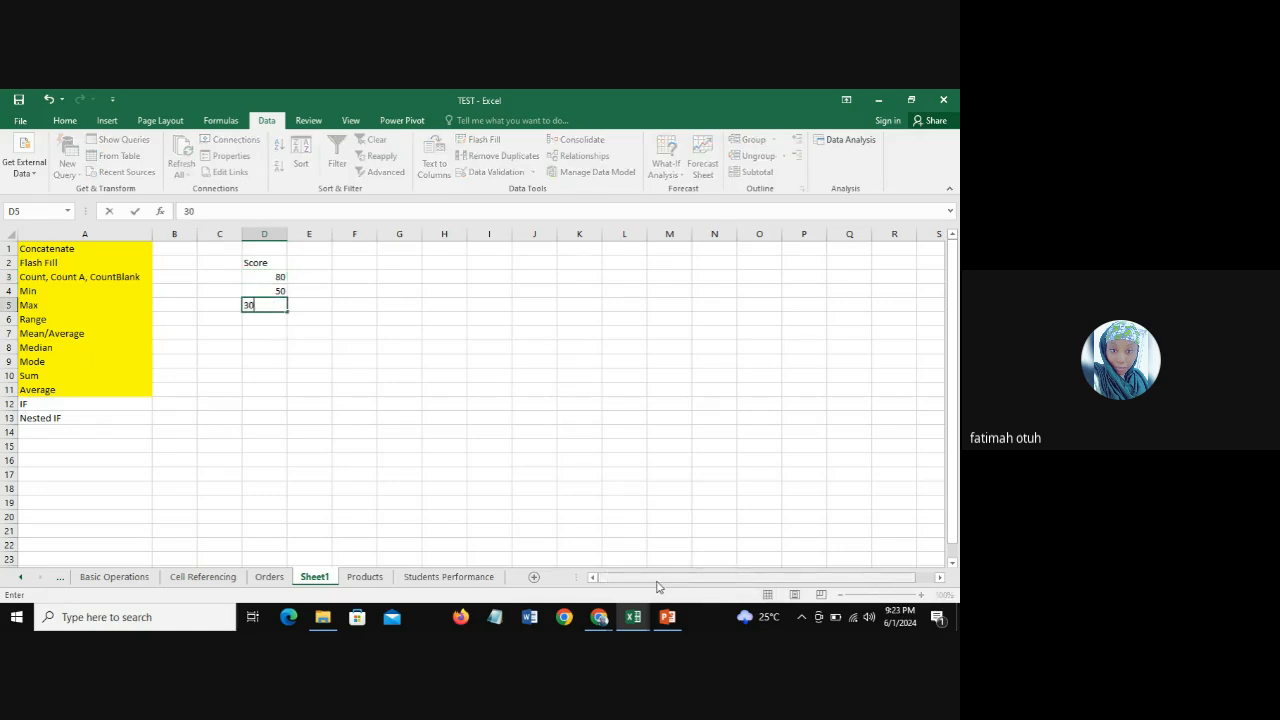
pyautogui.press('Return')
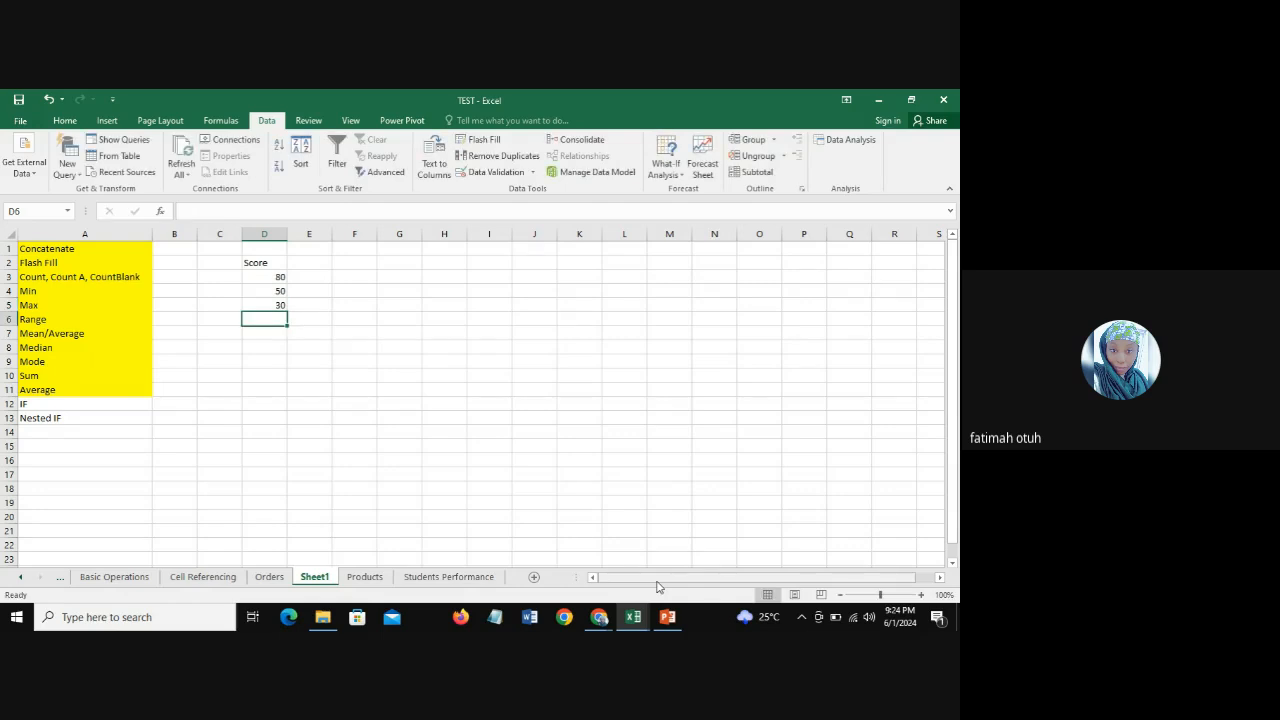
pyautogui.write('60')
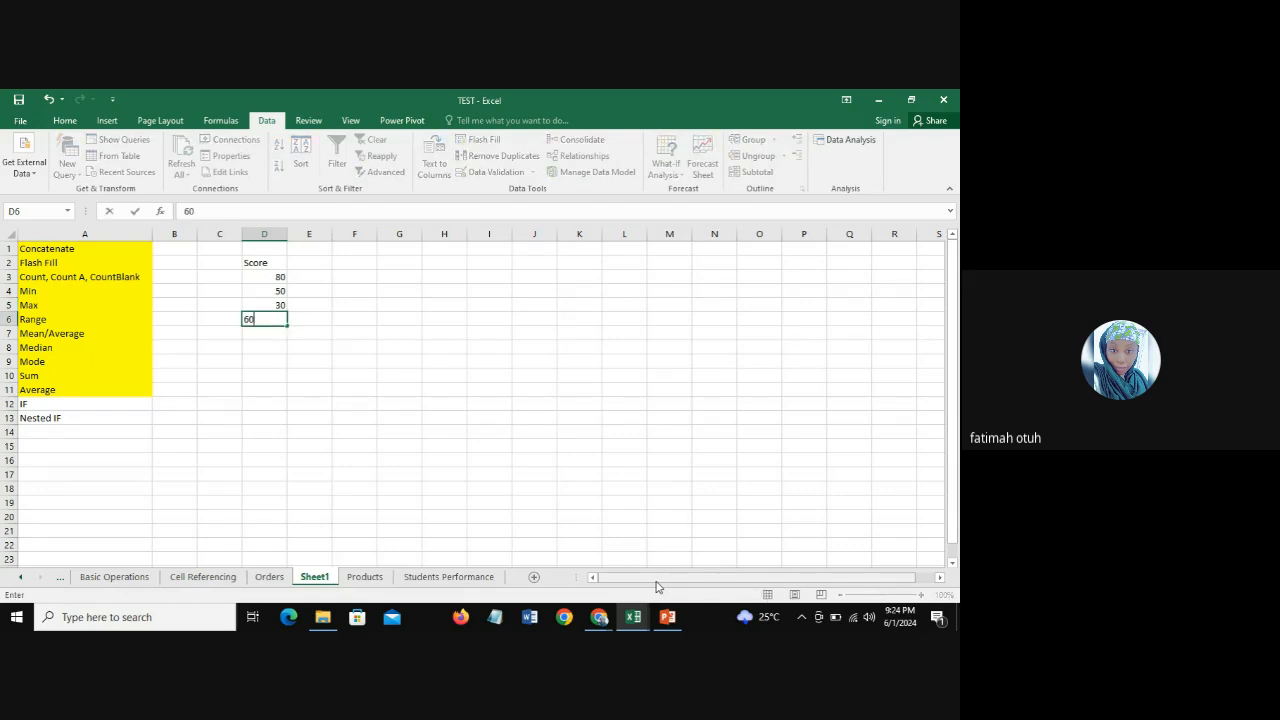
pyautogui.press('Return')
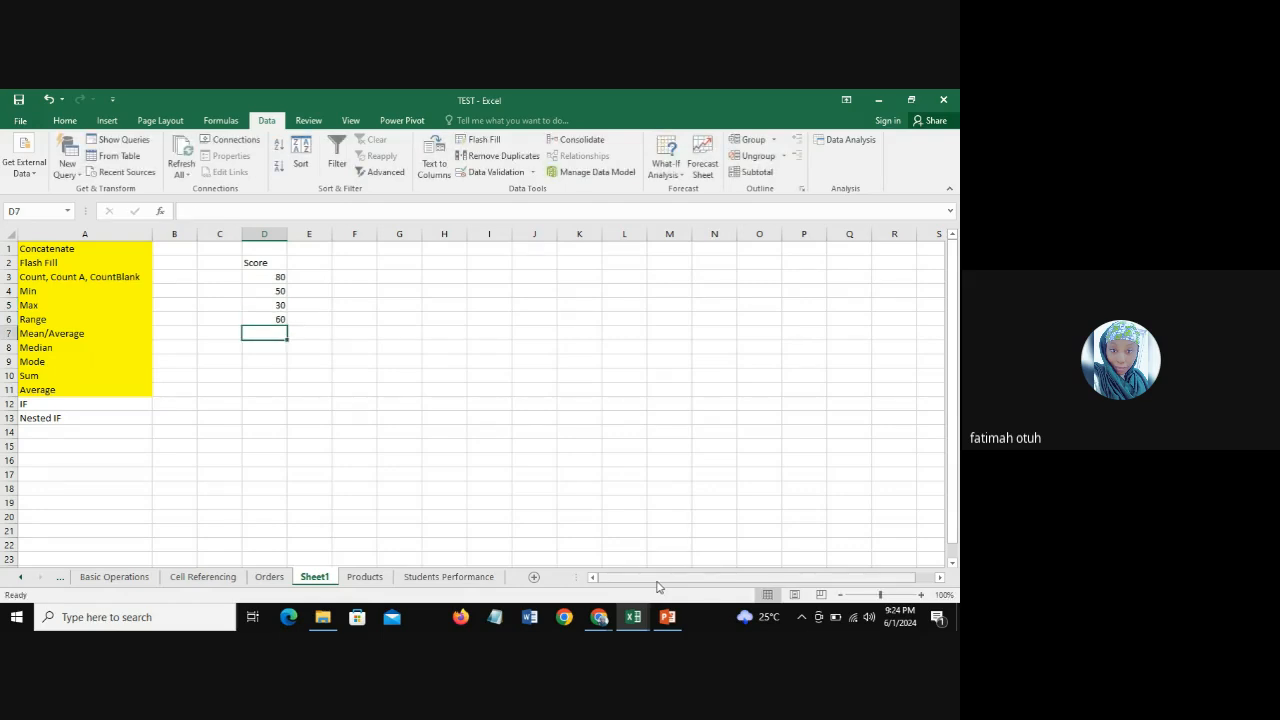
pyautogui.click(308, 280)
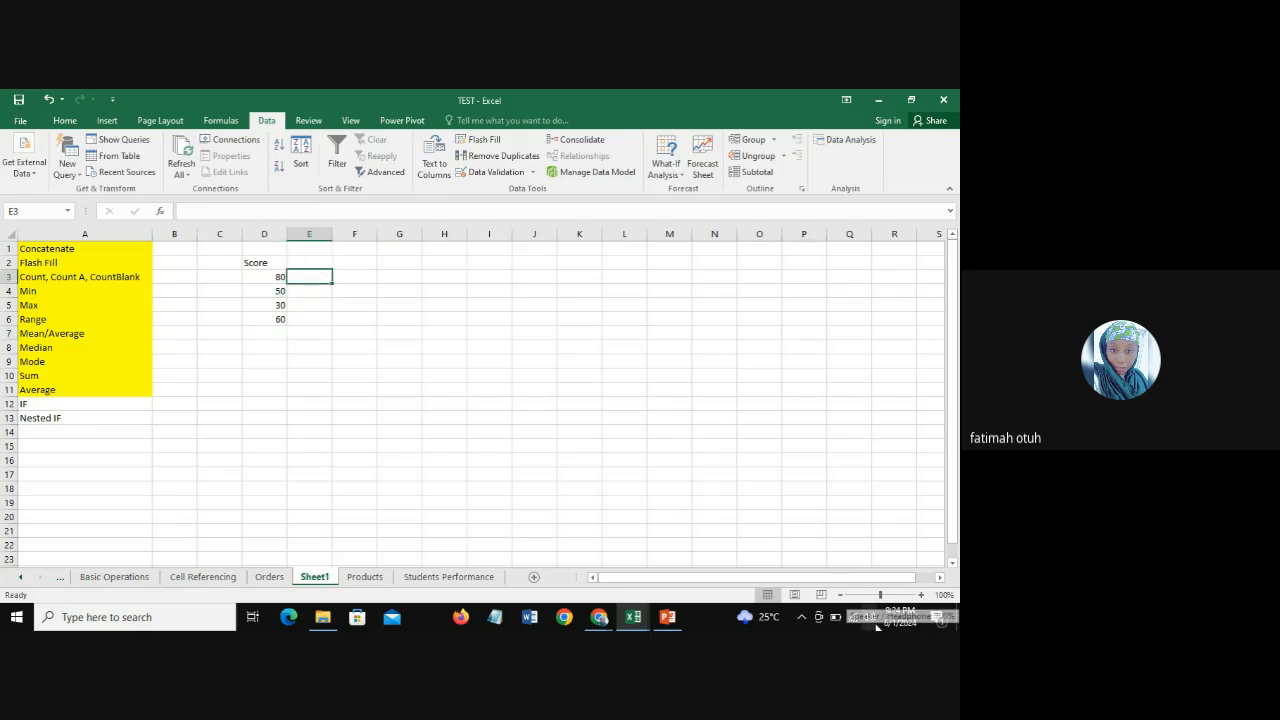
pyautogui.press('Right')
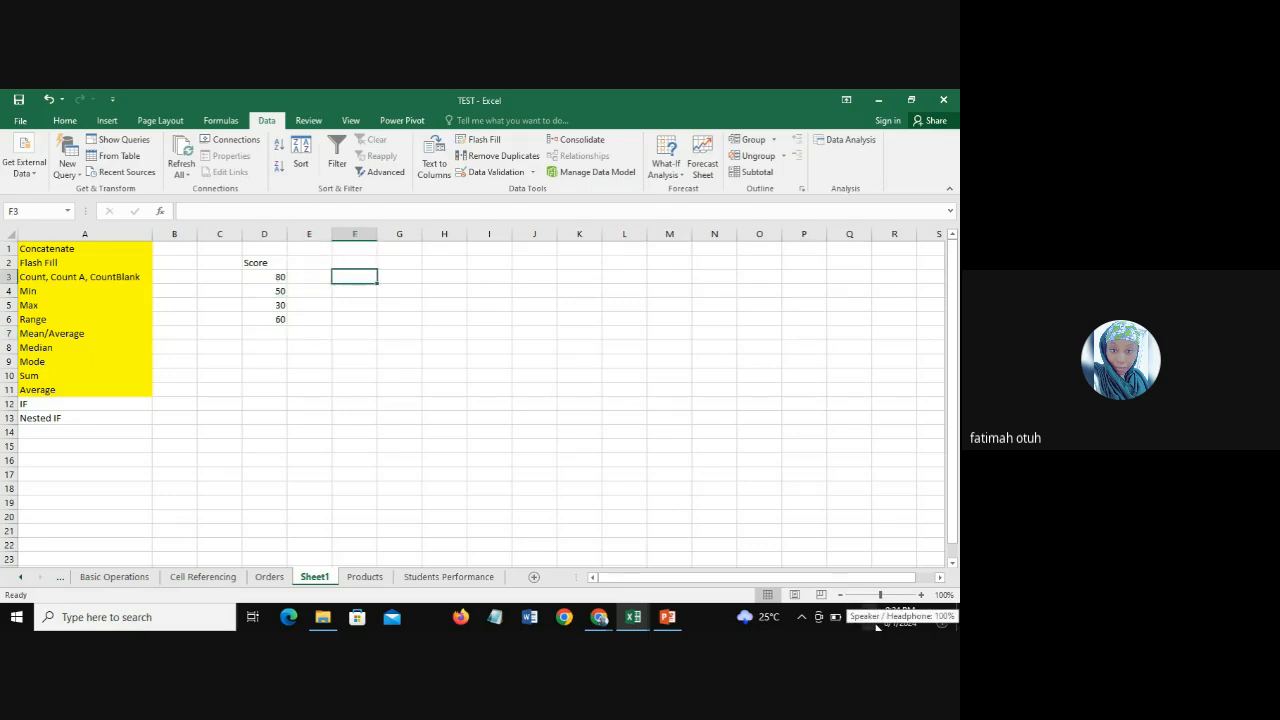
pyautogui.write('=if')
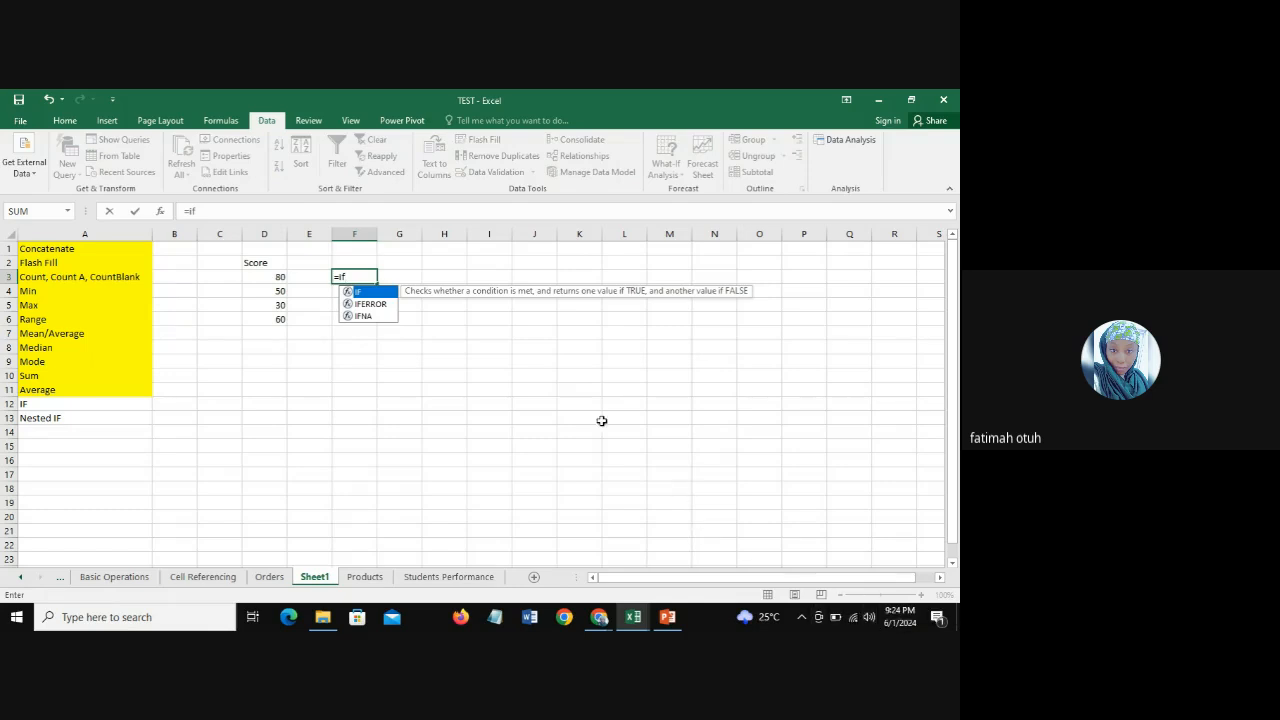
pyautogui.doubleClick(367, 298)
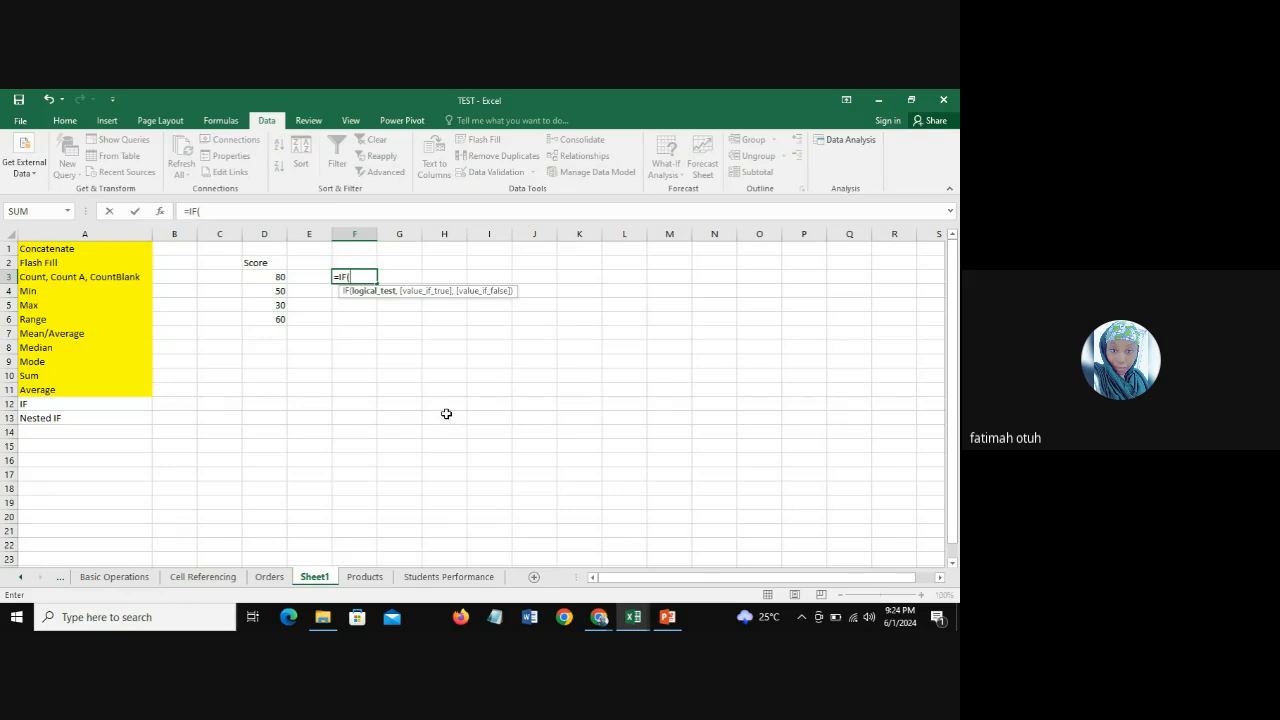
pyautogui.click(269, 277)
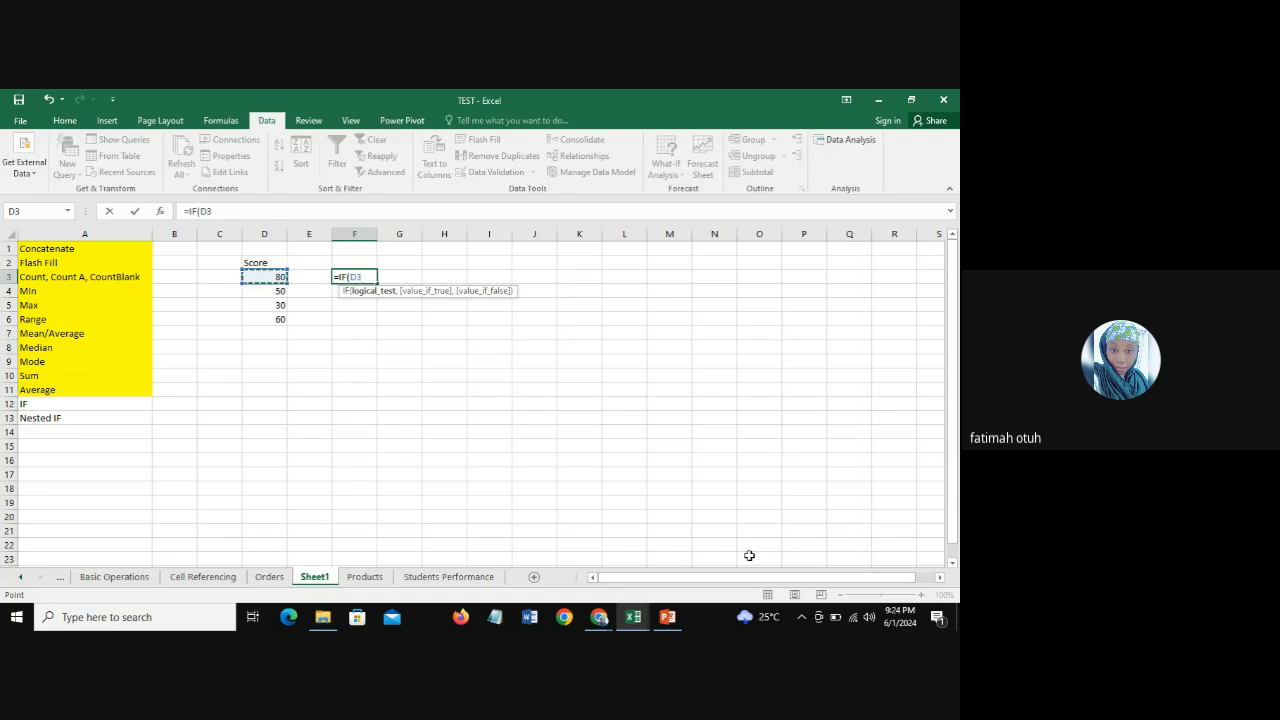
pyautogui.press('BackSpace')
pyautogui.press('BackSpace')
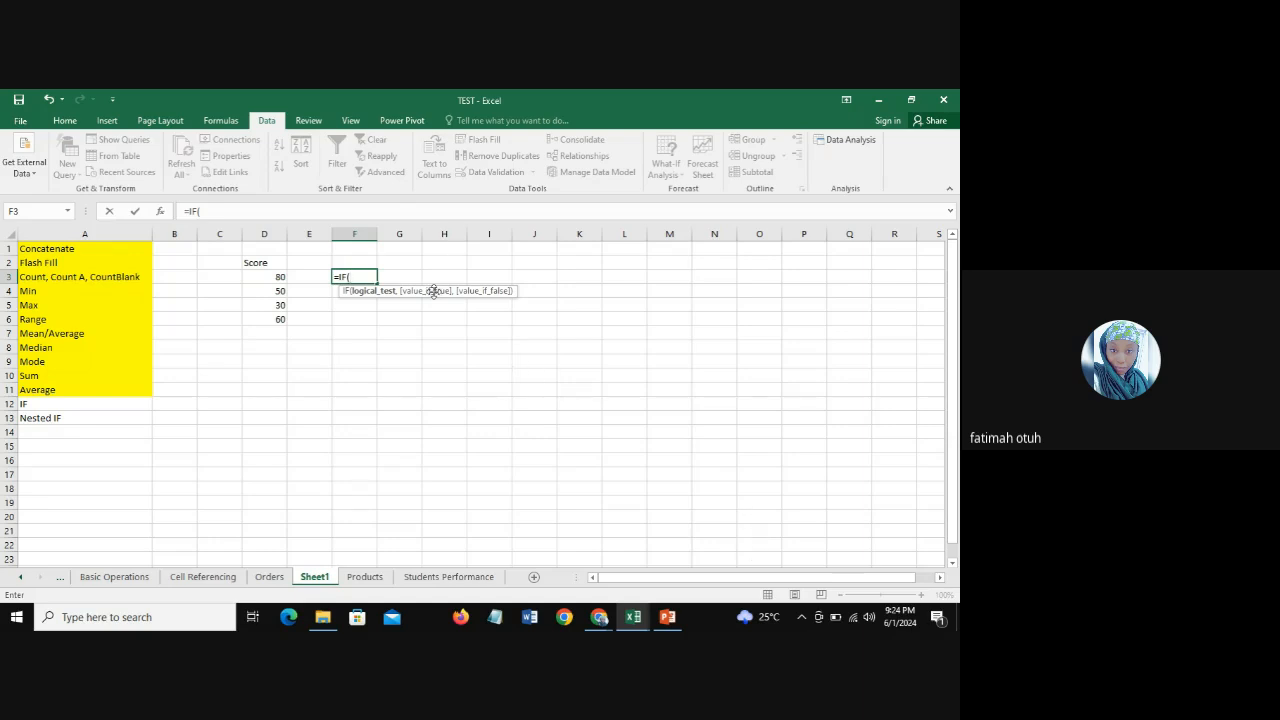
pyautogui.press('BackSpace')
pyautogui.press('BackSpace')
pyautogui.press('BackSpace')
pyautogui.press('BackSpace')
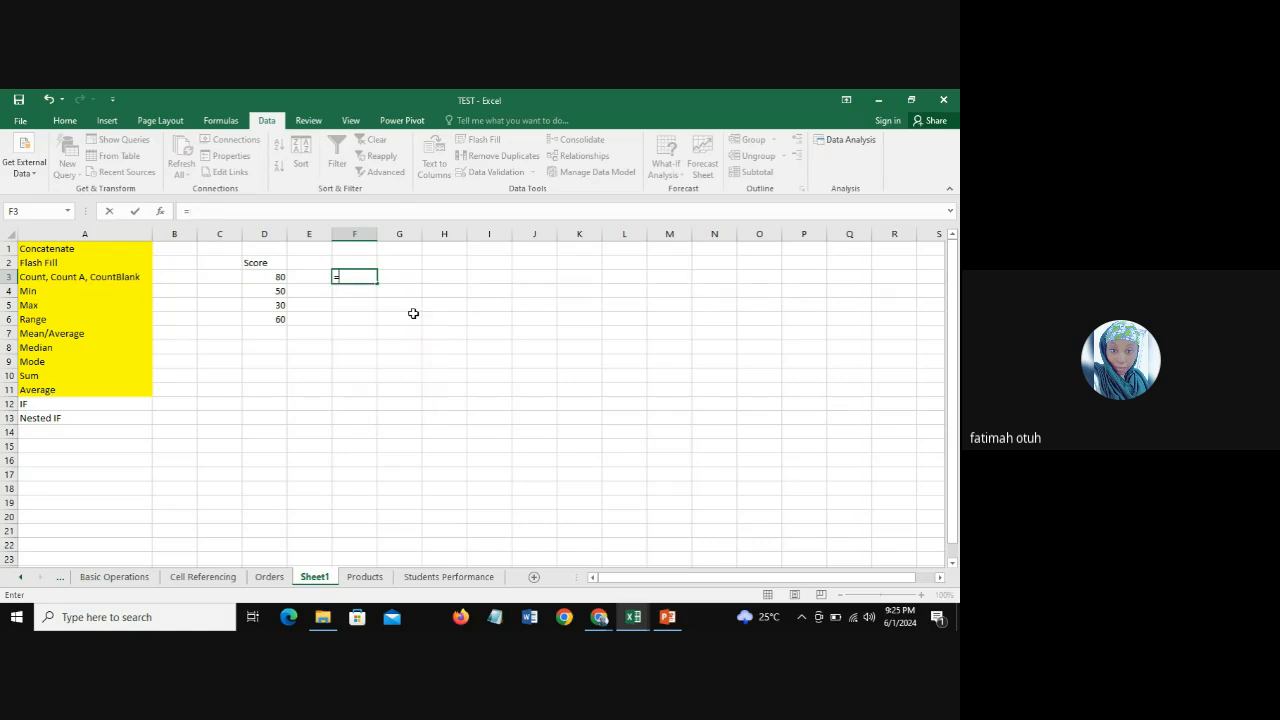
# Step: Examine the nested IF formula in the math grade column of the StudentsPerformance workbook and return to Sheet1 of TEST
pyautogui.click(411, 578)
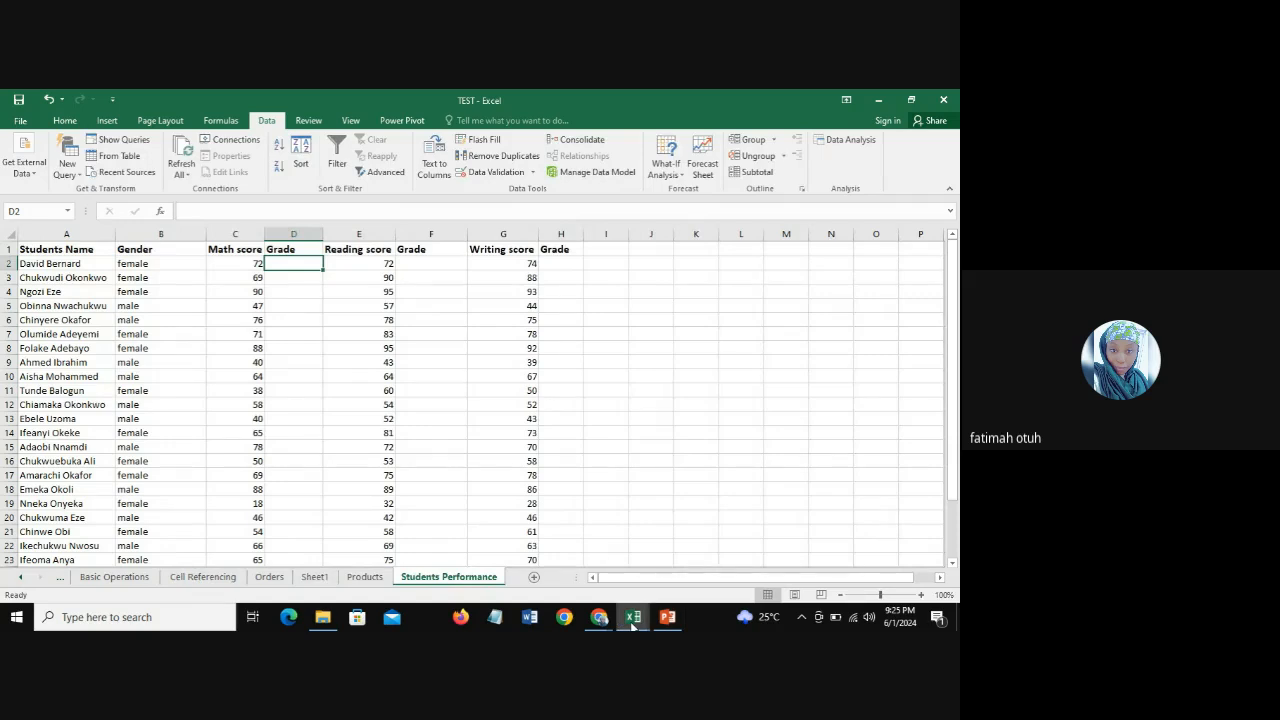
pyautogui.moveTo(632, 624)
pyautogui.click(757, 545)
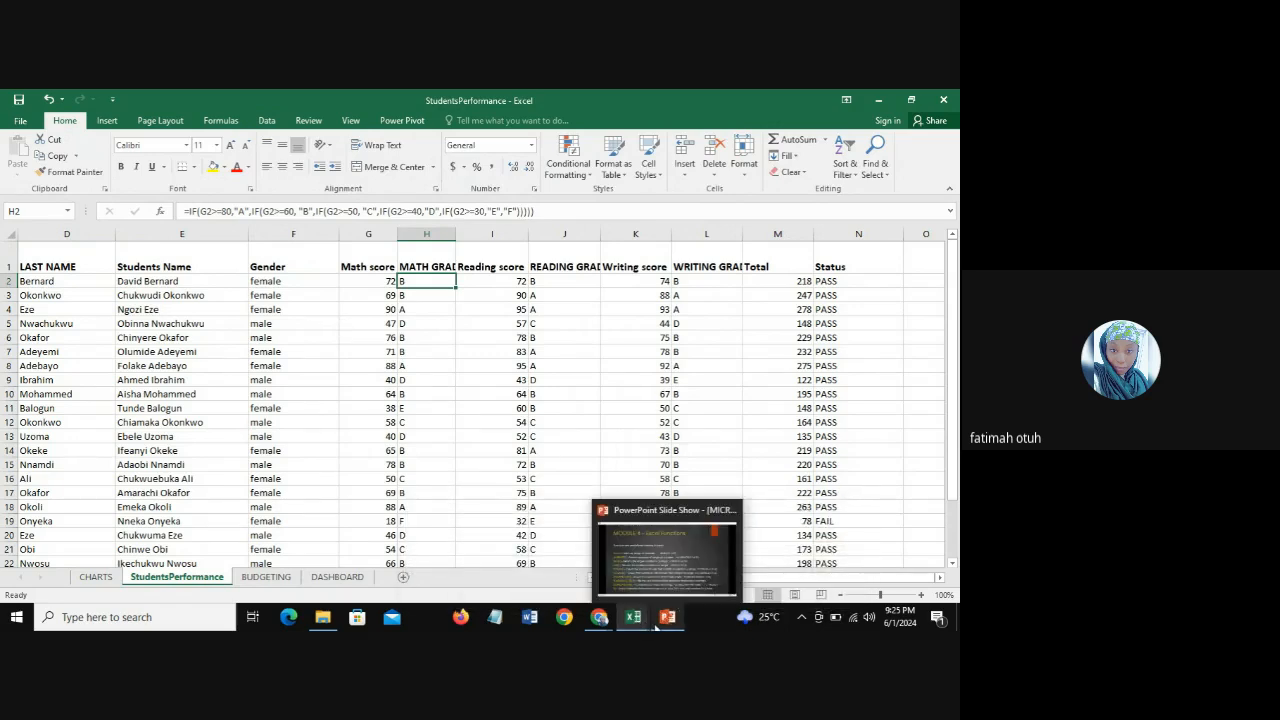
pyautogui.moveTo(631, 619)
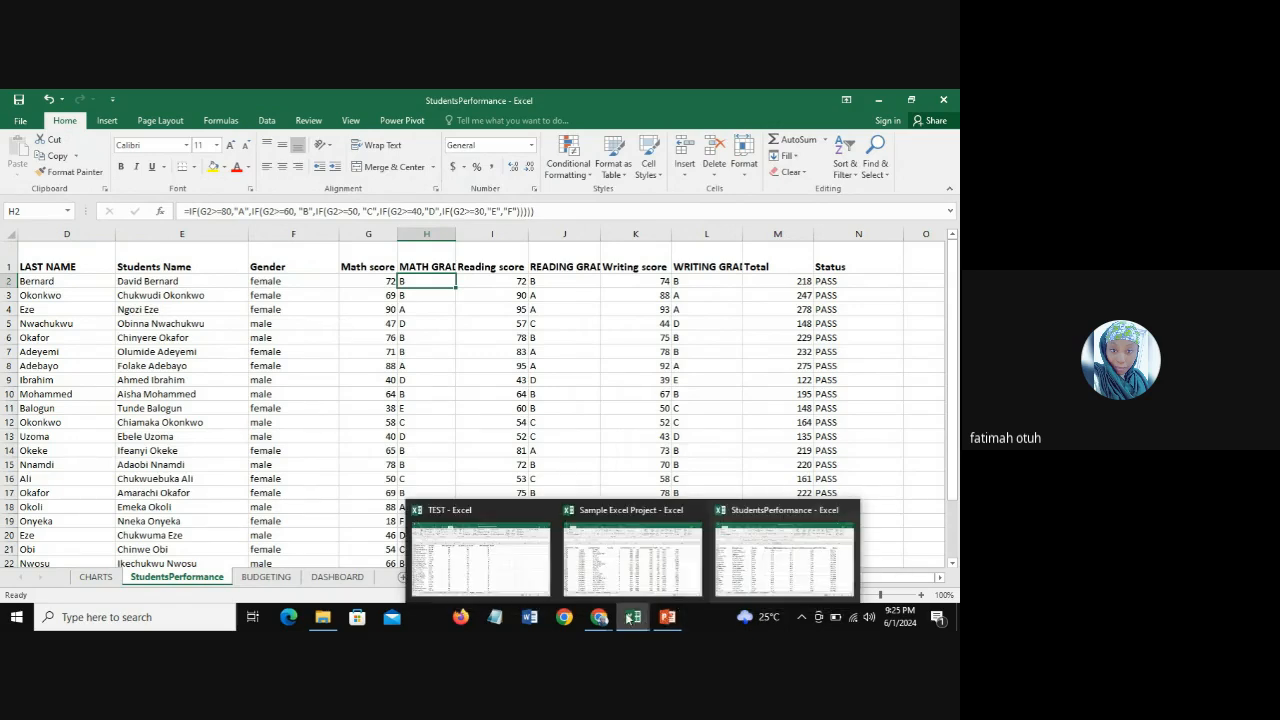
pyautogui.click(473, 562)
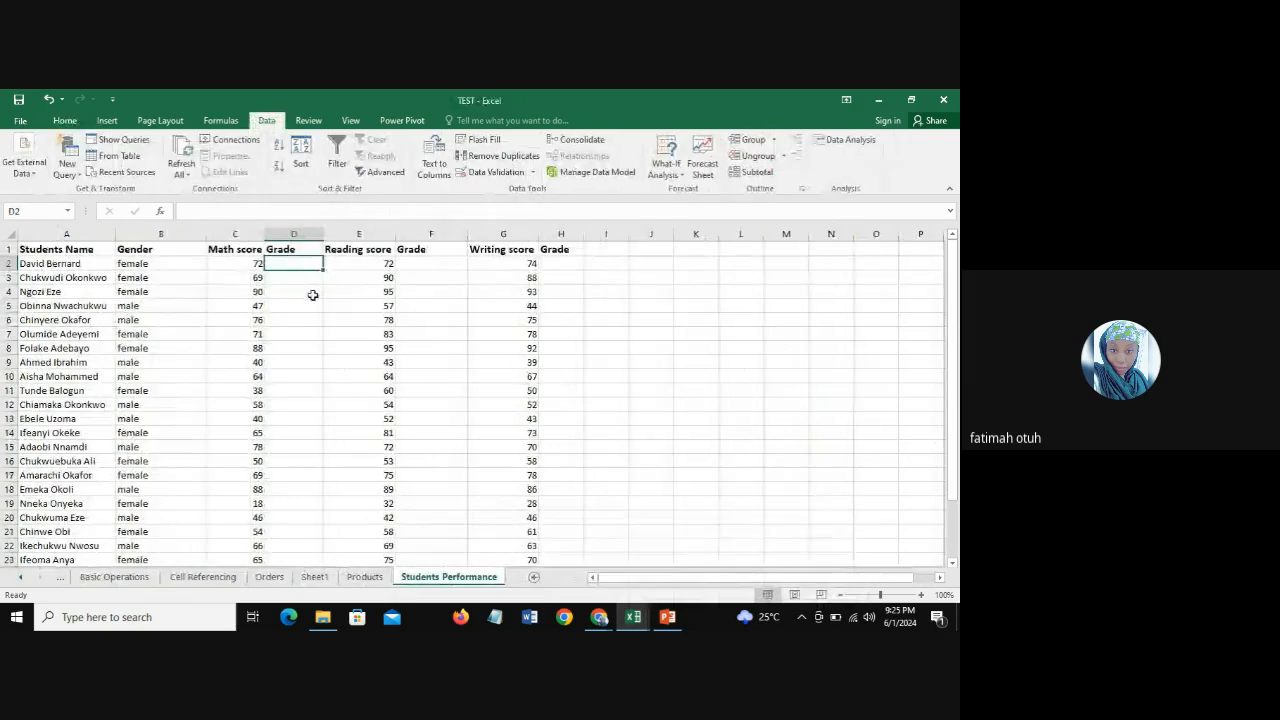
pyautogui.click(269, 577)
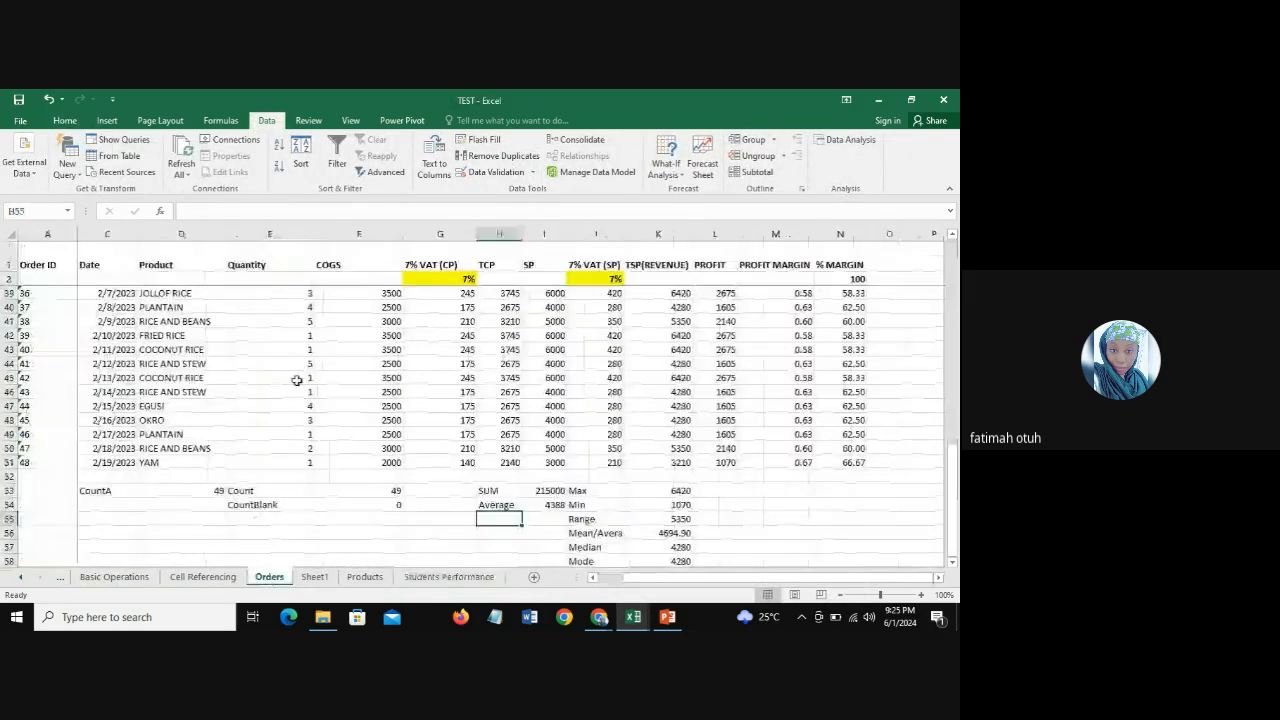
pyautogui.click(315, 577)
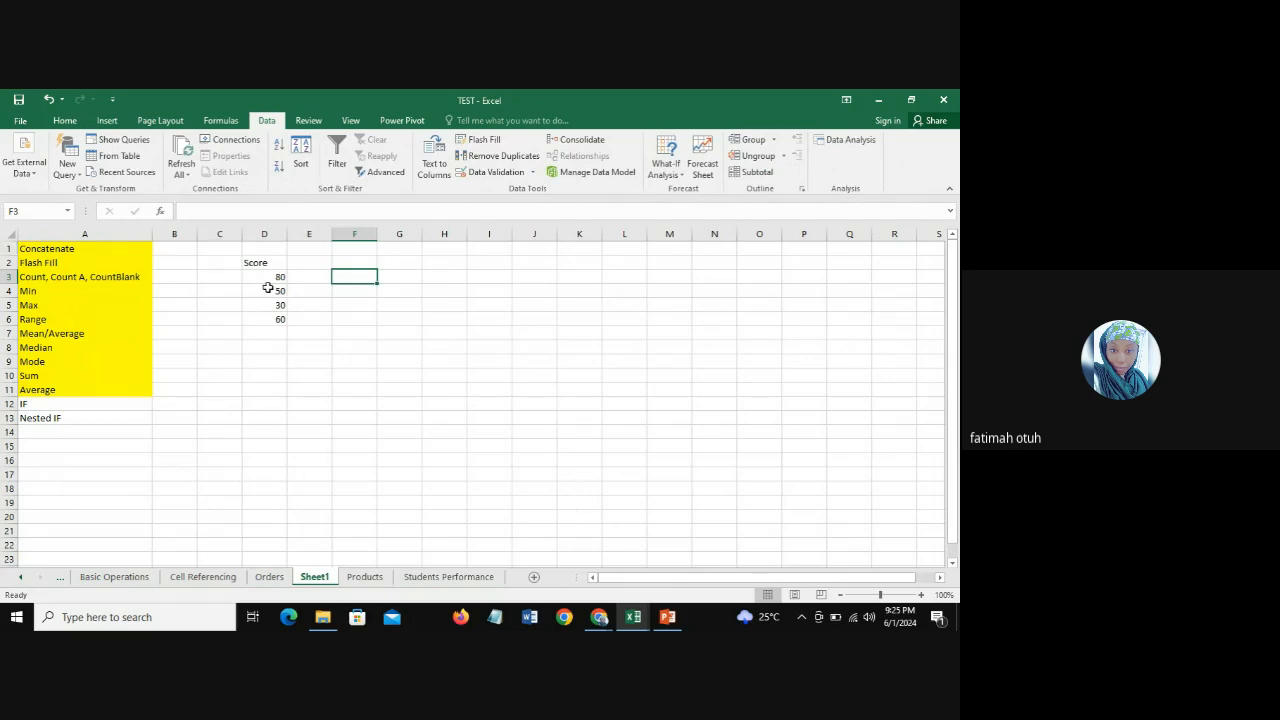
# Step: Start an IF formula in F3 with the logical test D3>=80
pyautogui.moveTo(270, 276); pyautogui.dragTo(268, 319)
pyautogui.click(368, 277)
pyautogui.write('If')
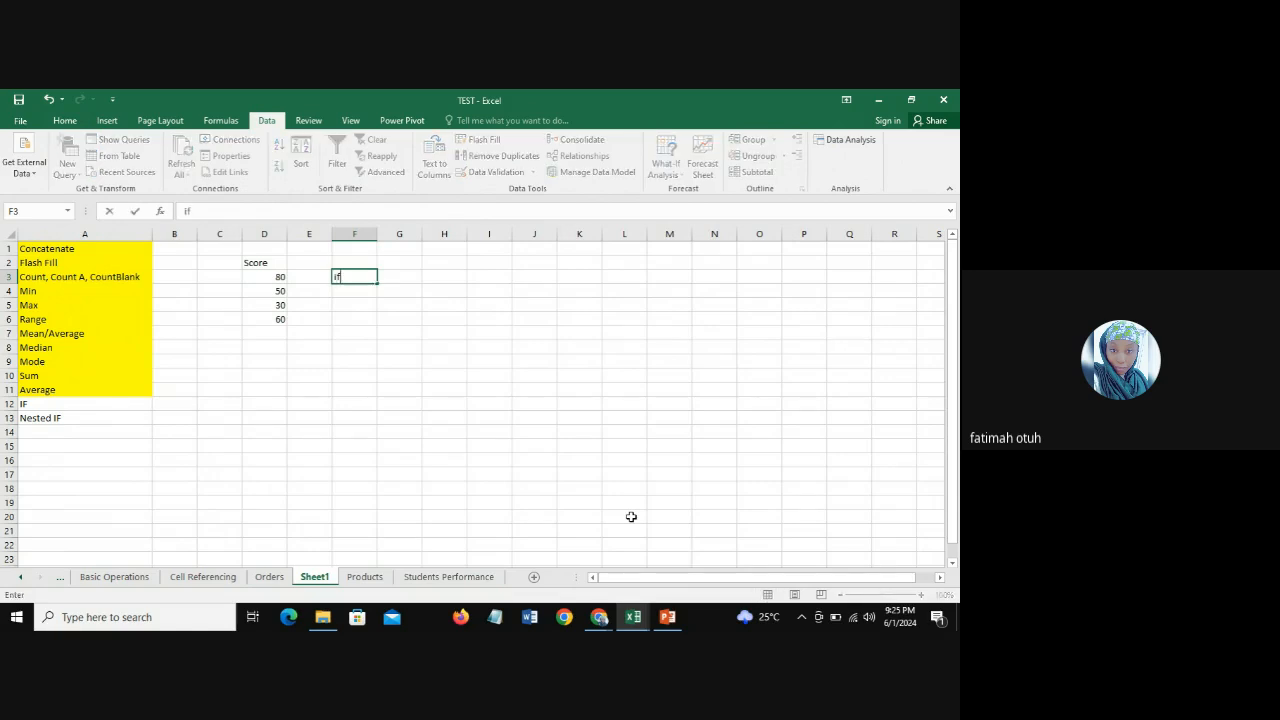
pyautogui.press('BackSpace')
pyautogui.press('BackSpace')
pyautogui.write('=If')
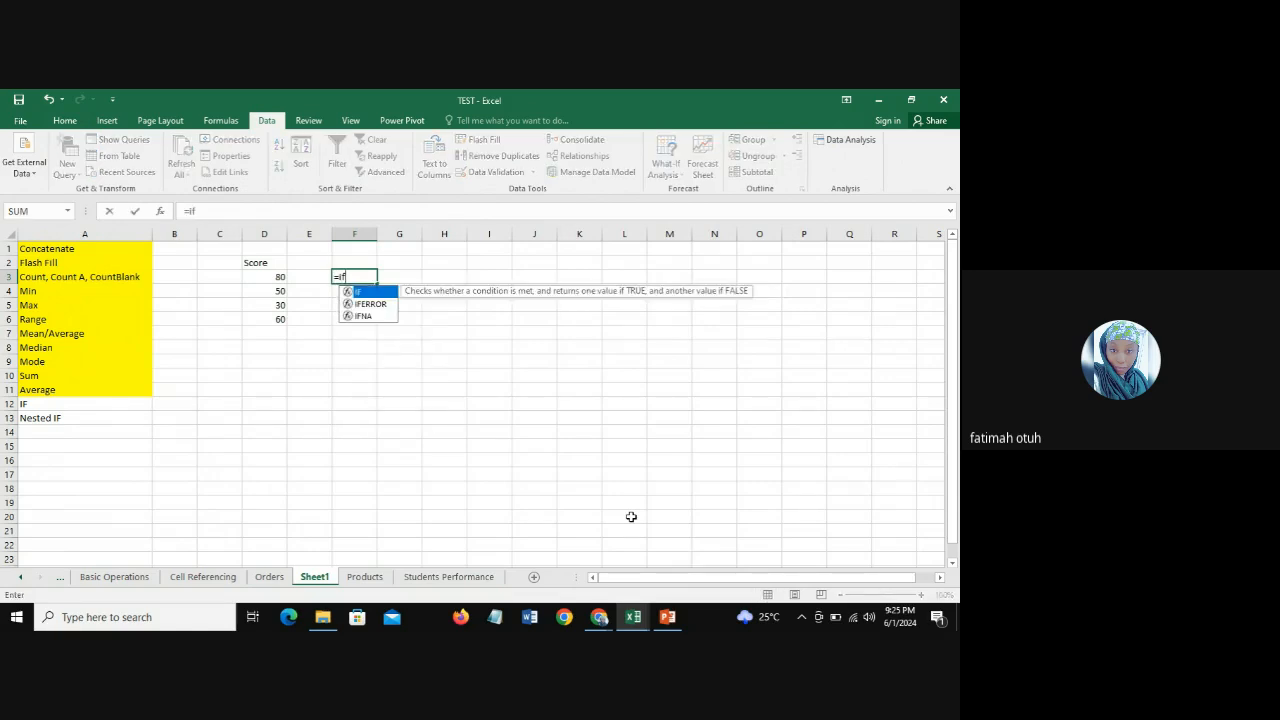
pyautogui.doubleClick(377, 292)
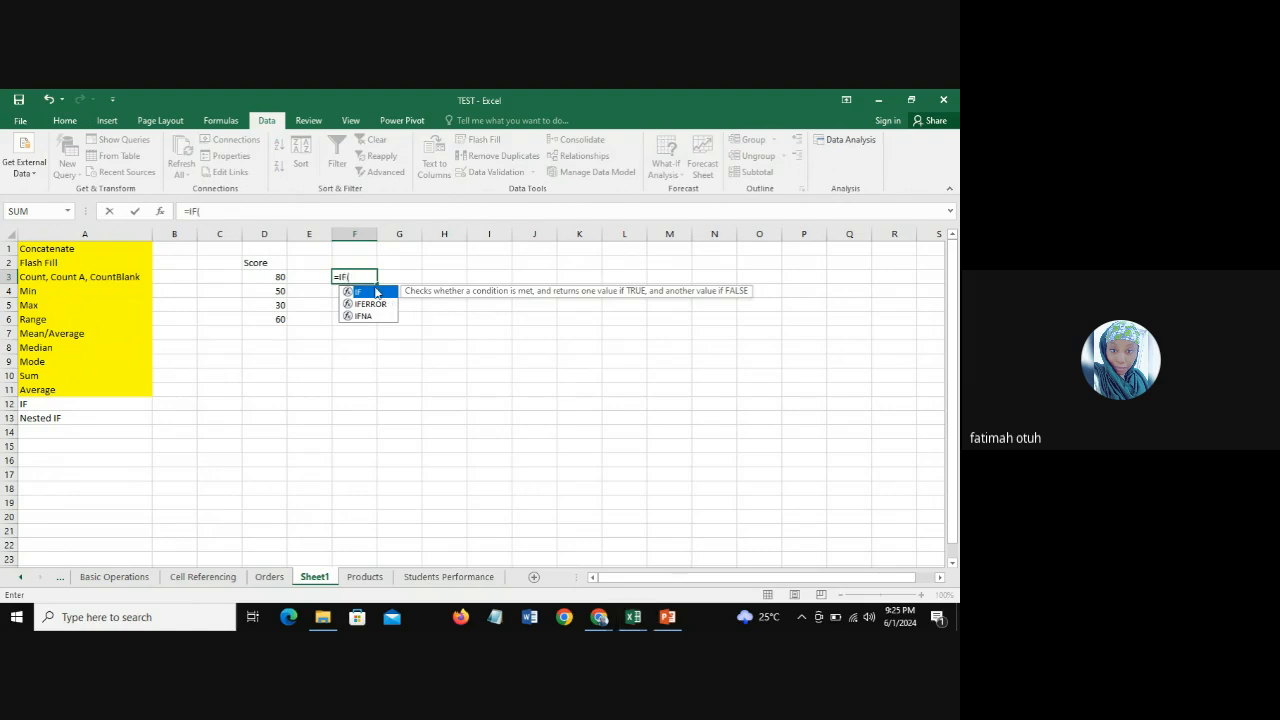
pyautogui.click(268, 277)
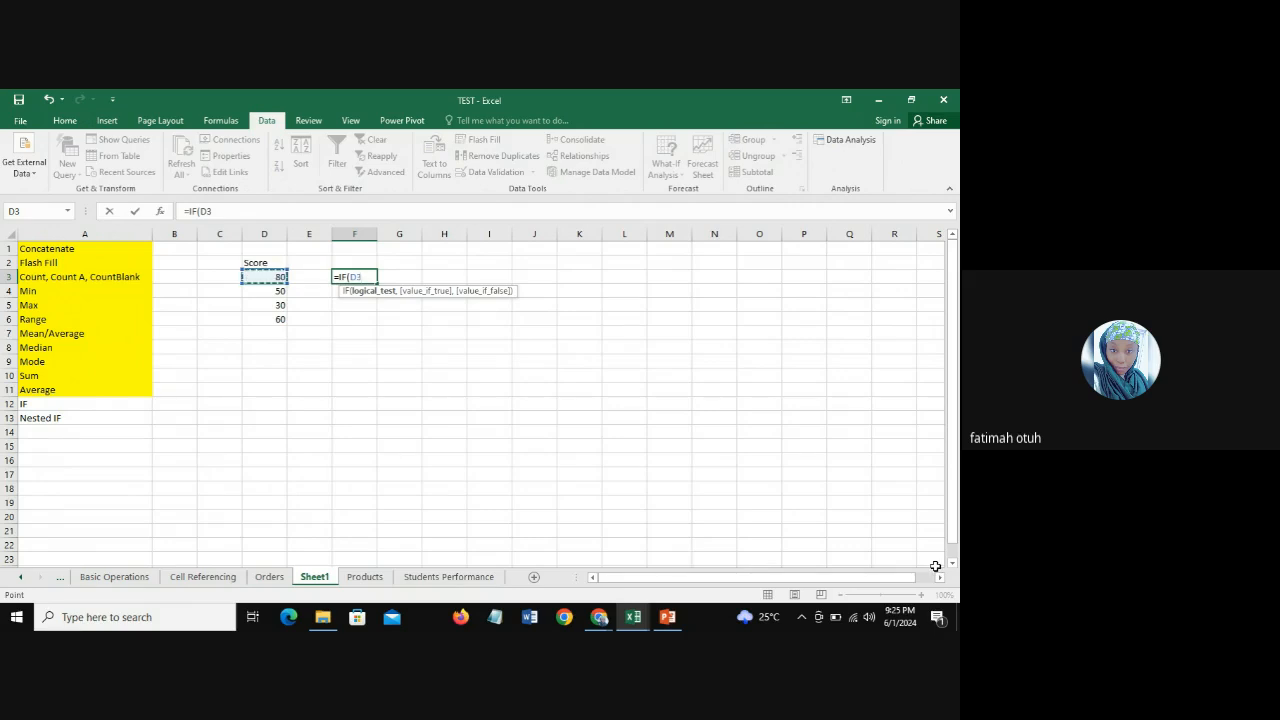
pyautogui.write('>=80,')
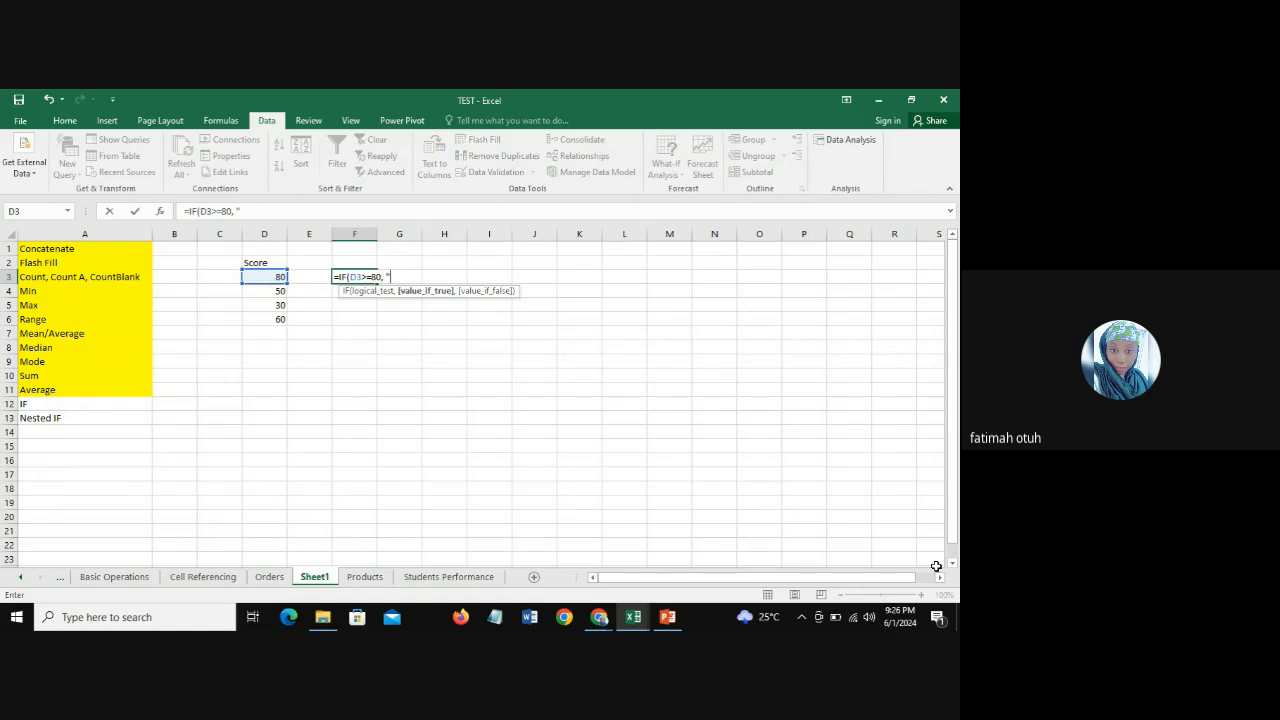
# Step: Complete the IF formula in F3 to return "PASS" when true and "FAIL" when false
pyautogui.write('PASS"')
pyautogui.write(',')
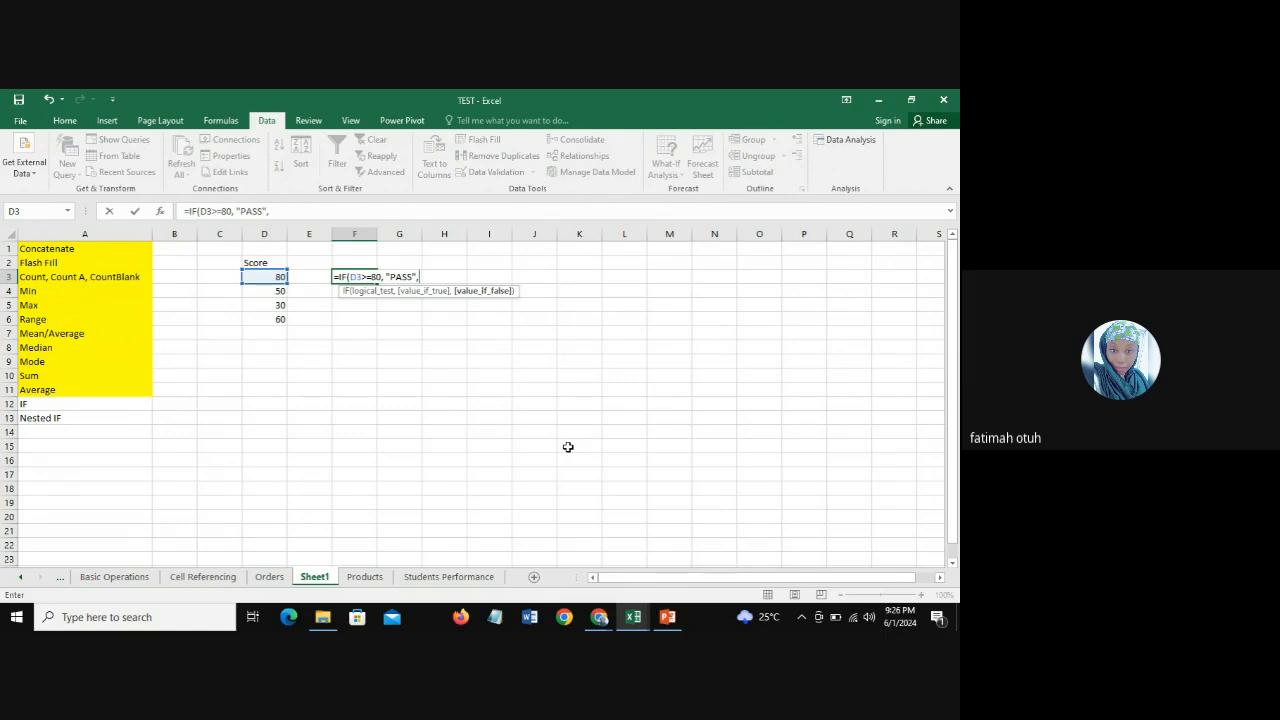
pyautogui.write('"FAIL")')
pyautogui.press('Return')
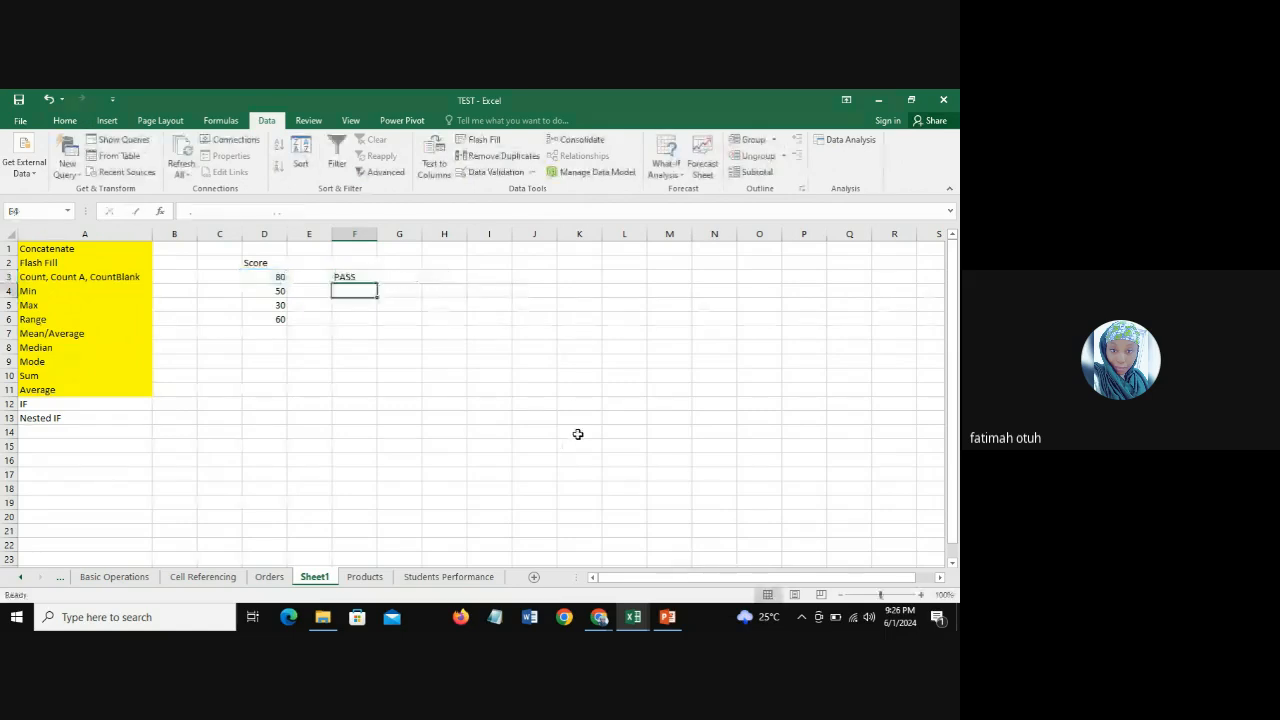
# Step: Add the score 90 in D7 and fill the IF formula from F3 down through F7
pyautogui.press('Up')
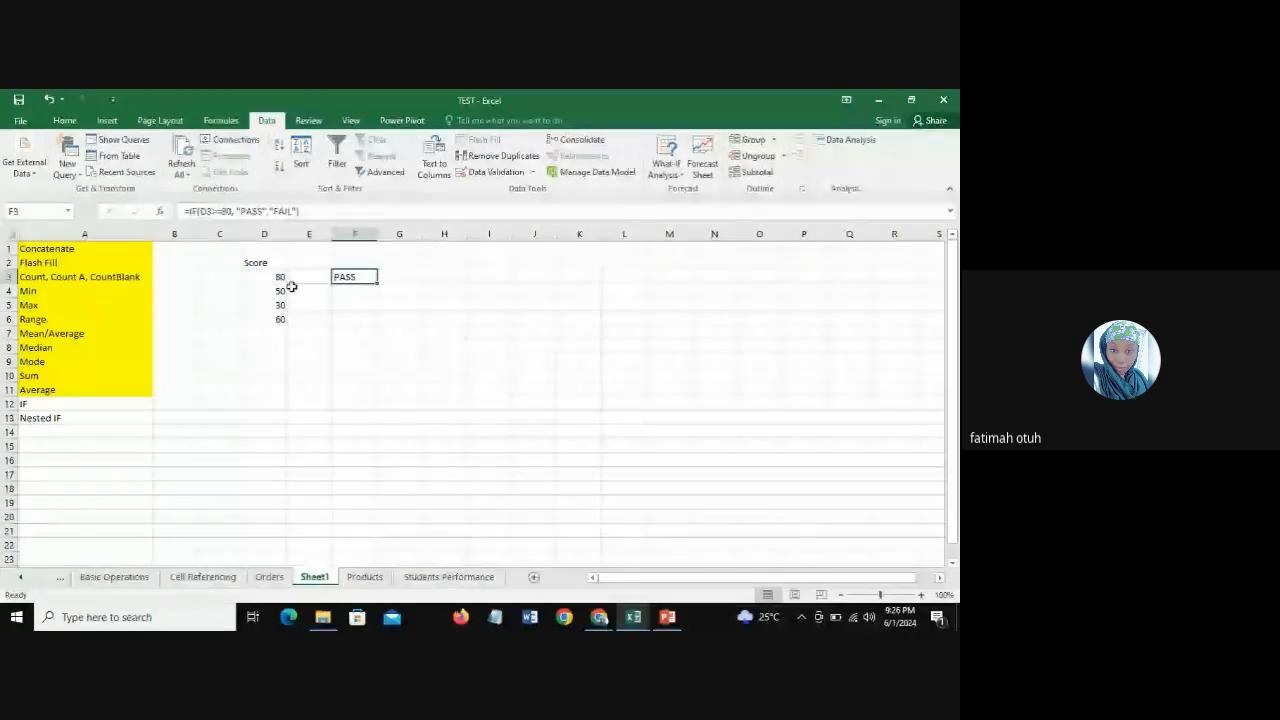
pyautogui.press('Left')
pyautogui.press('Left')
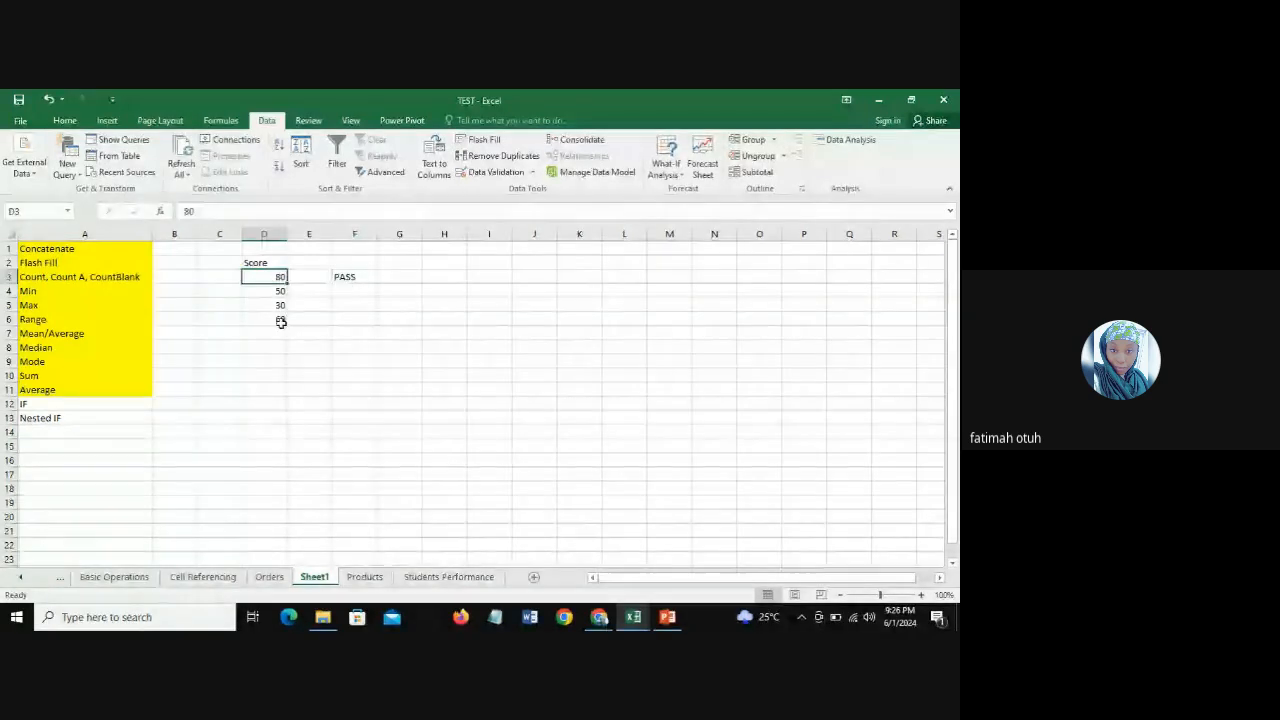
pyautogui.click(270, 331)
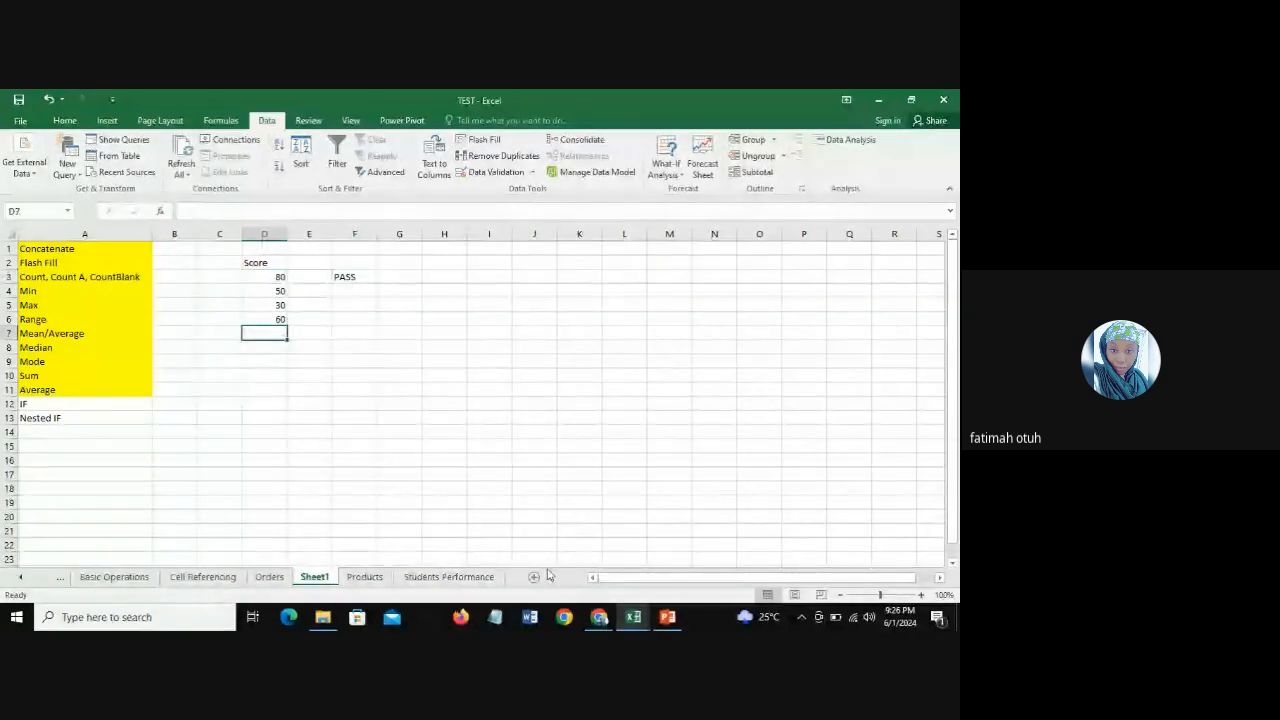
pyautogui.write('90')
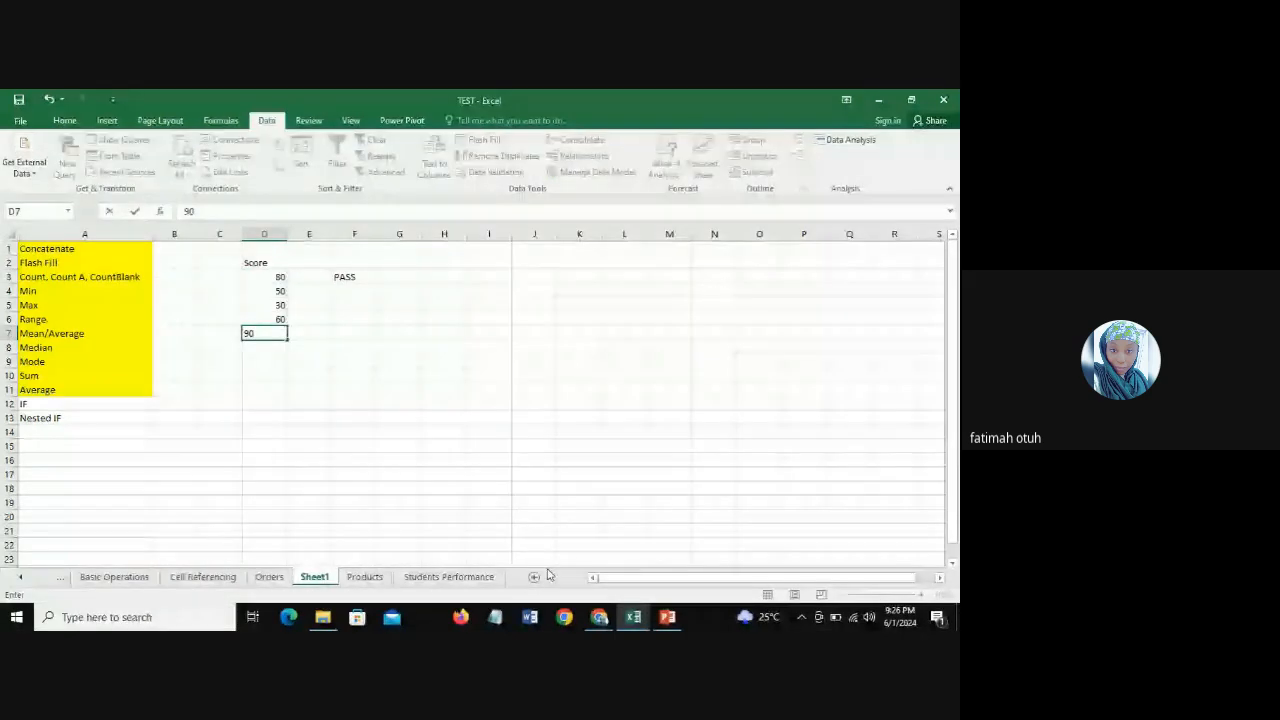
pyautogui.press('Return')
pyautogui.click(354, 277)
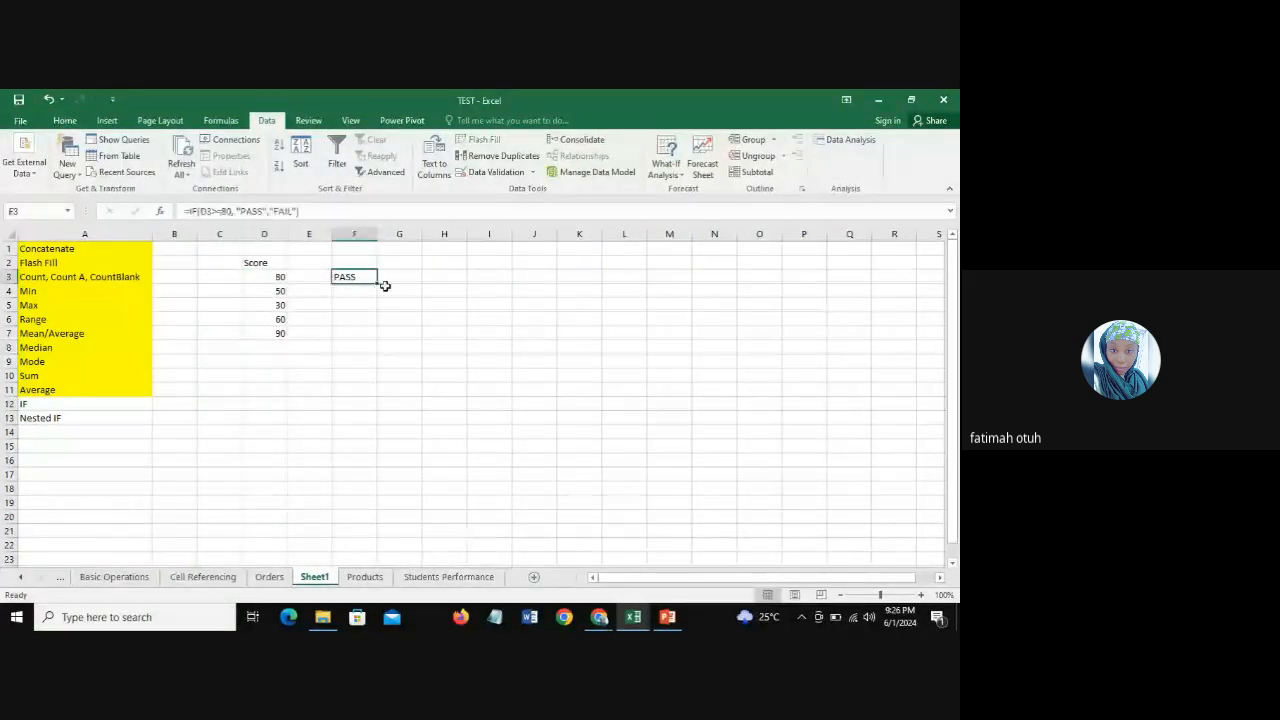
pyautogui.moveTo(377, 283); pyautogui.dragTo(375, 339)
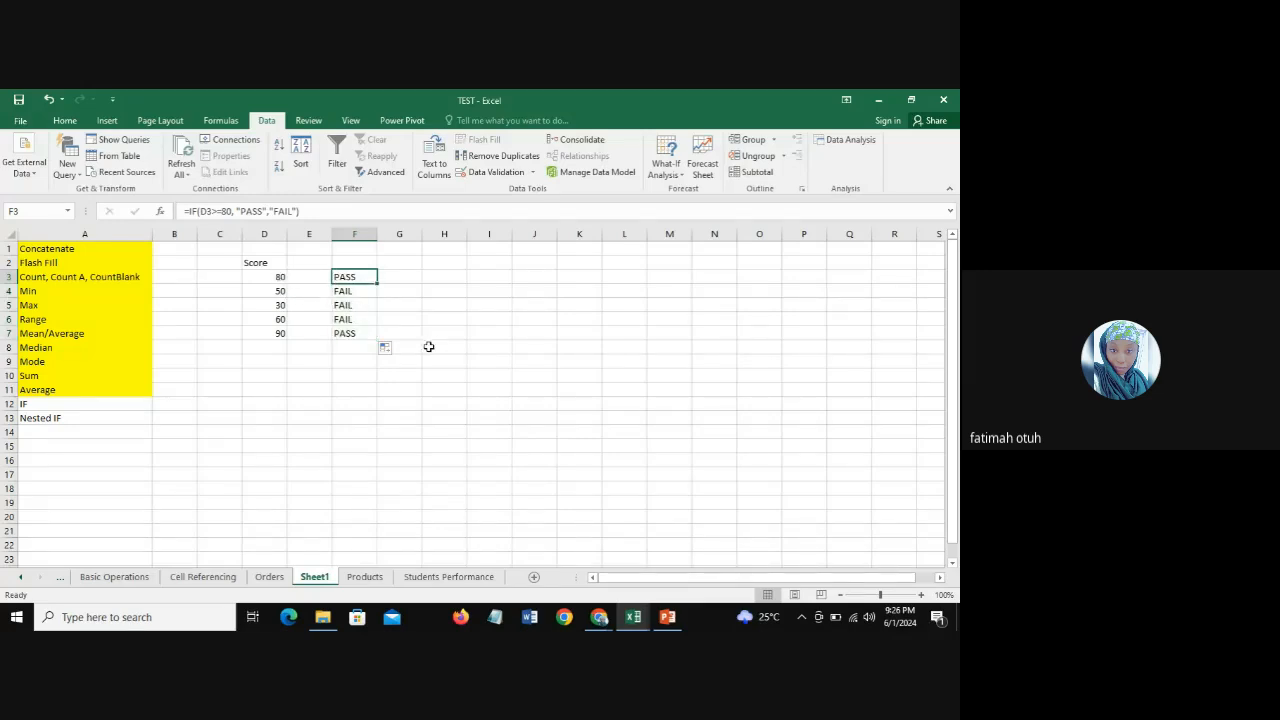
# Step: Compare the scores in D3:D7 with their results in column F and inspect the arguments of the IF formula in F7
pyautogui.click(282, 277)
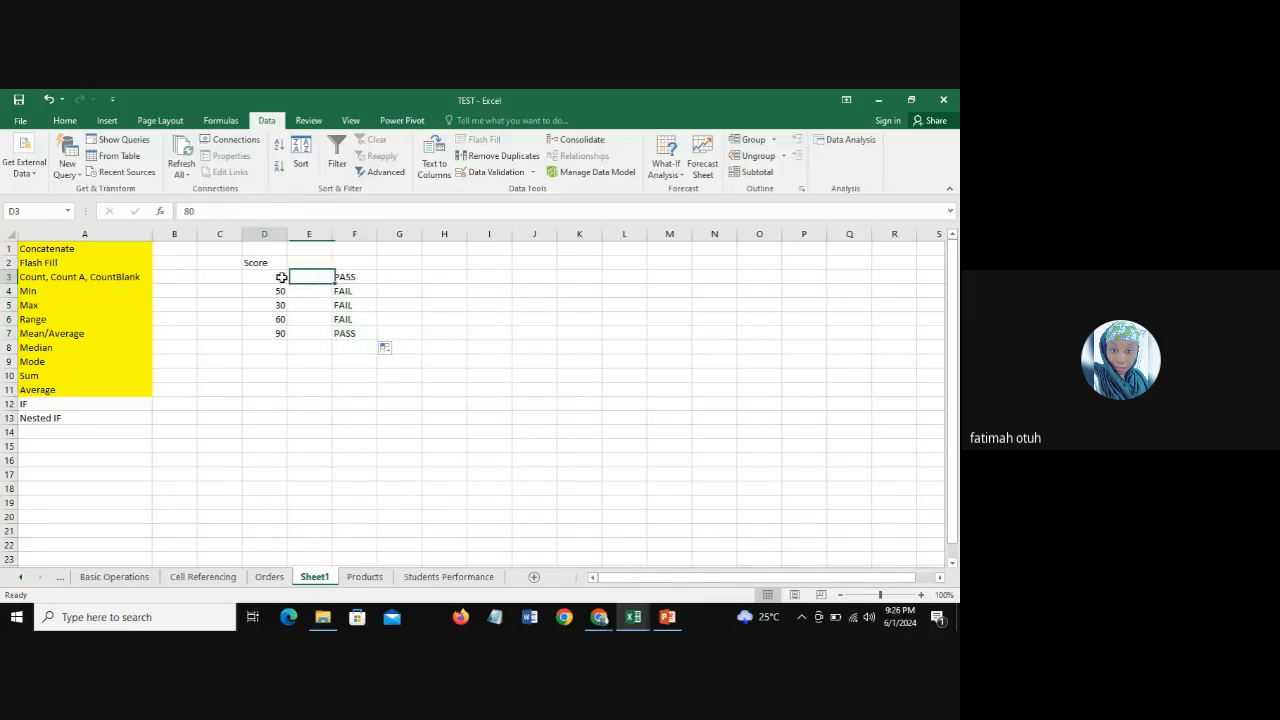
pyautogui.click(345, 277)
pyautogui.click(280, 291)
pyautogui.click(350, 292)
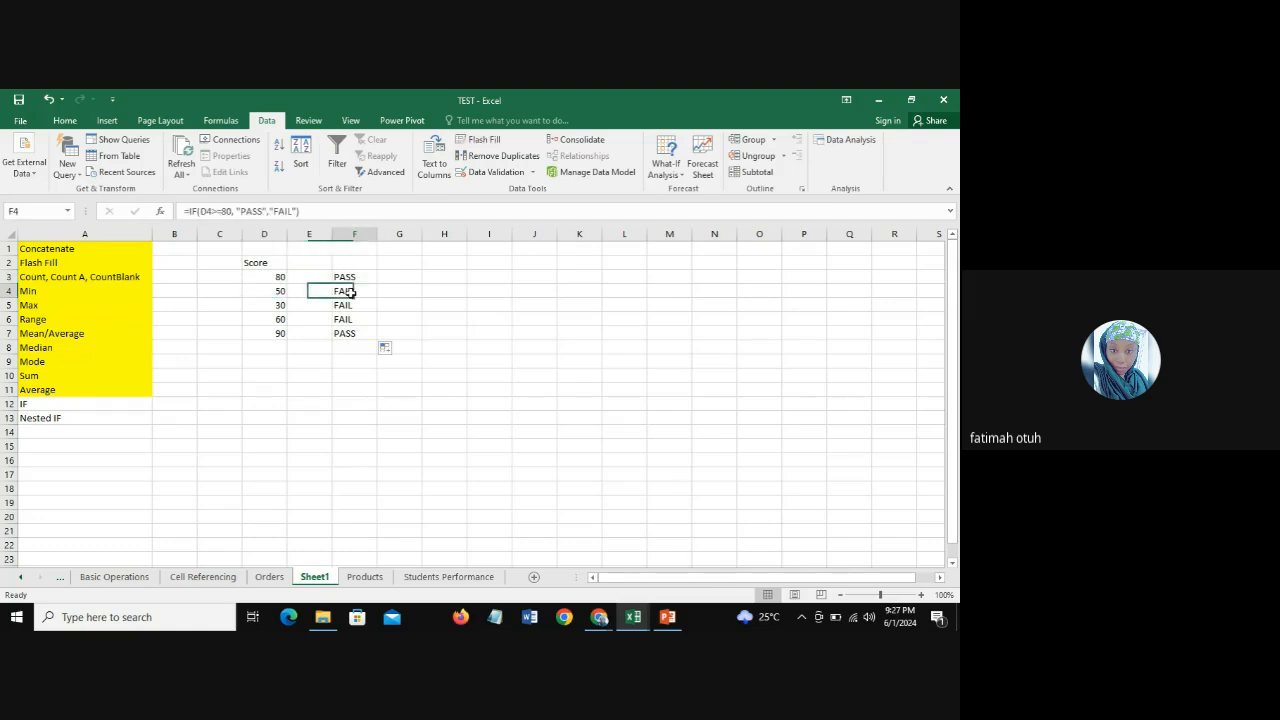
pyautogui.click(272, 305)
pyautogui.click(277, 321)
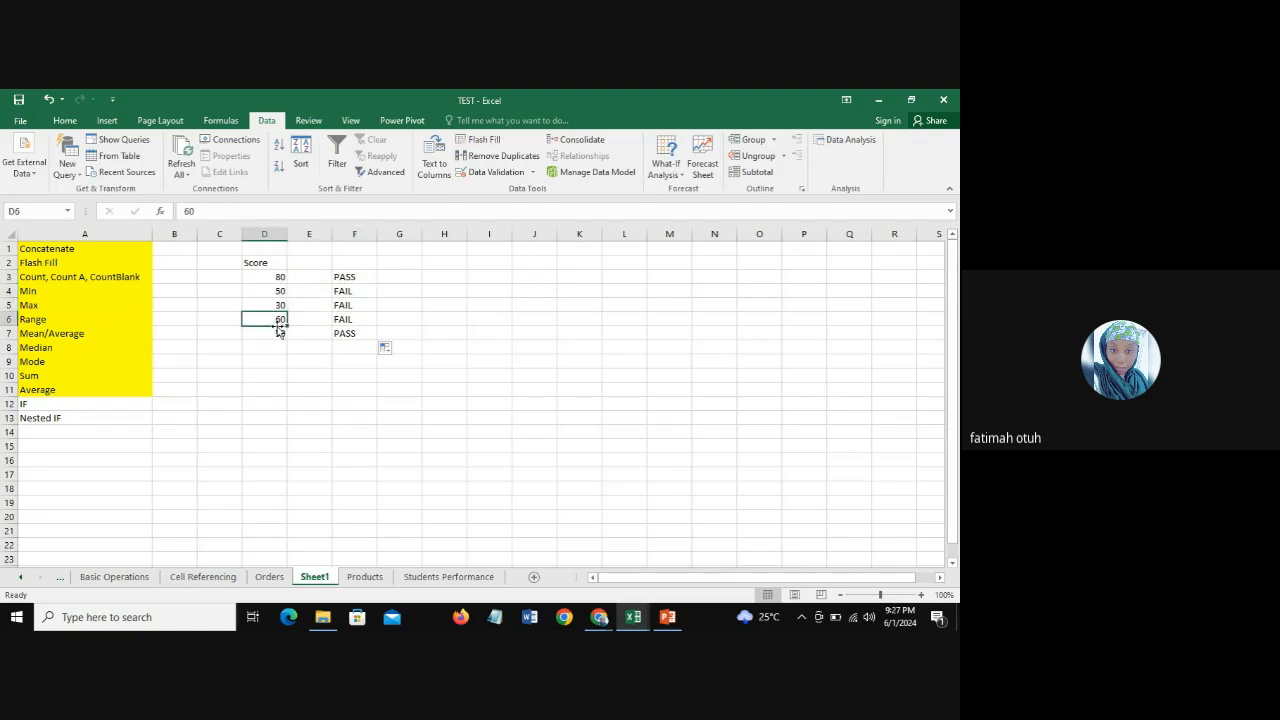
pyautogui.click(275, 336)
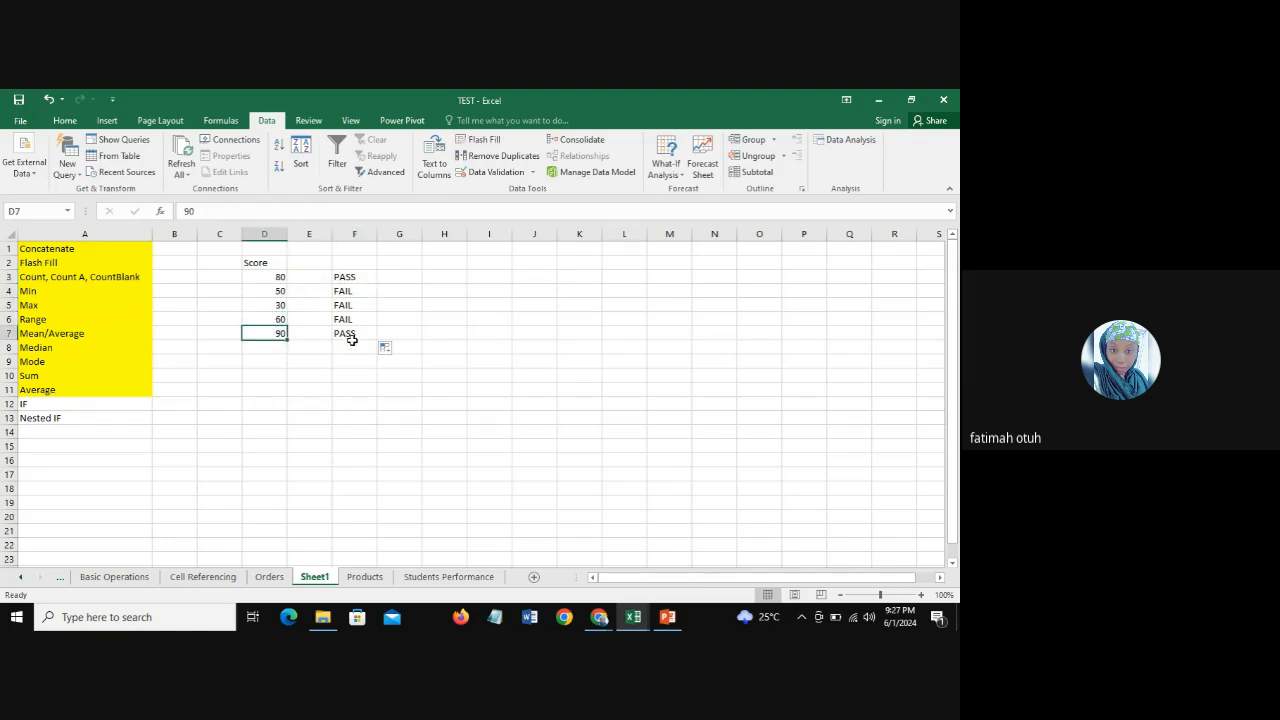
pyautogui.click(350, 334)
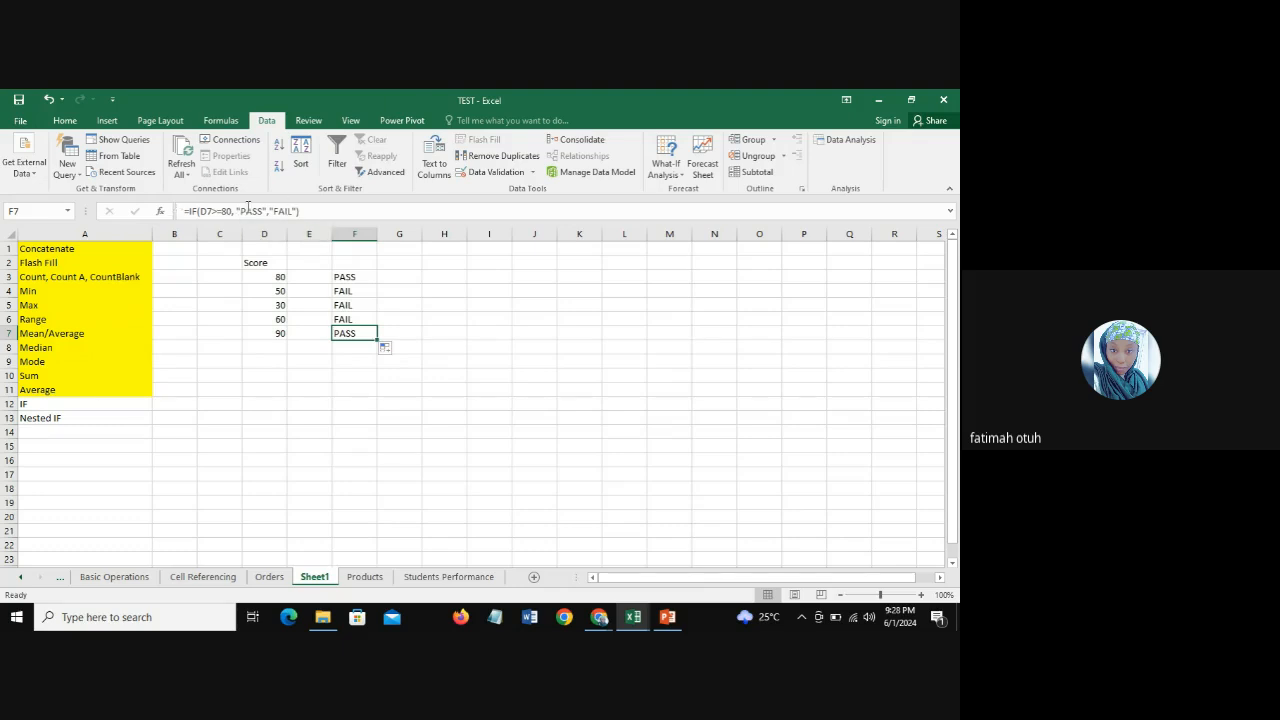
pyautogui.click(294, 211)
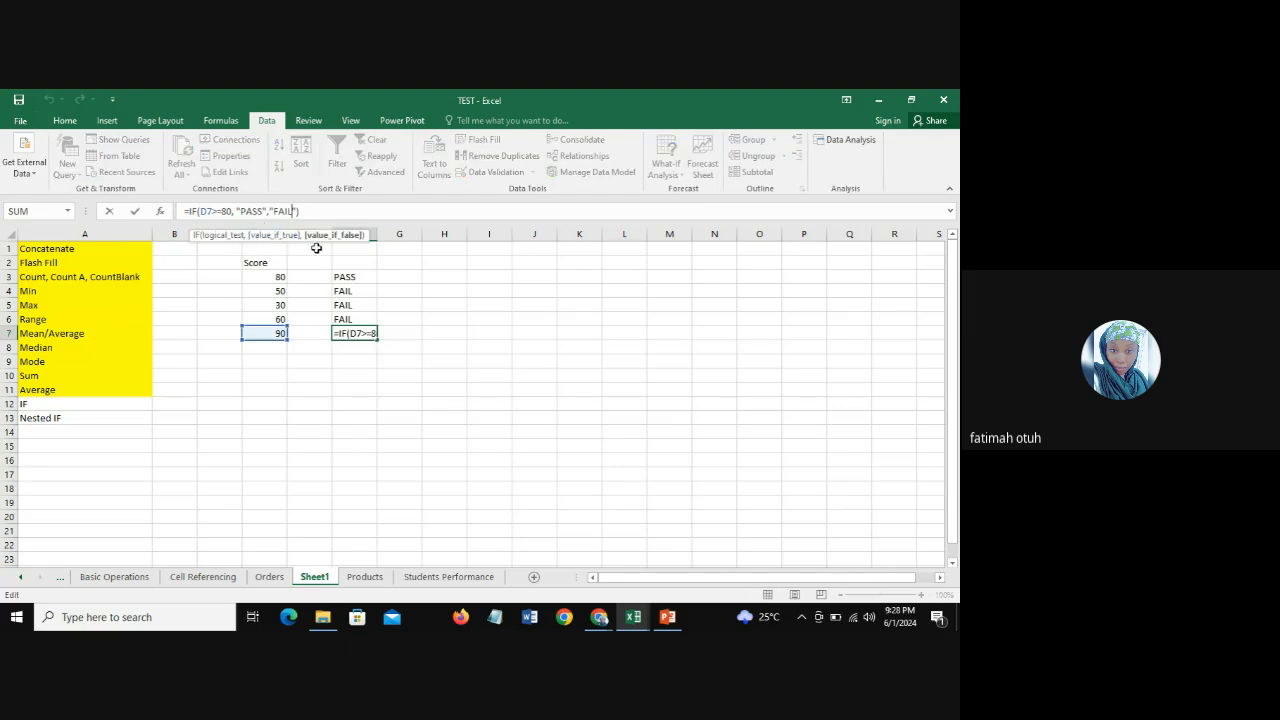
pyautogui.click(307, 210)
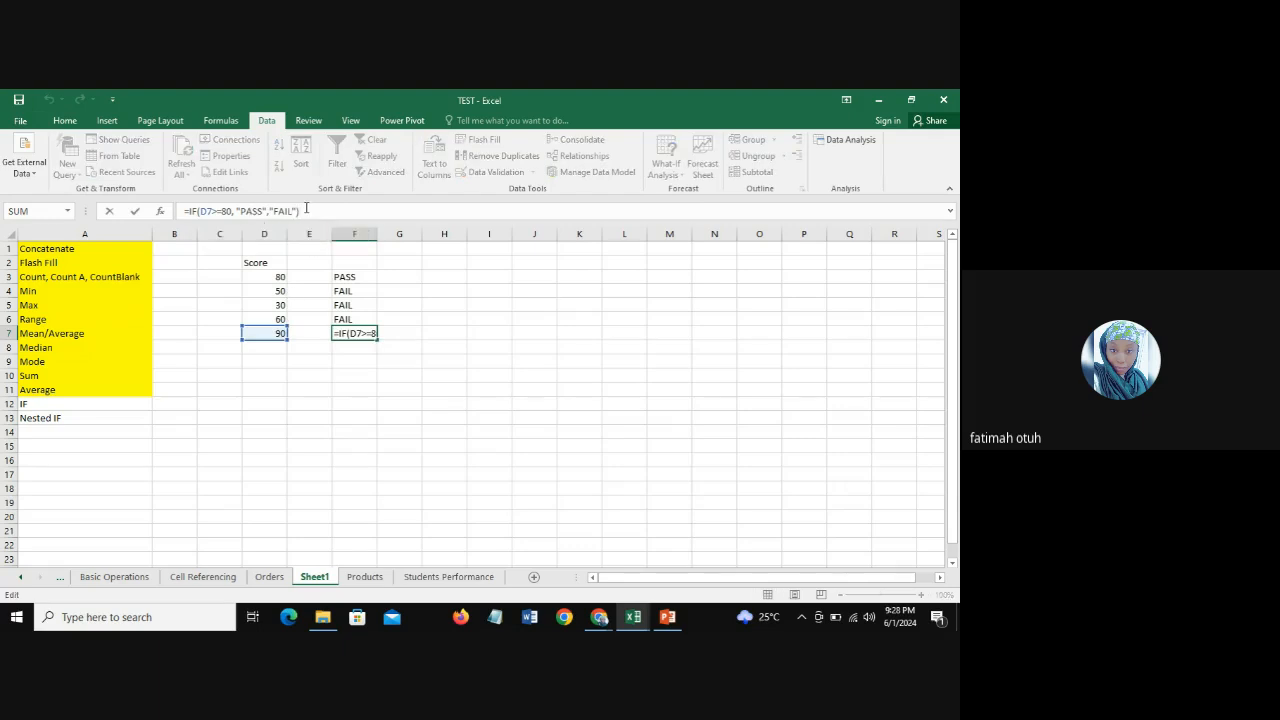
pyautogui.press('Return')
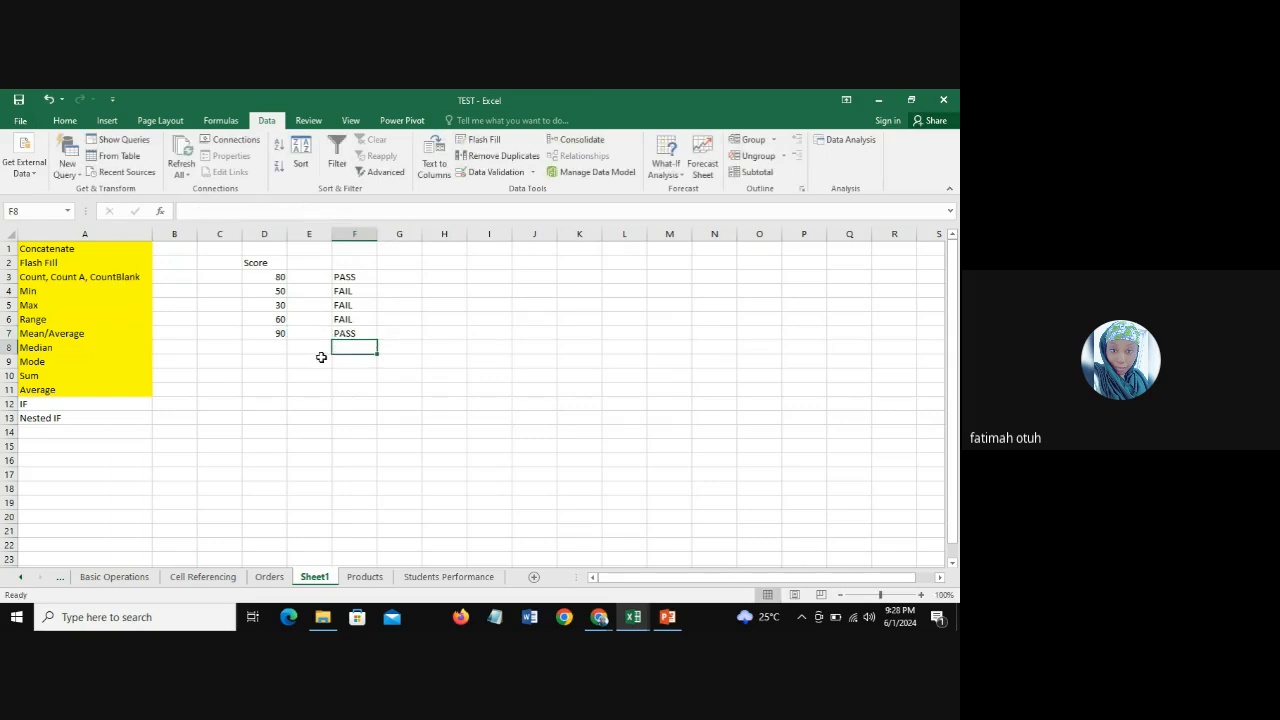
pyautogui.click(280, 361)
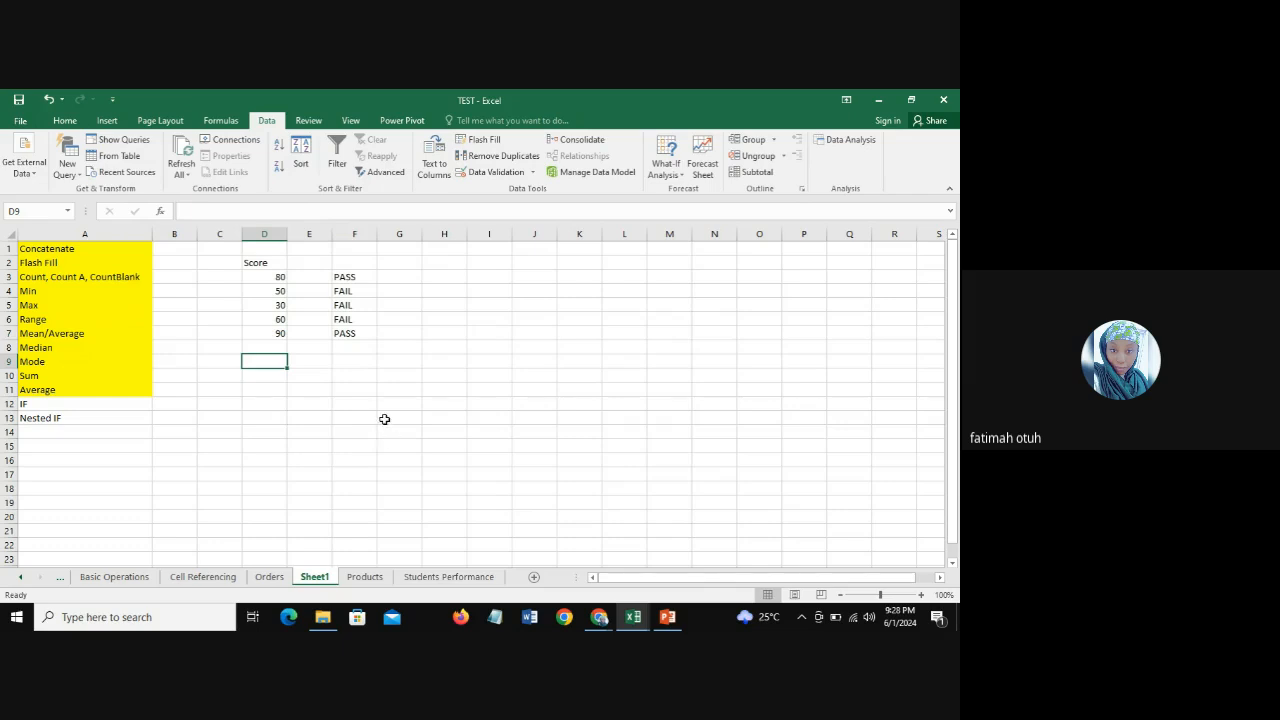
pyautogui.click(345, 277)
pyautogui.click(352, 290)
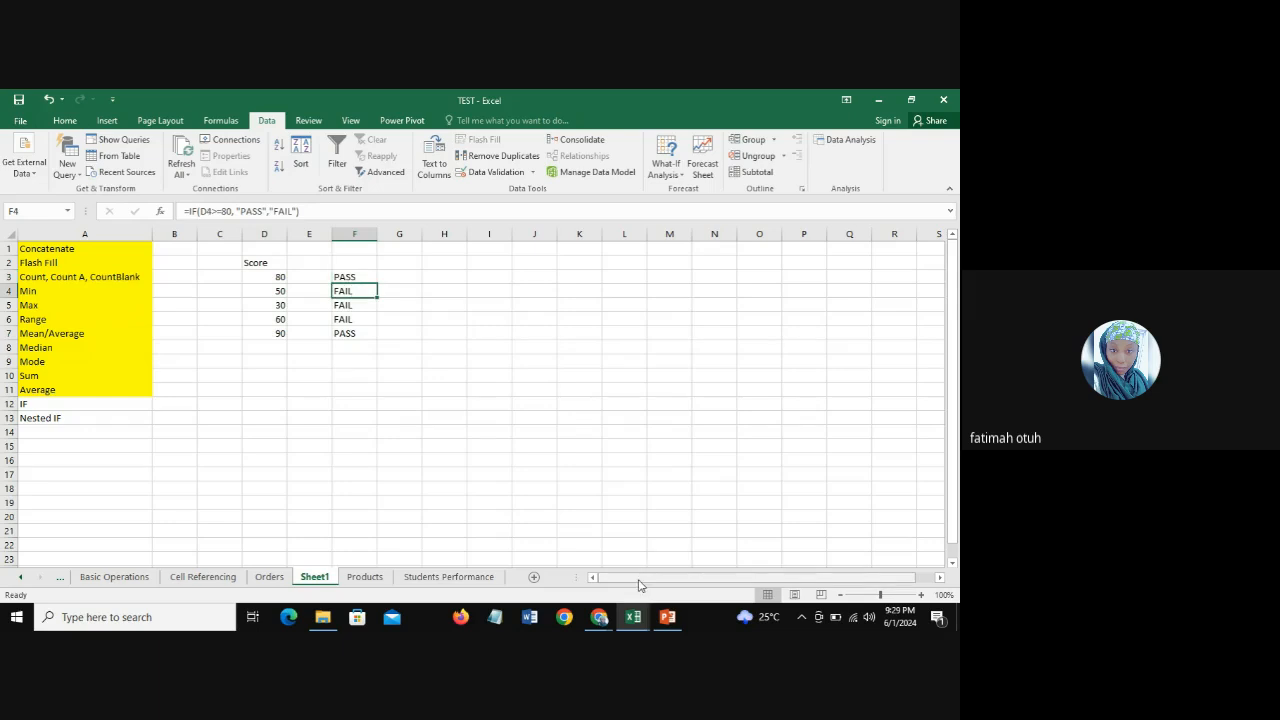
# Step: Enter the sample grades A, B and C across G3, H3 and I3, and select the cells from G3 through L4
pyautogui.click(403, 278)
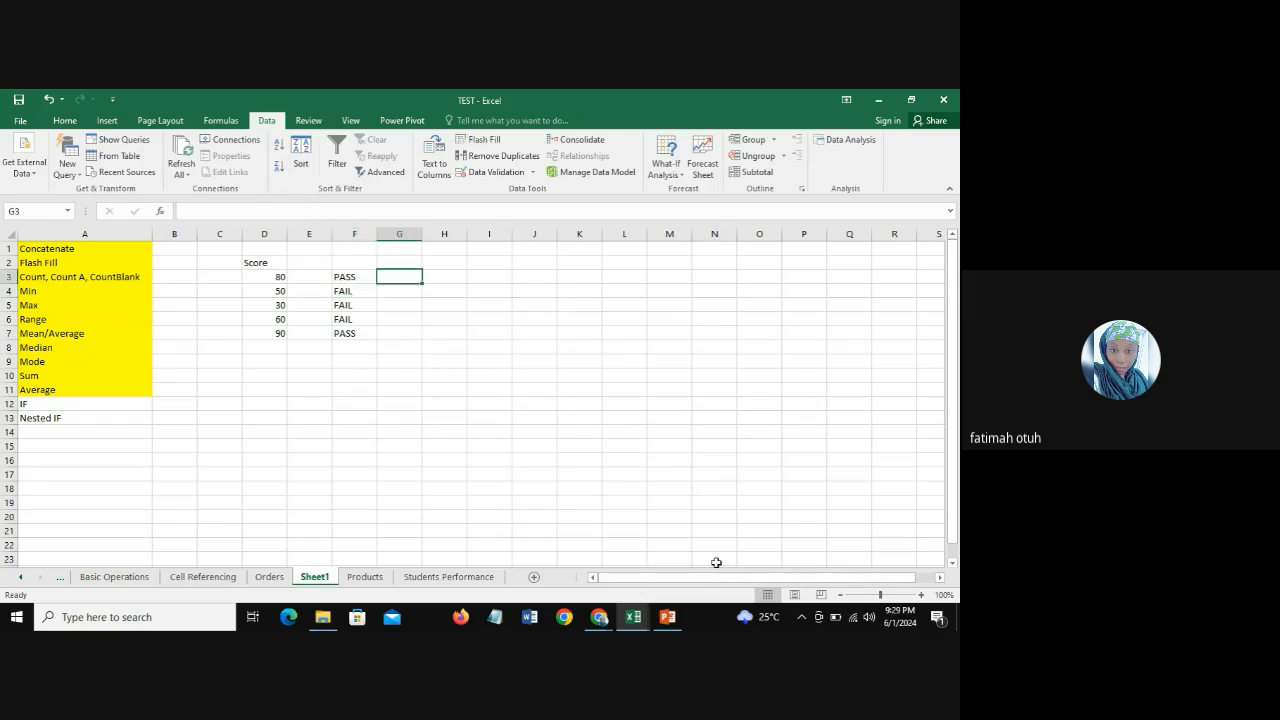
pyautogui.click(456, 277)
pyautogui.write('B')
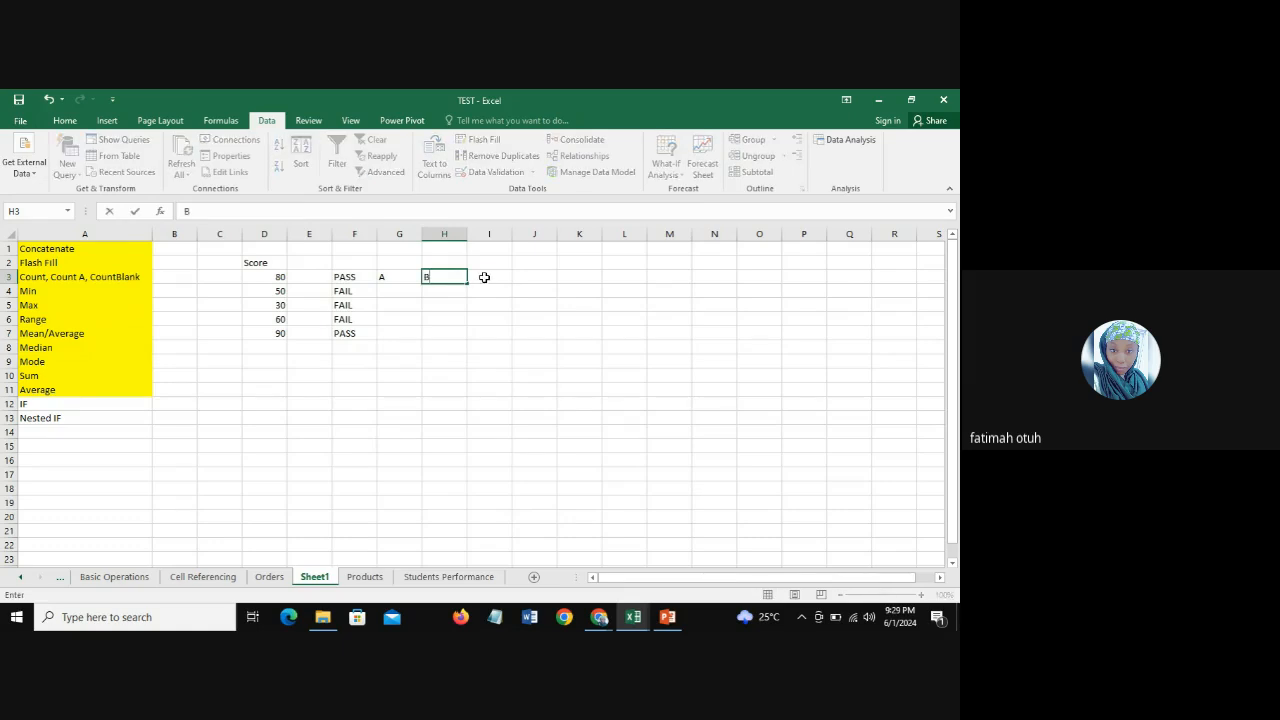
pyautogui.click(485, 277)
pyautogui.write('C')
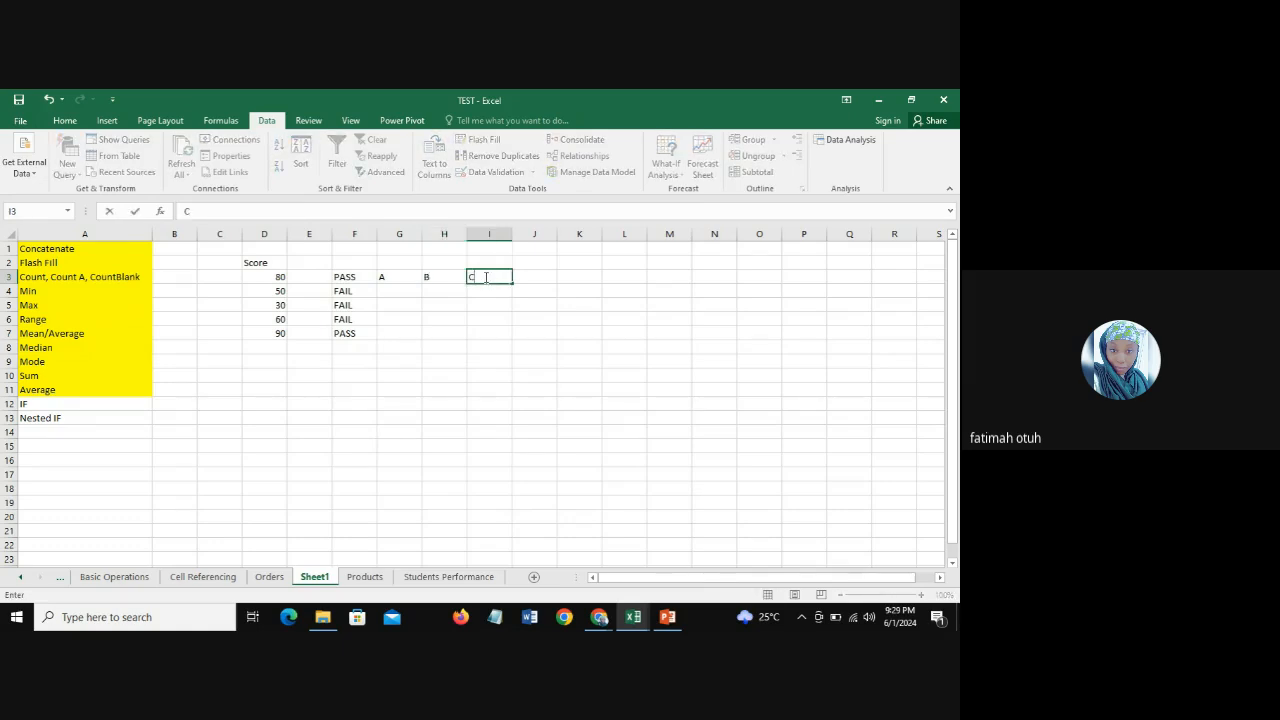
pyautogui.moveTo(358, 276); pyautogui.dragTo(618, 288)
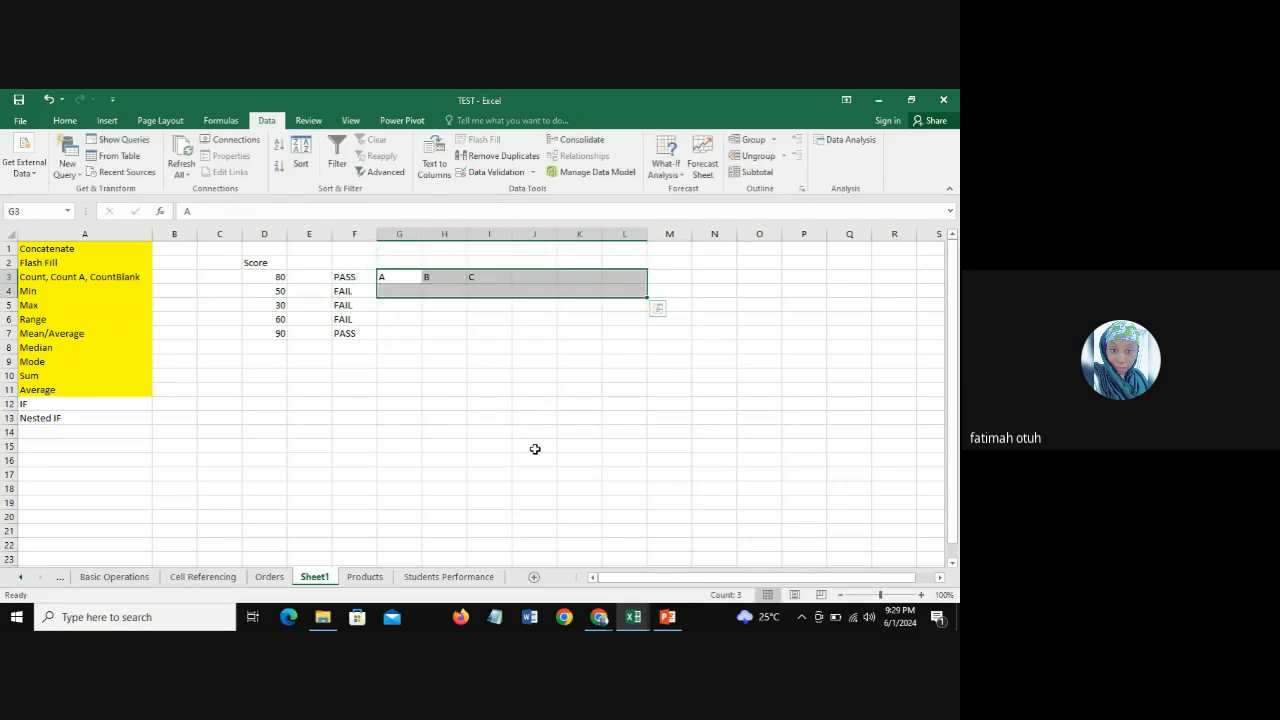
# Step: Switch to the PowerPoint slide show and advance to the Excel Functions Cont.d slide covering IFS and nested IF
pyautogui.click(667, 617)
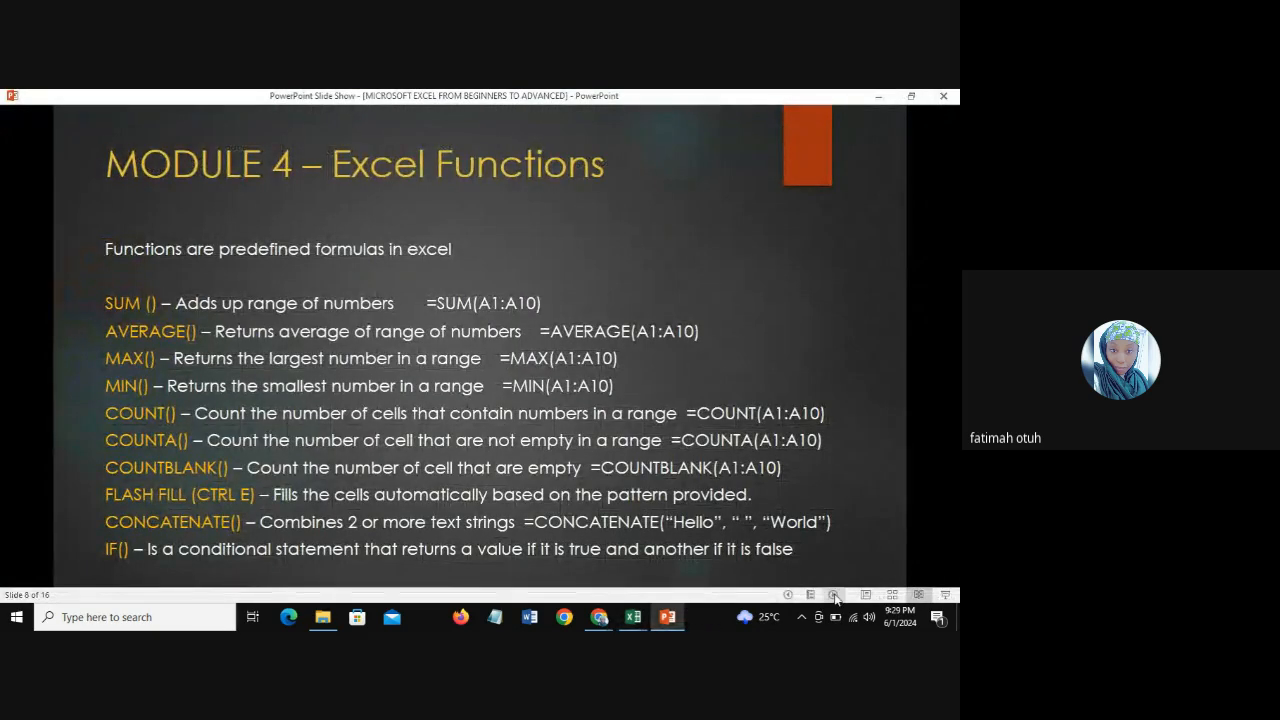
pyautogui.click(834, 595)
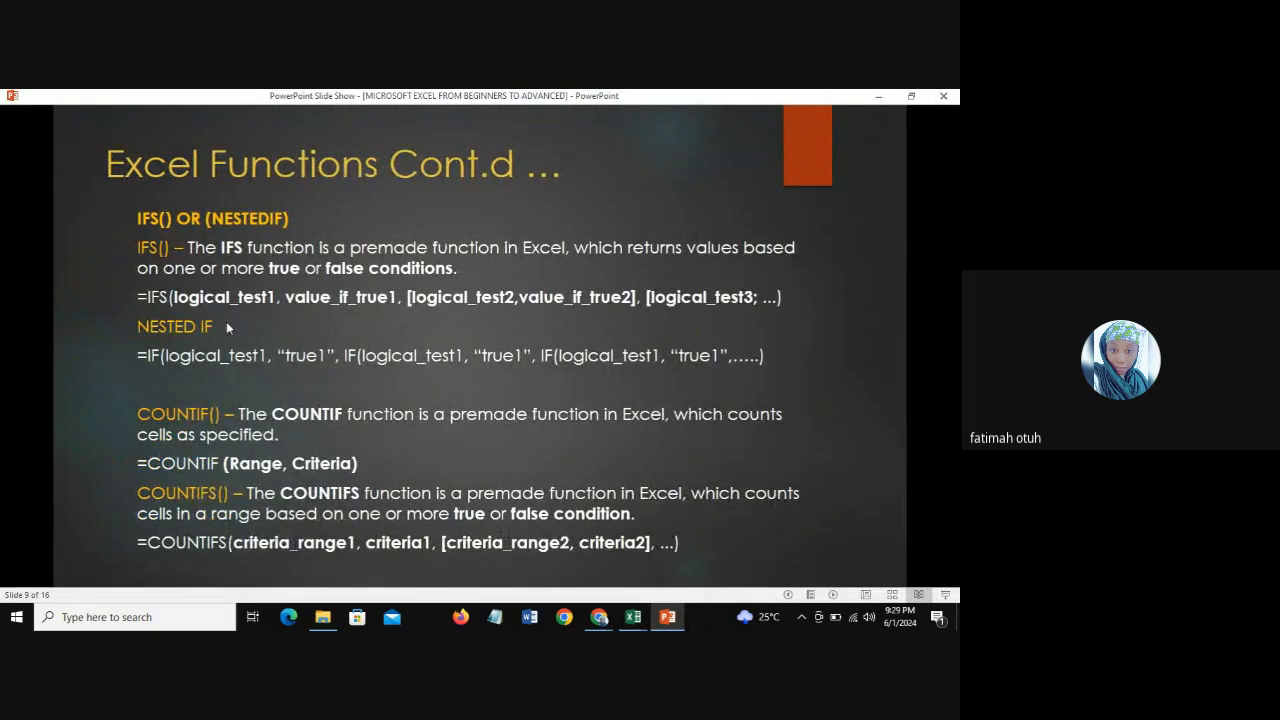